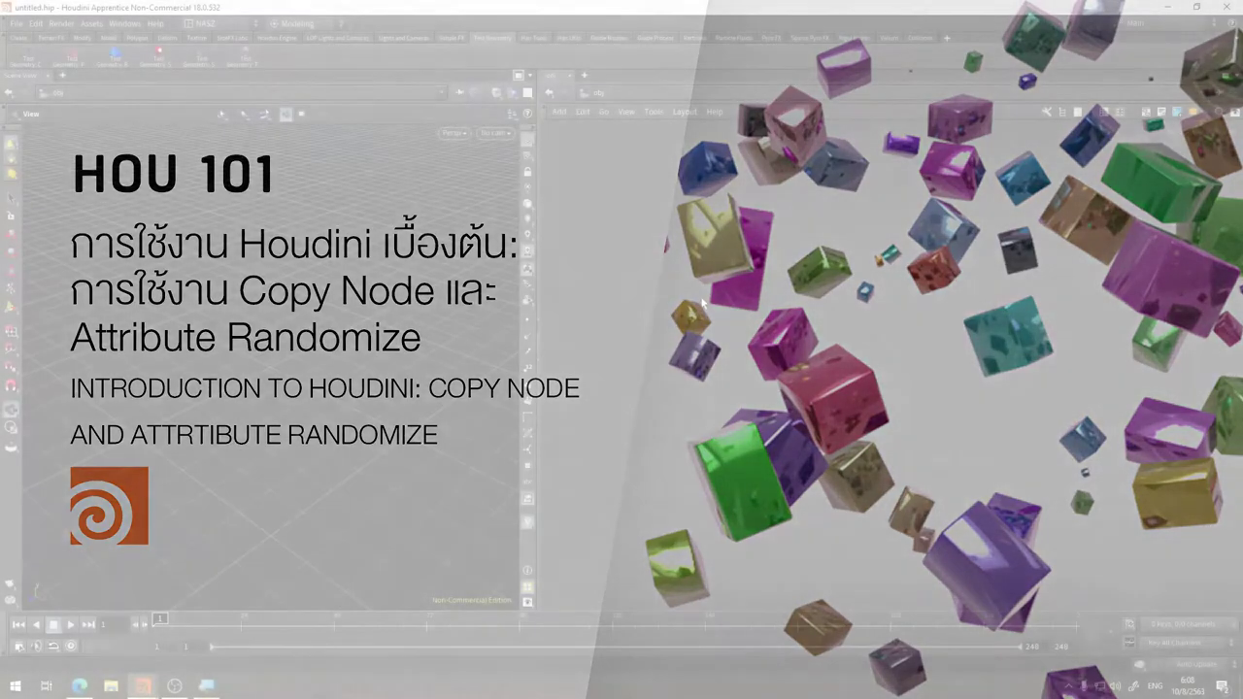
Add a box geometry object, box1, then dive inside to see its 1×1×1 Box node
key("Tab")
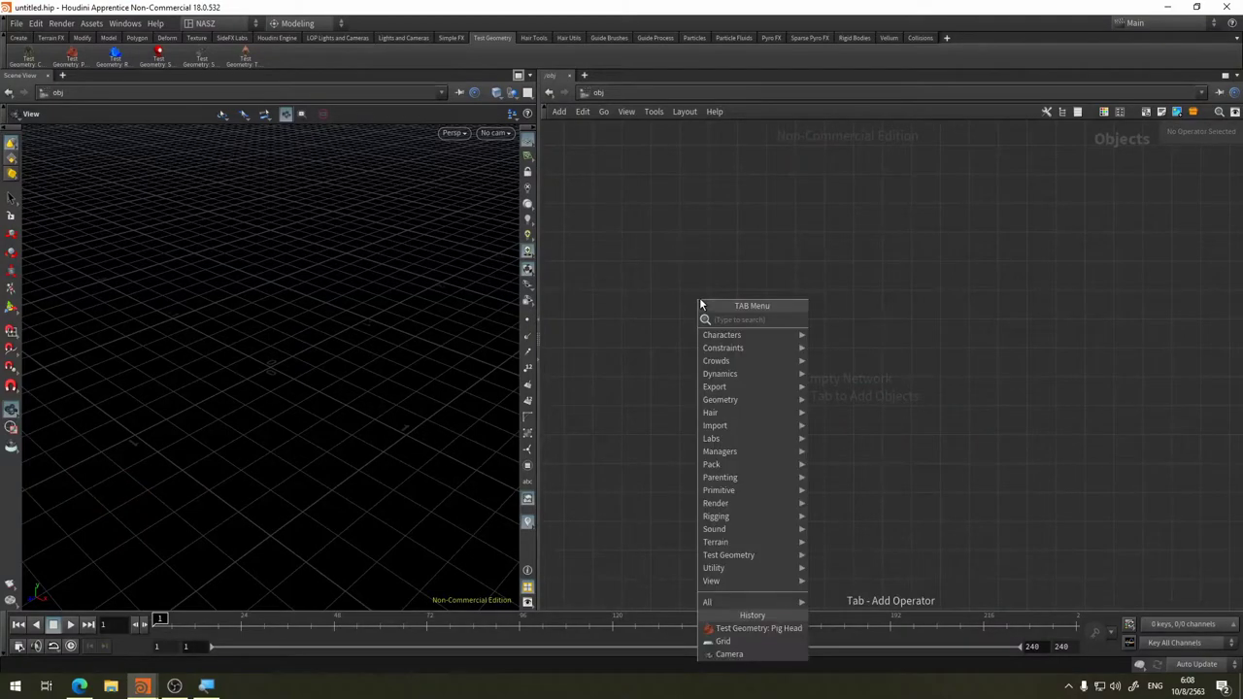
type("box")
key("Escape")
left_click(745, 289)
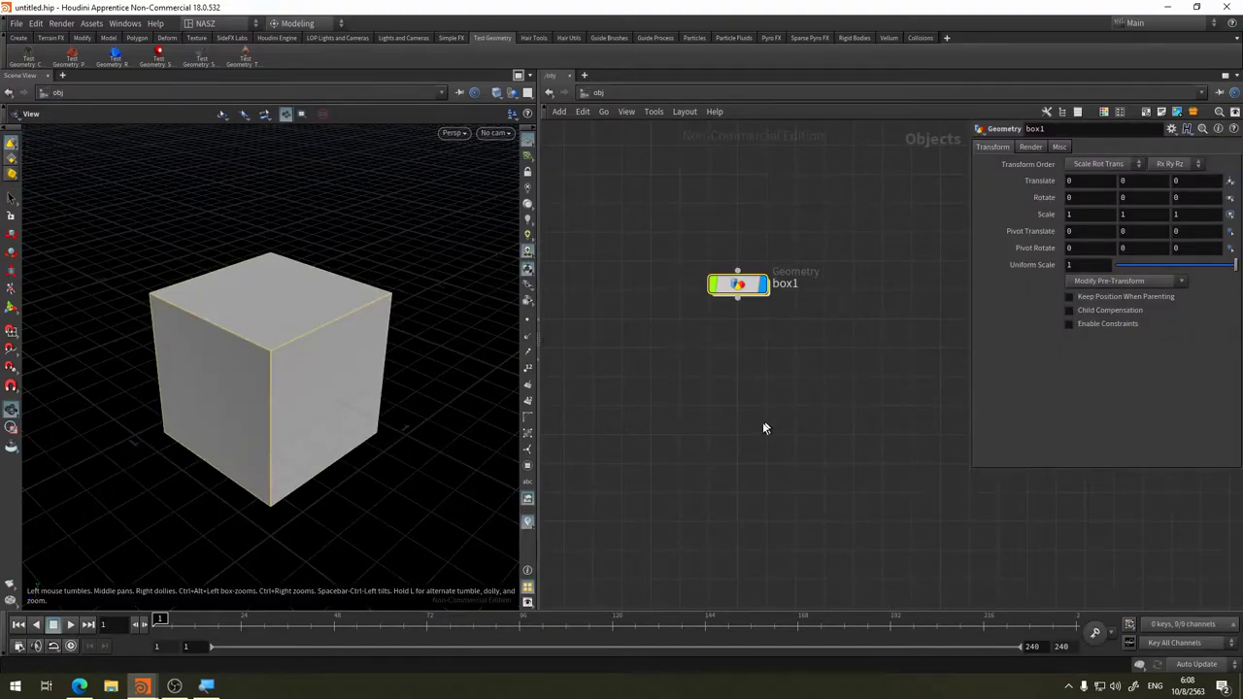
middle_click_drag(375, 412, 351, 392)
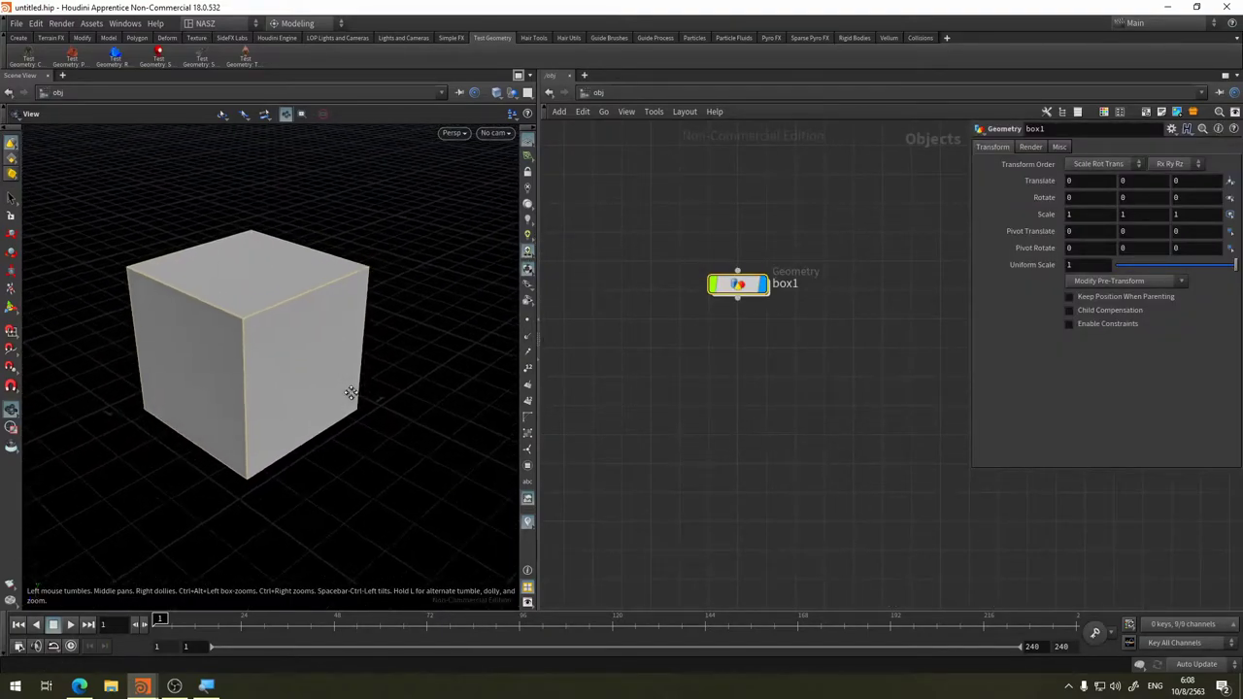
mouse_move(350, 393)
left_mouse_down()
mouse_move(222, 380)
mouse_move(339, 453)
mouse_move(314, 437)
left_mouse_up()
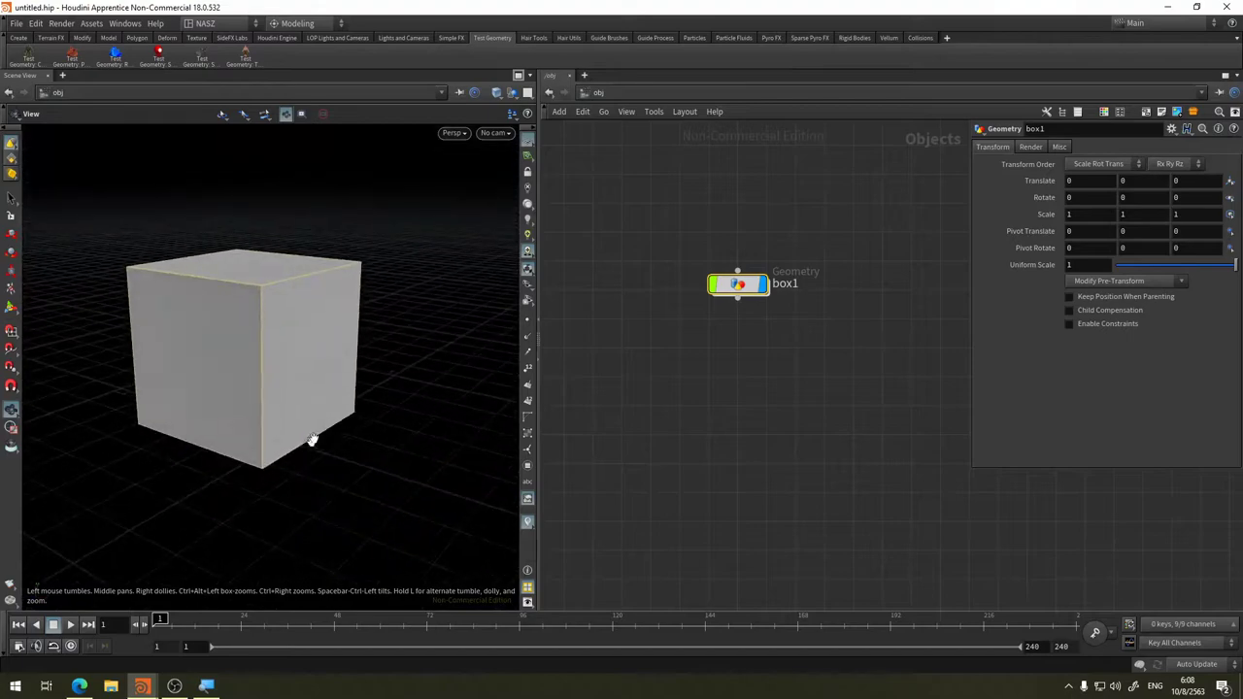
double_click(752, 286)
middle_click_drag(863, 444, 701, 326)
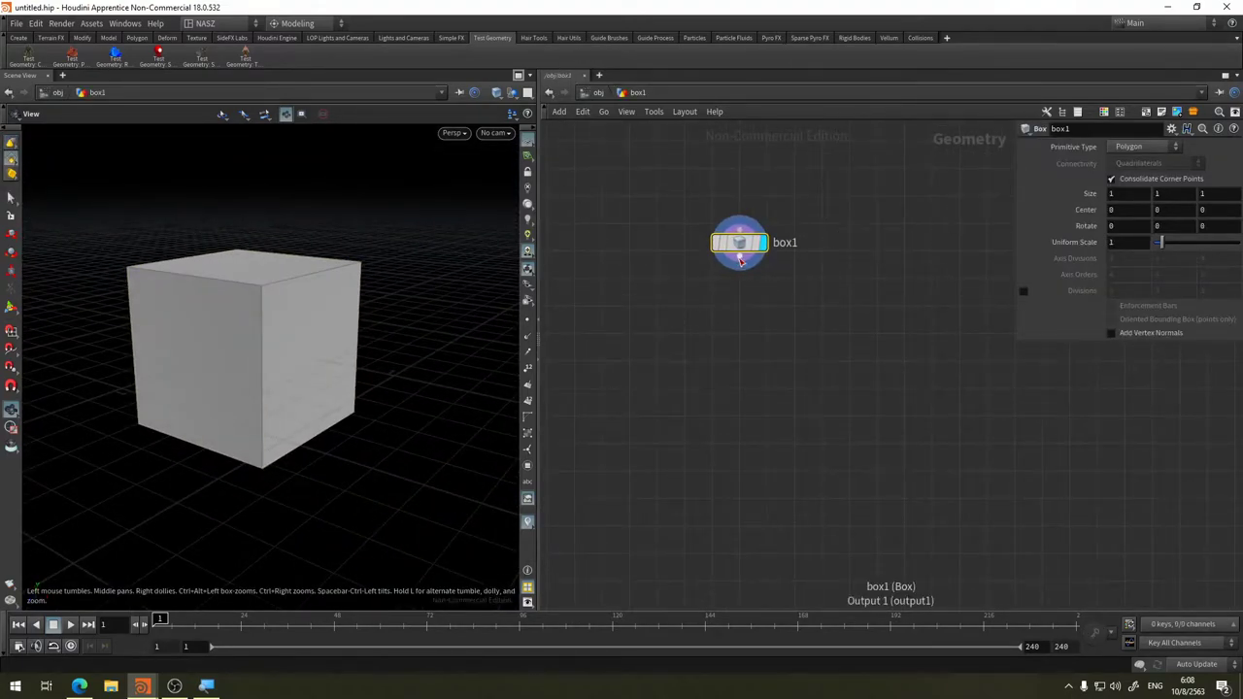
Search the node menu for 'copy' and pick Copy and Transform
key("Tab")
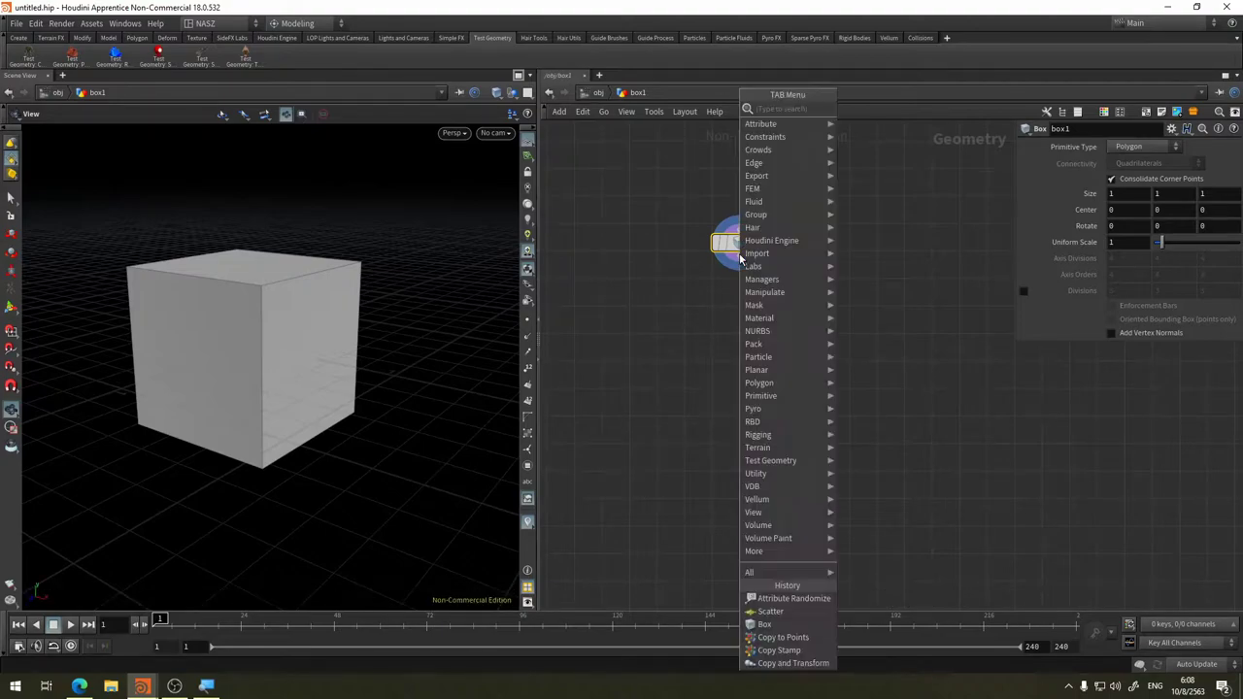
type("sca")
key("BackSpace")
key("BackSpace")
key("BackSpace")
type("copy")
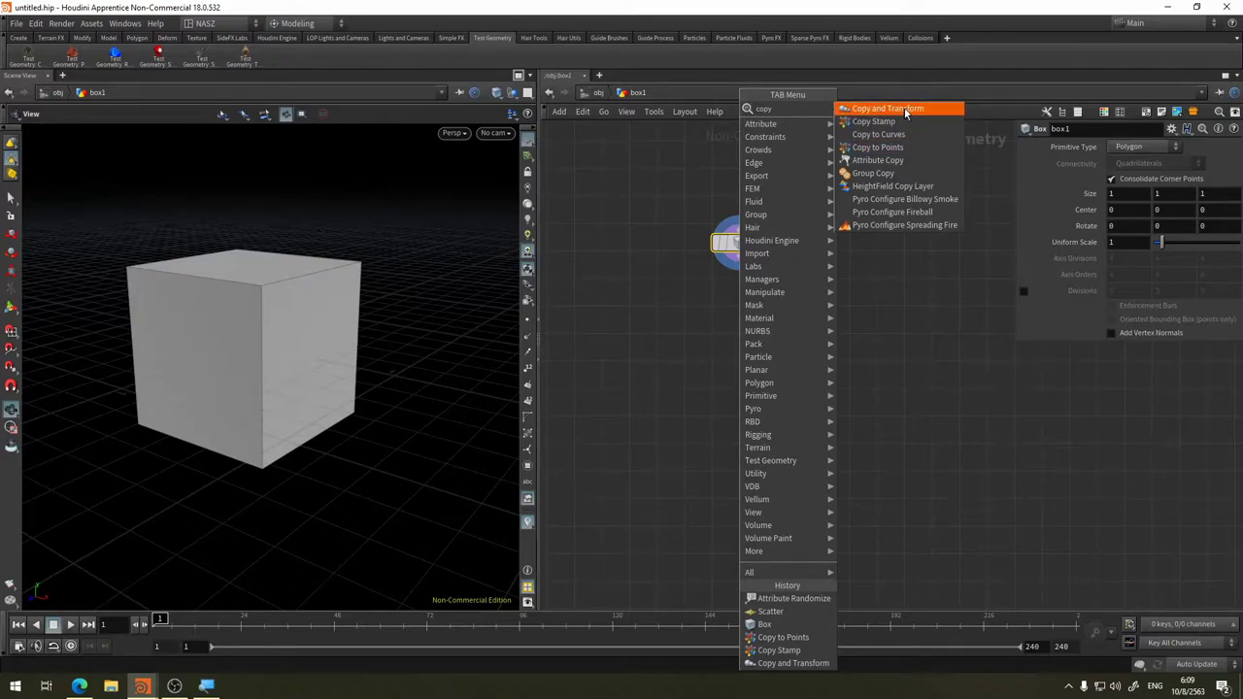
left_click(905, 110)
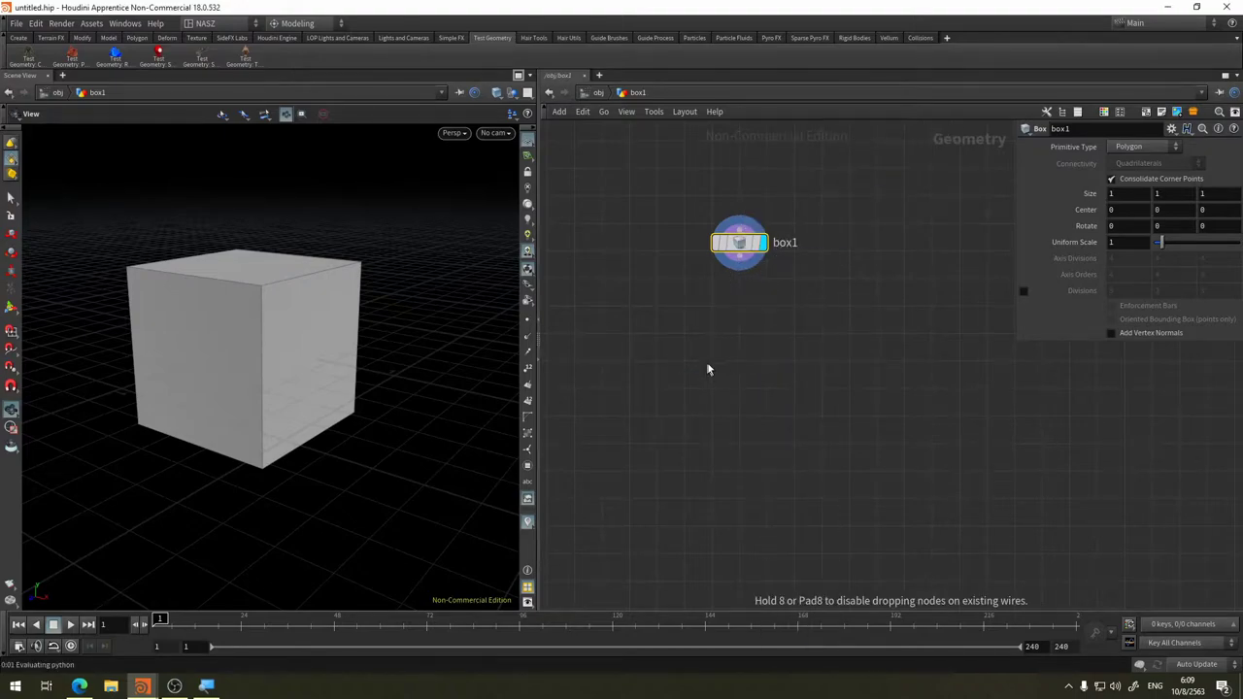
Place the copy1 Copy and Transform node below box1, wired to it
left_click(707, 362)
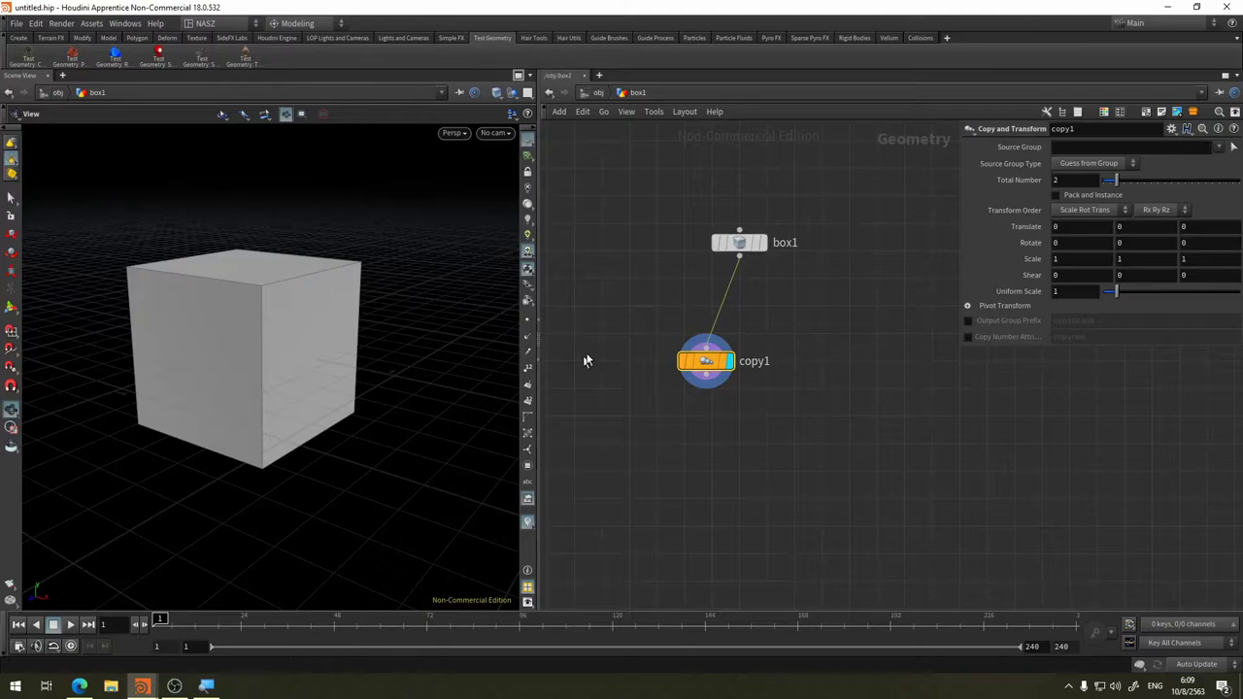
mouse_move(706, 361)
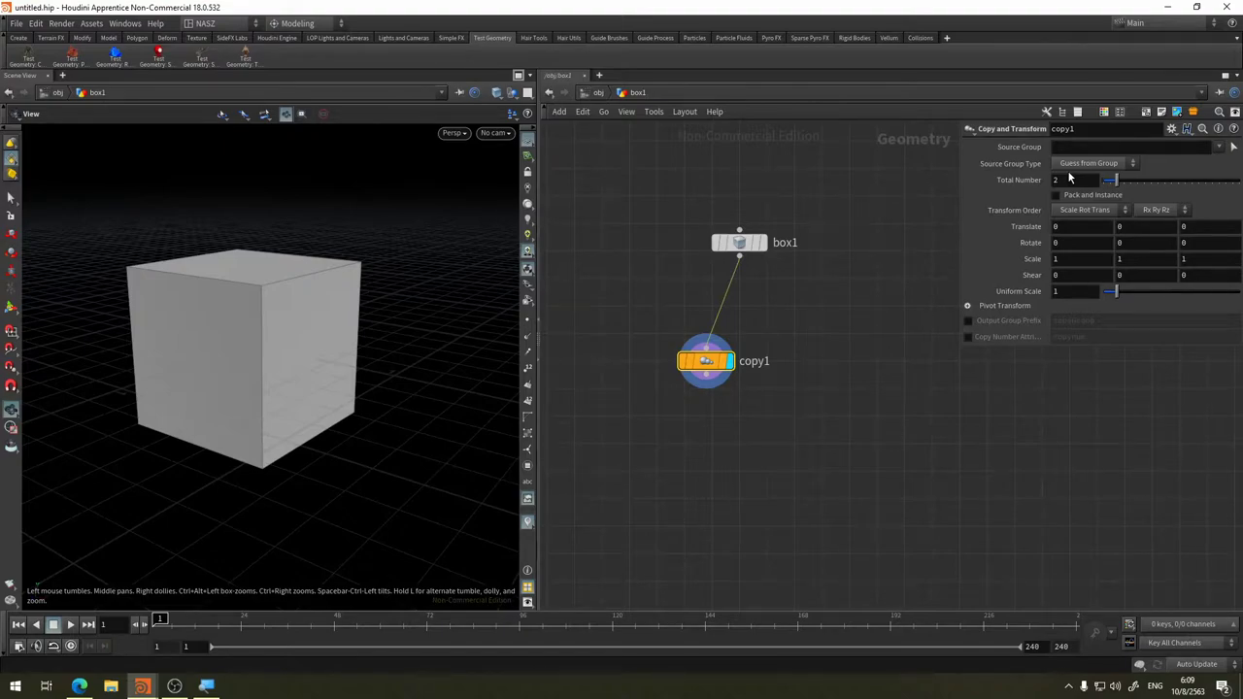
scroll(396, 309, "down", 2)
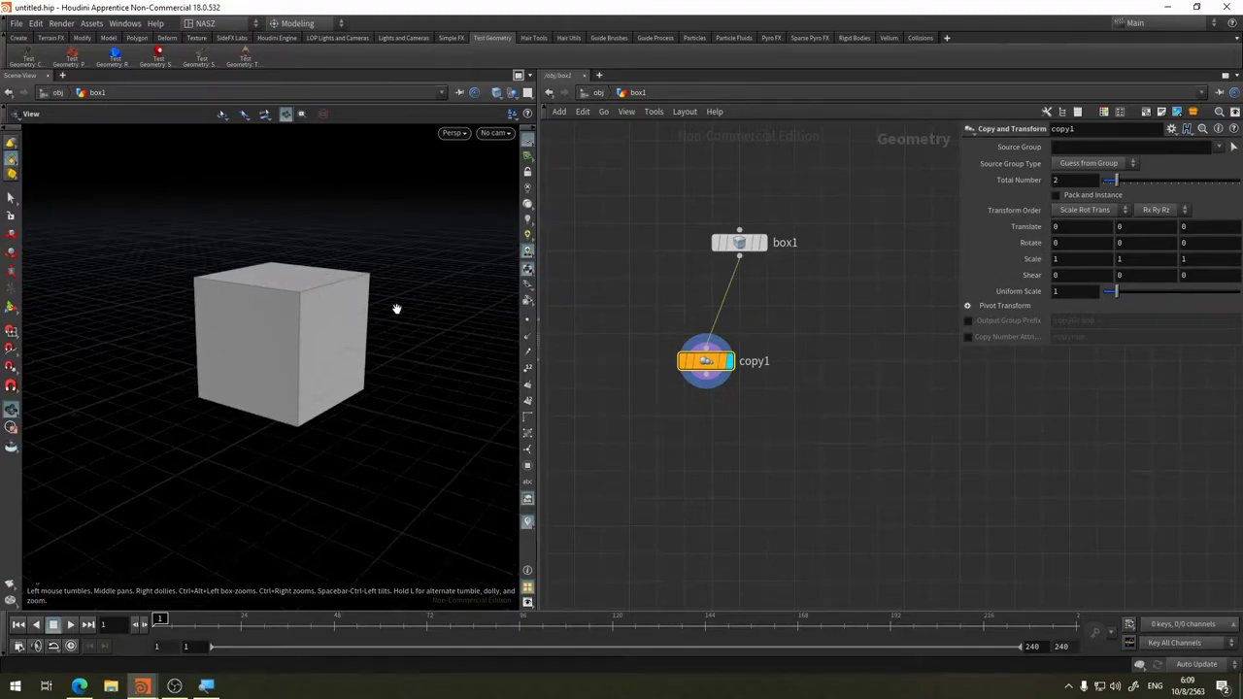
mouse_move(396, 309)
left_mouse_down()
mouse_move(355, 322)
mouse_move(291, 382)
left_mouse_up()
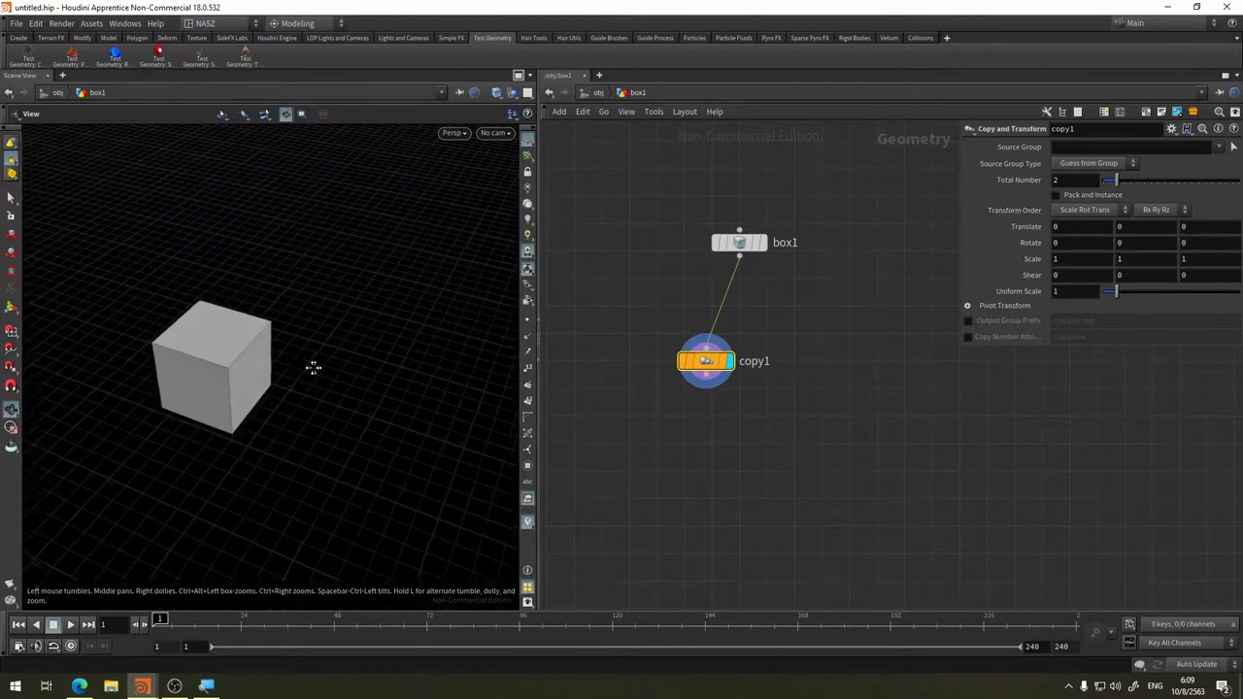
middle_click_drag(313, 366, 313, 291)
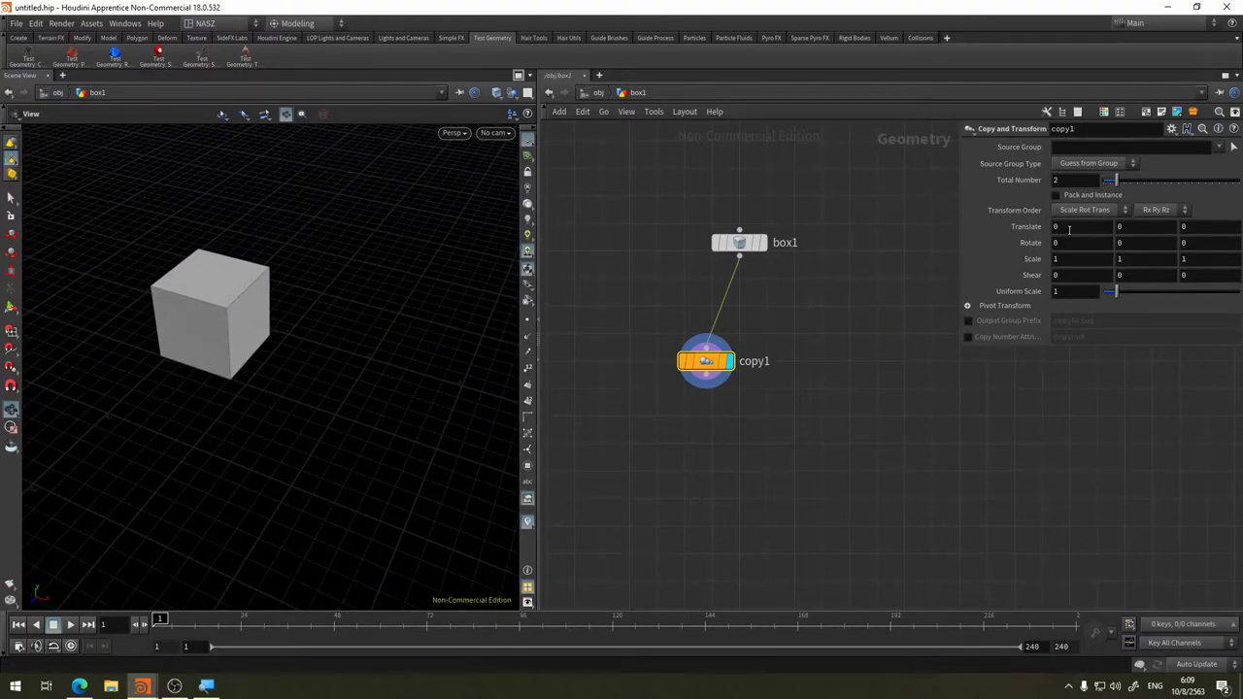
Set copy1's Translate X to 1.3 so the copies separate
middle_click_drag(1070, 229, 1115, 229)
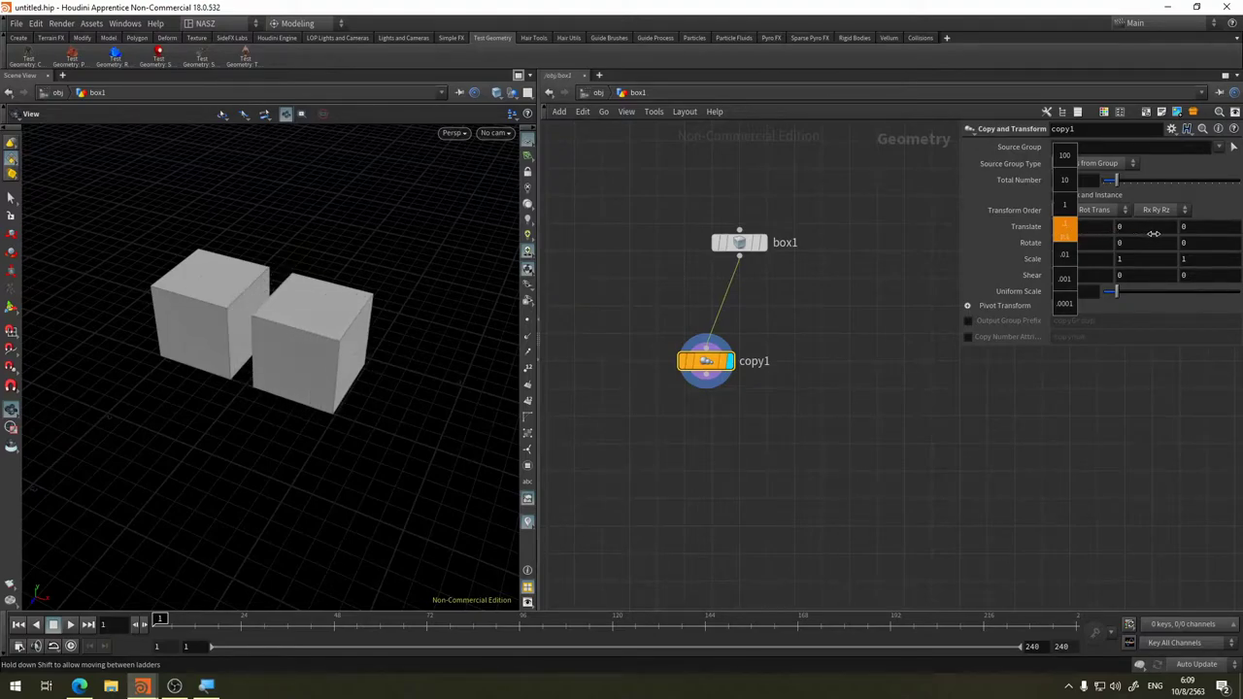
middle_click_drag(1116, 229, 1152, 233)
mouse_move(468, 313)
left_mouse_down()
mouse_move(310, 319)
mouse_move(386, 292)
mouse_move(488, 314)
mouse_move(417, 317)
mouse_move(383, 336)
left_mouse_up()
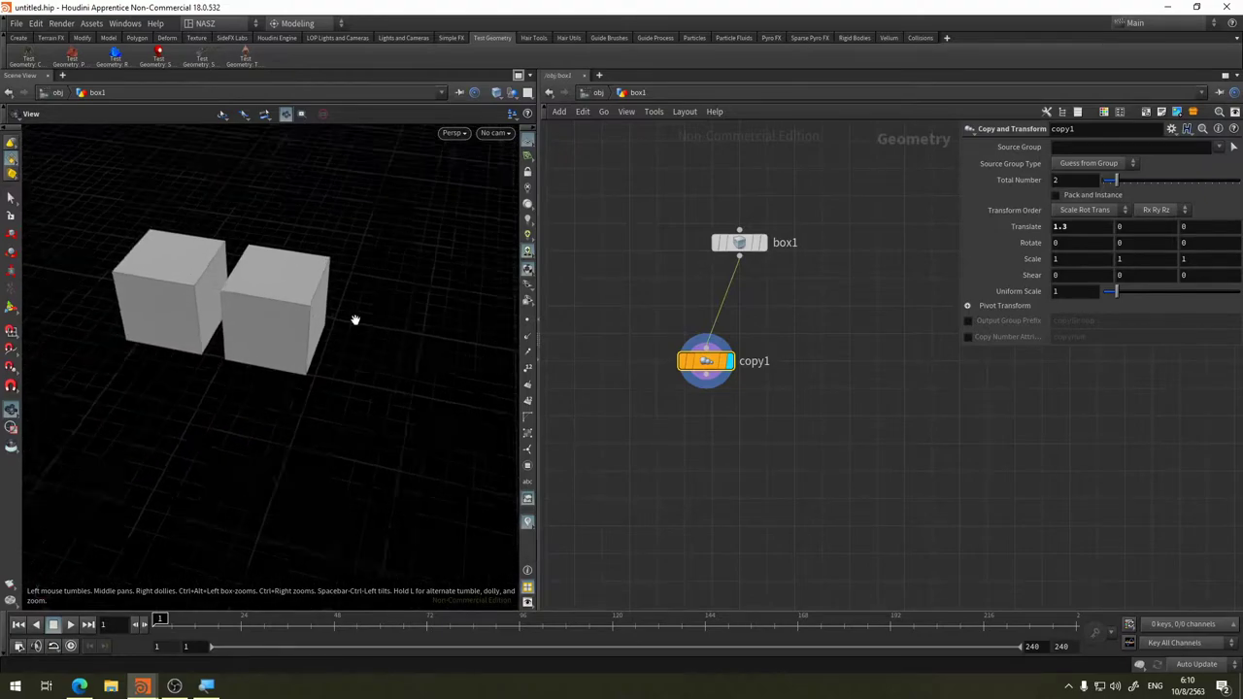
Raise copy1's Total Number to 8 cubes
scroll(355, 320, "down", 5)
left_click_drag(285, 358, 252, 402)
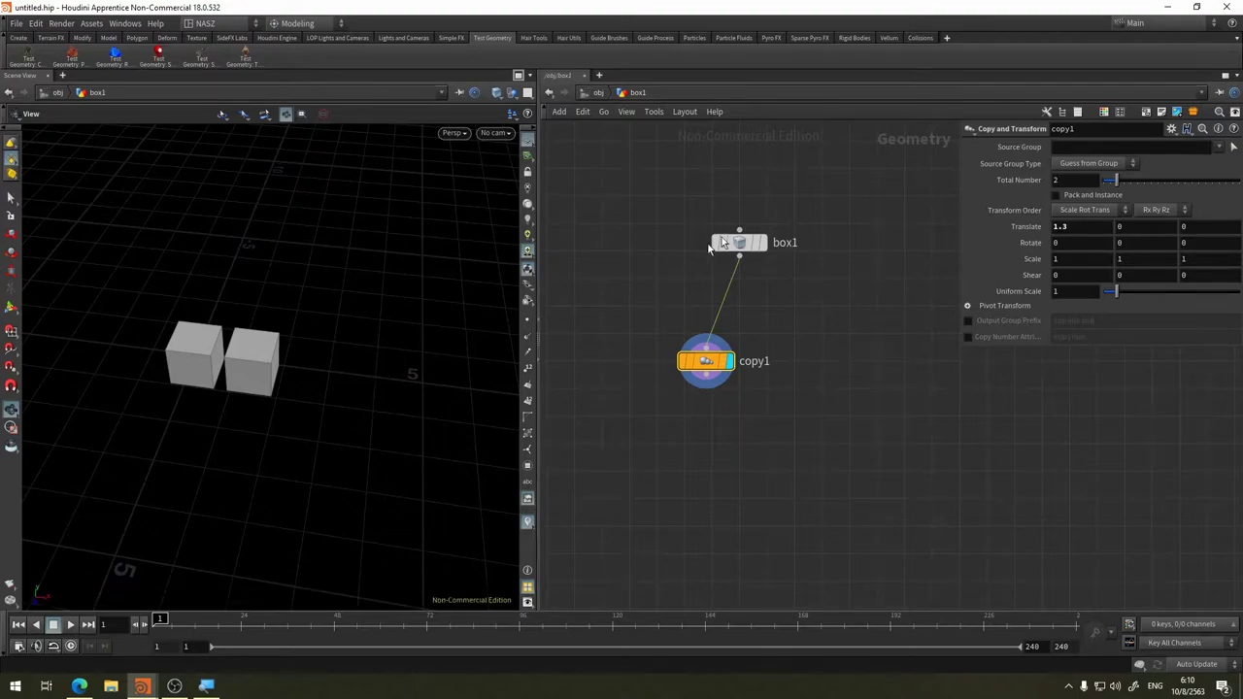
left_click_drag(1117, 182, 1159, 182)
mouse_move(332, 266)
left_mouse_down()
mouse_move(264, 249)
mouse_move(338, 266)
mouse_move(405, 230)
mouse_move(320, 324)
mouse_move(260, 346)
mouse_move(262, 361)
left_mouse_up()
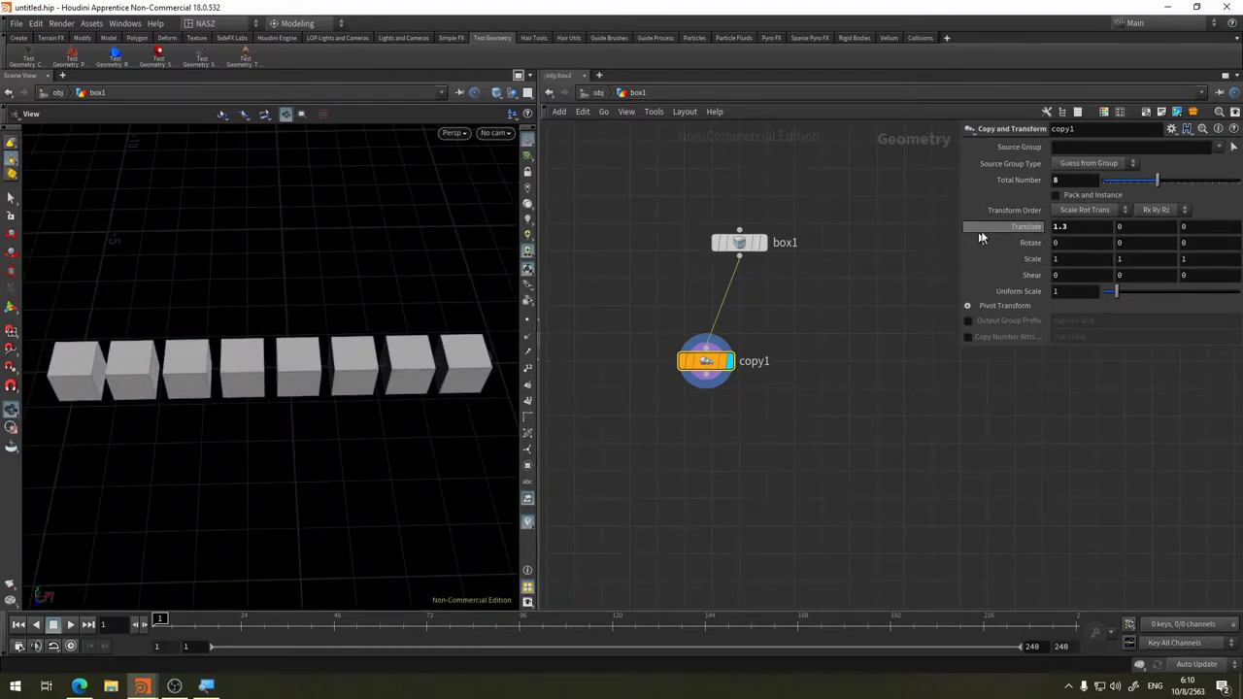
Try a different copy offset, then undo back to Translate X 1.3
mouse_move(1010, 227)
middle_mouse_down()
mouse_move(1031, 221)
mouse_move(405, 348)
mouse_move(217, 363)
middle_mouse_up()
key("ctrl+z")
scroll(405, 348, "down", 4)
scroll(398, 352, "down", 3)
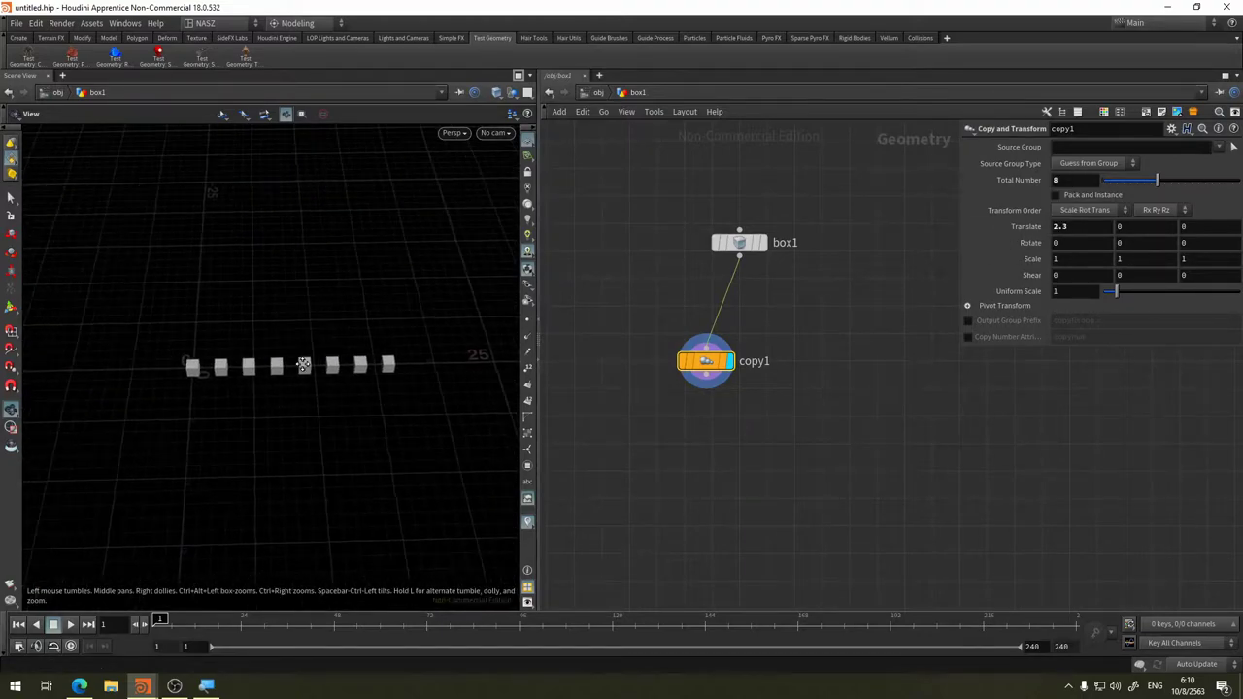
scroll(303, 364, "up", 2)
Experiment with a Y offset of 1 and a Z offset of -4
middle_click_drag(1139, 228, 1215, 230)
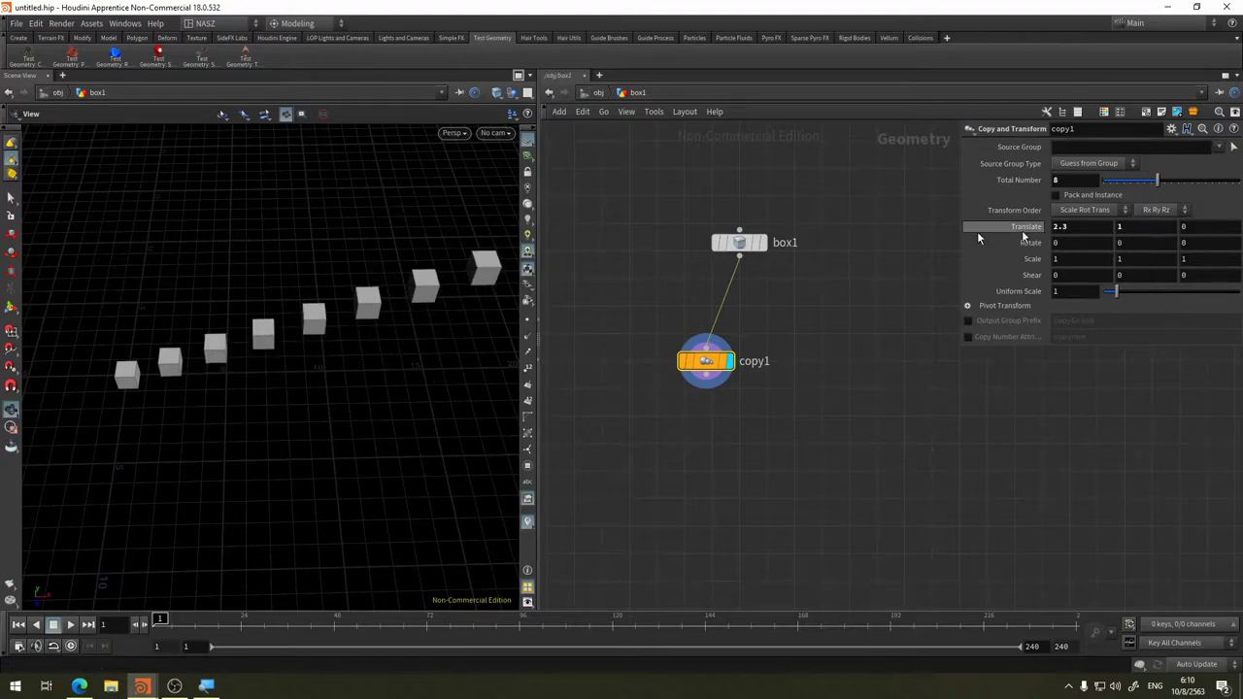
mouse_move(322, 374)
left_mouse_down()
mouse_move(298, 373)
mouse_move(297, 336)
left_mouse_up()
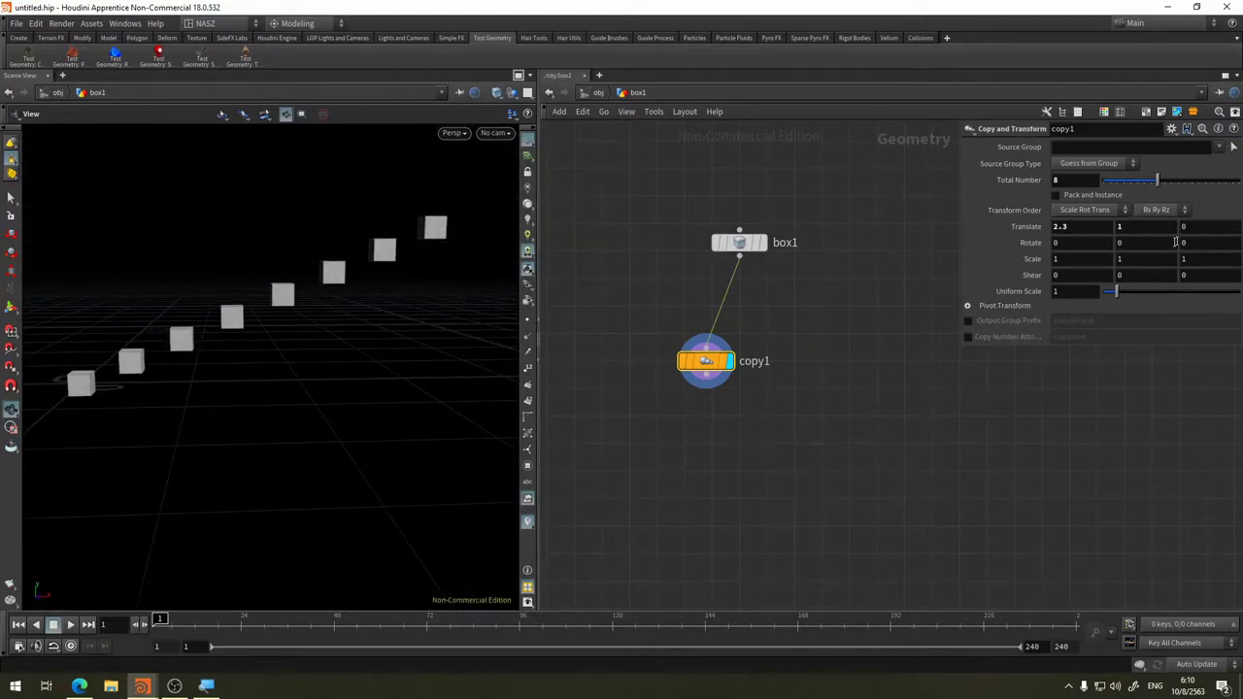
mouse_move(1196, 226)
middle_mouse_down()
mouse_move(1162, 186)
mouse_move(1124, 222)
middle_mouse_up()
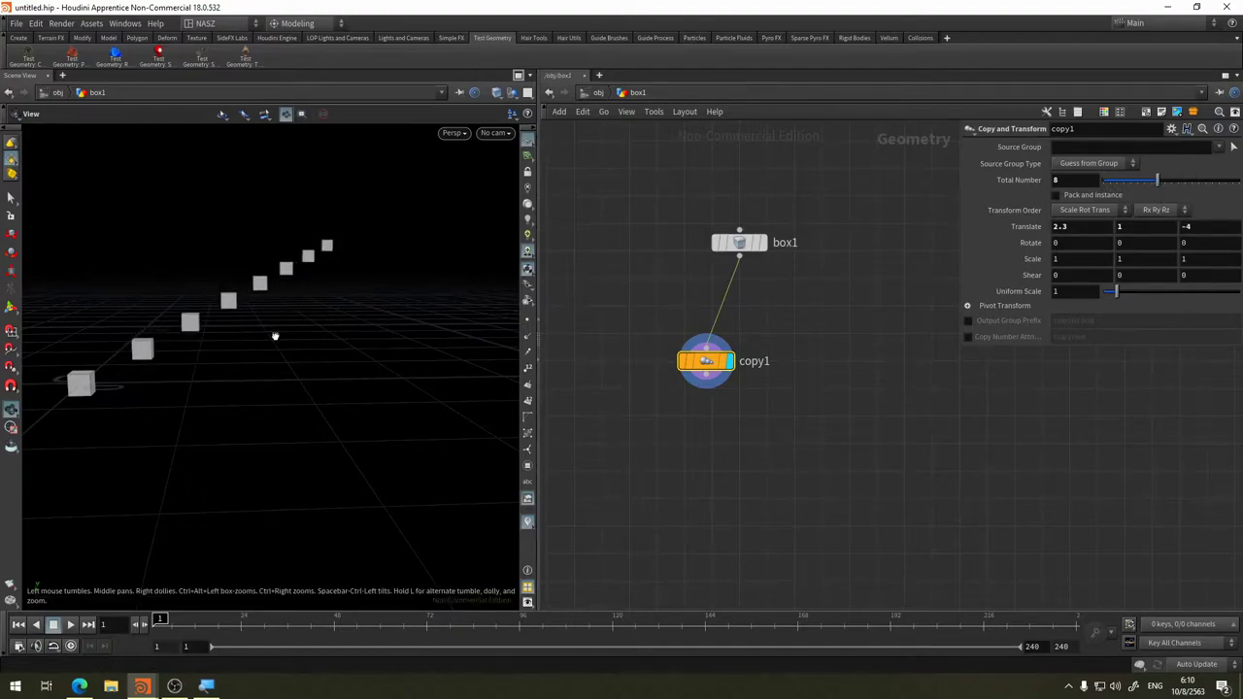
mouse_move(275, 336)
left_mouse_down()
mouse_move(277, 386)
mouse_move(321, 374)
left_mouse_up()
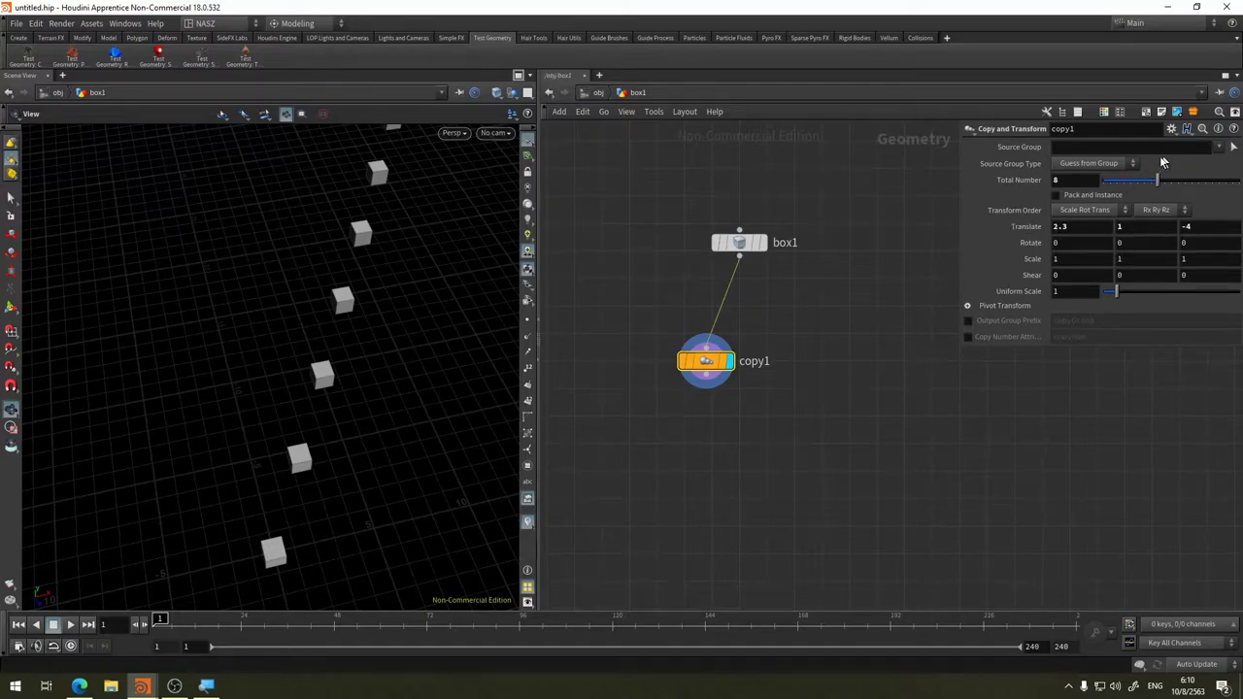
Type Translate values 1, 11, 1, then correct Y to 1 for a diagonal row
left_click(1073, 228)
type("1")
key("Tab")
type("11")
key("Tab")
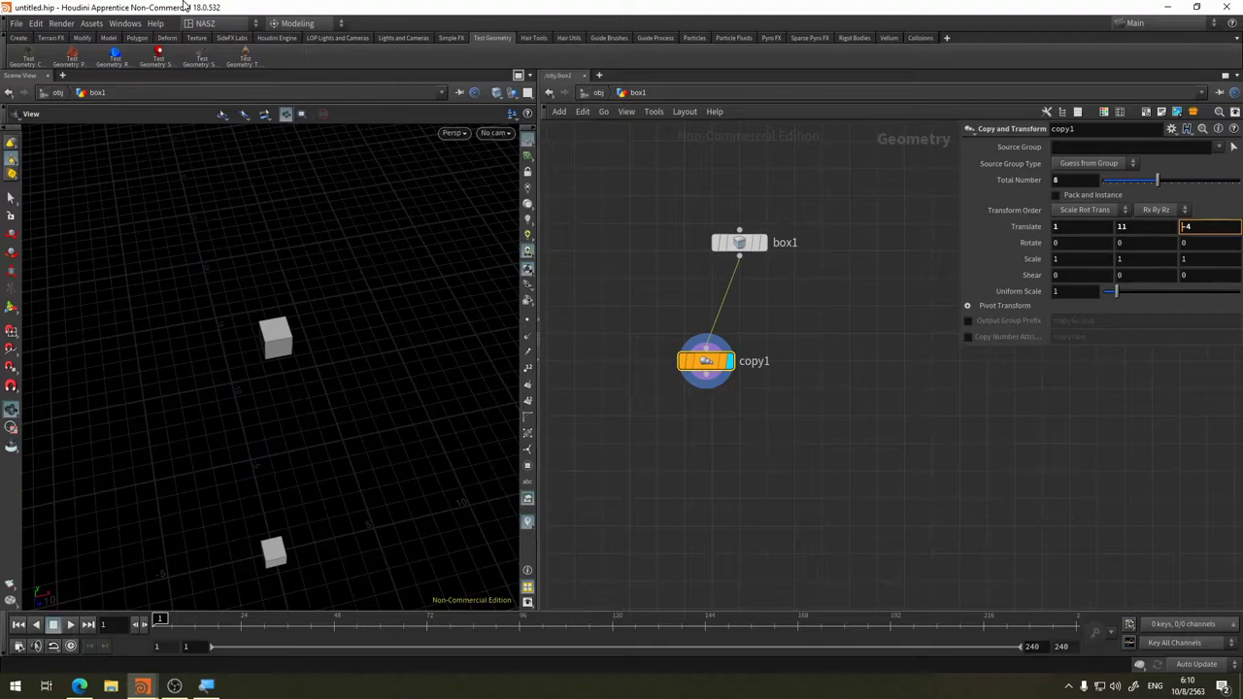
key("ctrl+a")
type("1")
key("Return")
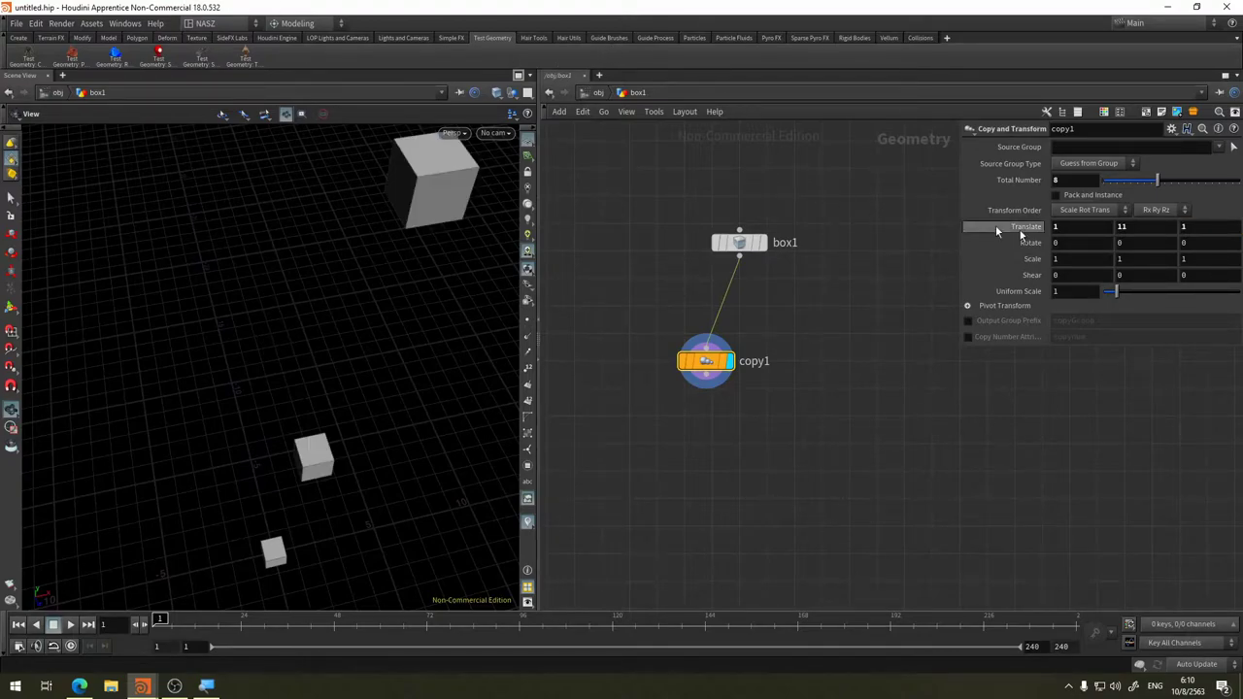
left_click(1122, 227)
key("BackSpace")
key("Return")
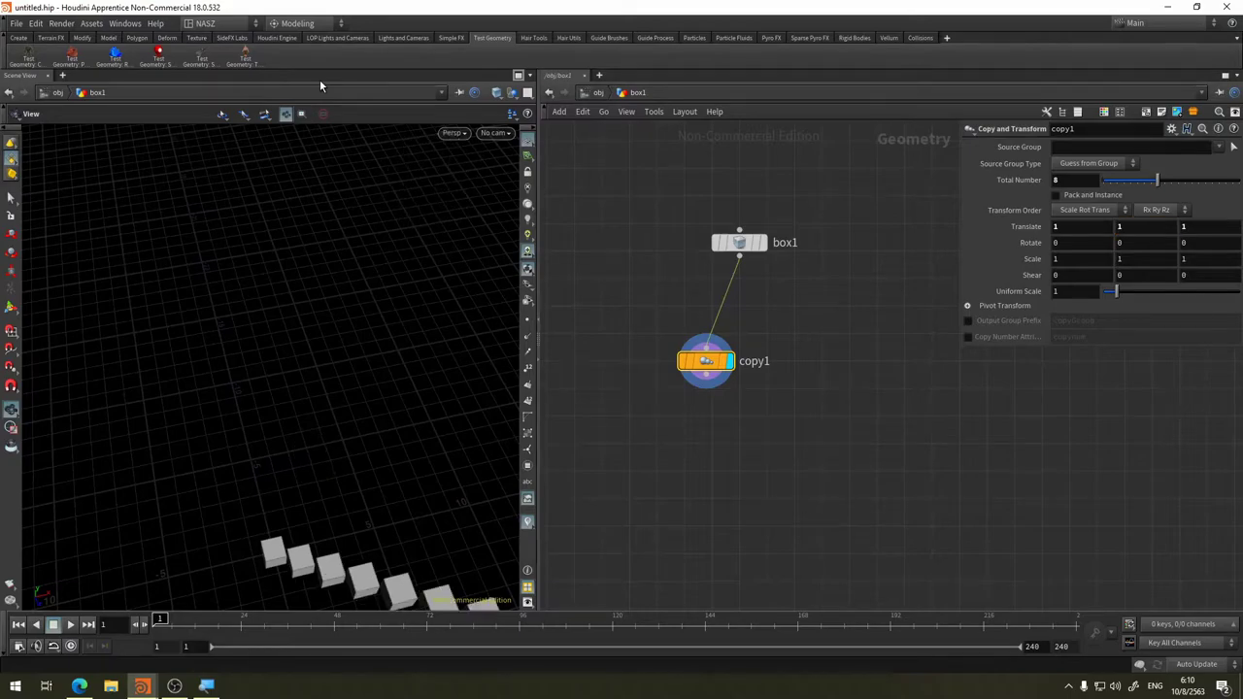
mouse_move(197, 360)
left_mouse_down()
mouse_move(189, 183)
mouse_move(355, 269)
mouse_move(406, 226)
mouse_move(452, 255)
mouse_move(438, 275)
mouse_move(520, 250)
mouse_move(408, 332)
mouse_move(222, 300)
mouse_move(278, 294)
mouse_move(250, 300)
mouse_move(247, 285)
mouse_move(251, 303)
left_mouse_up()
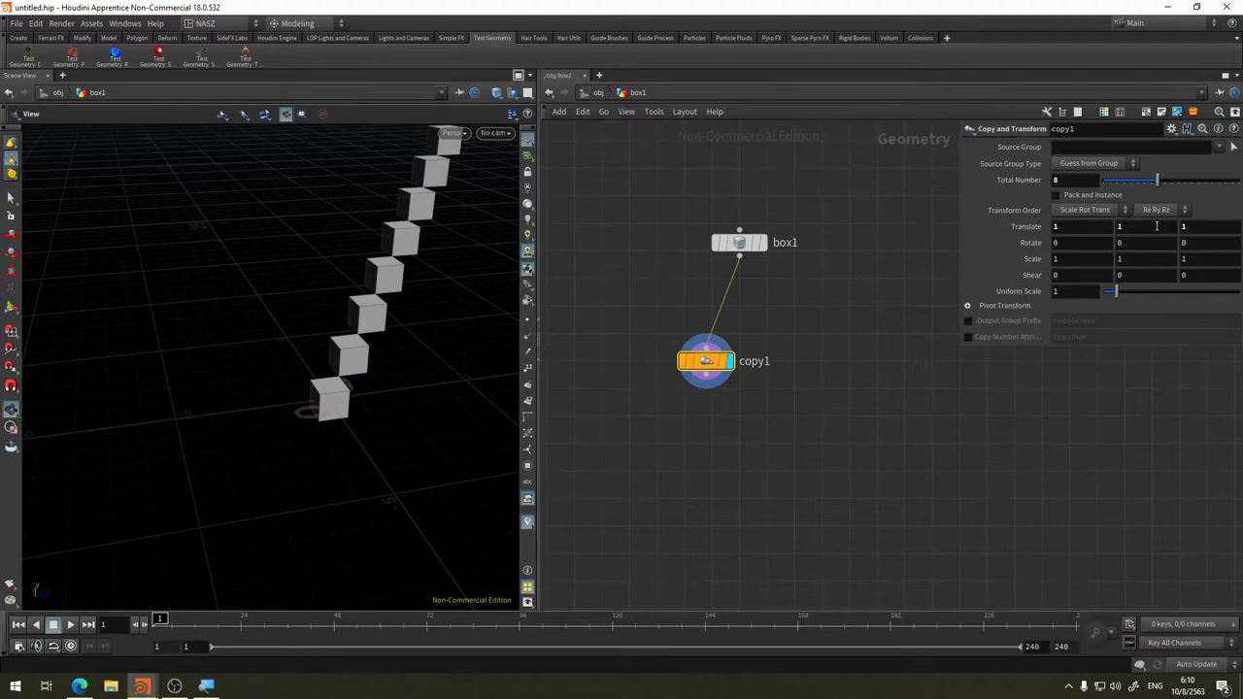
Set Translate Y to 0 so the cube row lies flat
left_click(1124, 228)
type("0")
key("Return")
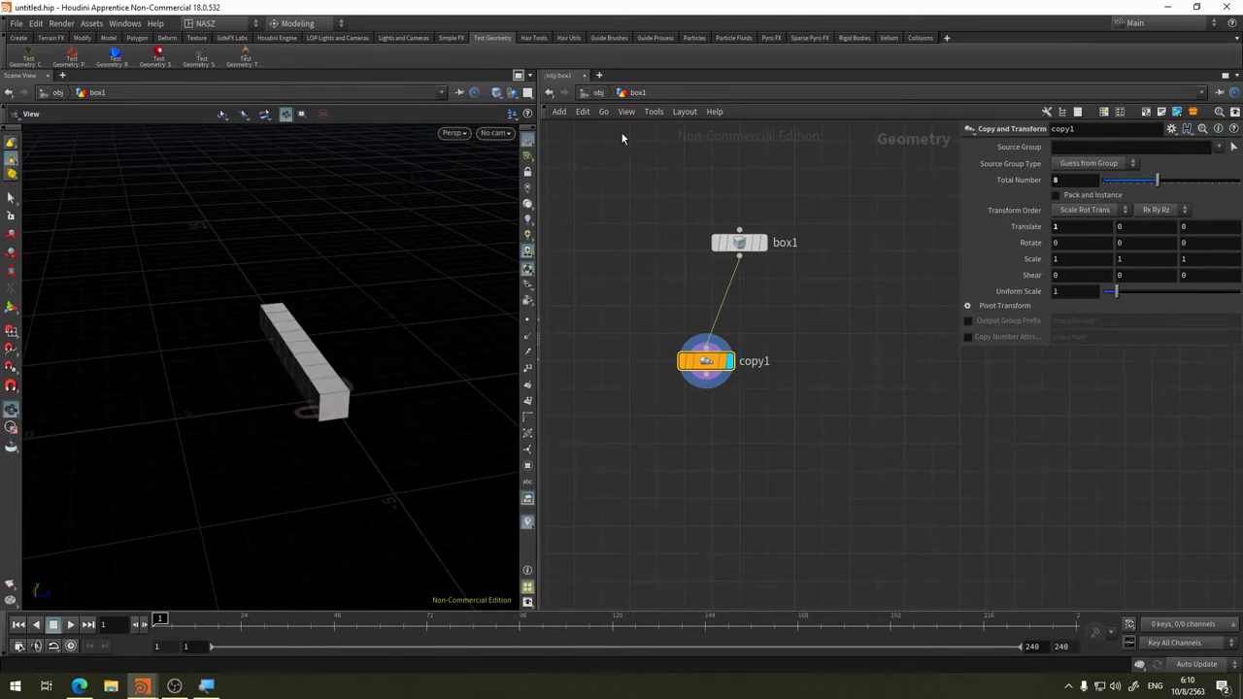
mouse_move(239, 308)
left_mouse_down()
mouse_move(300, 353)
mouse_move(199, 362)
mouse_move(292, 425)
mouse_move(369, 418)
left_mouse_up()
scroll(339, 425, "up", 3)
scroll(324, 392, "up", 2)
scroll(841, 303, "up", 1)
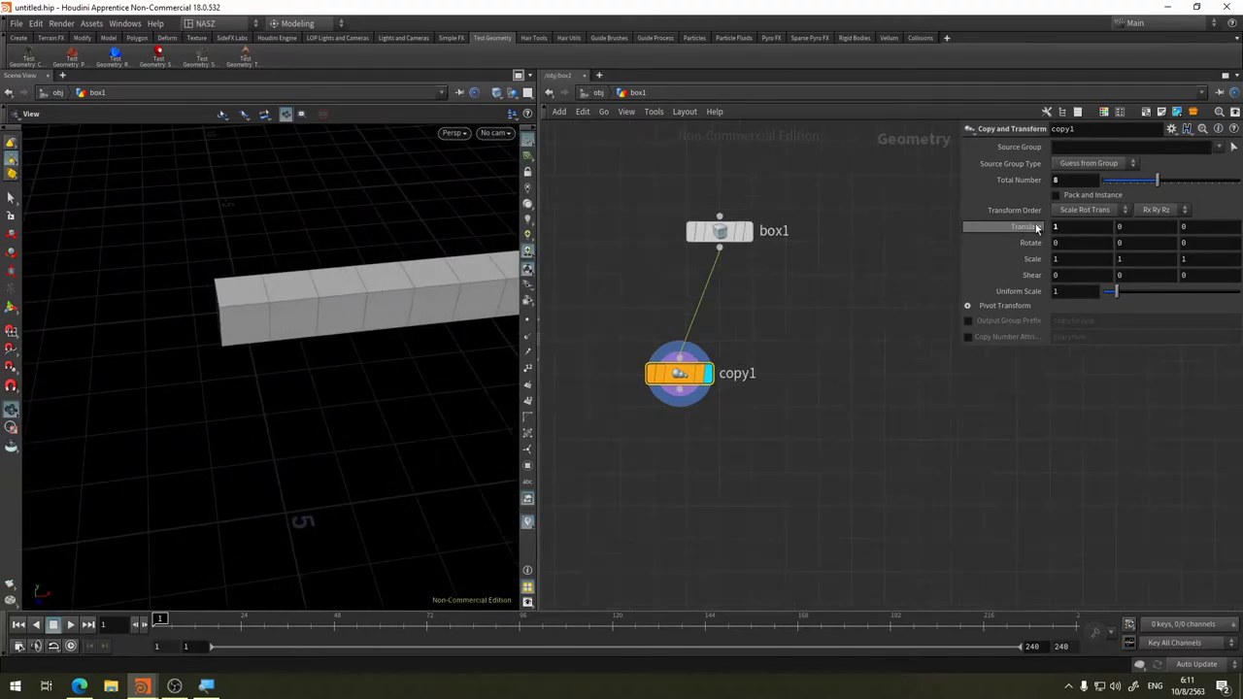
Set Translate X to 2, spacing the cubes apart along X
middle_click_drag(1025, 226, 1059, 226)
key("ctrl+z")
type("2")
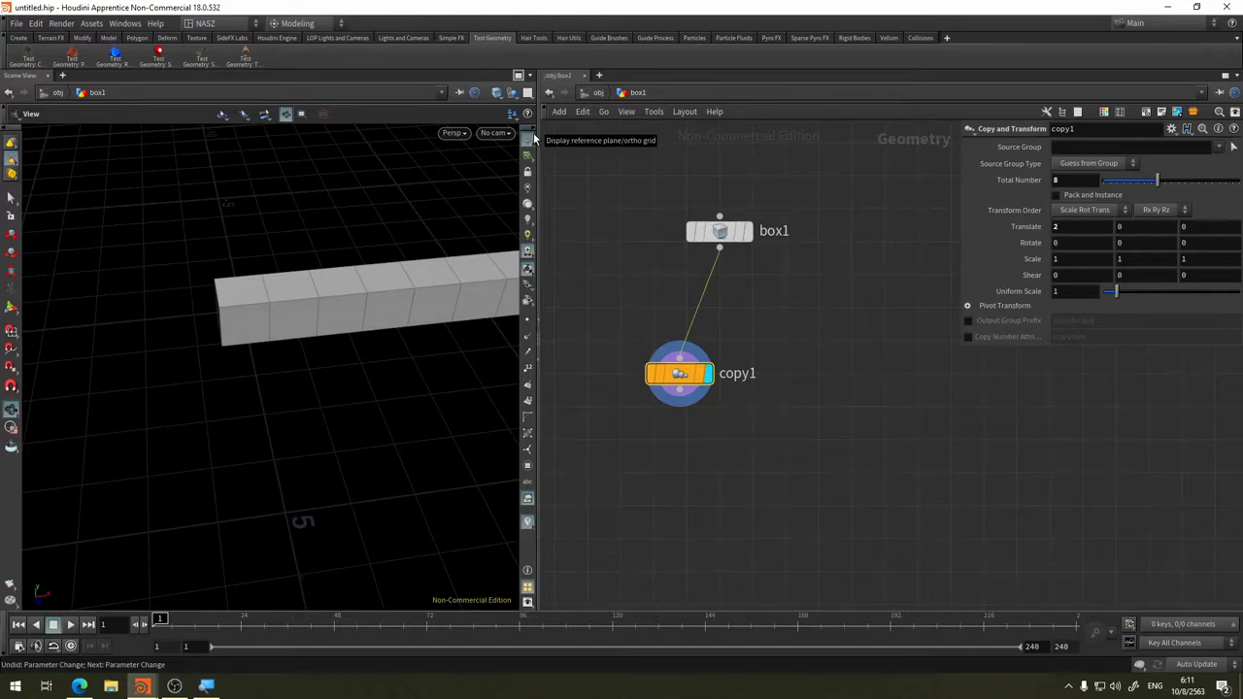
key("Return")
mouse_move(444, 372)
left_mouse_down()
mouse_move(455, 397)
mouse_move(386, 402)
mouse_move(428, 389)
left_mouse_up()
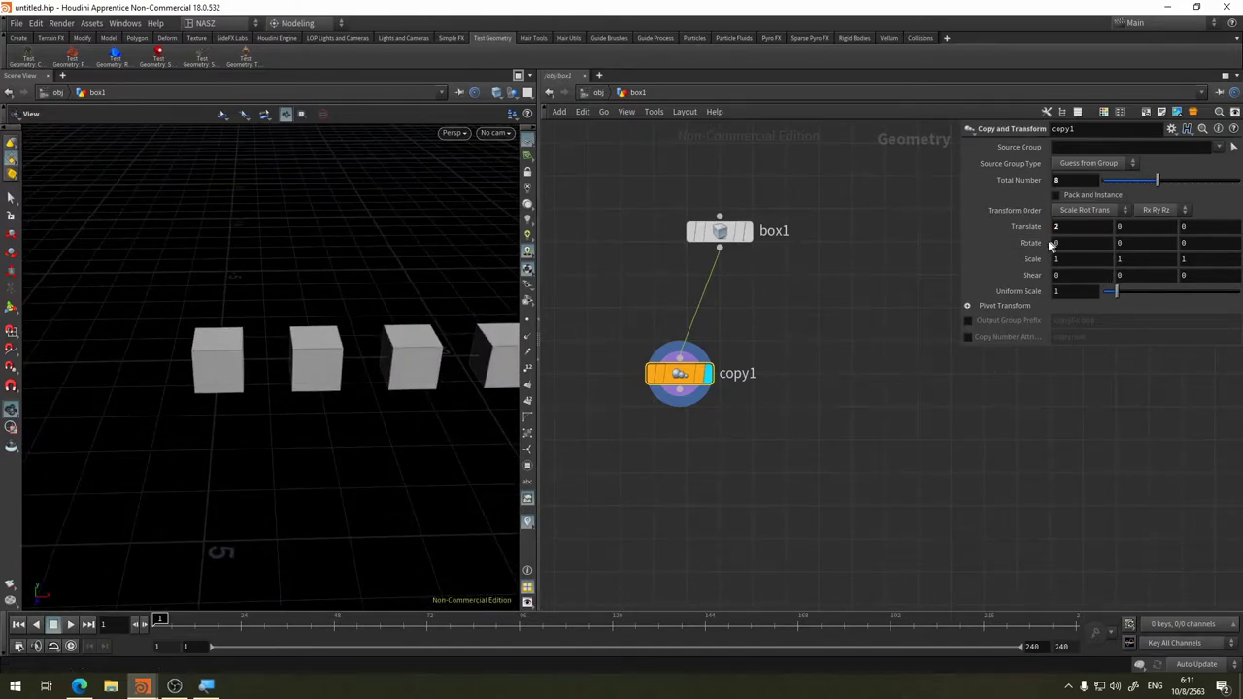
Try a per-copy Rotate of -7.2, then reset rotation to about zero
mouse_move(302, 339)
left_mouse_down()
mouse_move(230, 263)
mouse_move(322, 278)
mouse_move(384, 251)
left_mouse_up()
middle_click_drag(1020, 243, 1063, 239)
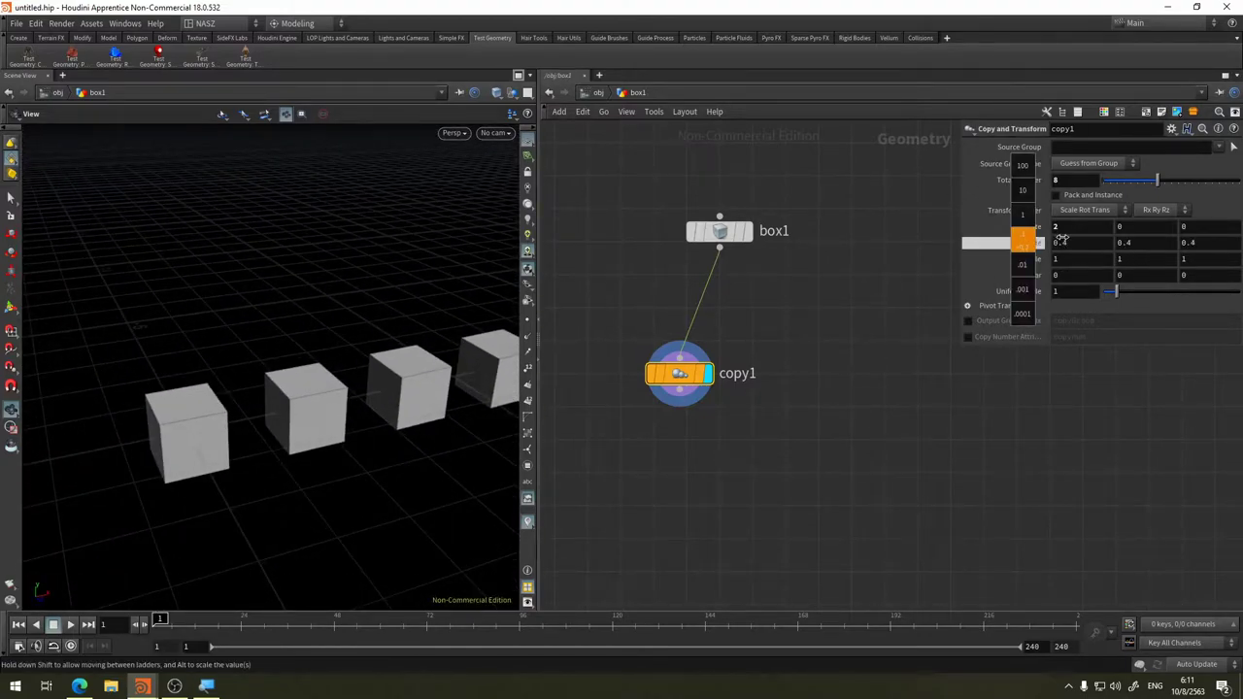
middle_click_drag(1064, 239, 887, 307)
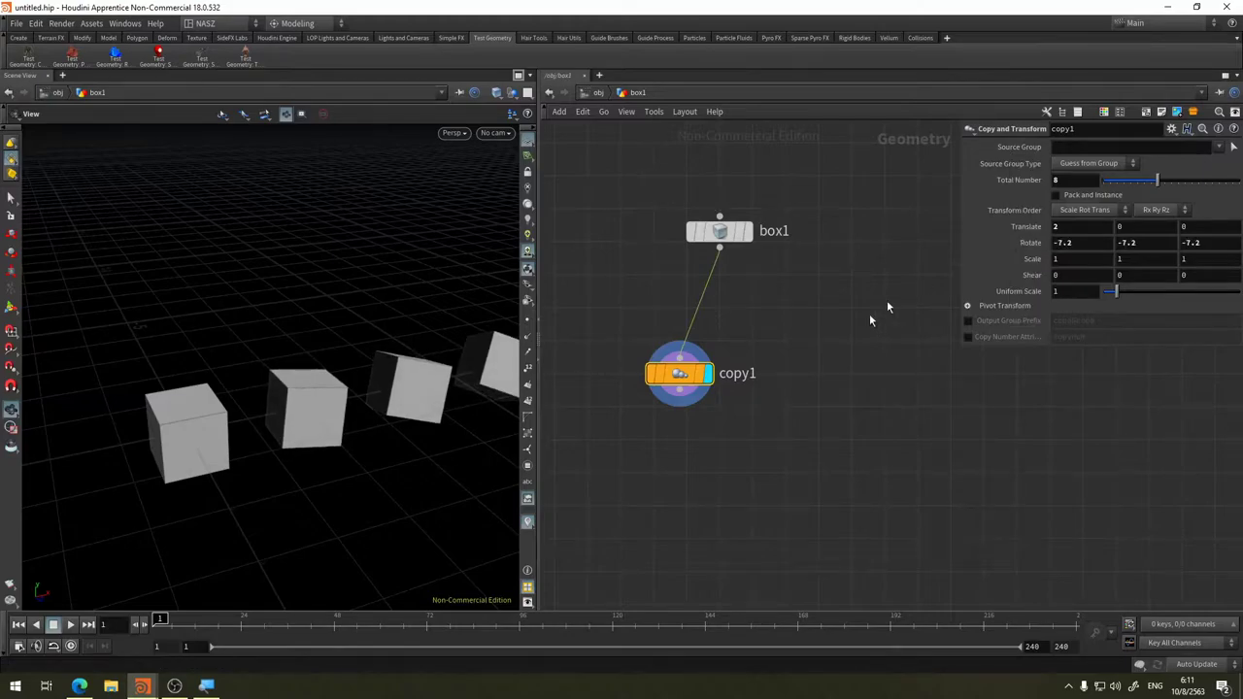
mouse_move(139, 213)
left_mouse_down()
mouse_move(391, 275)
mouse_move(292, 329)
mouse_move(466, 345)
left_mouse_up()
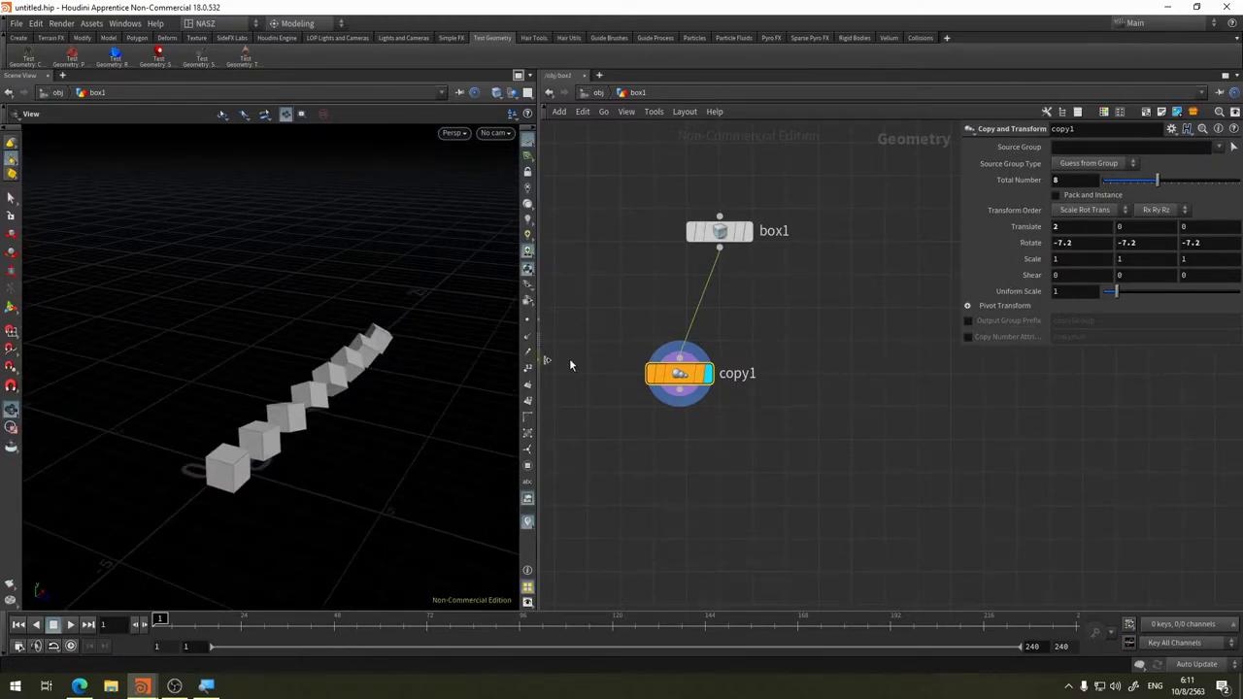
middle_click(1042, 243, "ctrl")
middle_click_drag(1068, 241, 1174, 370)
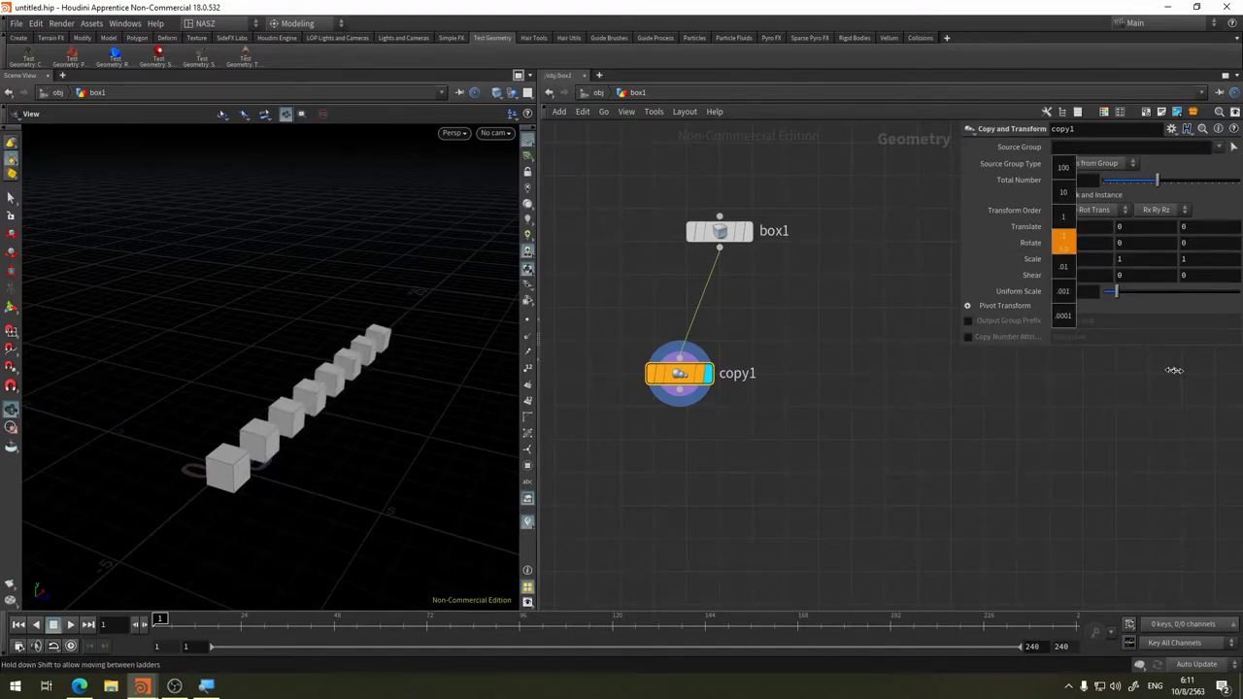
middle_click_drag(1174, 370, 856, 135)
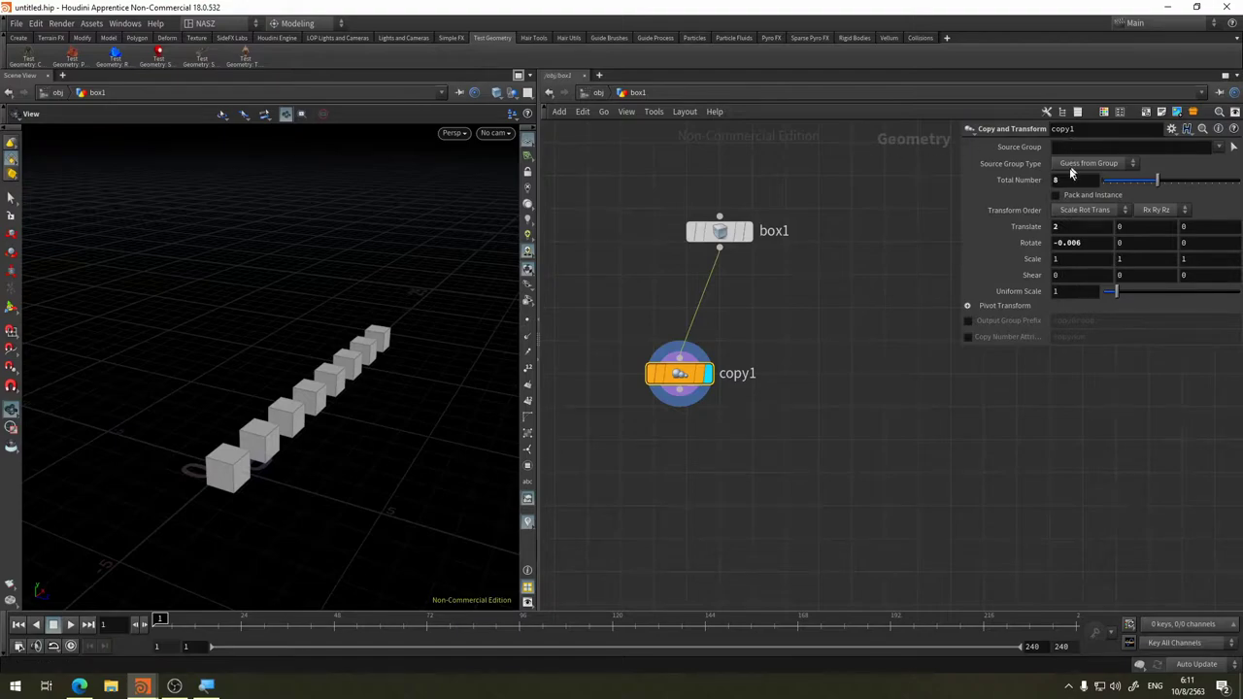
Set Total Number to 10 and Translate X to 1 so the cubes touch
double_click(1072, 177)
type("10")
key("Return")
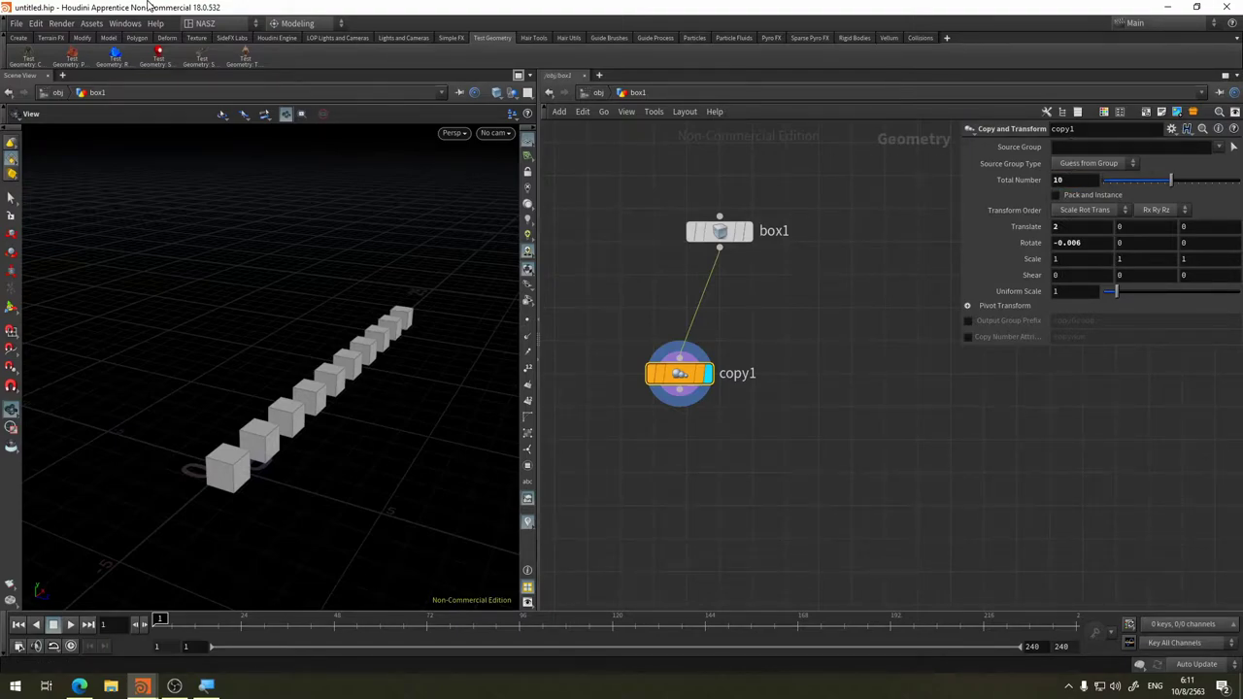
double_click(1077, 227)
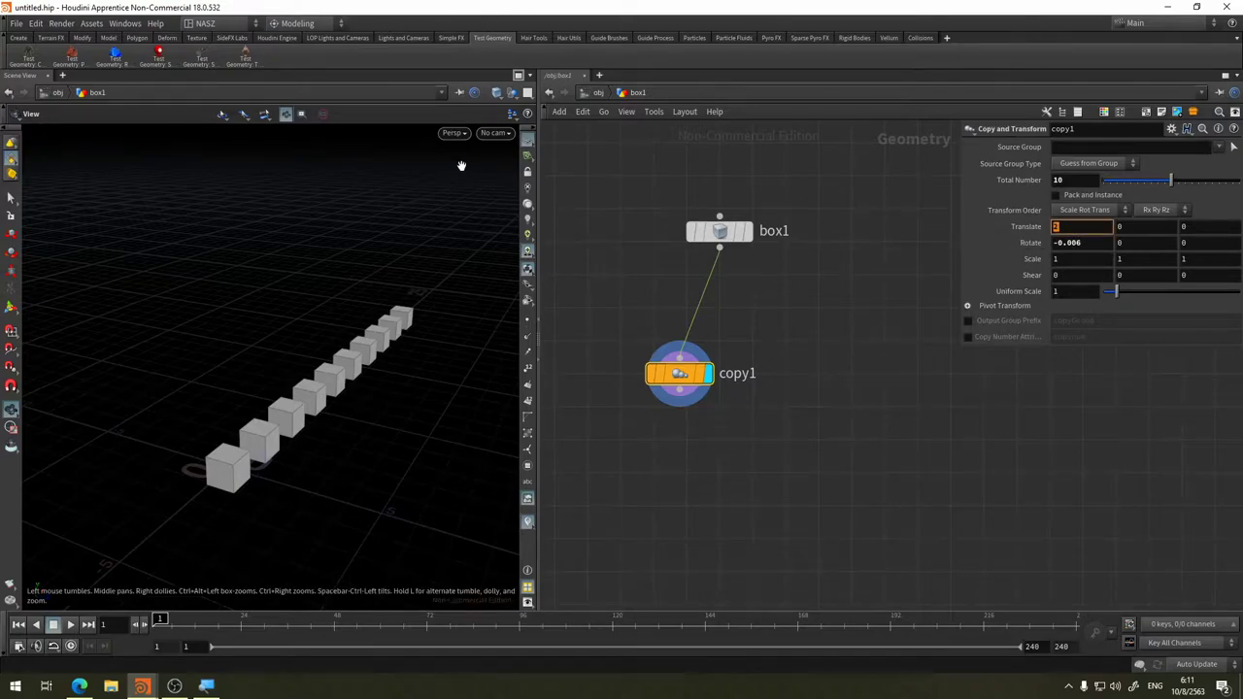
type("1")
key("Return")
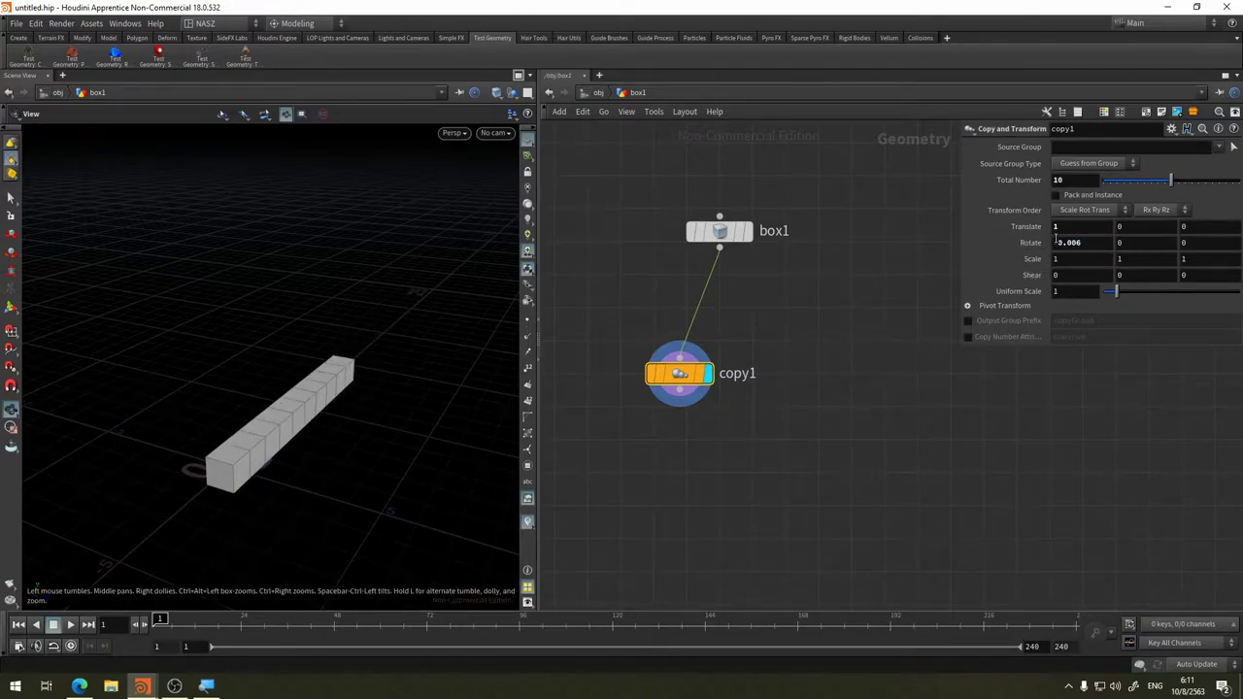
Experiment with per-copy Rotate X, reaching about 6.894 degrees
middle_click_drag(1057, 242, 38, 247)
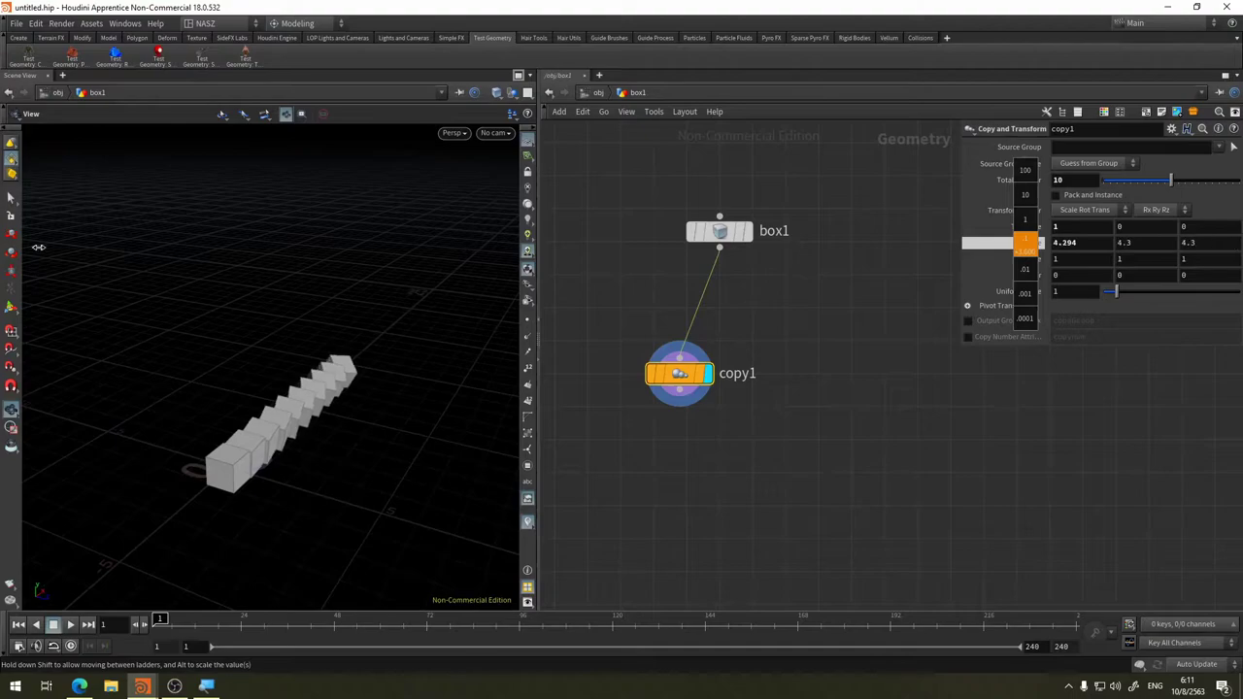
key("ctrl+z")
middle_click_drag(1084, 242, 9, 248)
mouse_move(343, 352)
left_mouse_down()
mouse_move(75, 360)
mouse_move(161, 380)
mouse_move(236, 262)
mouse_move(135, 344)
mouse_move(191, 453)
mouse_move(252, 444)
mouse_move(365, 296)
mouse_move(301, 397)
mouse_move(98, 409)
left_mouse_up()
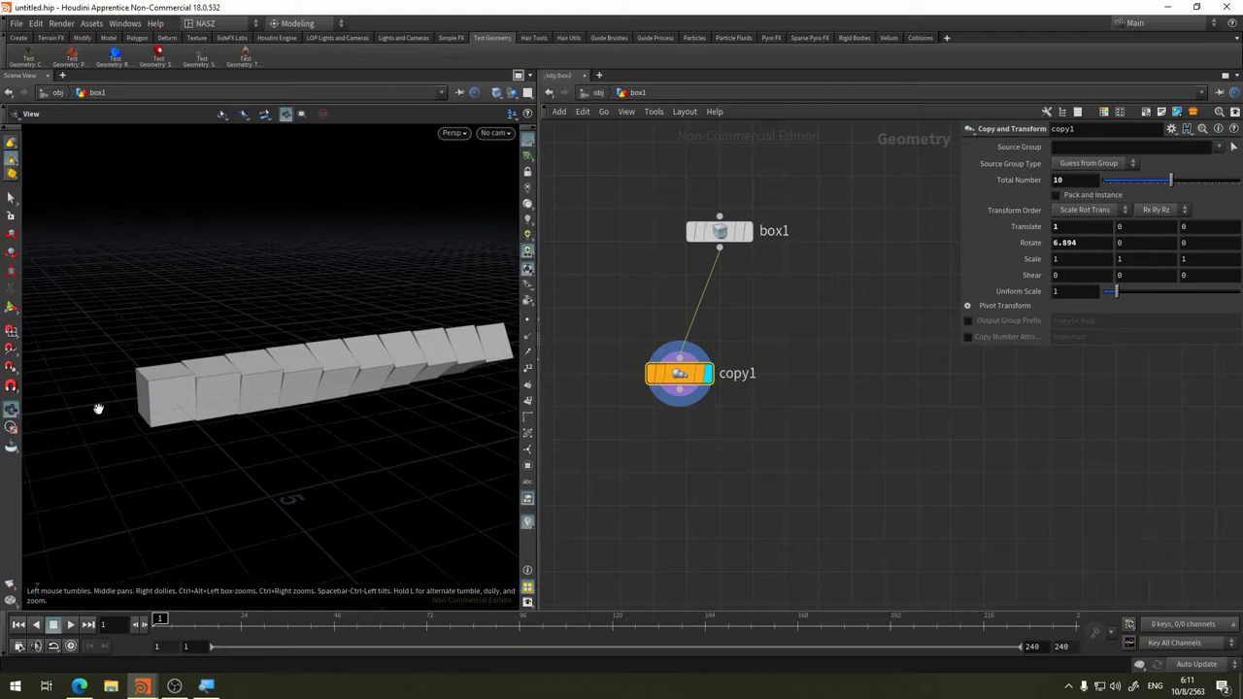
mouse_move(466, 389)
left_mouse_down()
mouse_move(16, 507)
mouse_move(220, 466)
mouse_move(119, 502)
mouse_move(262, 427)
left_mouse_up()
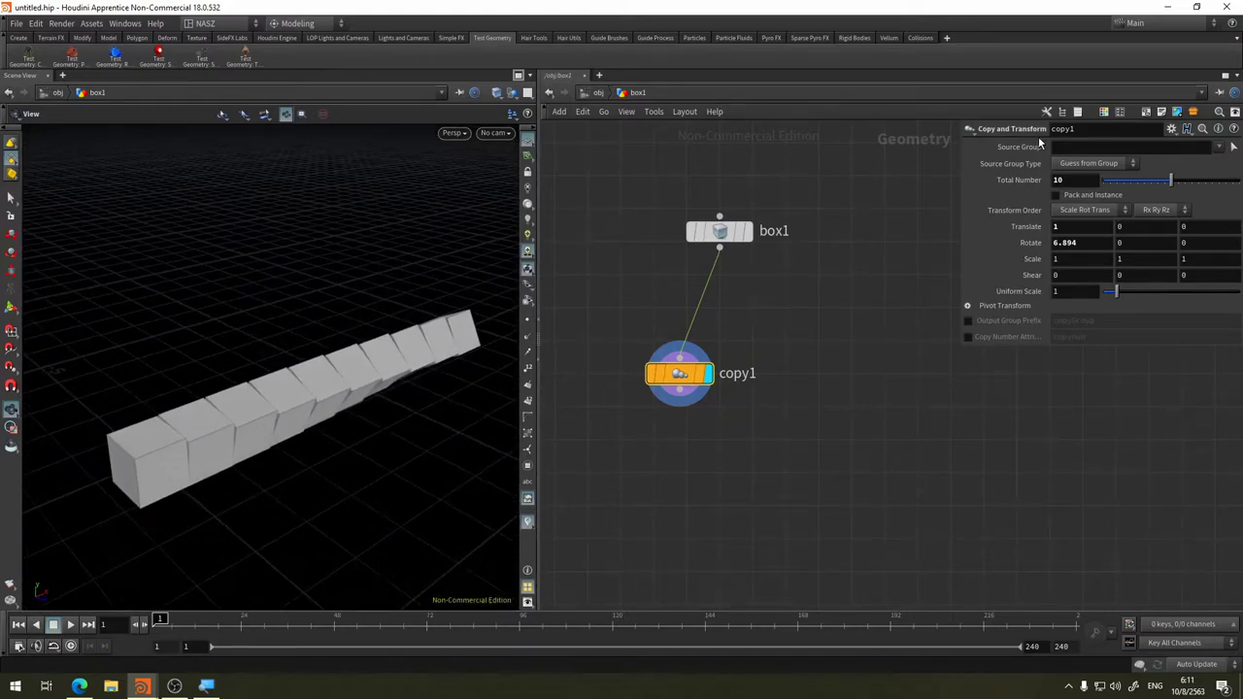
Increase copy1's Total Number to 20 cubes
left_click(1069, 180)
type("20")
key("Return")
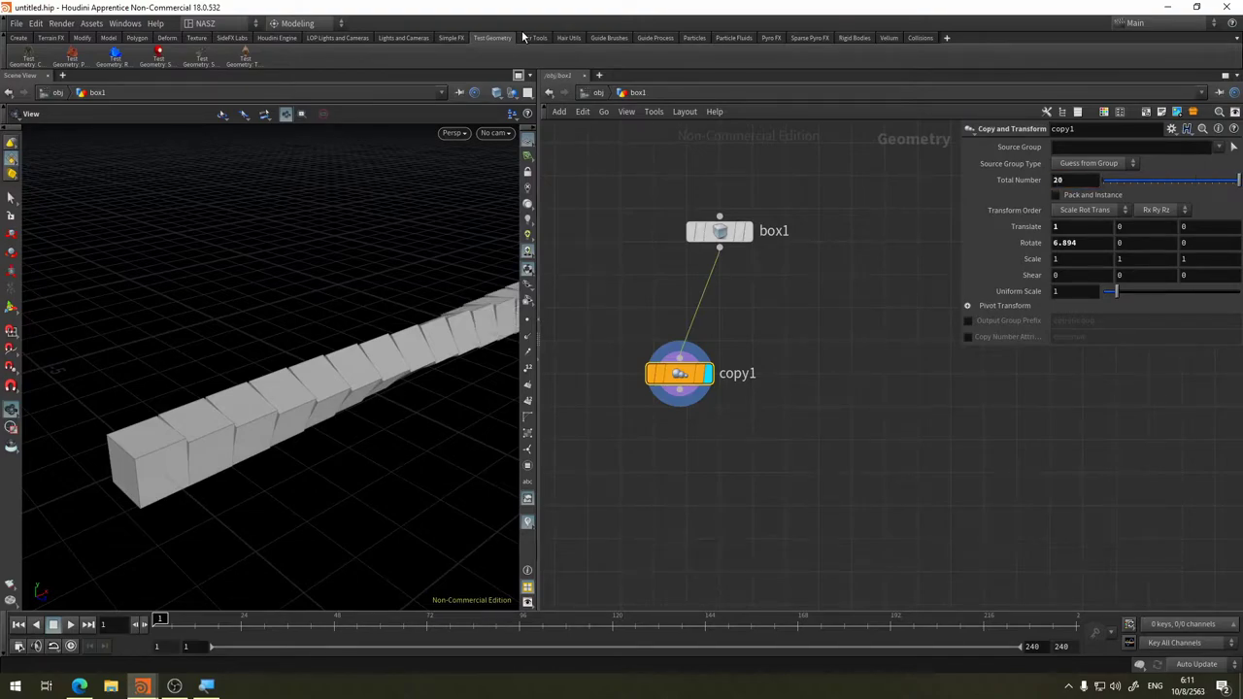
mouse_move(292, 388)
left_mouse_down()
mouse_move(377, 405)
mouse_move(193, 428)
left_mouse_up()
middle_click_drag(193, 428, 243, 418)
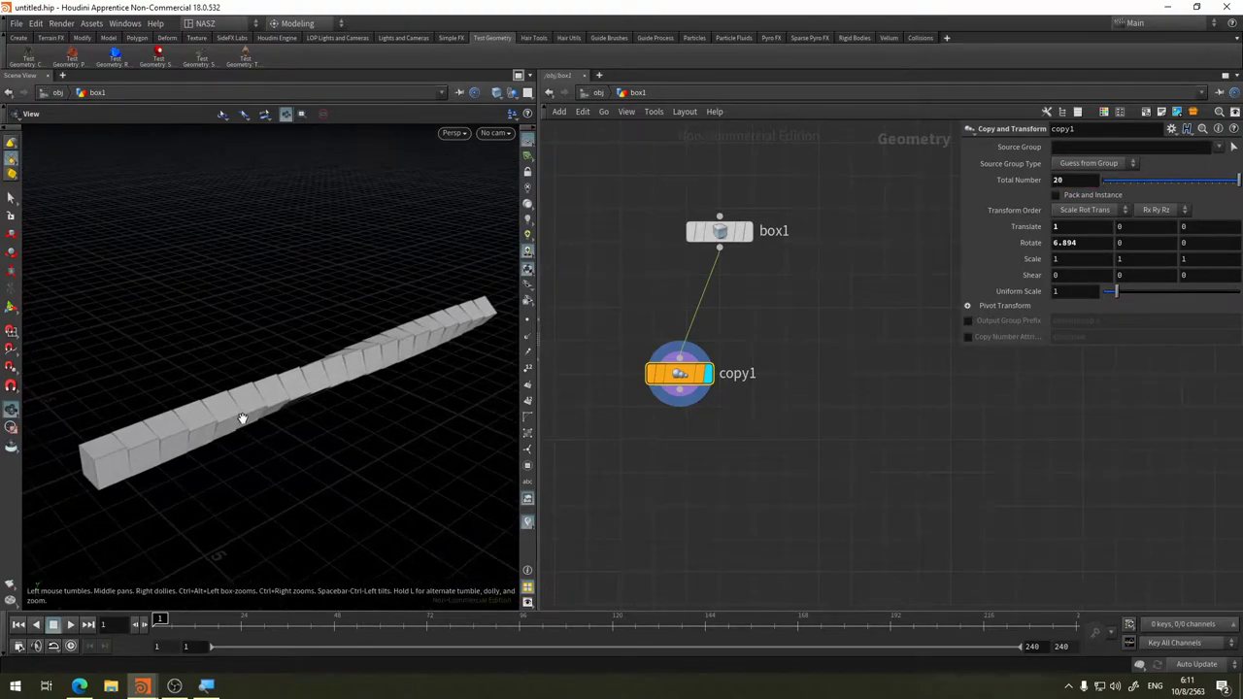
left_click_drag(217, 364, 282, 340)
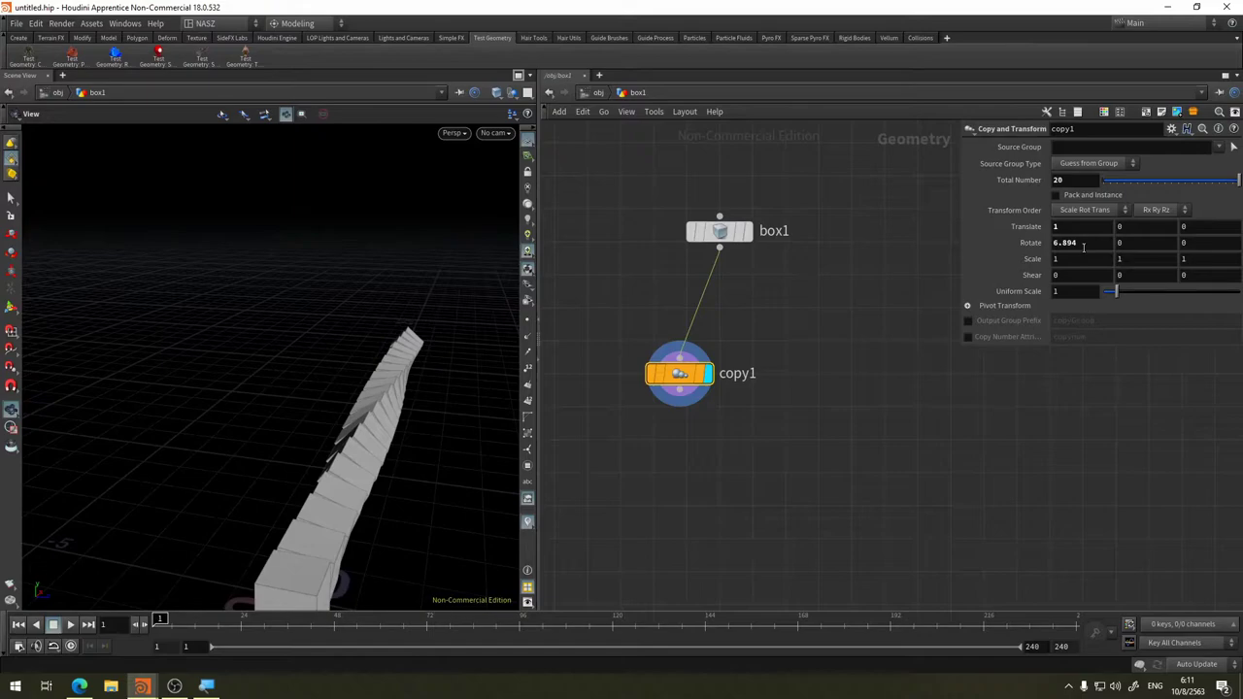
Fine-tune Rotate X to 9.7961 degrees with no Y or Z rotation
middle_click_drag(1084, 247, 1069, 242)
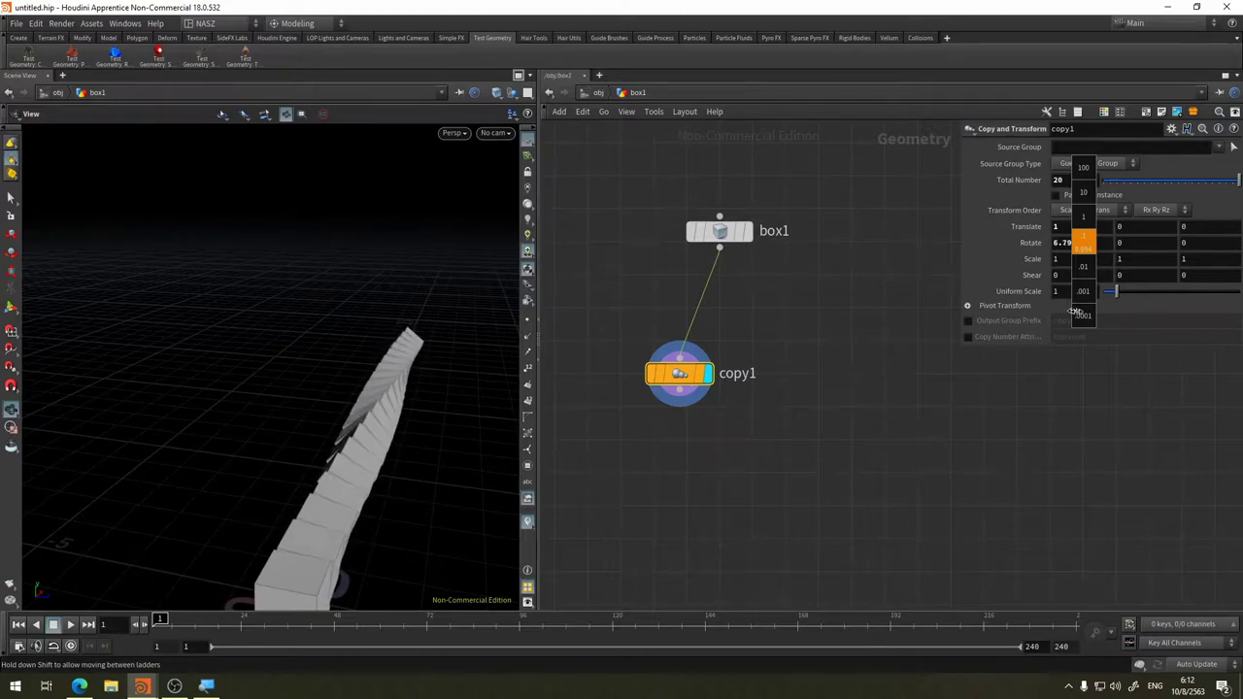
middle_click_drag(1075, 311, 1076, 313)
mouse_move(145, 244)
left_mouse_down()
mouse_move(388, 398)
mouse_move(300, 350)
mouse_move(333, 388)
left_mouse_up()
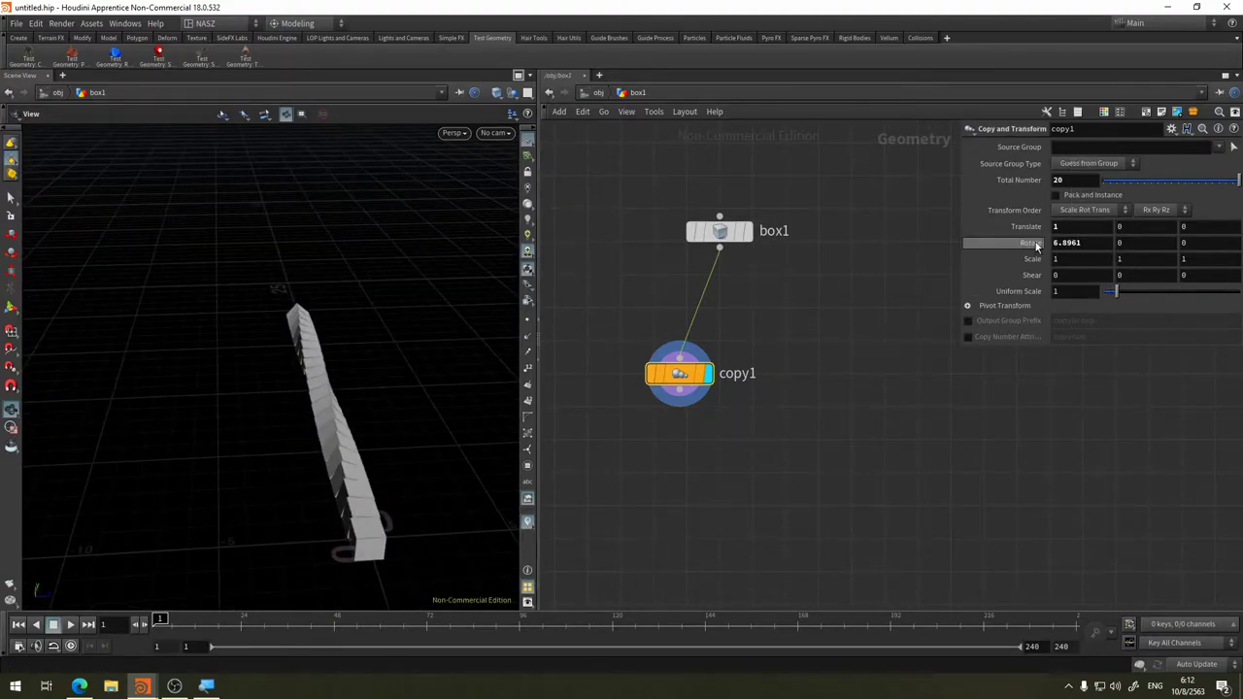
middle_click_drag(1035, 246, 1035, 246)
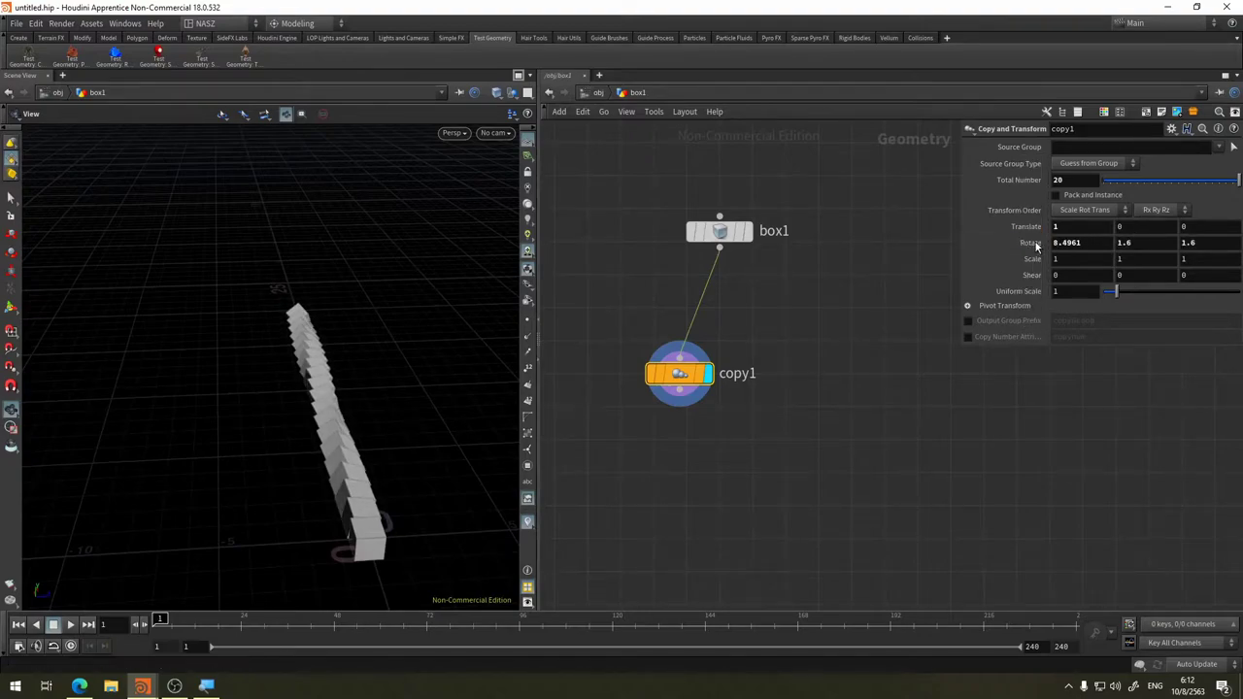
middle_click_drag(1084, 243, 1108, 243)
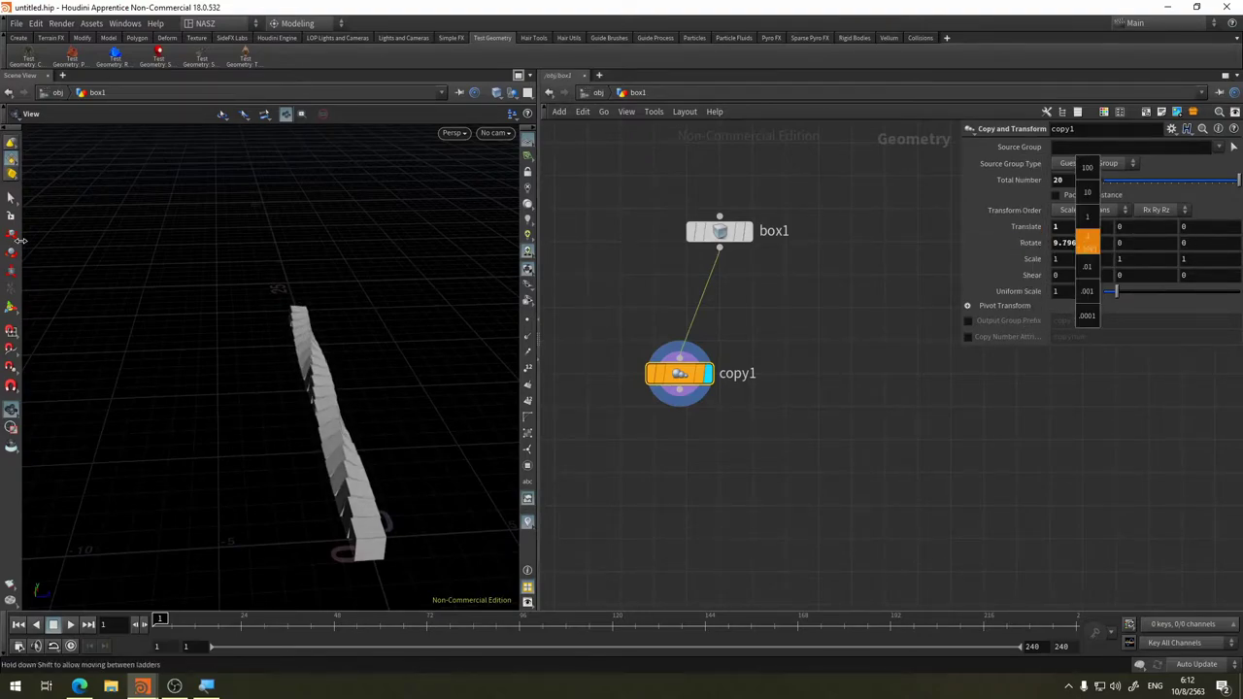
Set Translate X to 0 so the rotated copies overlap in place
mouse_move(484, 323)
left_mouse_down()
mouse_move(325, 313)
mouse_move(200, 327)
mouse_move(277, 264)
mouse_move(320, 261)
mouse_move(214, 349)
mouse_move(371, 317)
mouse_move(250, 380)
mouse_move(339, 363)
mouse_move(311, 385)
mouse_move(169, 414)
mouse_move(208, 385)
mouse_move(249, 311)
left_mouse_up()
scroll(277, 263, "up", 3)
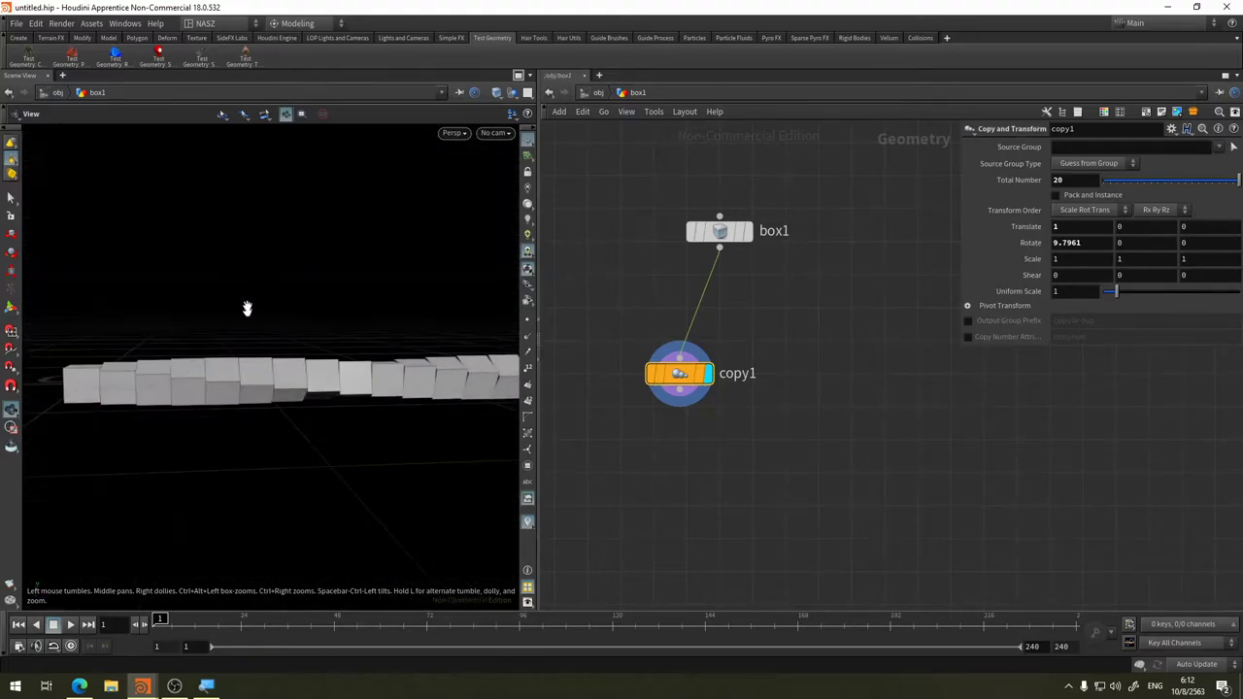
left_click(1074, 227)
type("0")
key("Return")
Set Translate Y to 1, stacking the twenty cubes into a twisting column
key("Tab")
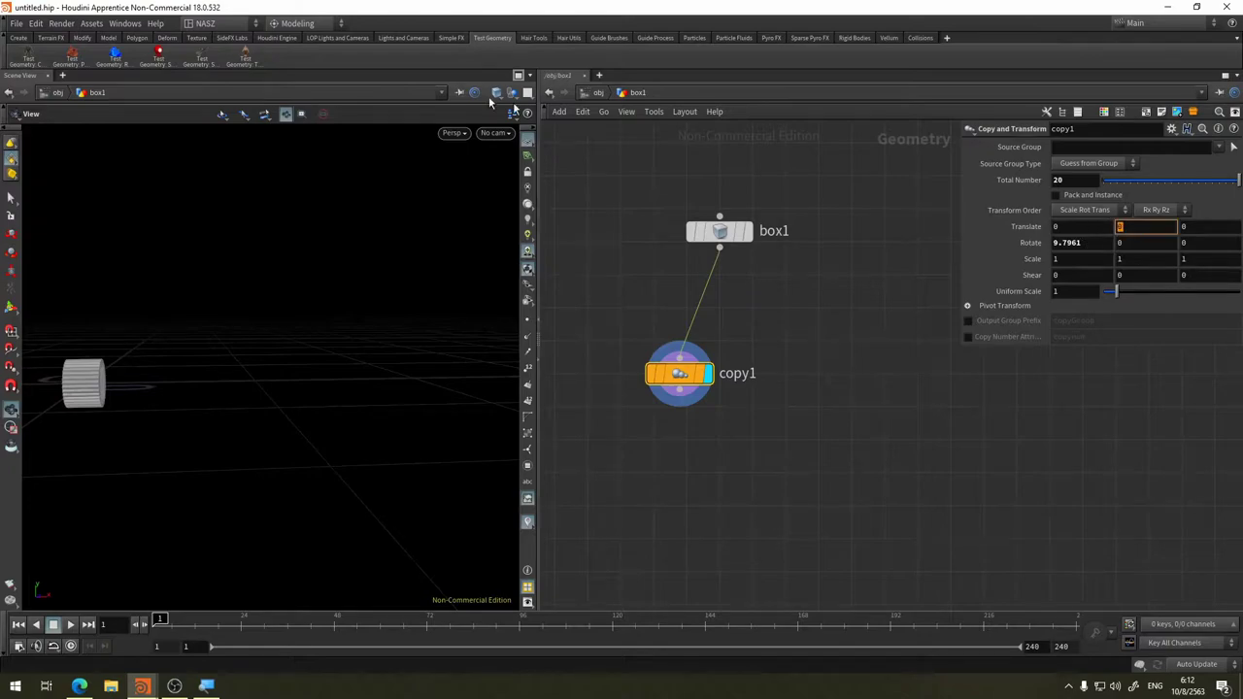
type("1")
key("Return")
left_click_drag(372, 379, 164, 281)
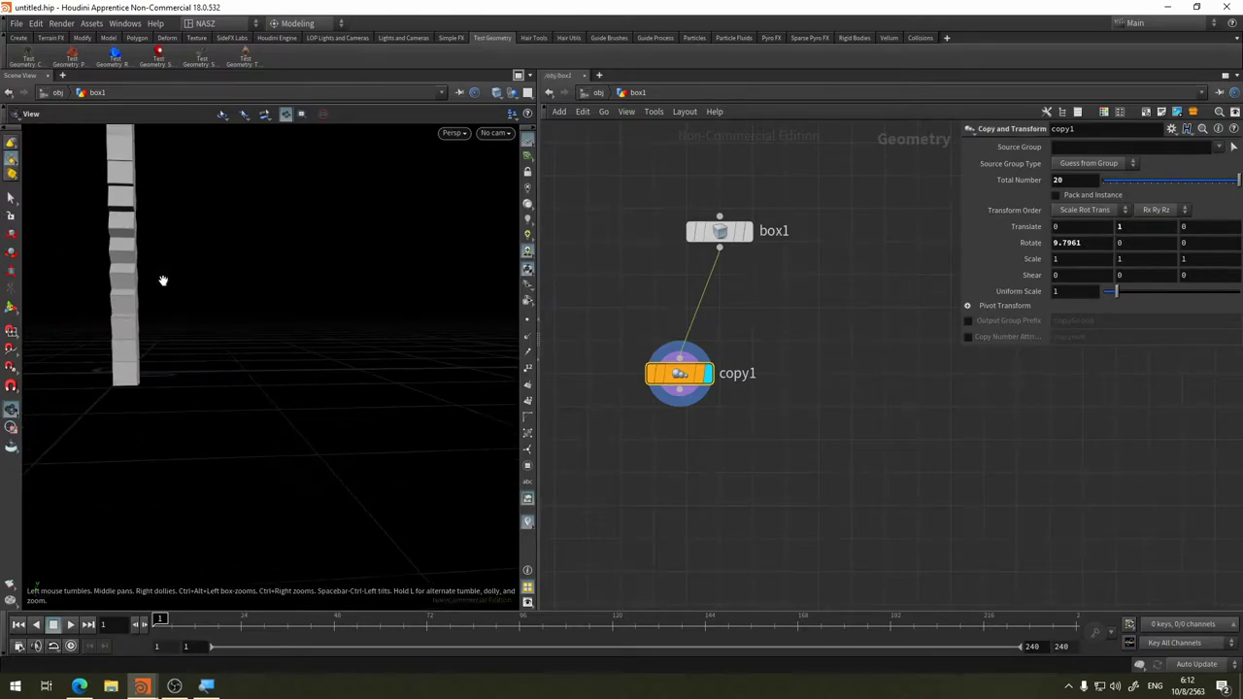
middle_click_drag(164, 281, 277, 409)
mouse_move(277, 409)
left_mouse_down()
mouse_move(144, 430)
mouse_move(361, 439)
left_mouse_up()
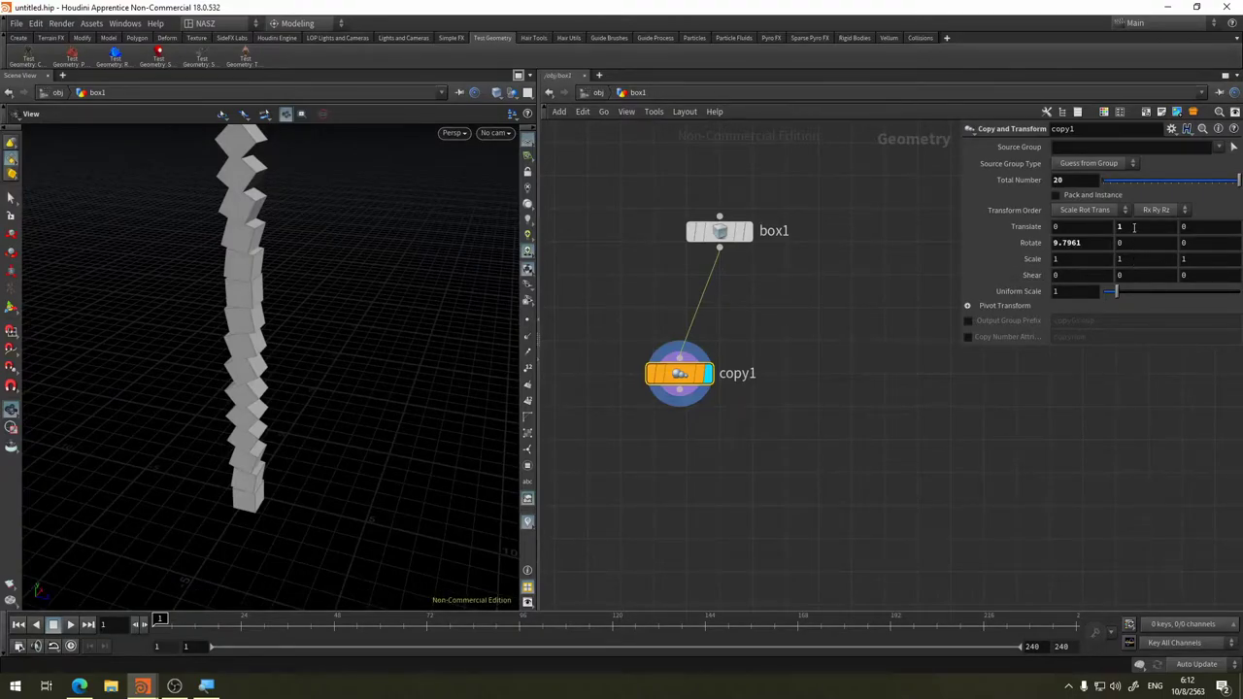
Reset Translate to 1, 0, 0 to restore the horizontal twisting row
type("0")
key("Return")
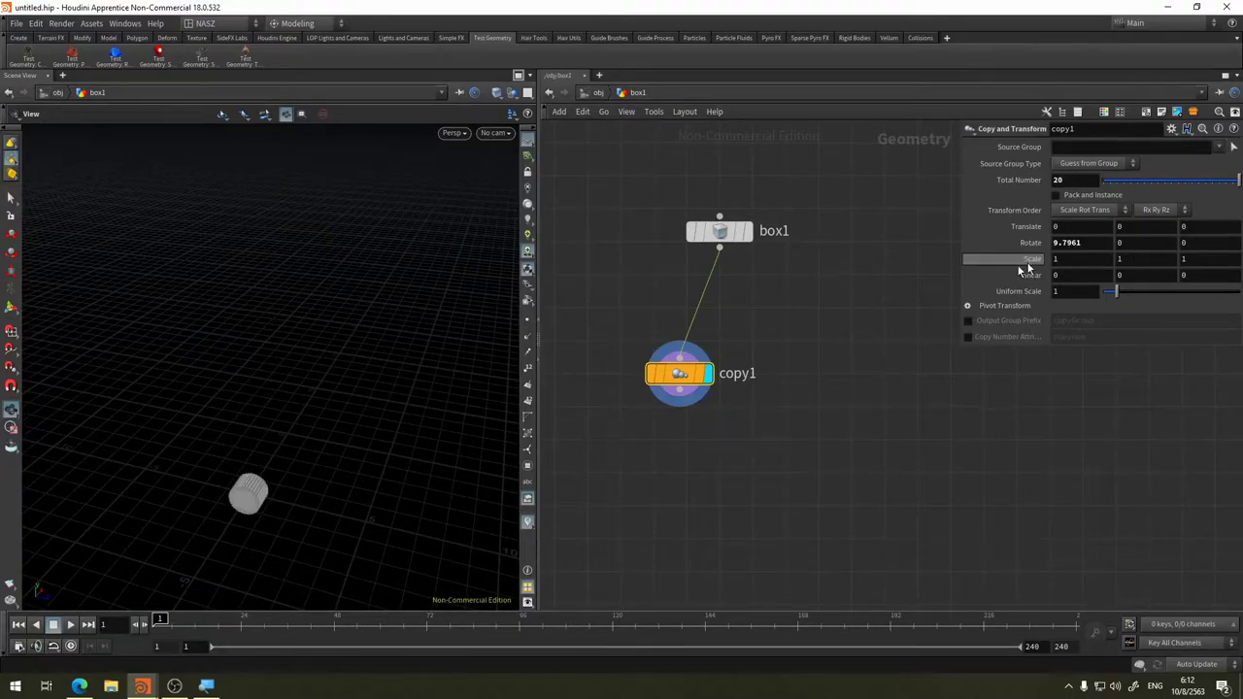
key("shift+Tab")
type("1")
key("Return")
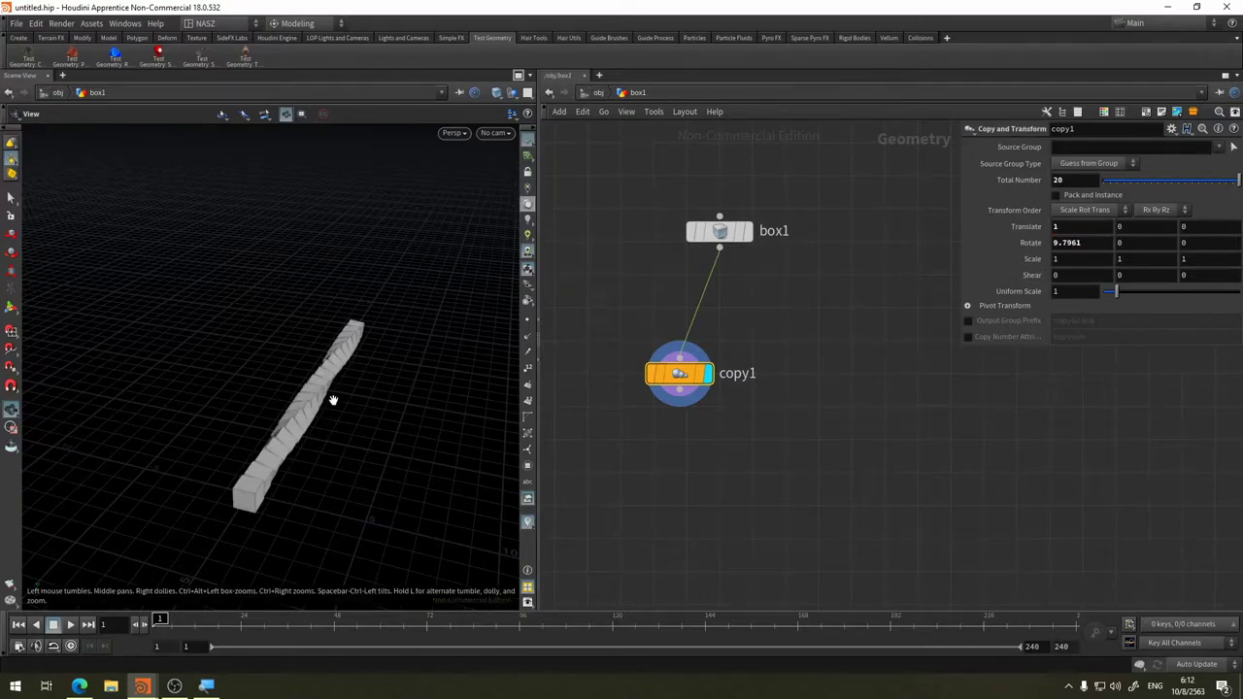
mouse_move(387, 459)
left_mouse_down()
mouse_move(308, 408)
mouse_move(320, 392)
left_mouse_up()
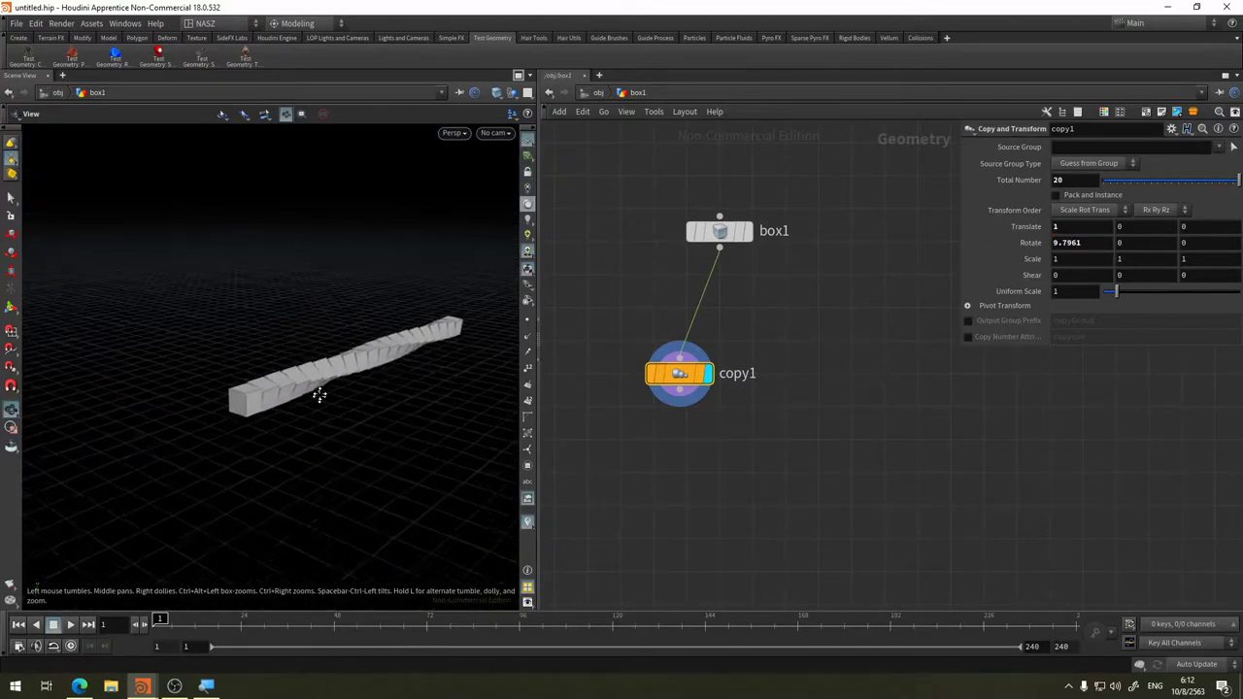
Try Scale X 1.2 (undone) and Scale Y 1.1, then return Scale Y to 1
middle_click_drag(1075, 259, 1117, 254)
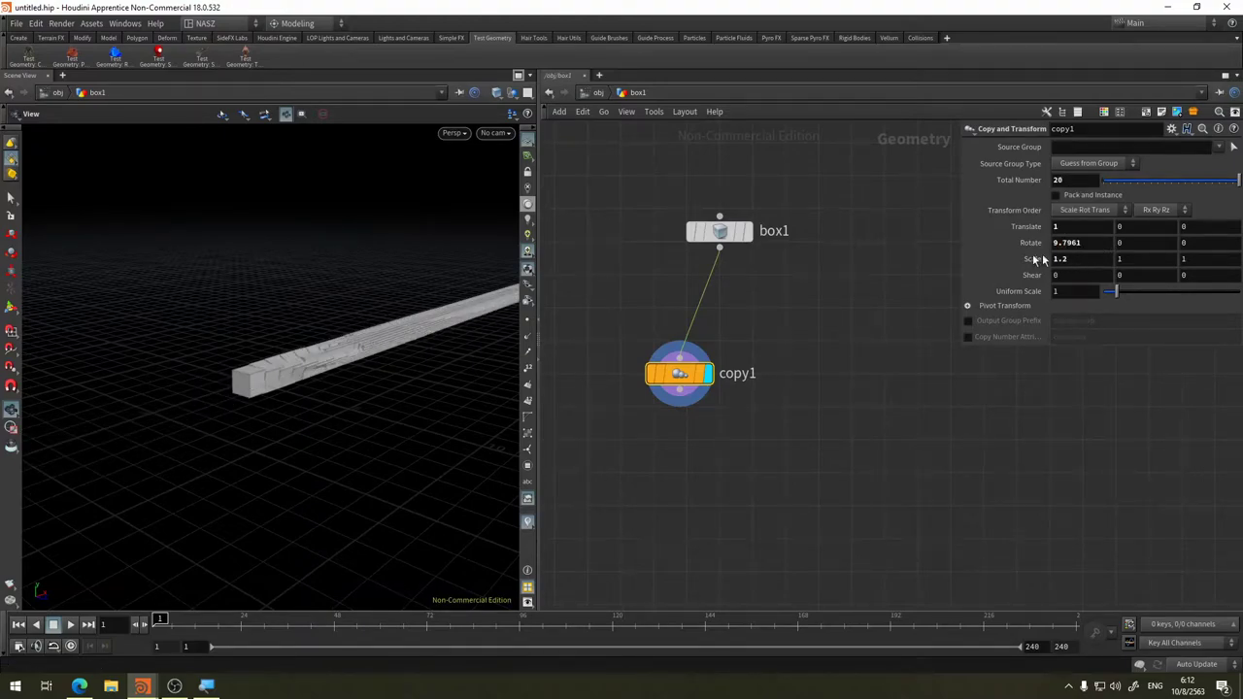
mouse_move(344, 392)
left_mouse_down()
mouse_move(327, 427)
mouse_move(131, 444)
mouse_move(352, 434)
left_mouse_up()
key("ctrl+z")
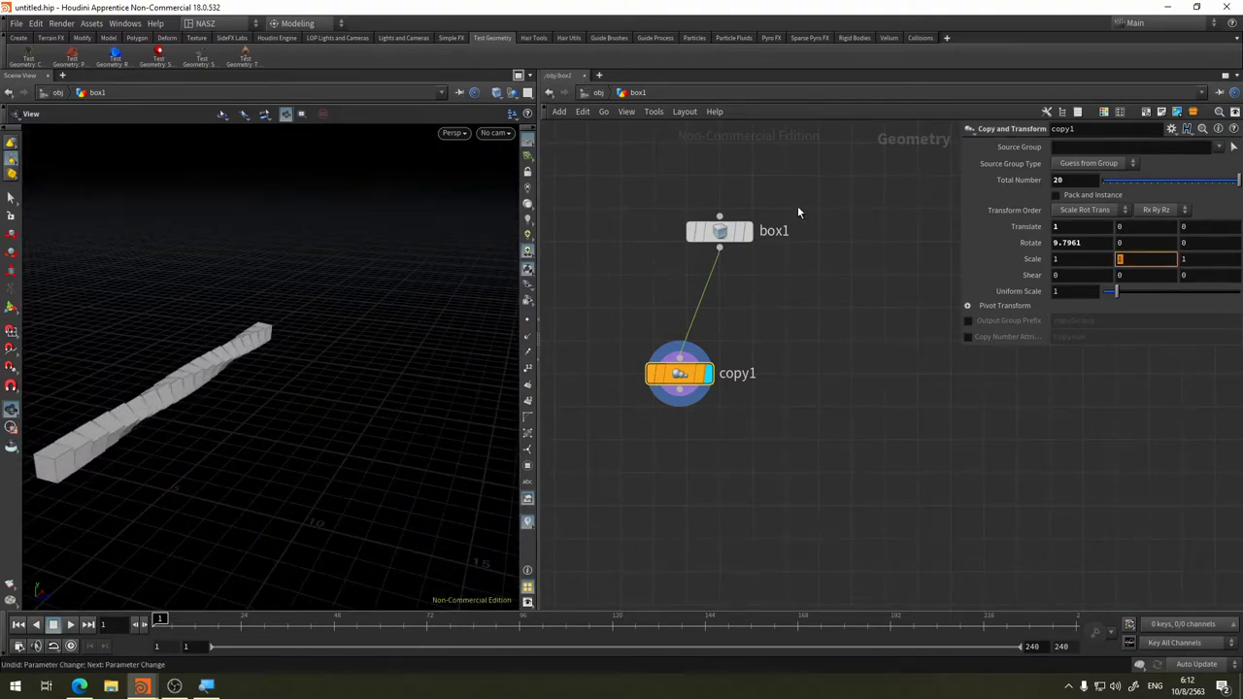
key("Return")
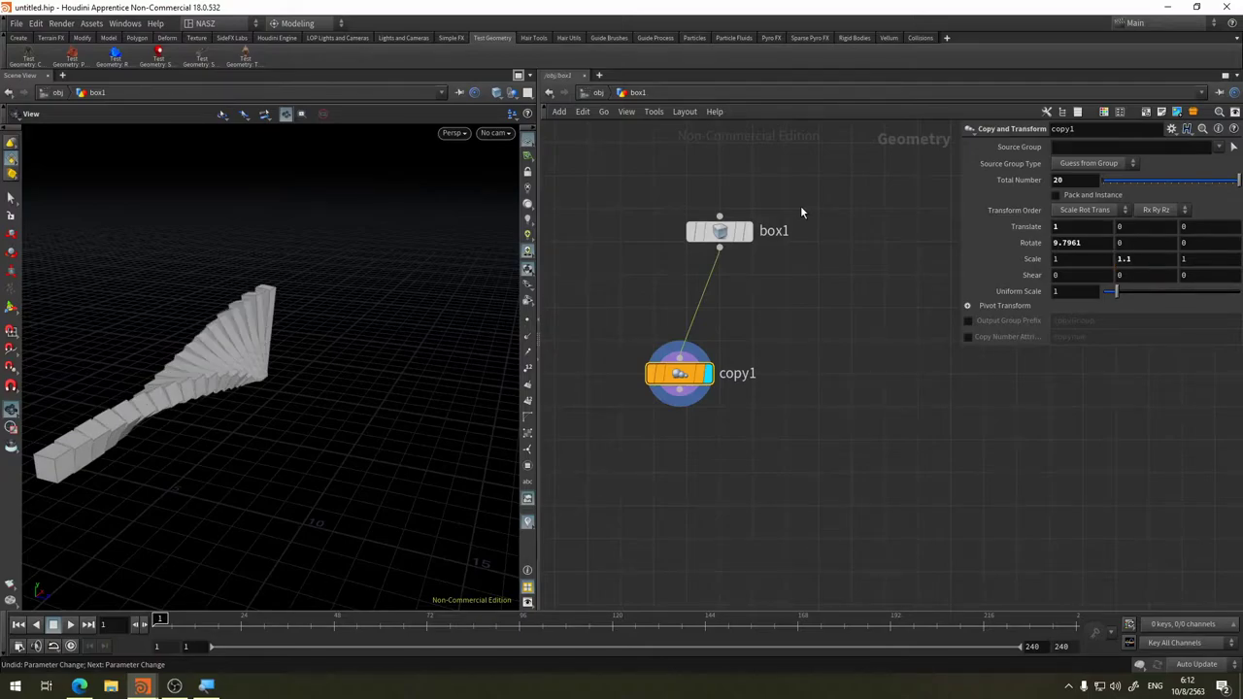
mouse_move(339, 297)
left_mouse_down()
mouse_move(444, 281)
mouse_move(453, 323)
mouse_move(213, 375)
mouse_move(213, 331)
mouse_move(184, 311)
mouse_move(249, 308)
mouse_move(401, 342)
left_mouse_up()
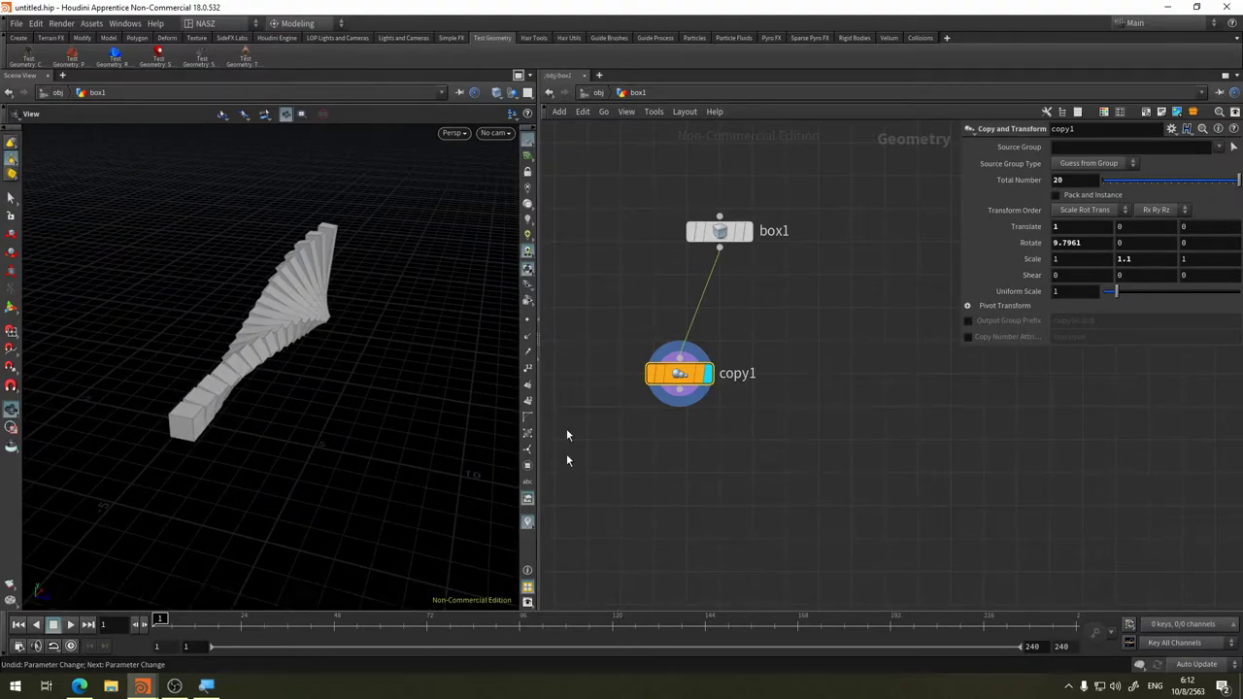
left_click(1124, 258)
type("1")
key("Return")
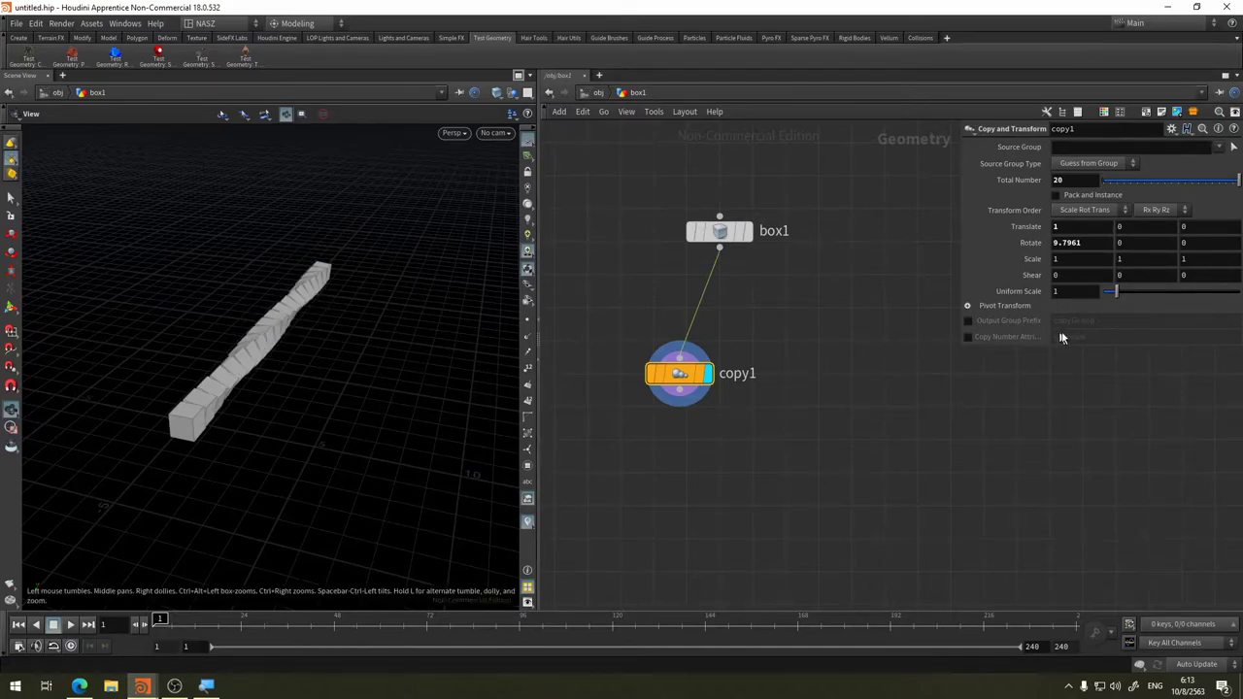
Try Uniform Scale values 0.81 and 0.95, then reset it to 1
left_click_drag(1119, 290, 1116, 292)
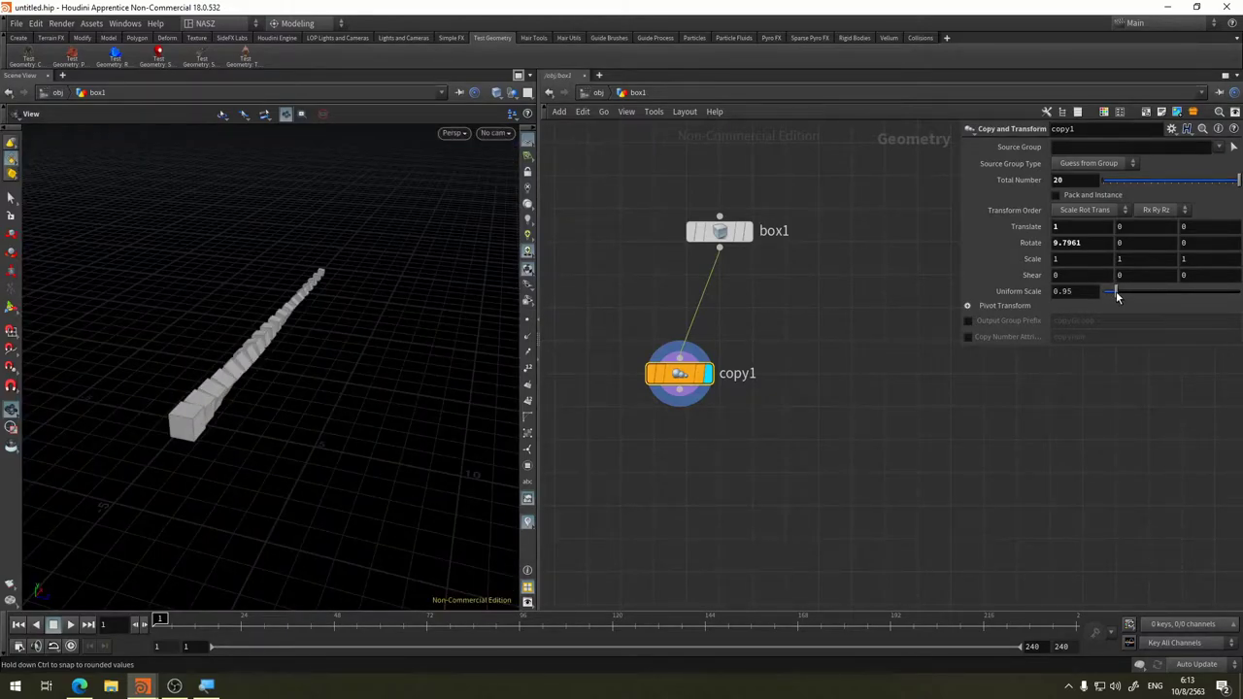
middle_click_drag(281, 345, 444, 376)
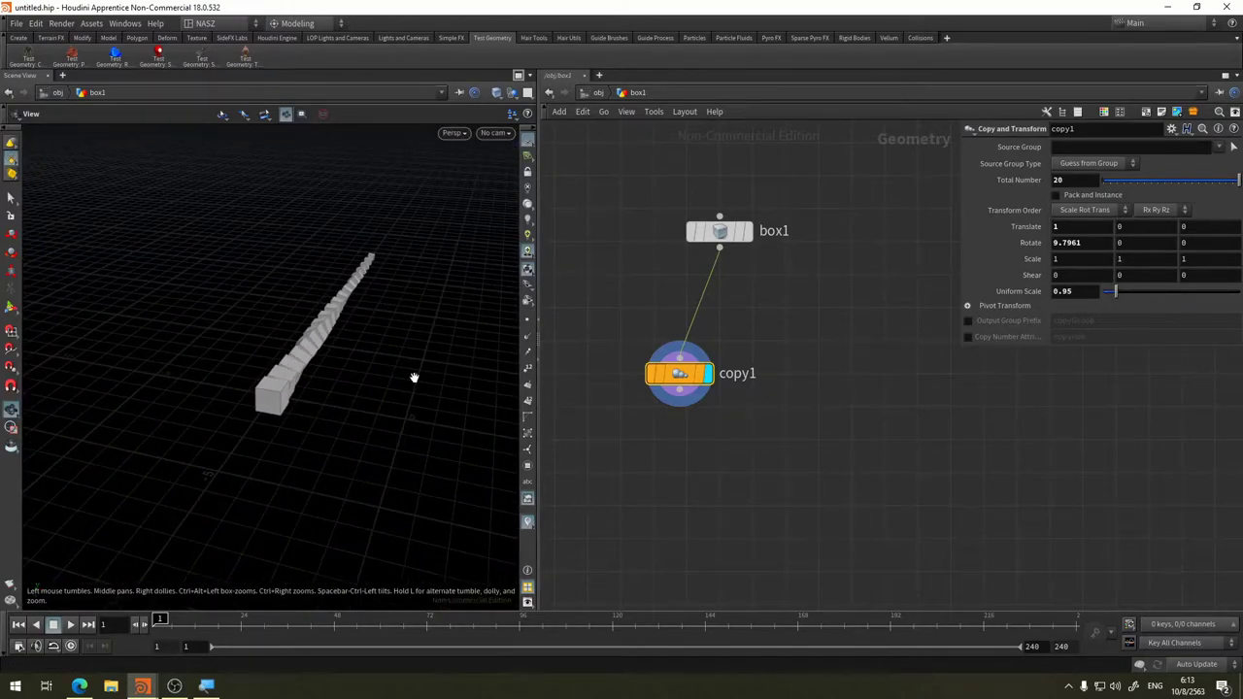
left_click_drag(414, 378, 308, 433)
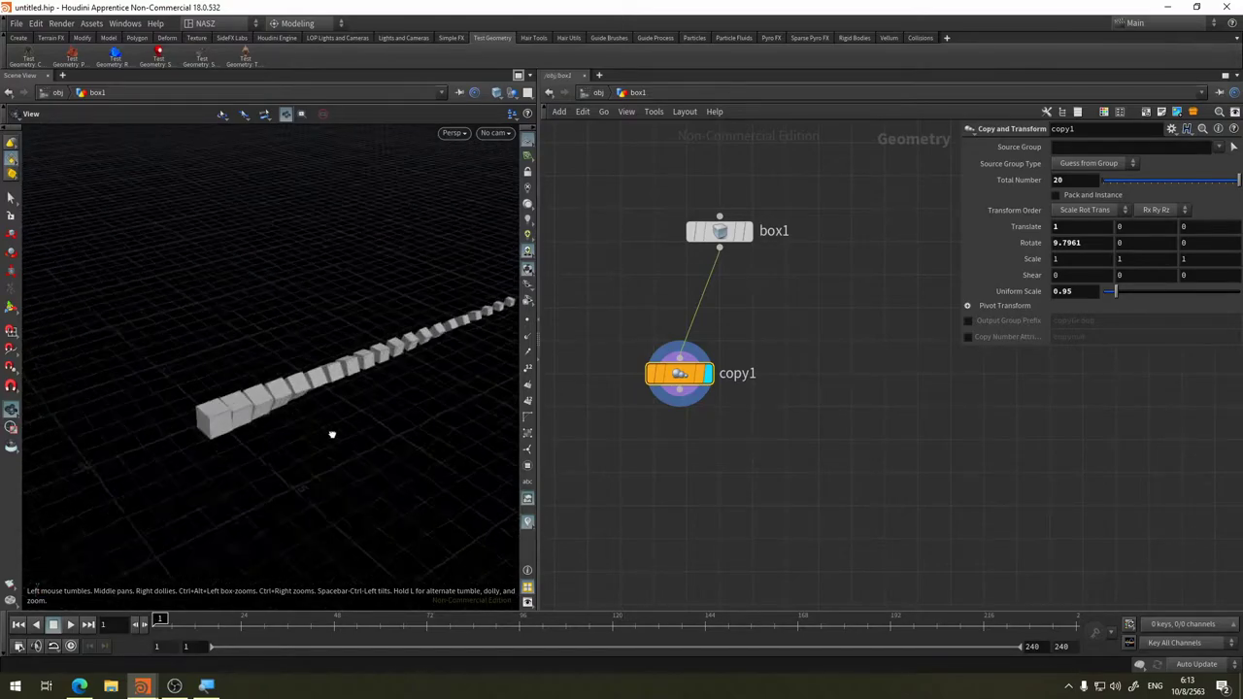
left_click(1080, 291)
type("1")
key("Return")
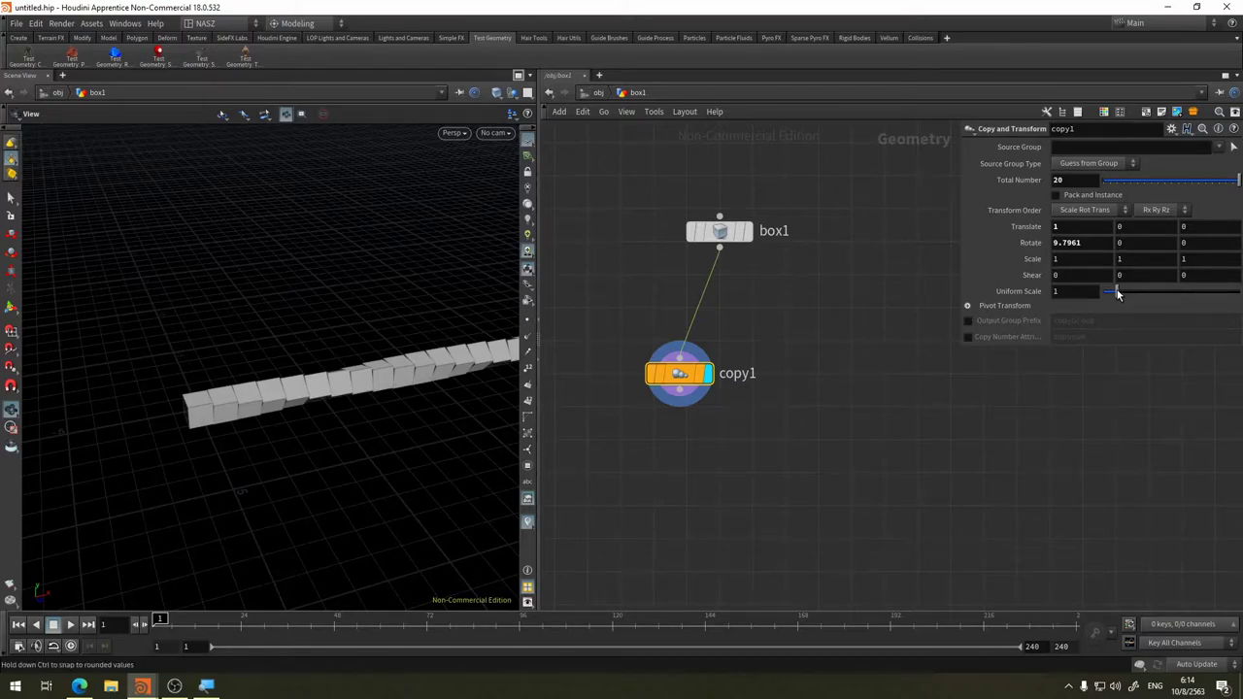
Set Uniform Scale to 0.9 so each successive cube shrinks
left_click_drag(1117, 294, 1115, 290)
mouse_move(313, 370)
left_mouse_down()
mouse_move(283, 352)
mouse_move(336, 333)
mouse_move(188, 429)
left_mouse_up()
mouse_move(367, 336)
left_mouse_down()
mouse_move(405, 331)
mouse_move(175, 399)
left_mouse_up()
mouse_move(389, 369)
left_mouse_down()
mouse_move(411, 375)
mouse_move(333, 375)
left_mouse_up()
left_click(1068, 226)
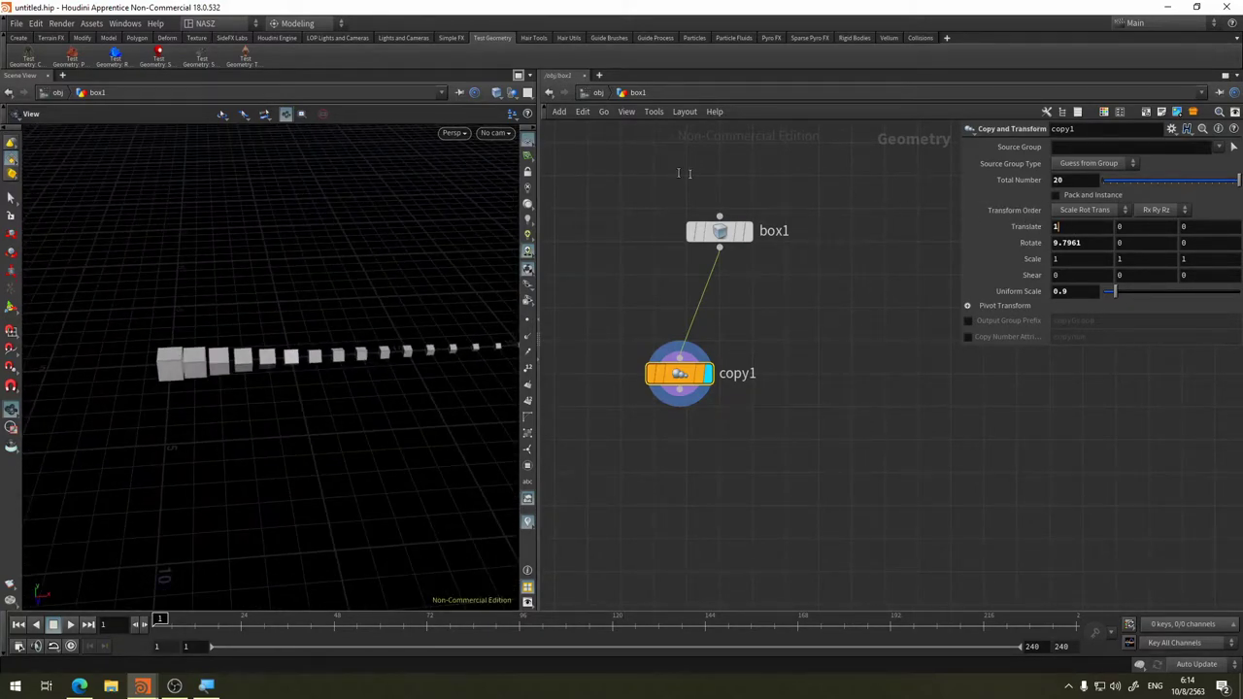
type(".1")
Commit Translate X of .1, forming a tight spiral stack of boxes
key("Return")
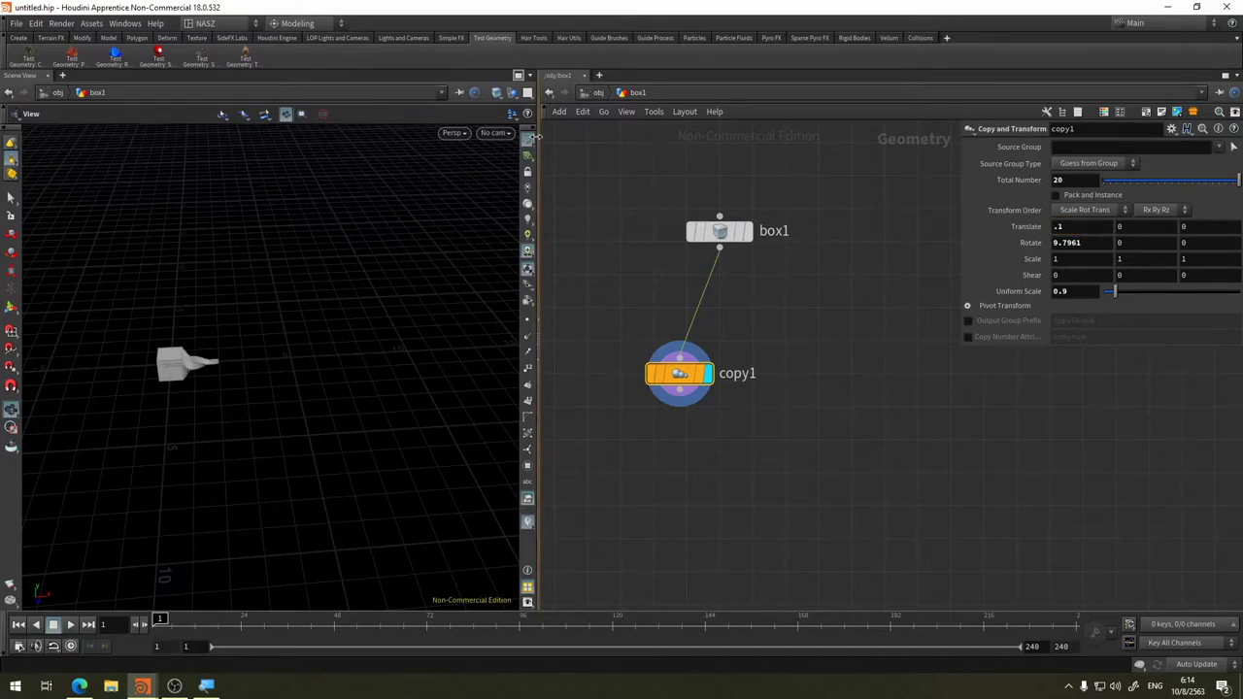
scroll(244, 379, "up", 3)
scroll(155, 350, "up", 3)
mouse_move(156, 350)
left_mouse_down()
mouse_move(243, 322)
mouse_move(183, 327)
mouse_move(262, 330)
left_mouse_up()
Change Translate X to .5 and zoom out over the whole box chain
left_click(1068, 226)
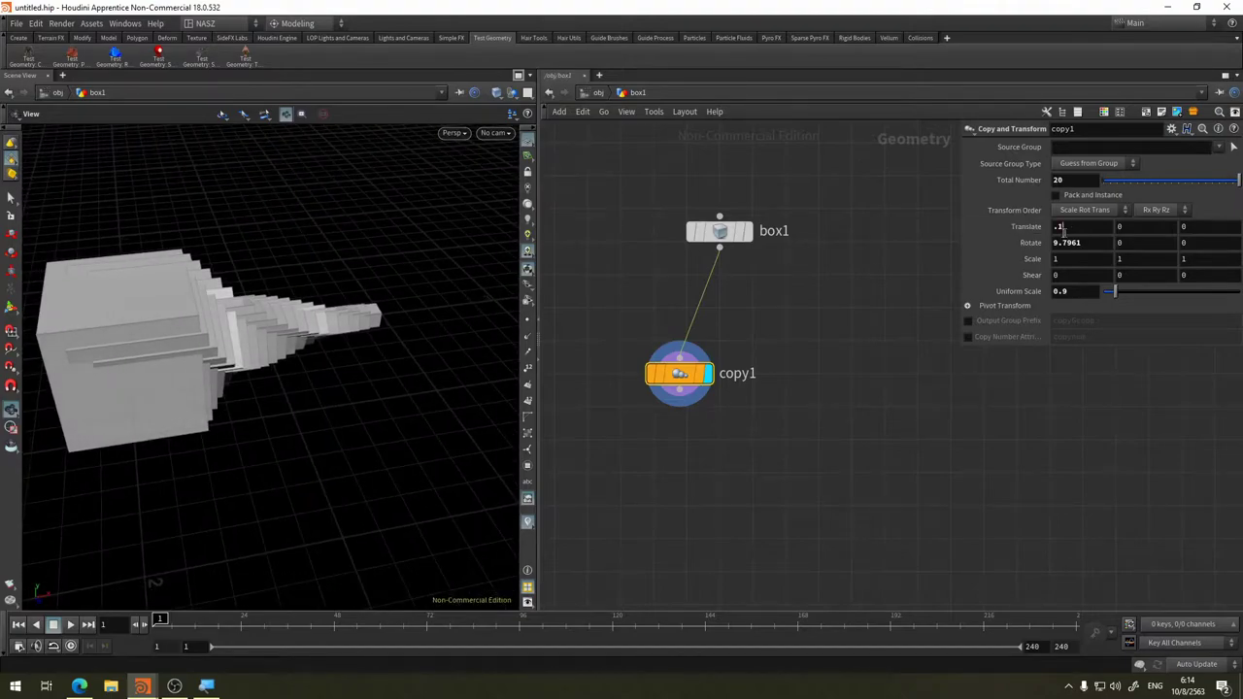
type(".5")
key("Return")
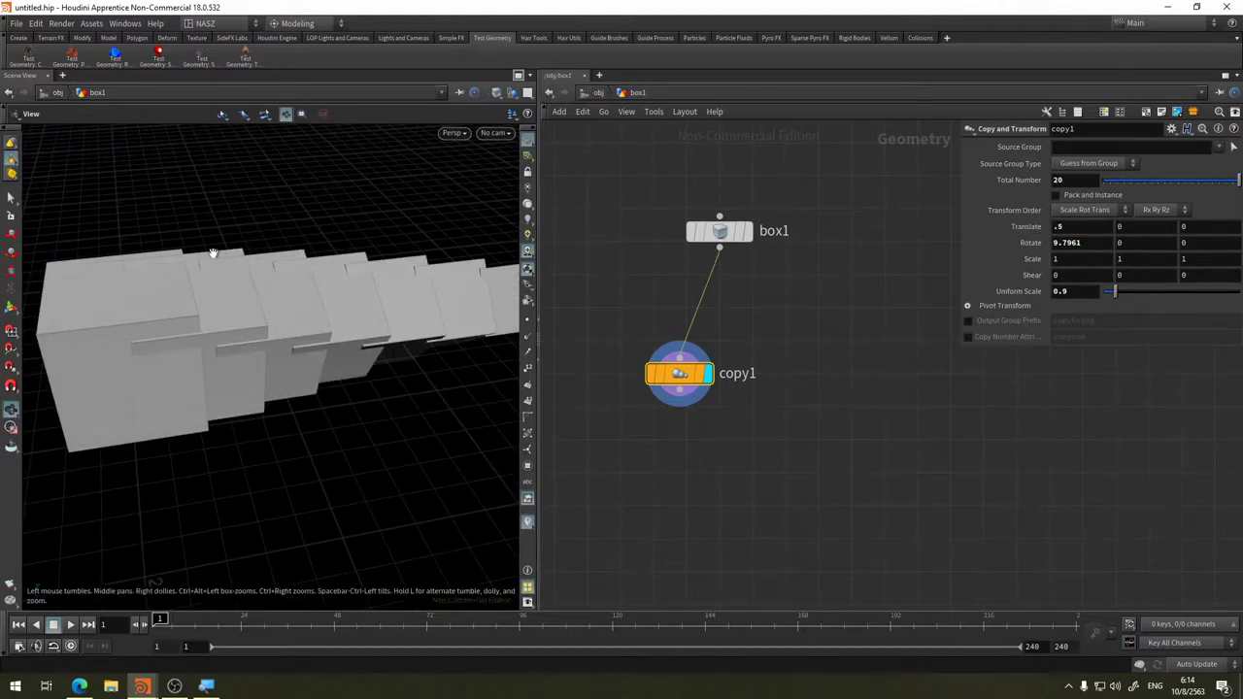
scroll(319, 356, "down", 3)
scroll(425, 361, "down", 2)
mouse_move(424, 360)
left_mouse_down()
mouse_move(414, 277)
mouse_move(444, 276)
mouse_move(327, 277)
left_mouse_up()
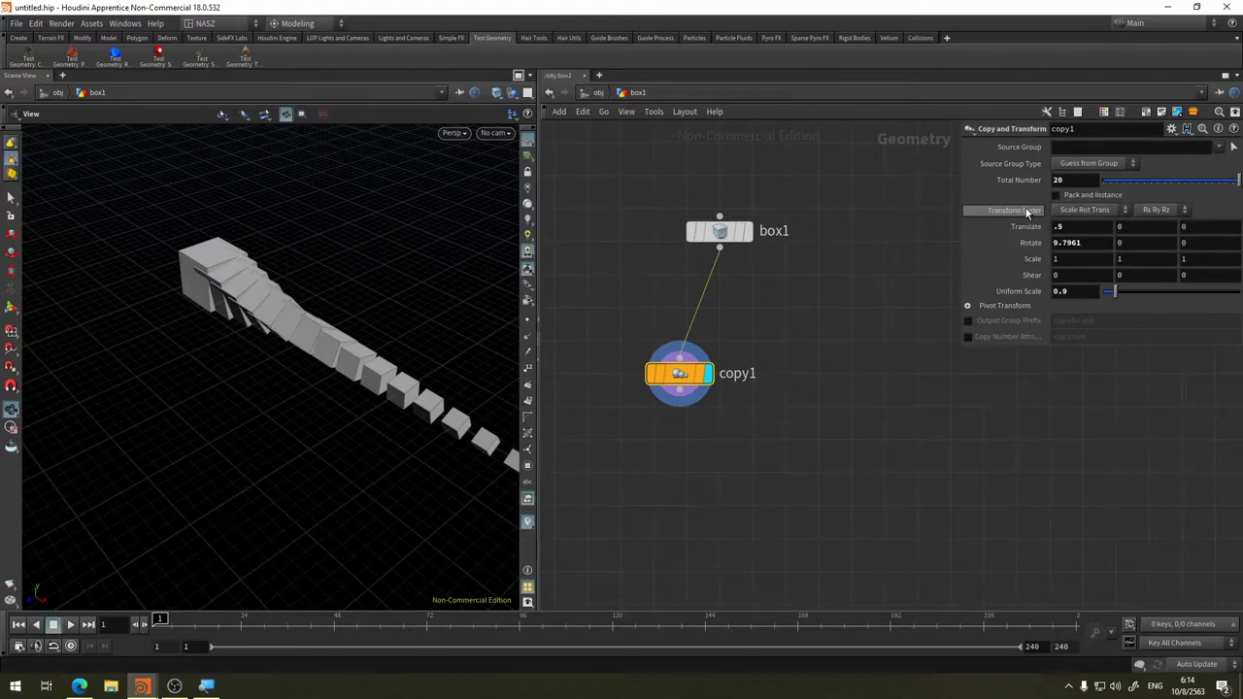
Leave Transform Order unchanged and return Uniform Scale to 1
left_click(1086, 210)
left_click(1109, 212)
left_click(1067, 291)
type("1")
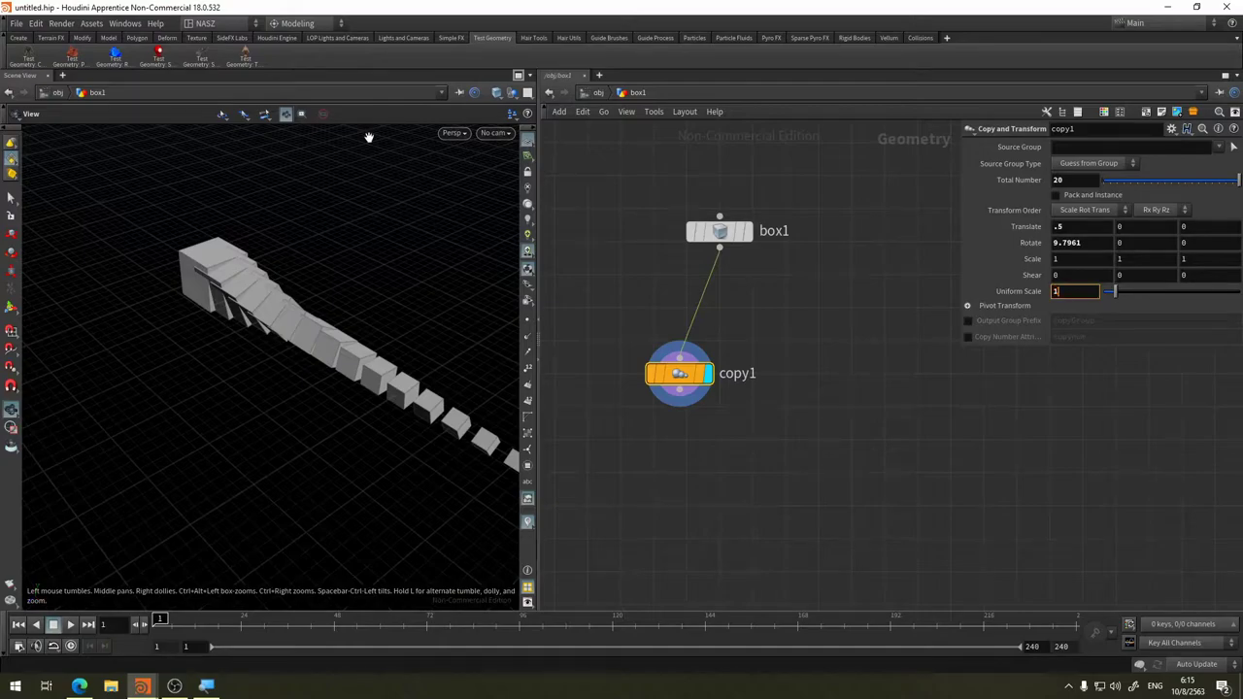
key("Return")
scroll(325, 337, "down", 5)
mouse_move(333, 333)
left_mouse_down()
mouse_move(402, 352)
mouse_move(447, 327)
left_mouse_up()
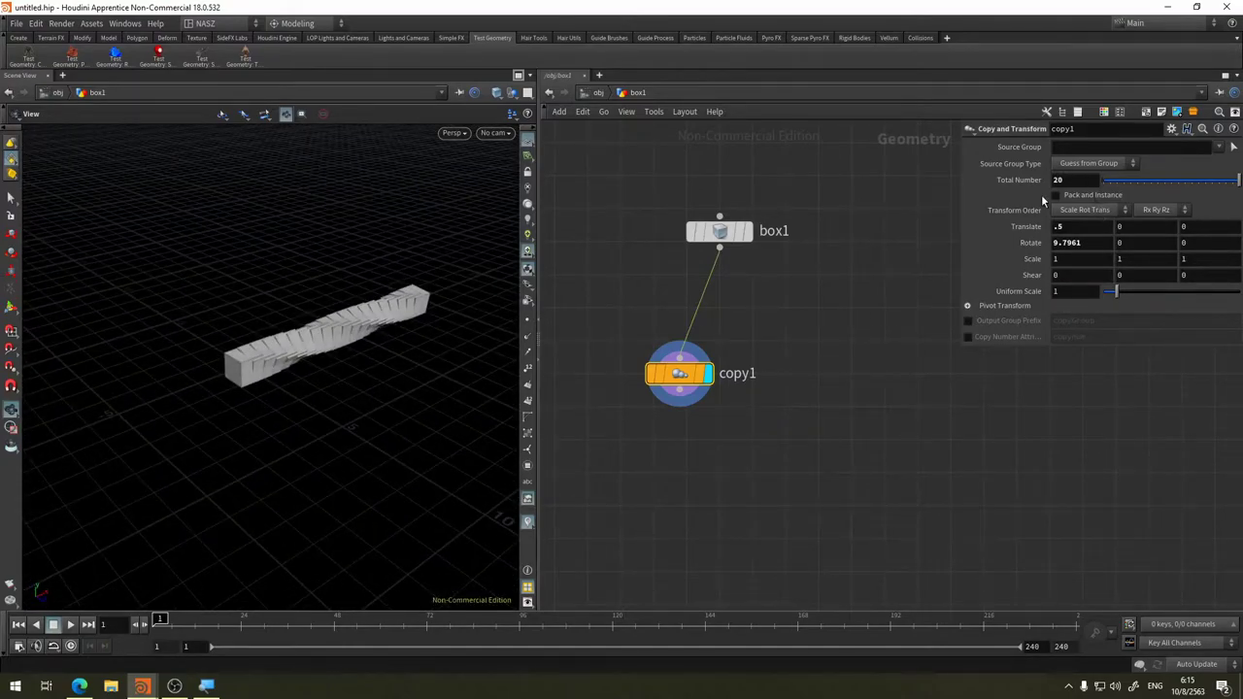
Set copy1's Total Number to 200 copies
left_click(1069, 180)
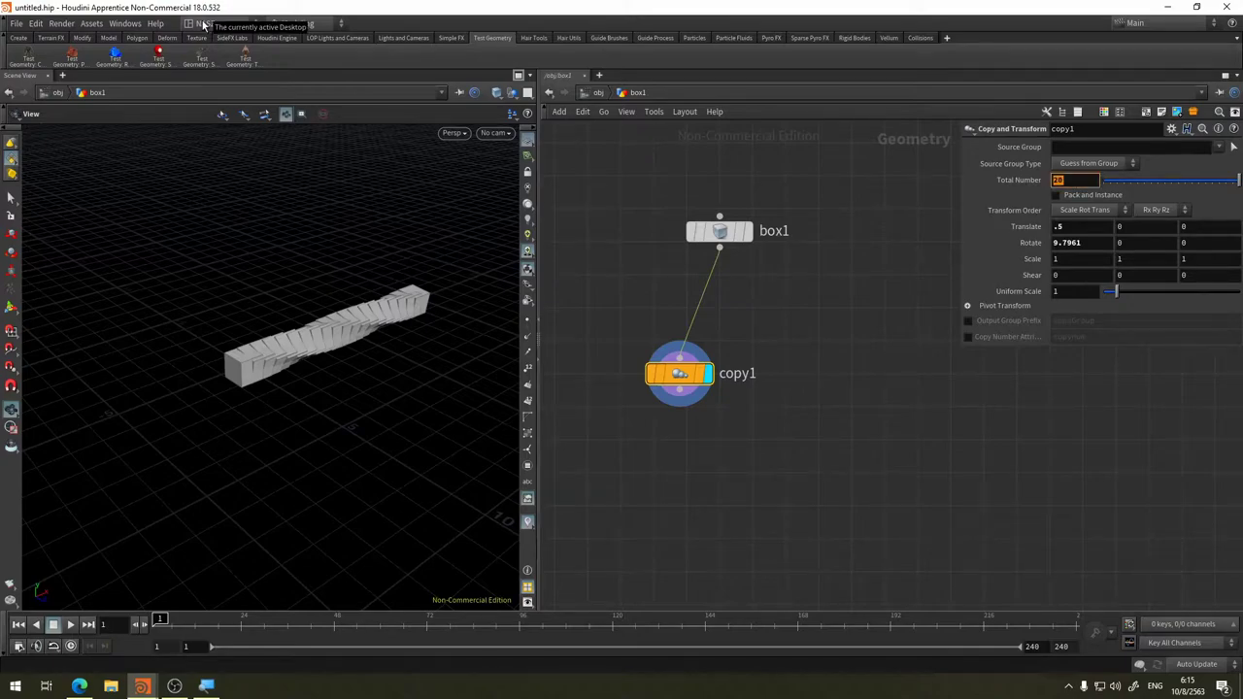
type("0")
key("Return")
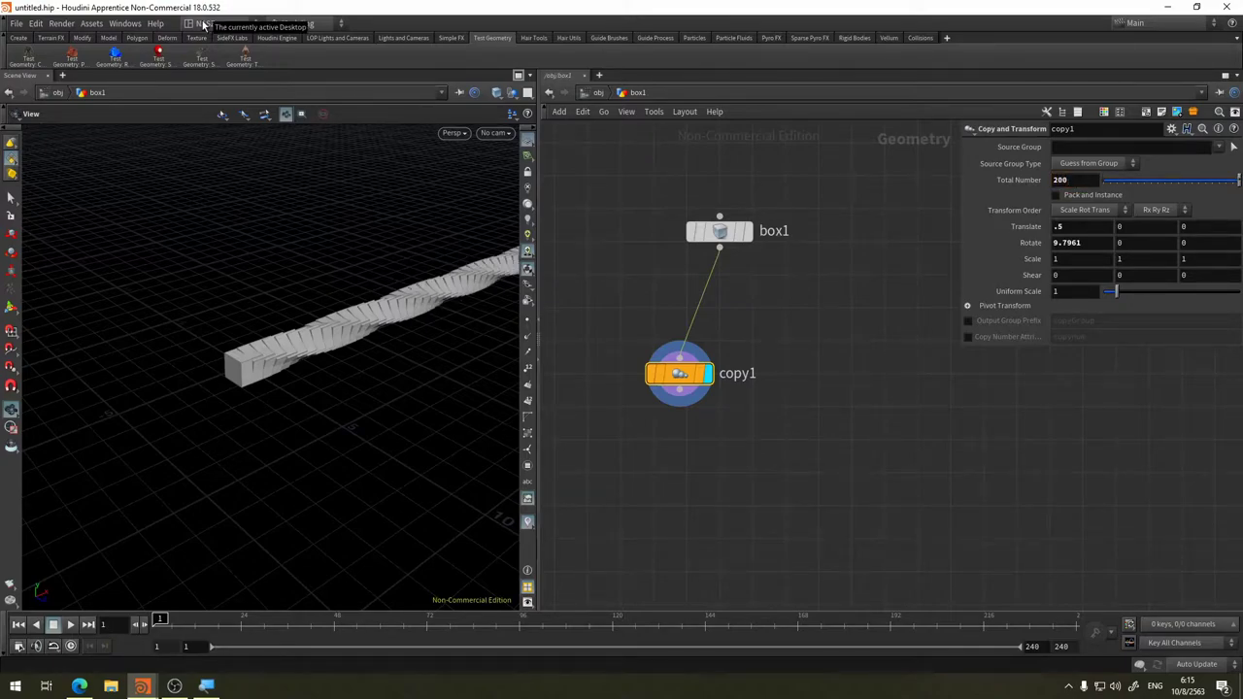
mouse_move(379, 135)
left_mouse_down()
mouse_move(405, 411)
mouse_move(410, 386)
mouse_move(250, 399)
mouse_move(332, 363)
mouse_move(239, 395)
mouse_move(227, 369)
mouse_move(117, 369)
mouse_move(397, 353)
mouse_move(289, 369)
mouse_move(877, 250)
left_mouse_up()
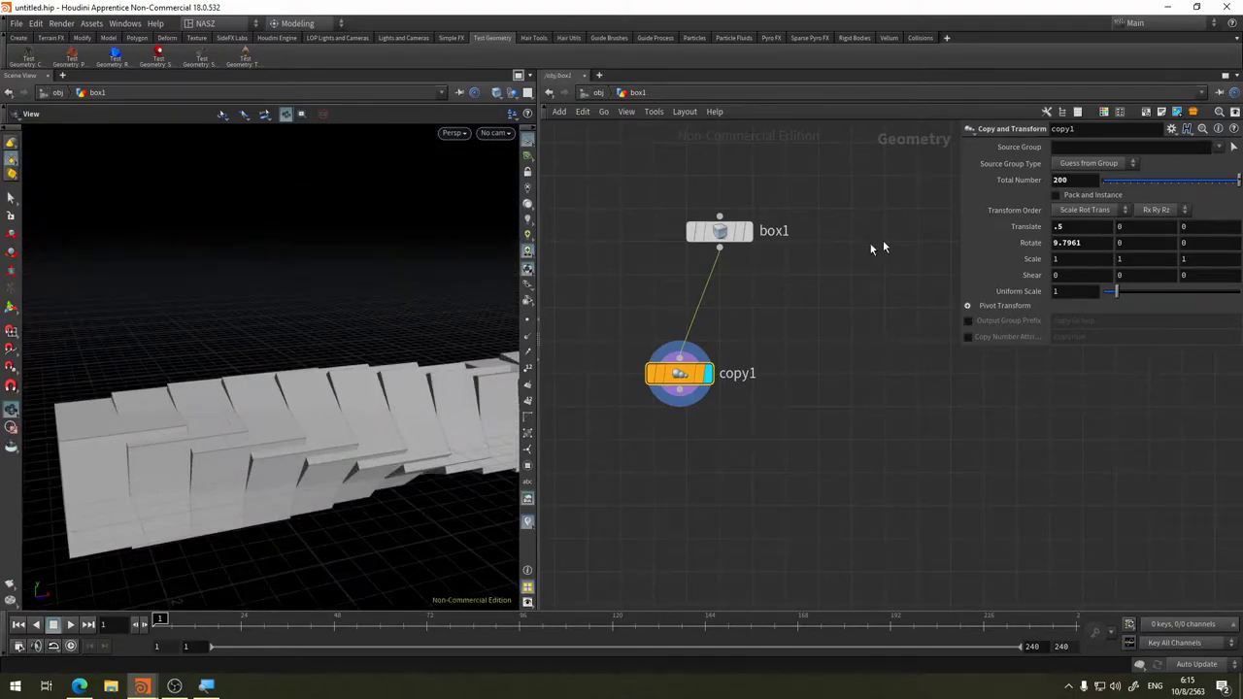
Enable Pack and Instance on copy1, comparing node stats with it off, and leave it on
left_click(1056, 195)
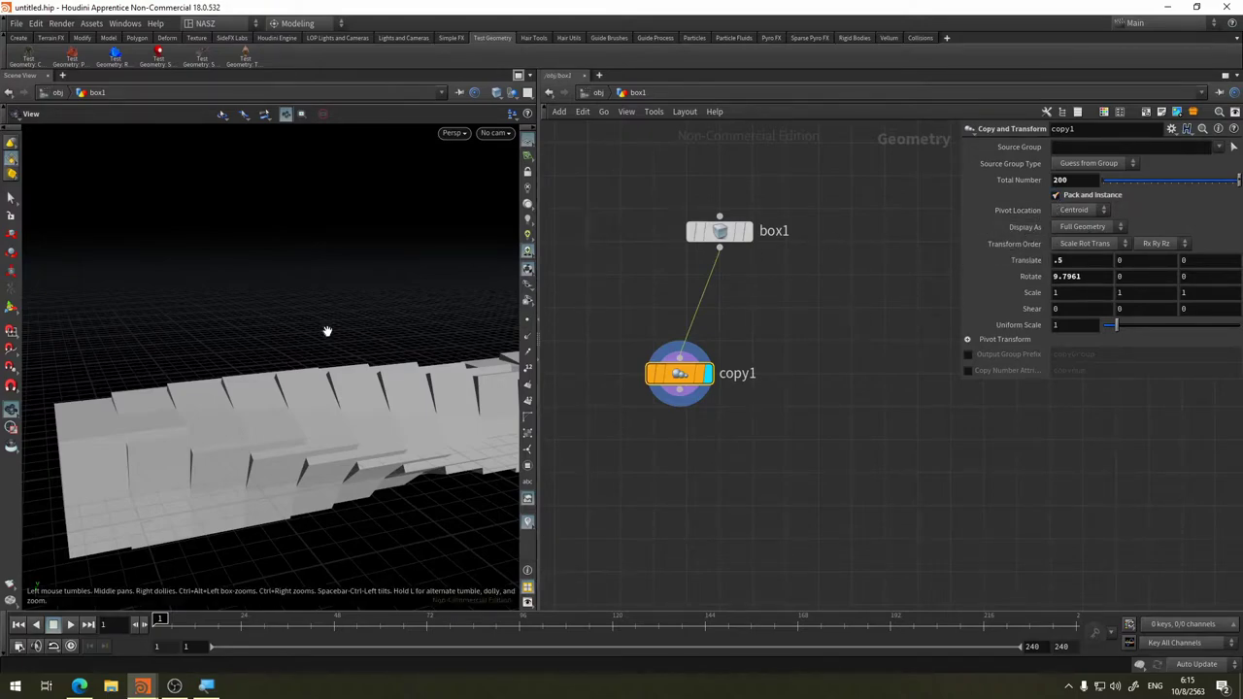
mouse_move(343, 338)
left_mouse_down()
mouse_move(475, 223)
mouse_move(349, 241)
mouse_move(410, 262)
mouse_move(369, 270)
mouse_move(437, 291)
left_mouse_up()
mouse_move(962, 345)
left_mouse_down()
mouse_move(1032, 330)
mouse_move(970, 325)
left_mouse_up()
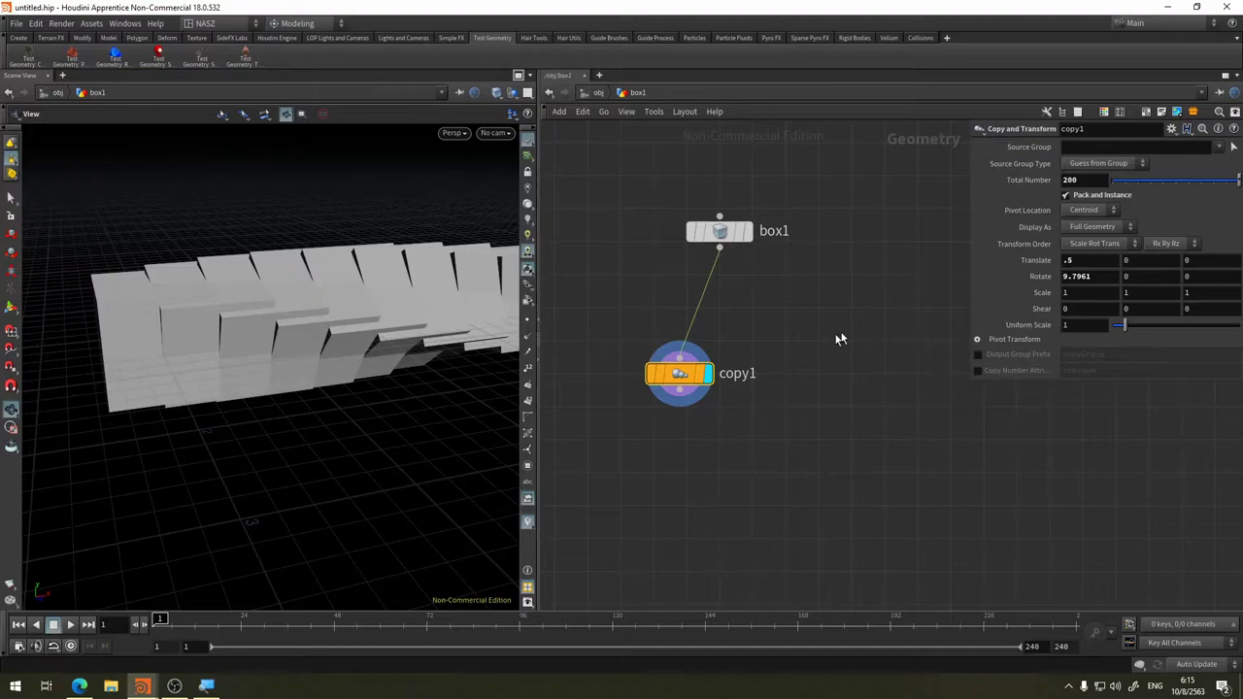
left_click(1068, 195)
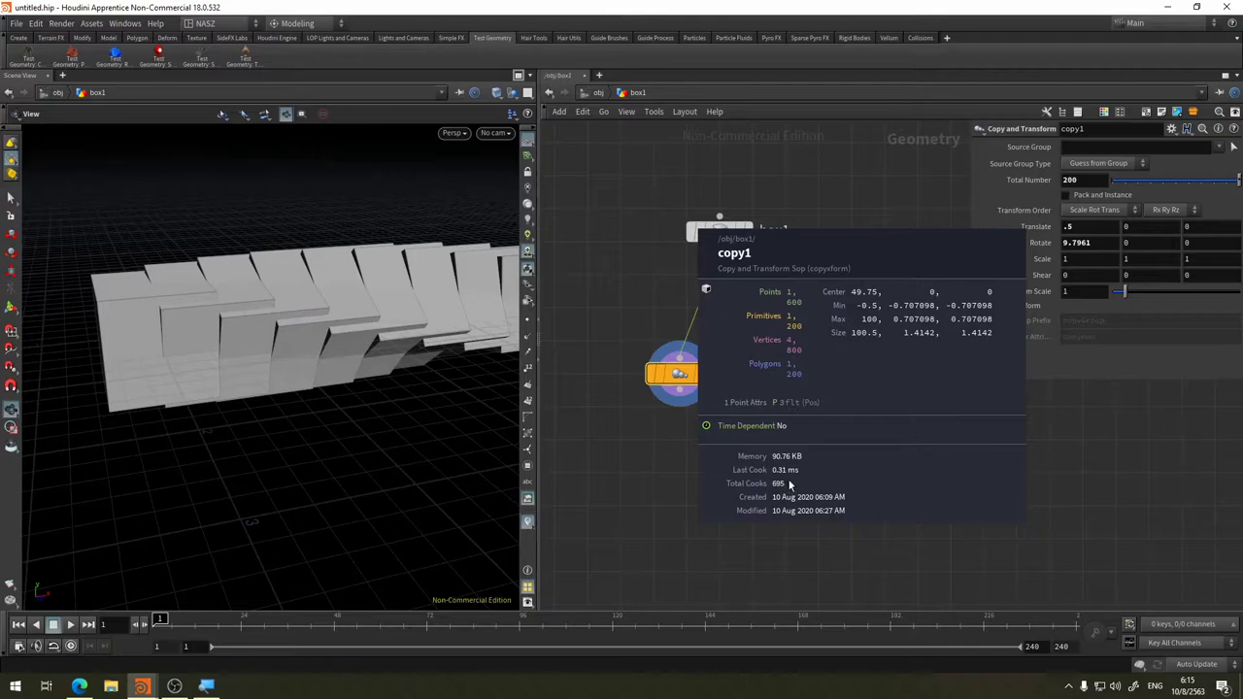
left_click(1066, 196)
middle_click(681, 382)
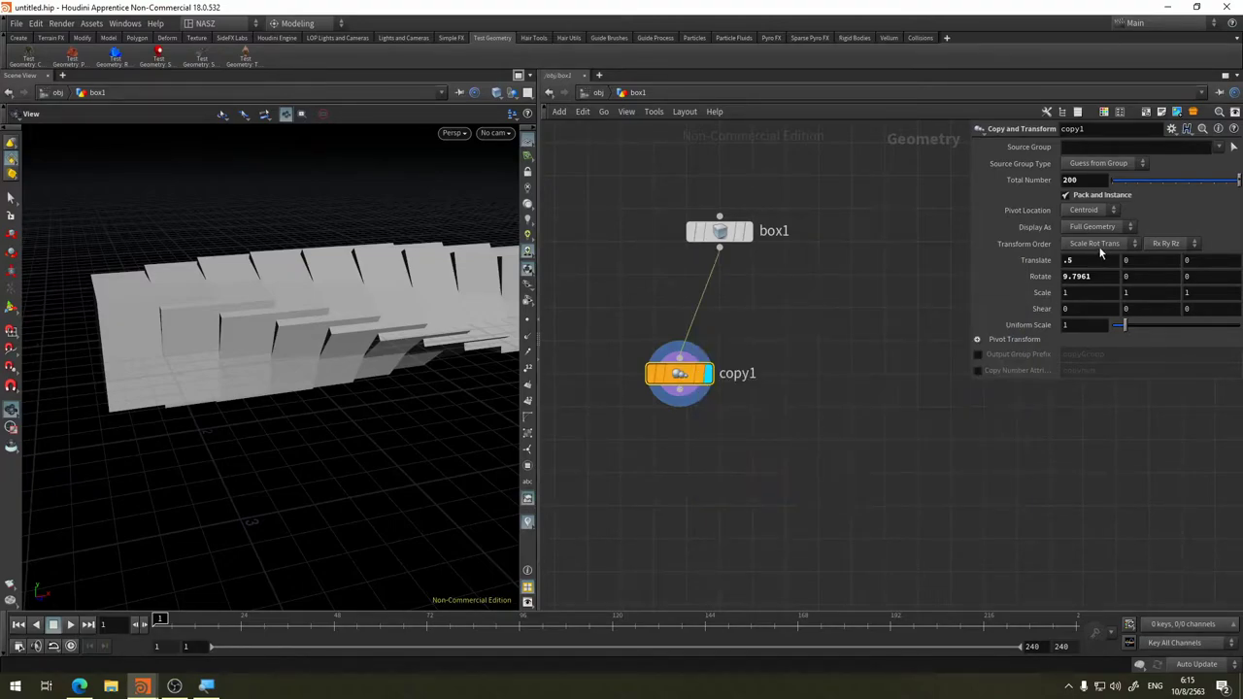
left_click(1065, 195)
middle_click(680, 375)
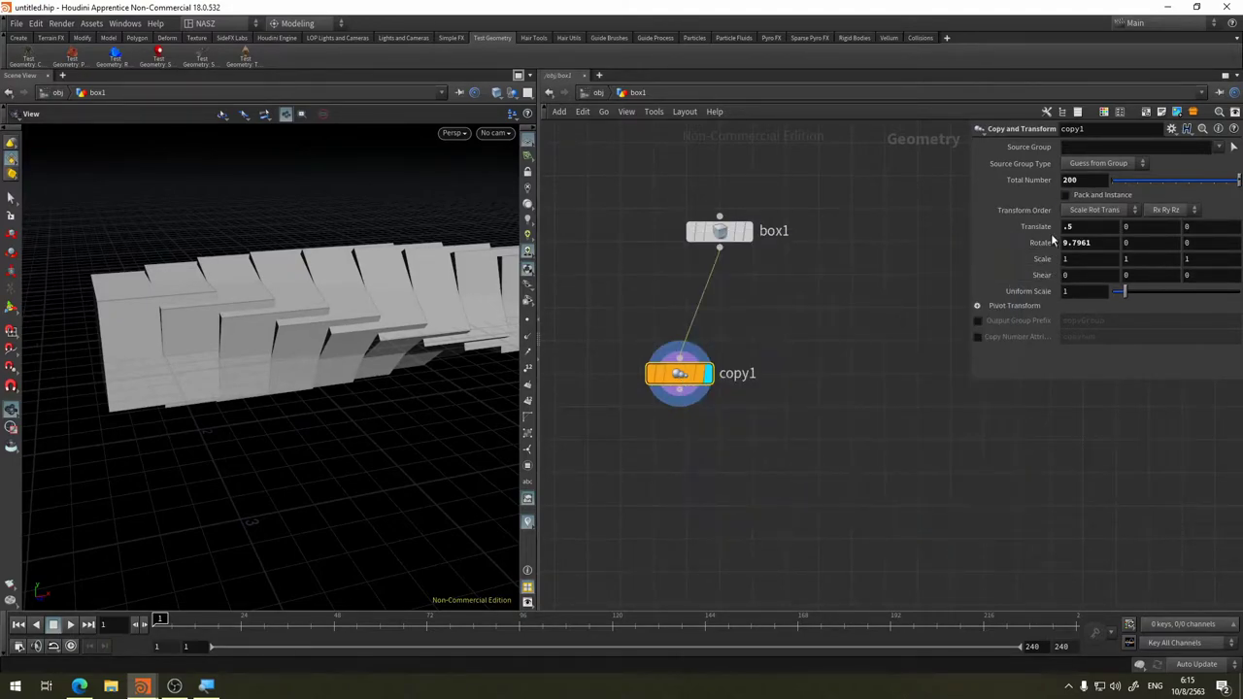
left_click(1065, 196)
middle_click(683, 381)
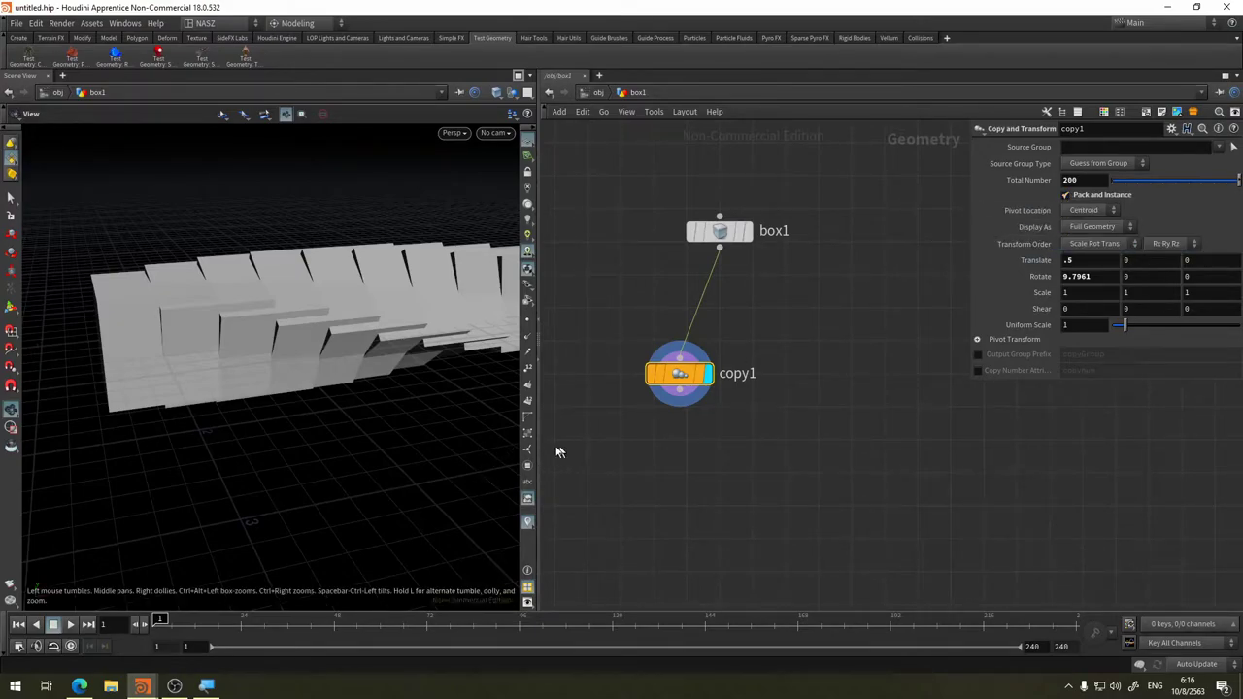
mouse_move(443, 396)
left_mouse_down()
mouse_move(375, 397)
mouse_move(449, 369)
mouse_move(430, 391)
mouse_move(370, 408)
left_mouse_up()
Try copy1's Display As modes Centroid, Bounding Box and Hidden, ending on Full Geometry
left_click(1090, 227)
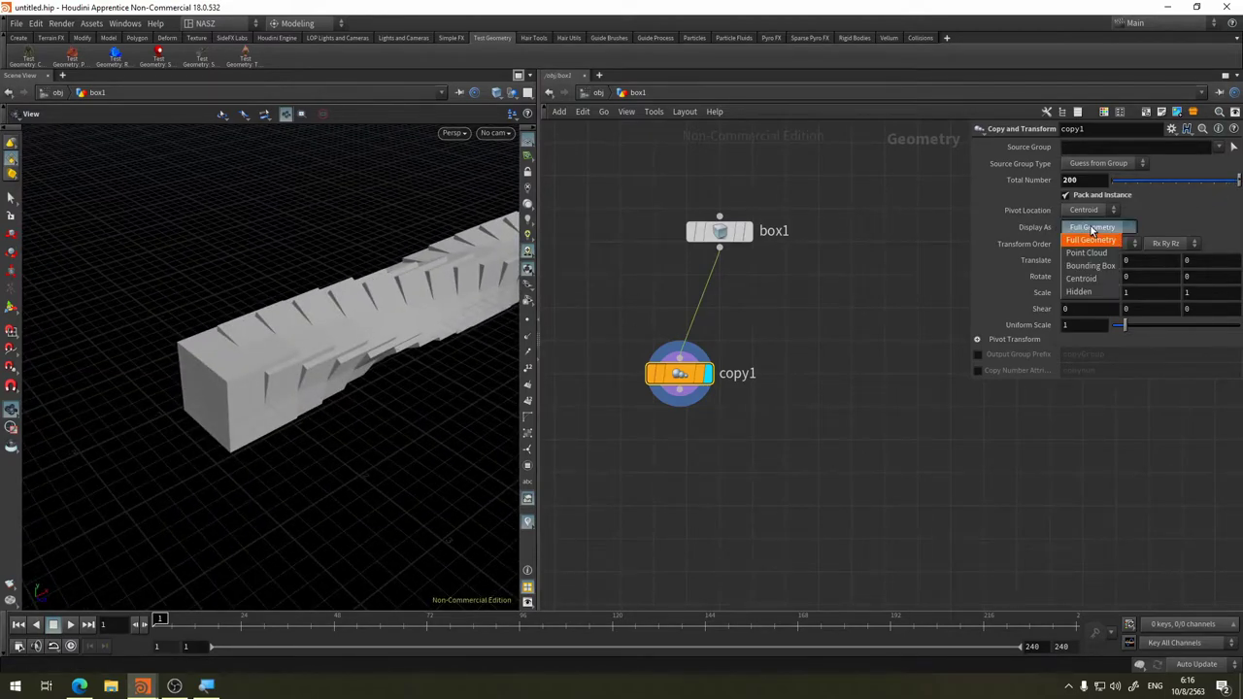
left_click(1090, 284)
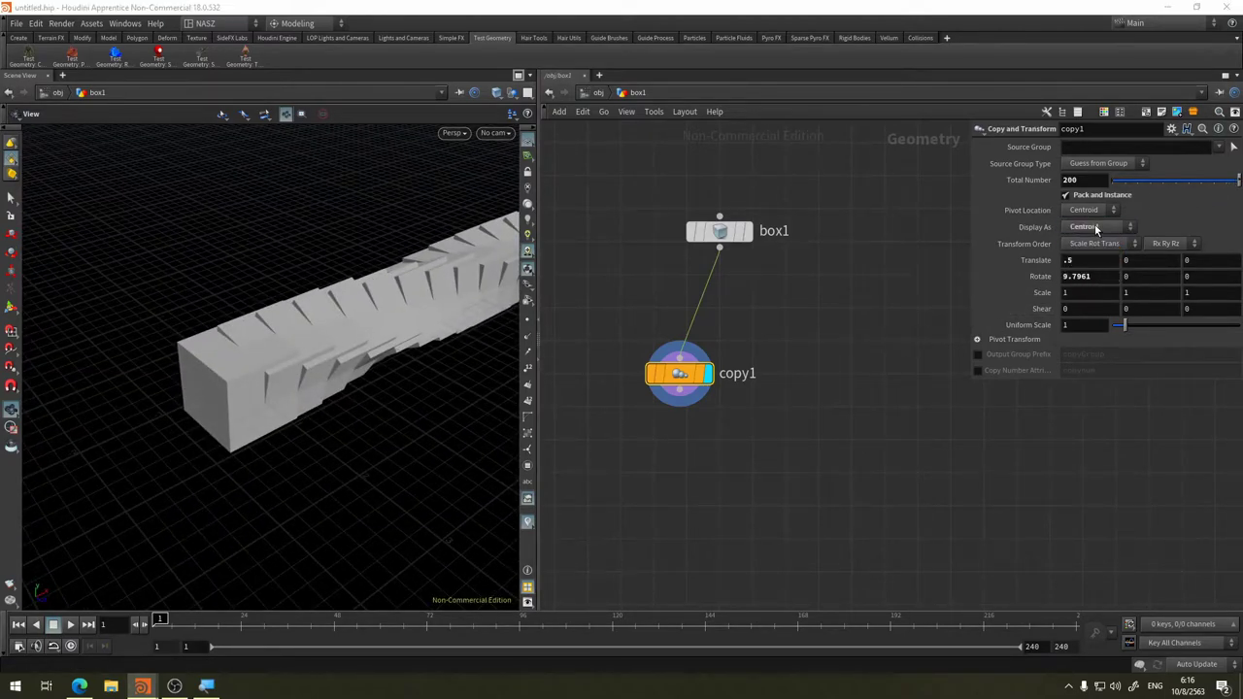
left_click(1095, 225)
left_click(1103, 267)
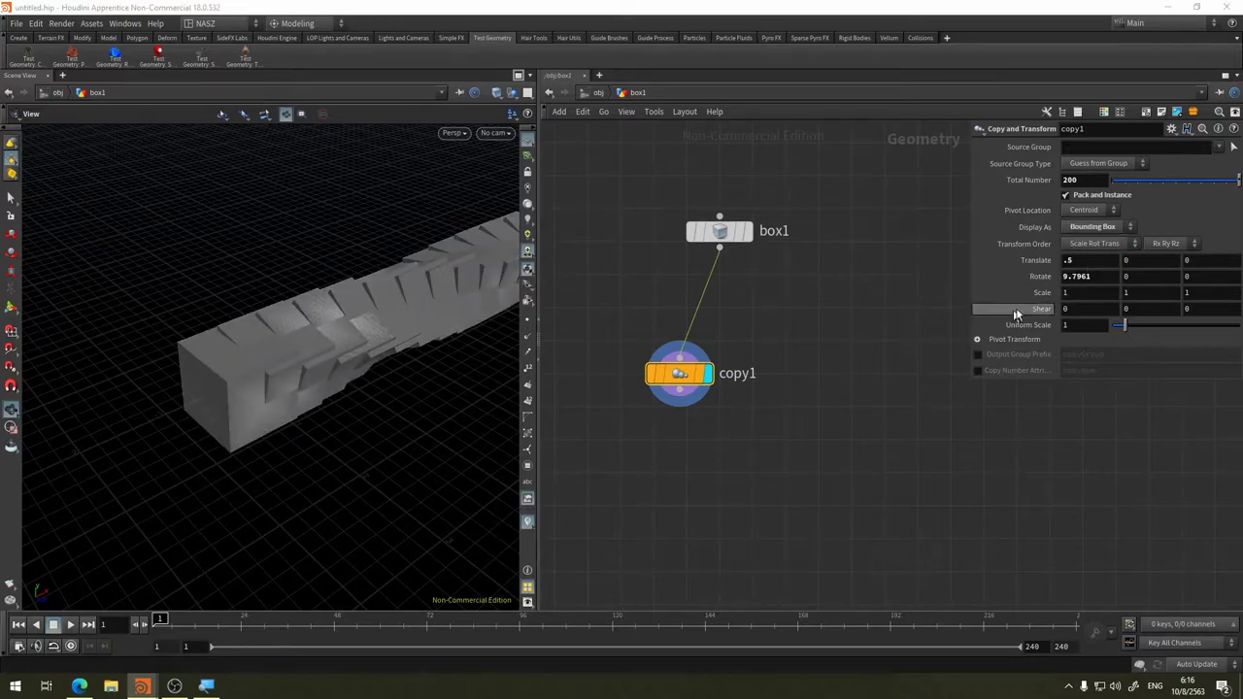
left_click(1093, 226)
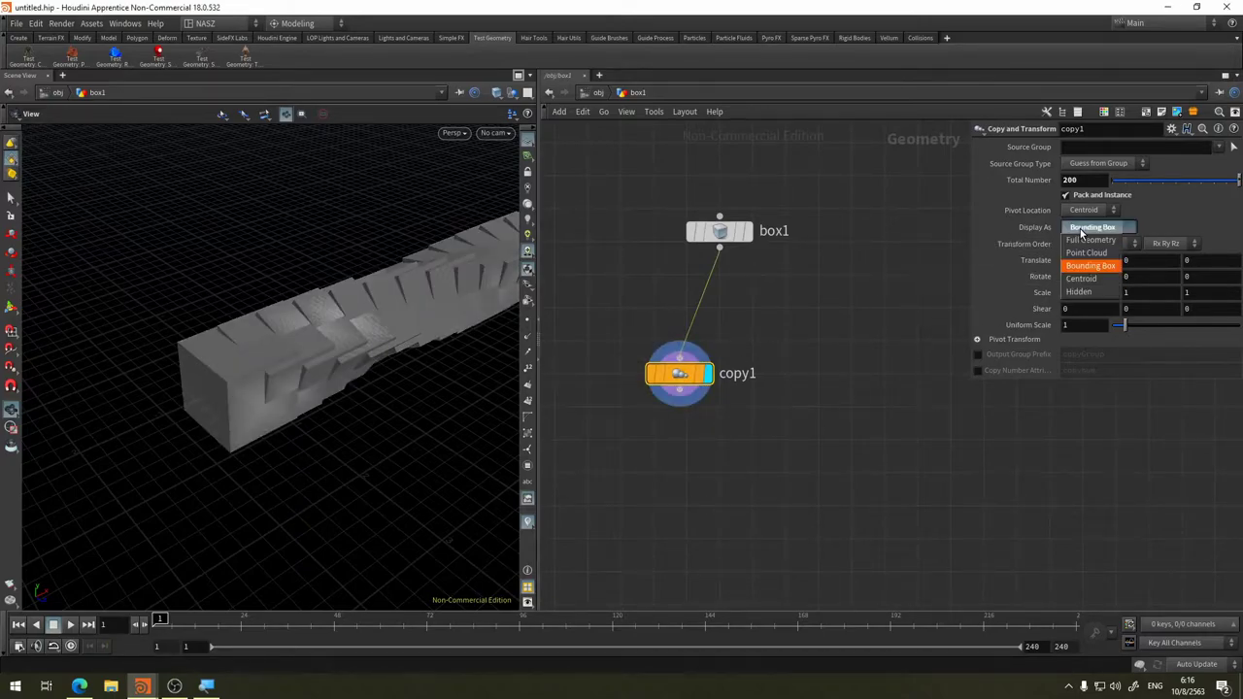
left_click(1090, 295)
left_click(1101, 225)
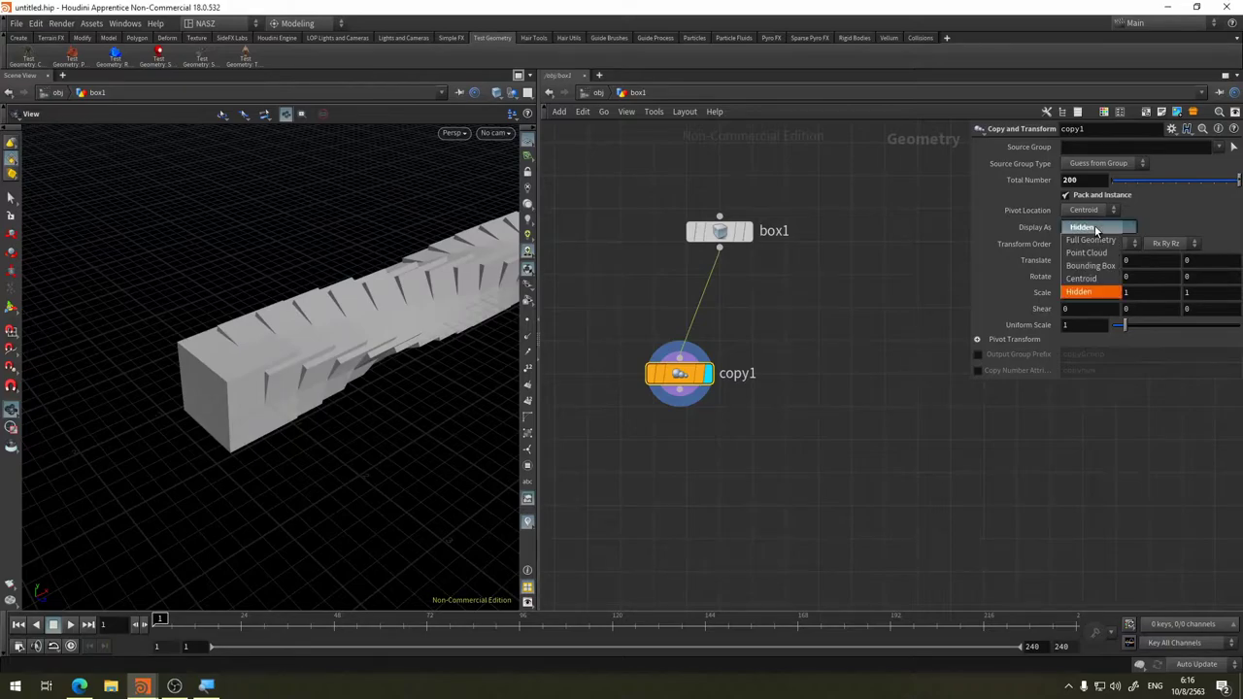
left_click(1092, 239)
left_click(1085, 228)
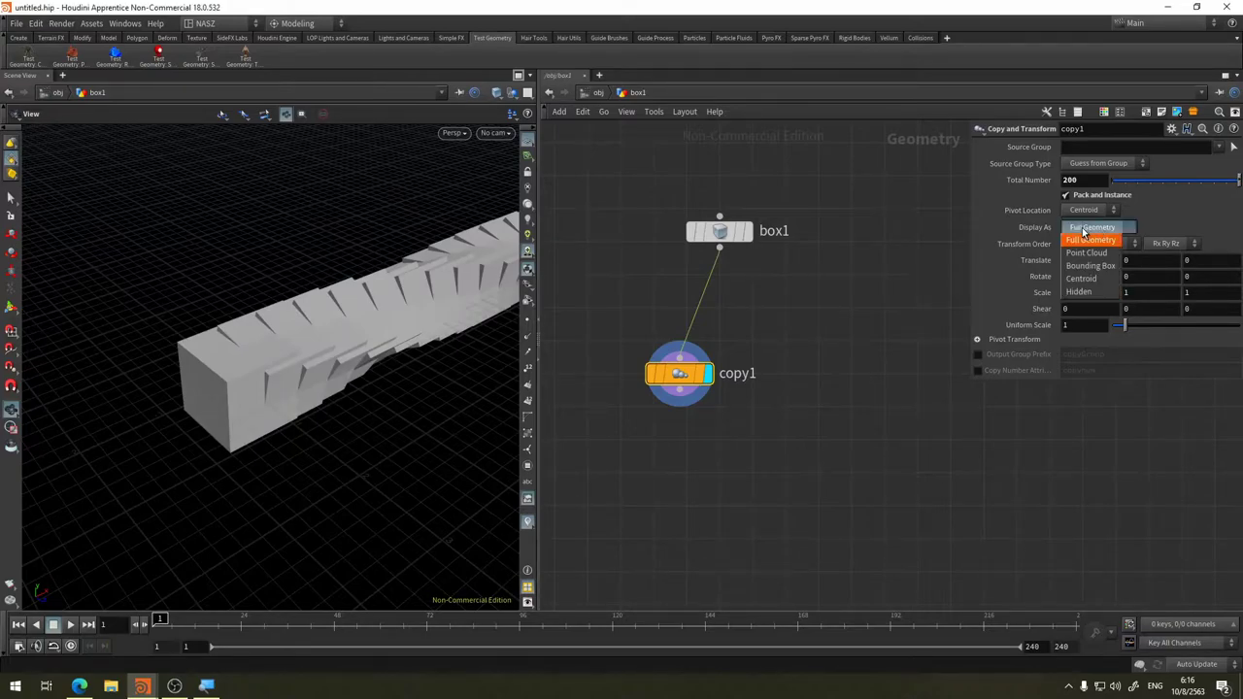
left_click(1144, 222)
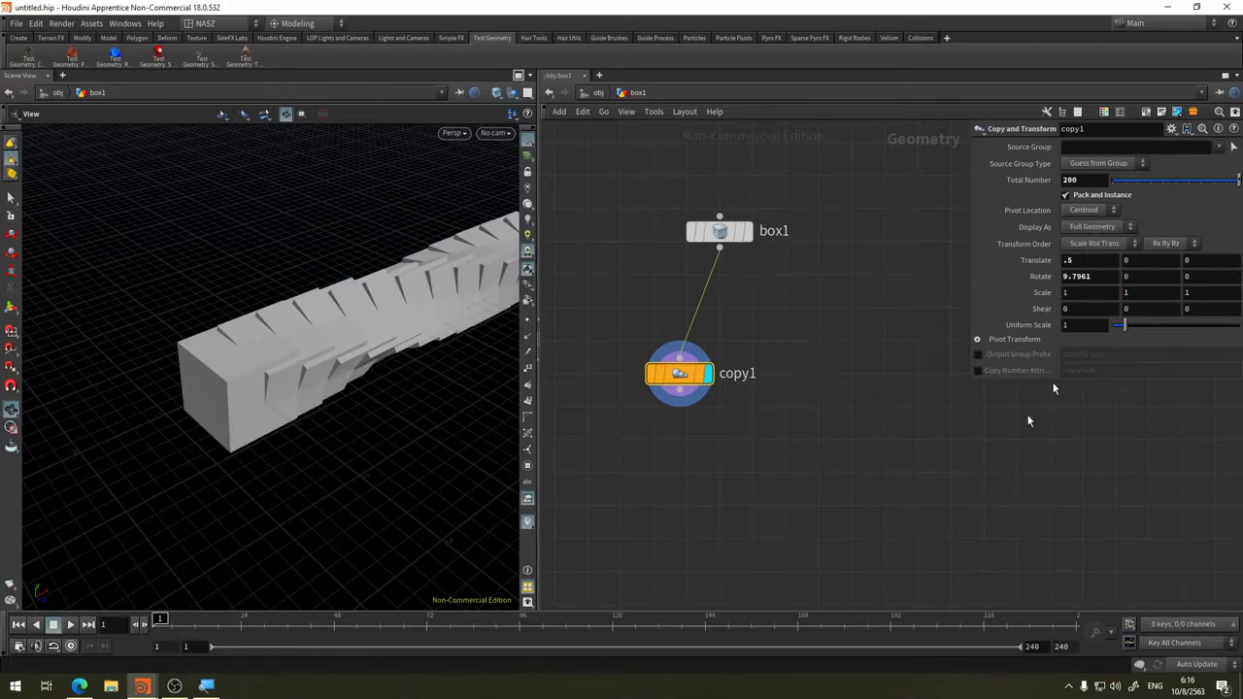
Set copy1's Uniform Scale to 0.97 to taper the column, then unwire copy1 from box1
left_click_drag(392, 328, 314, 324)
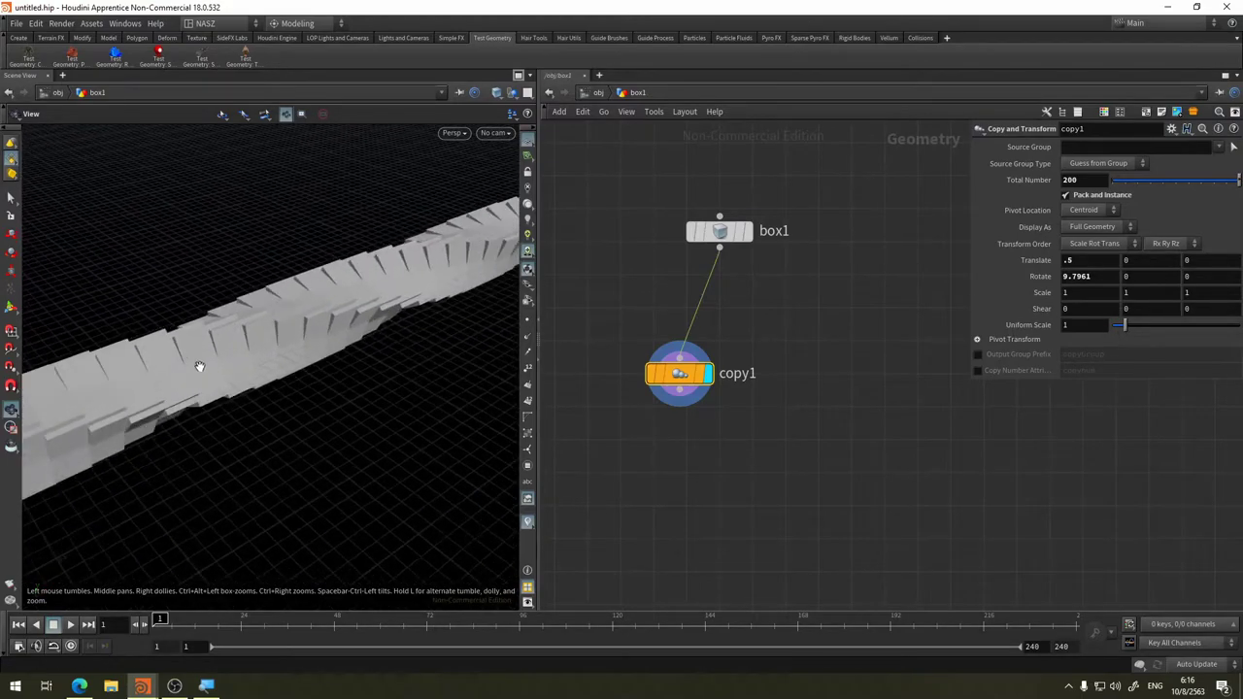
left_click_drag(1124, 325, 1127, 327)
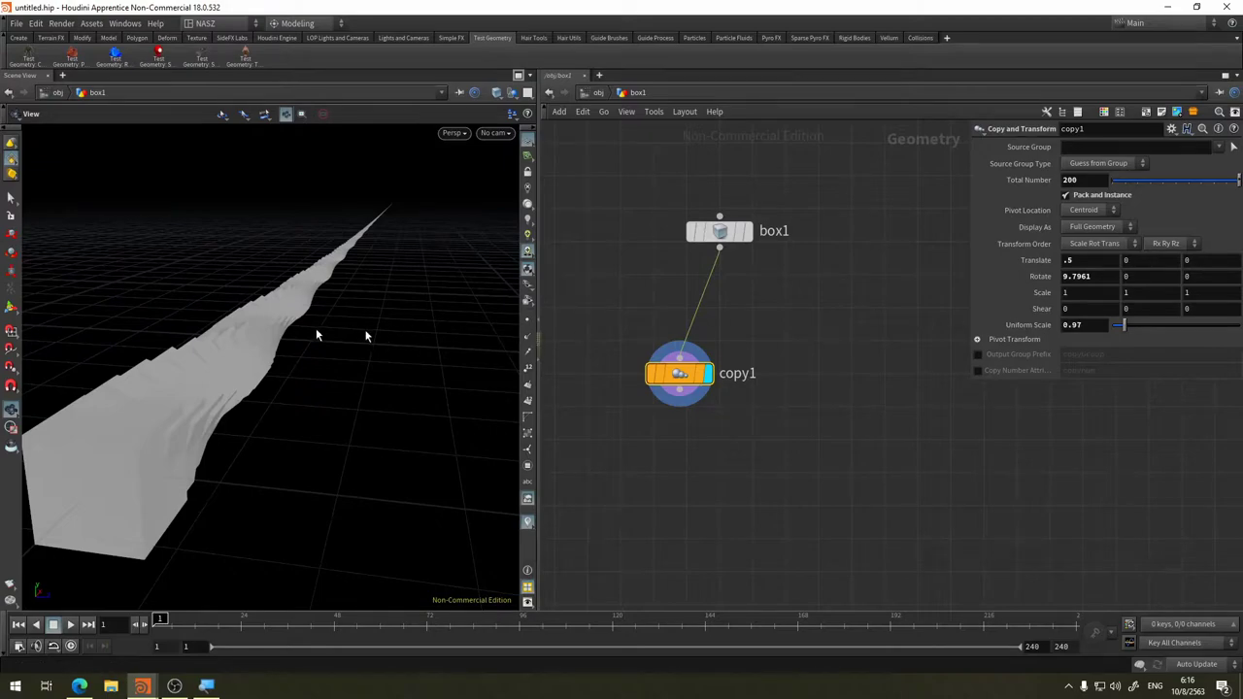
mouse_move(316, 330)
left_mouse_down()
mouse_move(292, 327)
mouse_move(341, 314)
mouse_move(186, 341)
mouse_move(106, 332)
mouse_move(183, 302)
mouse_move(378, 341)
mouse_move(352, 332)
mouse_move(827, 339)
left_mouse_up()
left_click_drag(699, 388, 581, 315)
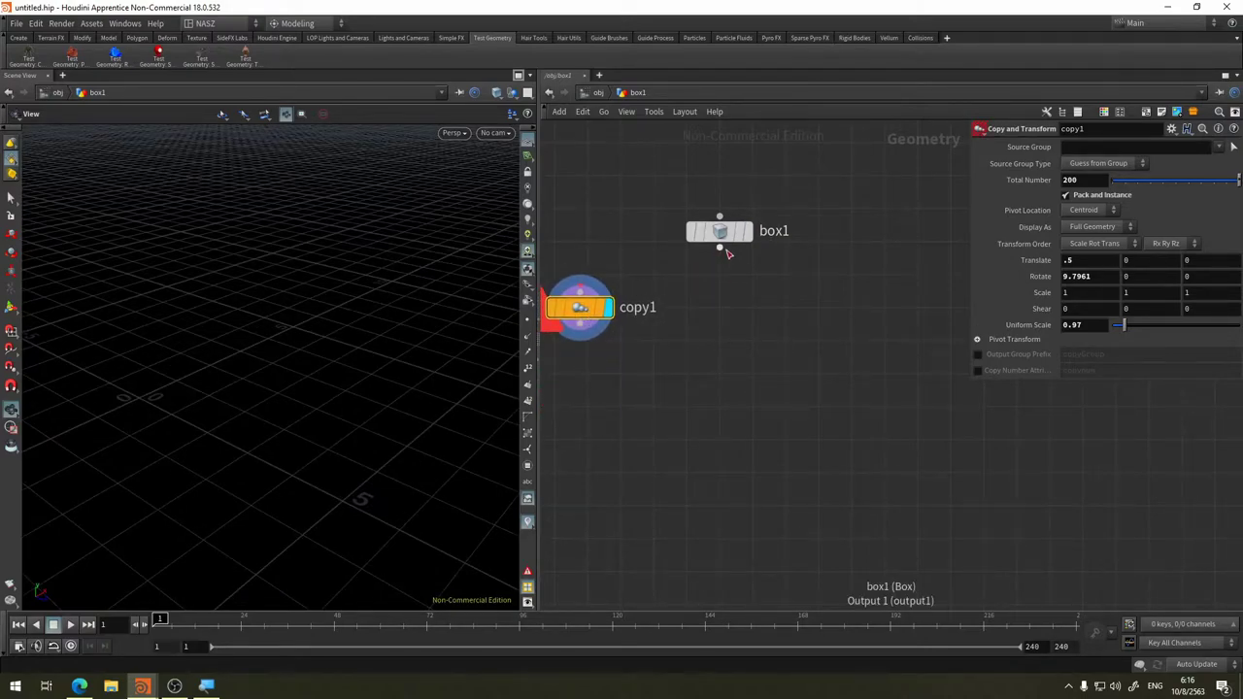
Add a Copy to Points node below box1 and read its missing-target-points error
key("Tab")
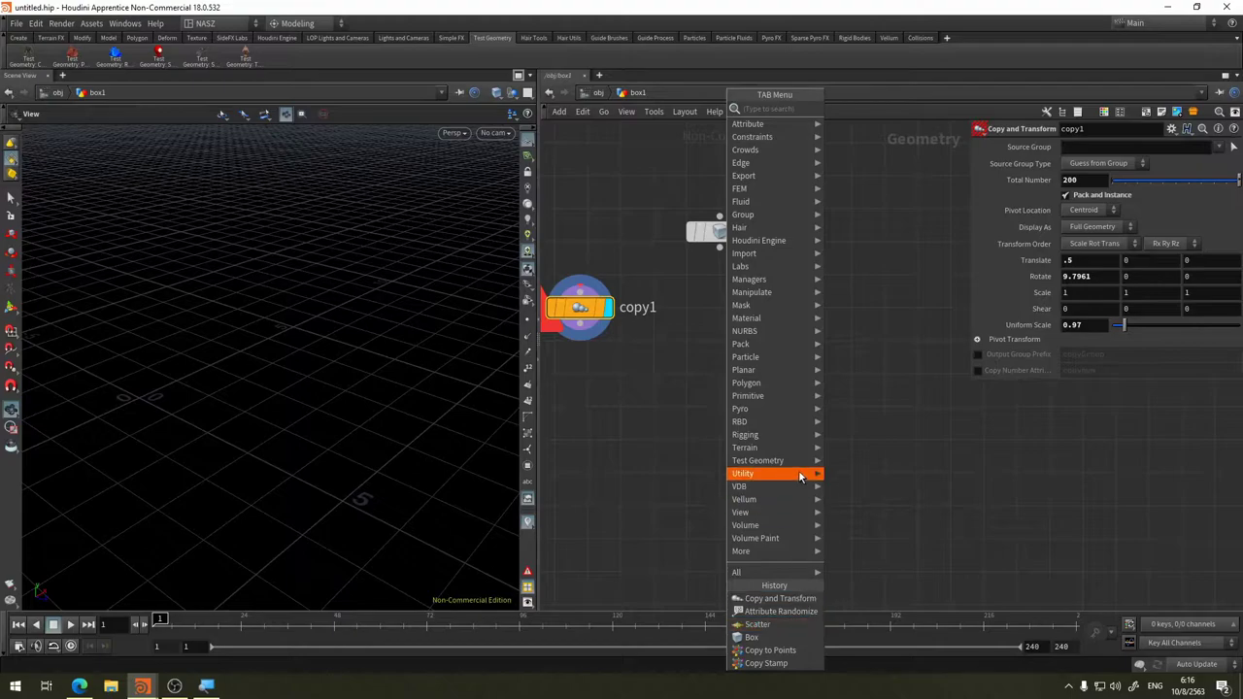
type("cop")
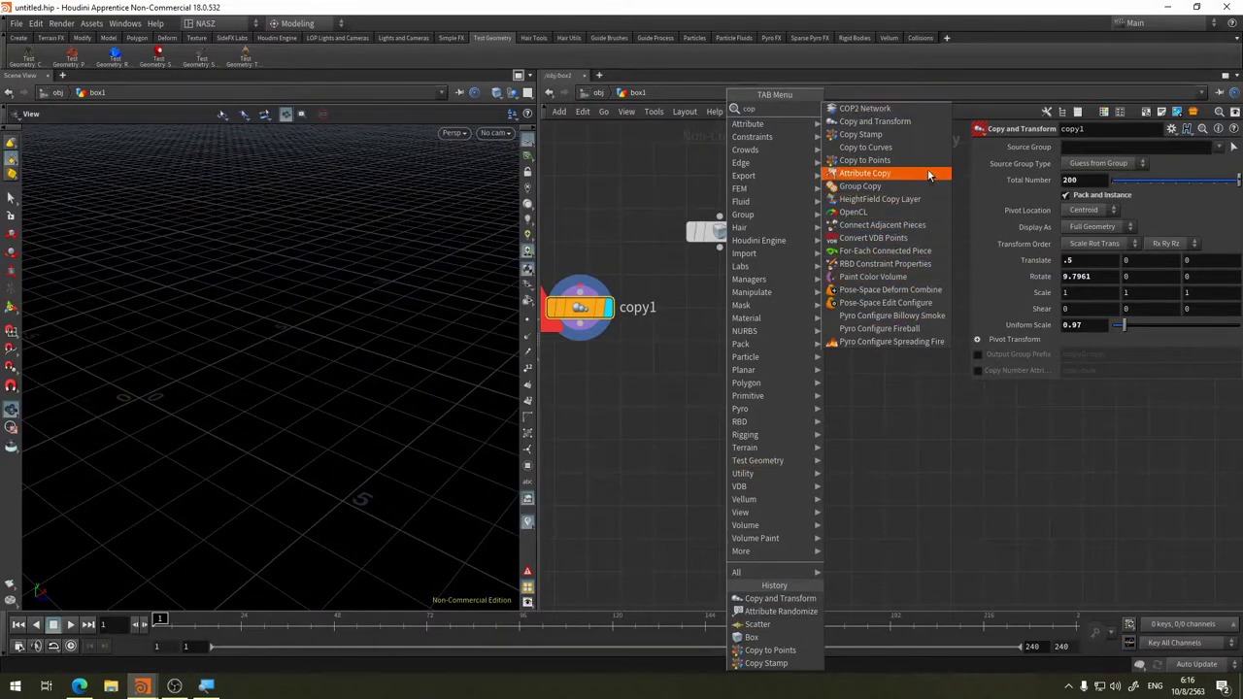
left_click(905, 163)
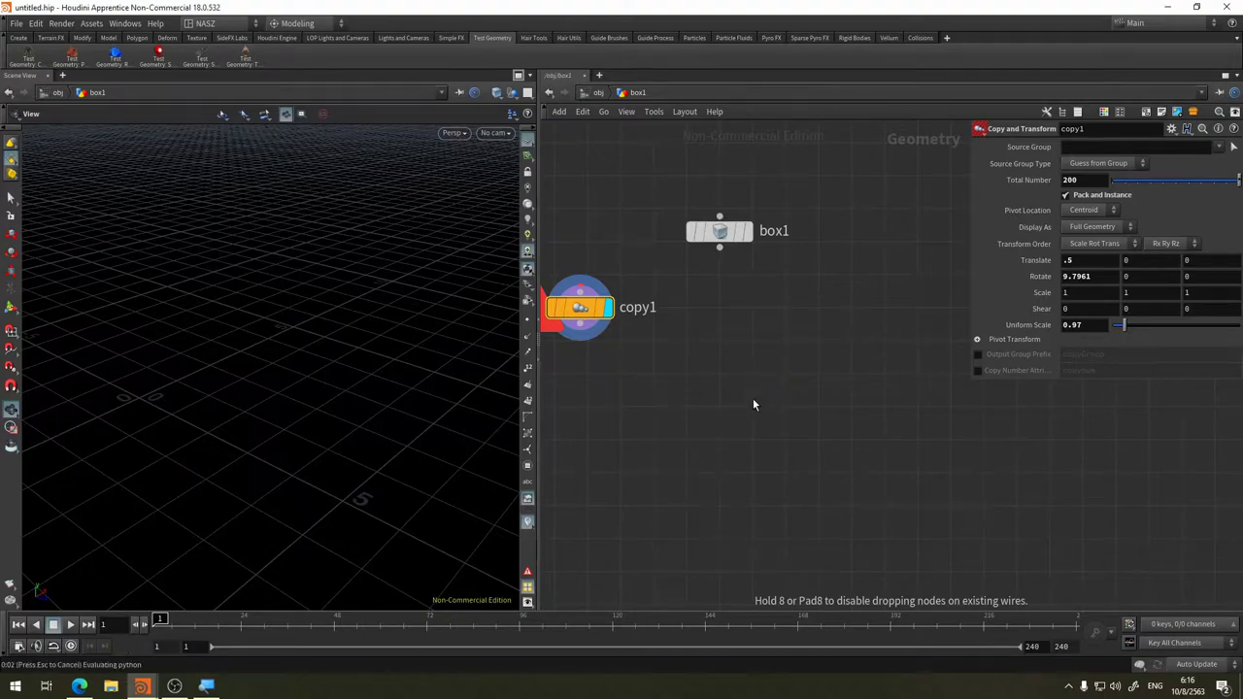
left_click(768, 360)
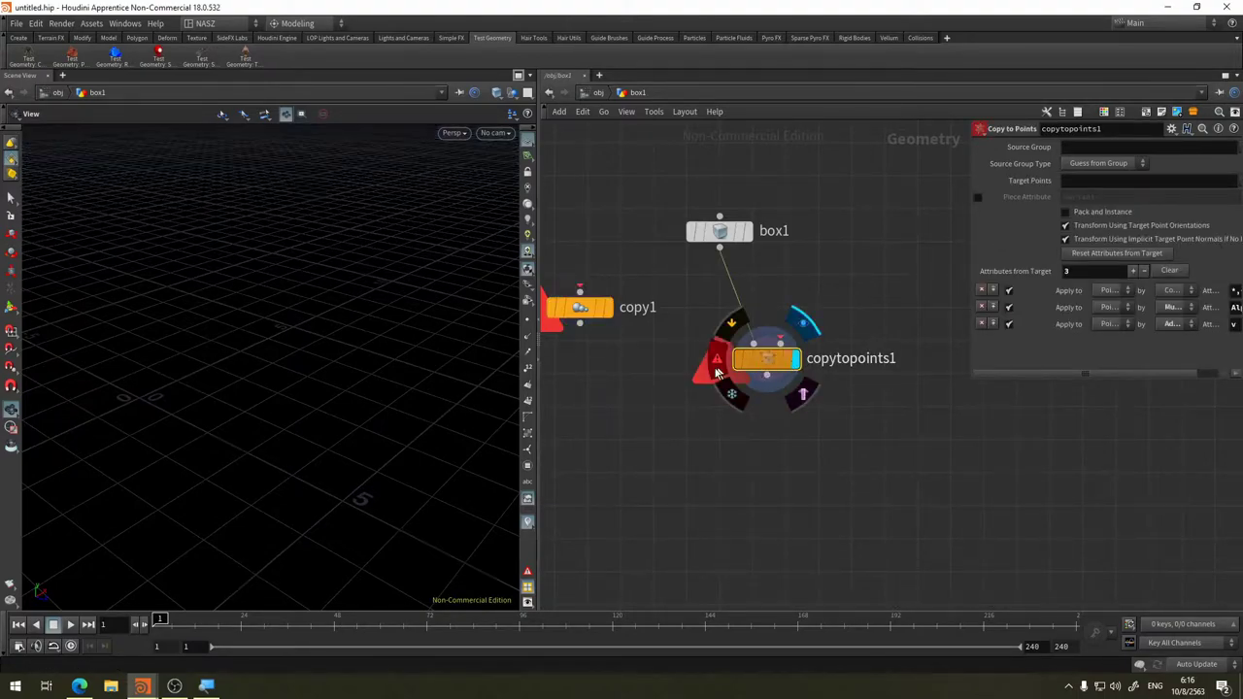
middle_click(773, 364)
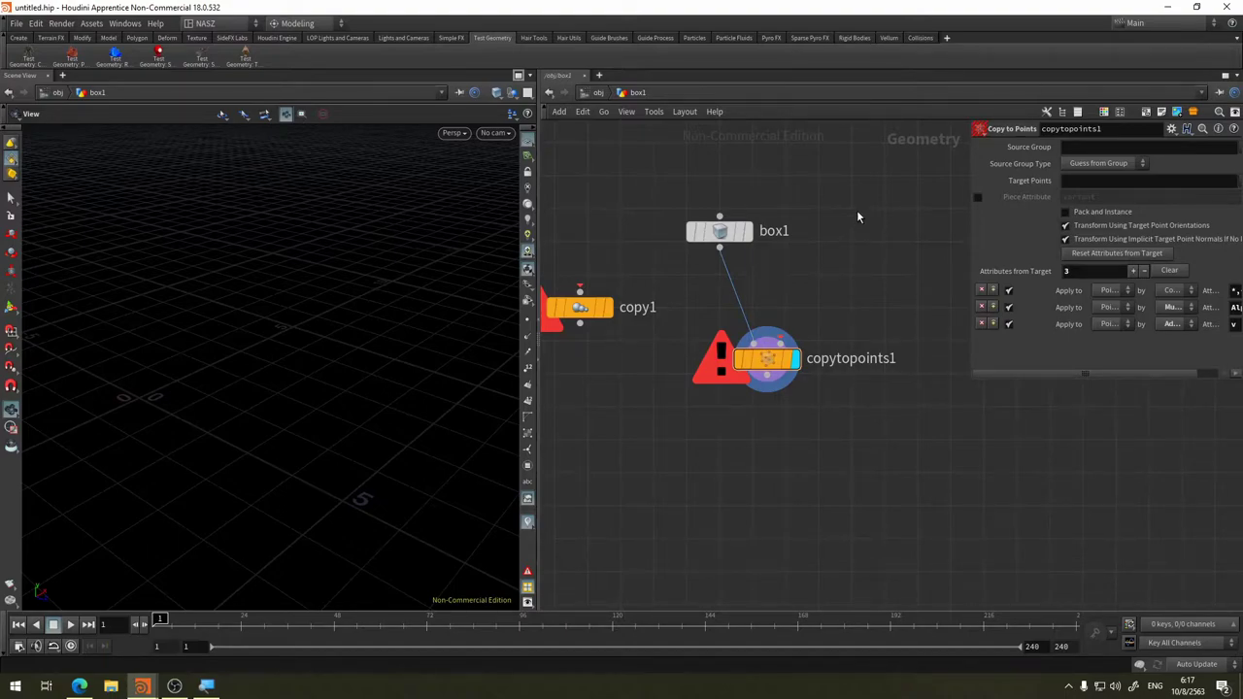
key("p")
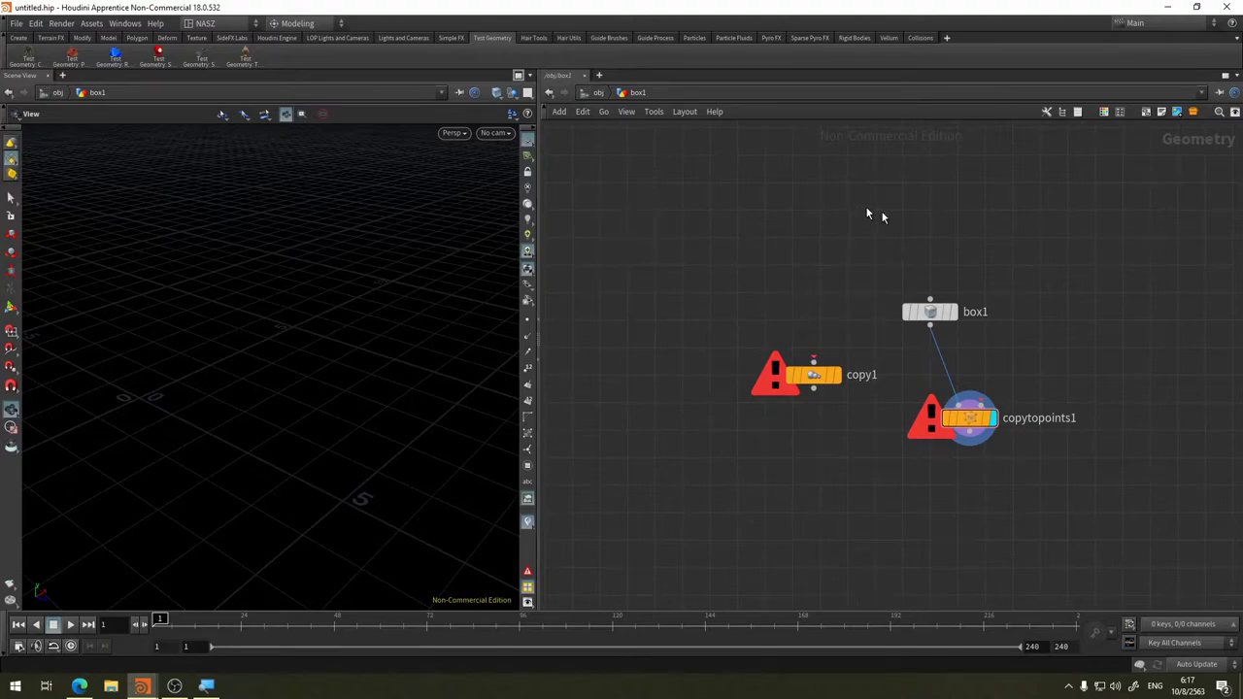
key("p")
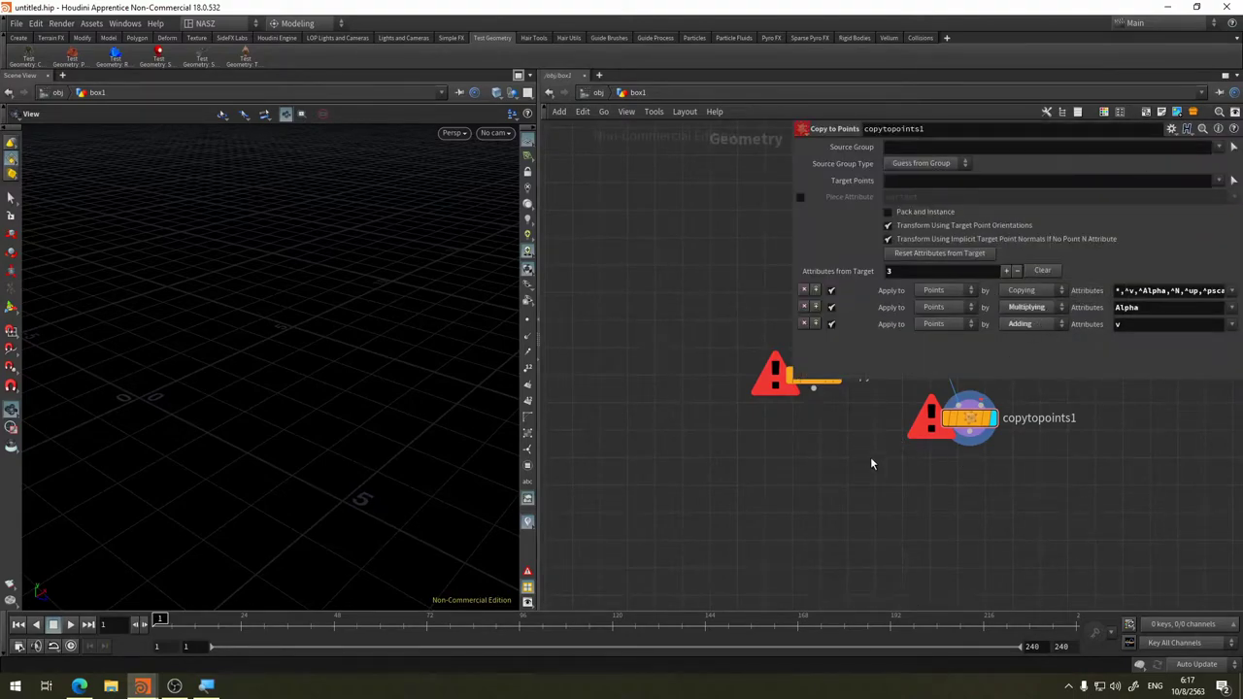
middle_click_drag(874, 458, 578, 465)
Add a Sphere node with Polygon primitive type feeding copytopoints1's target-points input
key("Tab")
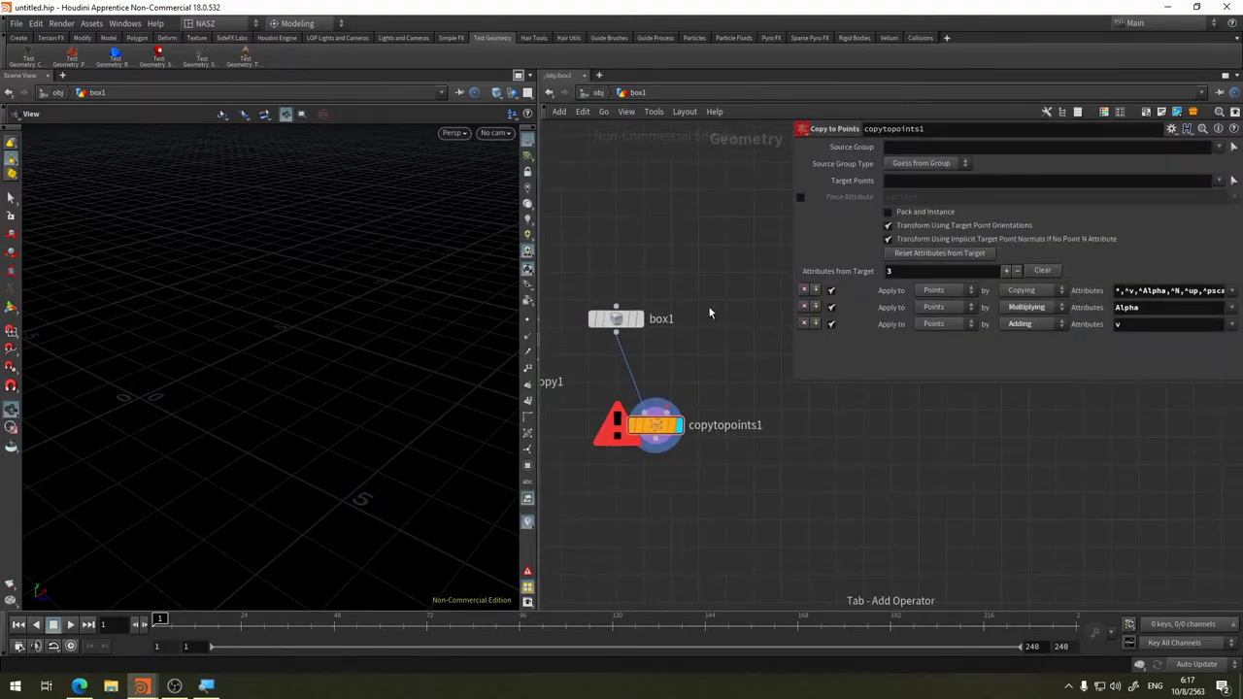
type("sp")
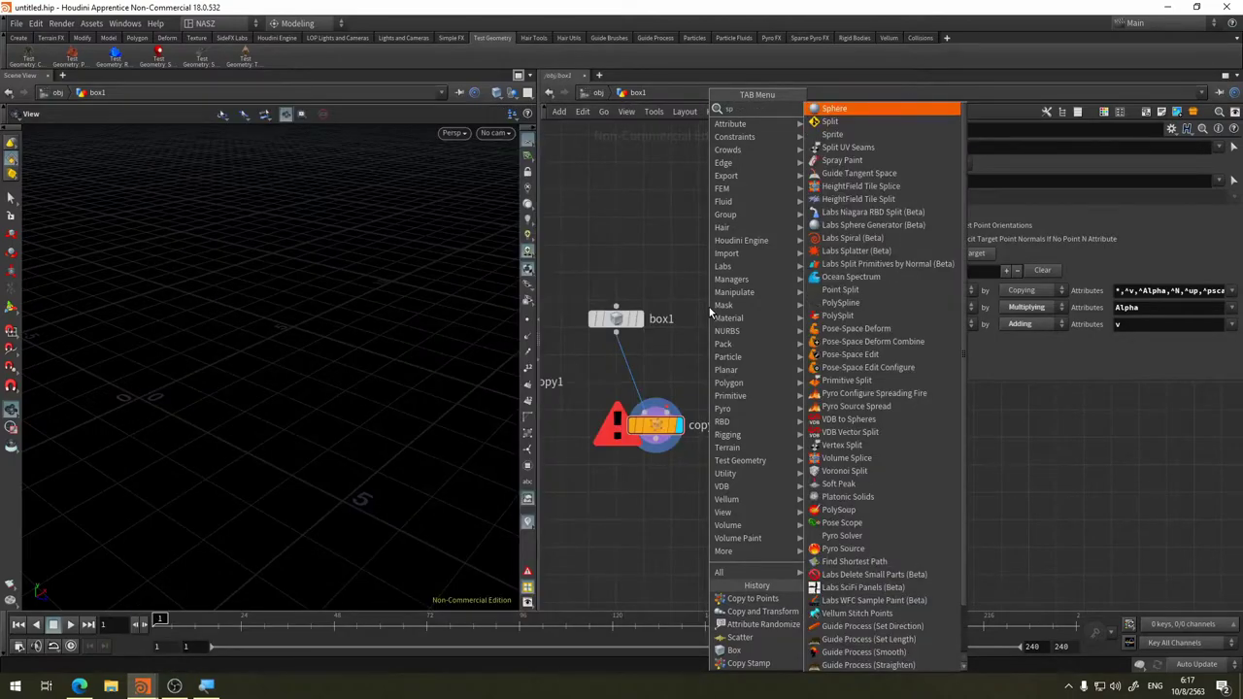
left_click(834, 108)
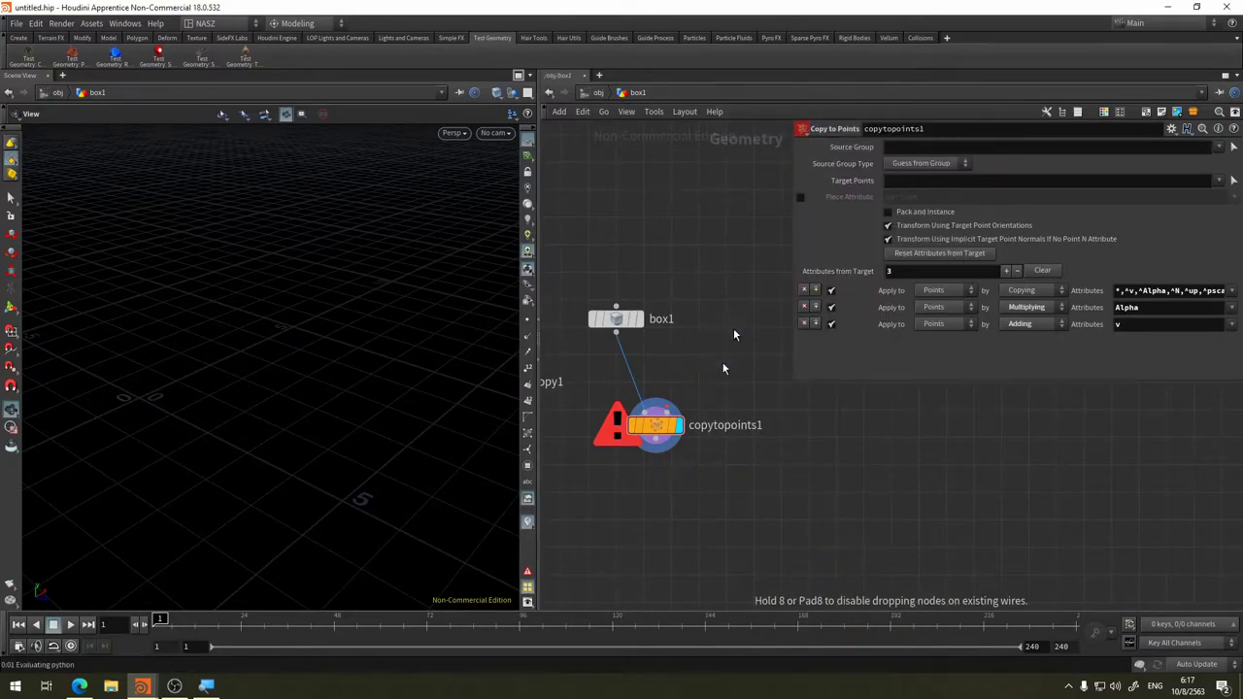
left_click(733, 330)
left_click_drag(733, 344, 671, 408)
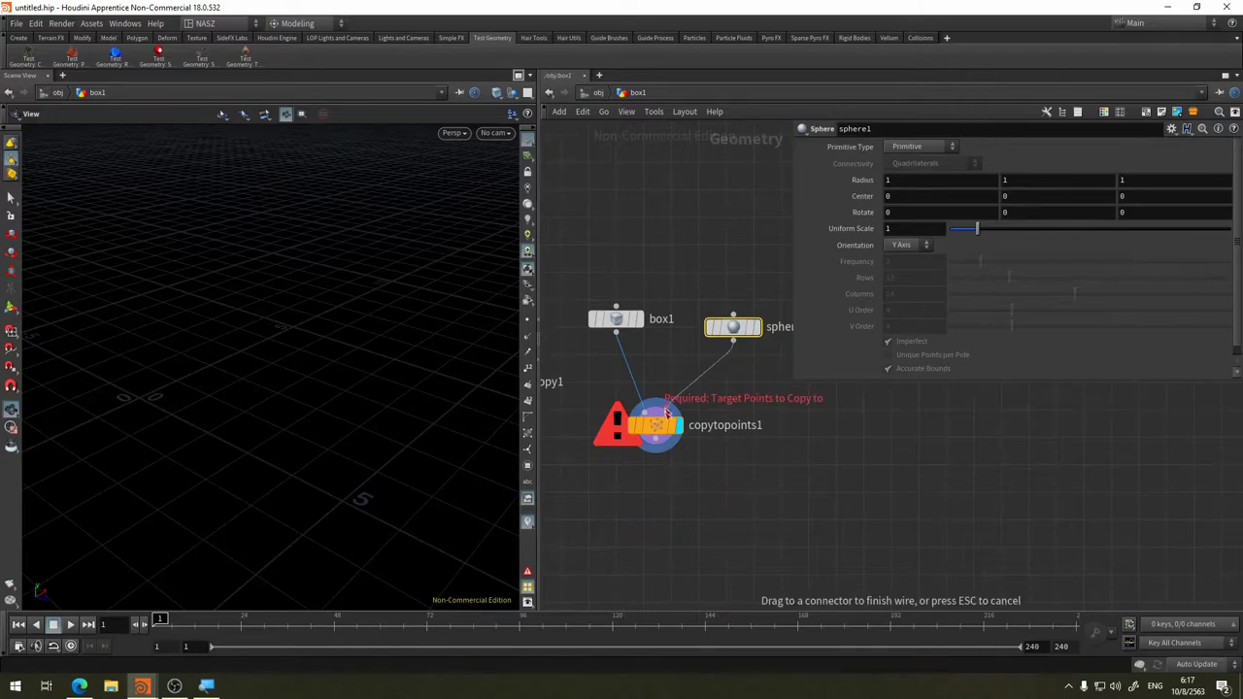
mouse_move(656, 426)
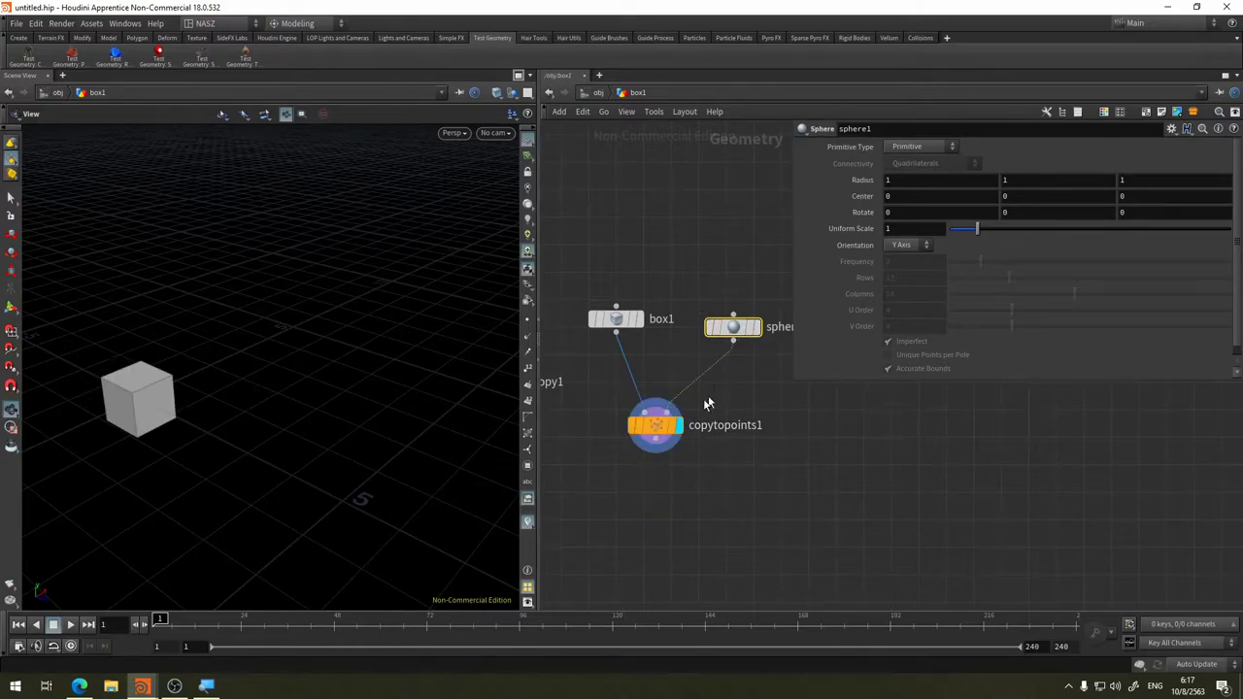
left_click_drag(735, 333, 740, 285)
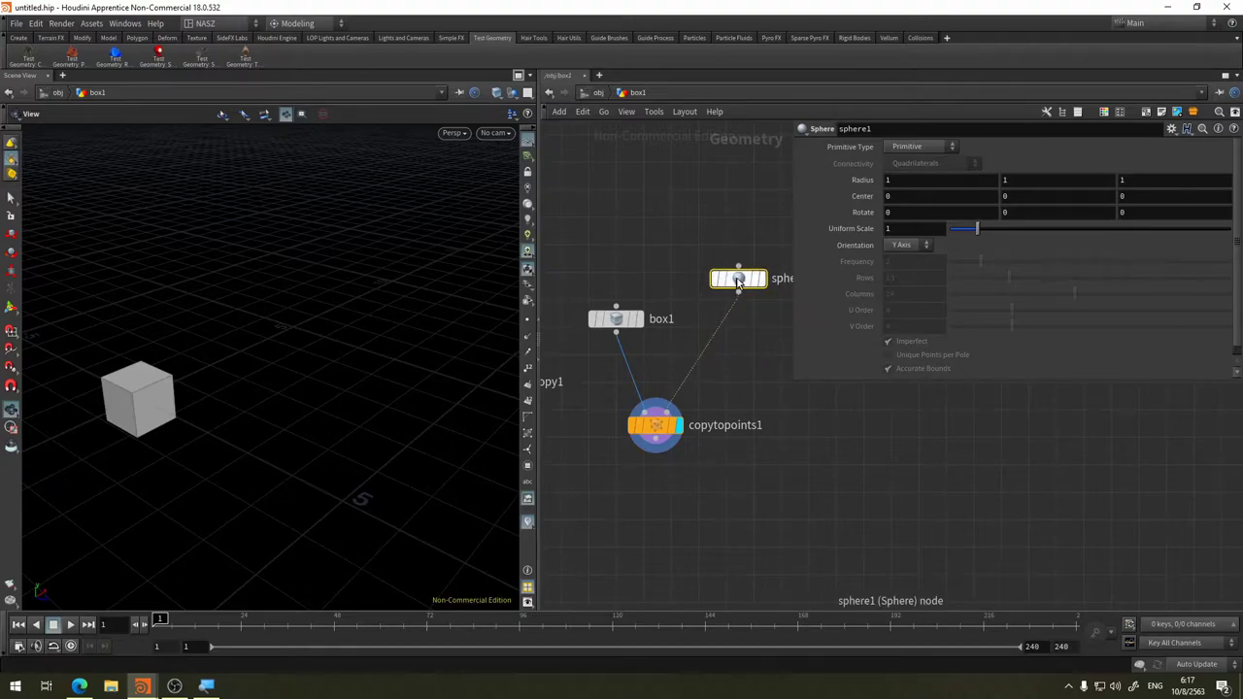
left_click(911, 146)
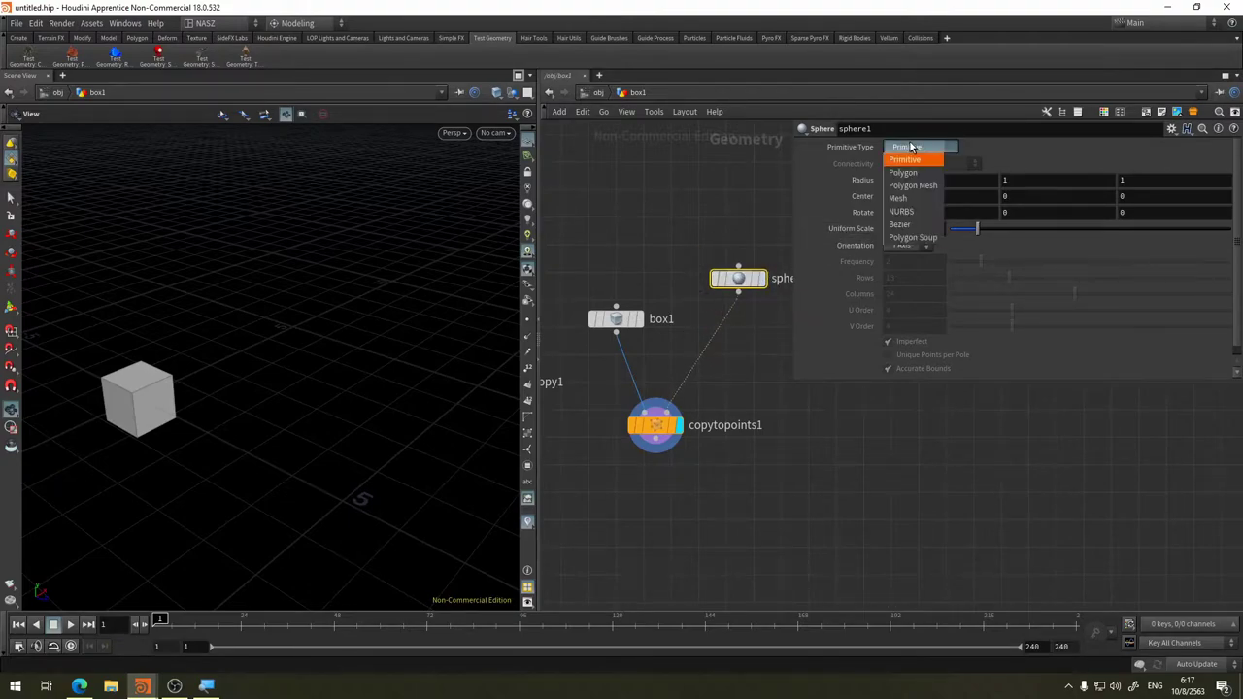
left_click(904, 173)
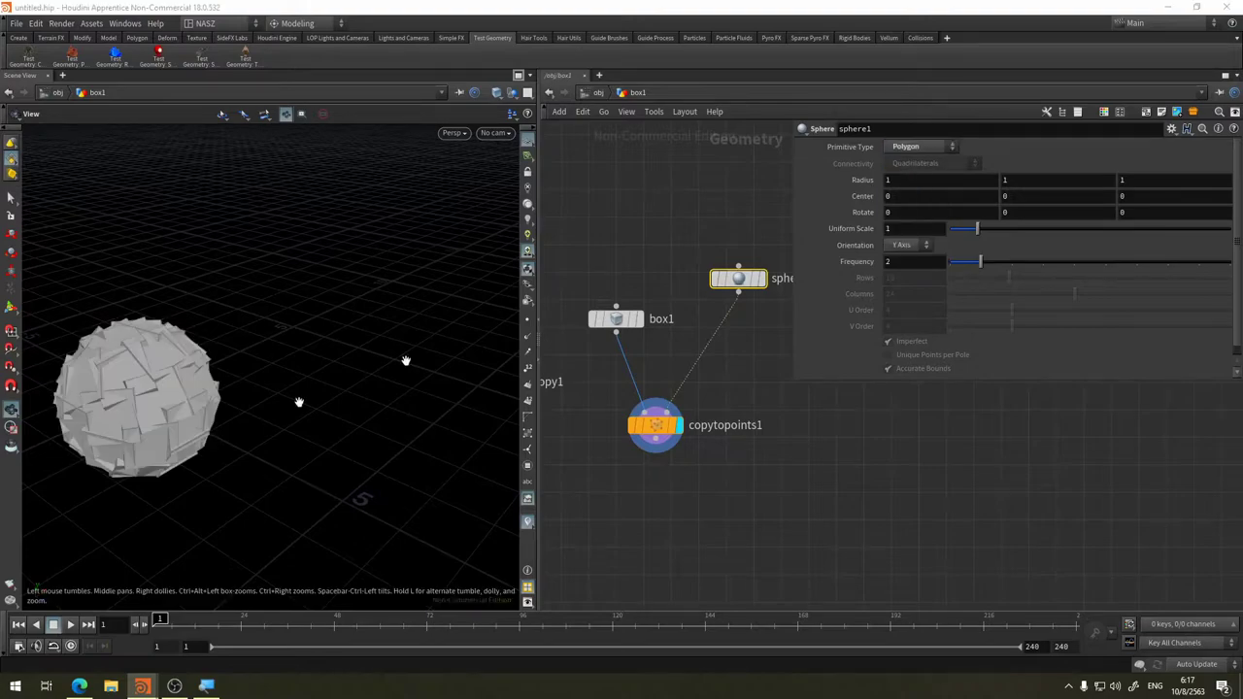
mouse_move(256, 350)
left_mouse_down()
mouse_move(313, 324)
mouse_move(269, 360)
mouse_move(344, 339)
mouse_move(378, 300)
mouse_move(301, 335)
left_mouse_up()
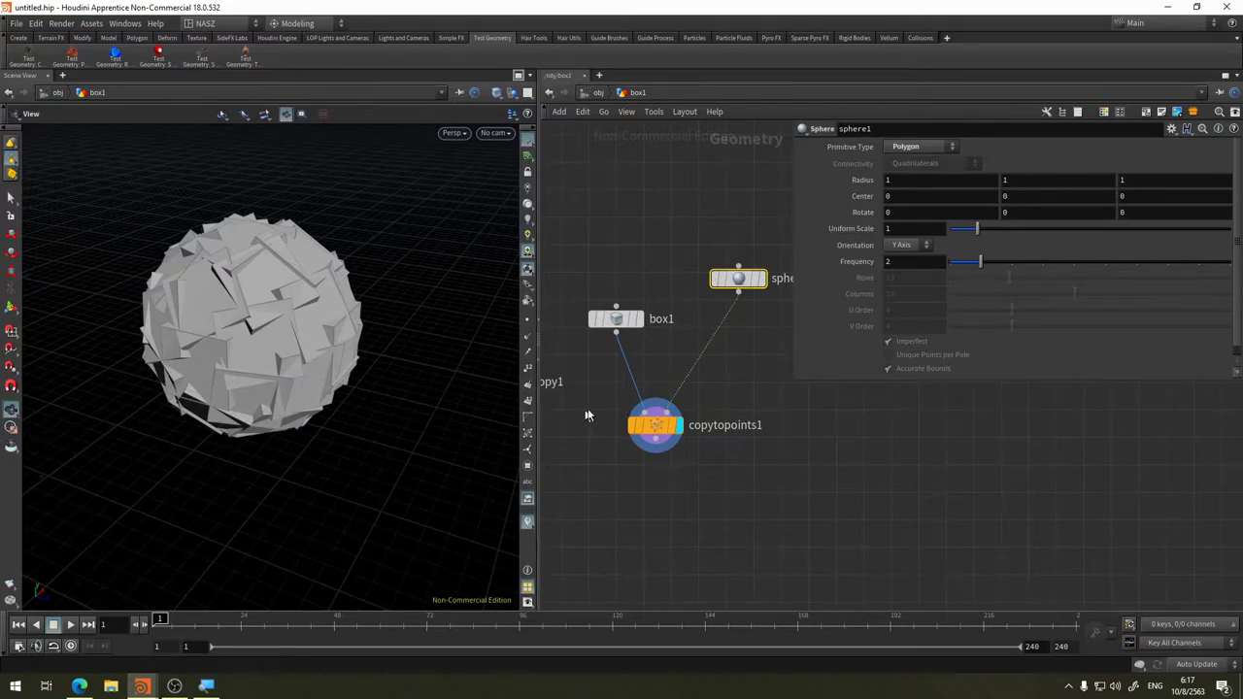
Display sphere1 alone and set its Uniform Scale to 3.79
left_click(764, 280)
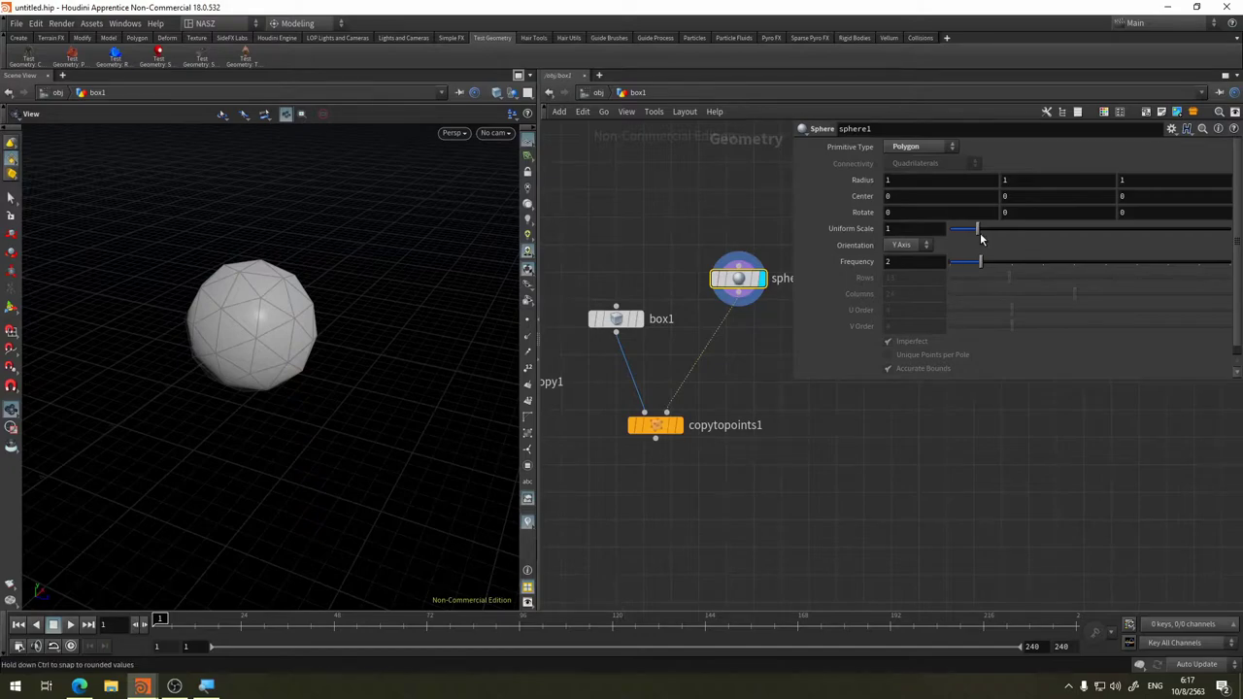
left_click_drag(980, 233, 1056, 228)
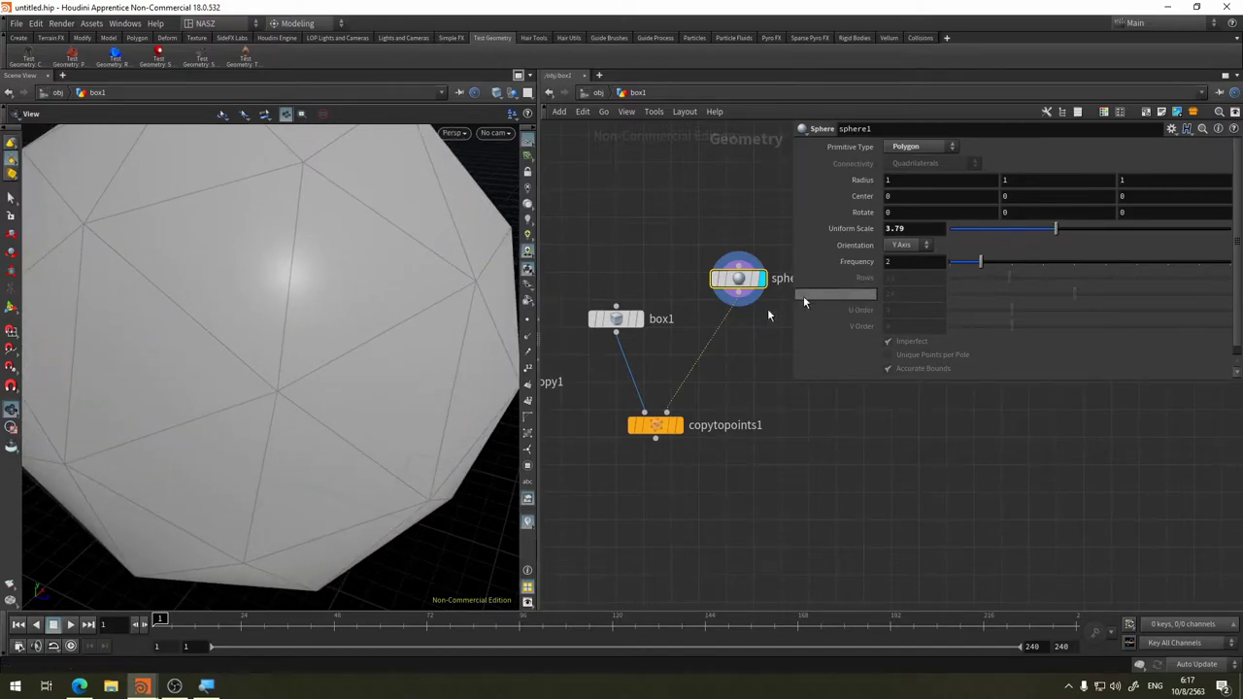
scroll(379, 352, "down", 2)
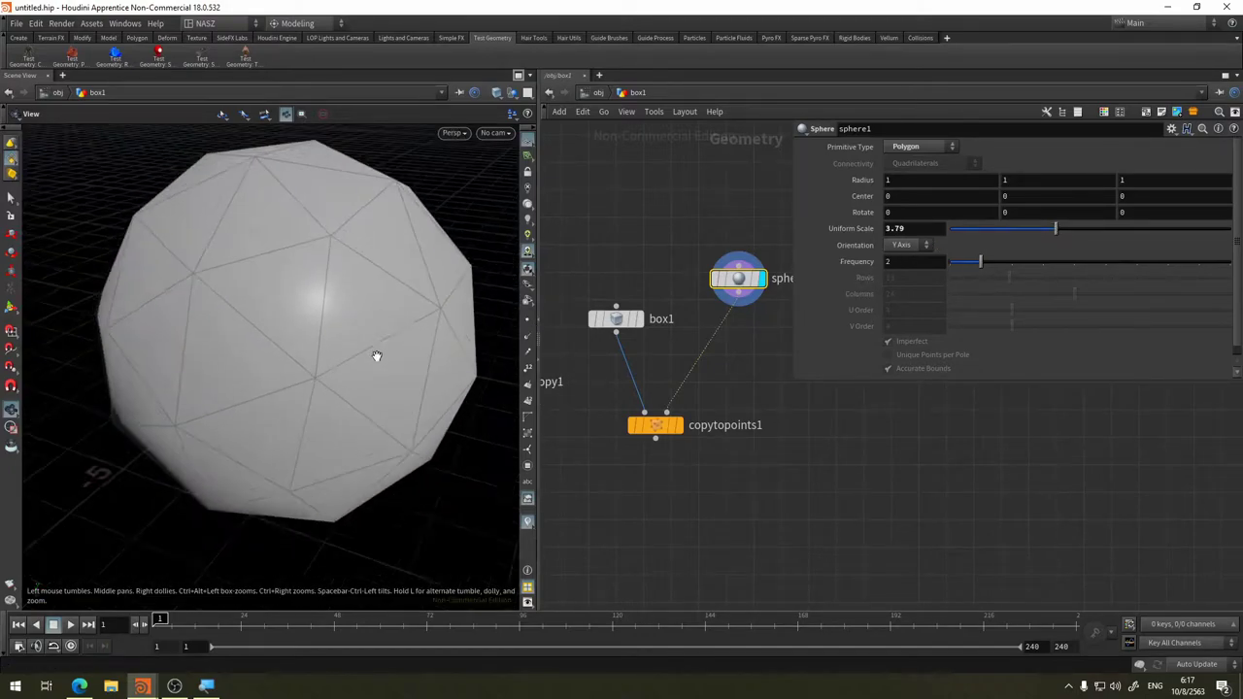
scroll(375, 353, "down", 1)
scroll(369, 355, "down", 2)
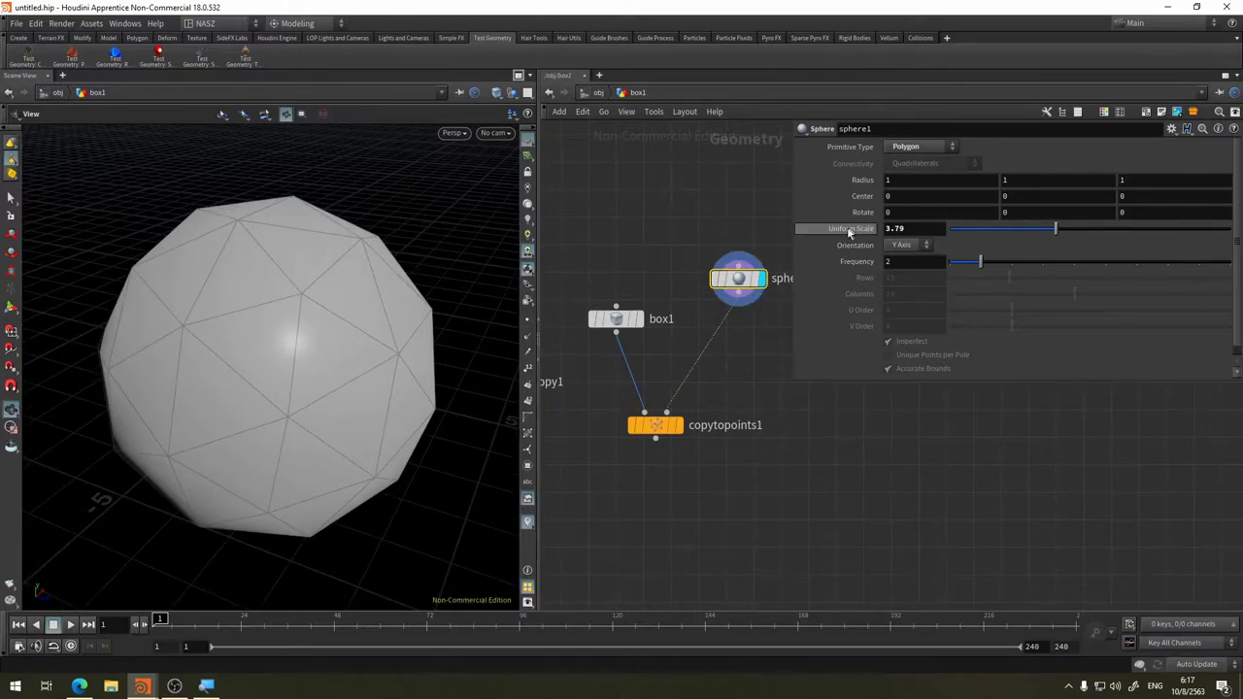
middle_click_drag(712, 321, 706, 323)
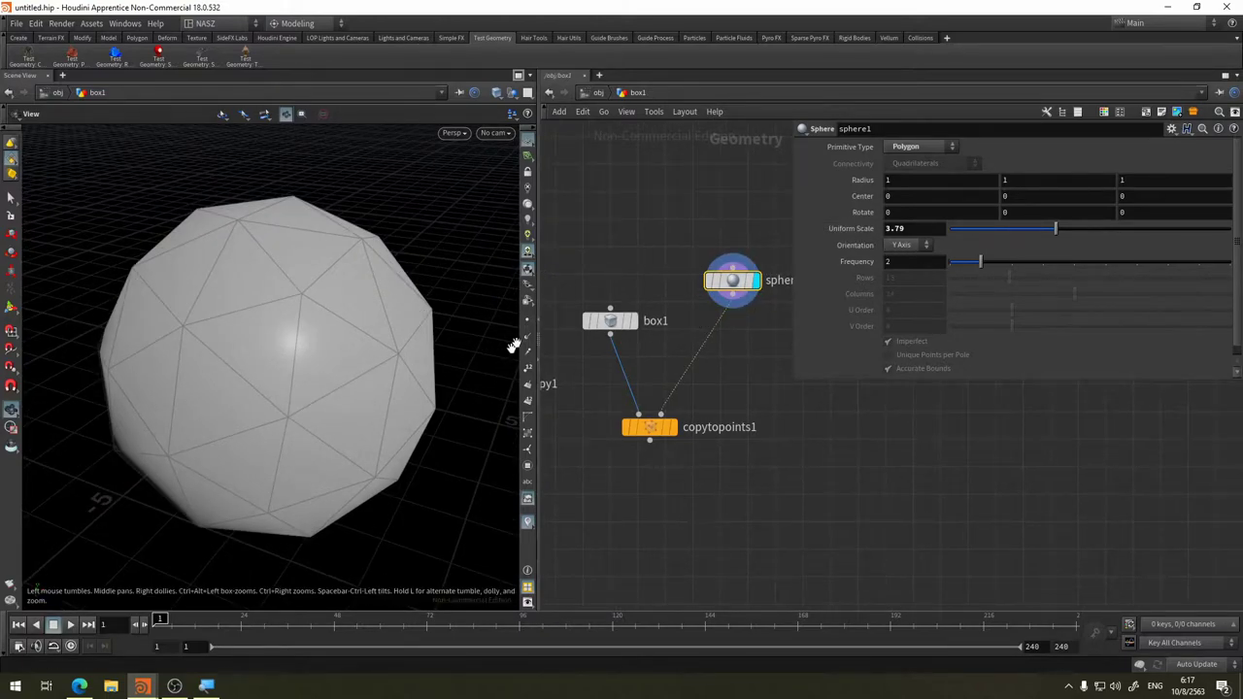
left_click_drag(474, 328, 340, 325)
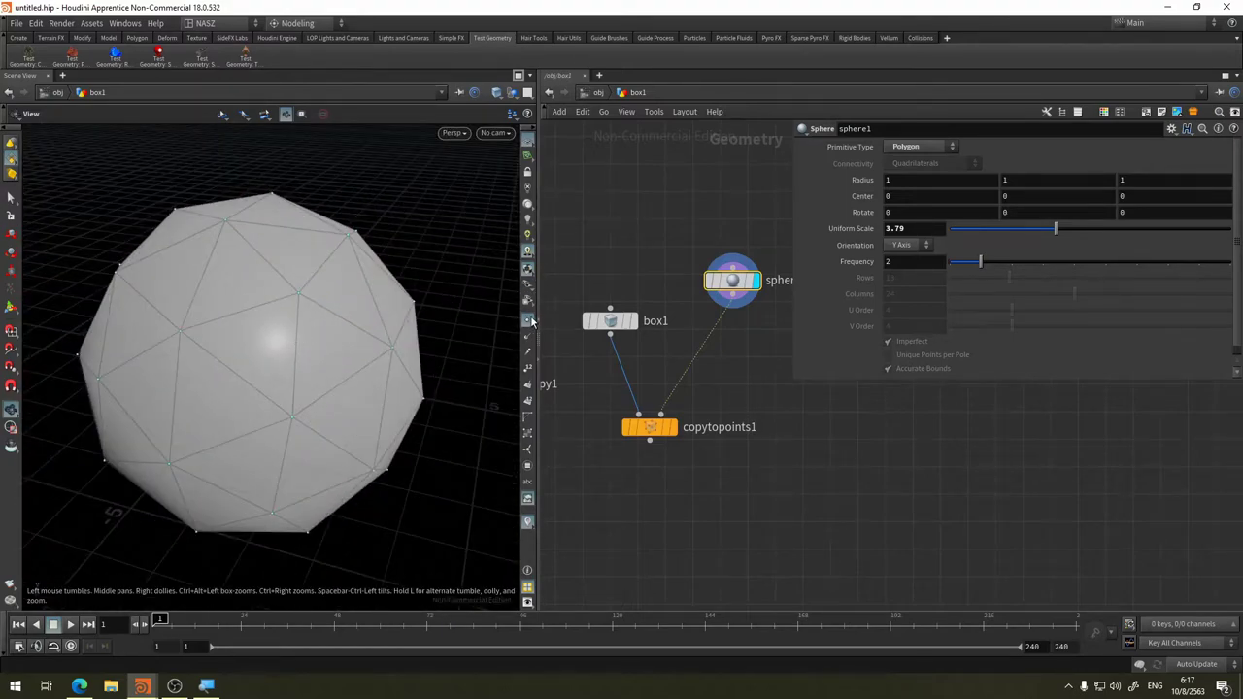
Switch display between copytopoints1 and sphere1, turning on point and normal markers
left_click(678, 437)
left_click(656, 429)
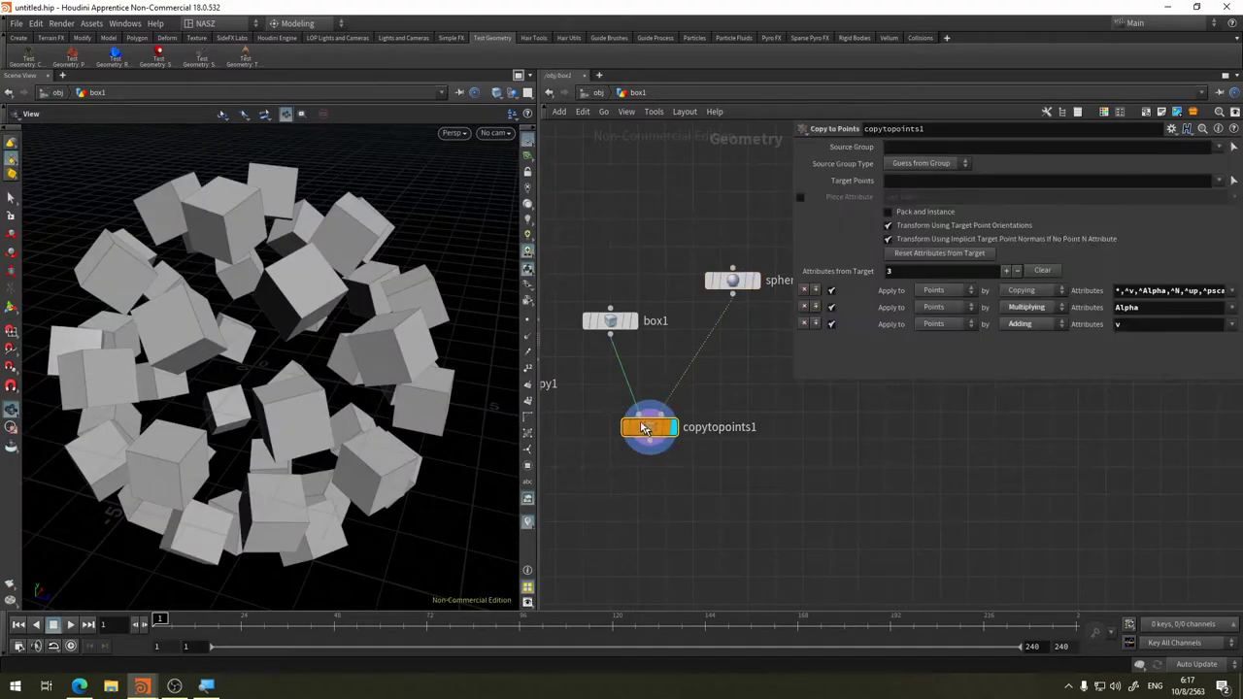
mouse_move(300, 356)
left_mouse_down()
mouse_move(325, 354)
mouse_move(213, 314)
mouse_move(380, 328)
mouse_move(306, 356)
mouse_move(352, 411)
mouse_move(284, 392)
mouse_move(307, 379)
left_mouse_up()
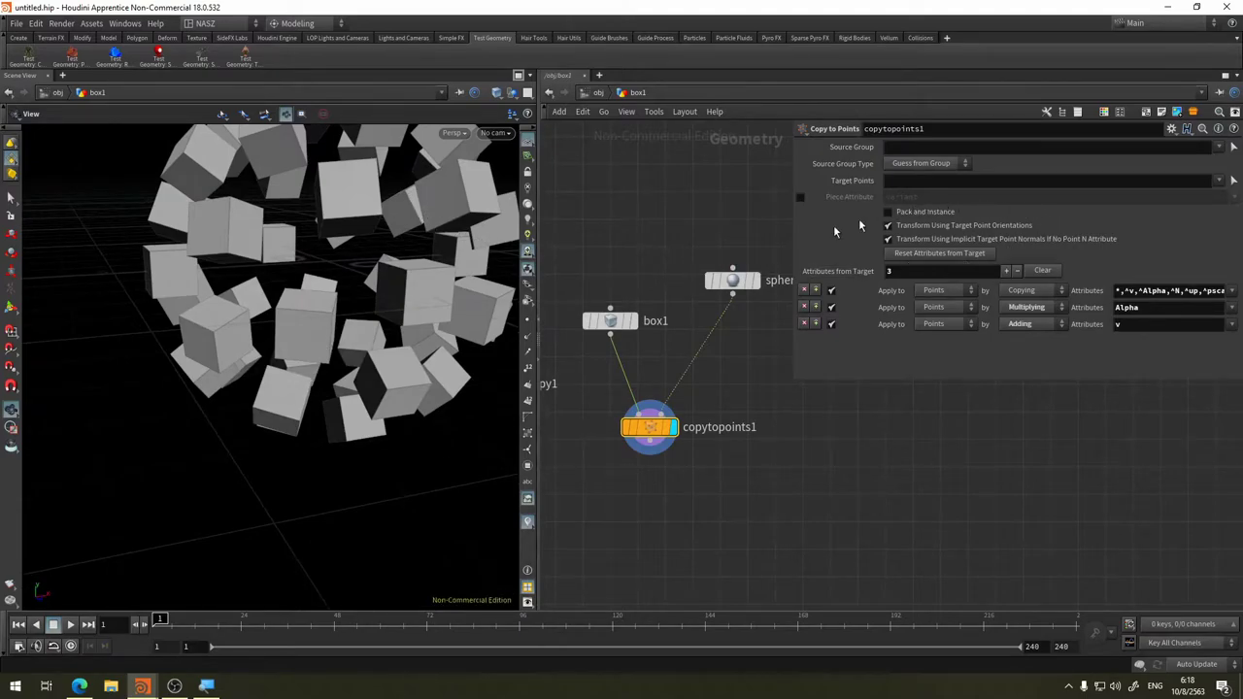
mouse_move(302, 369)
left_mouse_down()
mouse_move(319, 359)
mouse_move(291, 361)
left_mouse_up()
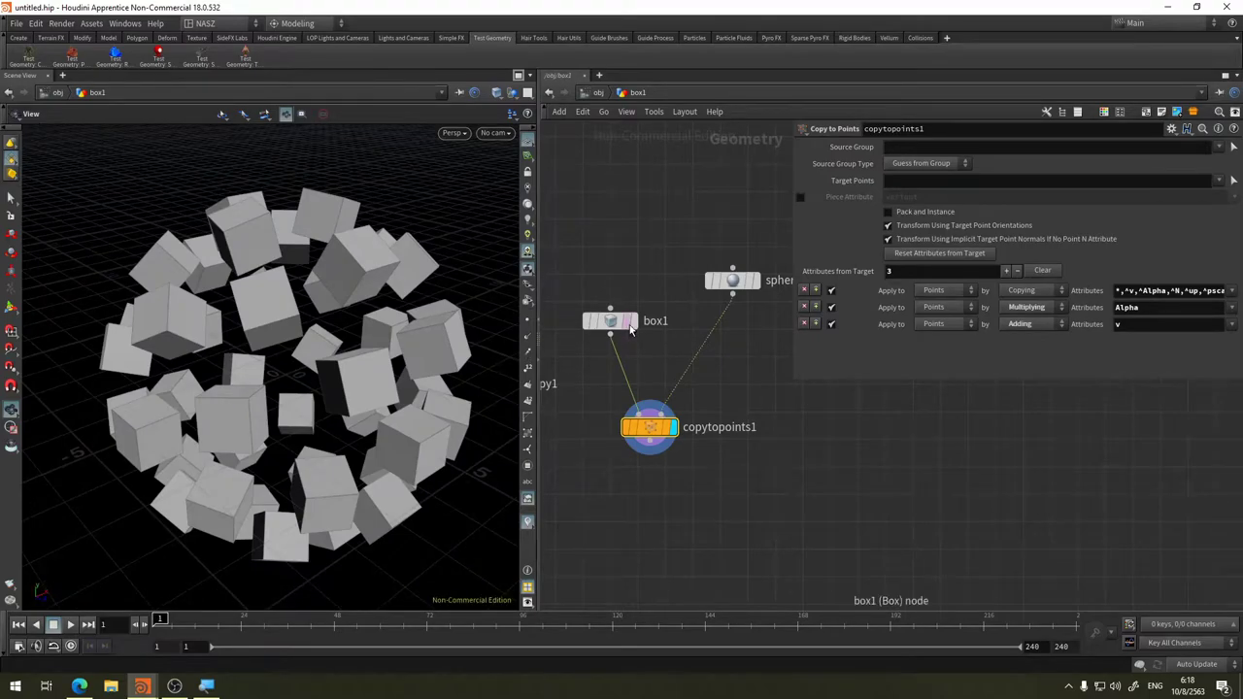
left_click(755, 281)
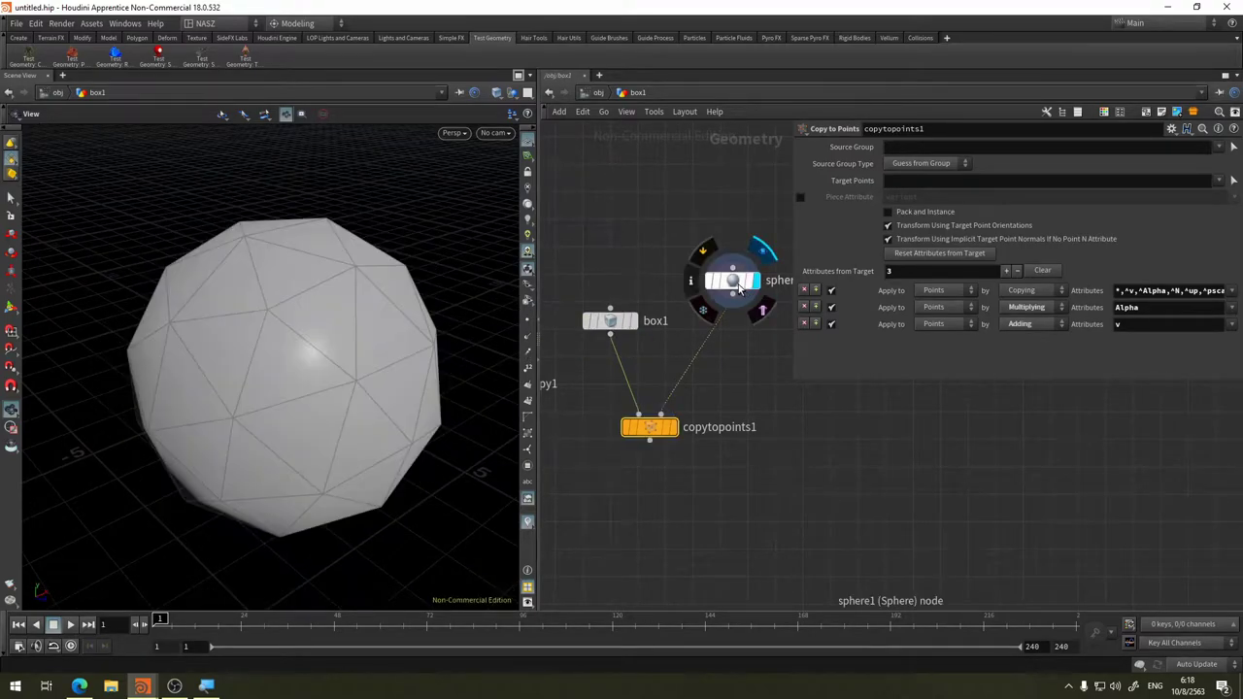
left_click(527, 319)
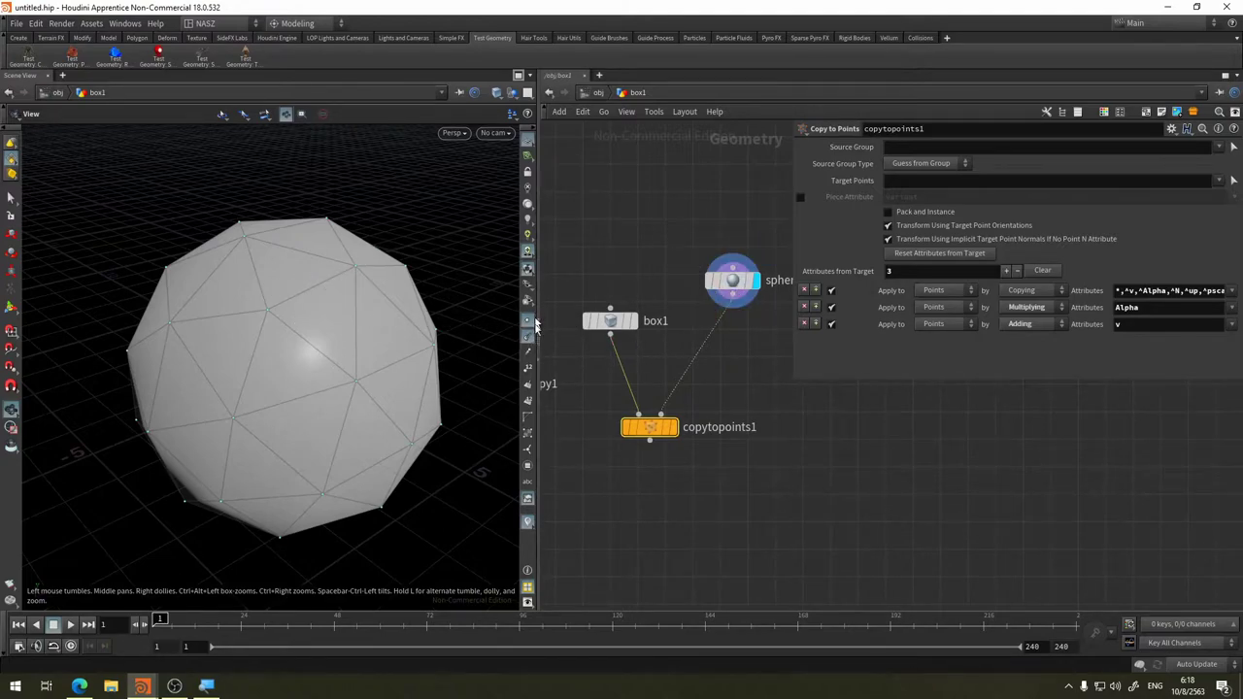
left_click(528, 339)
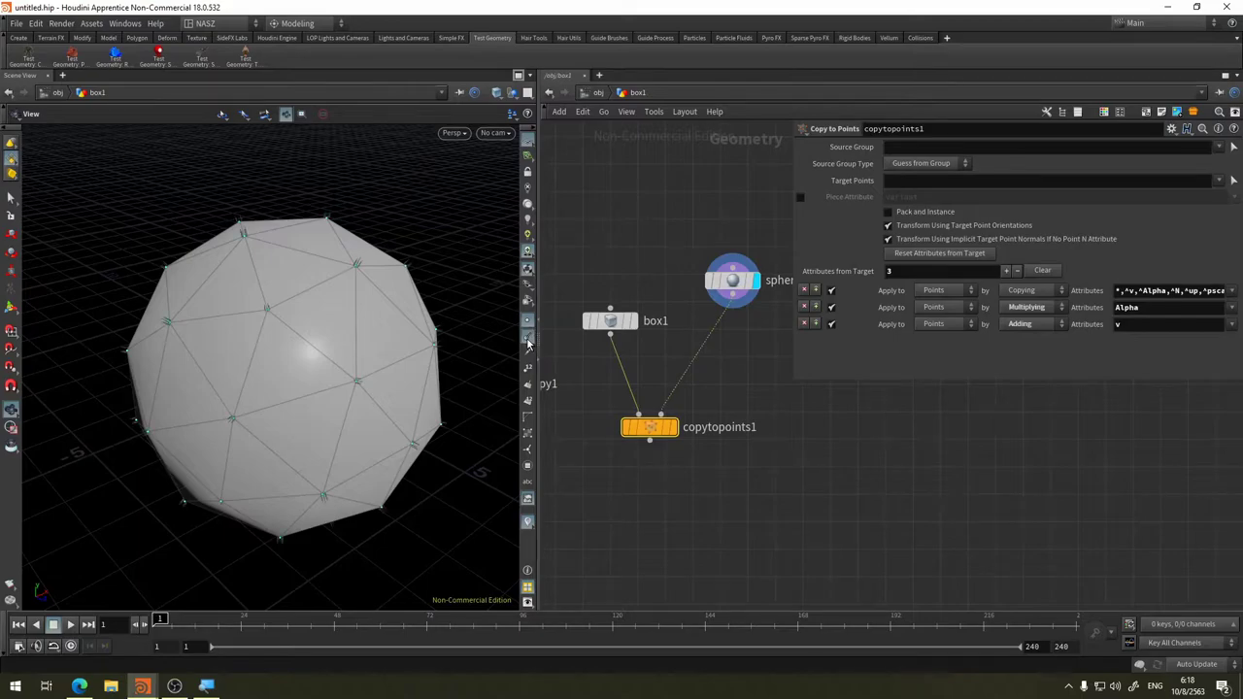
left_click(671, 428)
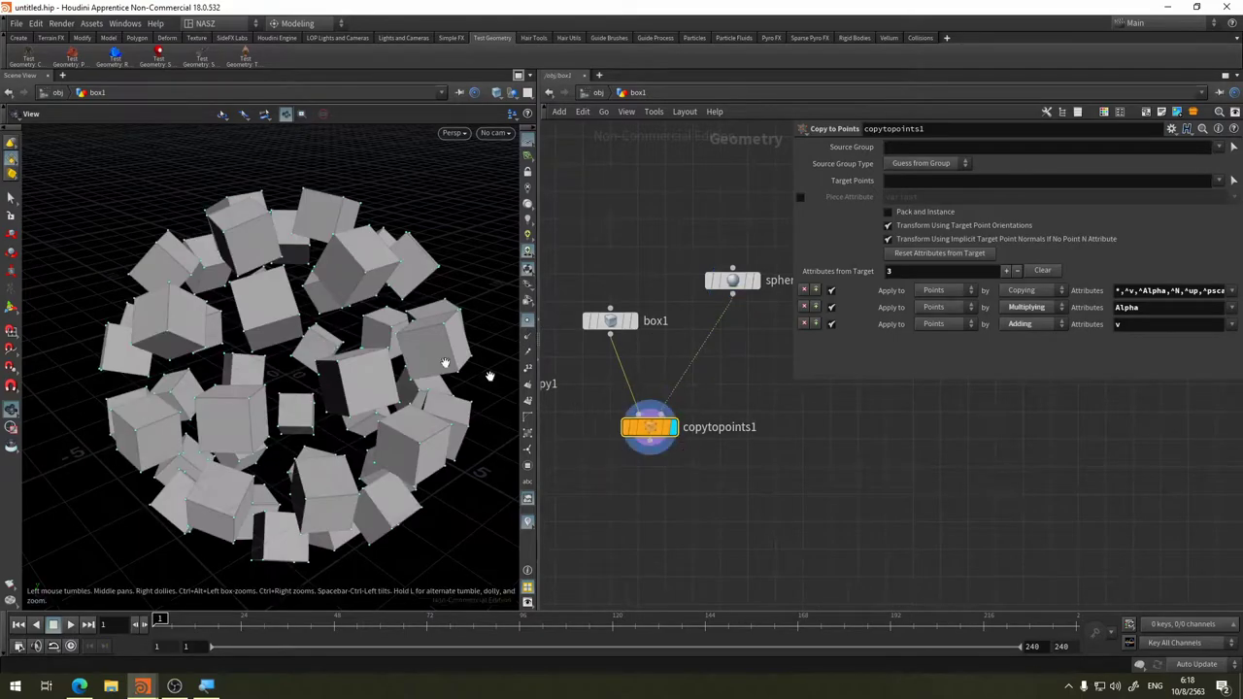
left_click_drag(445, 364, 492, 321)
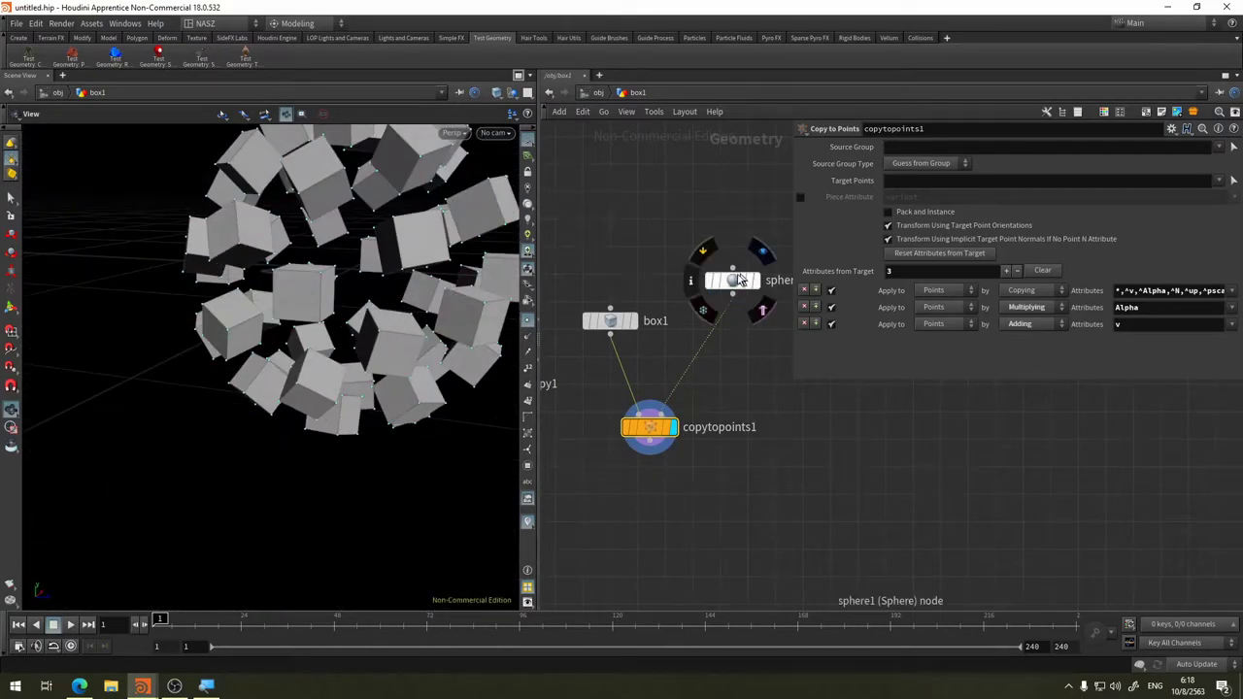
Raise sphere1's Frequency to 5 so boxes cover the sphere densely
left_click(740, 280)
left_click_drag(1010, 262, 1074, 263)
mouse_move(344, 299)
left_mouse_down()
mouse_move(300, 310)
mouse_move(425, 305)
mouse_move(234, 328)
mouse_move(336, 369)
mouse_move(319, 295)
mouse_move(595, 293)
left_mouse_up()
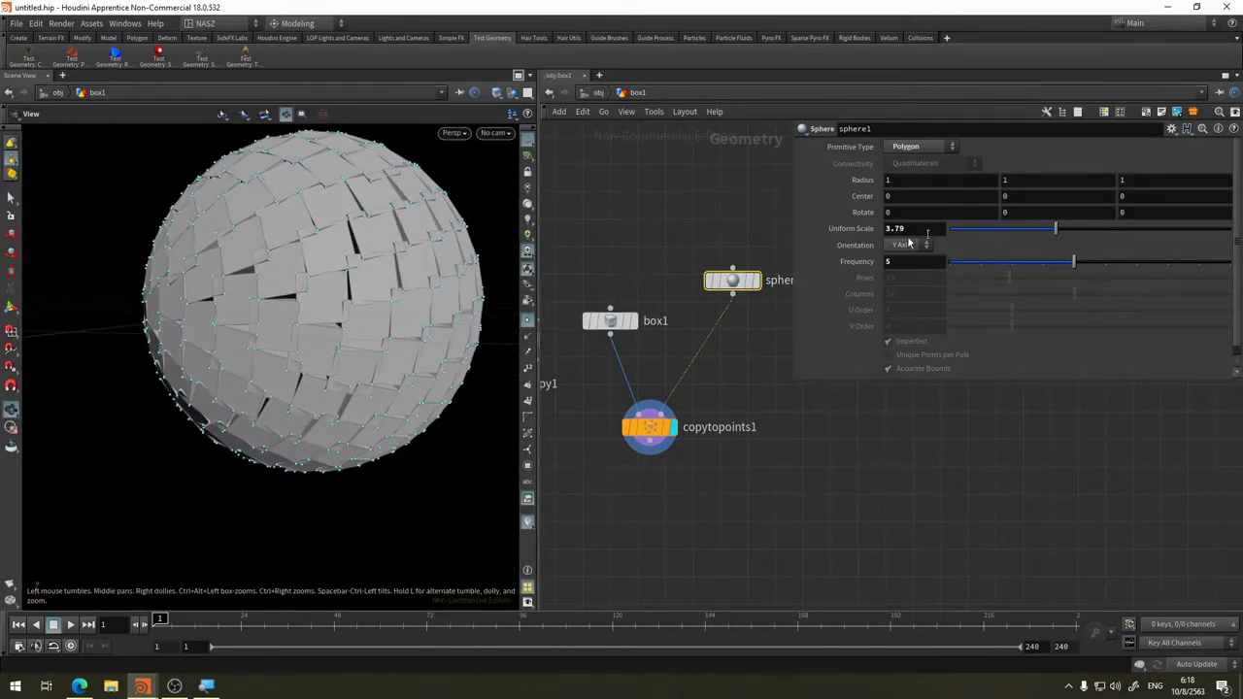
Lower box1's Uniform Scale from 1 to 0.38, separating the cubes on the sphere
left_click(941, 151)
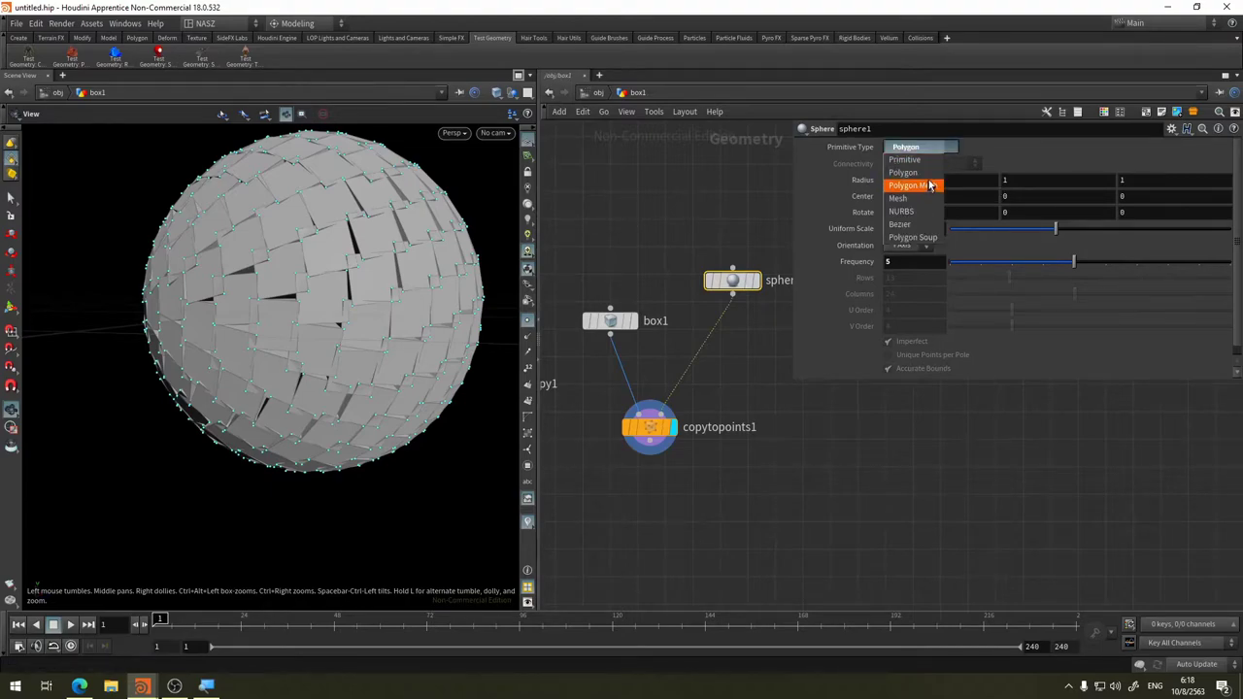
left_click(989, 260)
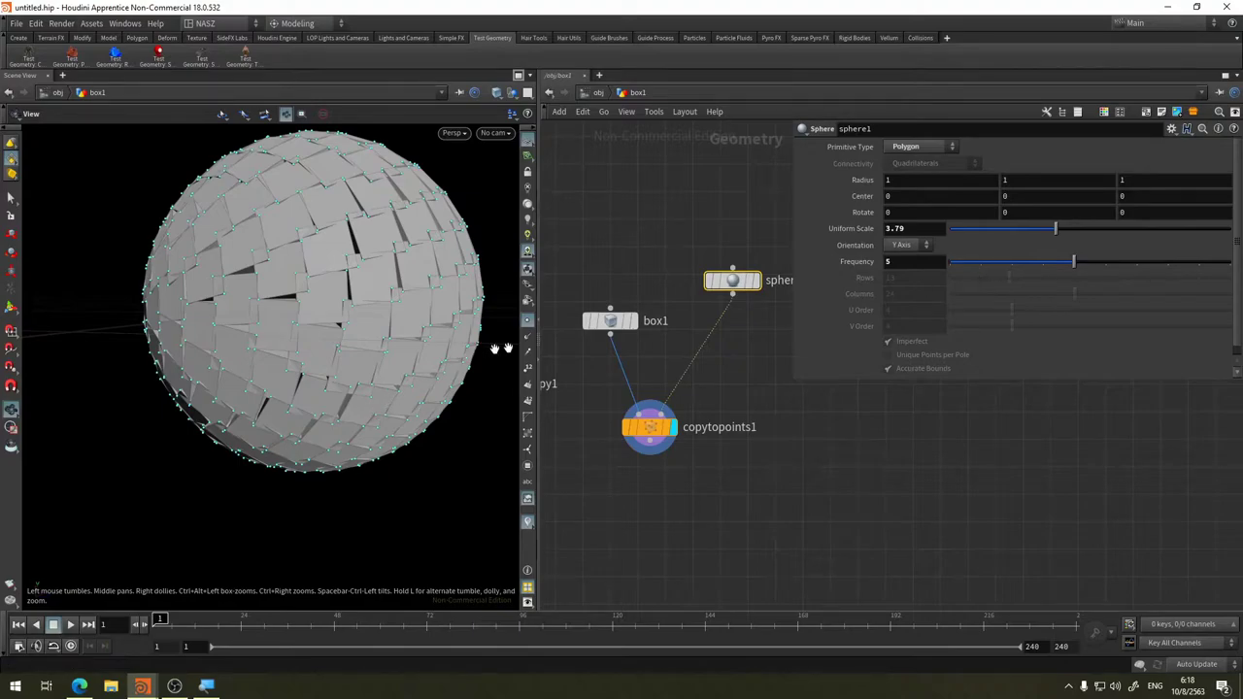
left_click(610, 320)
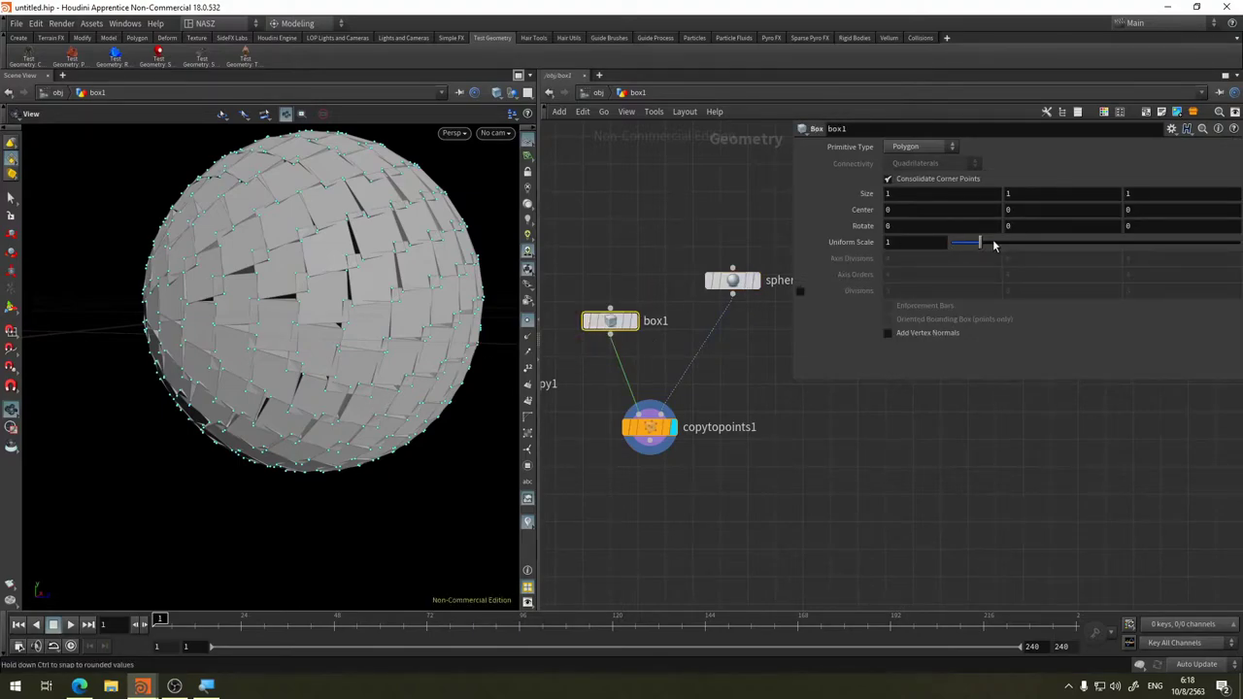
left_click_drag(980, 243, 963, 249)
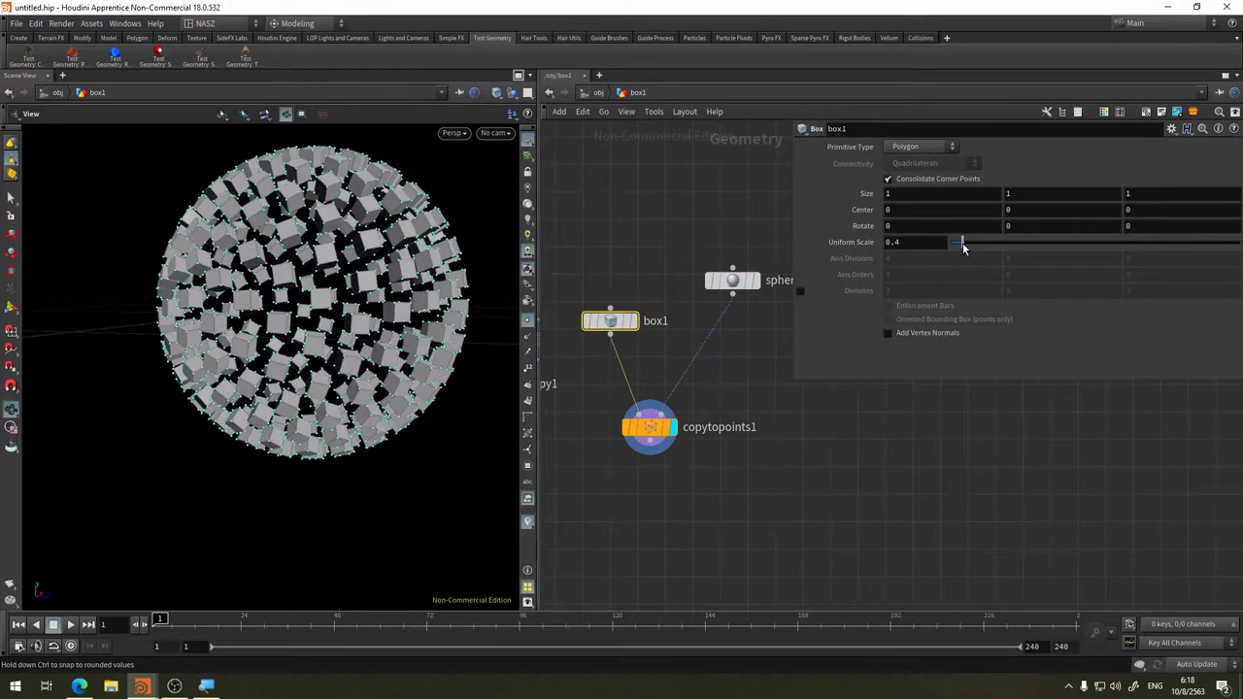
mouse_move(320, 256)
left_mouse_down()
mouse_move(361, 288)
mouse_move(338, 358)
mouse_move(350, 351)
left_mouse_up()
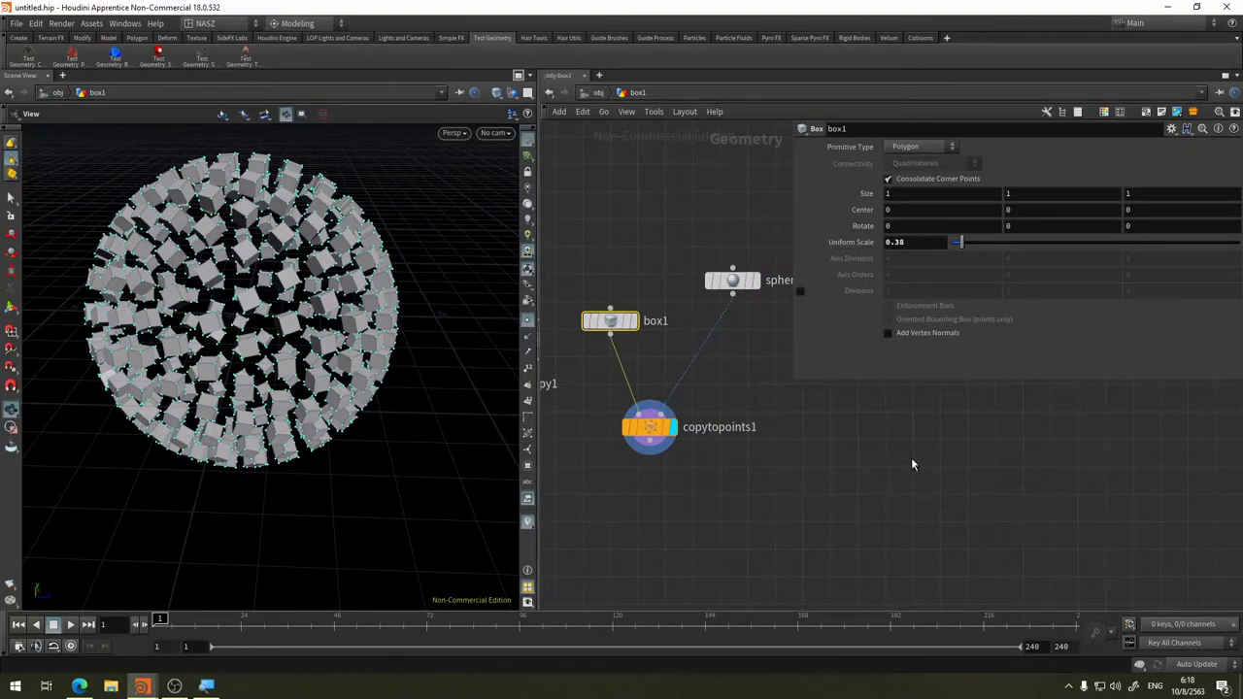
left_click(748, 310)
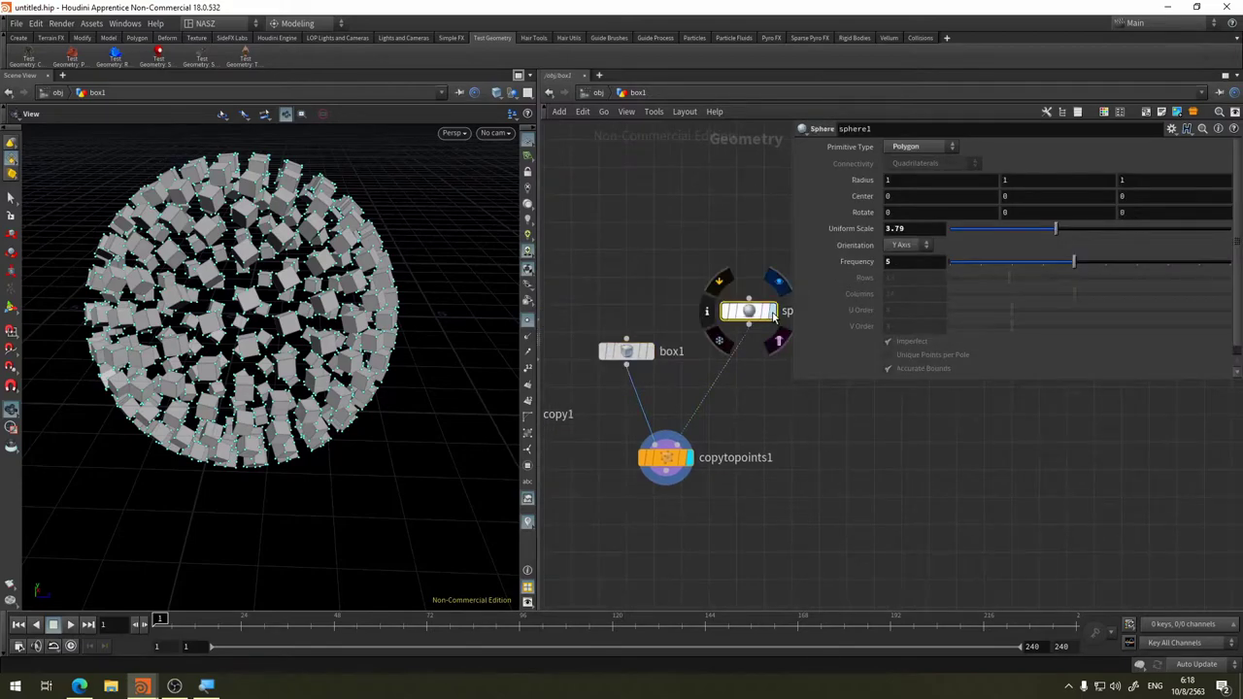
Insert a Mountain node on sphere1's wire and set its Height to about 3
left_click(774, 314)
left_click_drag(748, 311, 687, 204)
key("Tab")
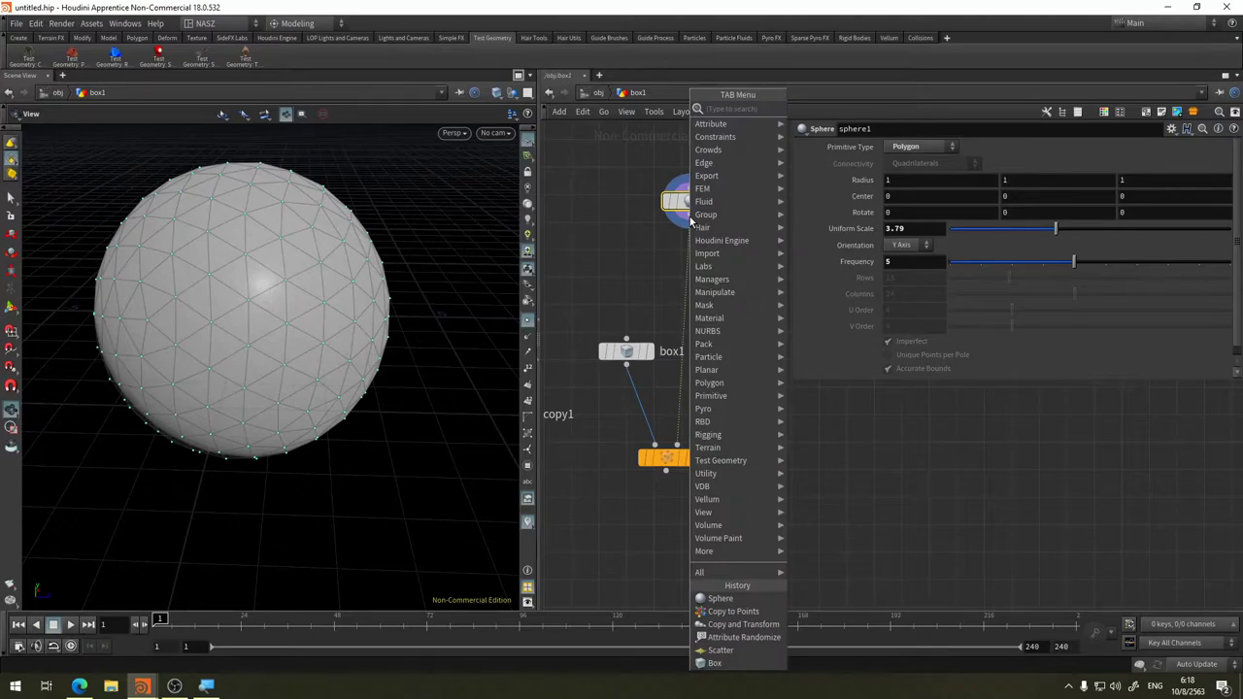
type("m")
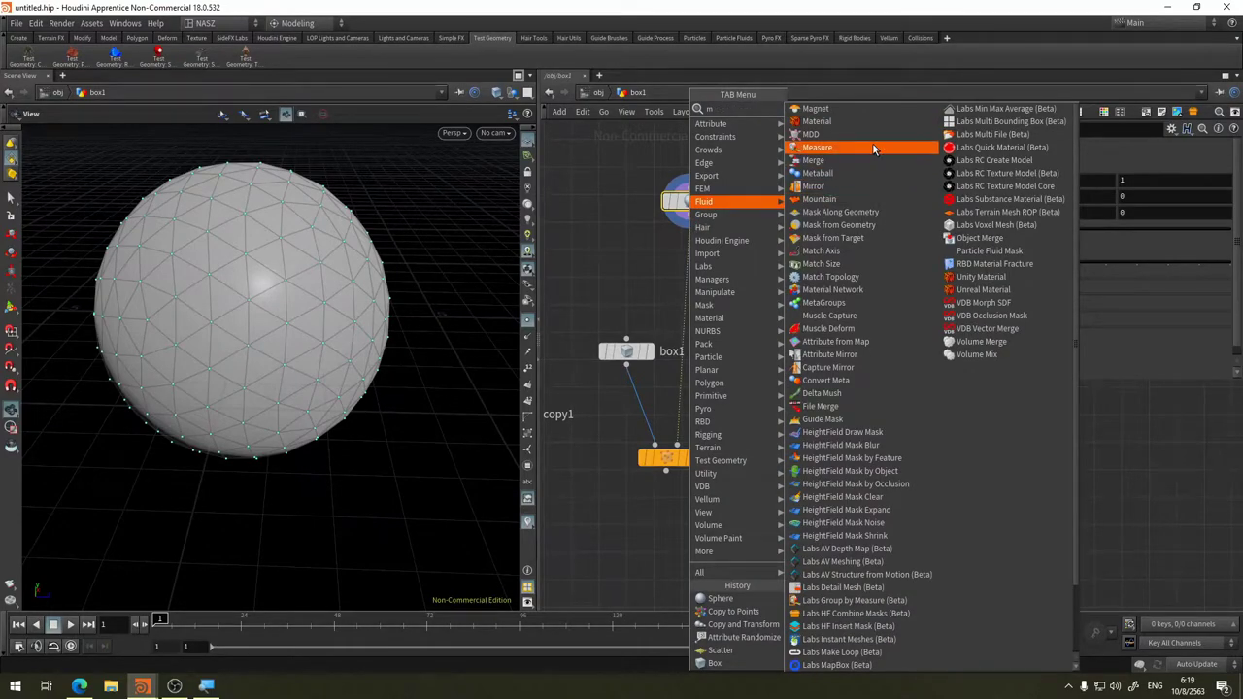
left_click(872, 143)
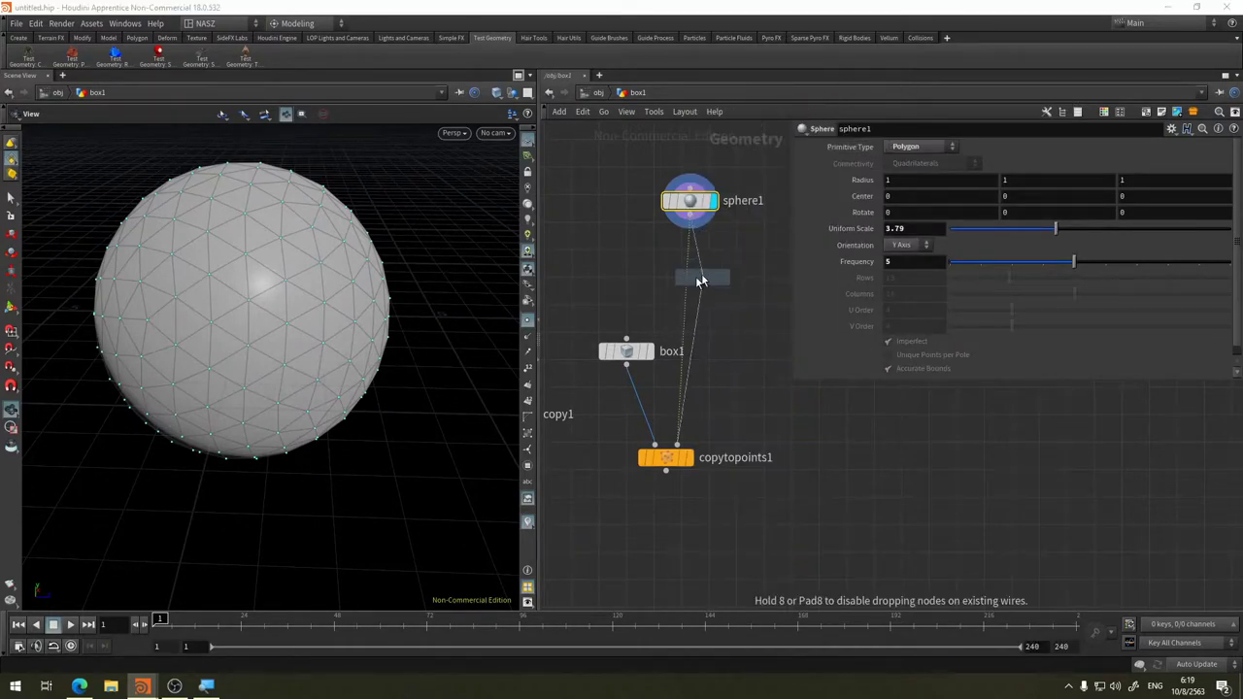
left_click(704, 283)
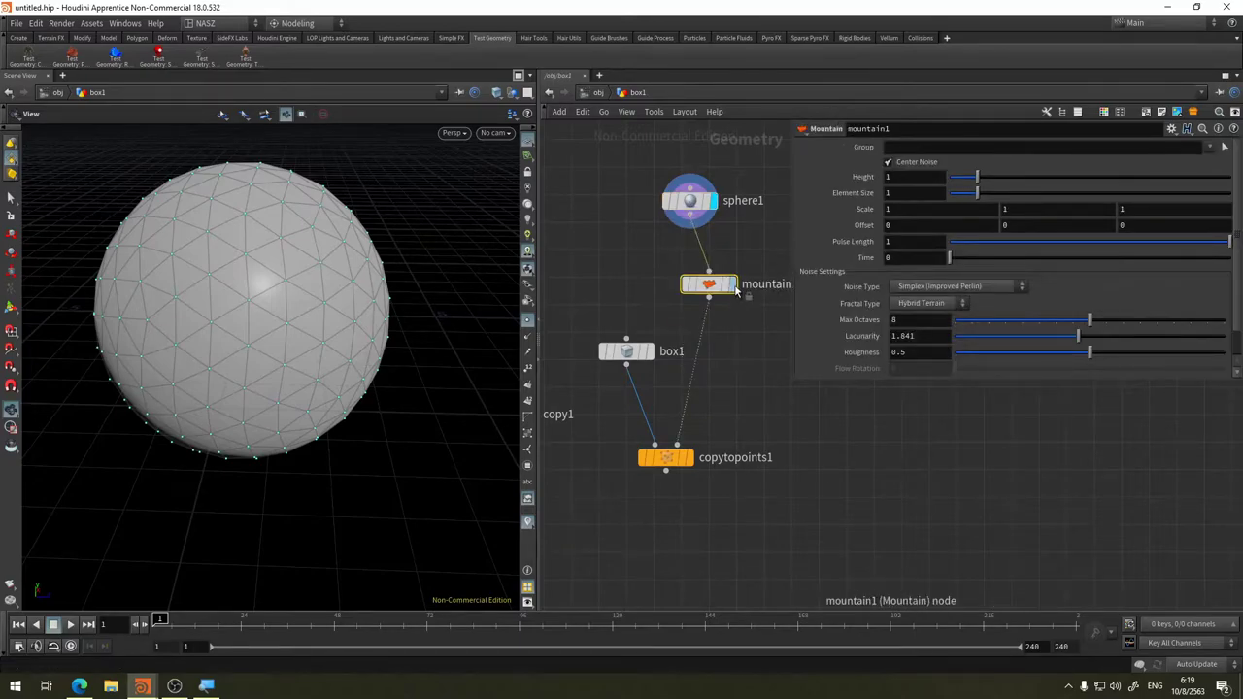
left_click(731, 290)
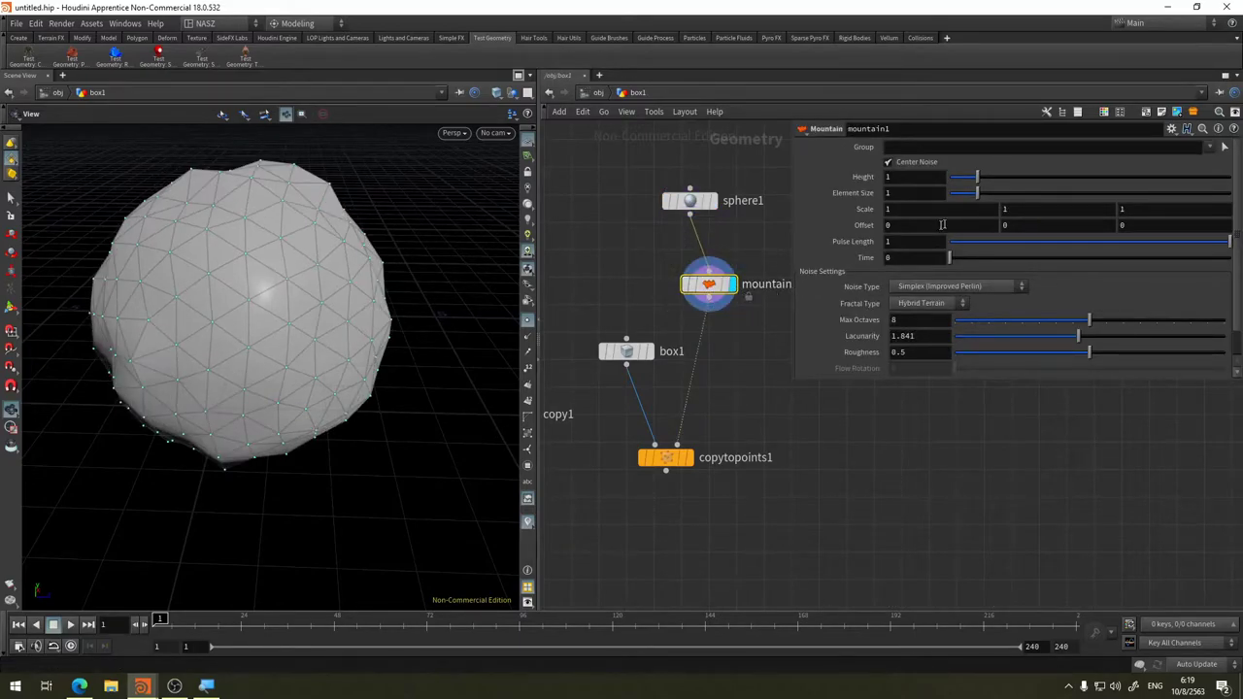
left_click_drag(978, 178, 1028, 178)
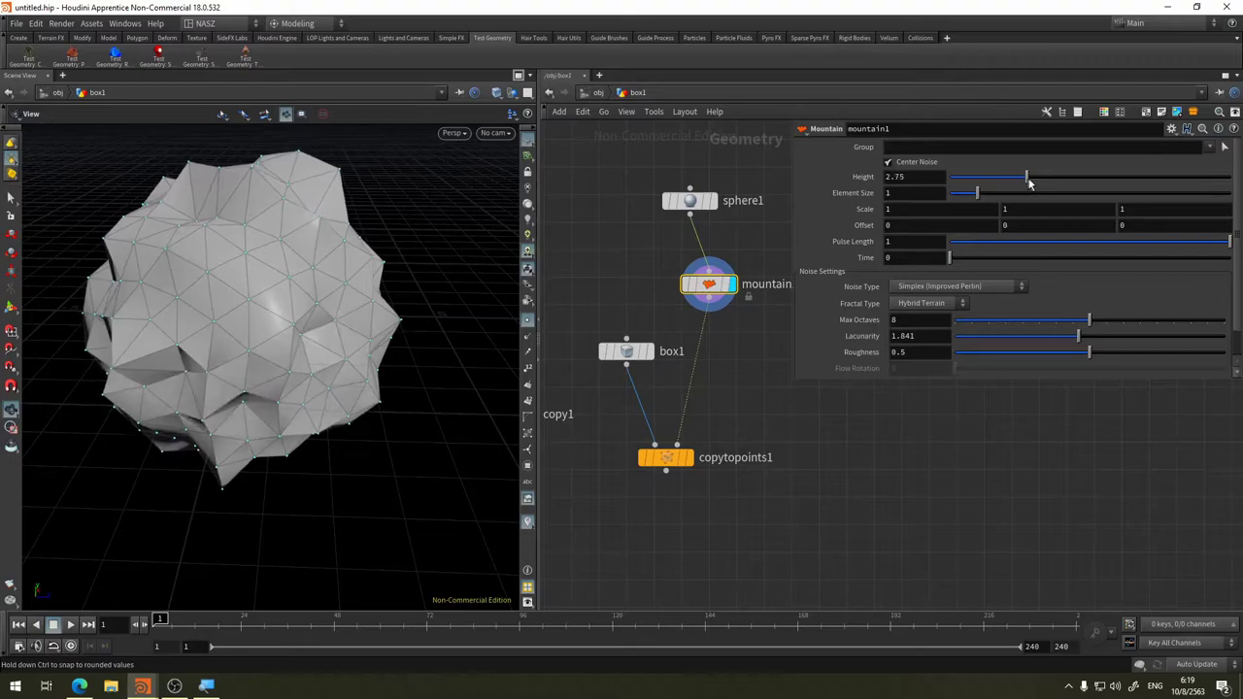
Raise sphere1's Frequency to 9 and display copytopoints1's scattered cube cloud
left_click(690, 206)
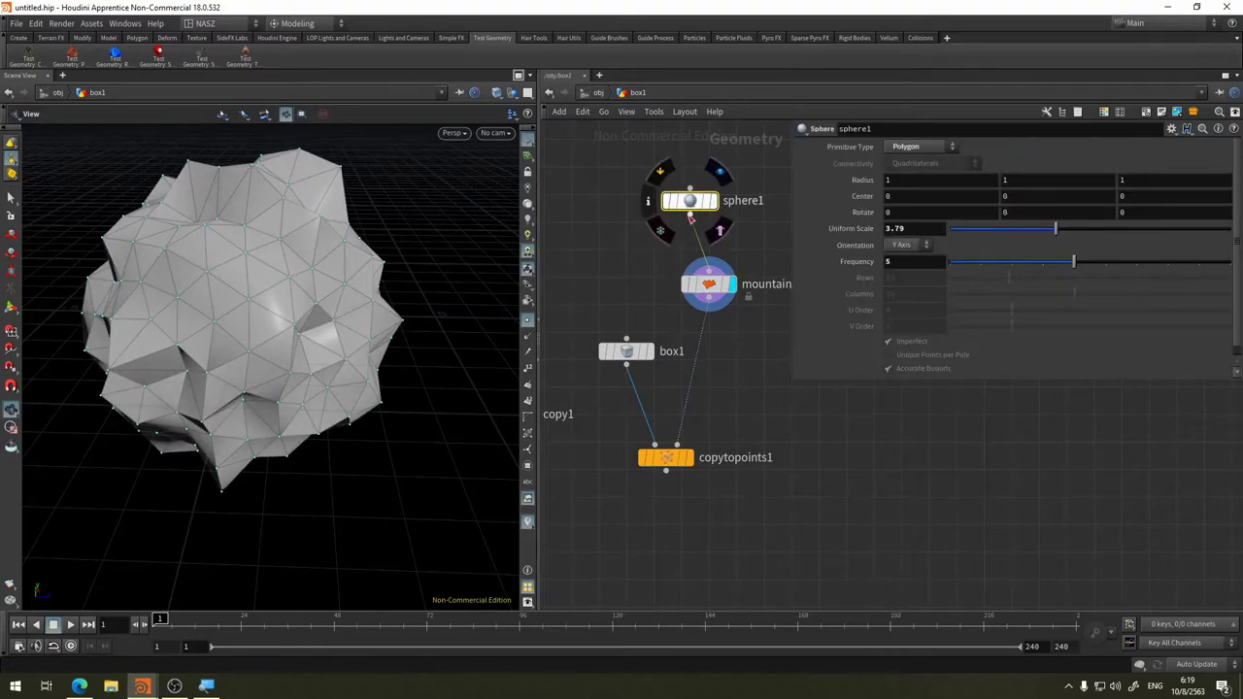
left_click_drag(1110, 264, 1199, 264)
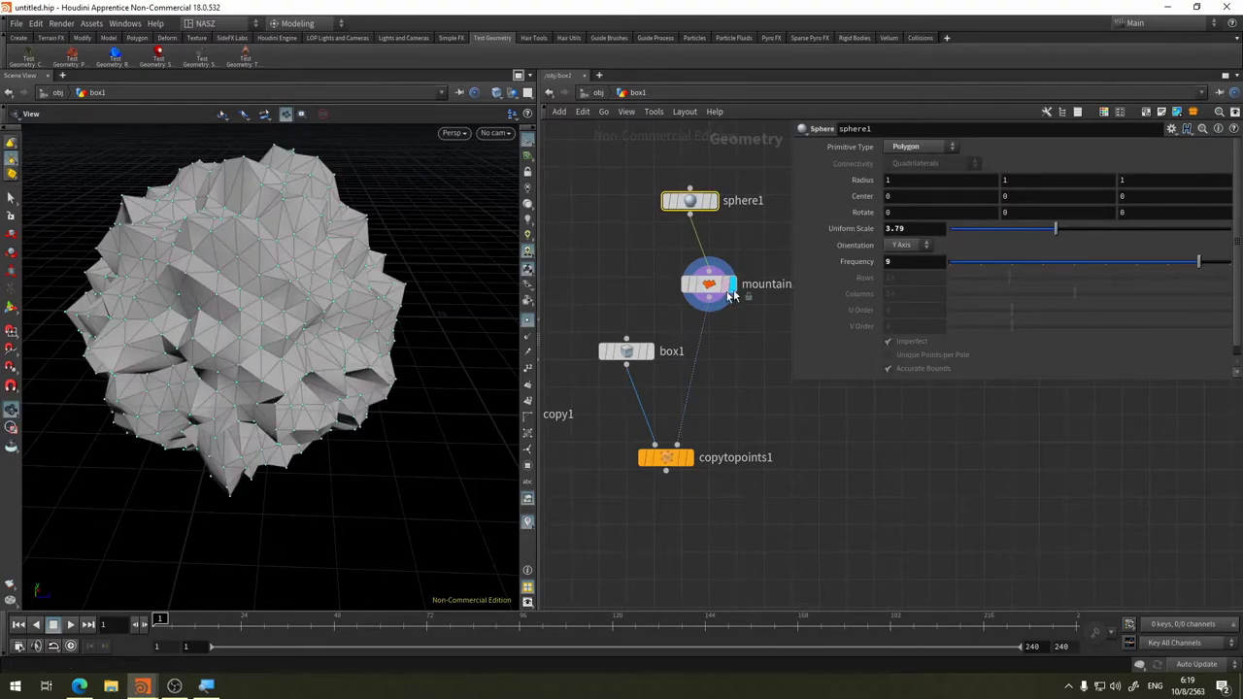
left_click(724, 286)
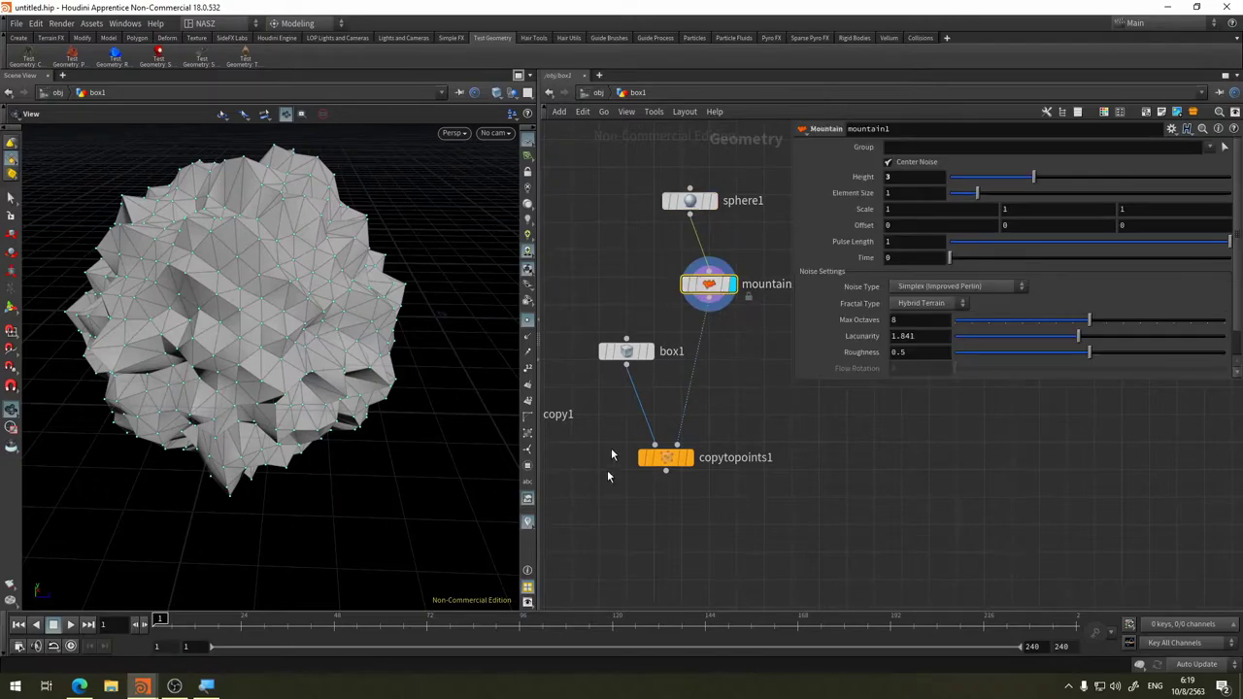
left_click(692, 466)
left_click(663, 459)
left_click_drag(251, 321, 339, 269)
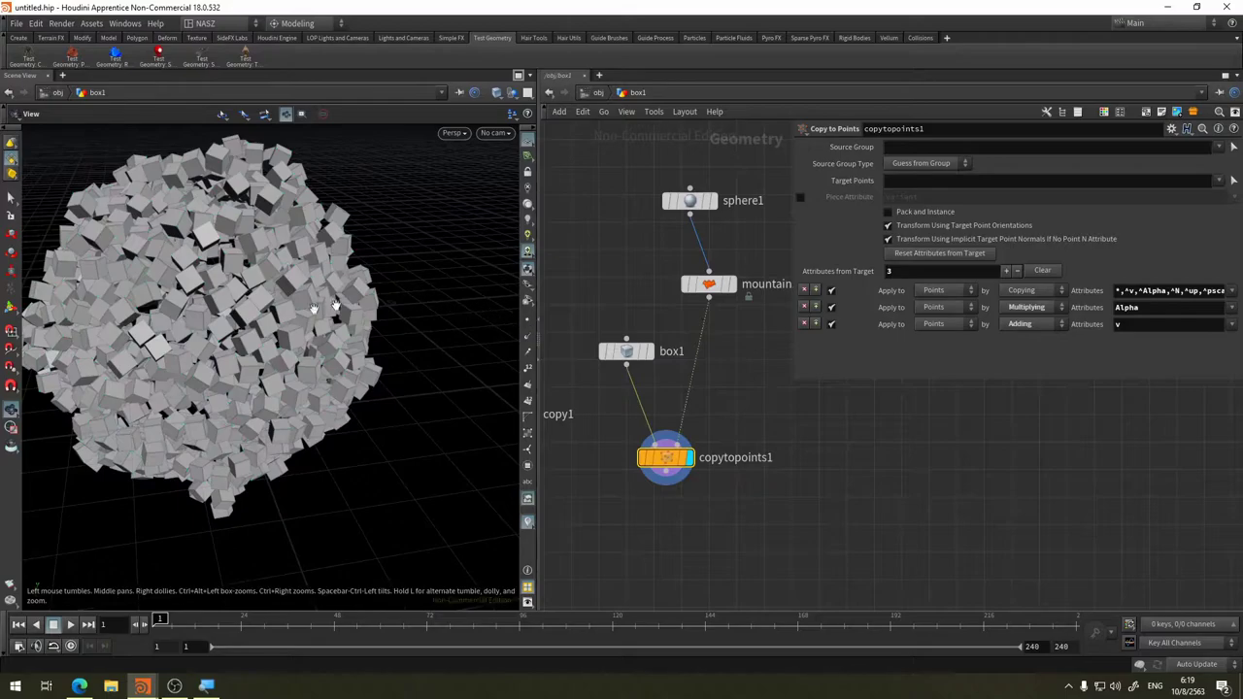
Frame the cube cloud and enable Pack and Instance on copytopoints1, checking its stats
left_click_drag(456, 330, 337, 331)
key("h")
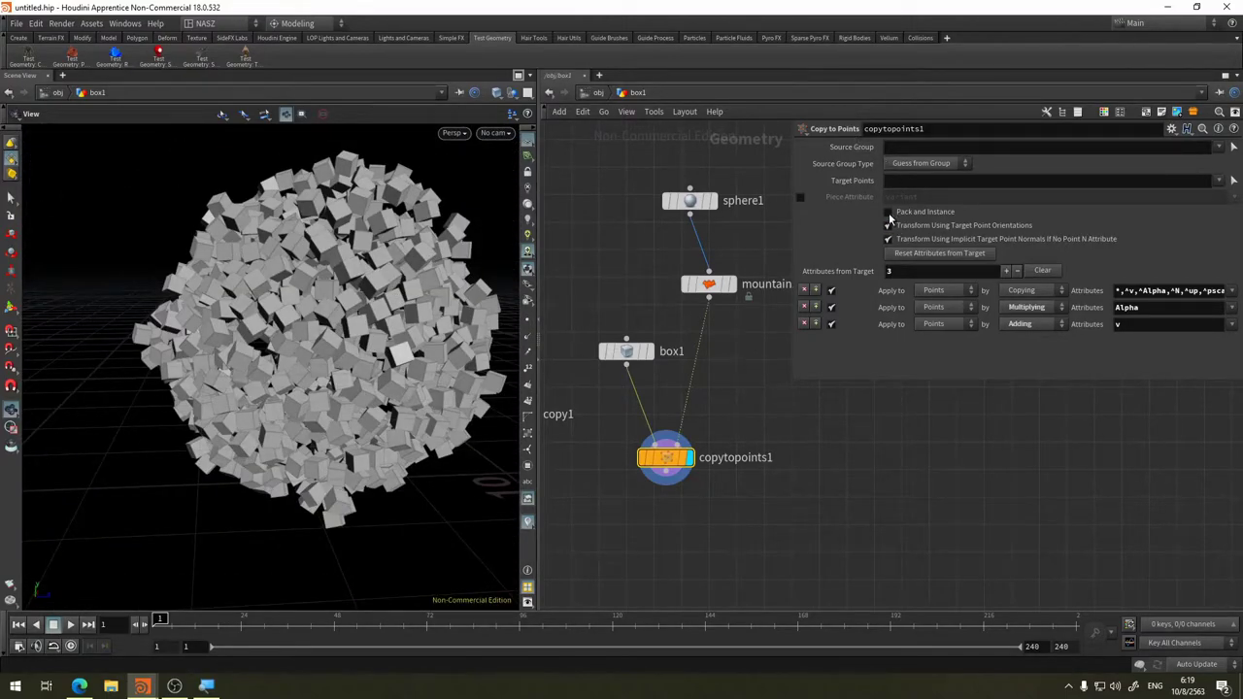
middle_click(664, 463)
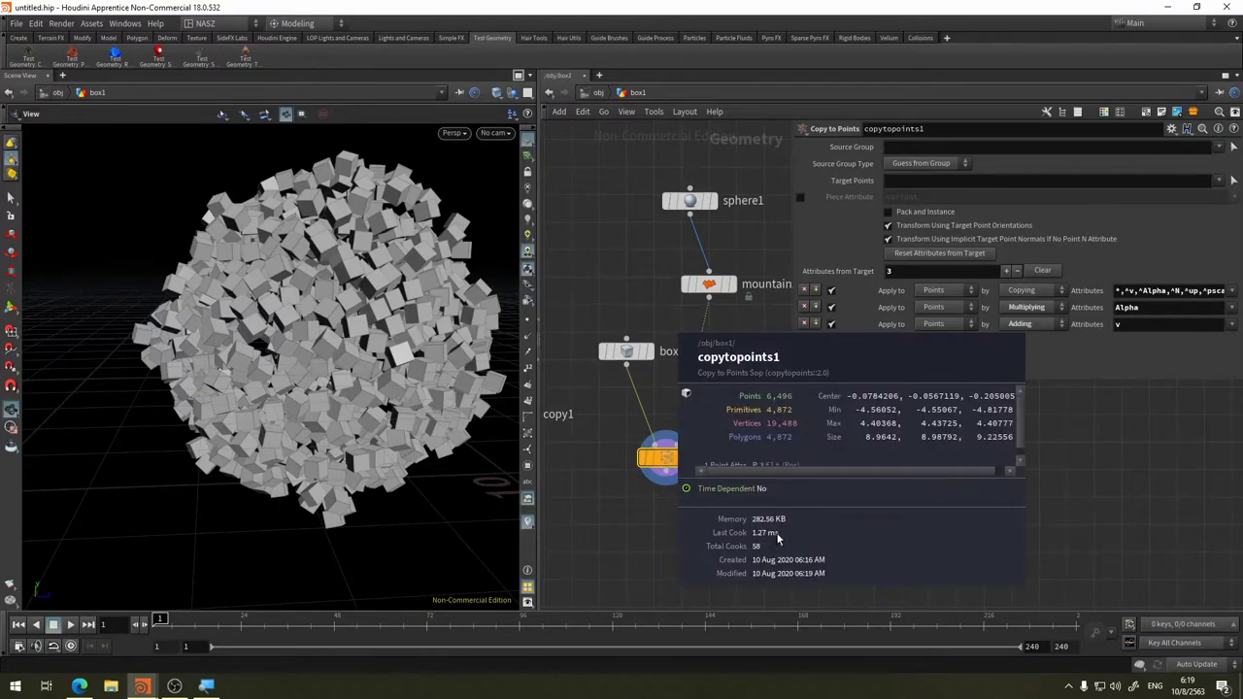
left_click(887, 213)
middle_click(667, 460)
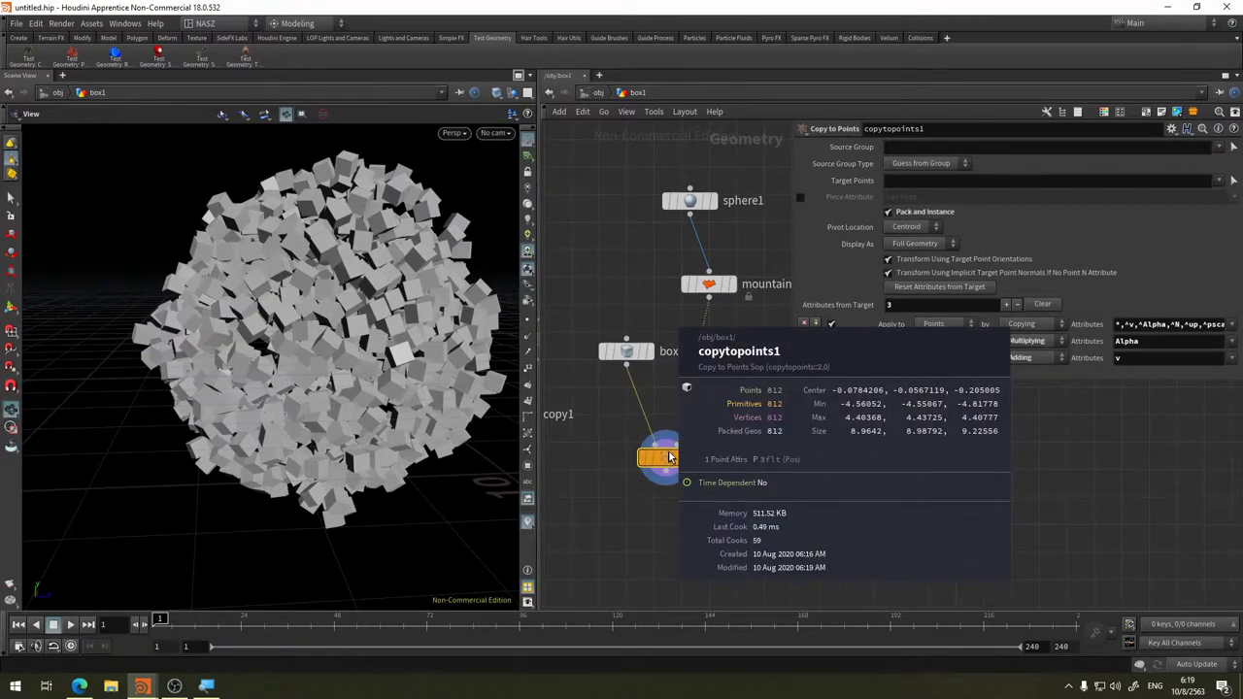
Compare stats with packing off, then re-enable it for 812 packed cube instances
left_click(887, 213)
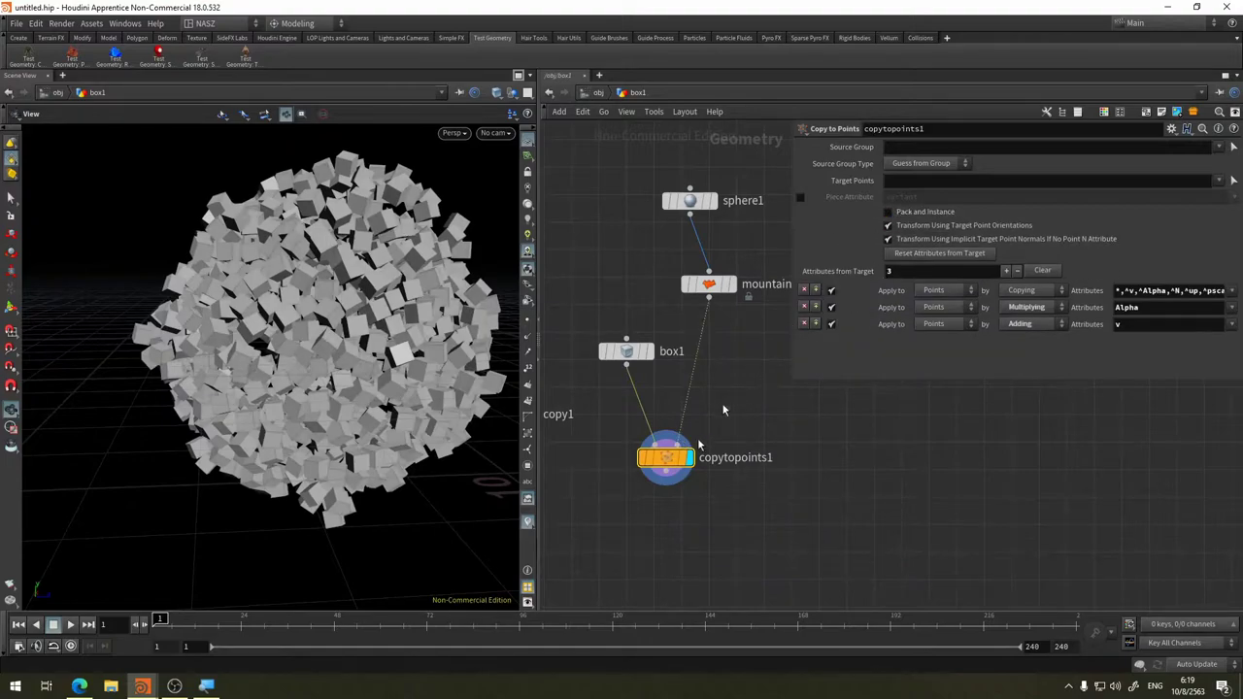
middle_click(664, 464)
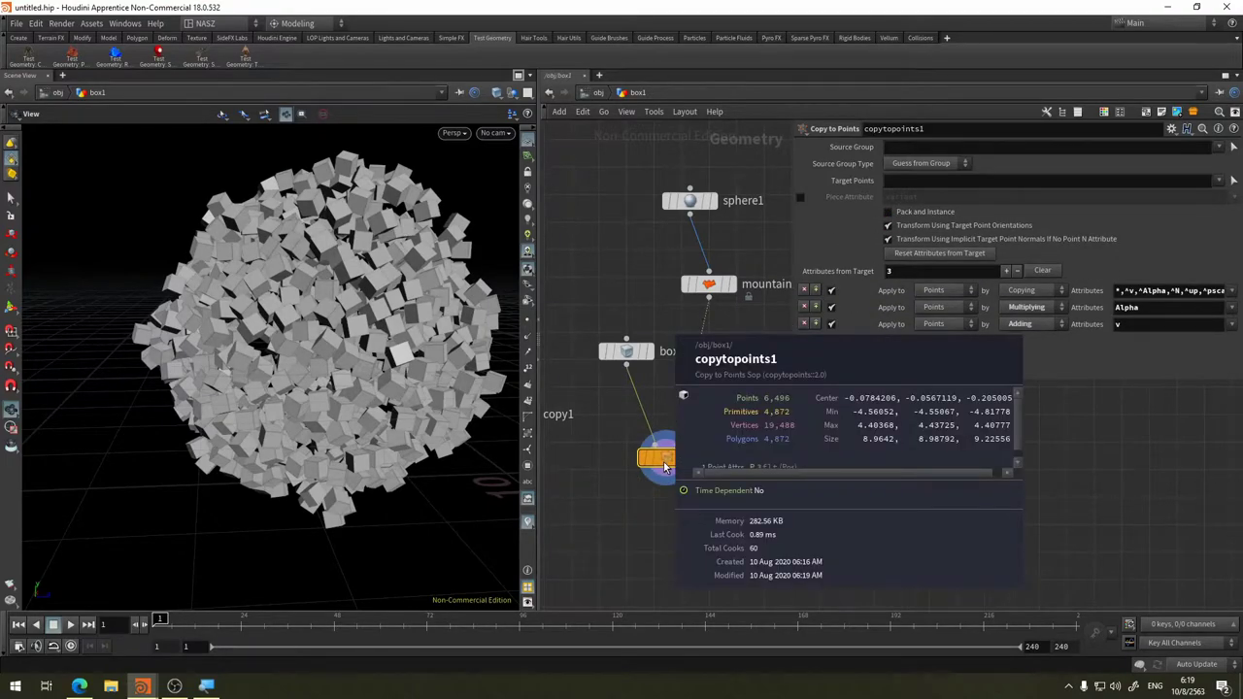
middle_click(666, 465)
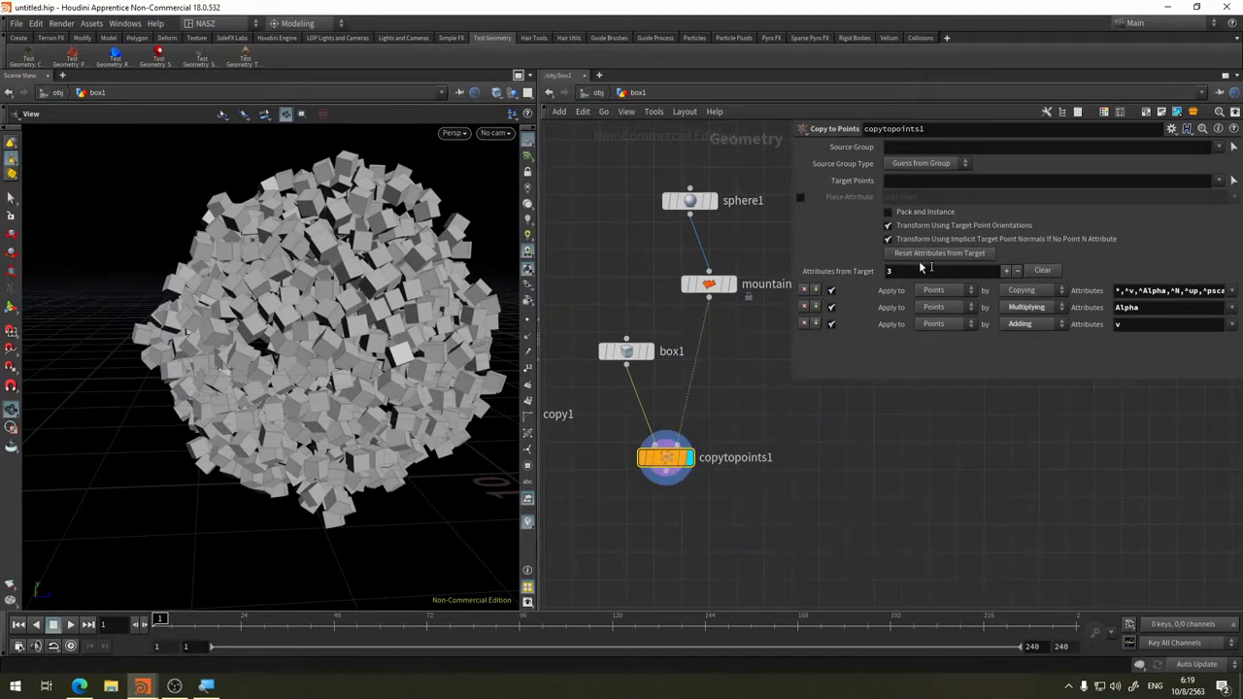
left_click(887, 212)
middle_click(665, 465)
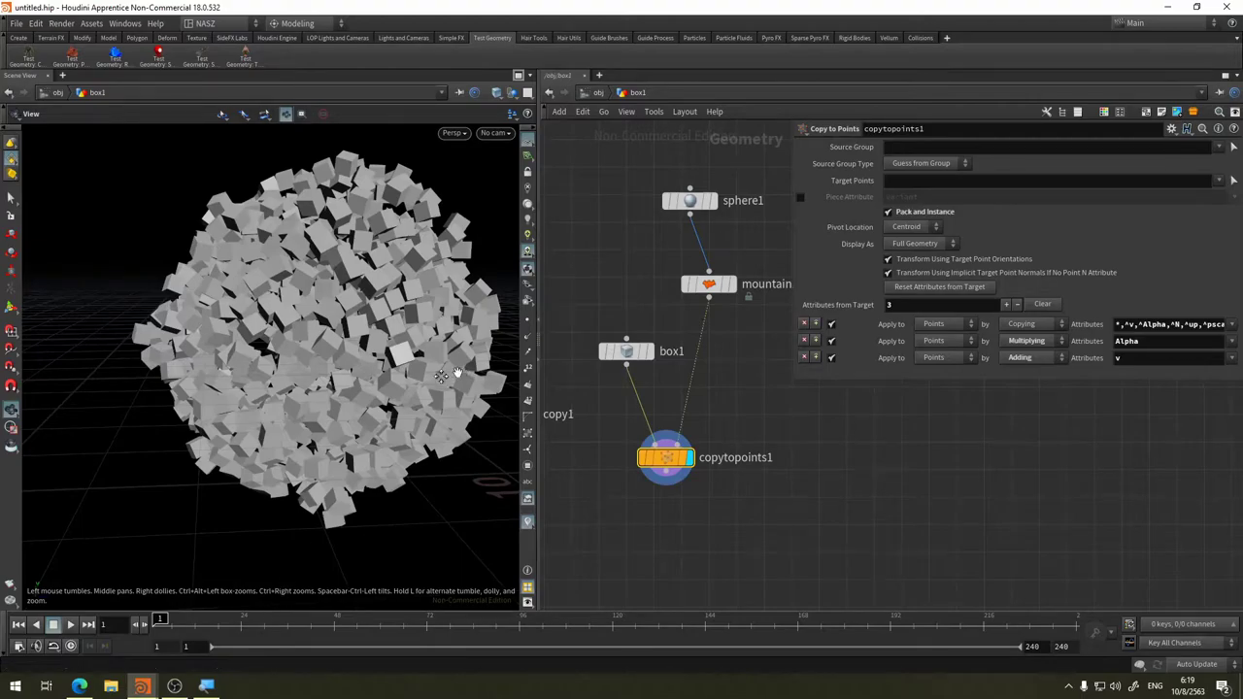
middle_click_drag(441, 377, 357, 398)
left_click_drag(357, 399, 459, 362)
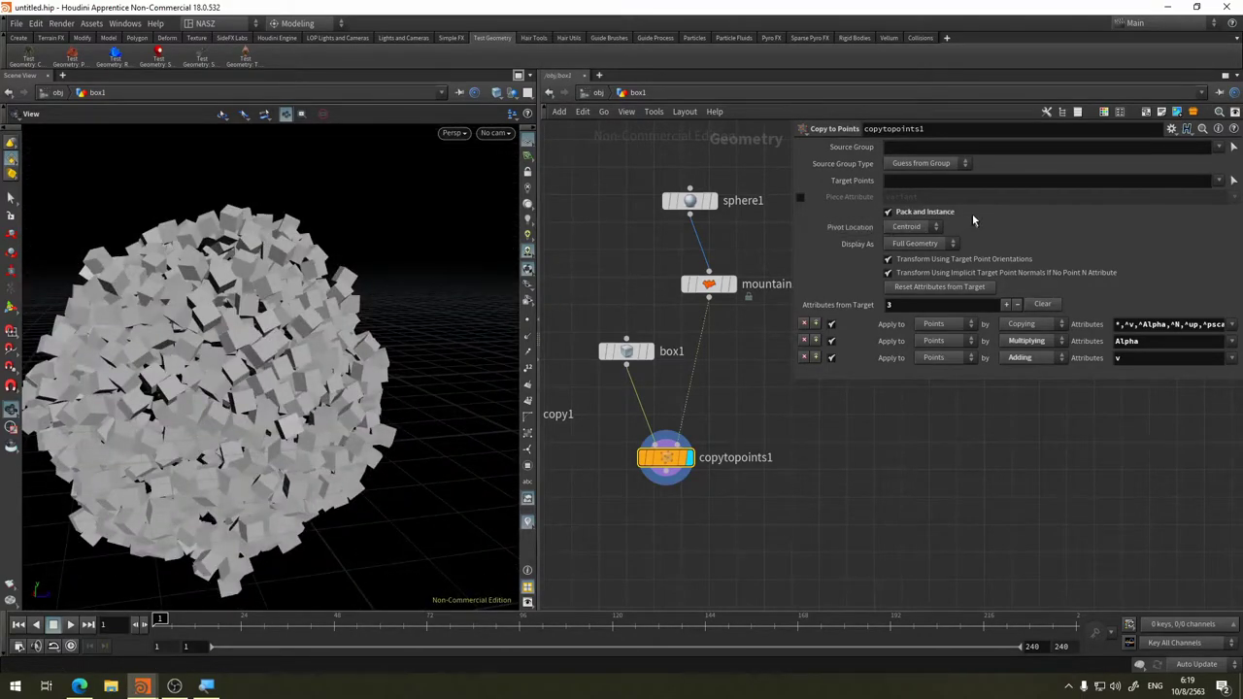
left_click_drag(330, 423, 756, 233)
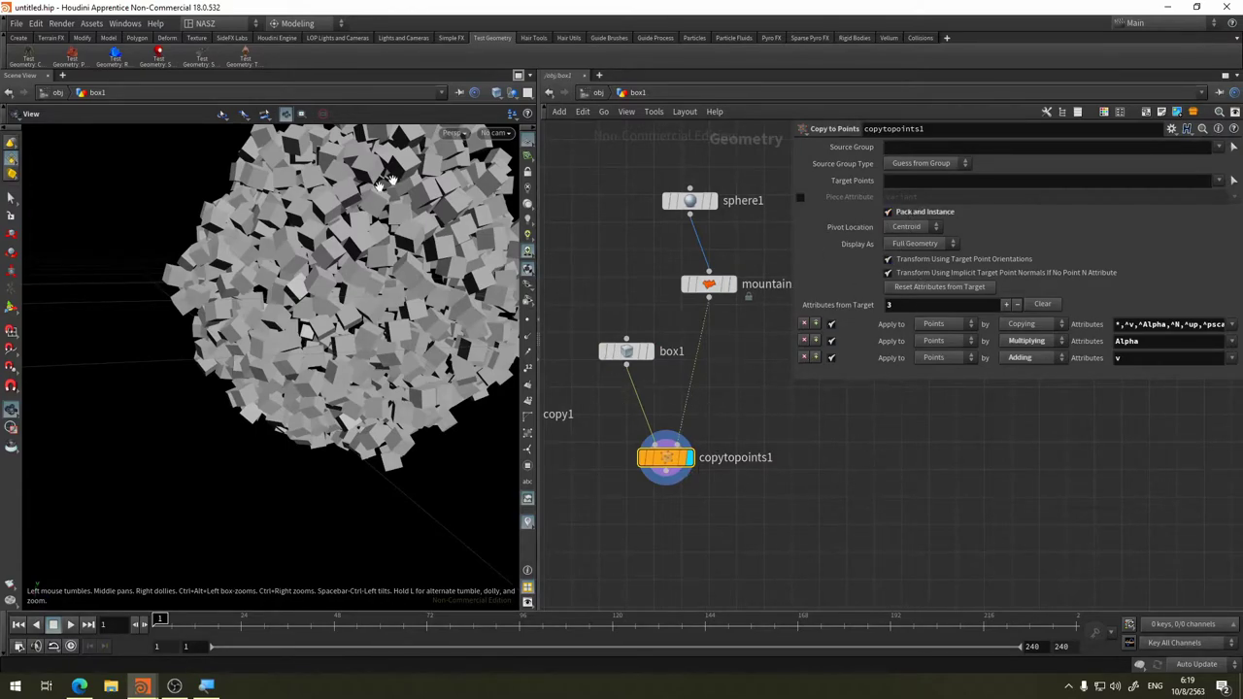
mouse_move(371, 243)
left_mouse_down()
mouse_move(405, 332)
mouse_move(444, 369)
left_mouse_up()
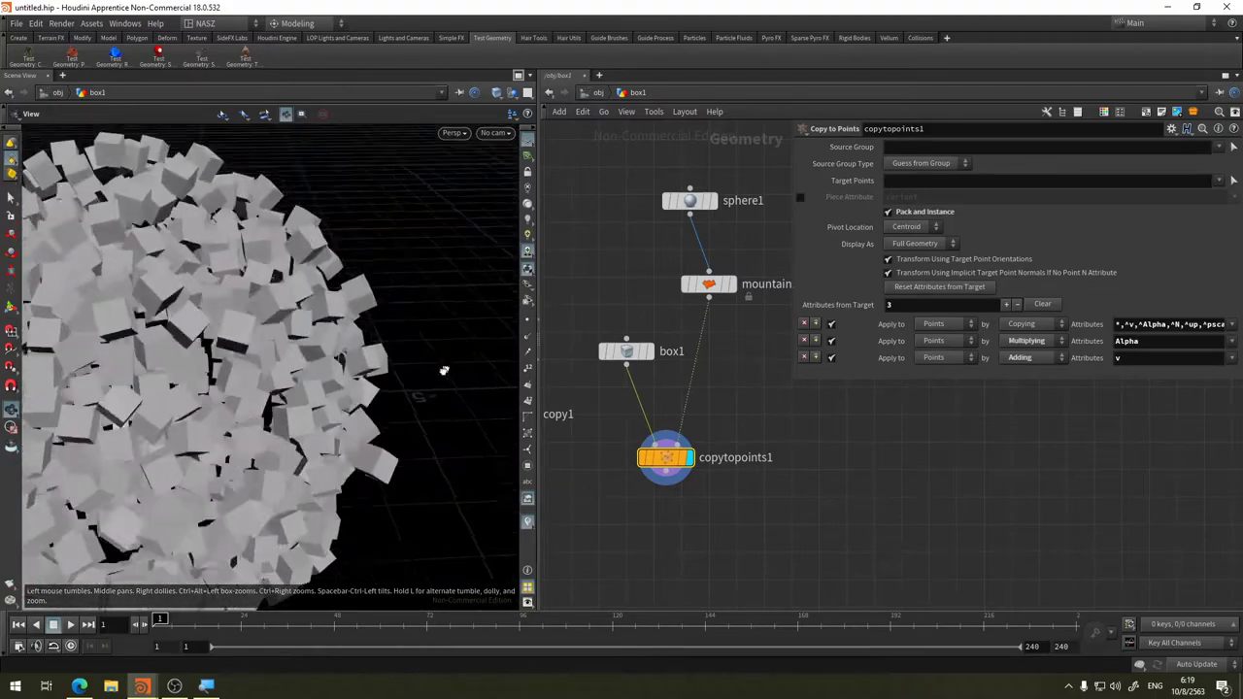
Lower sphere1's Frequency from 5 to 2 for fewer, sparser cubes
left_click(631, 351)
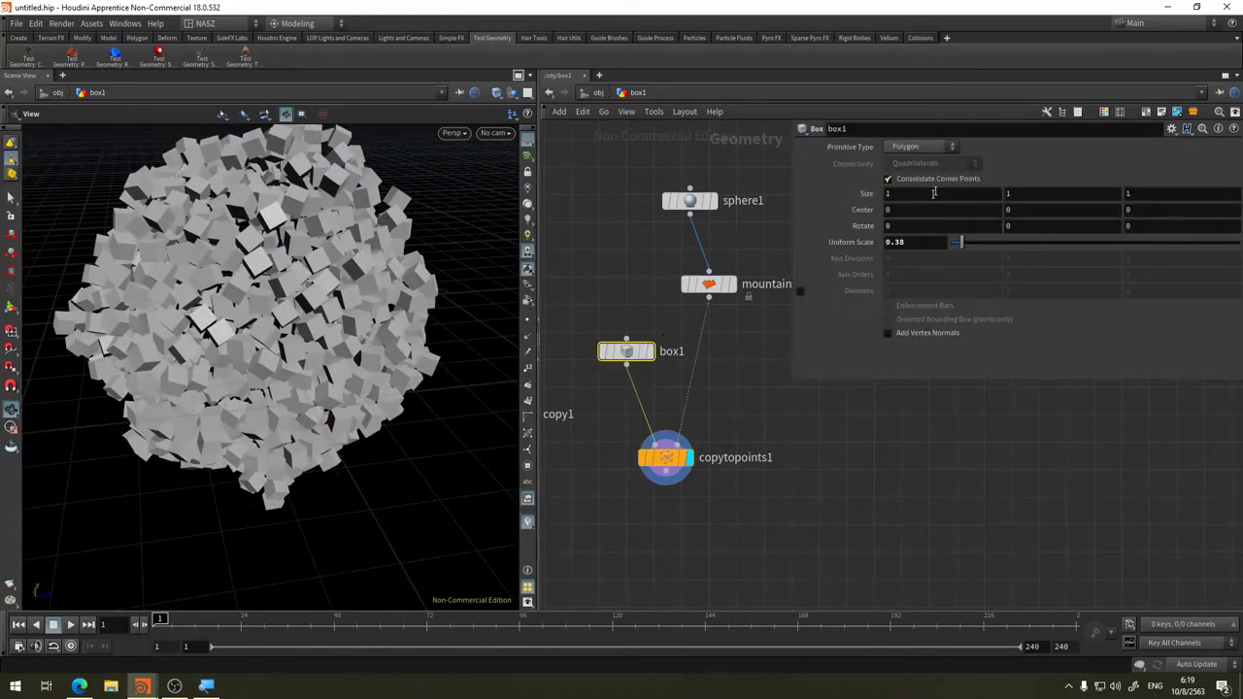
left_click(709, 284)
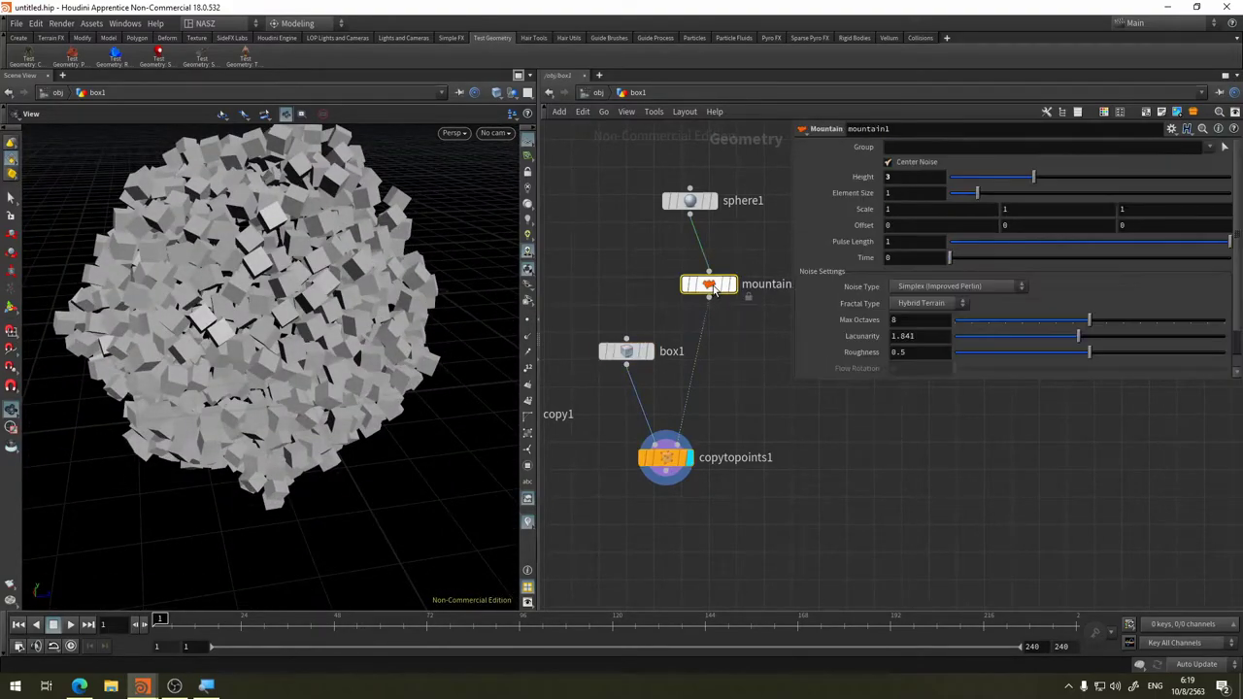
left_click(680, 198)
mouse_move(1027, 261)
left_mouse_down()
mouse_move(1072, 270)
mouse_move(979, 263)
left_mouse_up()
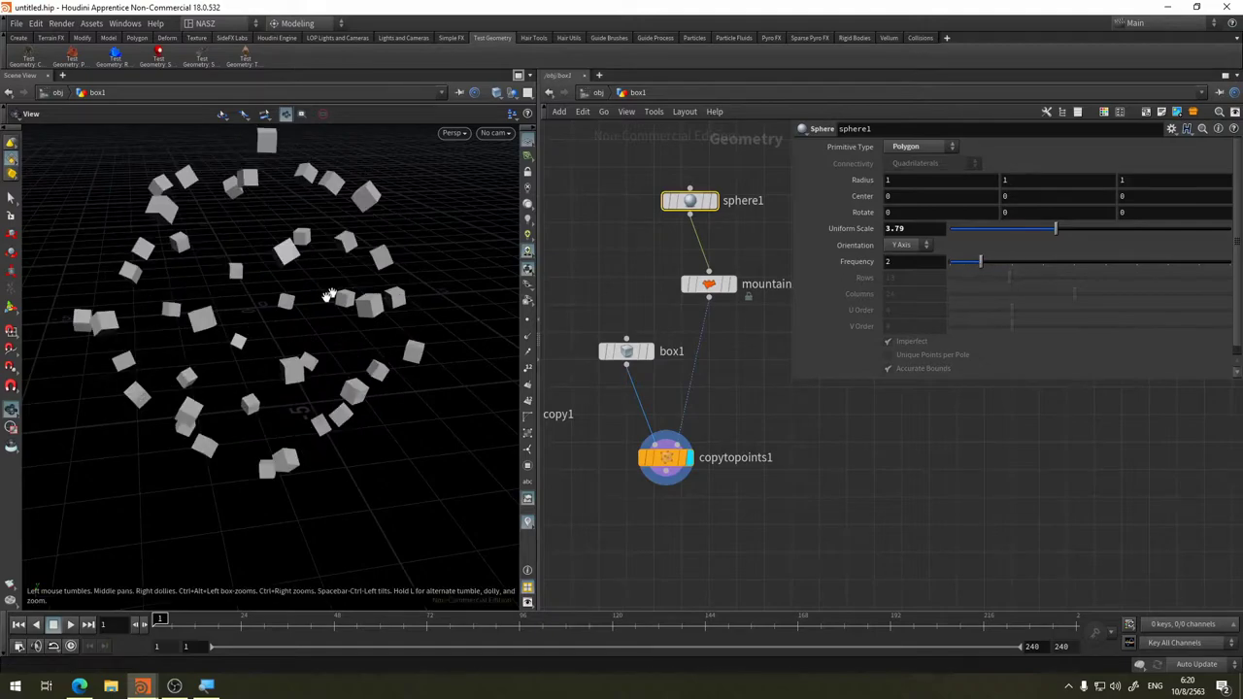
mouse_move(333, 291)
left_mouse_down()
mouse_move(439, 324)
mouse_move(300, 383)
mouse_move(406, 280)
mouse_move(425, 370)
mouse_move(495, 374)
left_mouse_up()
Increase box1's Uniform Scale to about 0.83 for larger cubes
left_click(626, 352)
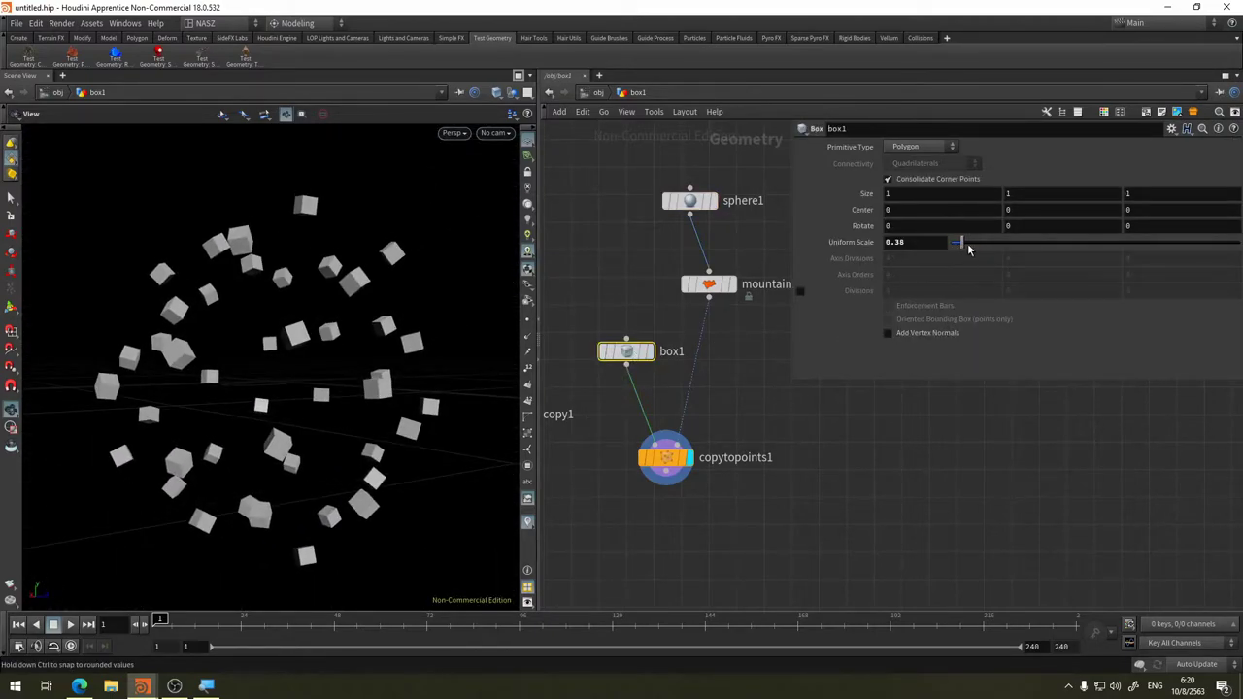
left_click_drag(959, 242, 969, 242)
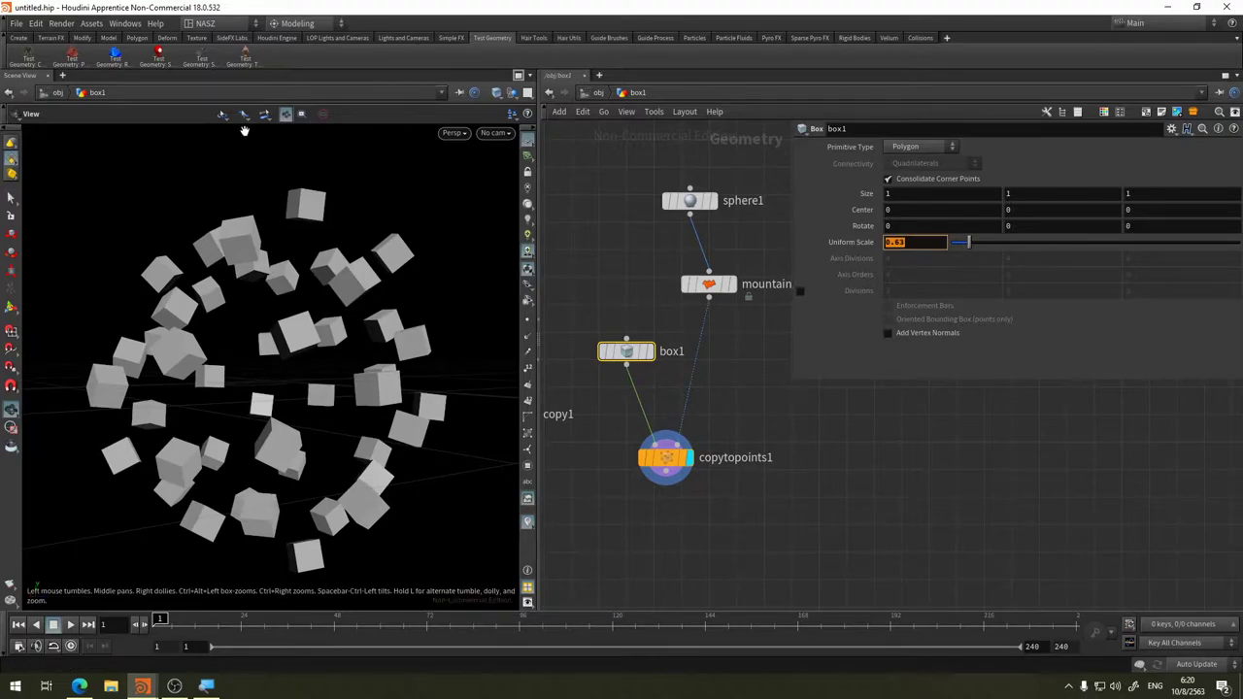
left_click_drag(968, 242, 976, 244)
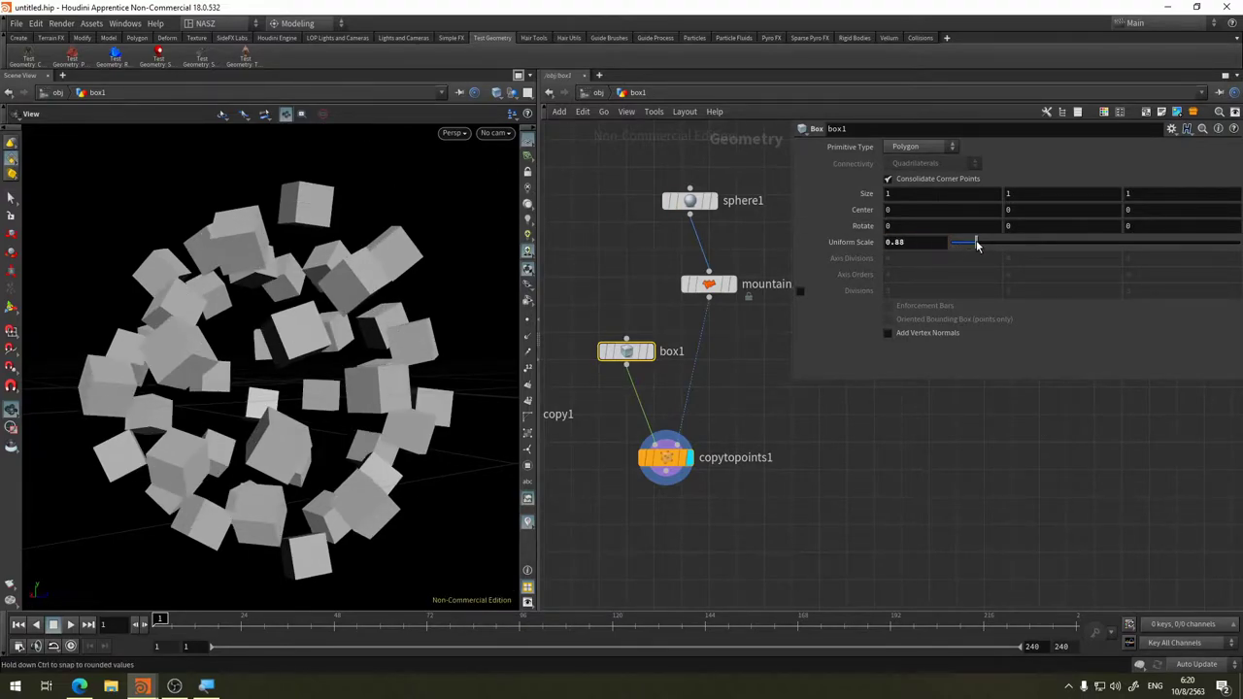
mouse_move(208, 360)
left_mouse_down()
mouse_move(397, 324)
mouse_move(444, 275)
left_mouse_up()
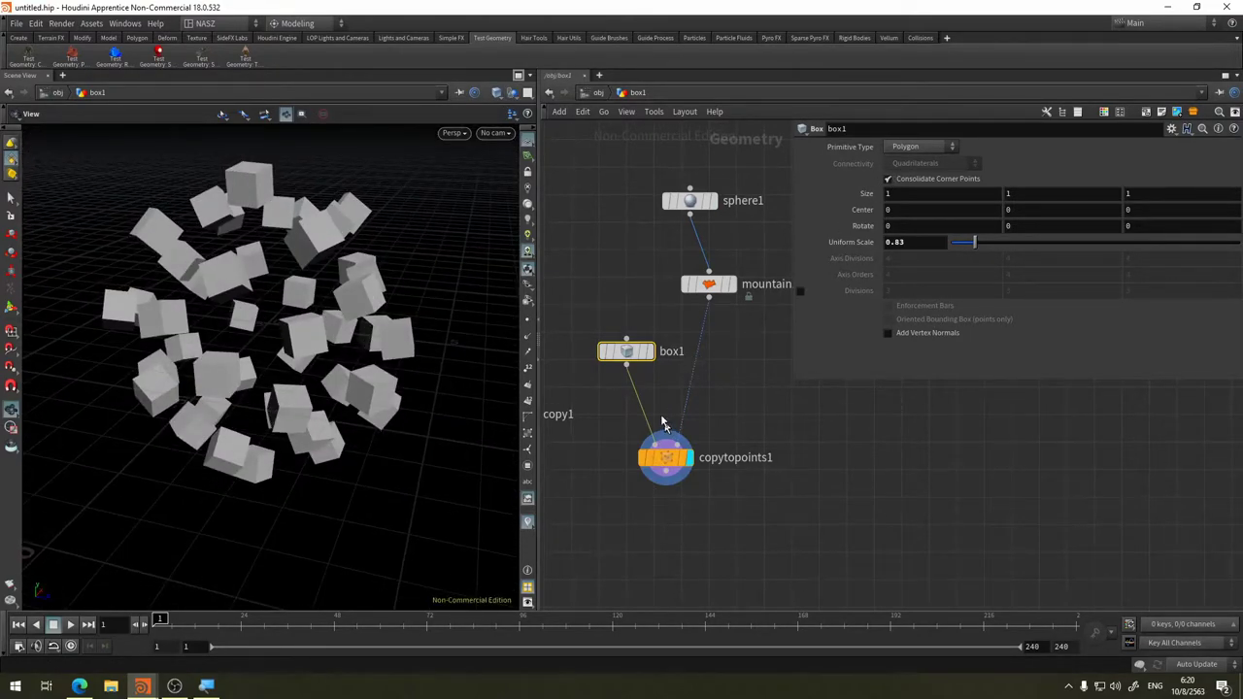
Move box1 aside and place sphere1 directly above the mountain node
left_click_drag(638, 354, 583, 307)
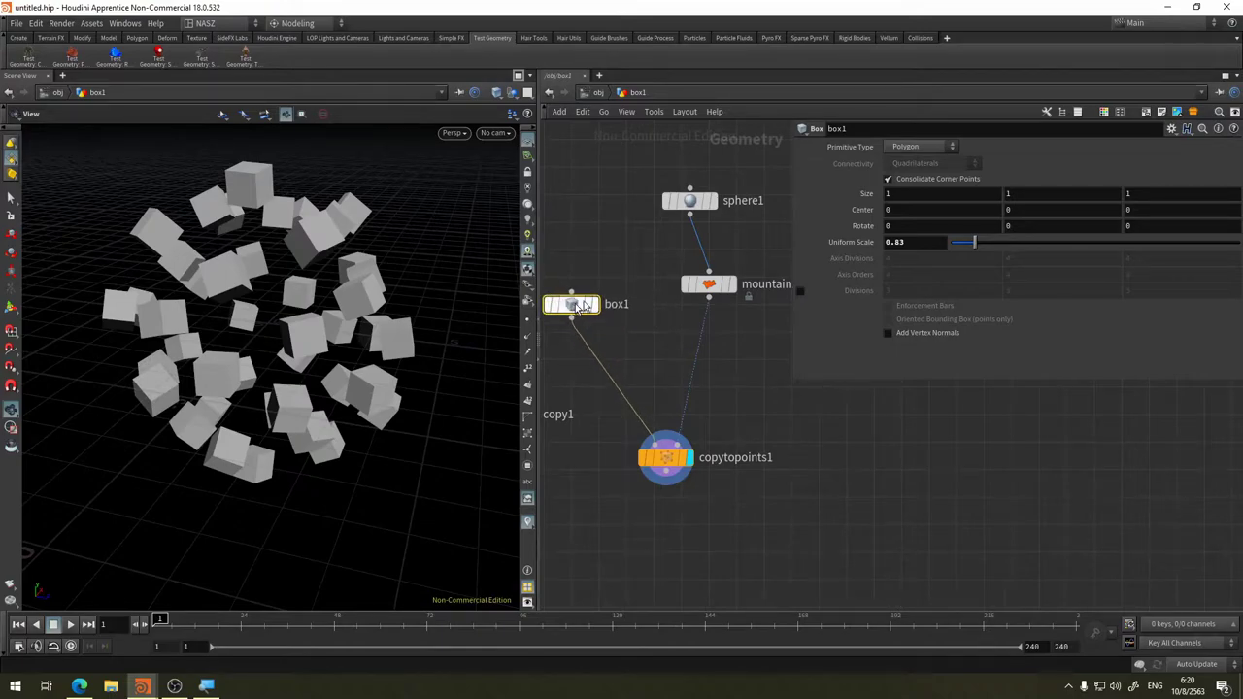
left_click_drag(713, 292, 734, 286)
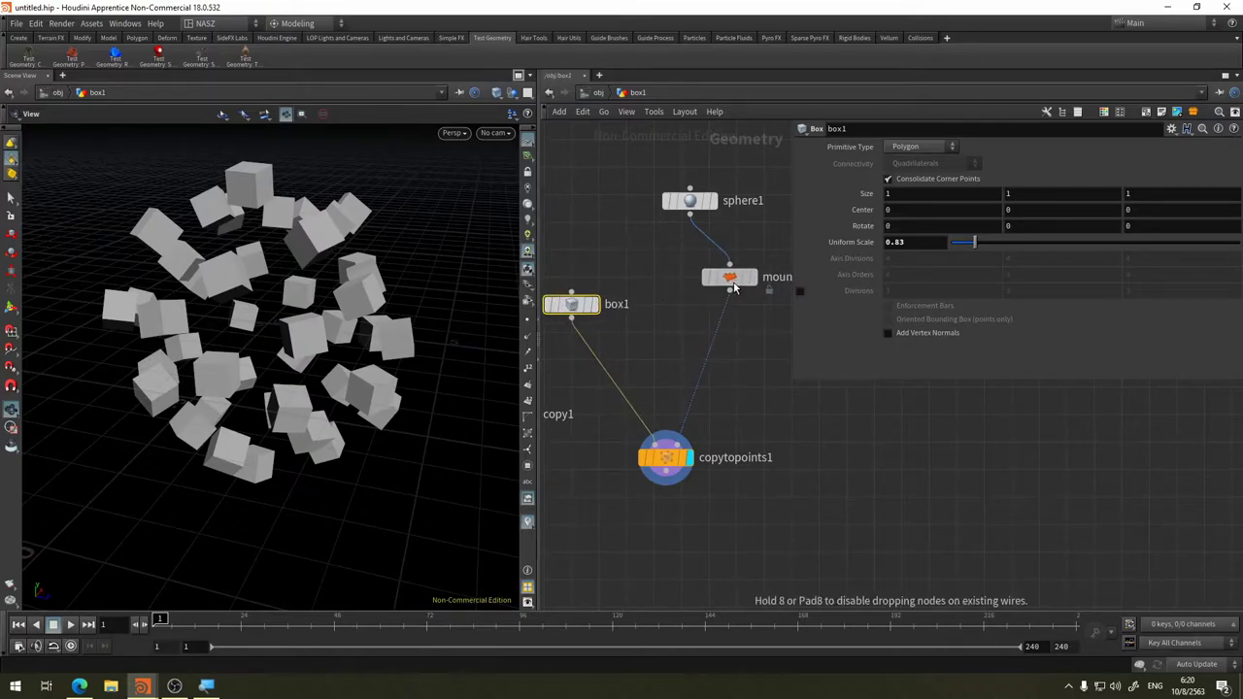
left_click_drag(692, 210, 732, 218)
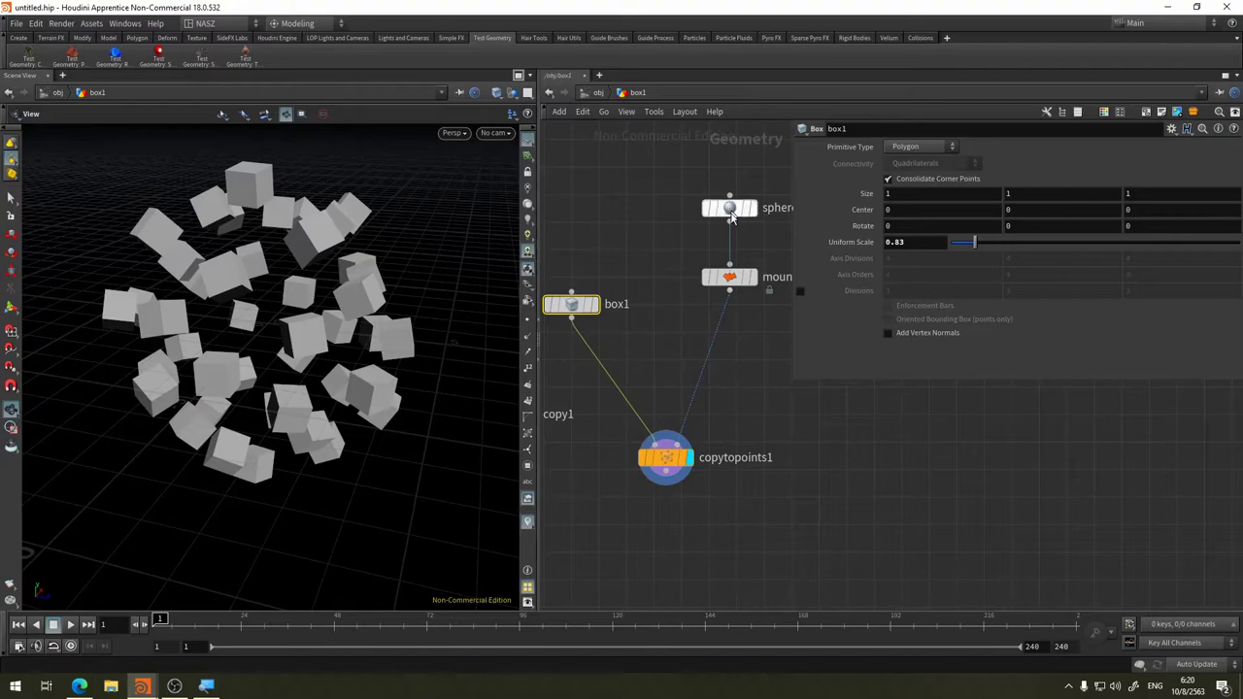
Display mountain1's noise-deformed sphere and check its info: 42 points, 80 polygons
left_click(743, 279)
left_click(753, 279)
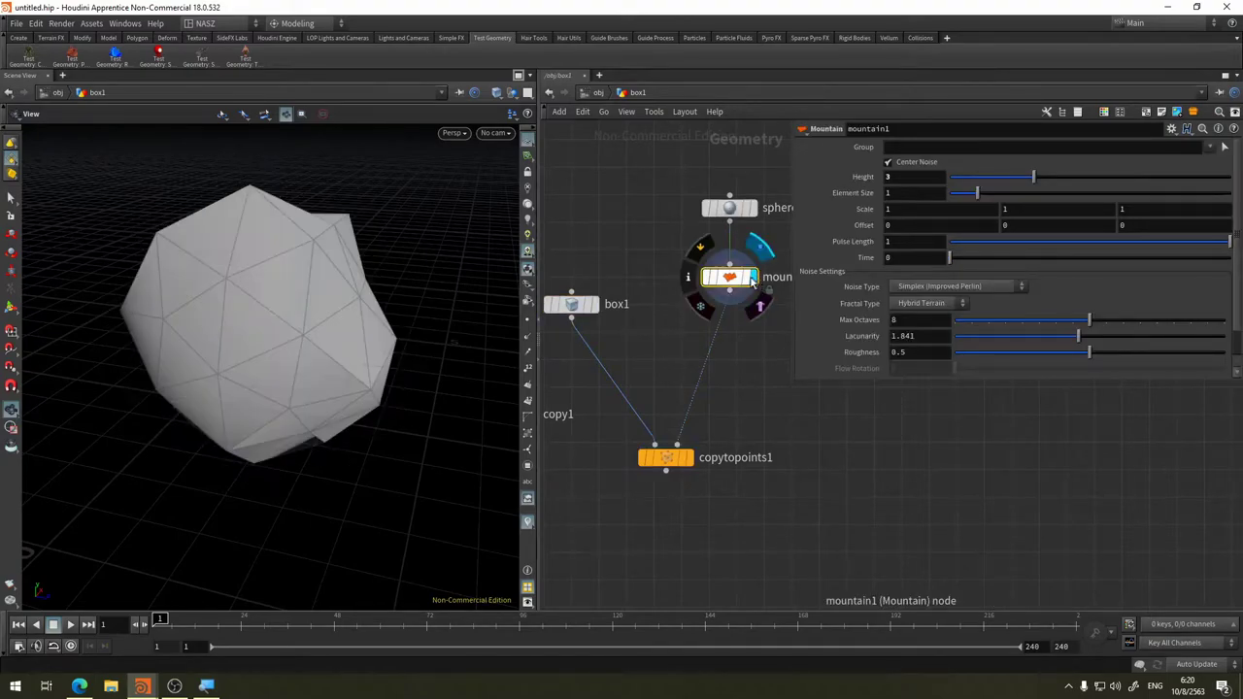
left_click_drag(733, 280, 732, 277)
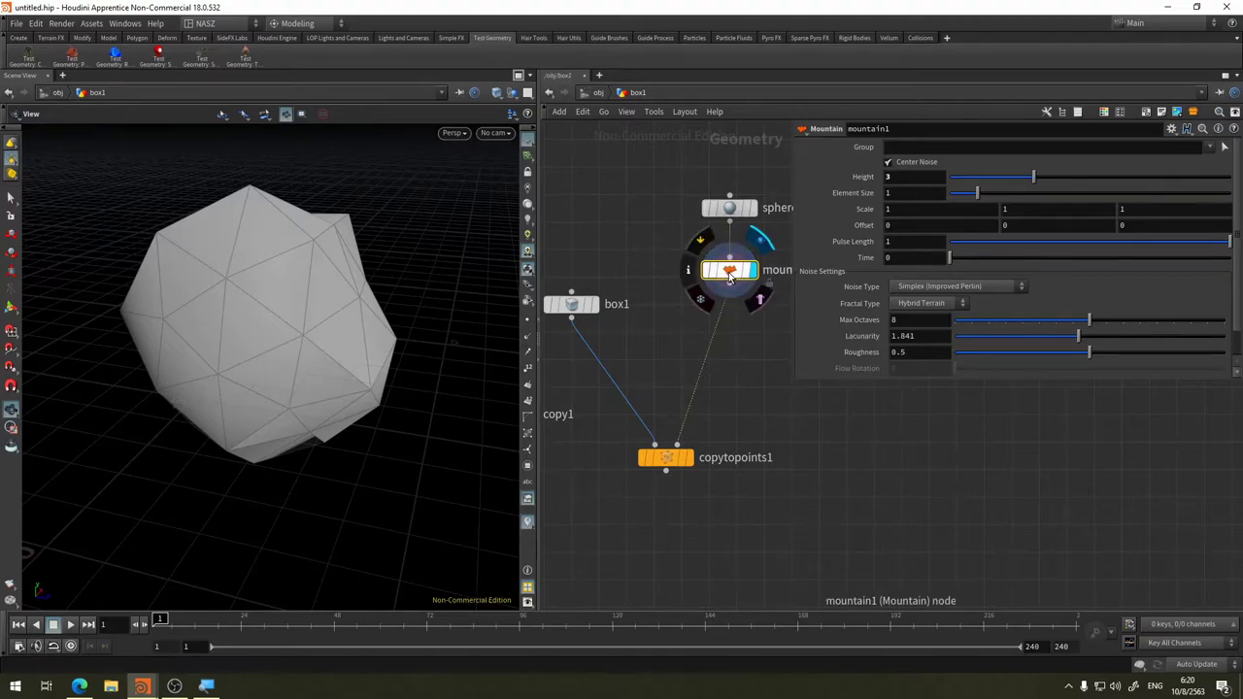
left_click(740, 208)
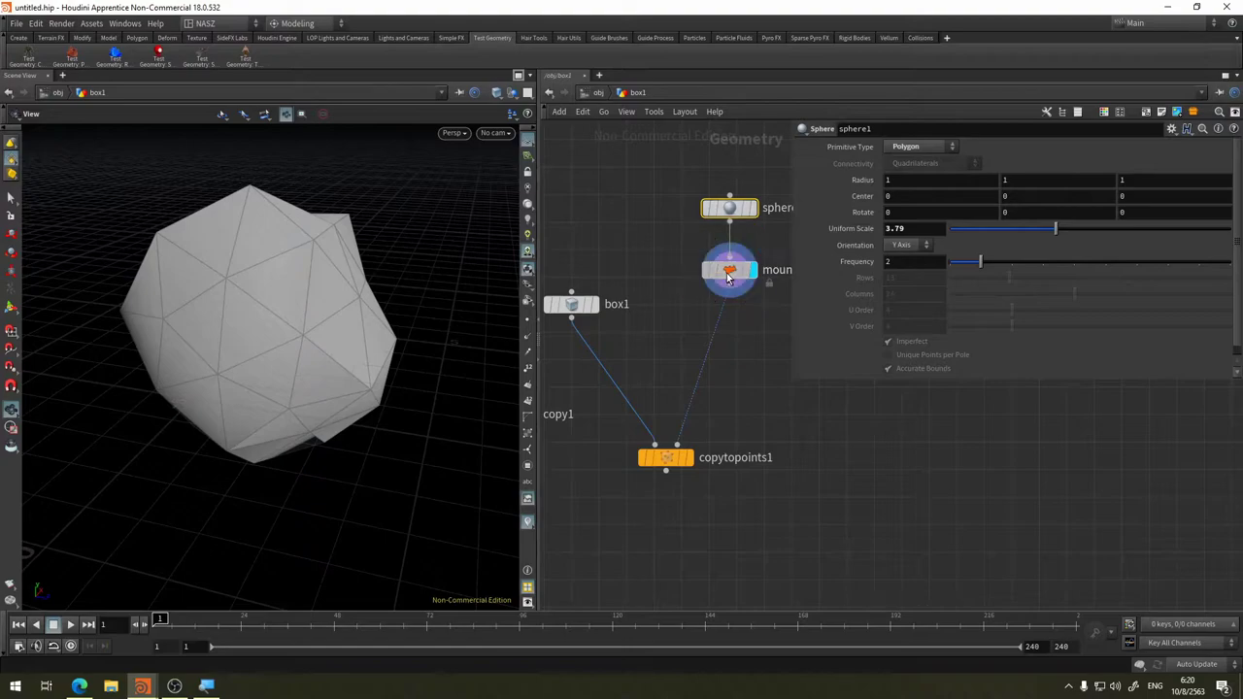
left_click(729, 278)
middle_click(732, 278)
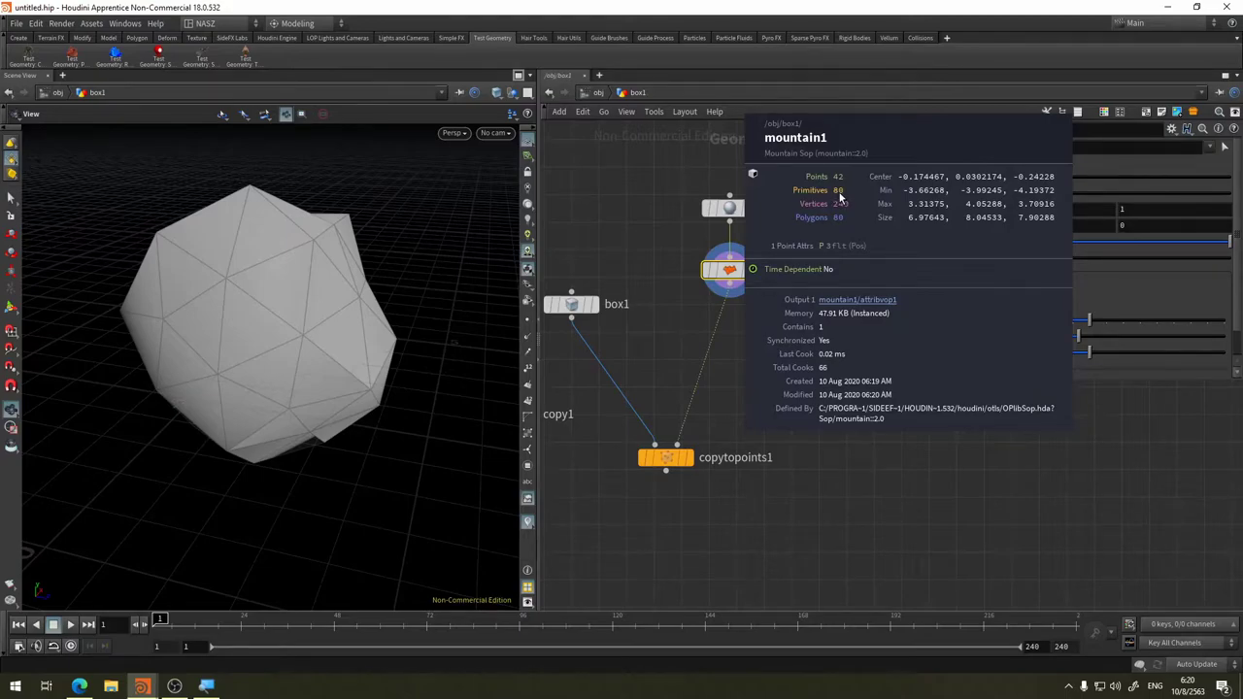
key("Escape")
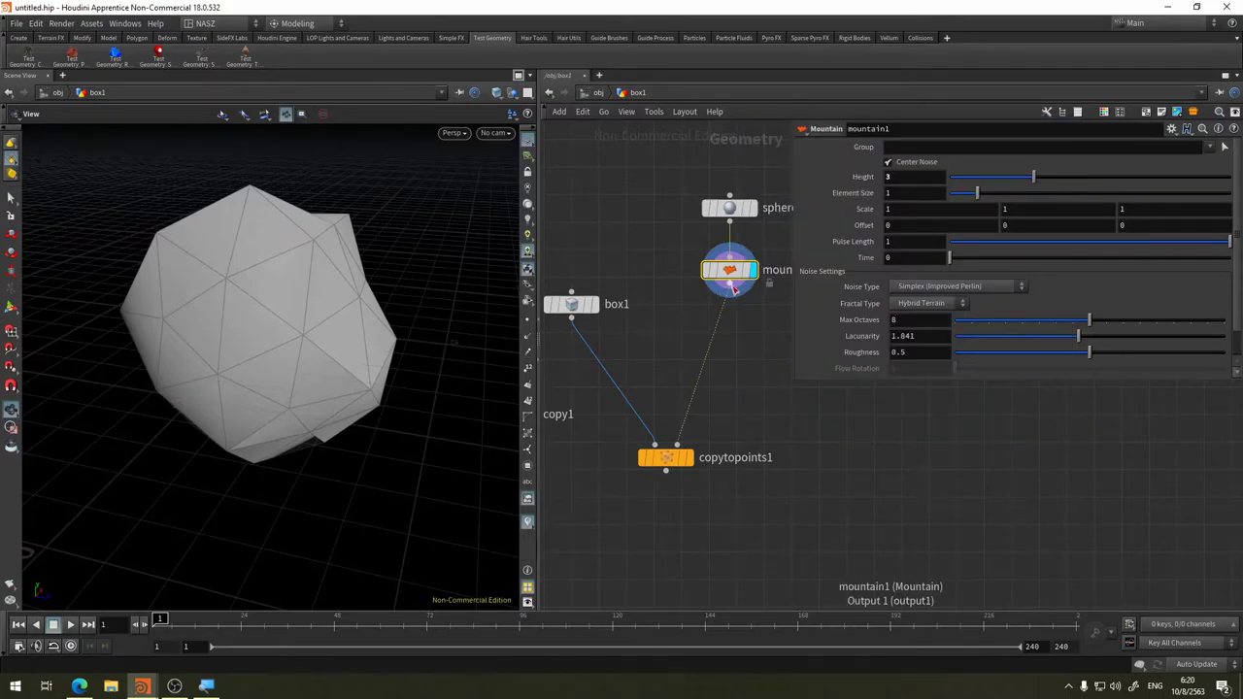
Insert an Add node (add1) on the wire between mountain1 and copytopoints1
key("Tab")
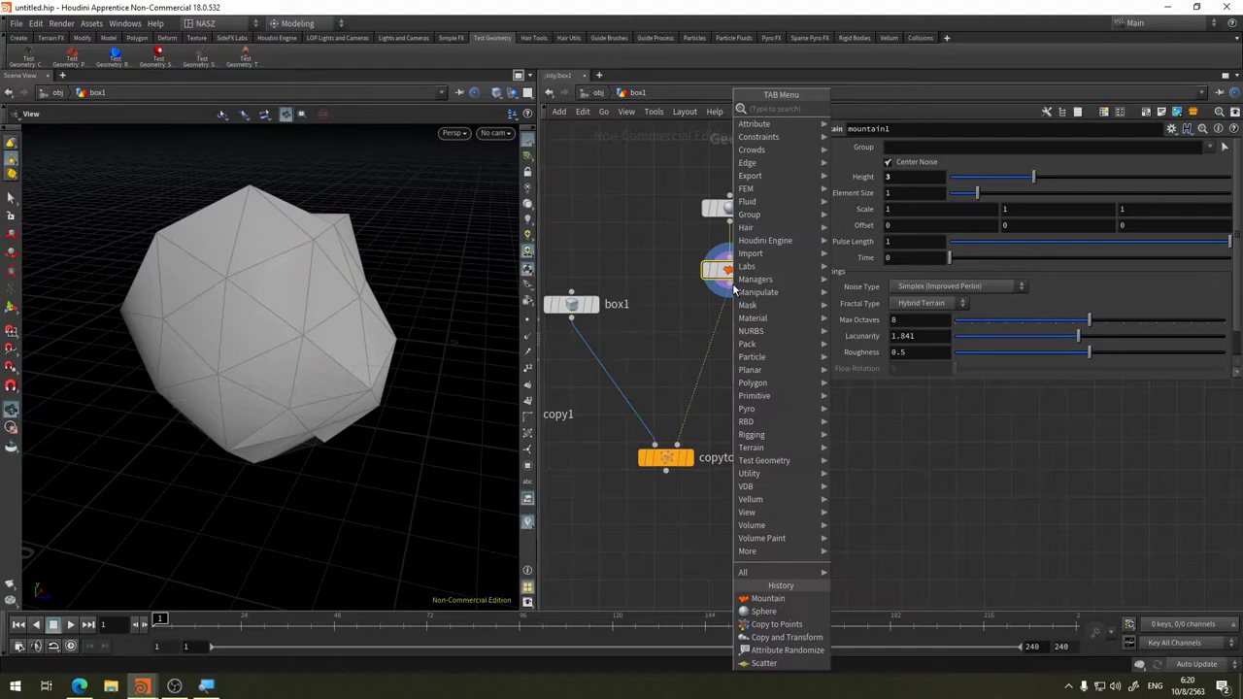
type("a")
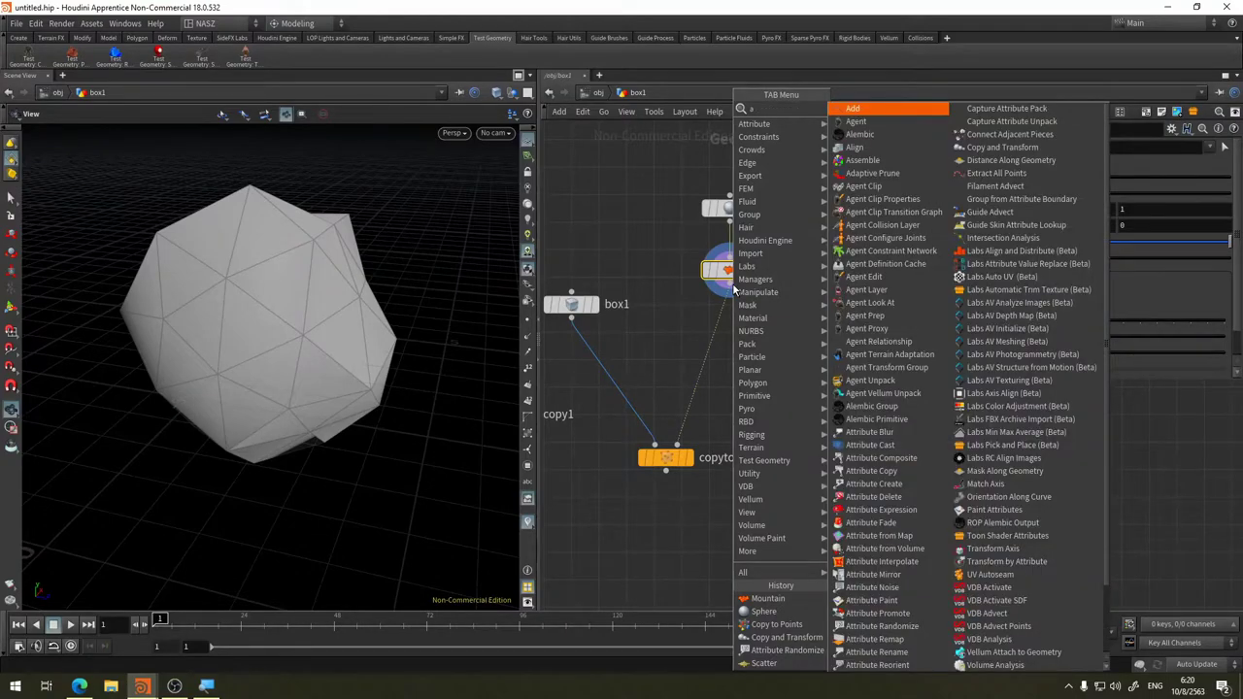
left_click(871, 107)
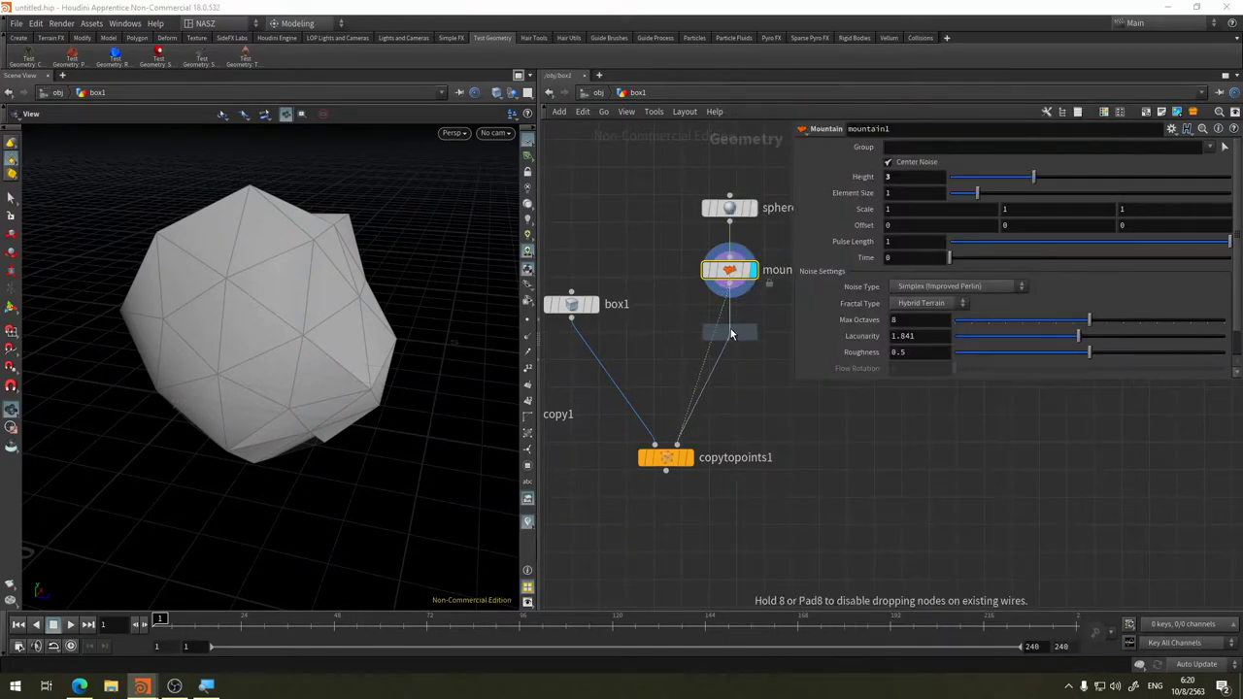
left_click(729, 334)
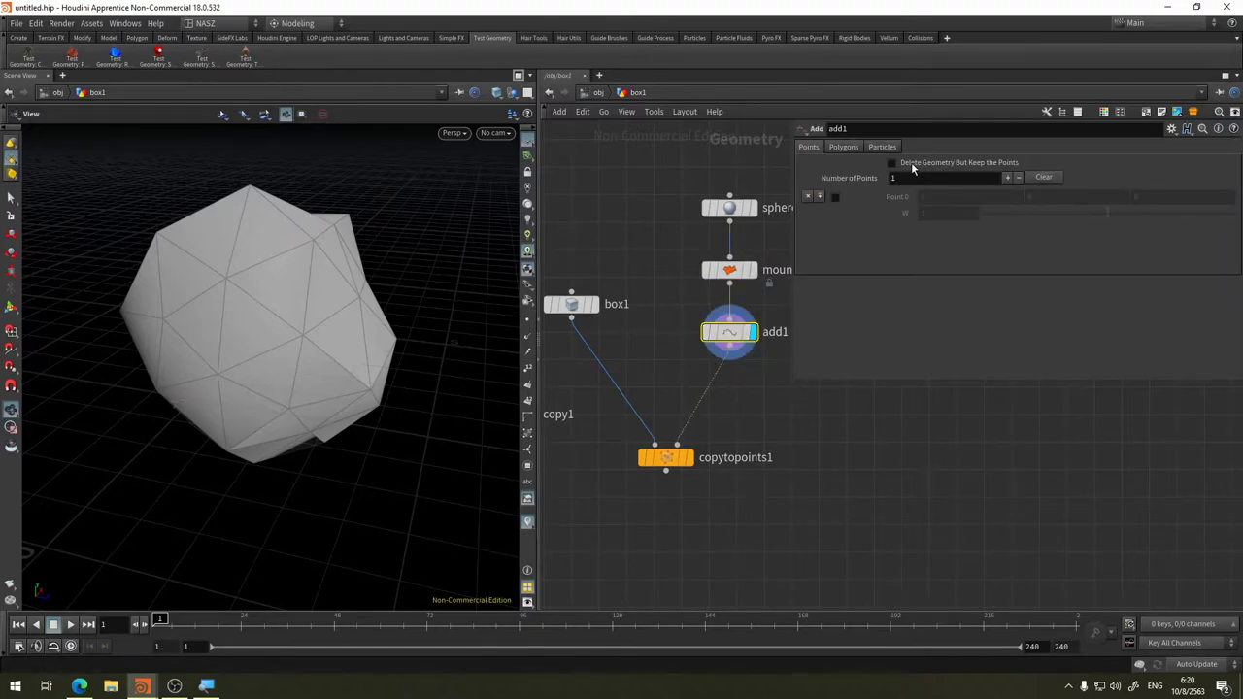
middle_click(738, 331)
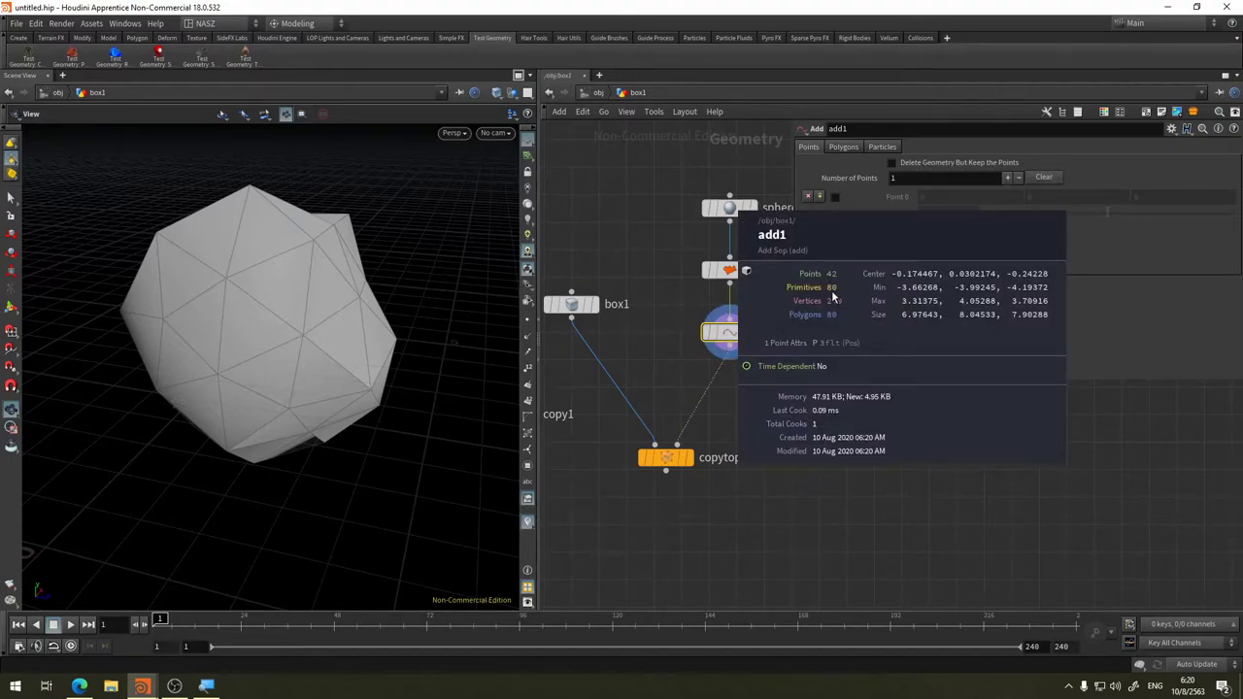
left_click(839, 254)
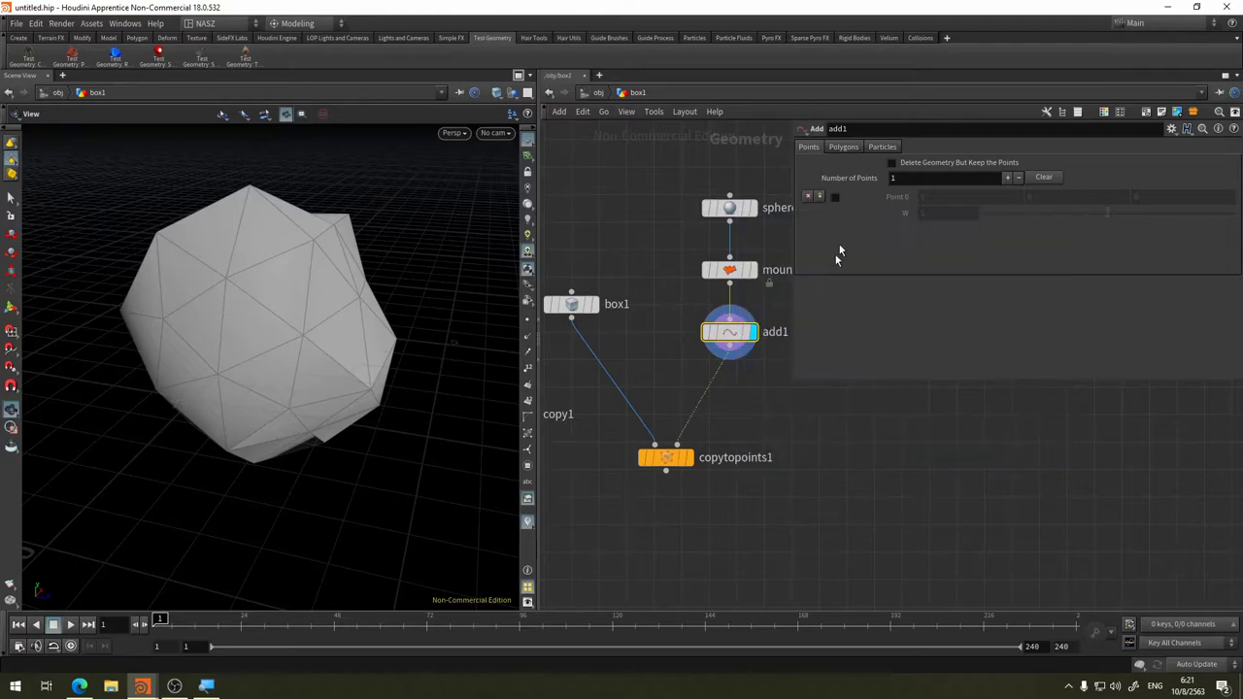
Make add1 delete the geometry but keep the points, and display the 42 copied cubes
left_click(894, 163)
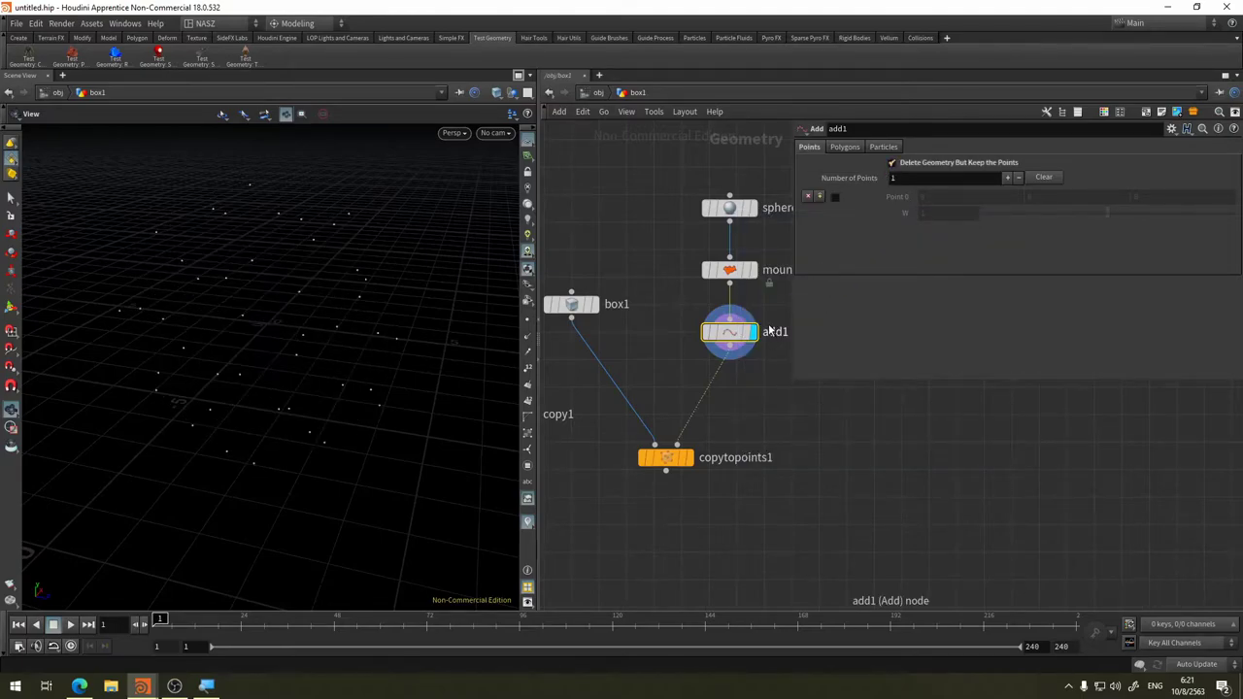
middle_click(736, 335)
left_click(785, 290)
left_click(686, 433)
middle_click(667, 464)
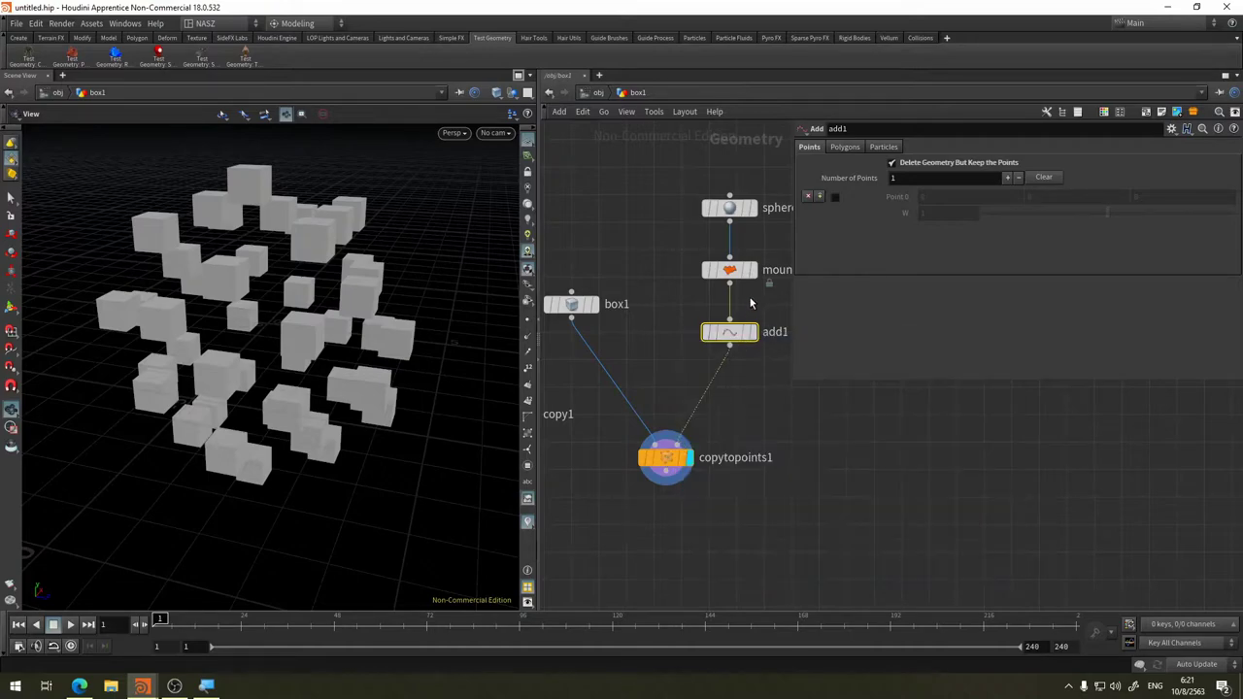
middle_click(731, 331)
left_click_drag(415, 322, 355, 360)
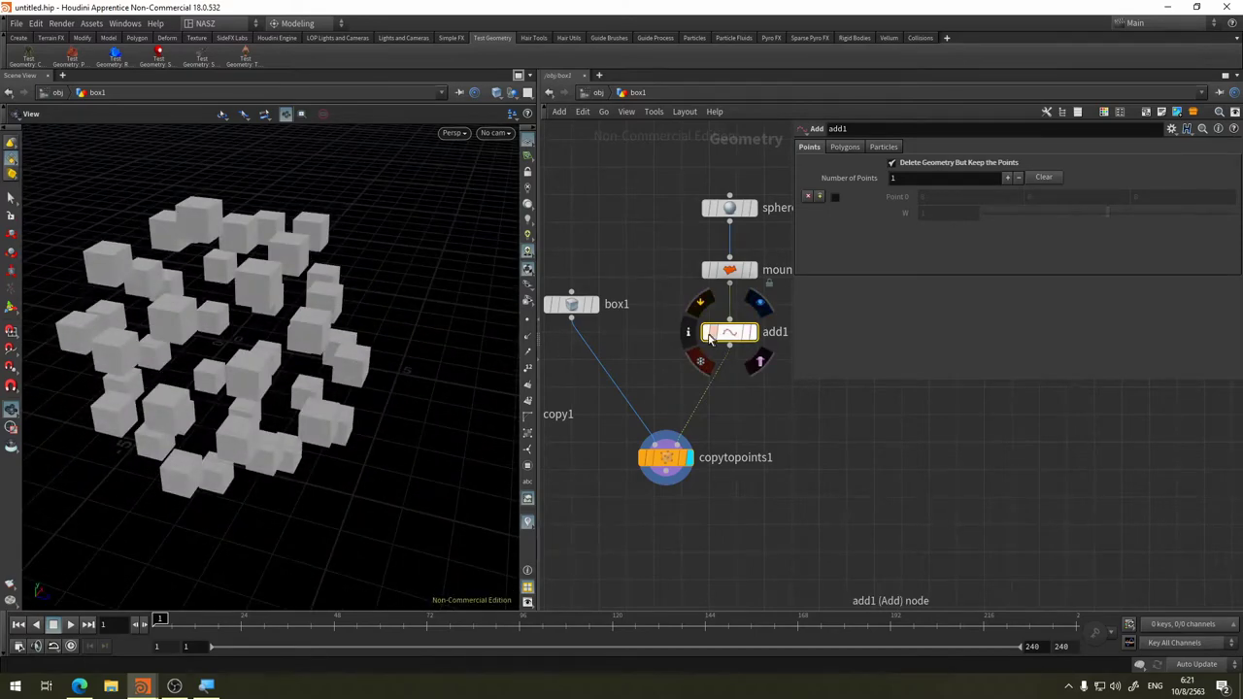
Toggle add1's bypass on and off, leave it bypassed, and orbit around the randomly rotated cubes
left_click(709, 335)
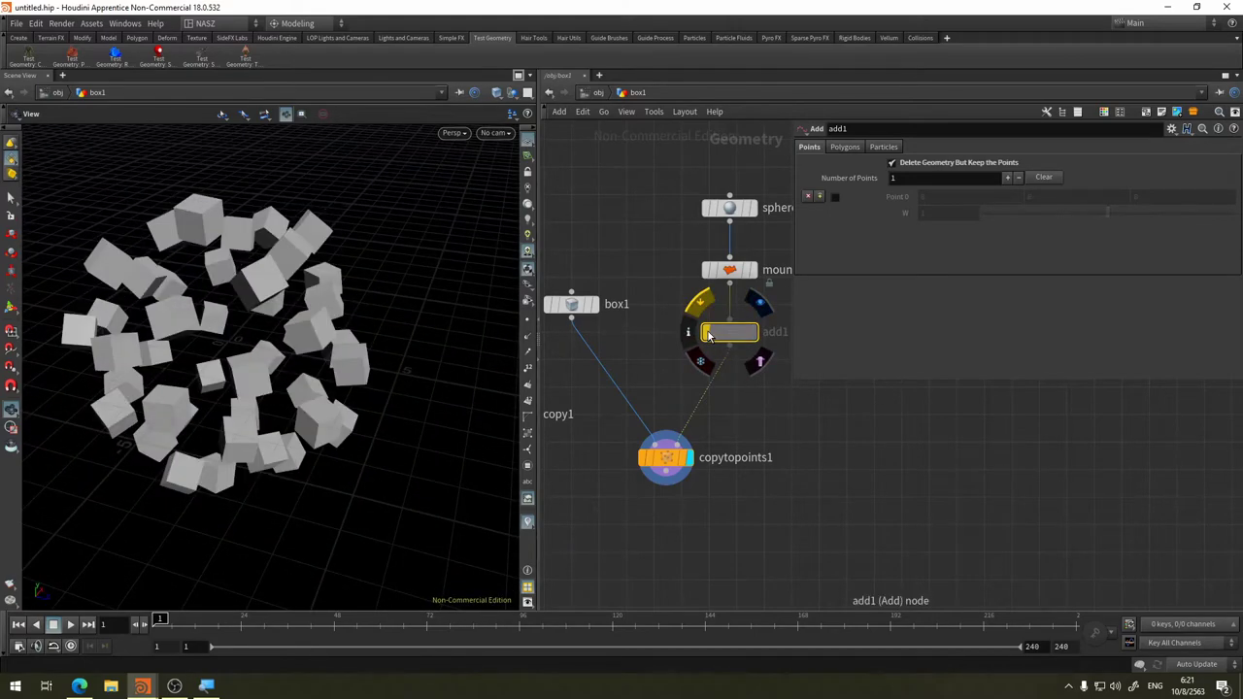
left_click(709, 334)
left_click(709, 334)
mouse_move(285, 366)
left_mouse_down()
mouse_move(353, 297)
mouse_move(785, 689)
left_mouse_up()
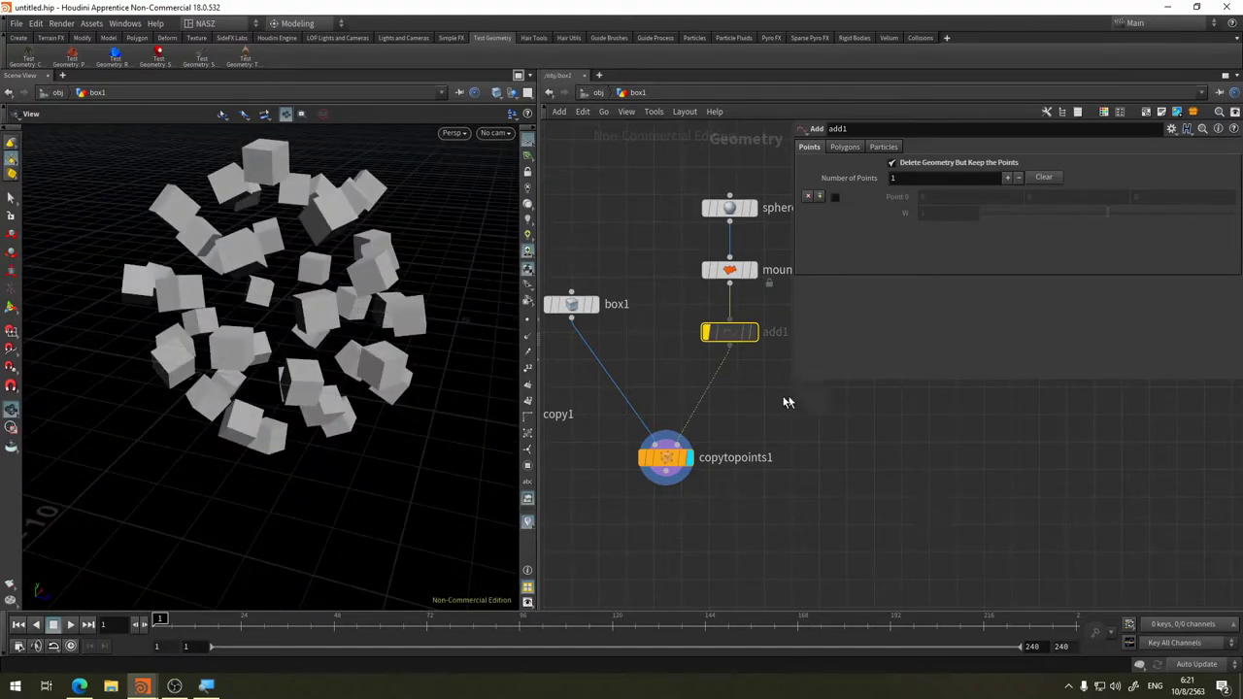
Insert a PolyFrame node between add1 and copytopoints1, moving copytopoints1 below it
key("Tab")
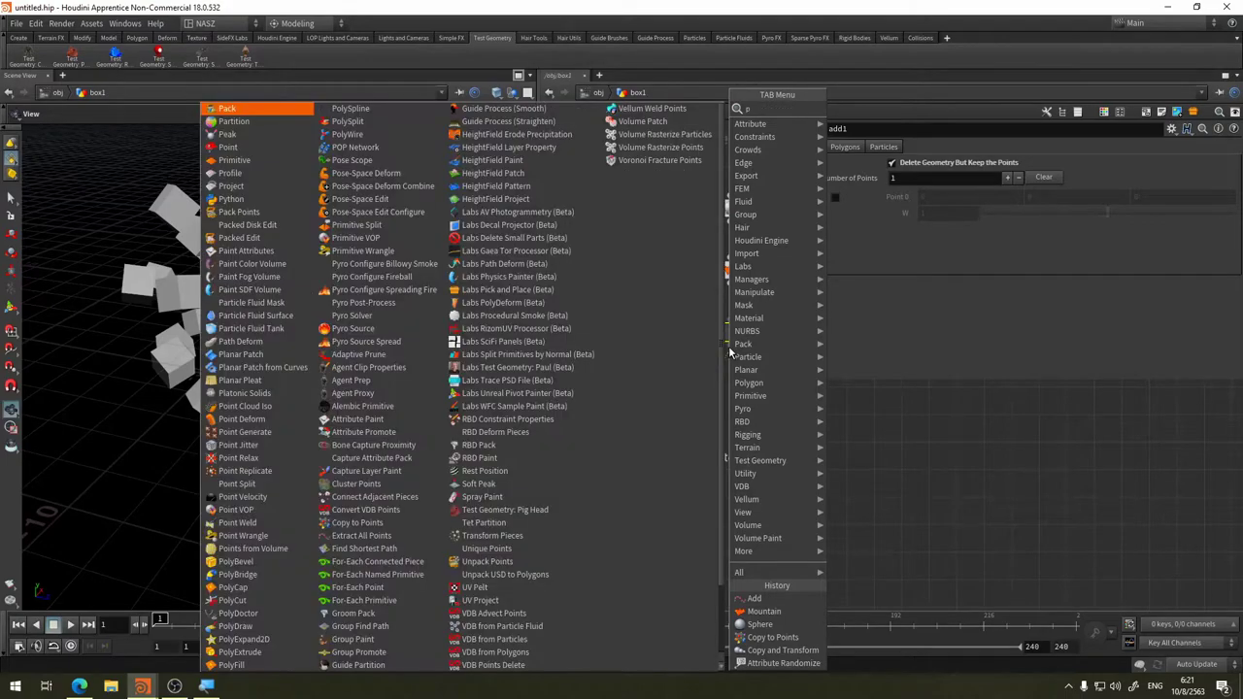
type("poly")
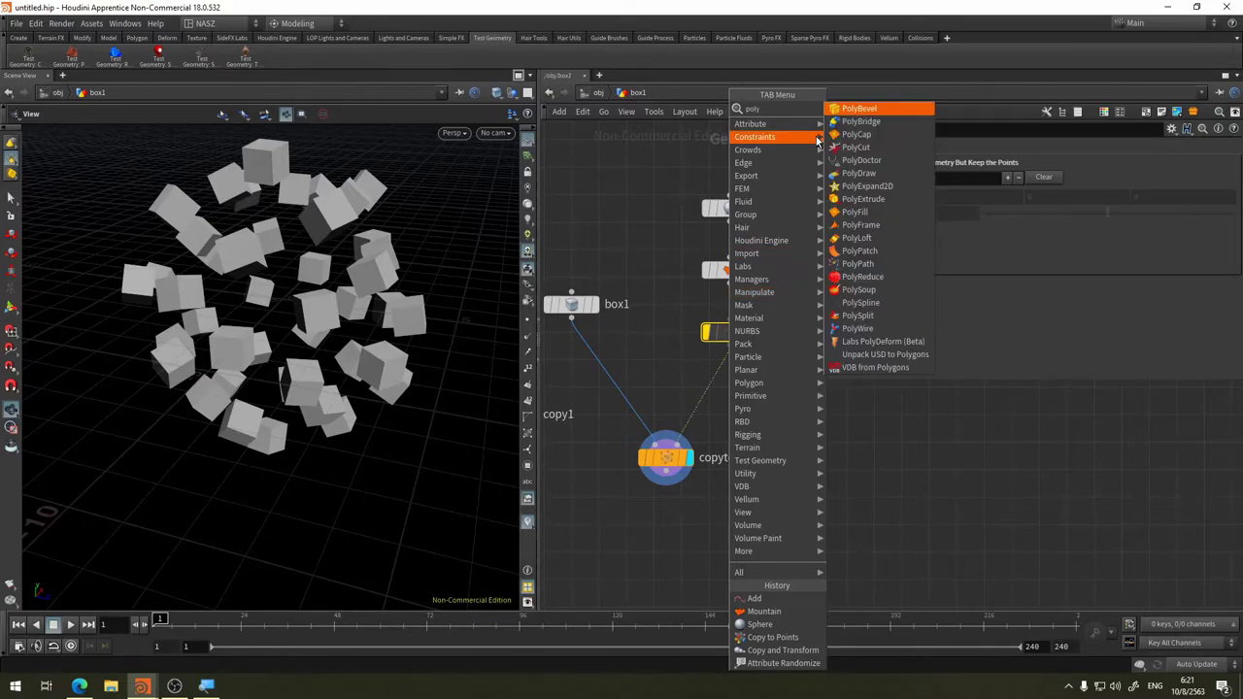
type("f")
left_click(861, 123)
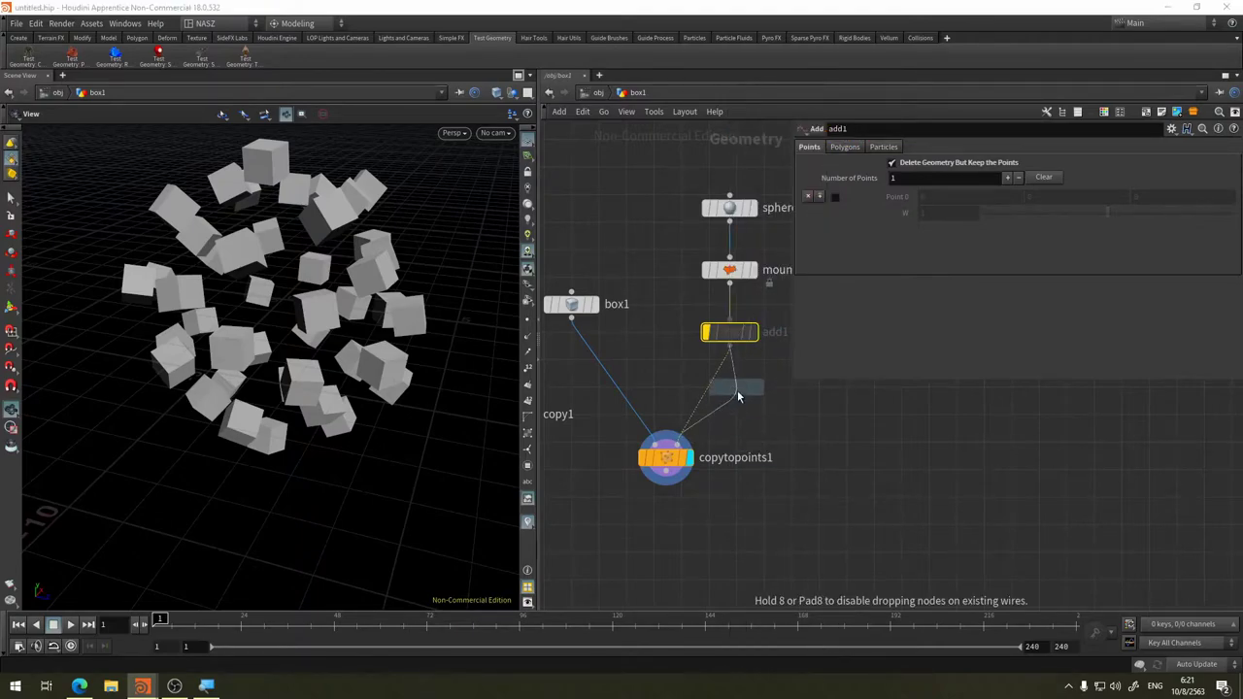
left_click(743, 408)
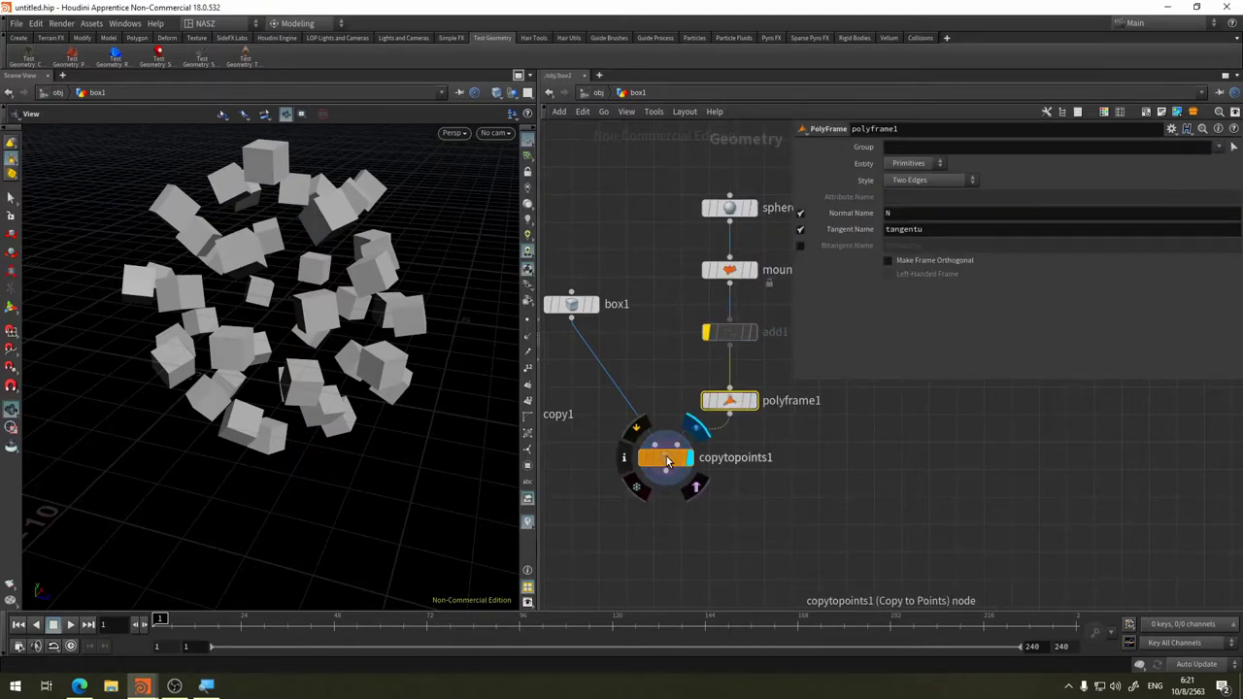
left_click_drag(666, 457, 627, 496)
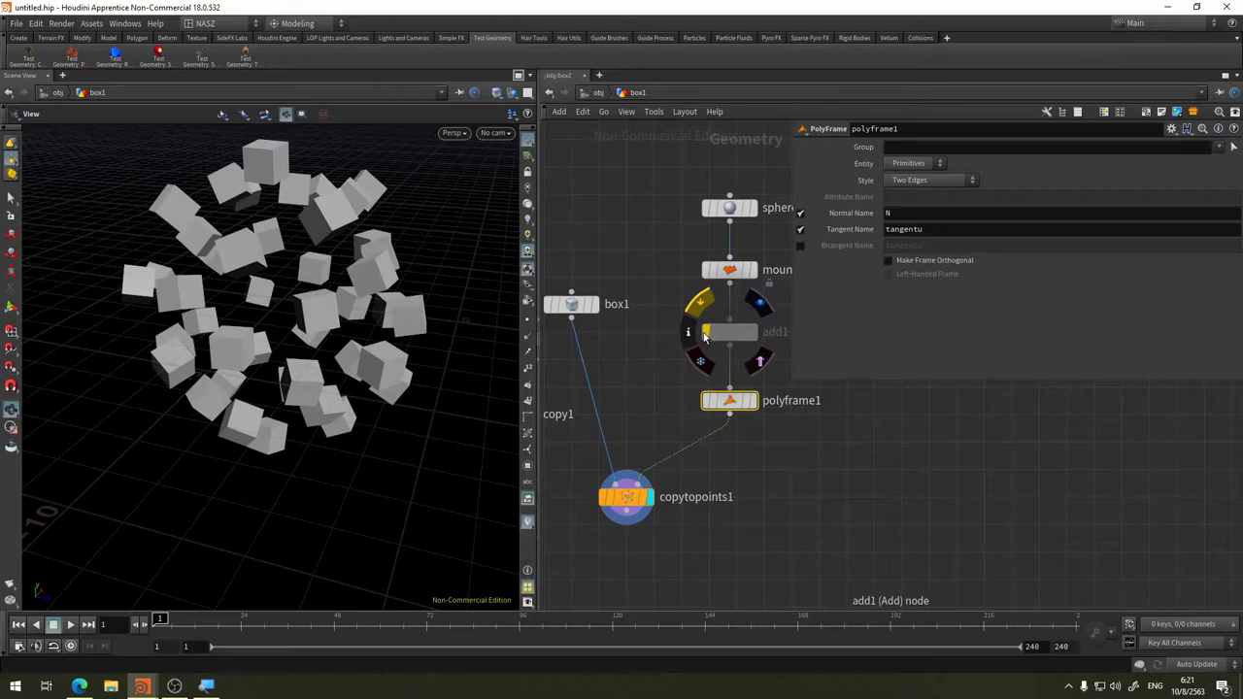
Re-enable add1, bypass polyframe1, and display add1's points
left_click(695, 303)
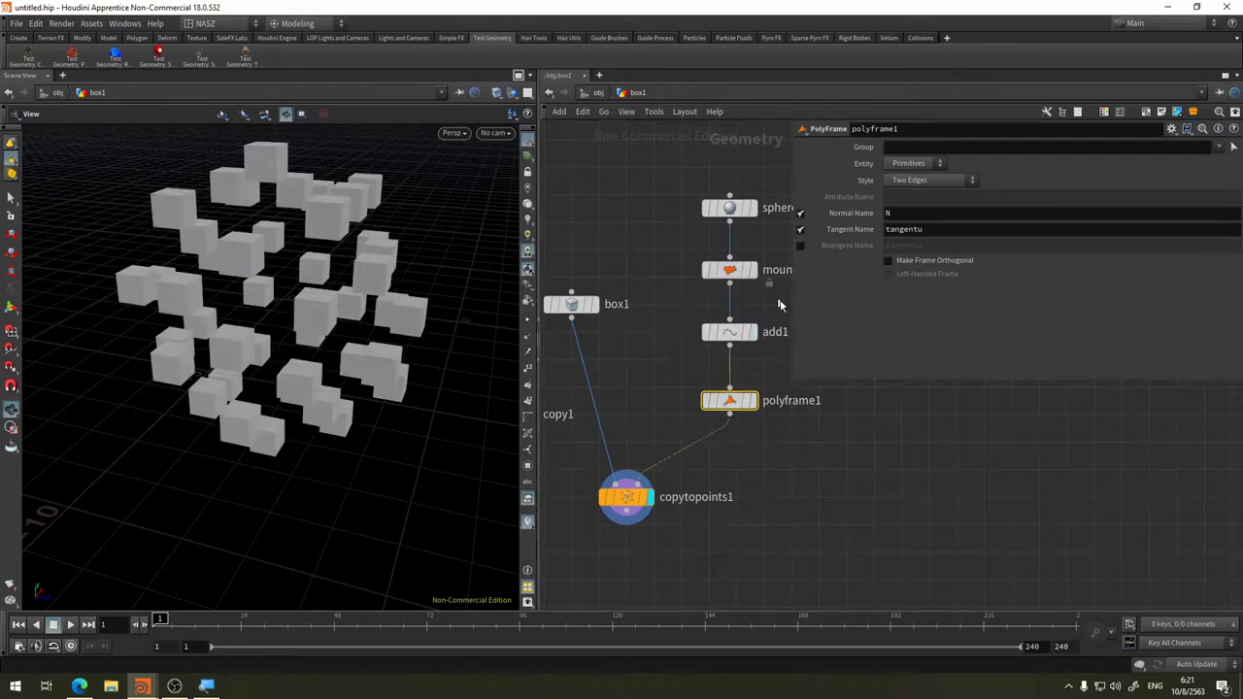
left_click(708, 400)
mouse_move(729, 332)
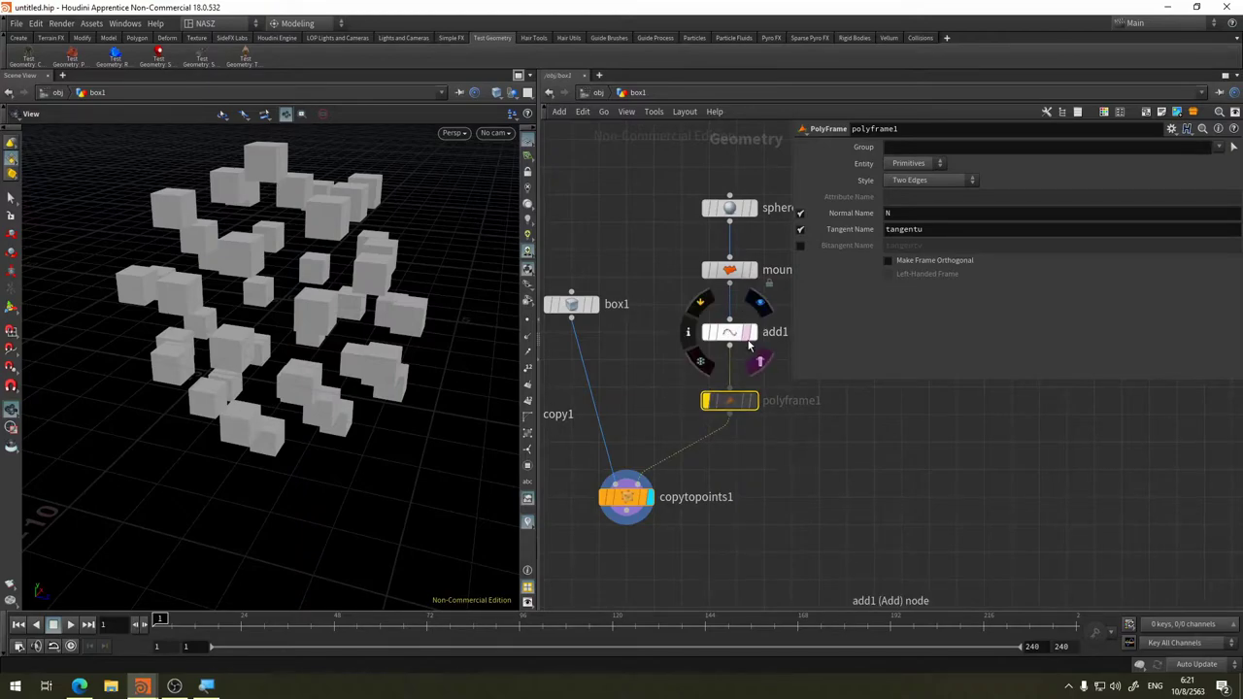
left_click(757, 337)
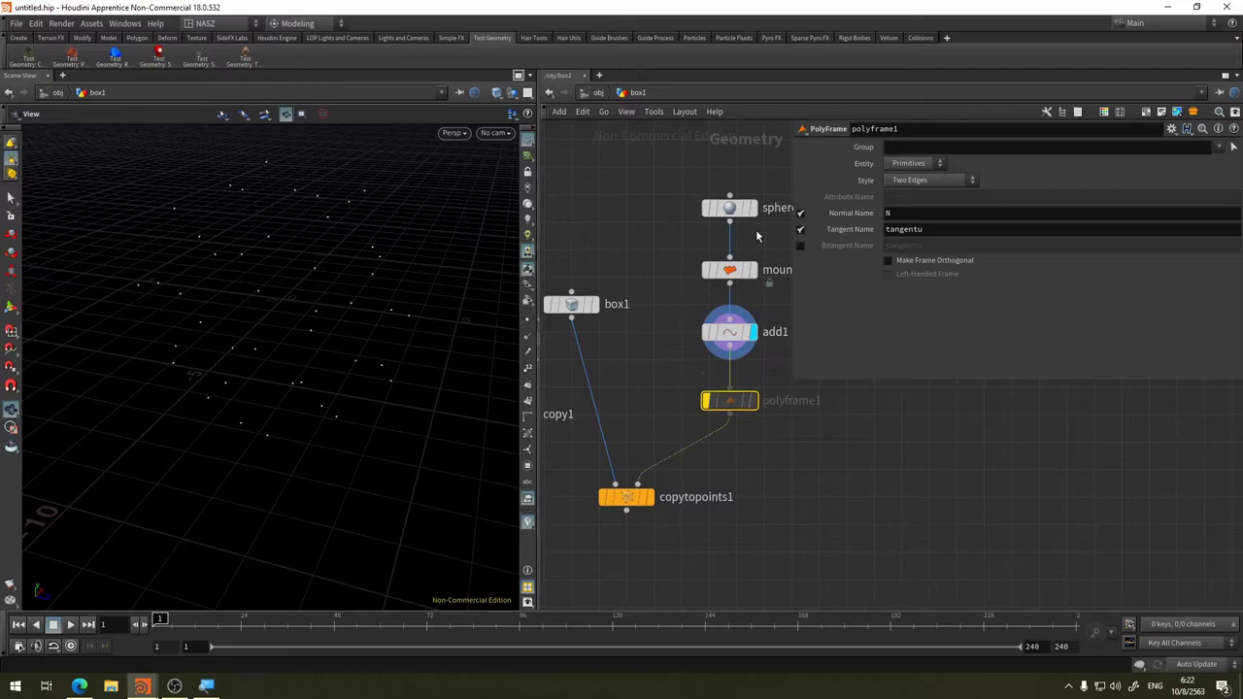
Compare the plain sphere, mountain sphere, add1 points and copied cubes by moving the display flag
left_click(755, 208)
mouse_move(730, 270)
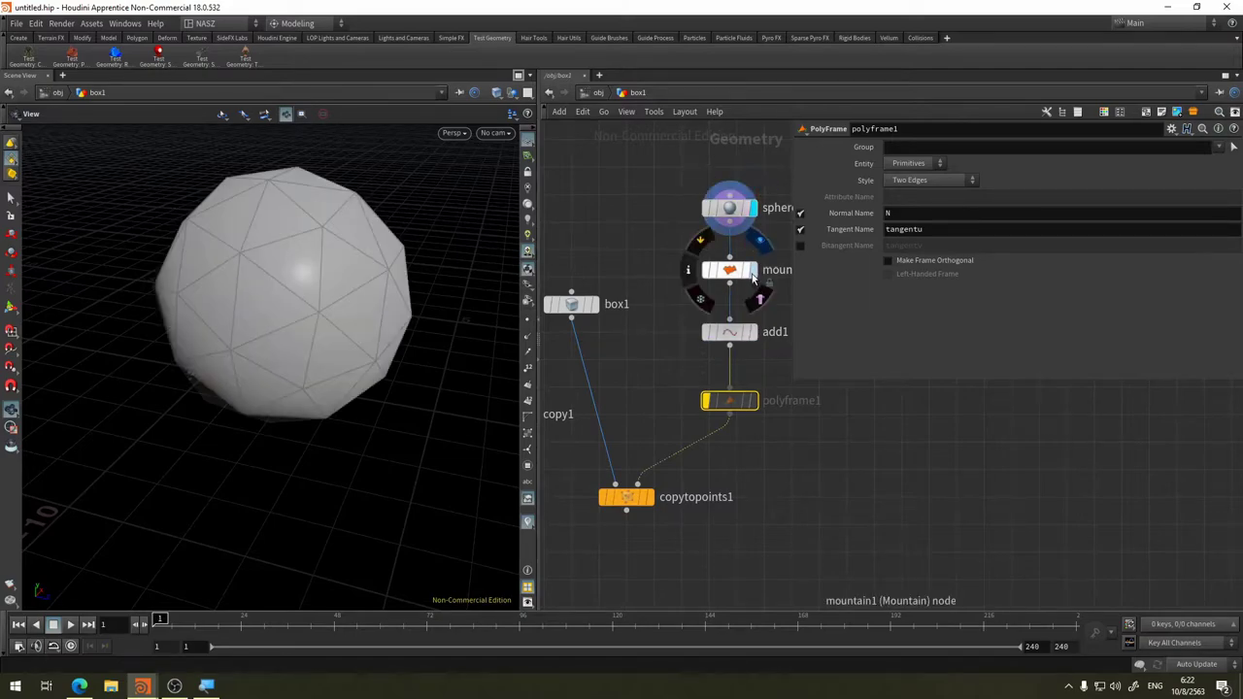
left_click(754, 272)
left_click(754, 332)
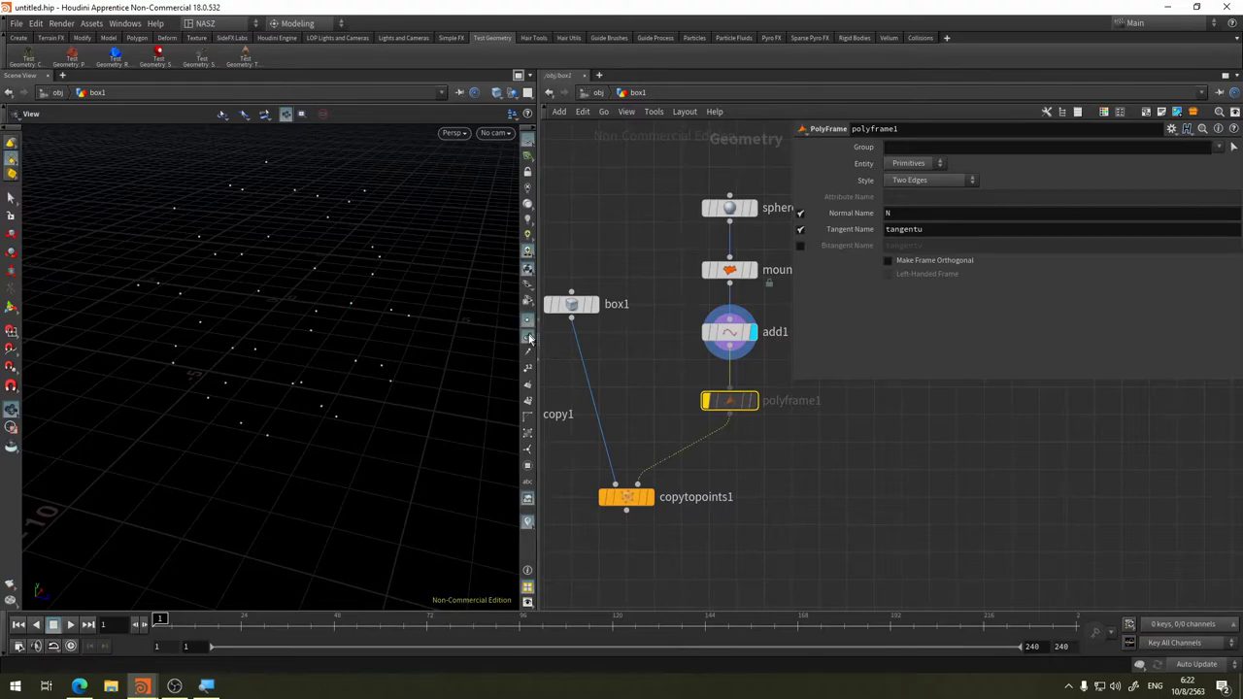
left_click(753, 272)
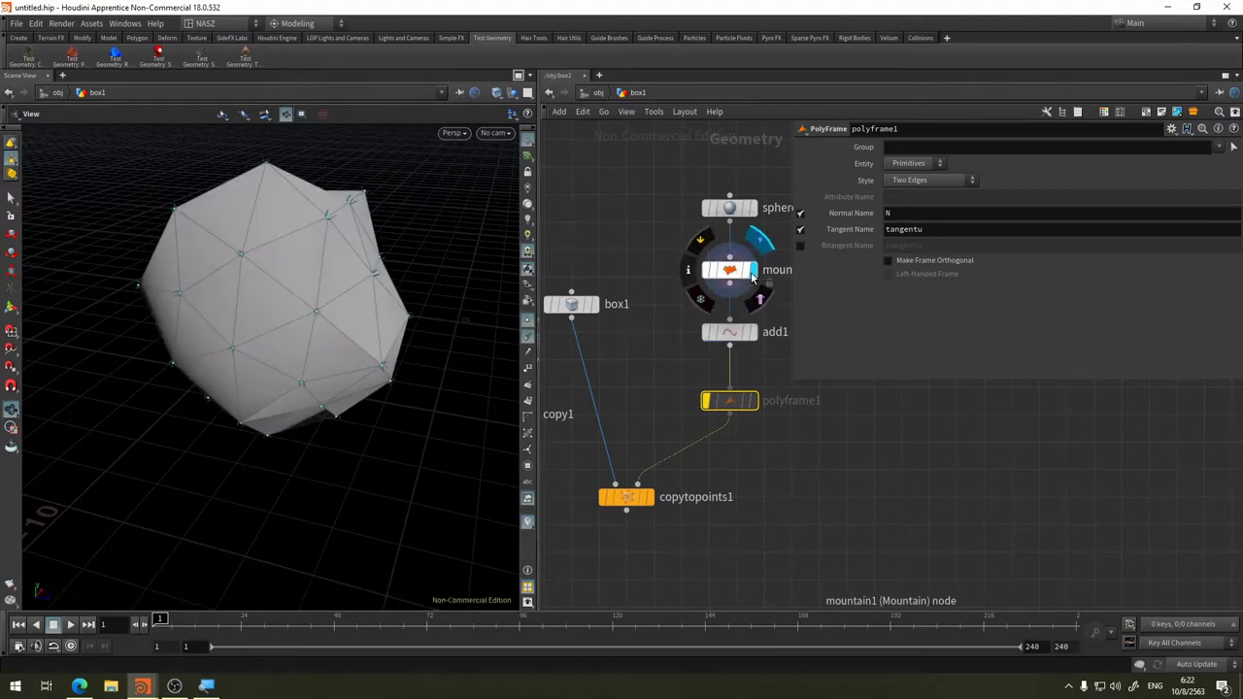
scroll(422, 327, "up", 3)
scroll(380, 273, "up", 3)
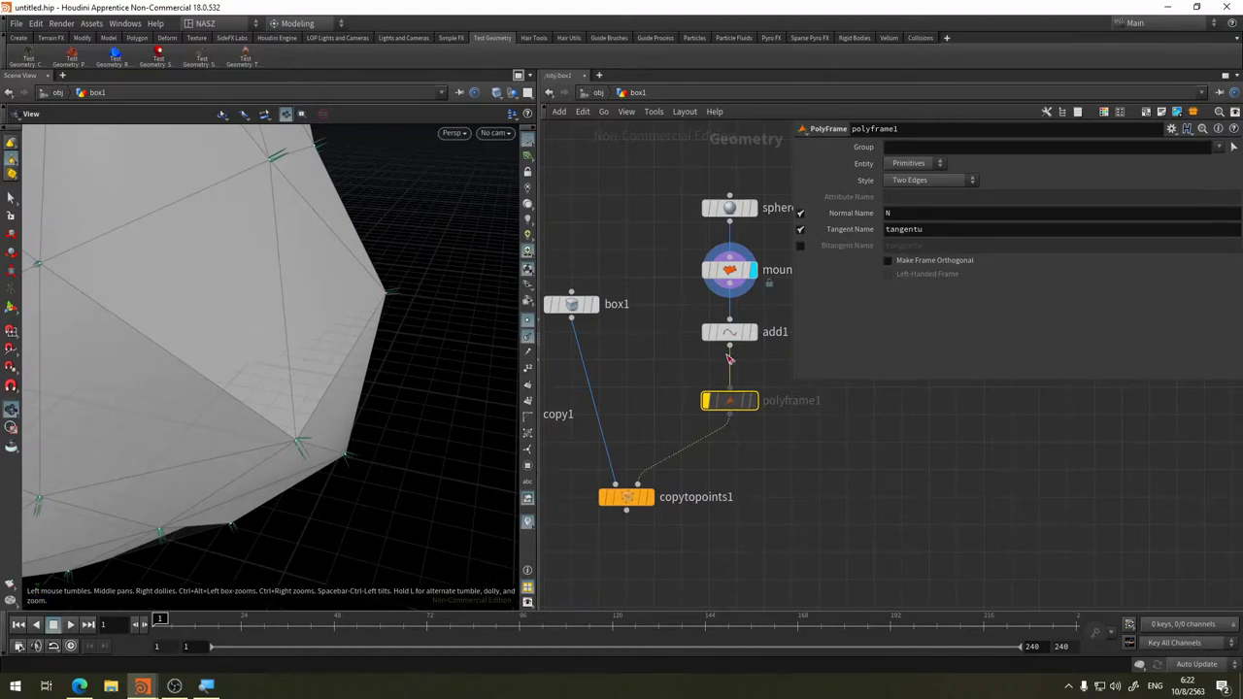
left_click(707, 332)
left_click(651, 497)
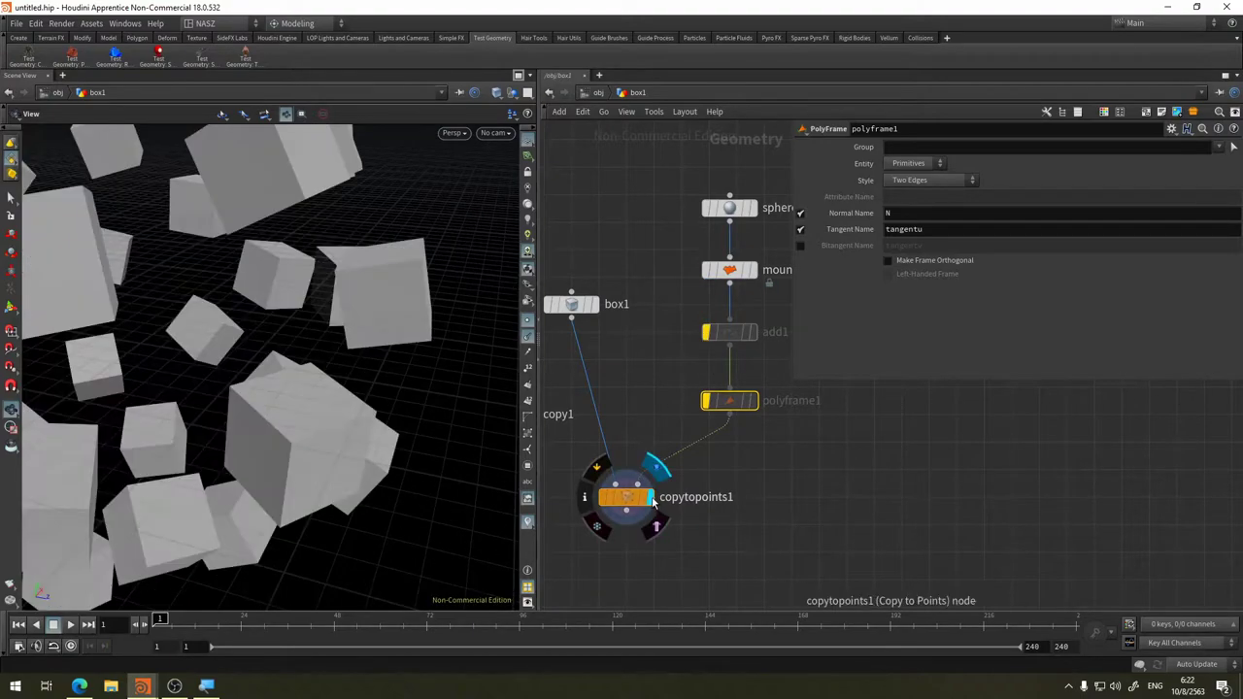
scroll(369, 333, "down", 5)
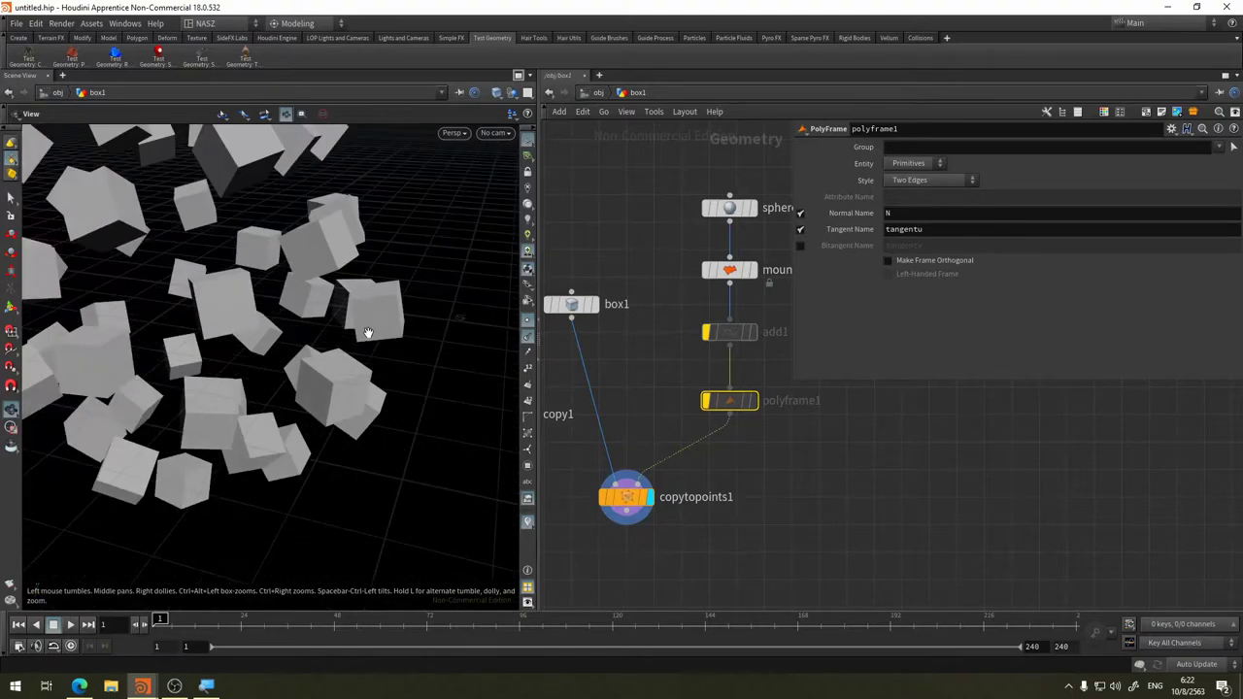
scroll(369, 333, "down", 3)
left_click_drag(280, 385, 272, 275)
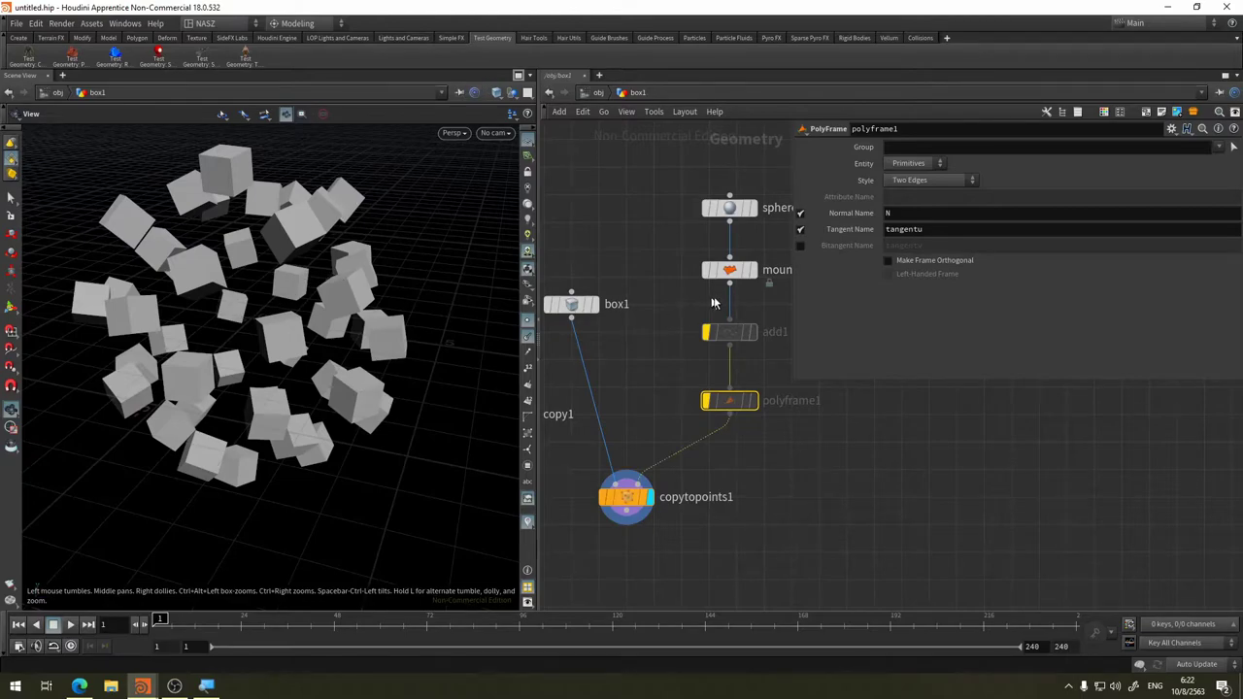
left_click(759, 335)
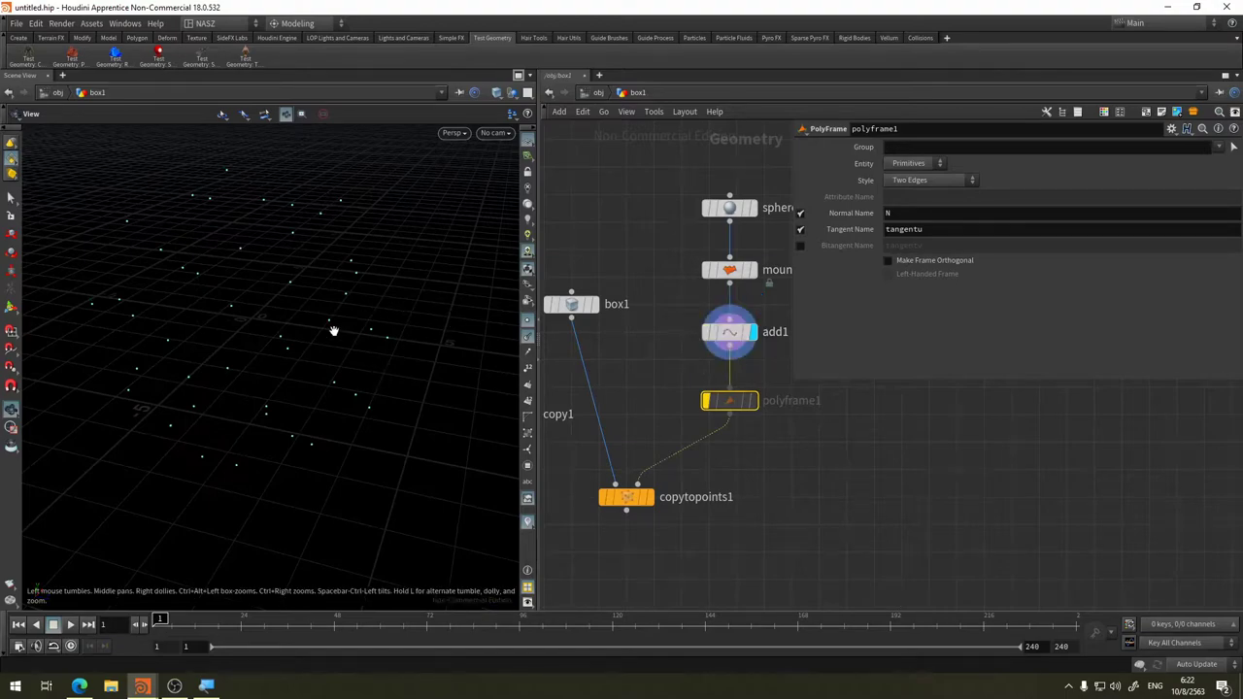
left_click_drag(333, 331, 344, 363)
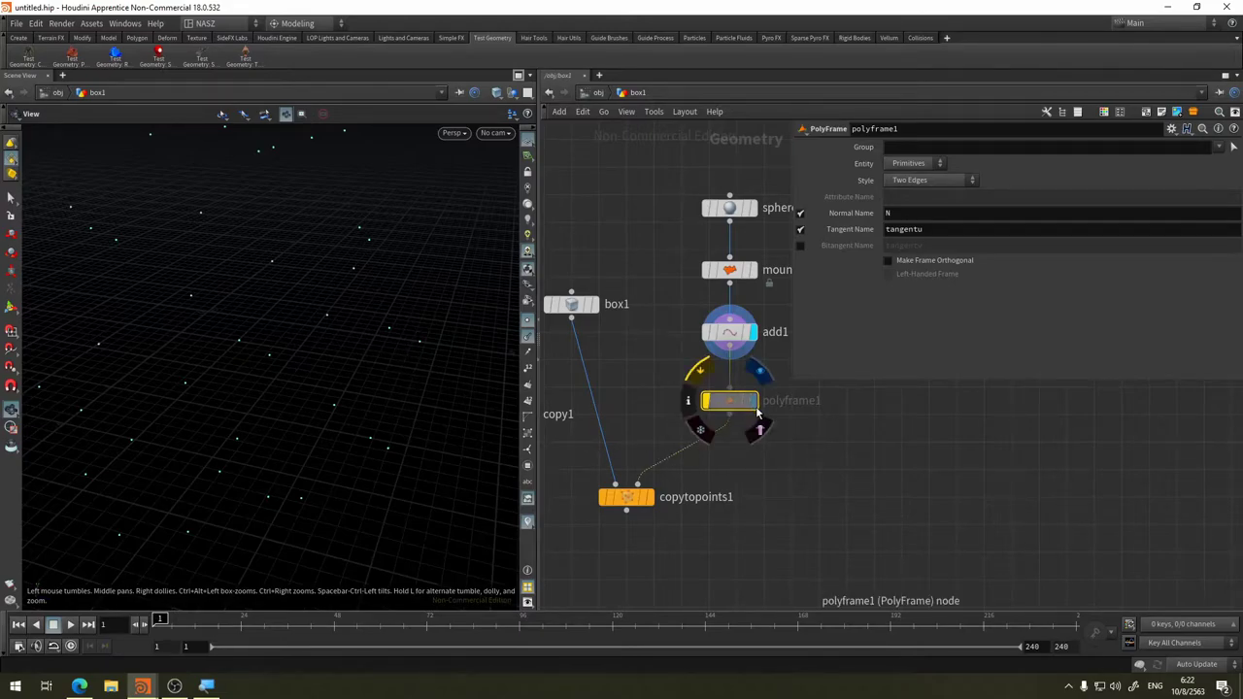
mouse_move(756, 408)
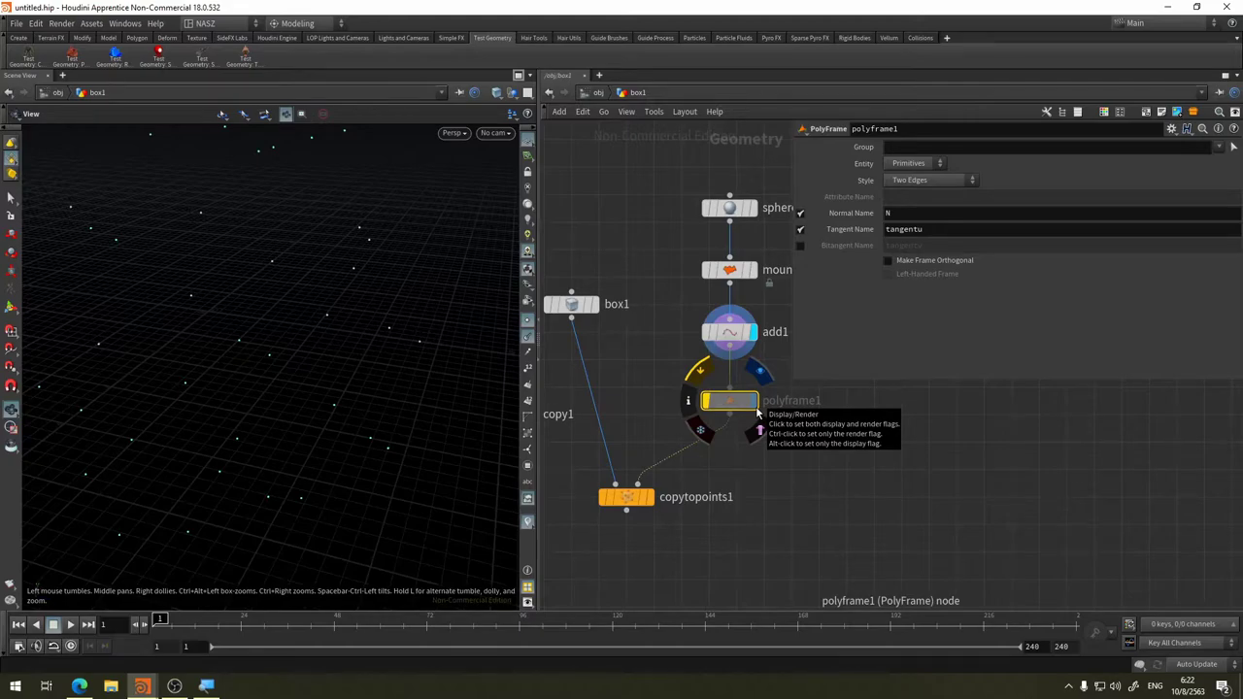
Display polyframe1's points with their frame lines, briefly checking the copied boxes
left_click(754, 401)
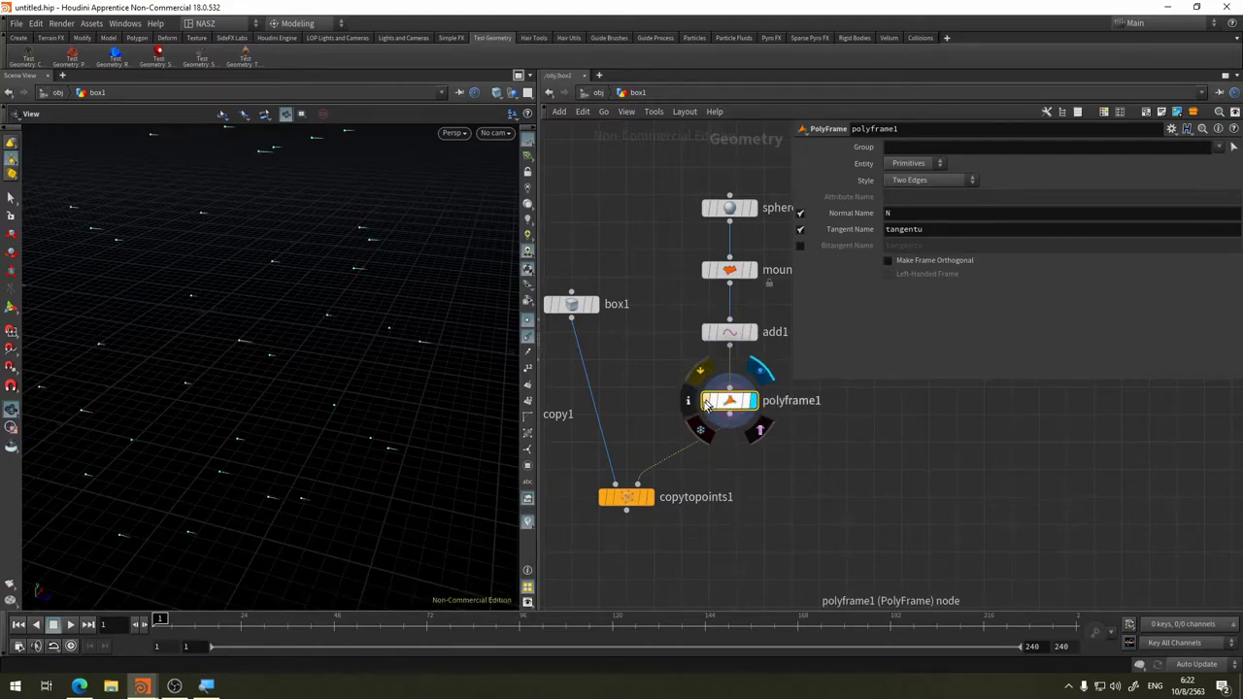
left_click_drag(330, 329, 402, 408)
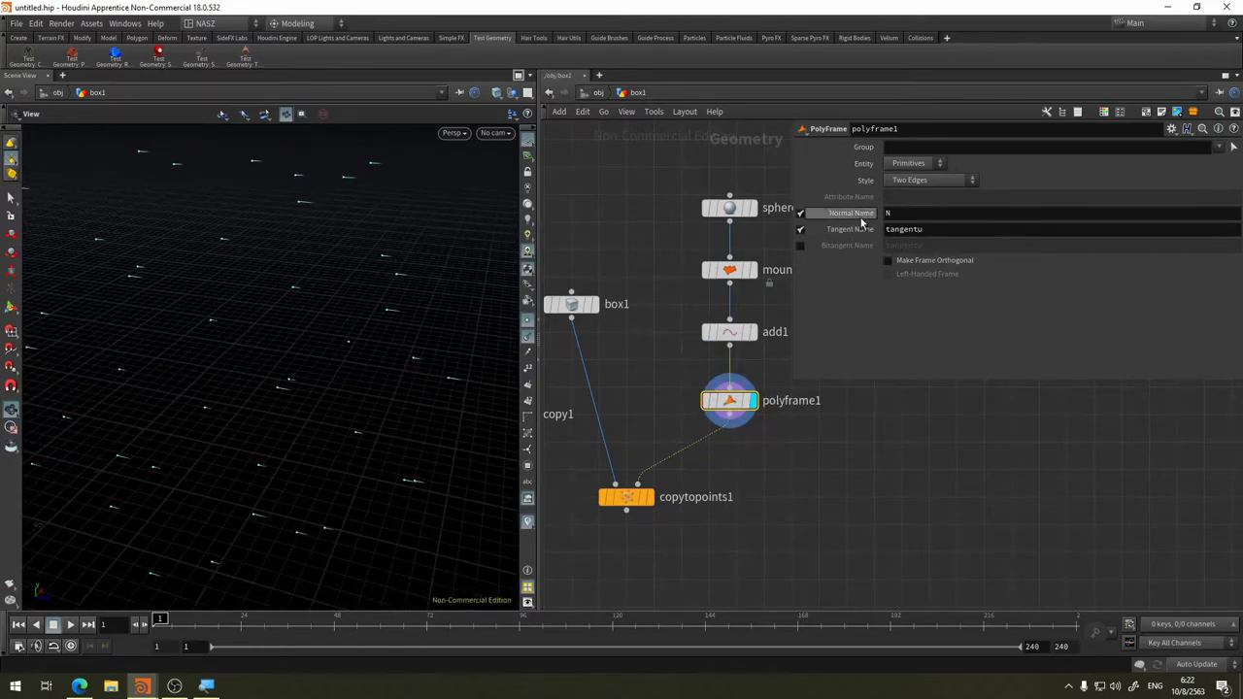
mouse_move(297, 402)
left_mouse_down()
mouse_move(278, 402)
mouse_move(297, 346)
mouse_move(335, 335)
left_mouse_up()
left_click(648, 497)
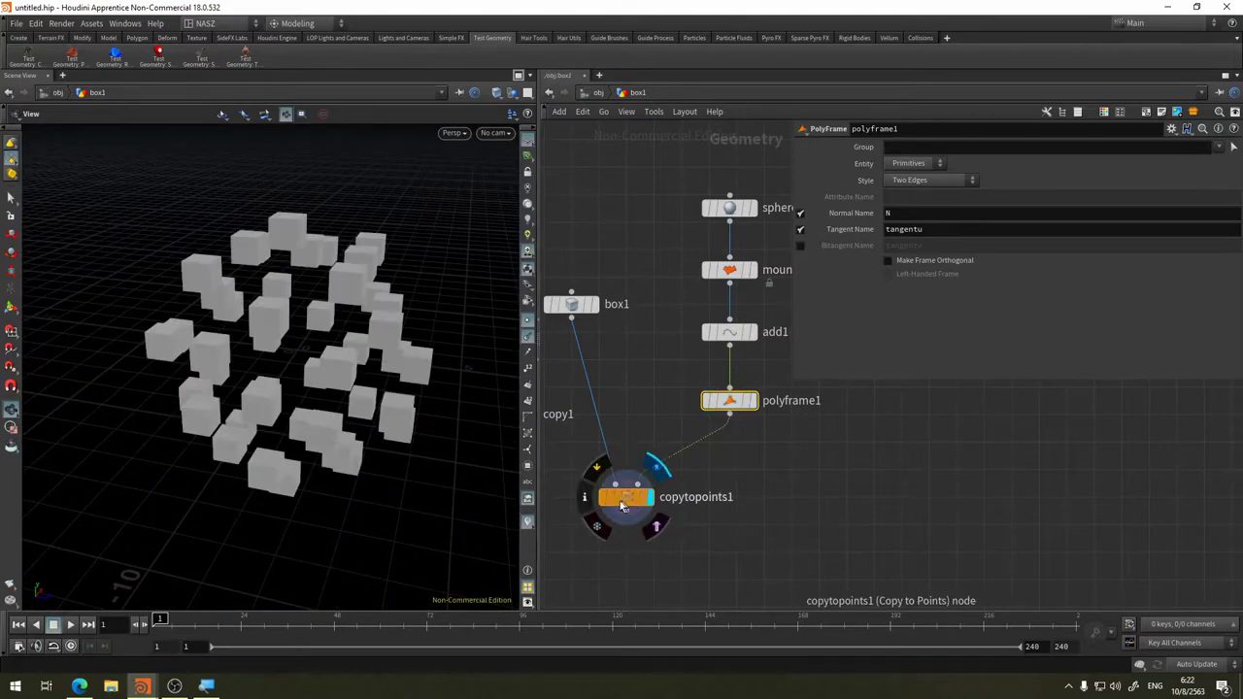
left_click(754, 401)
scroll(406, 337, "up", 3)
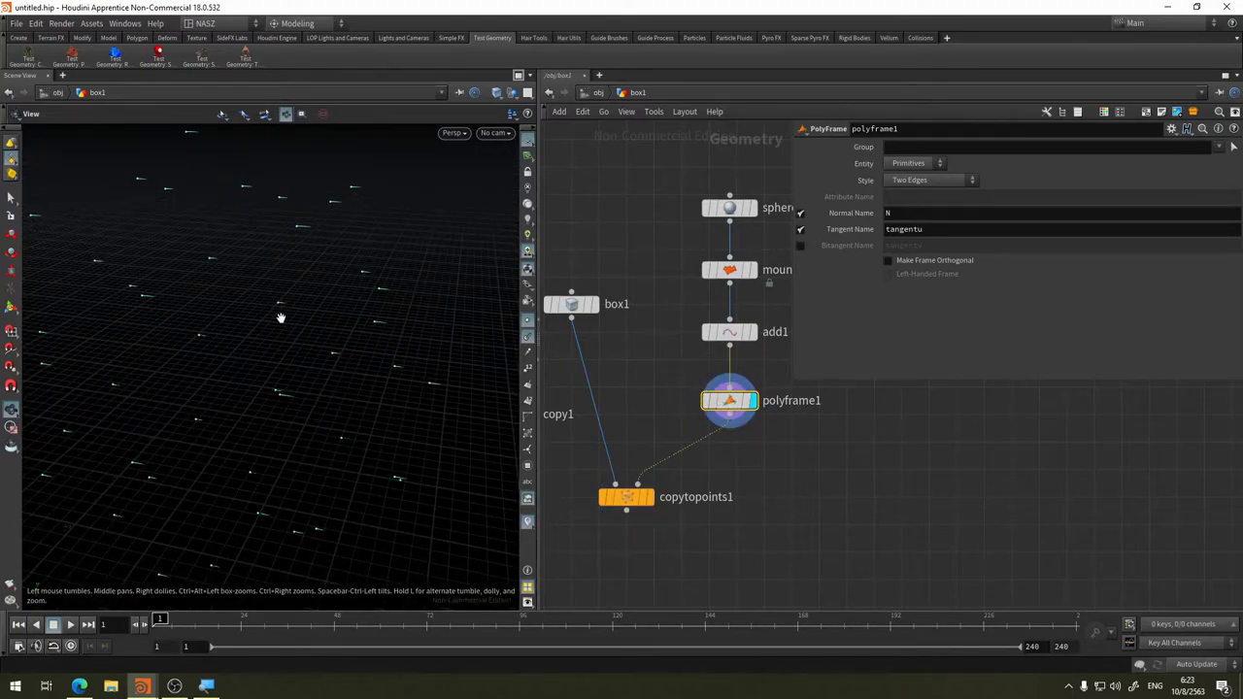
Turn off polyframe1's Normal Name, write the tangent to N, and view the reoriented cubes
left_click(800, 214)
key("Return")
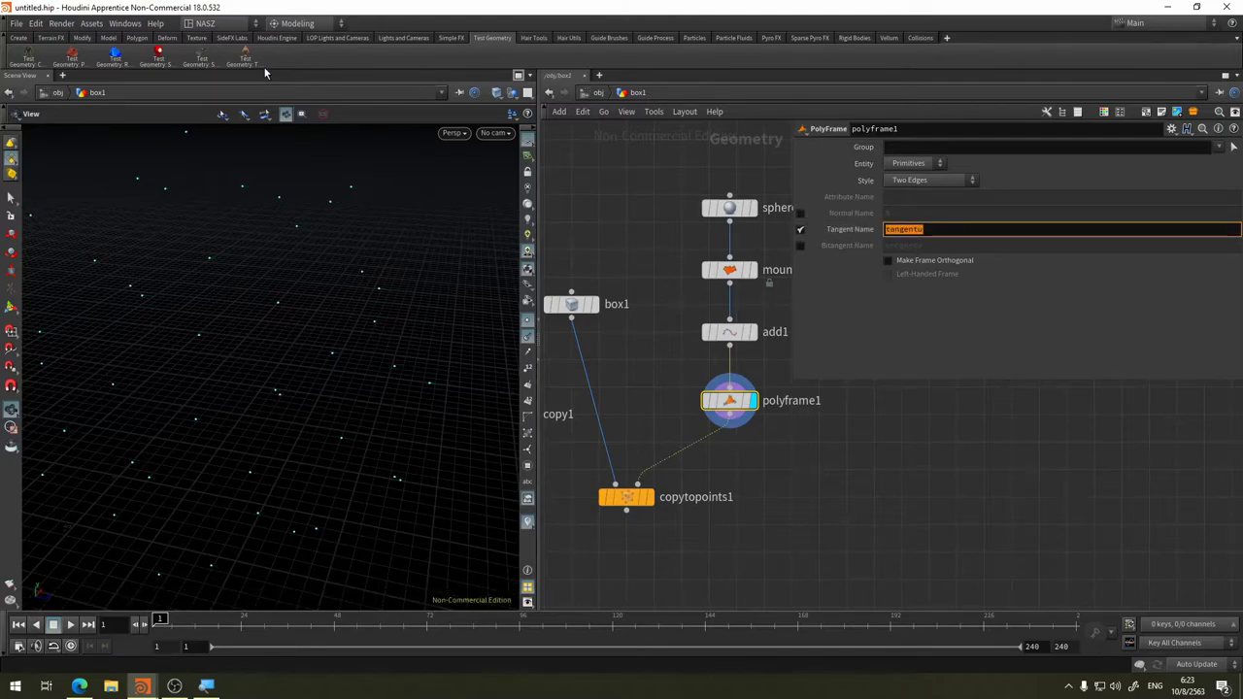
type("N")
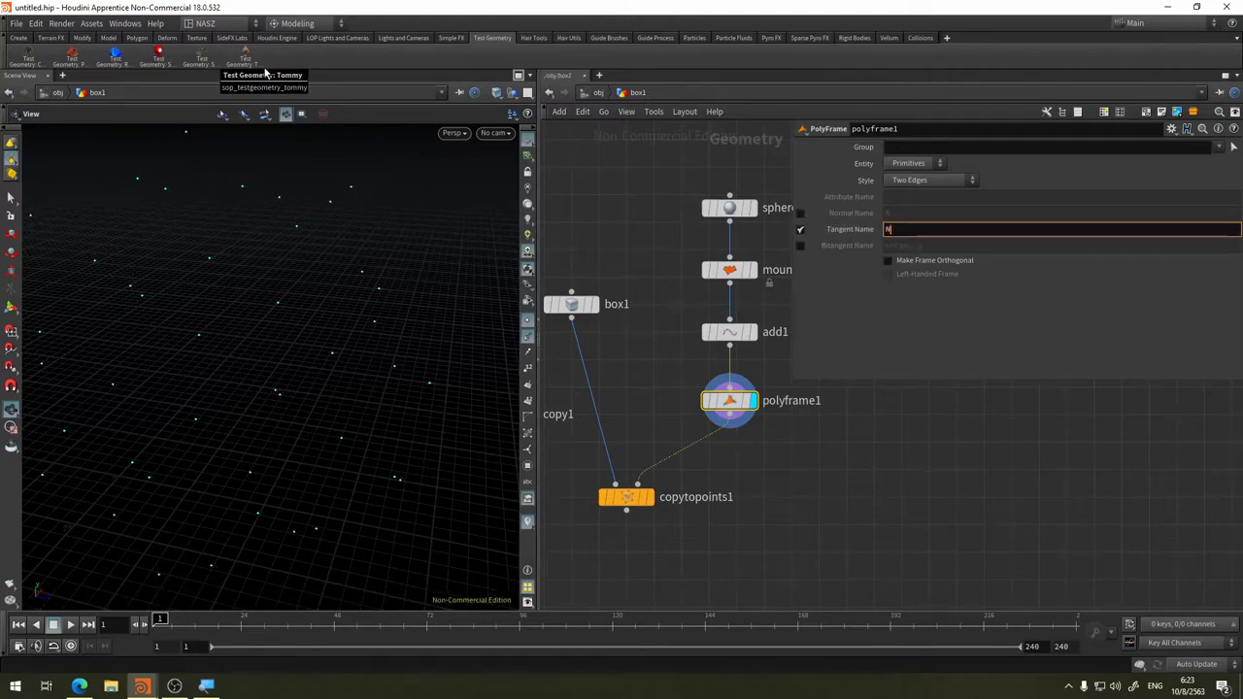
key("Return")
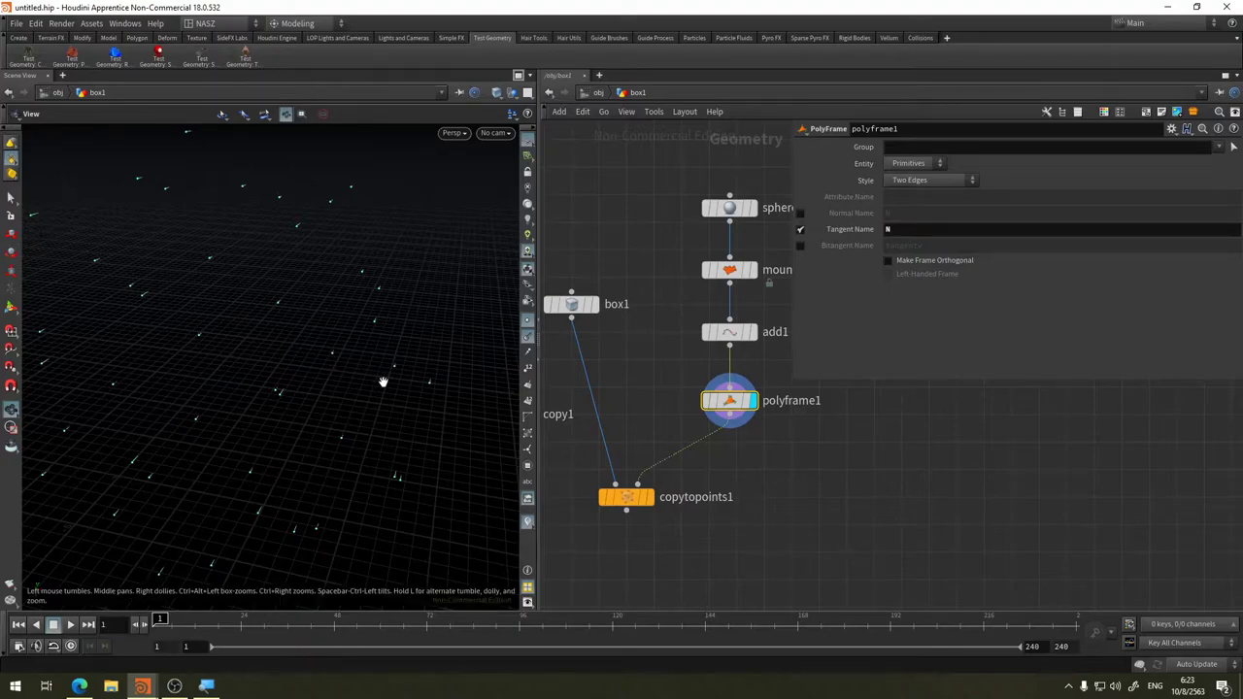
left_click(651, 498)
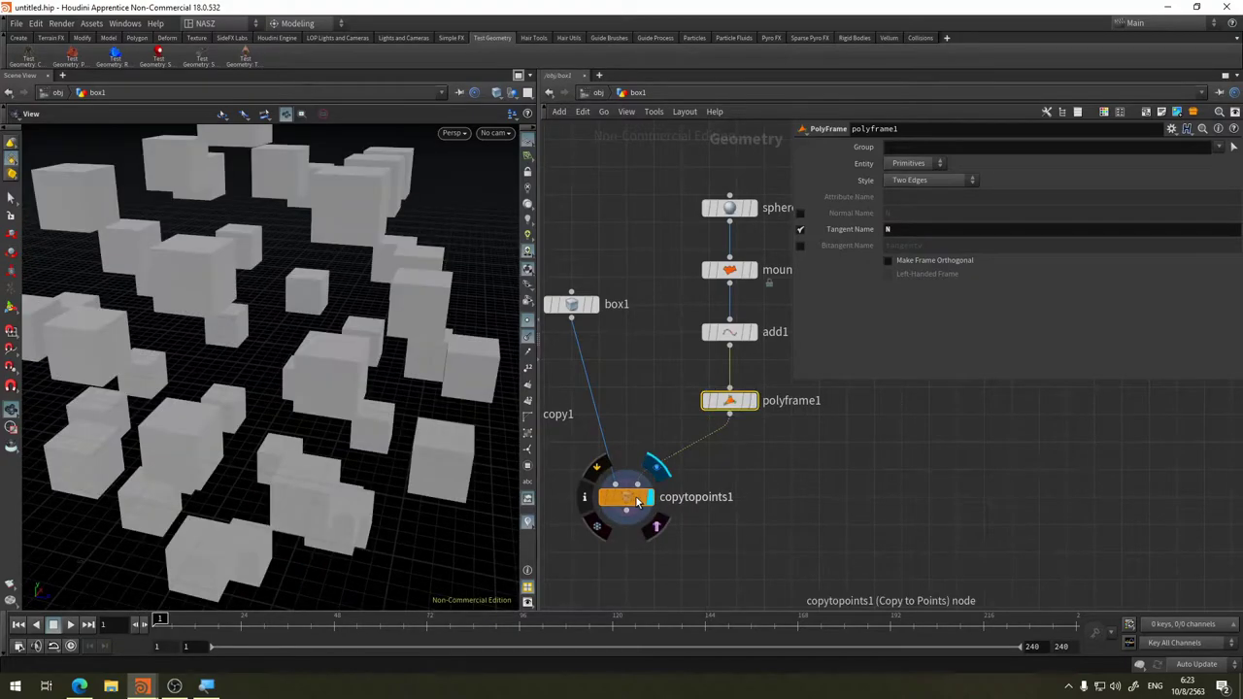
left_click(629, 498)
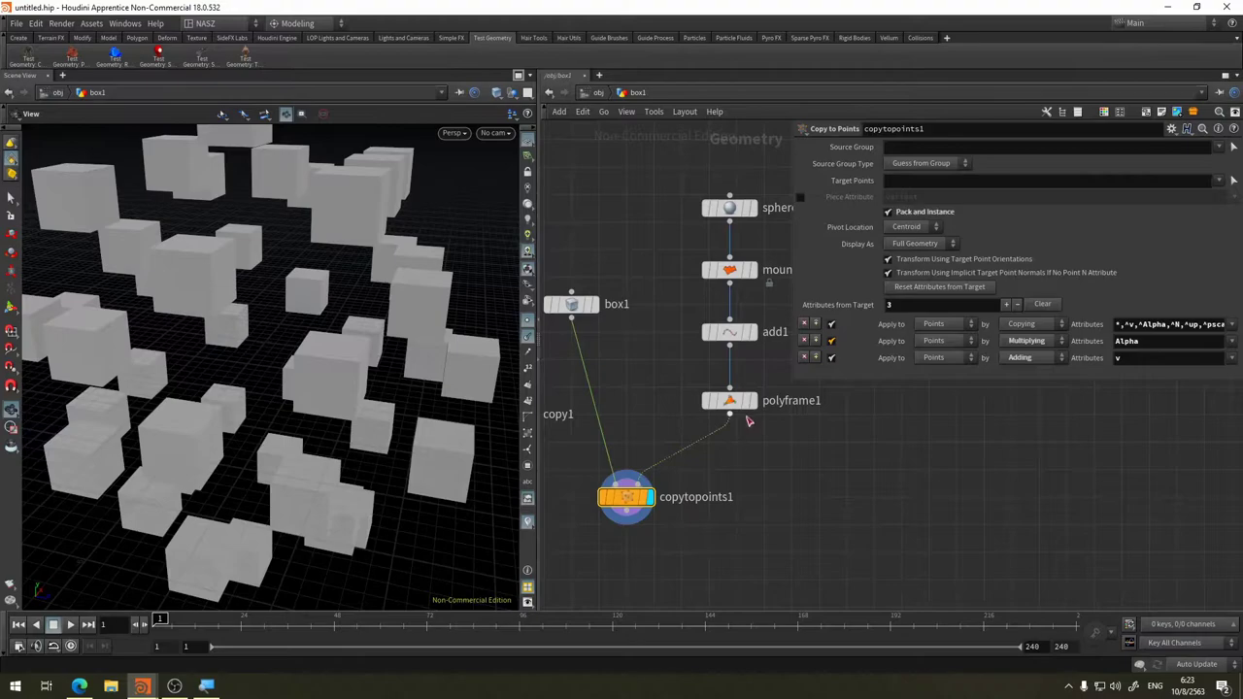
left_click(748, 402)
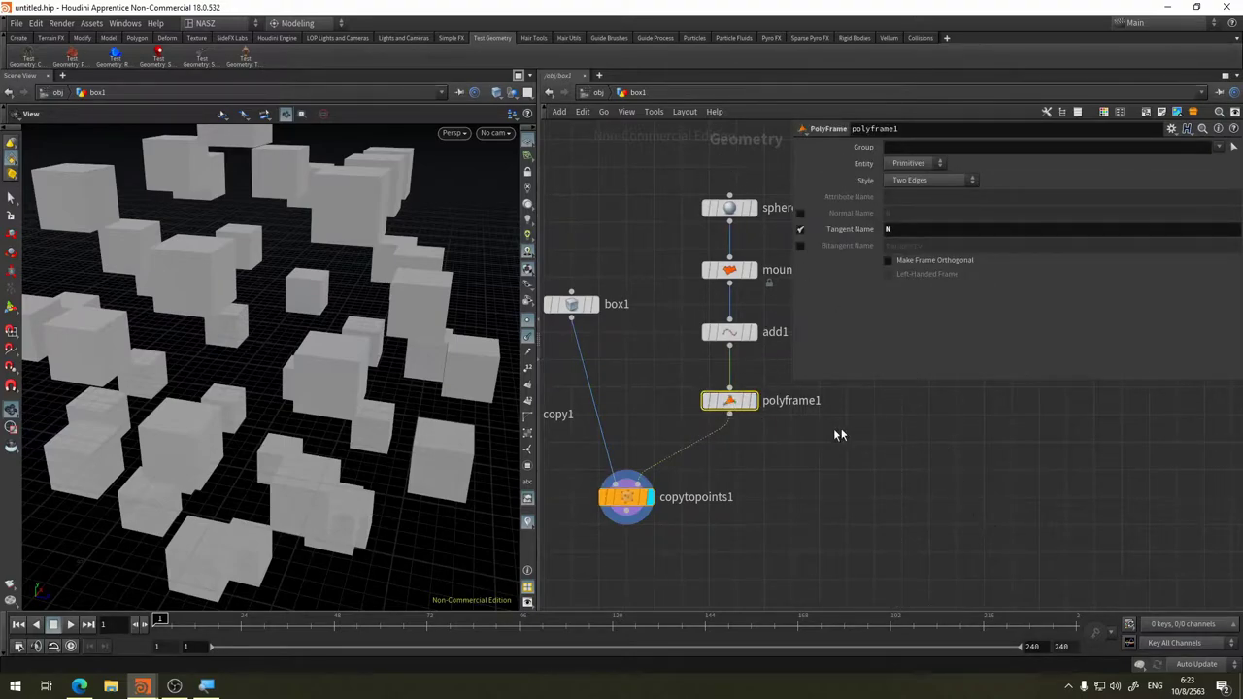
Try polyframe1's First Edge and Primitive Centroid styles and the Points entity type
left_click(927, 181)
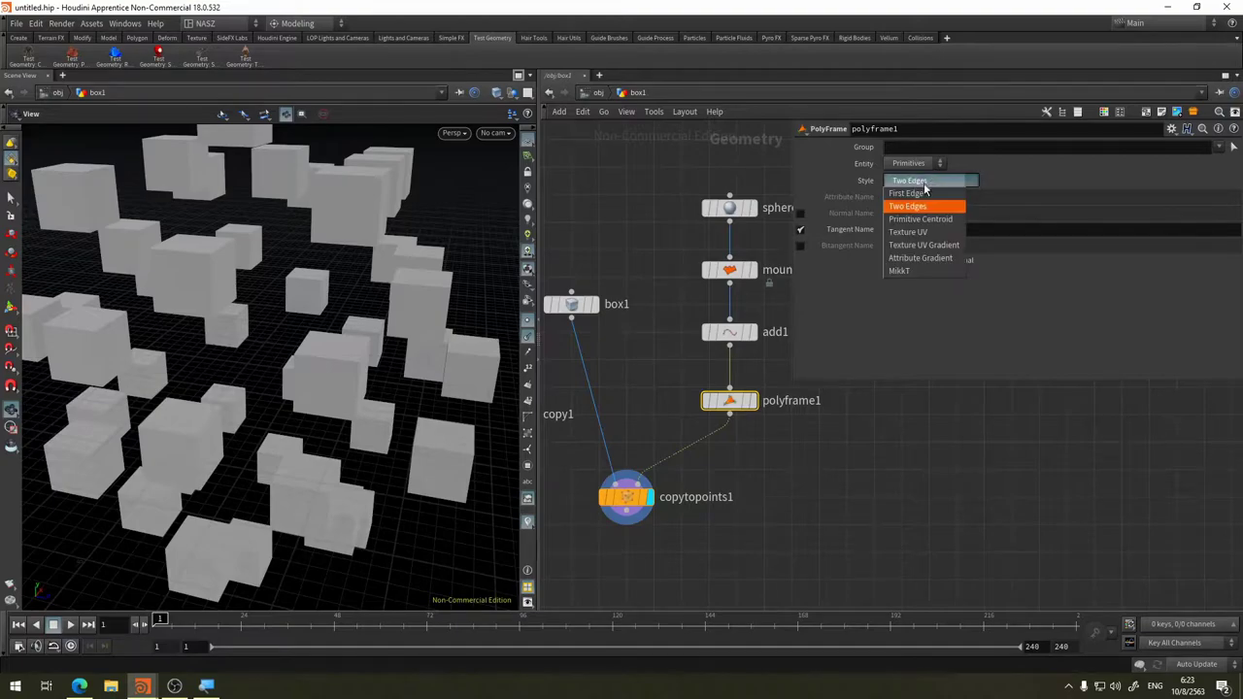
left_click(924, 194)
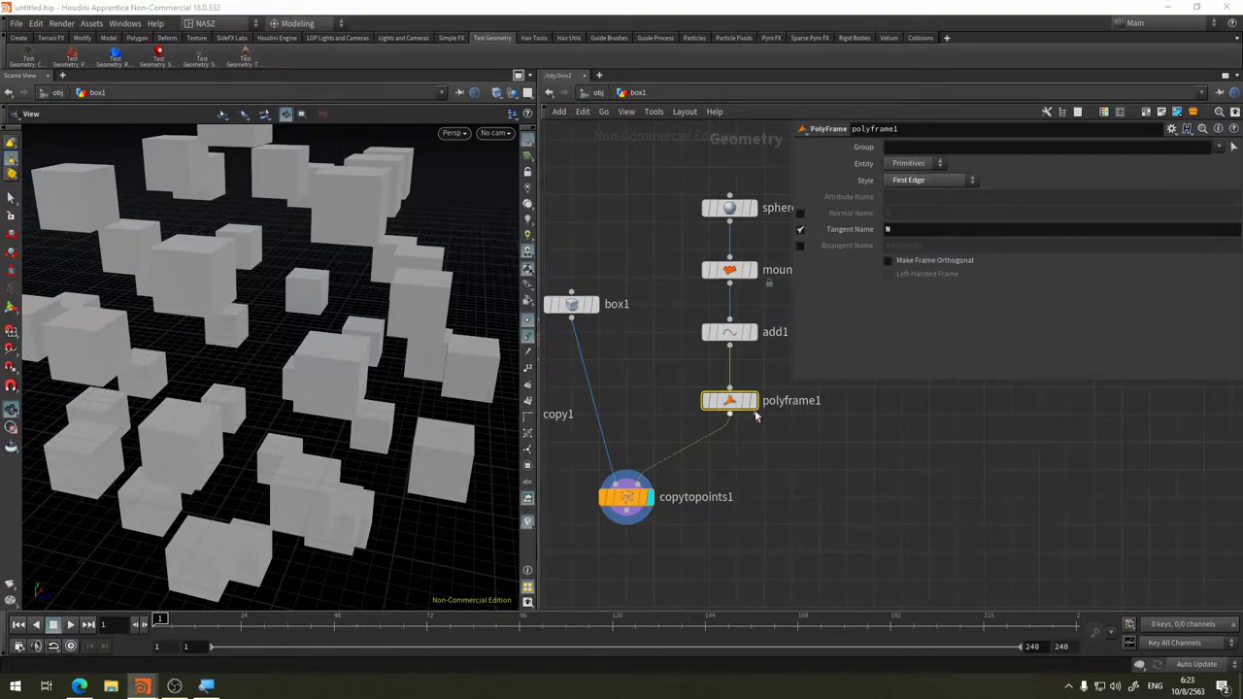
left_click(754, 400)
left_click(913, 163)
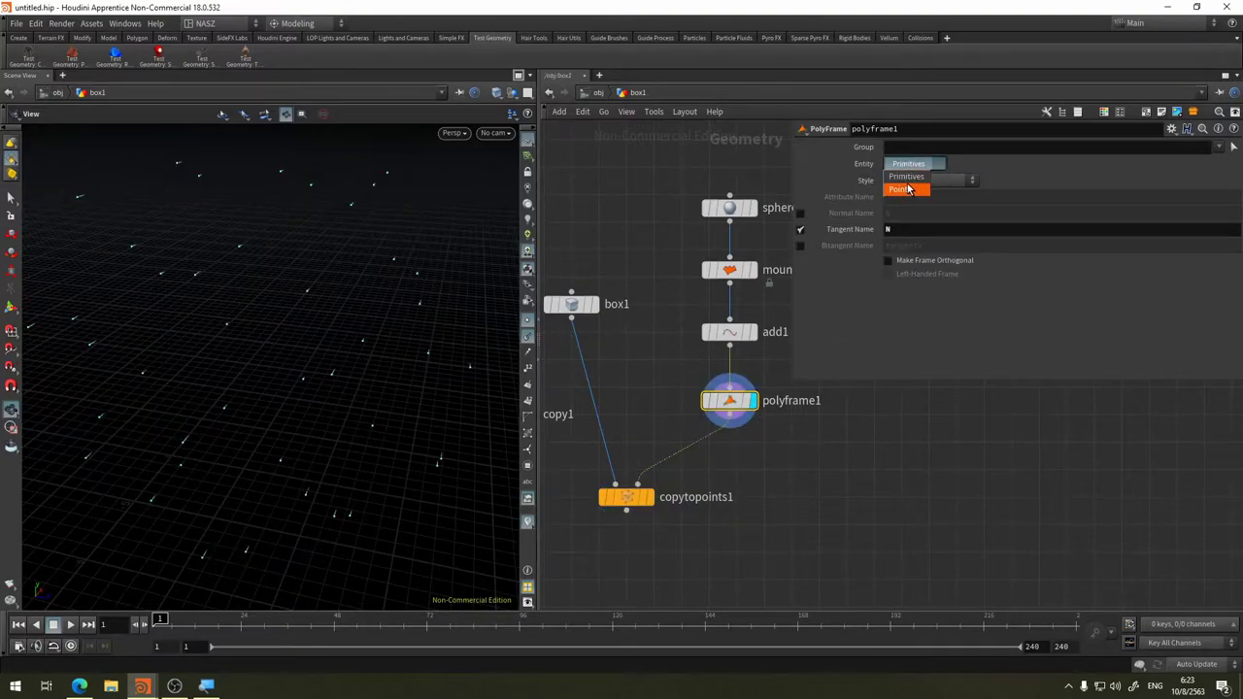
left_click(907, 190)
left_click(914, 163)
left_click(908, 176)
left_click(928, 180)
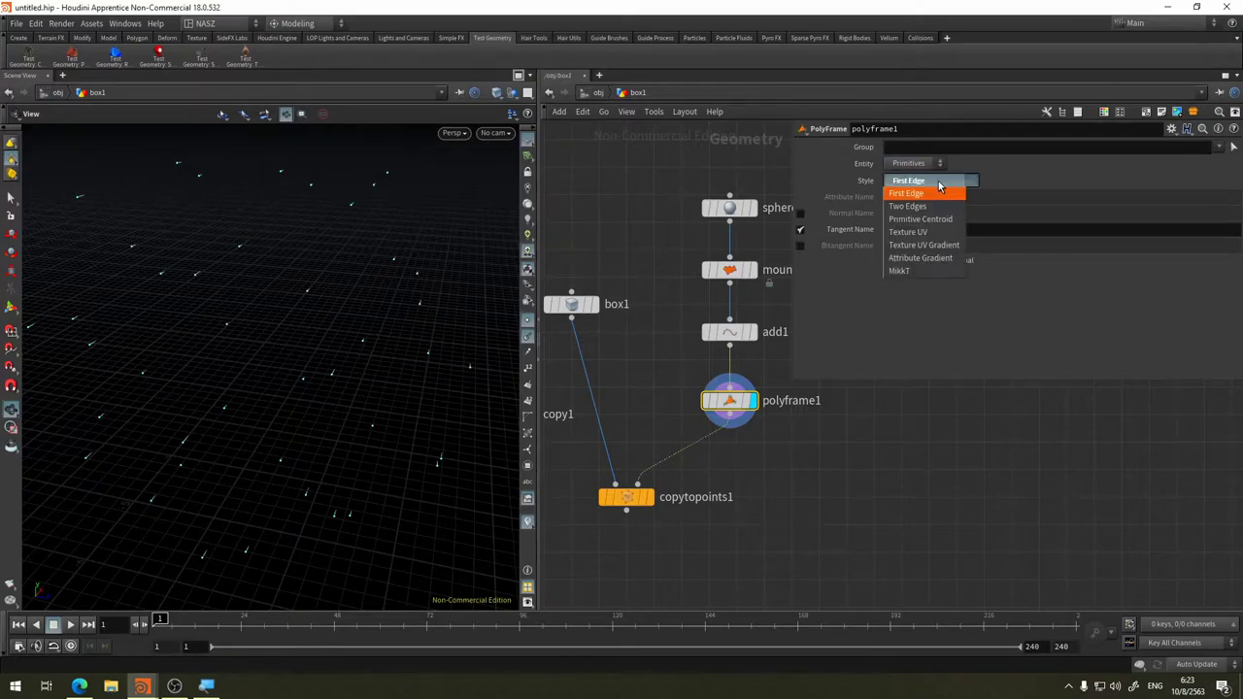
left_click(945, 219)
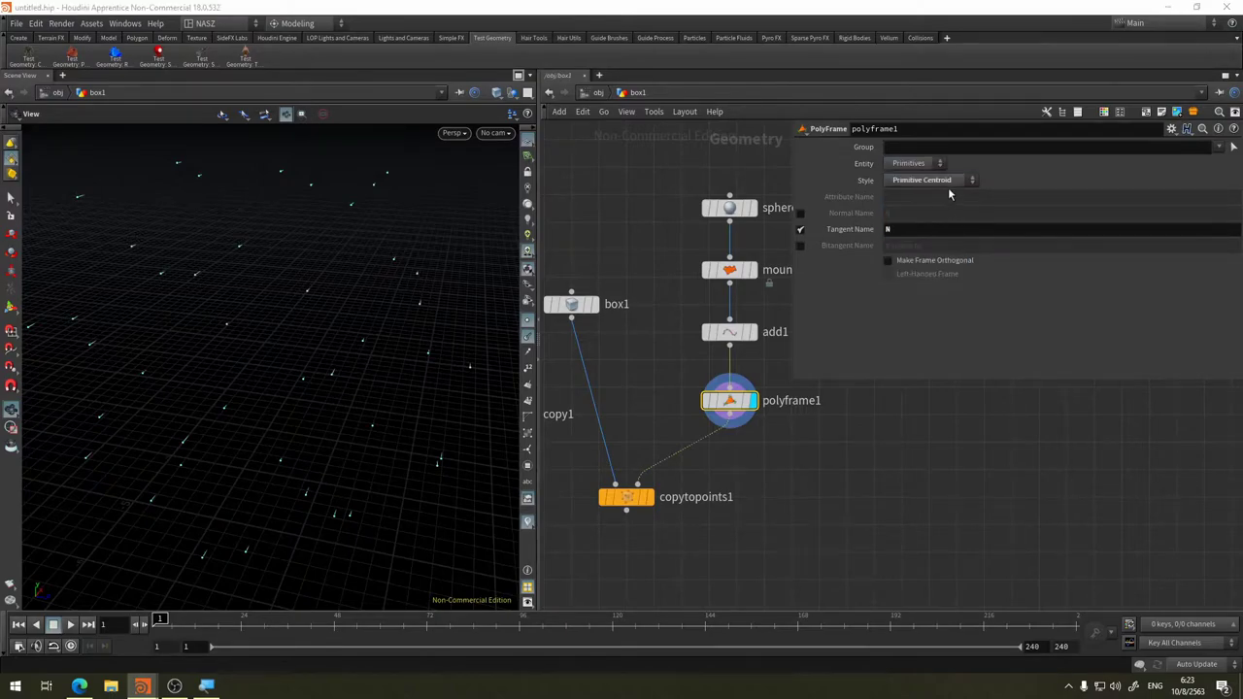
Set polyframe1 back to Primitives with the Two Edges style and pan the network left
left_click(953, 182)
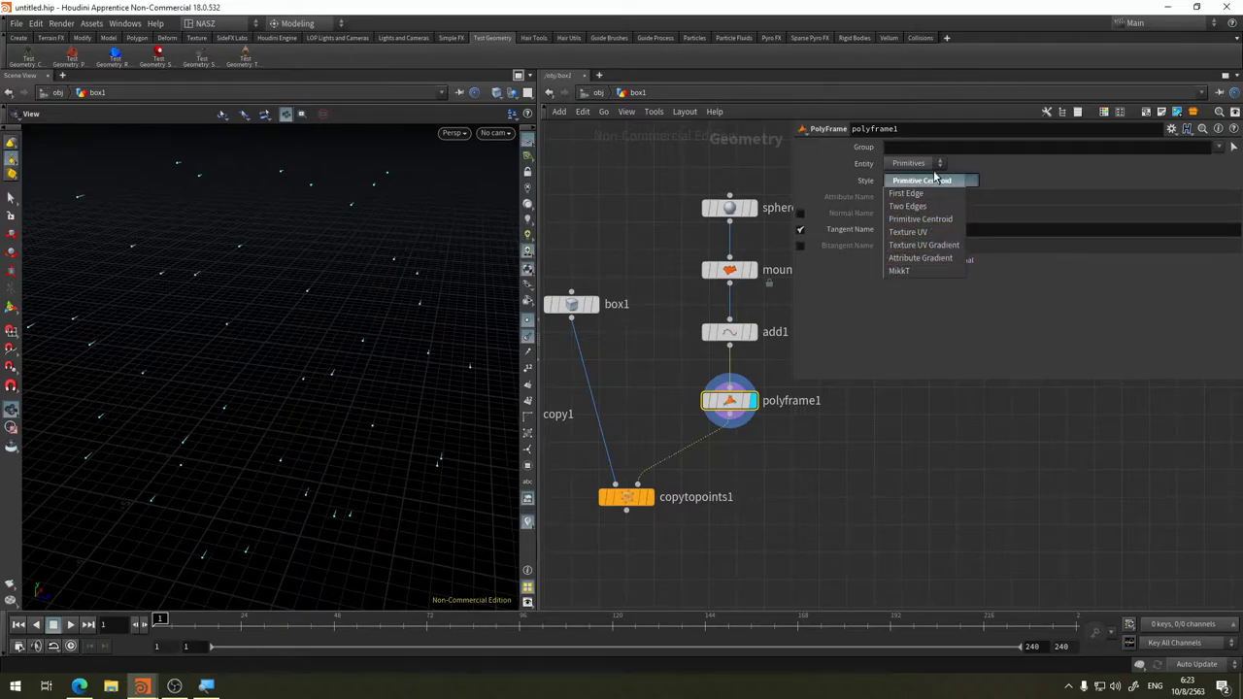
left_click(935, 180)
left_click(913, 163)
left_click(954, 181)
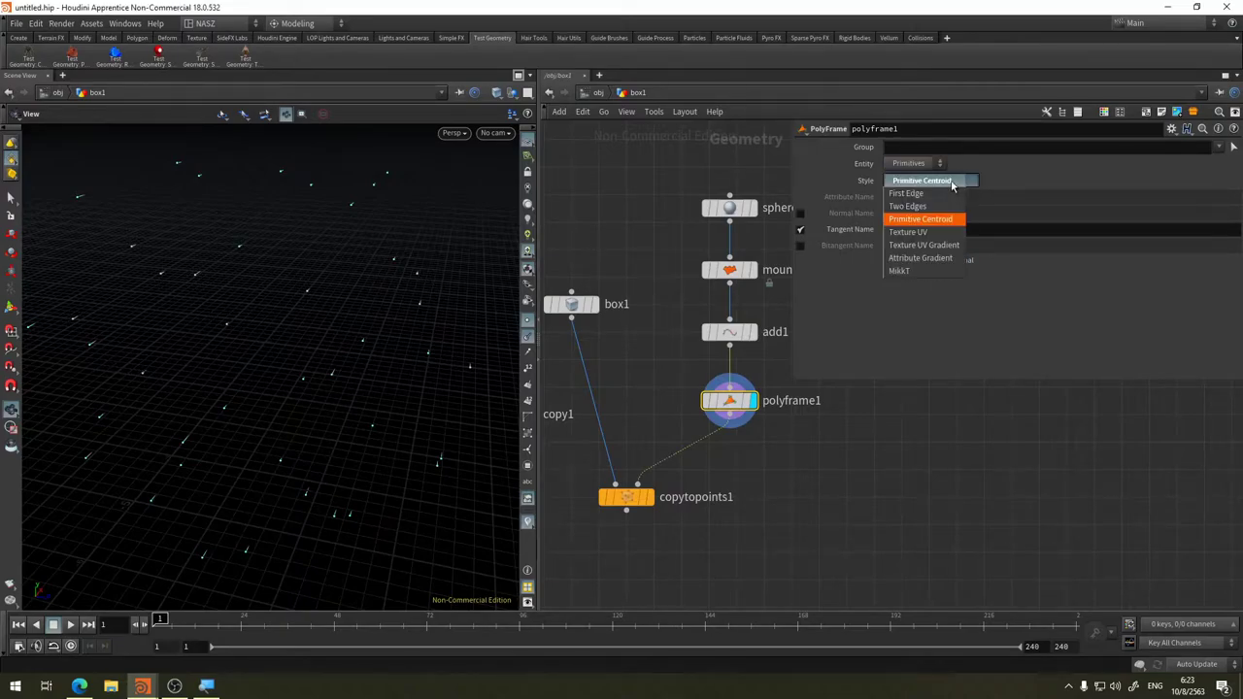
left_click(952, 185)
left_click(952, 182)
left_click(947, 195)
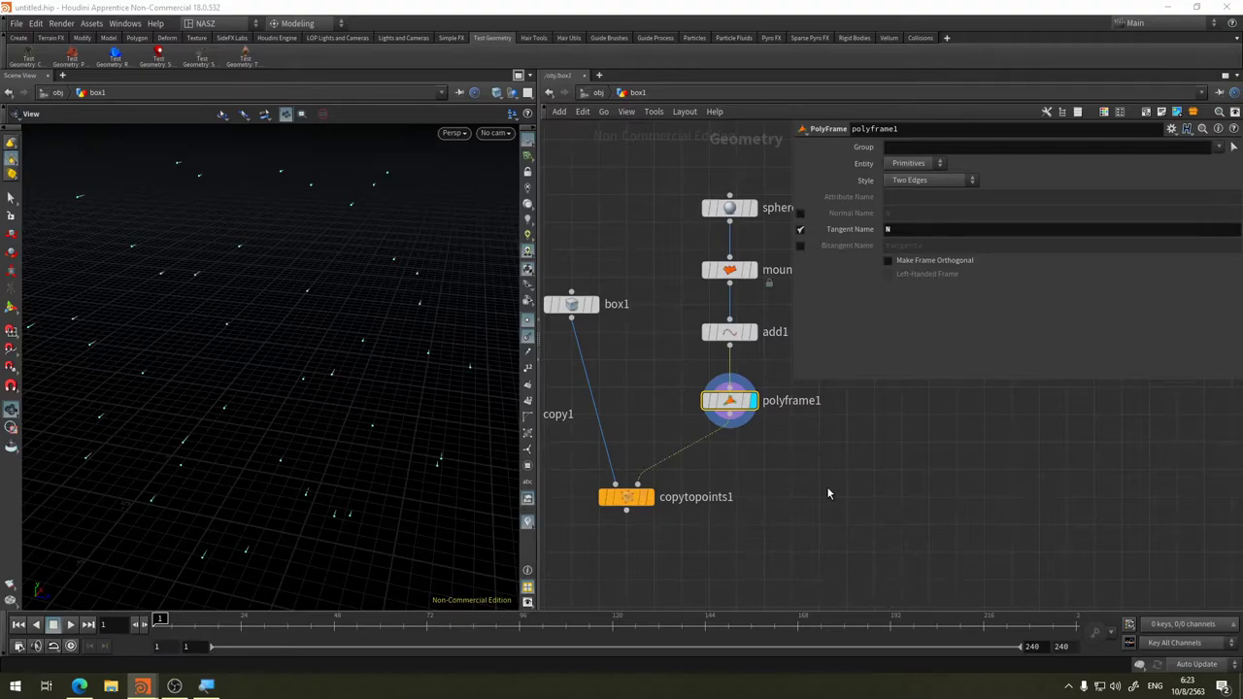
mouse_move(967, 484)
middle_mouse_down()
mouse_move(810, 477)
mouse_move(639, 438)
mouse_move(660, 431)
middle_mouse_up()
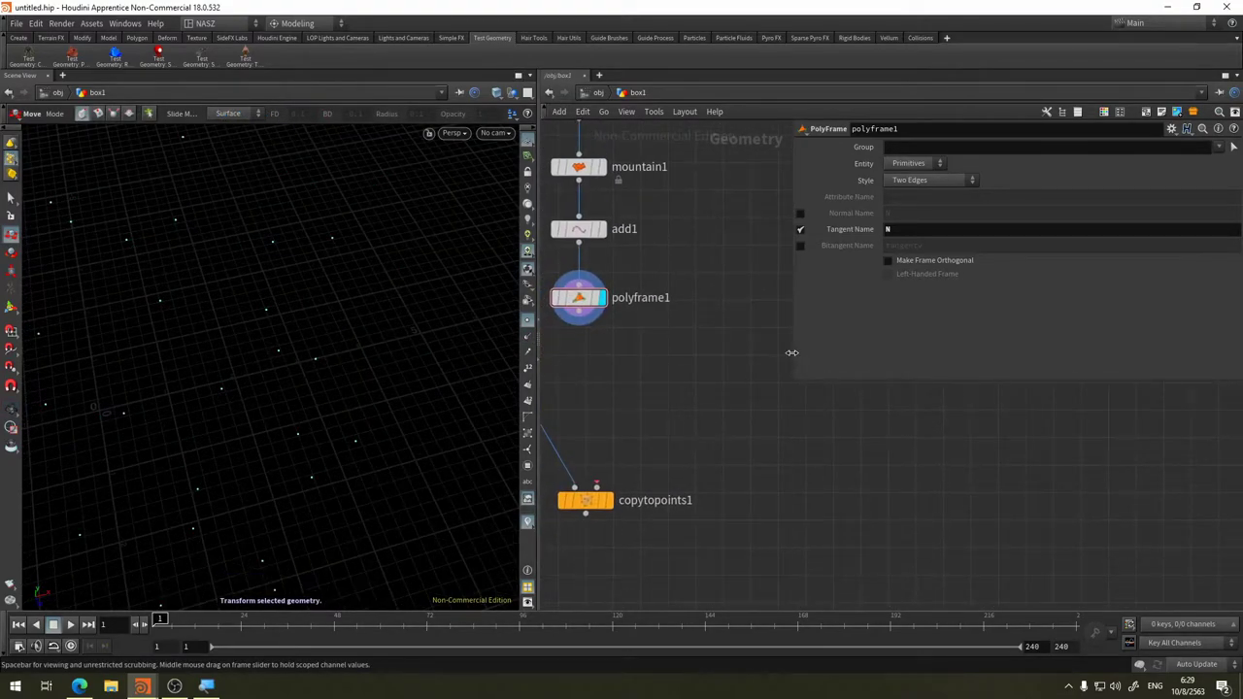
Widen the network pane and add a Line node beside polyframe1
left_click_drag(793, 354, 997, 346)
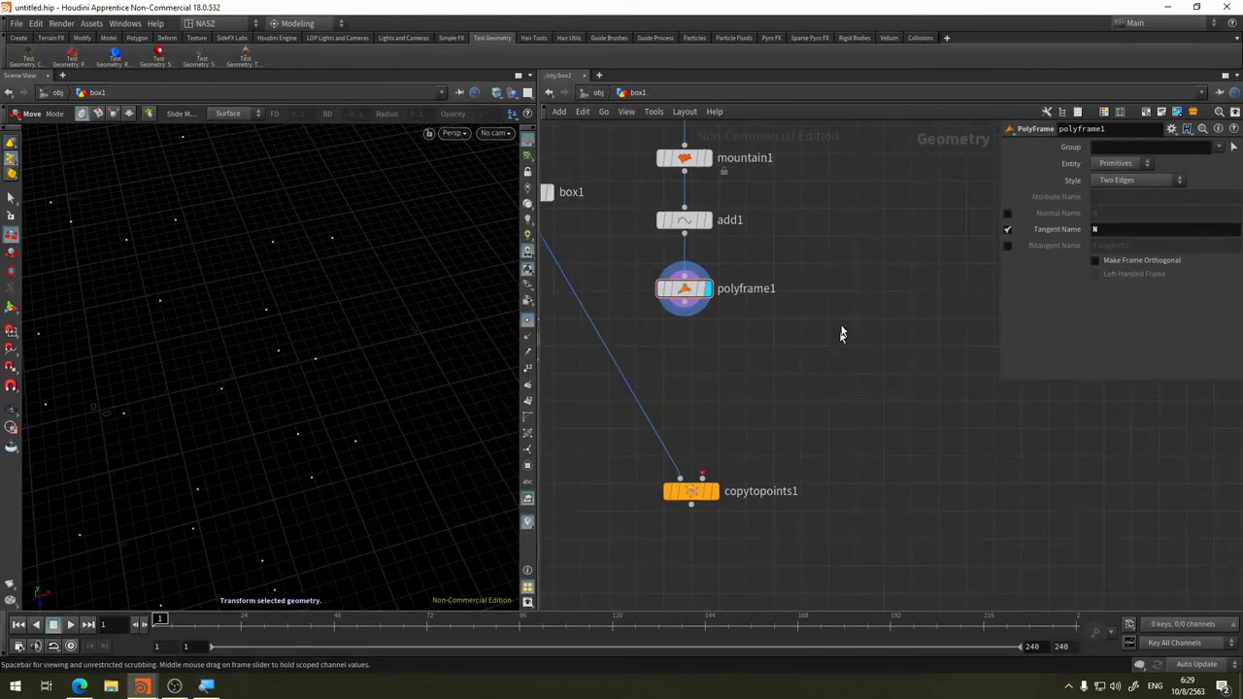
key("Tab")
type("li")
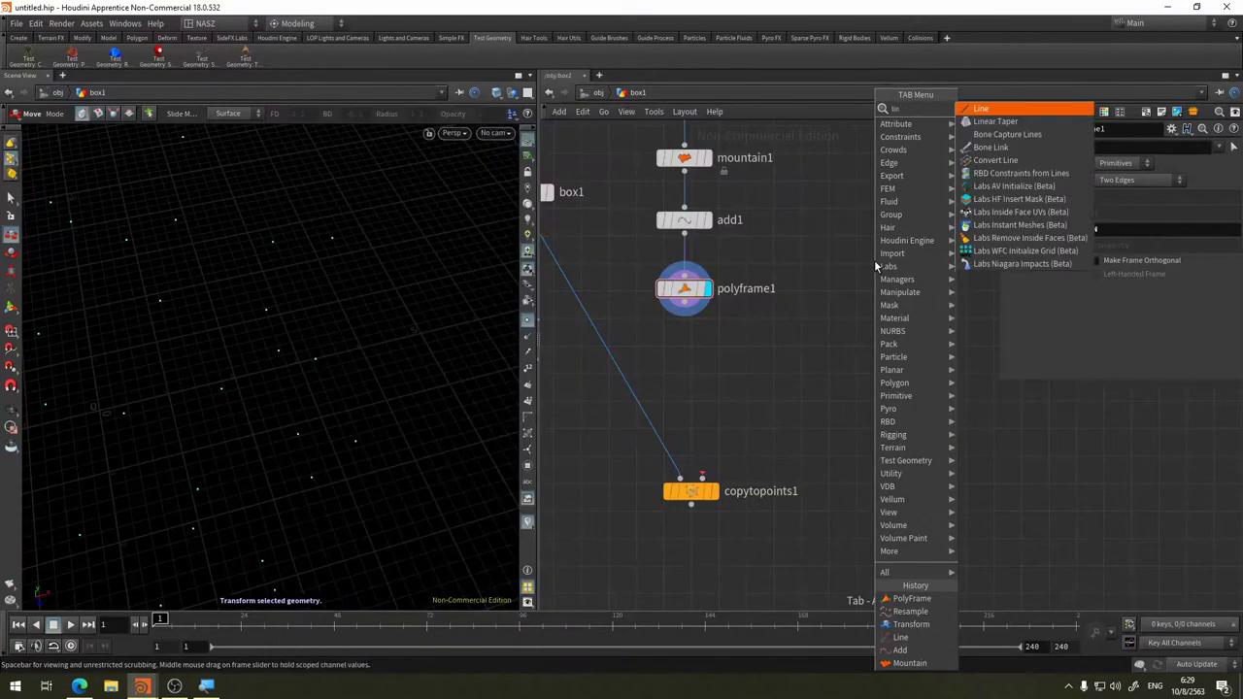
type("ne")
left_click(987, 110)
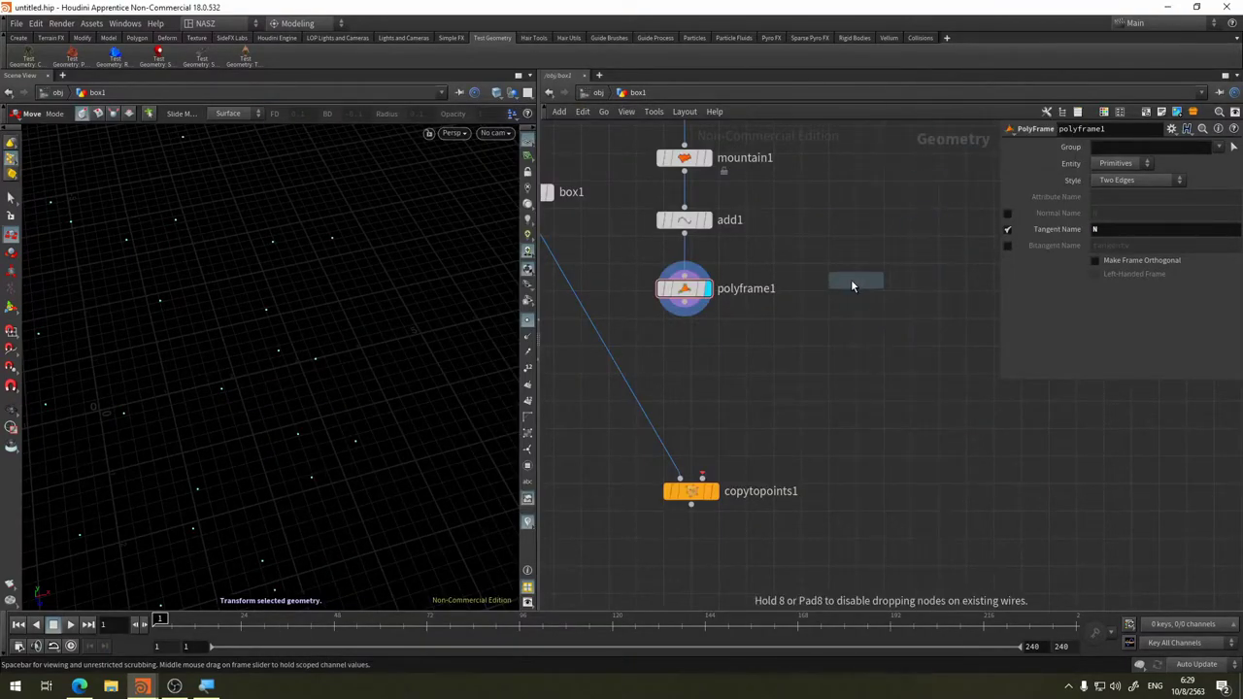
left_click(889, 295)
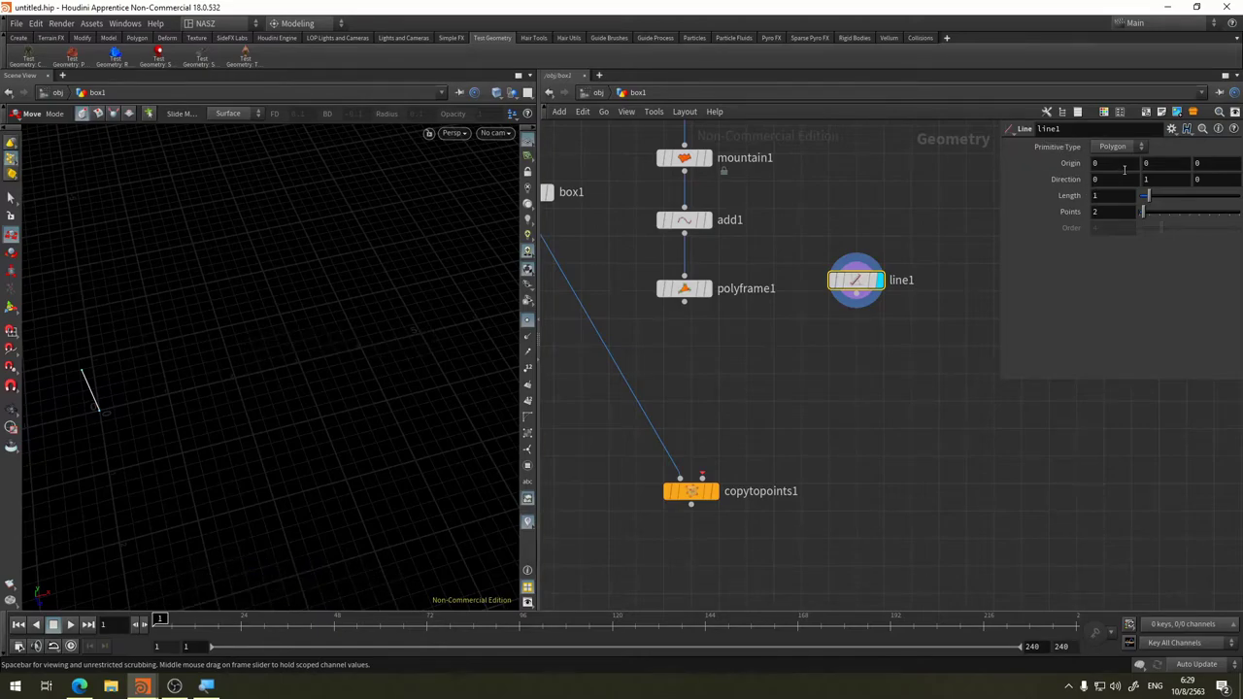
Point line1 along X with Direction 1,0,0 and set its length to 6.04
type("1")
key("Return")
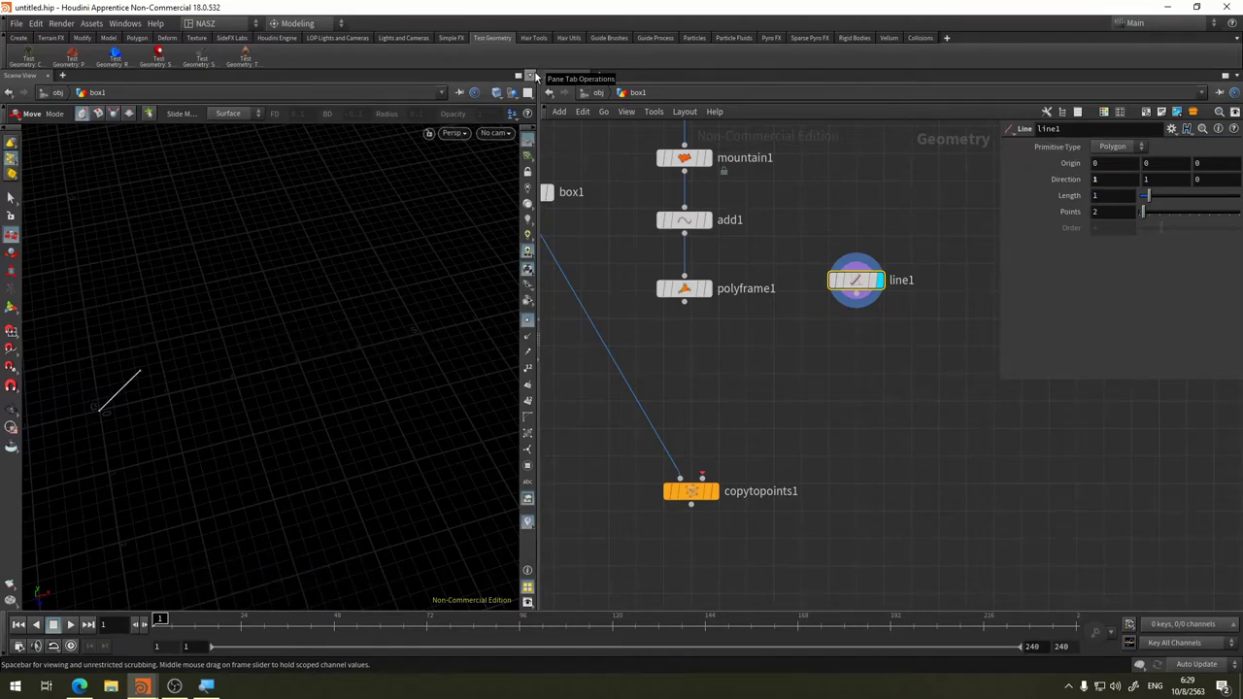
left_click(827, 158)
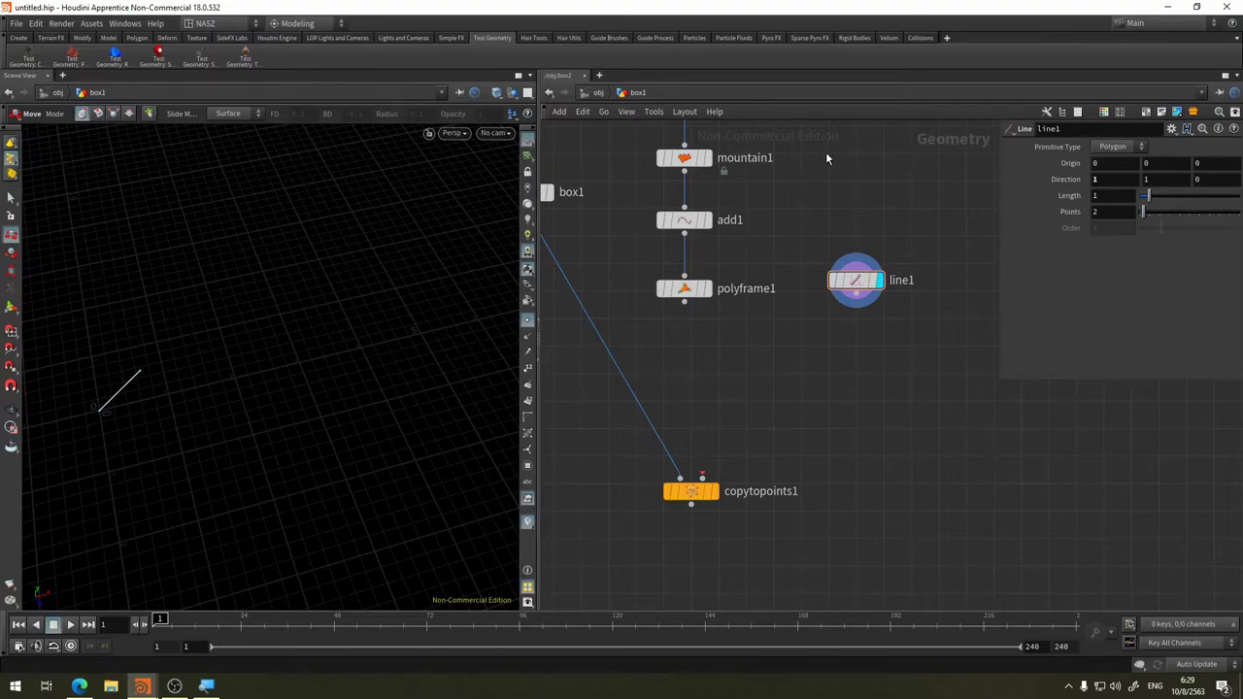
left_click(1166, 178)
type("0")
key("Return")
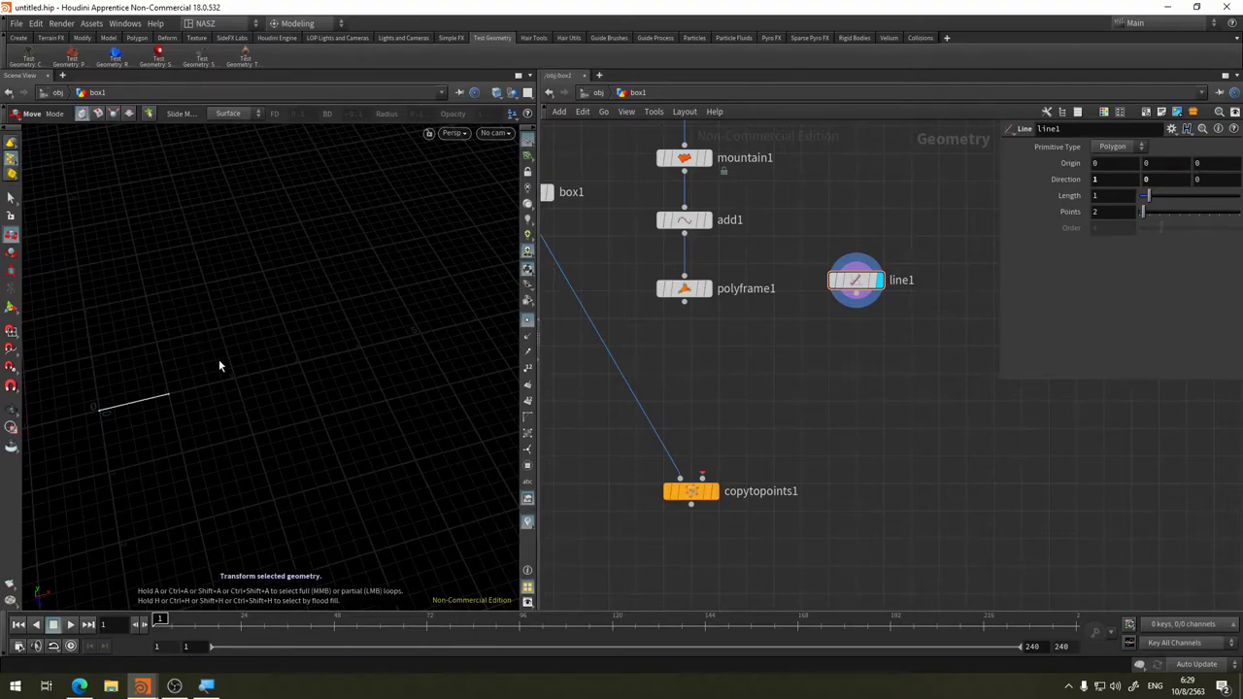
left_click(1197, 199)
left_click_drag(1196, 199, 1156, 217)
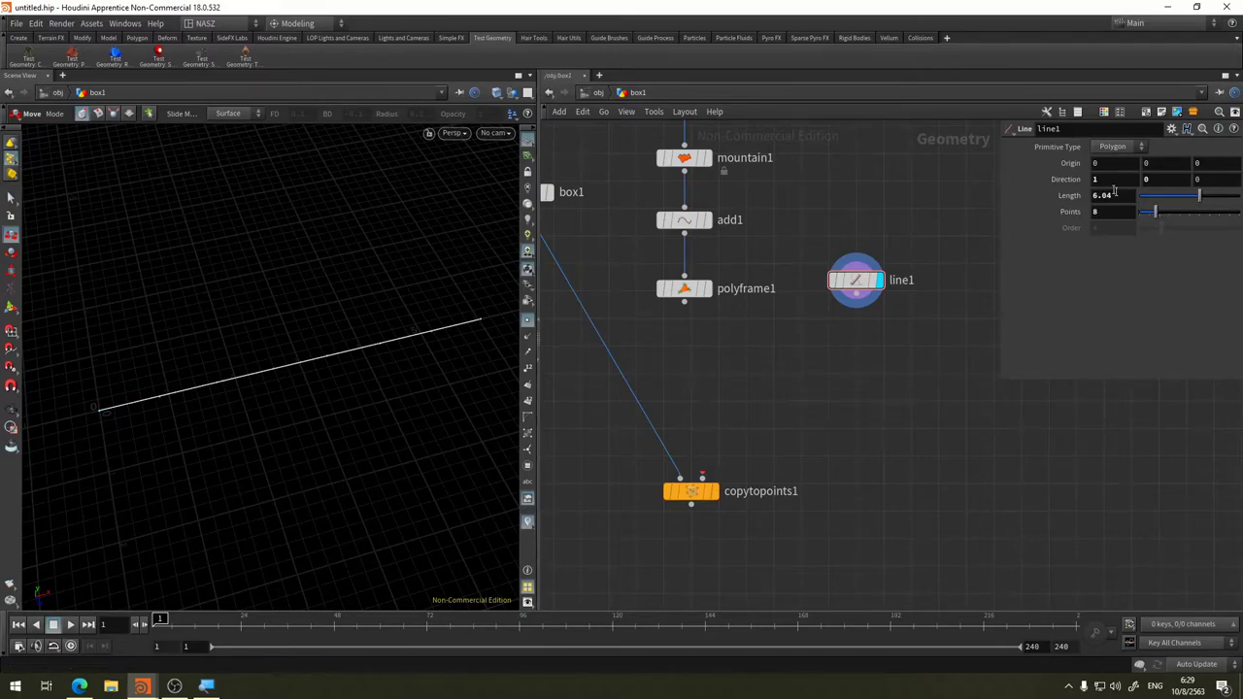
key("Escape")
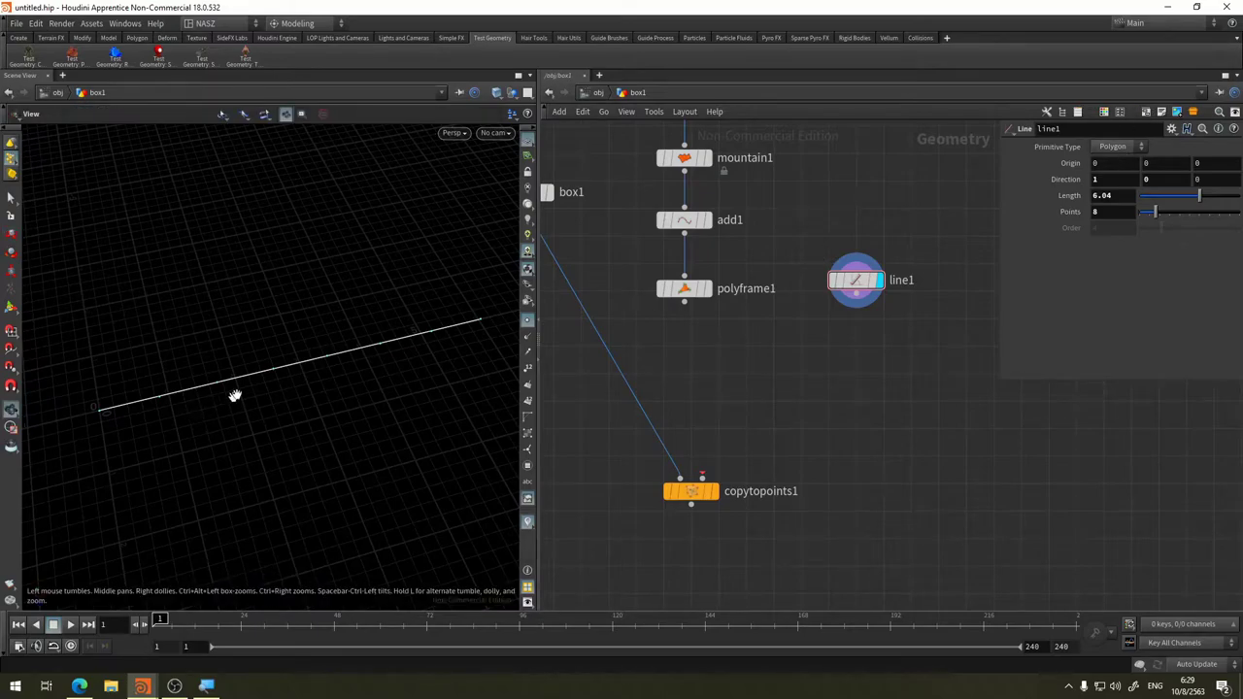
scroll(239, 394, "up", 2)
mouse_move(209, 396)
left_mouse_down()
mouse_move(292, 339)
mouse_move(280, 353)
left_mouse_up()
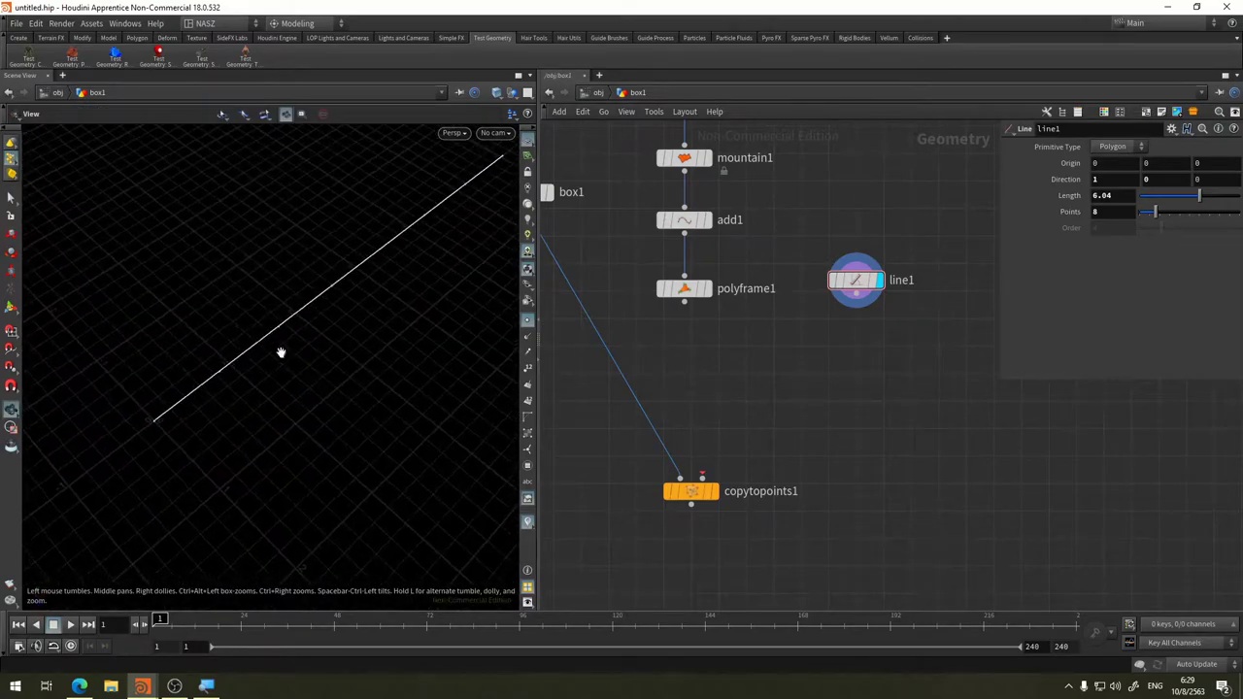
key("t")
Change line1's Primitive Type from Bezier to NURBS
left_click(1120, 146)
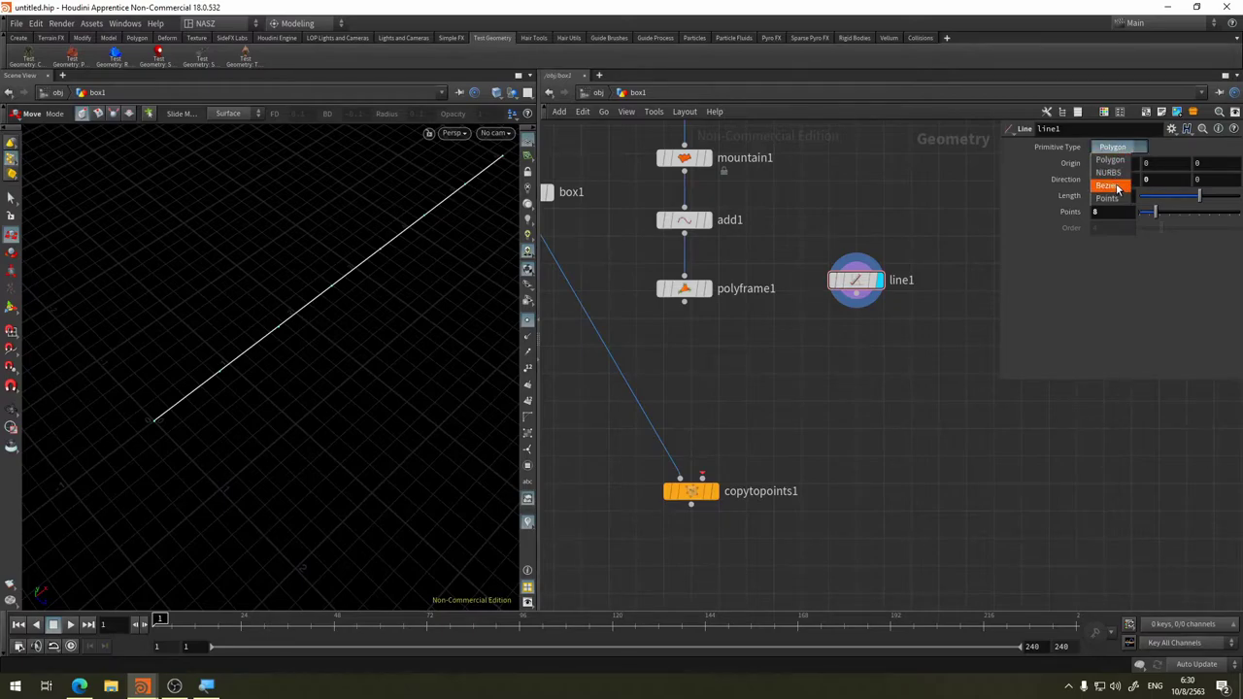
left_click(1118, 187)
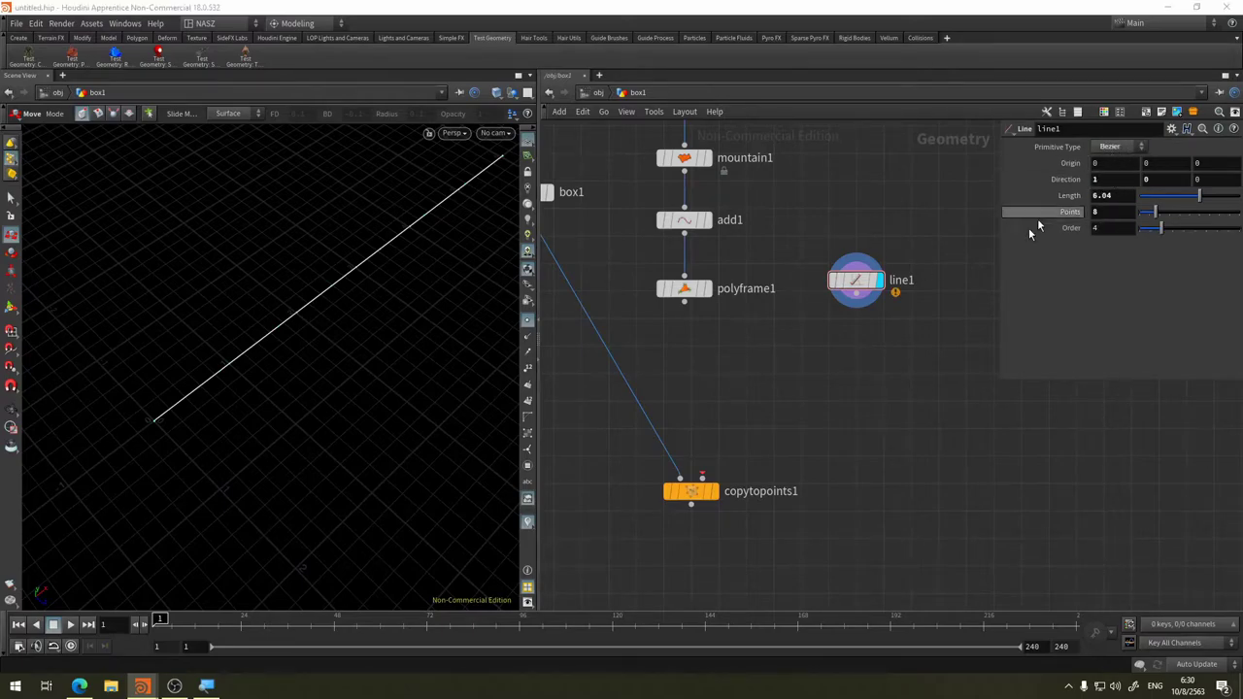
left_click(1117, 148)
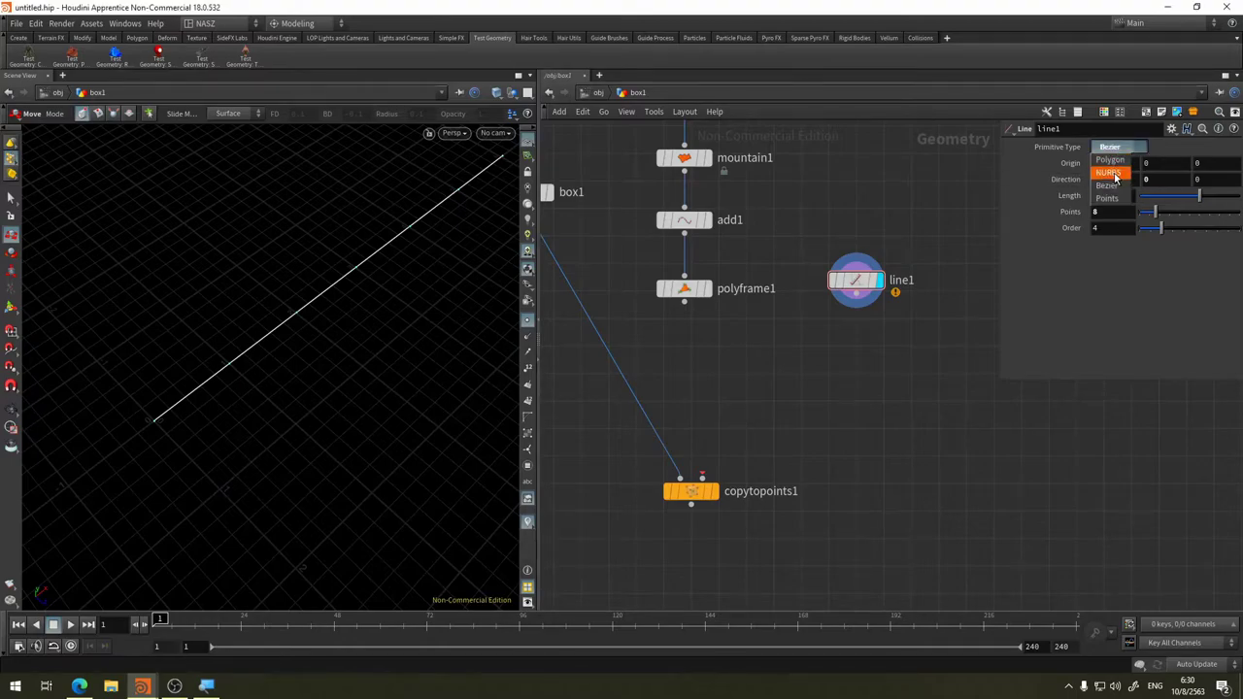
left_click(1109, 172)
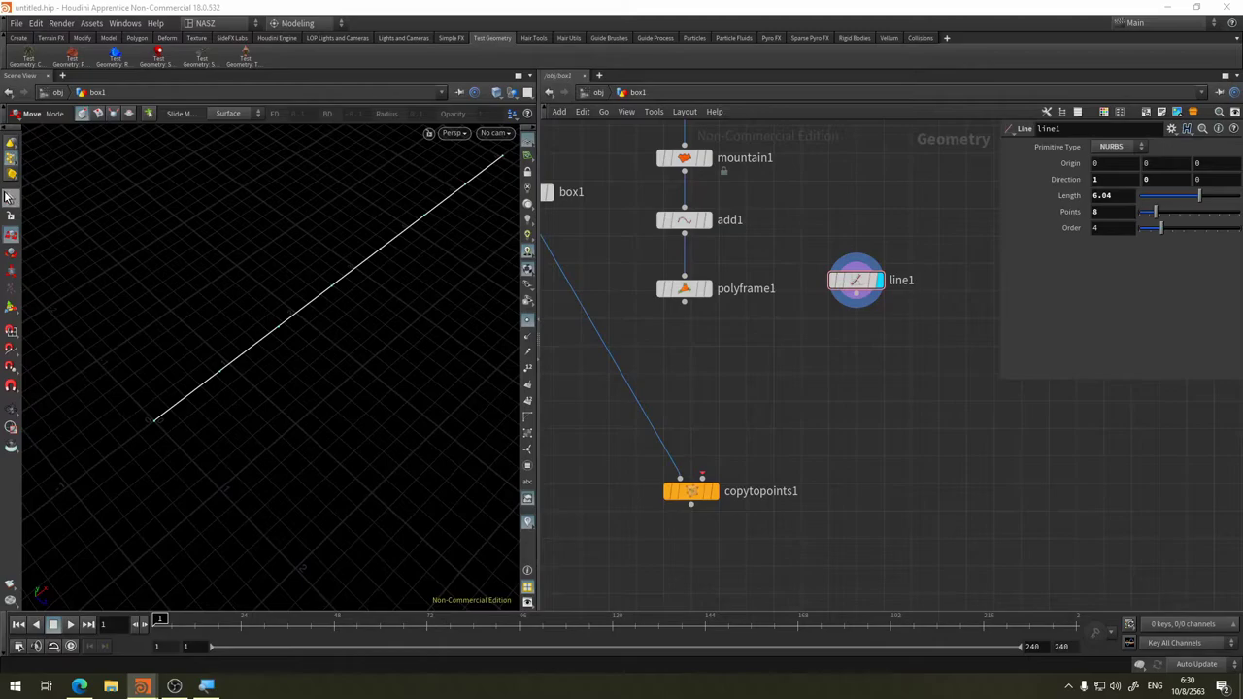
left_click(10, 199)
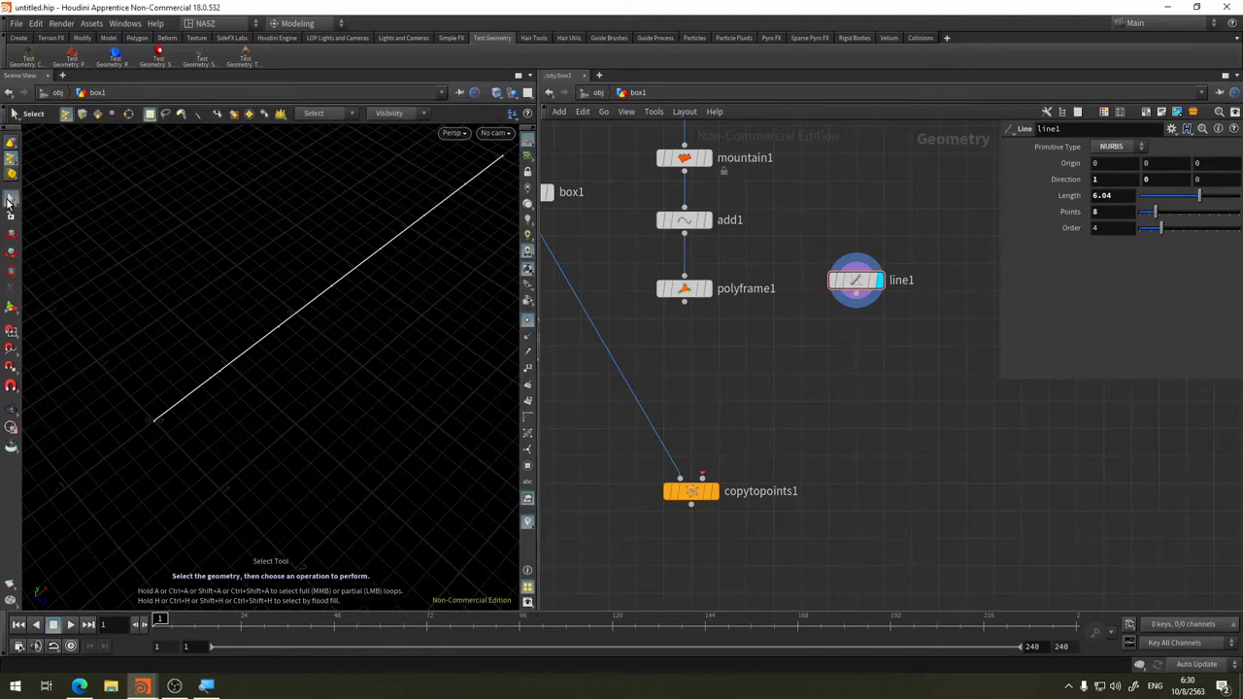
Move three of the line's points with the transform handle to bend it into an S-curve
left_click(278, 330)
key("t")
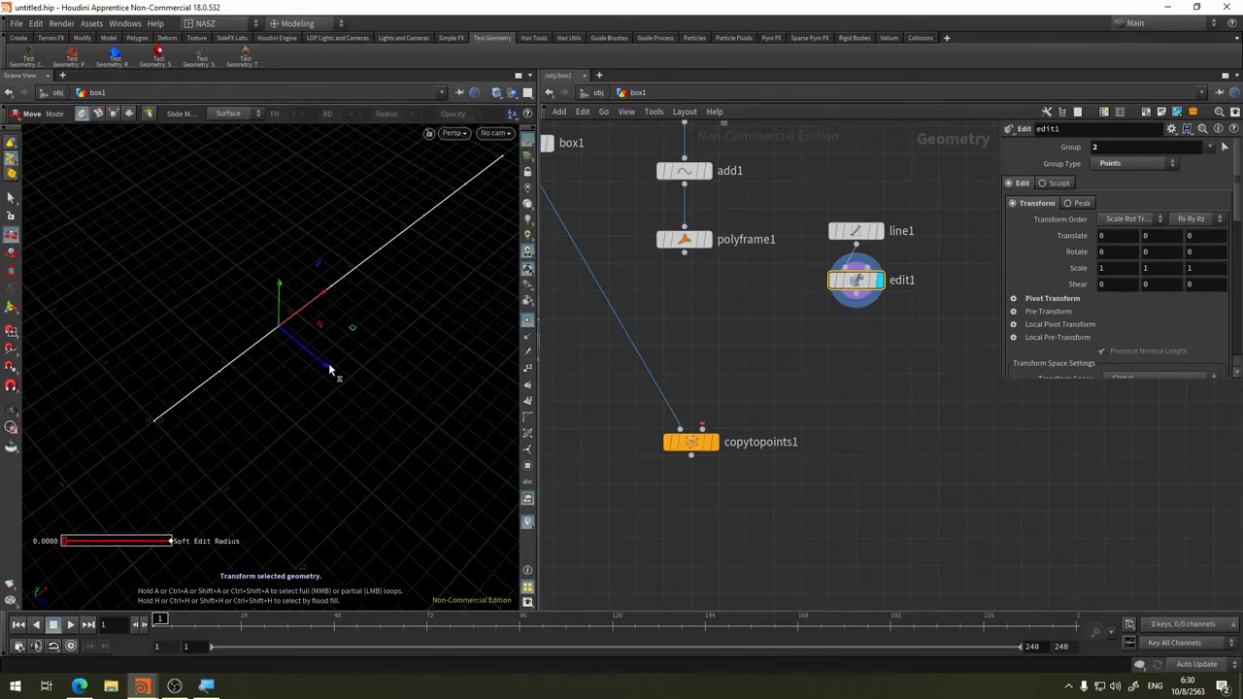
left_click_drag(329, 366, 376, 424)
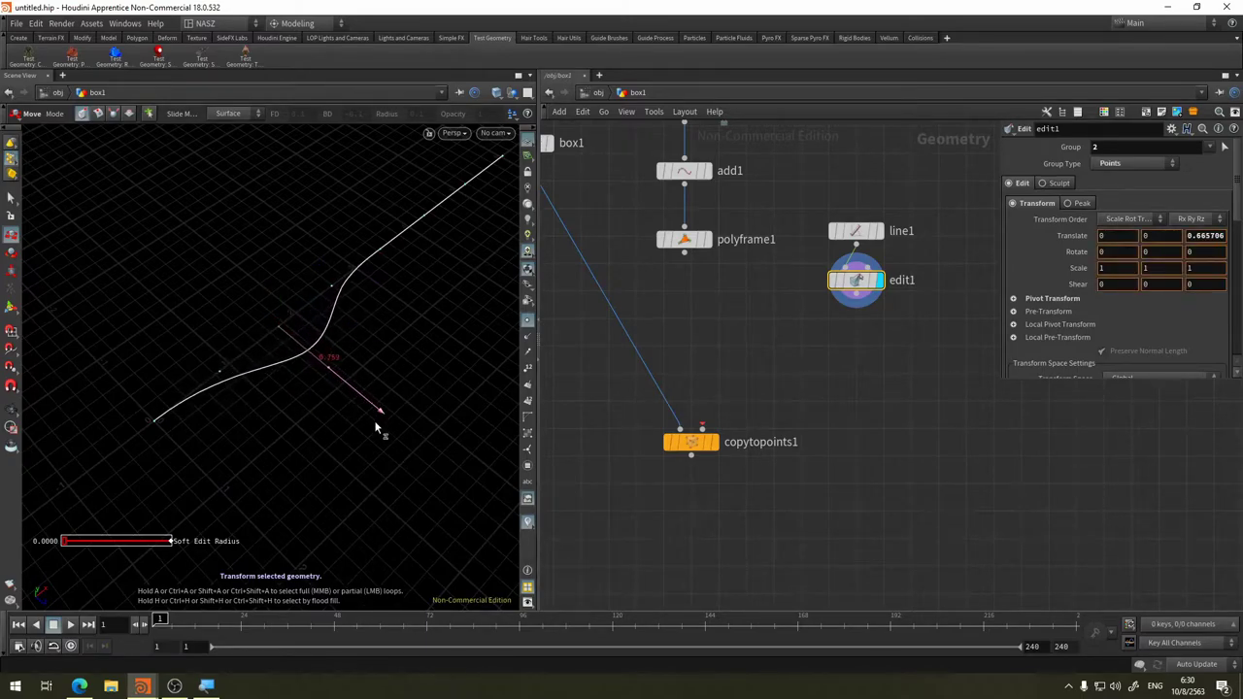
left_click(380, 250)
left_click_drag(423, 275, 397, 240)
left_click(462, 190)
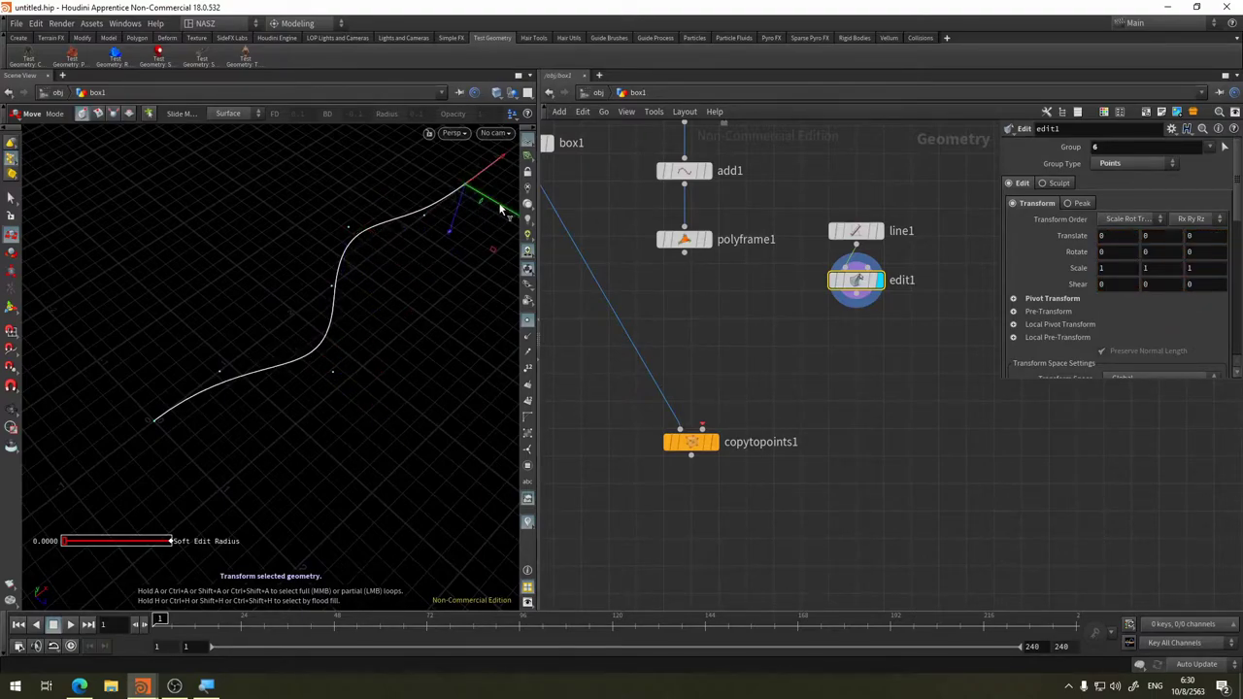
left_click_drag(503, 209, 515, 199)
key("Escape")
mouse_move(378, 304)
left_mouse_down()
mouse_move(367, 278)
mouse_move(353, 333)
mouse_move(359, 316)
left_mouse_up()
key("Return")
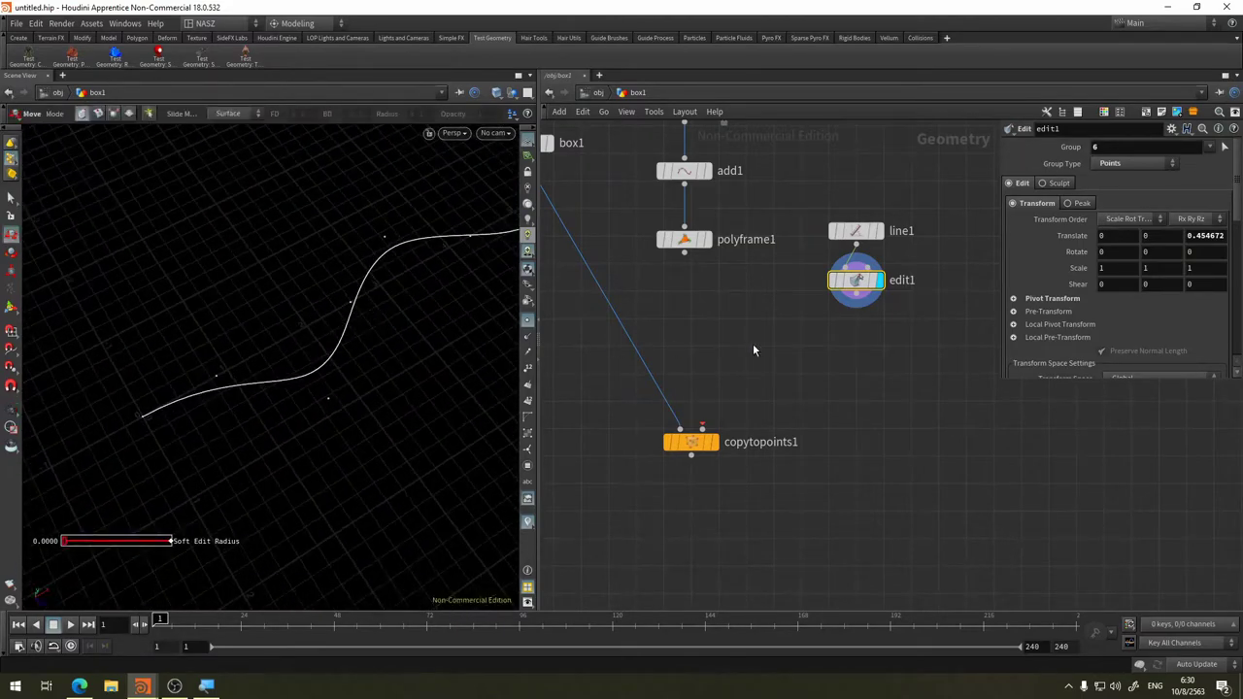
left_click(857, 296)
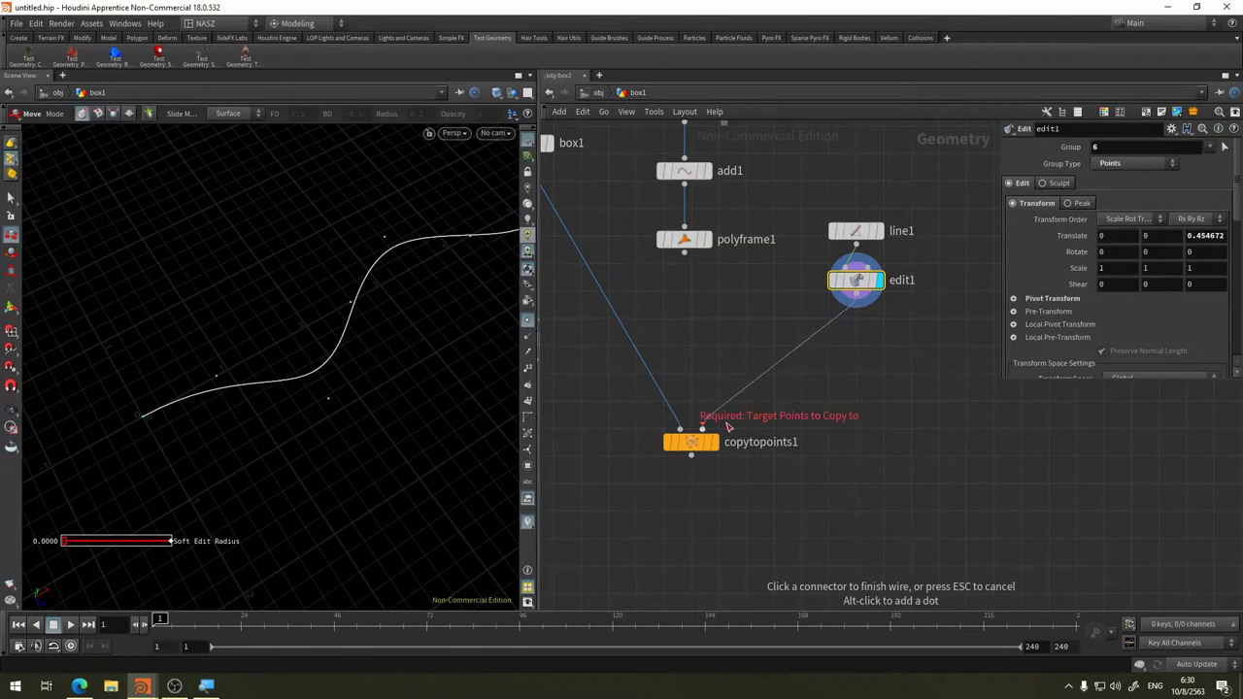
Wire edit1 into copytopoints1's second input and display the cubes along the curve
left_click(718, 445)
left_click(687, 441)
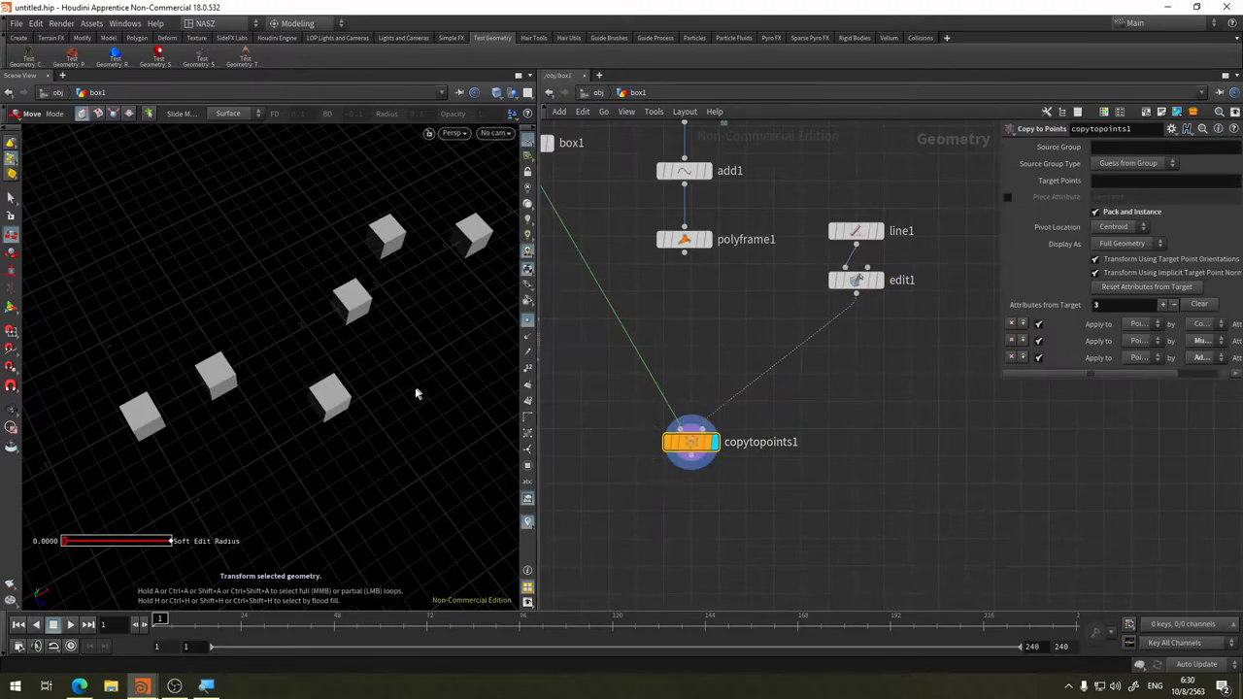
mouse_move(292, 350)
left_mouse_down()
mouse_move(368, 321)
mouse_move(380, 280)
left_mouse_up()
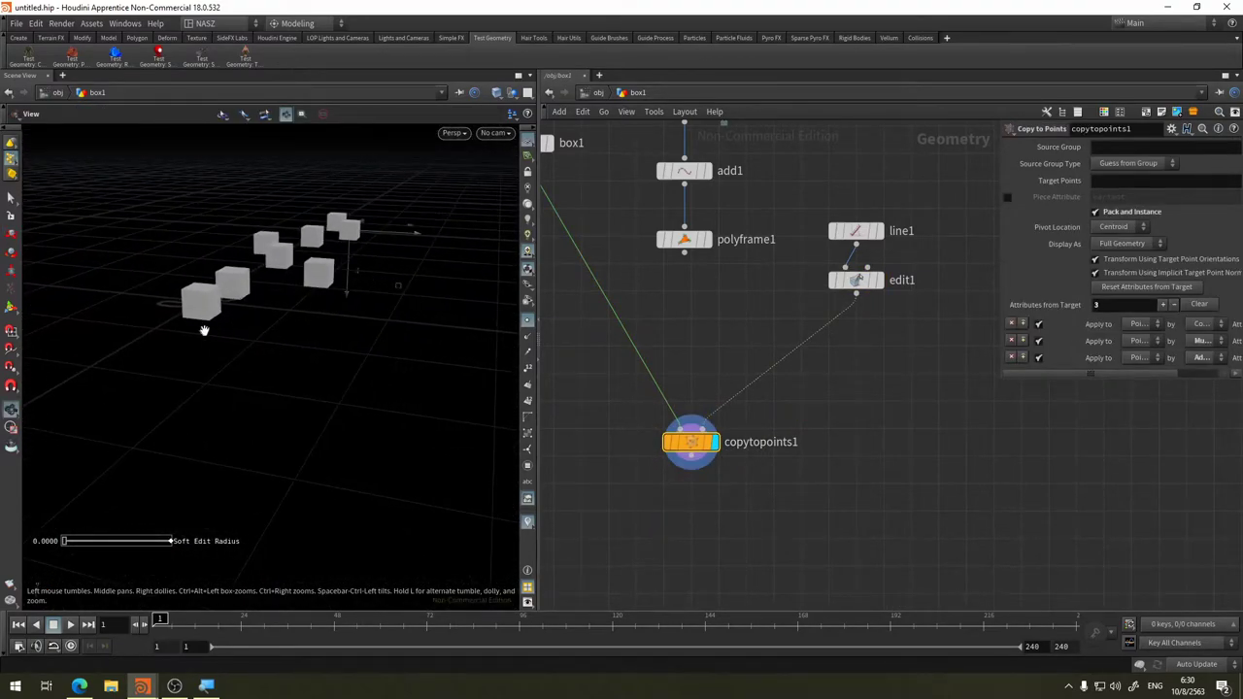
key("Return")
Set box1's Uniform Scale to 0.52, then display the edit1 curve again
mouse_move(715, 326)
middle_mouse_down()
mouse_move(858, 411)
mouse_move(847, 420)
middle_mouse_up()
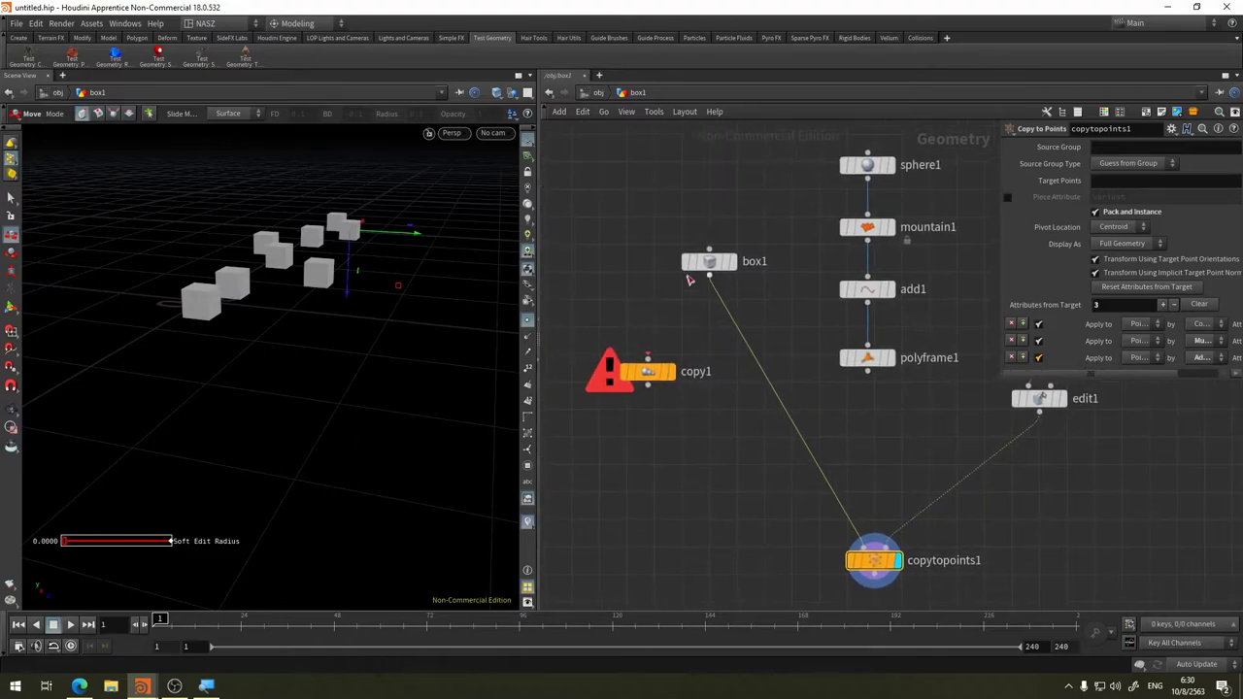
left_click(709, 262)
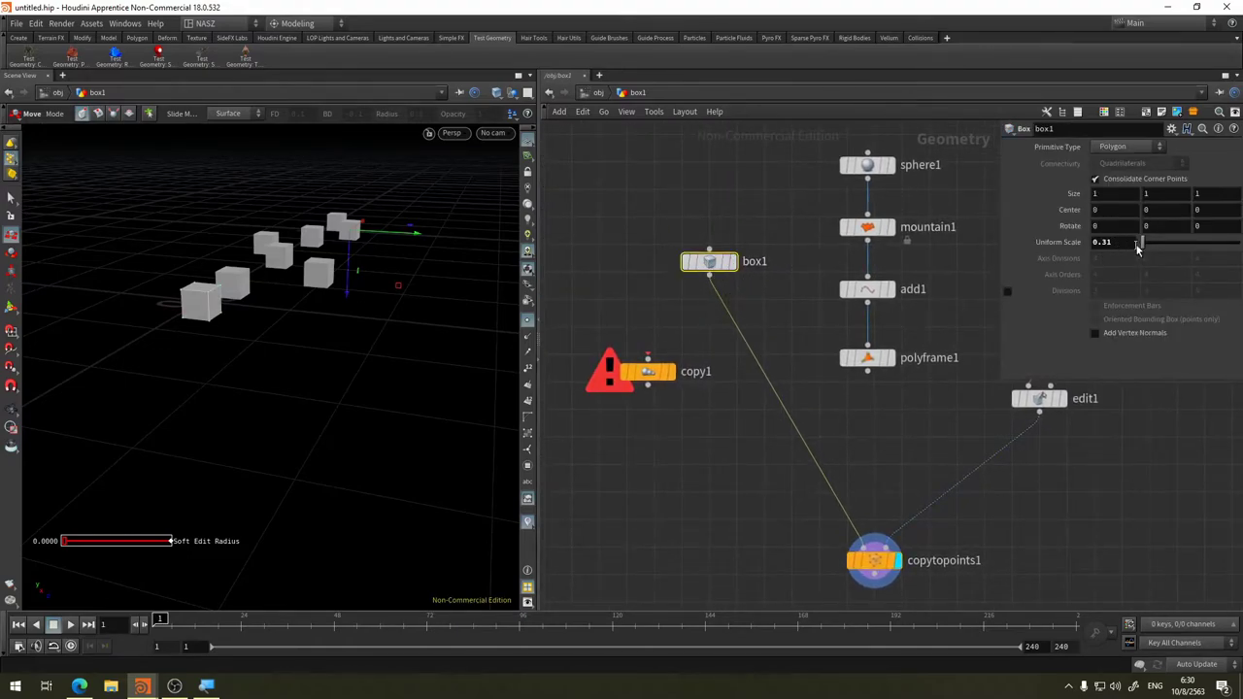
left_click_drag(1138, 248, 1145, 249)
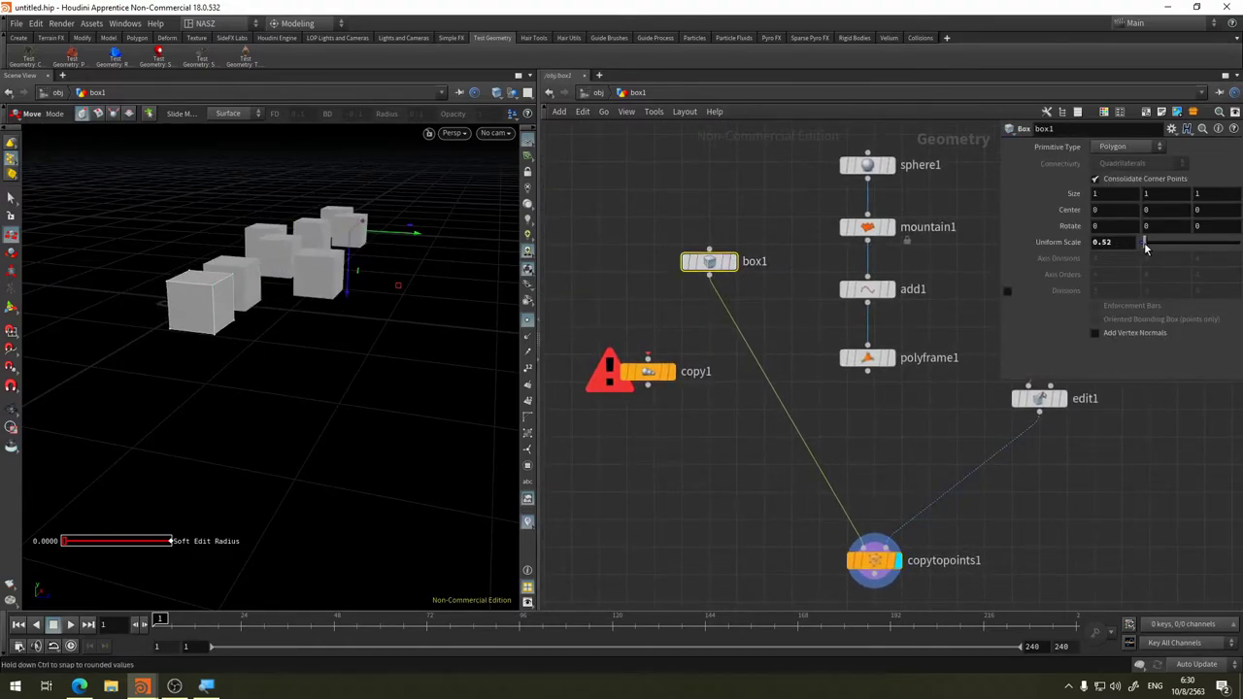
left_click_drag(486, 227, 375, 353, "alt")
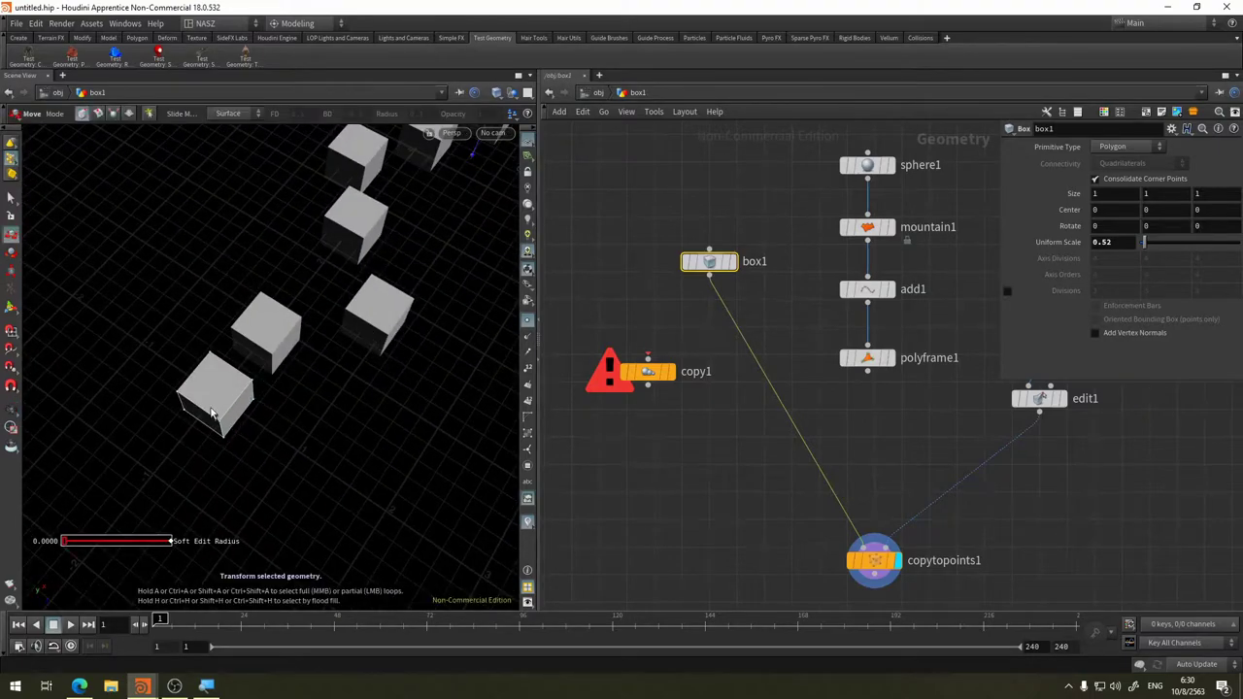
mouse_move(379, 204)
left_mouse_down("alt")
mouse_move(472, 250)
mouse_move(341, 333)
left_mouse_up("alt")
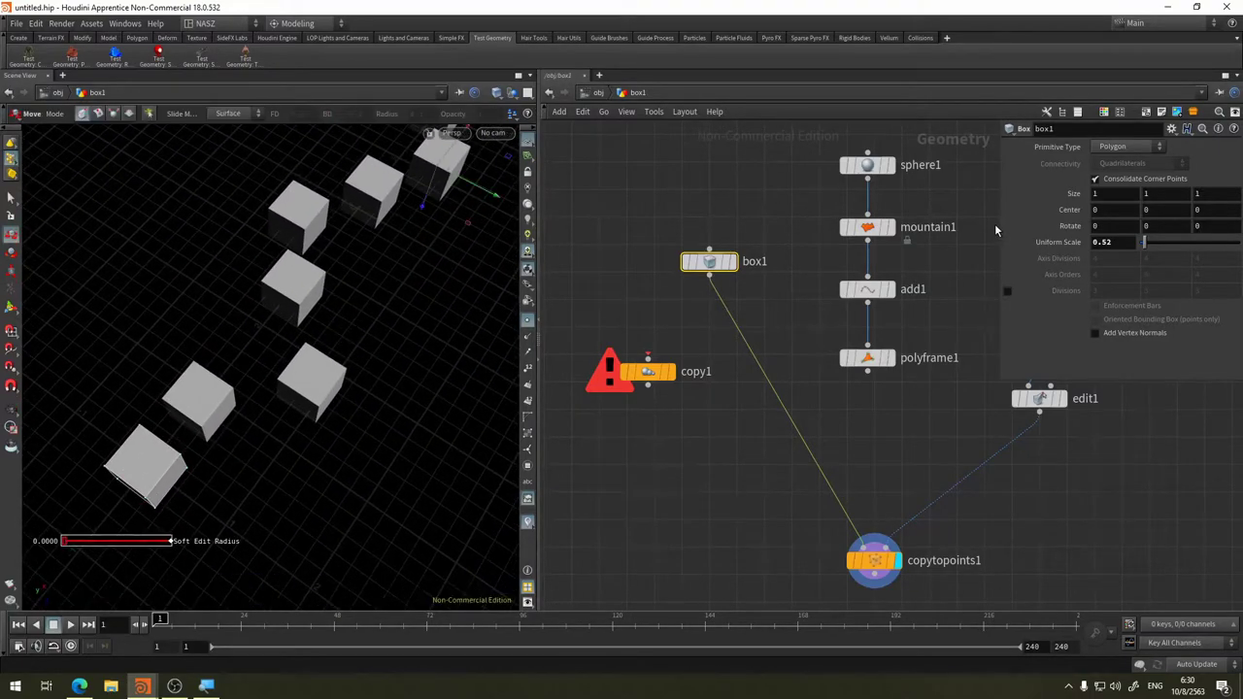
left_click(1062, 399)
left_click(1040, 398)
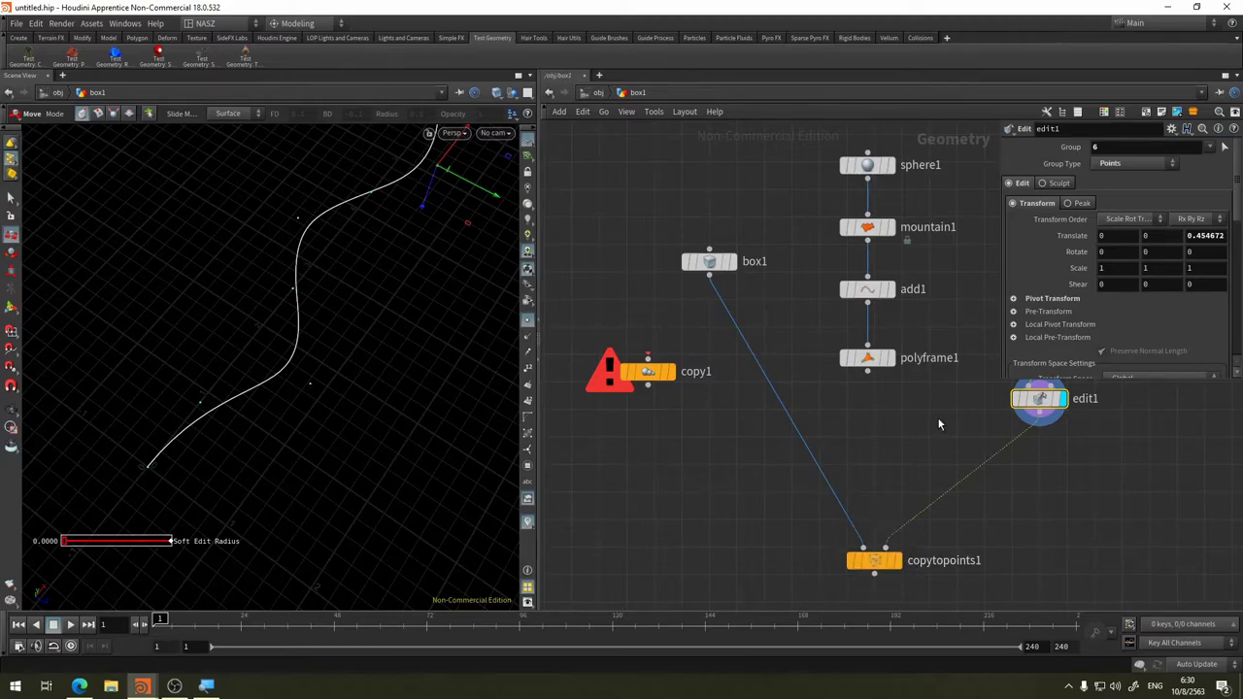
Display copytopoints1 and insert a PolyFrame node between edit1 and copytopoints1
mouse_move(943, 421)
middle_mouse_down()
mouse_move(741, 386)
mouse_move(772, 355)
middle_mouse_up()
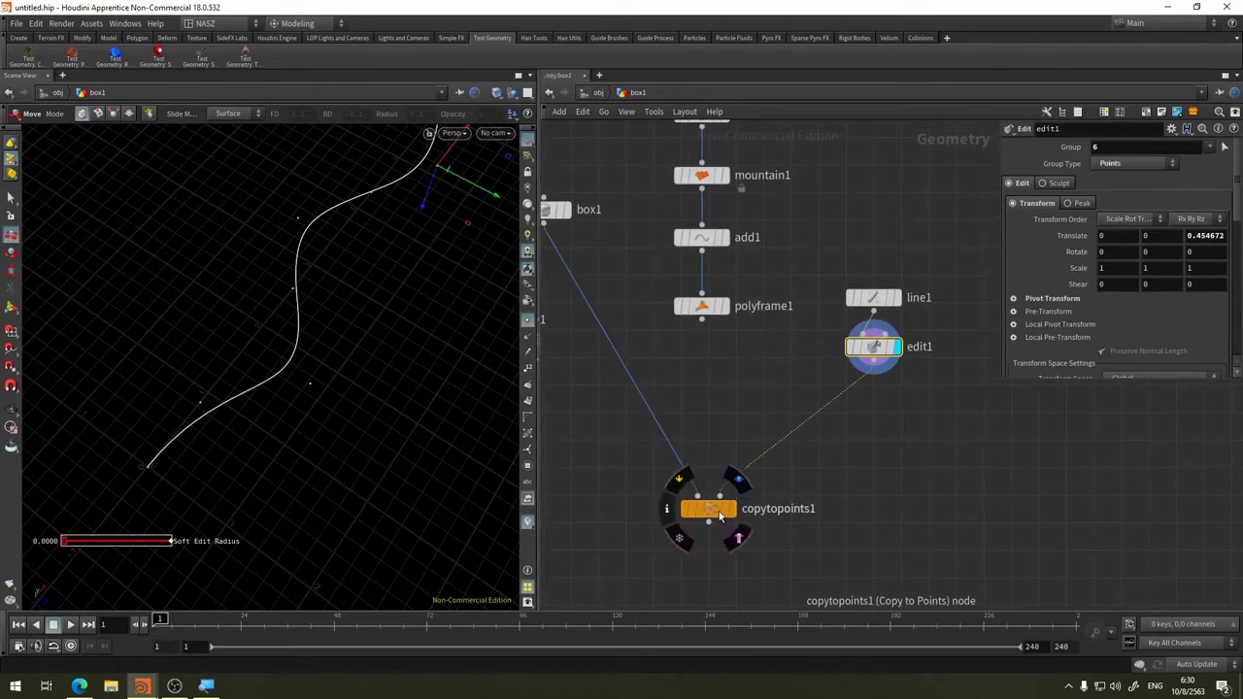
left_click(738, 484)
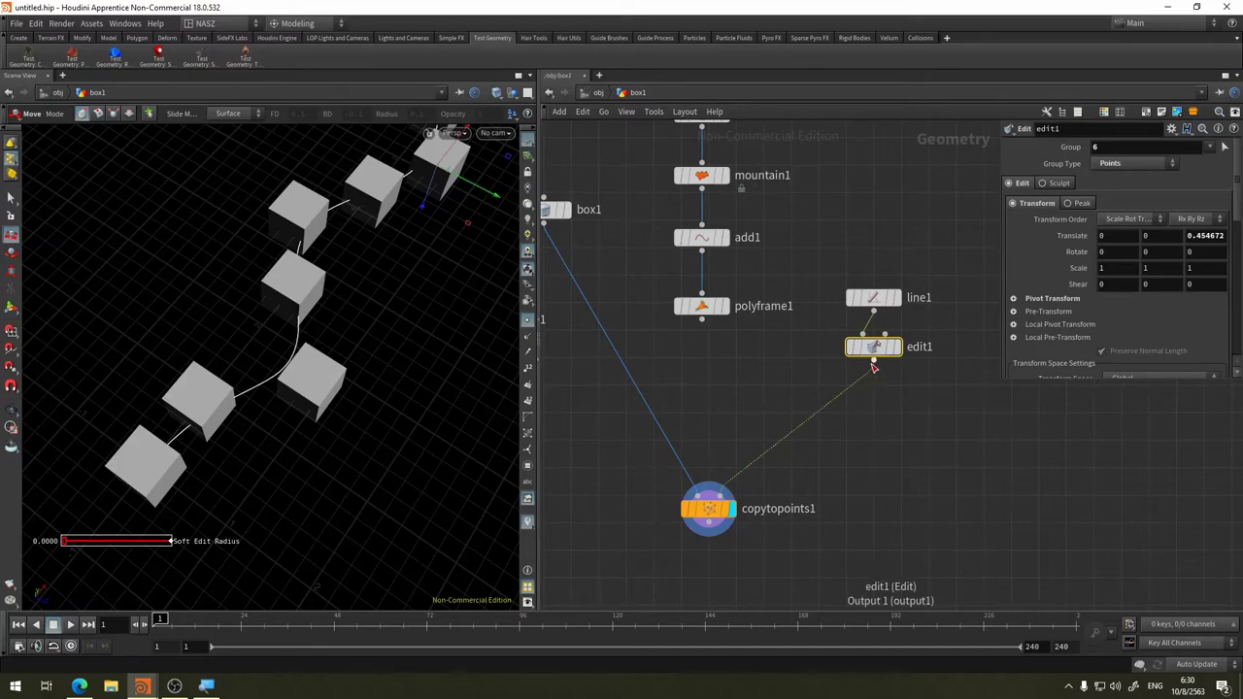
key("Tab")
left_click(924, 611)
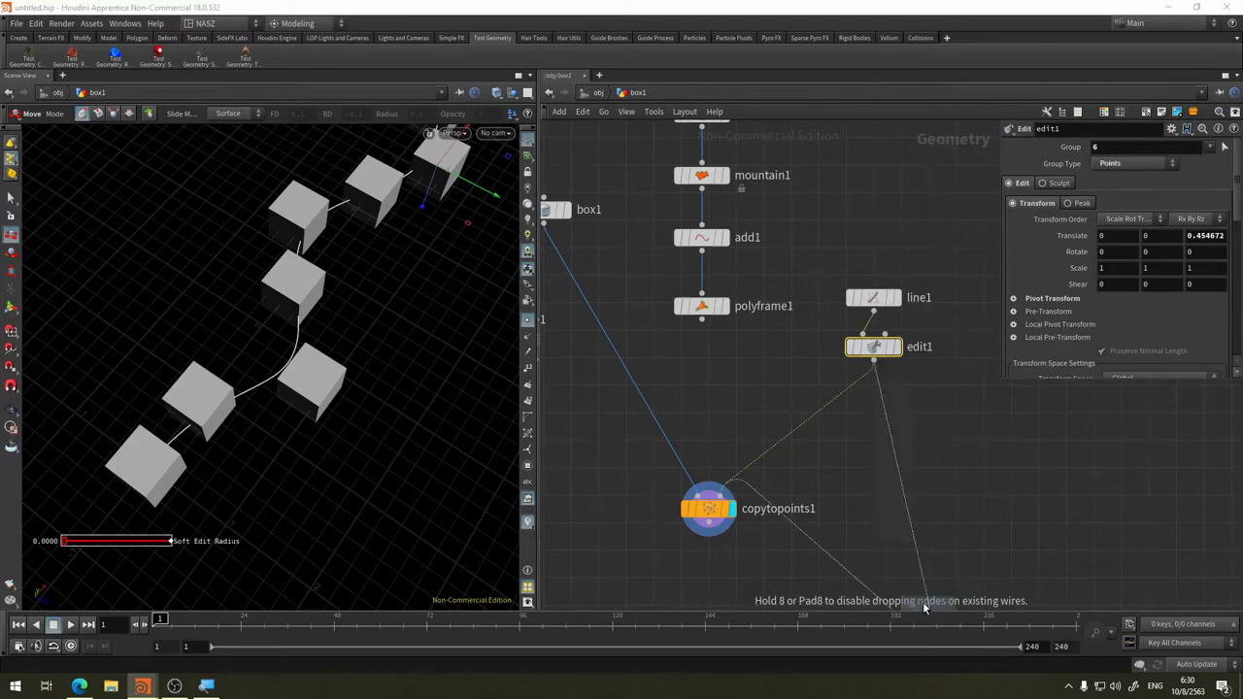
left_click(897, 407)
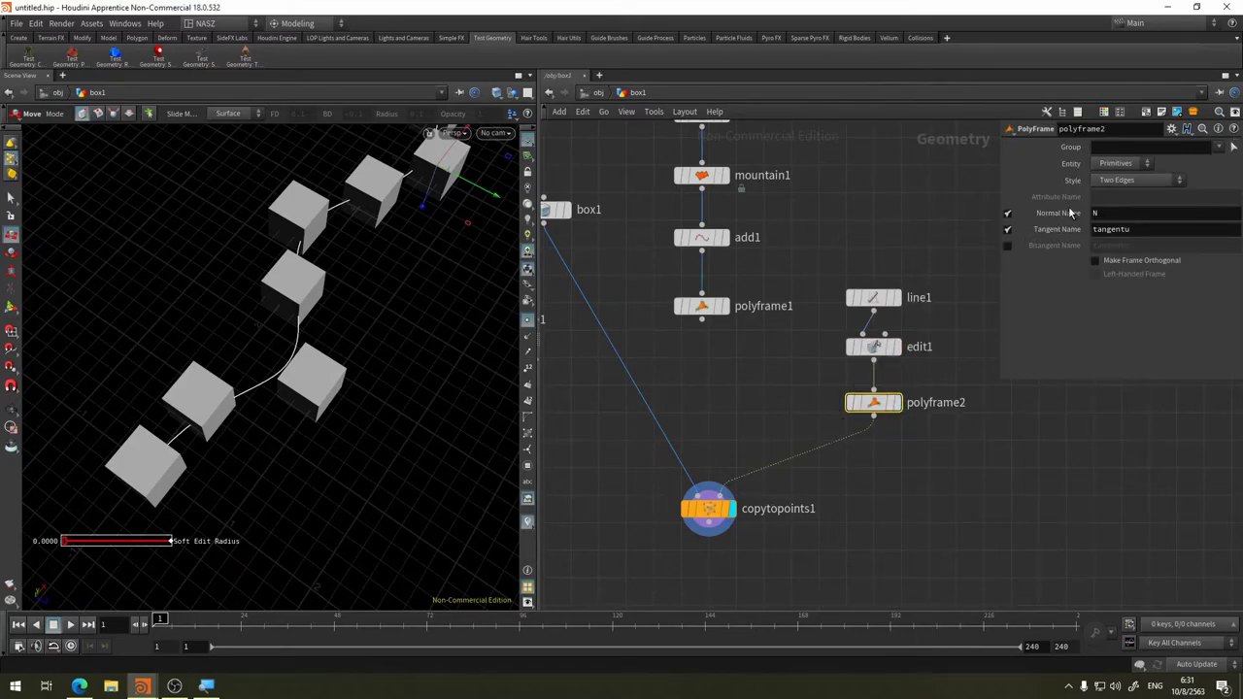
Turn off PolyFrame's Normal Name and set its Tangent Name to N, then check cube orientations
left_click(1058, 229)
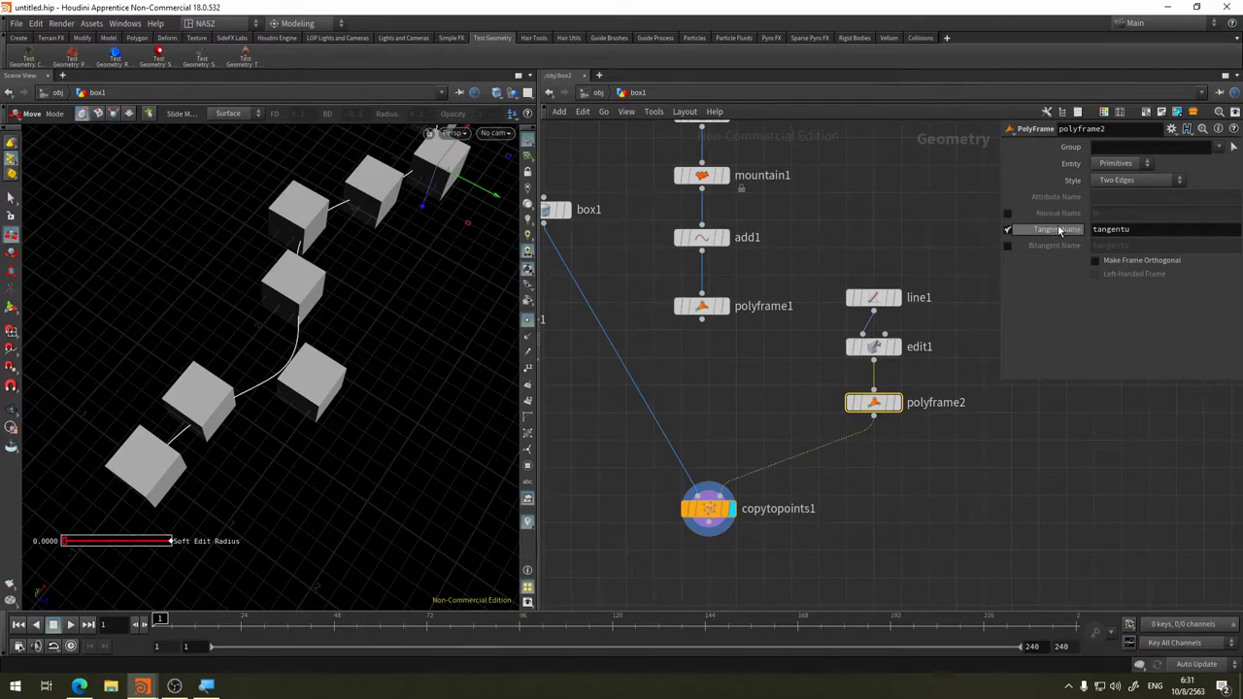
left_click(1138, 229)
type("N")
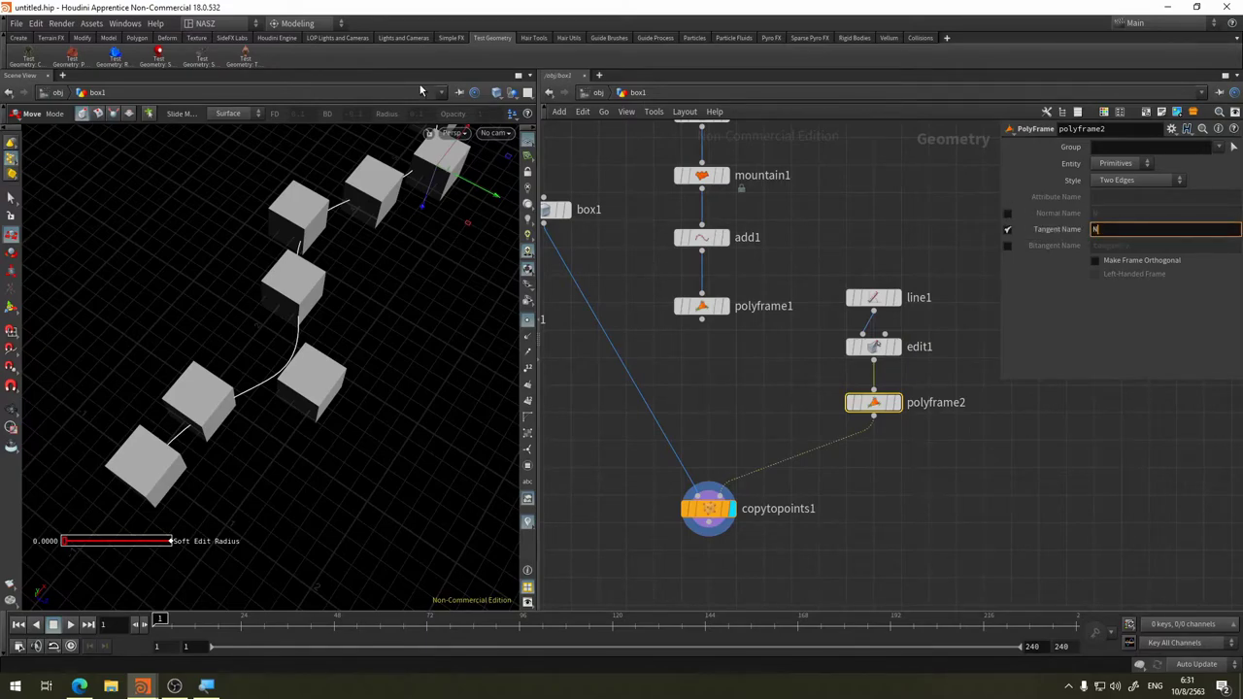
key("Return")
key("Escape")
mouse_move(200, 300)
left_mouse_down()
mouse_move(256, 294)
mouse_move(317, 244)
mouse_move(298, 282)
left_mouse_up()
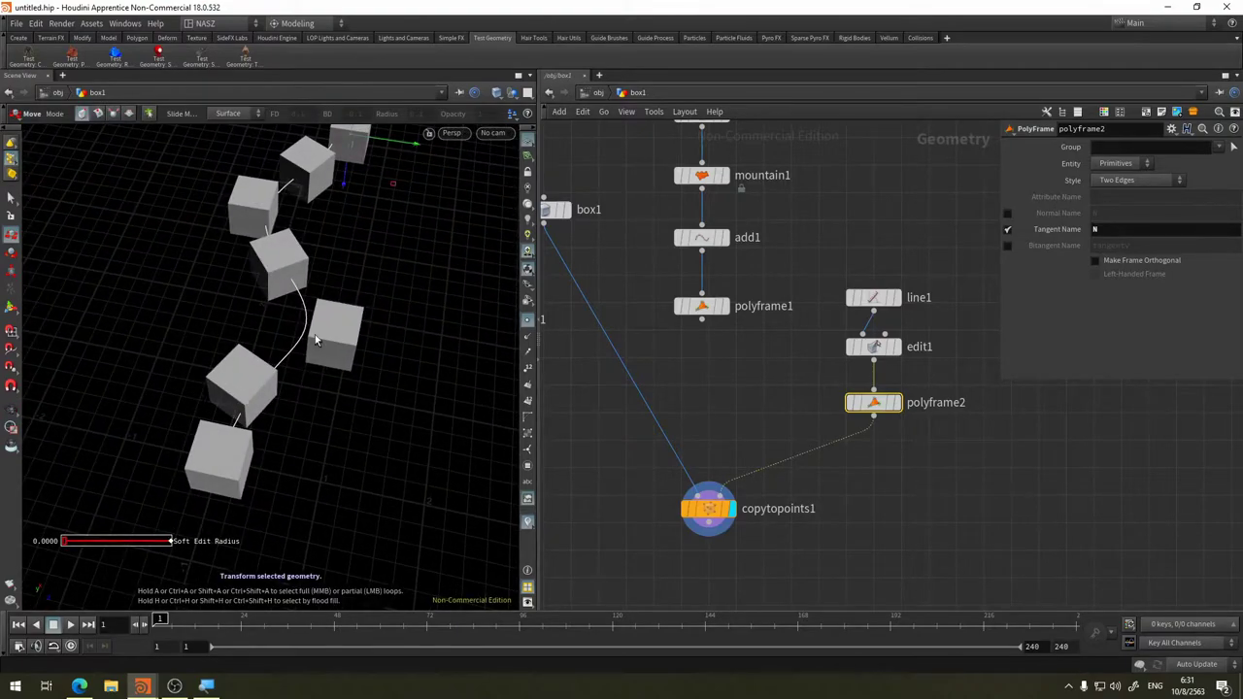
mouse_move(315, 340)
left_mouse_down("alt")
mouse_move(364, 324)
mouse_move(381, 167)
left_mouse_up("alt")
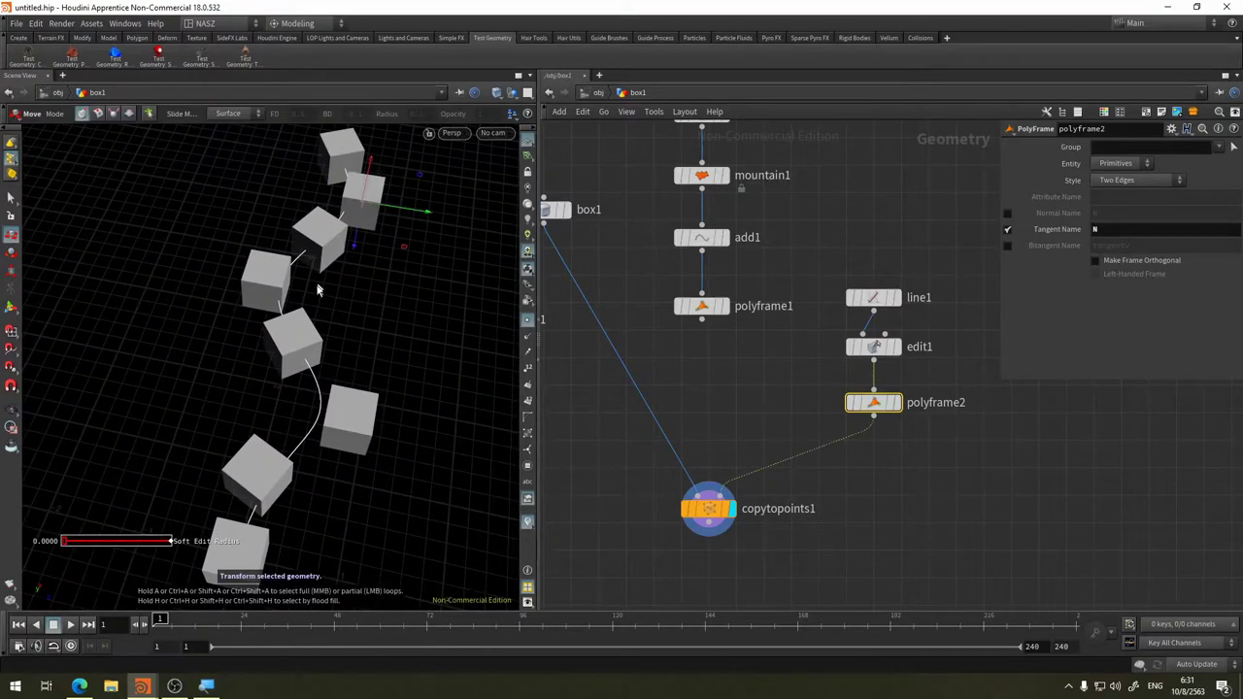
left_click_drag(331, 394, 441, 467, "alt")
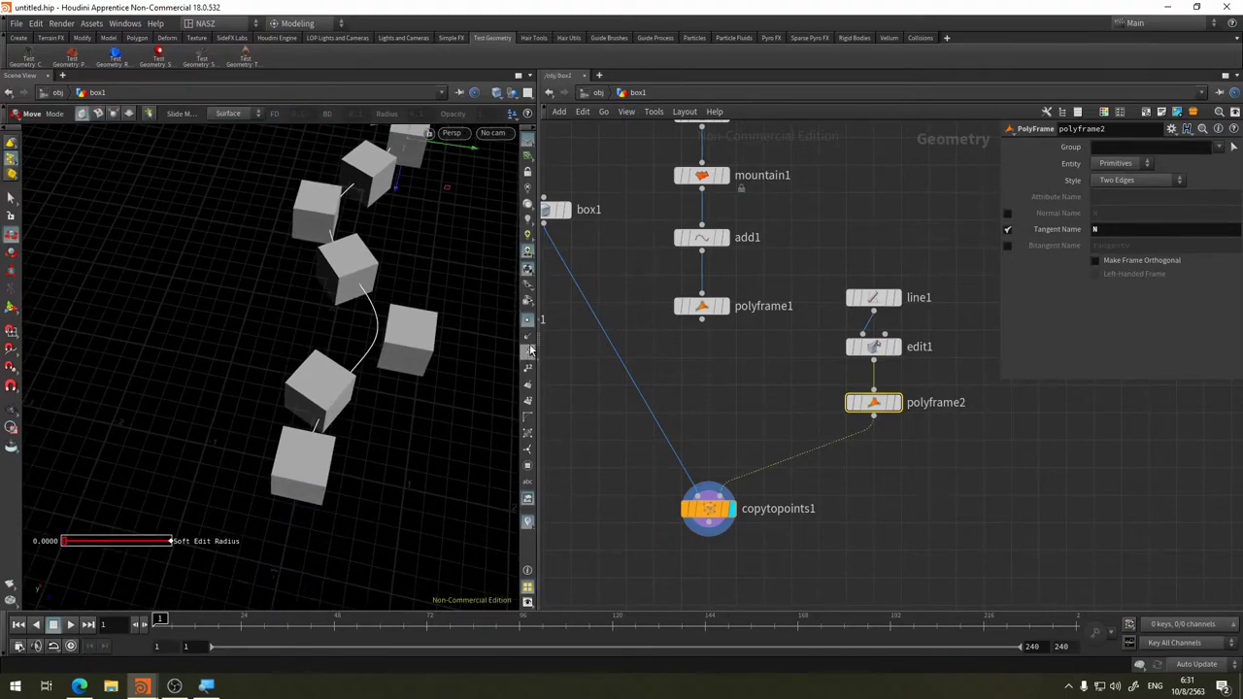
Compare the polyframe2 and polyframe1 outputs by switching their display flags
left_click(898, 403)
key("t")
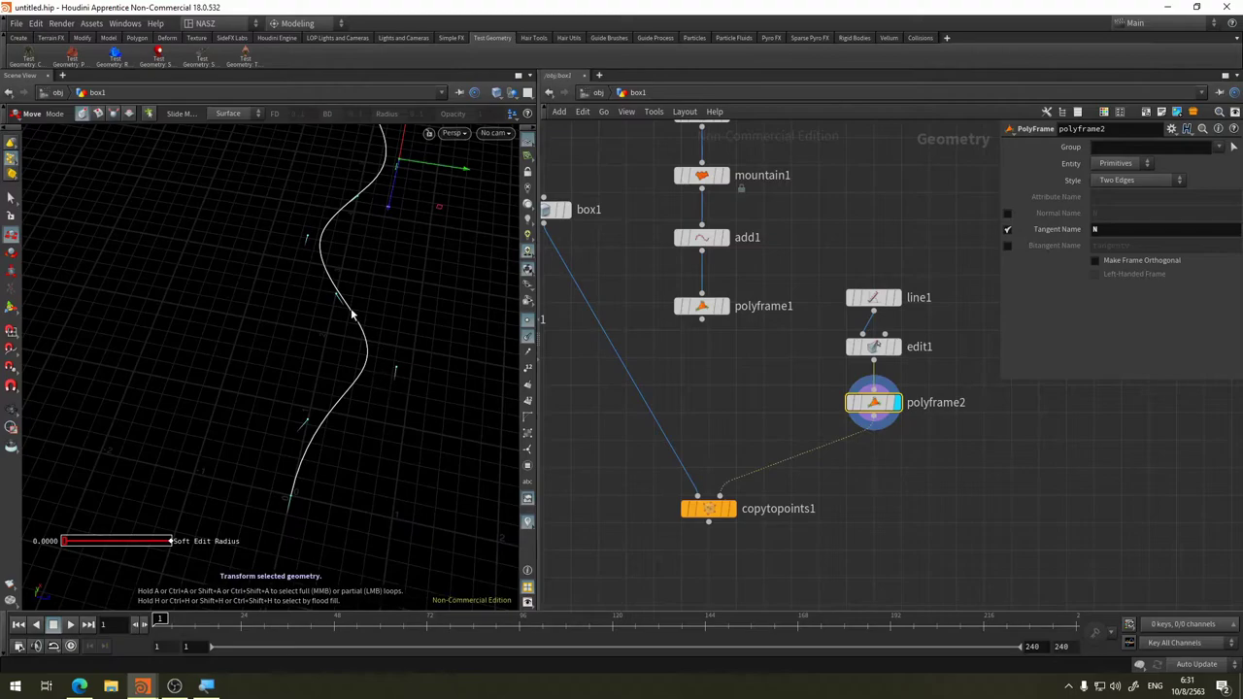
left_click_drag(385, 181, 349, 327, "alt")
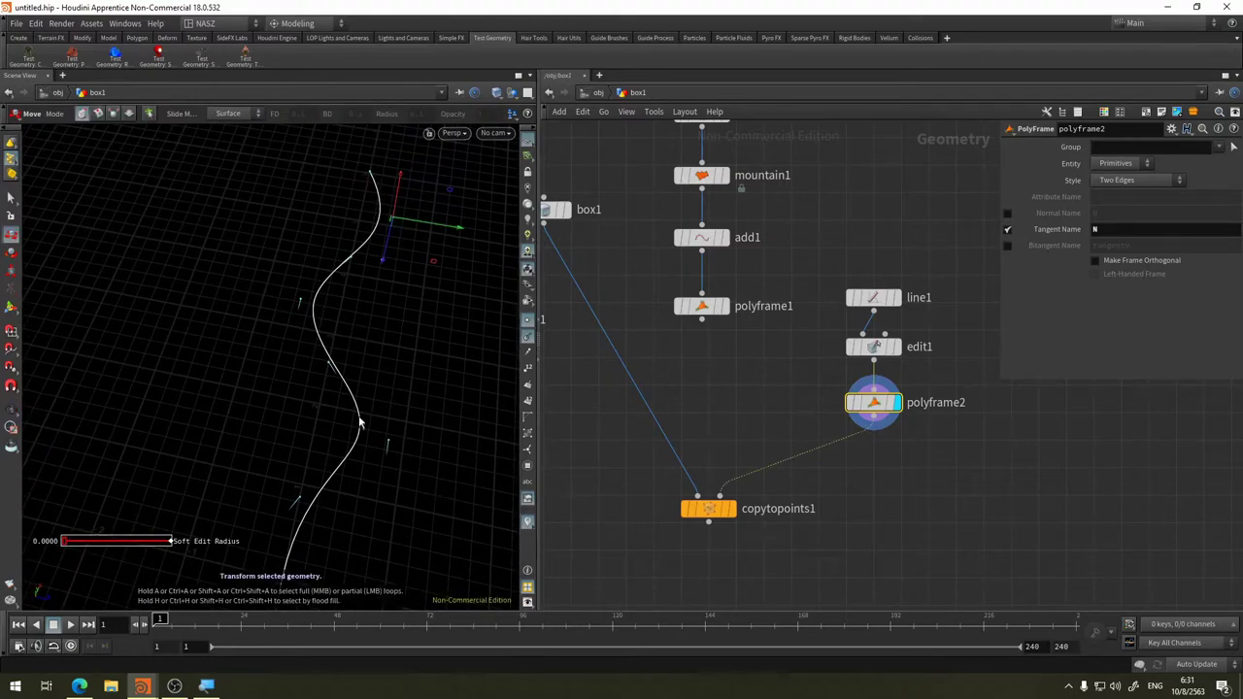
middle_click_drag(715, 374, 750, 450)
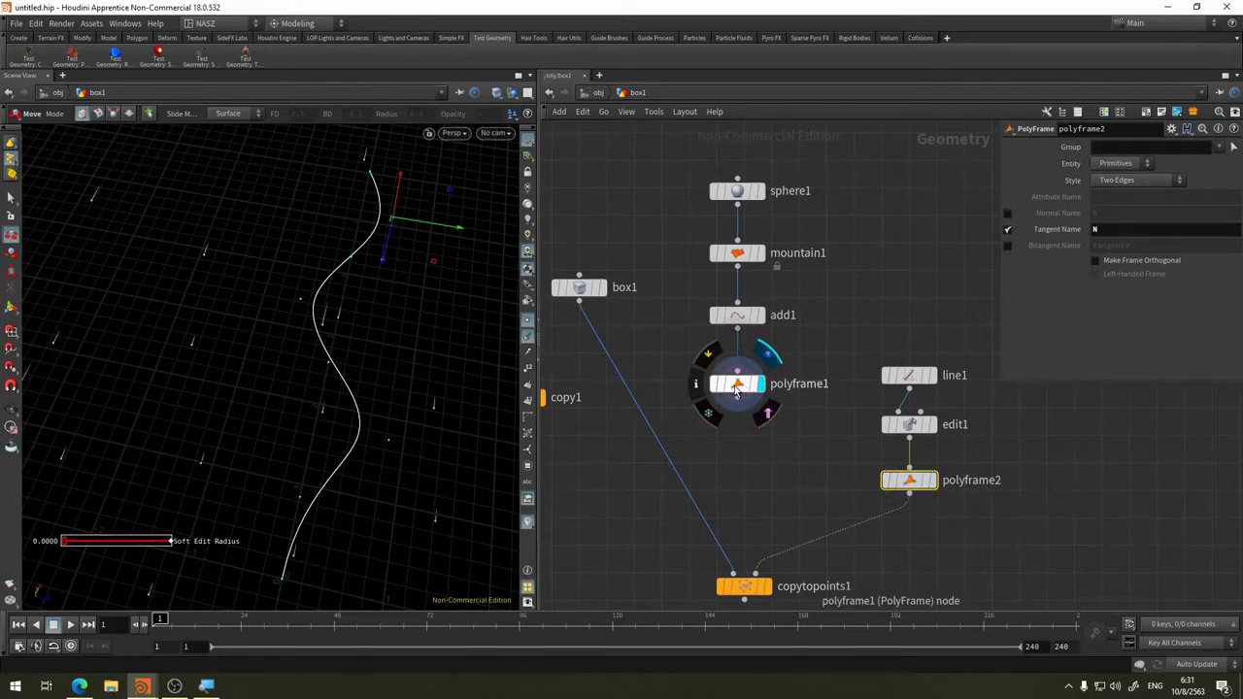
left_click(736, 389)
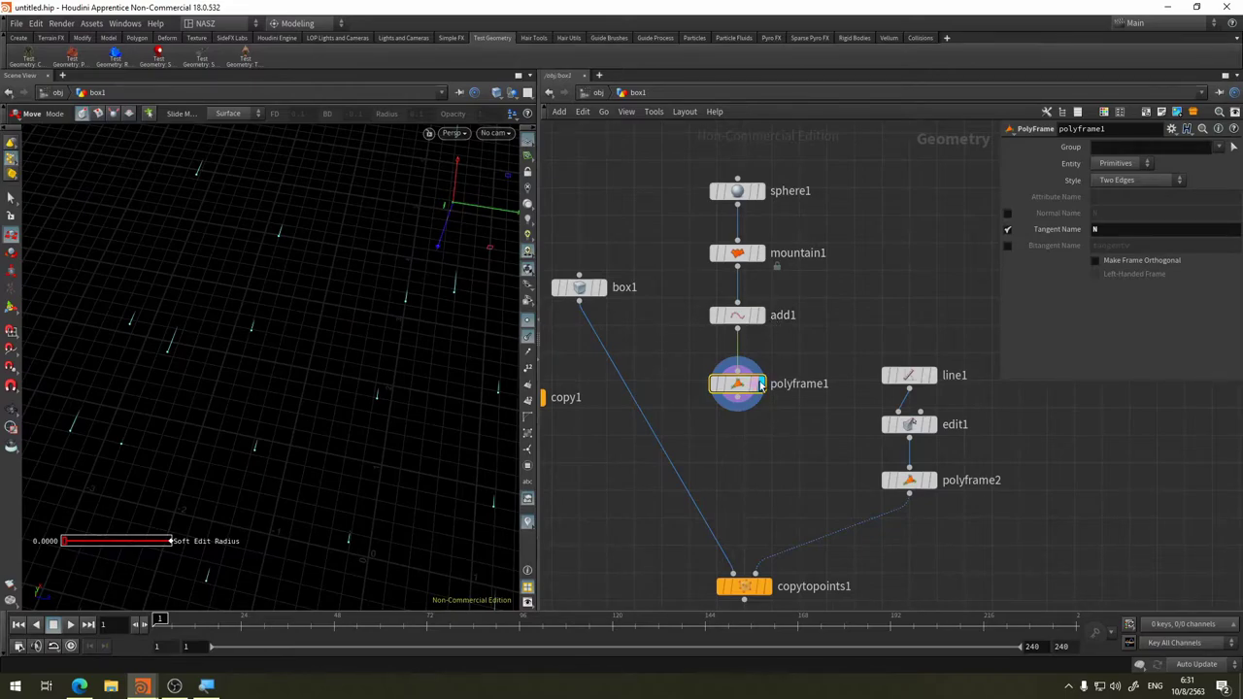
middle_click_drag(762, 386, 728, 239)
left_click(877, 336)
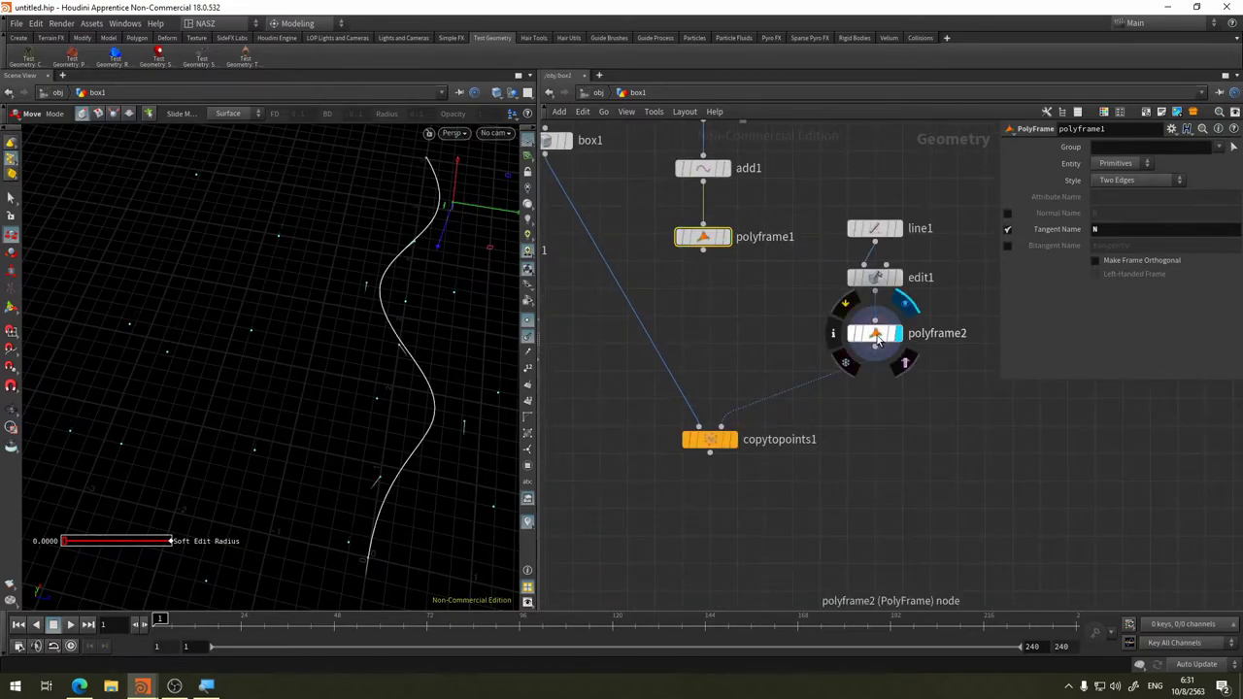
Display copytopoints1's copied cubes and inspect box1's parameters
left_click(736, 440)
left_click(709, 439)
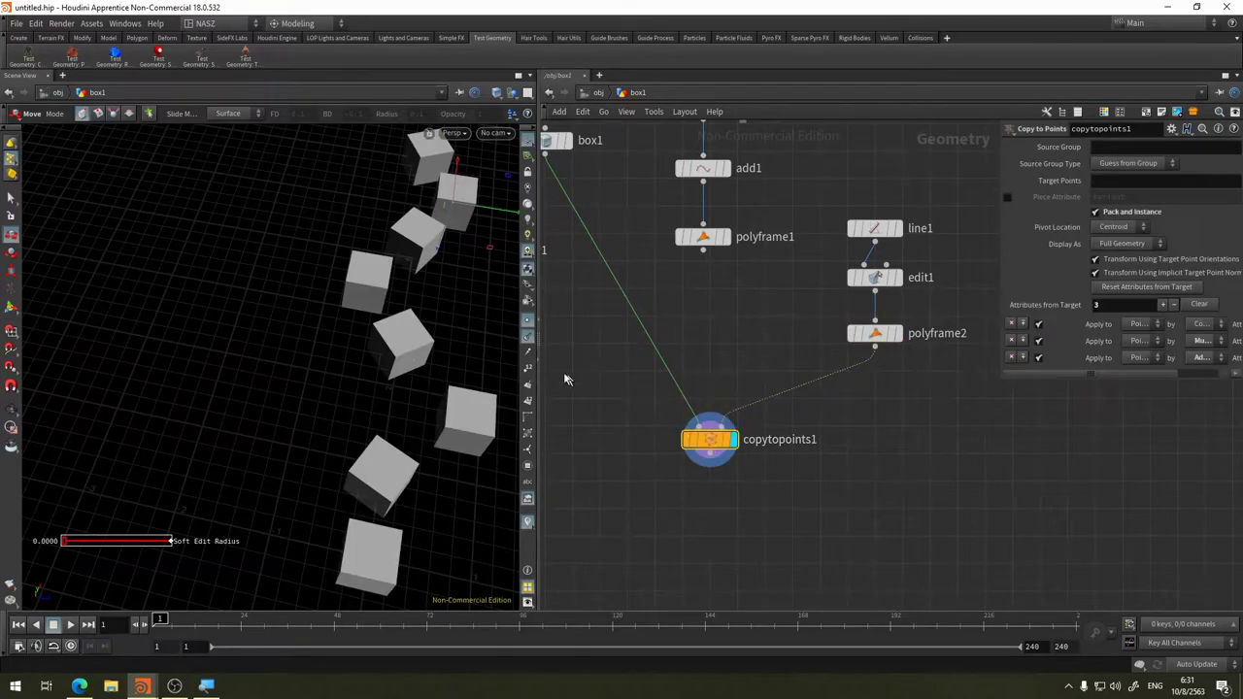
left_click_drag(408, 310, 375, 278, "alt")
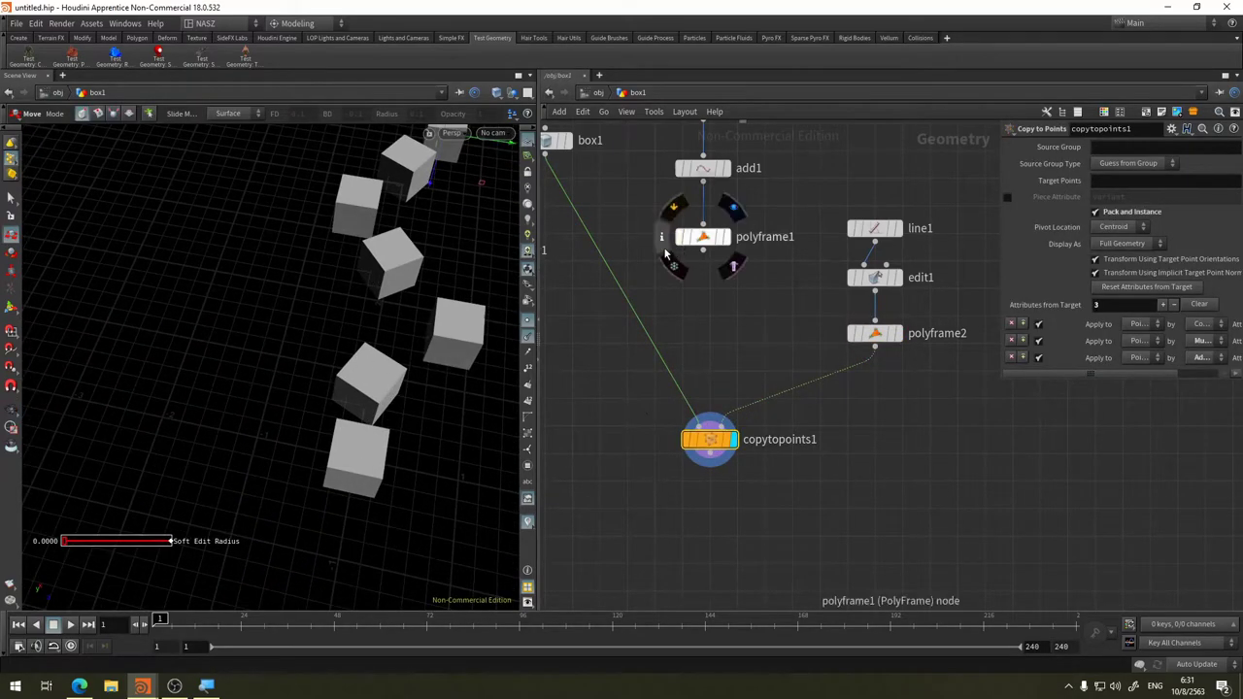
middle_click_drag(685, 238, 757, 338)
left_click(650, 244)
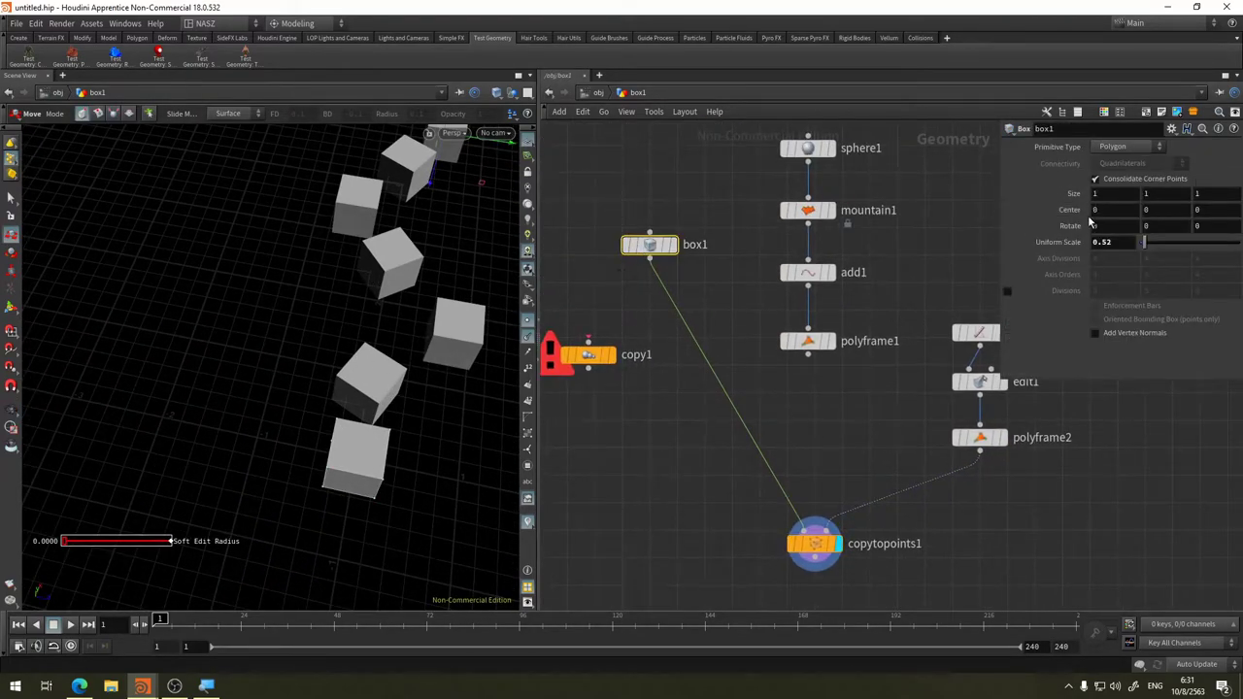
Move line1 higher above edit1 in the network
middle_click_drag(894, 389, 774, 360)
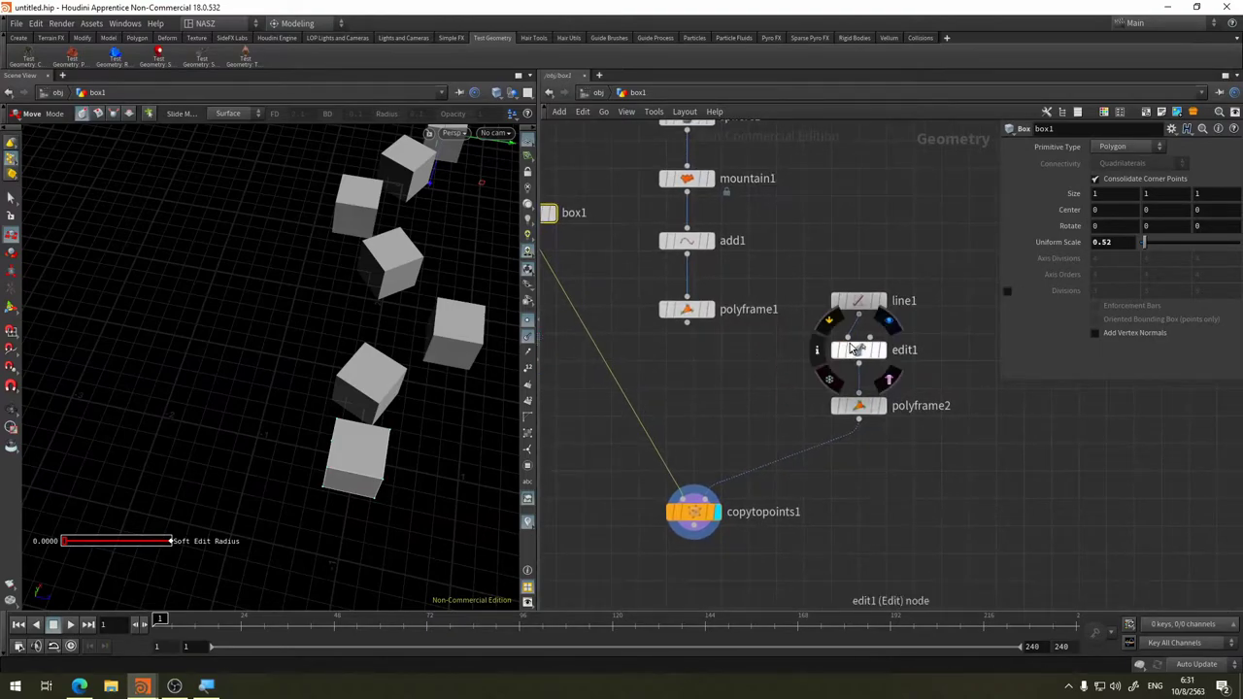
left_click_drag(857, 305, 869, 206)
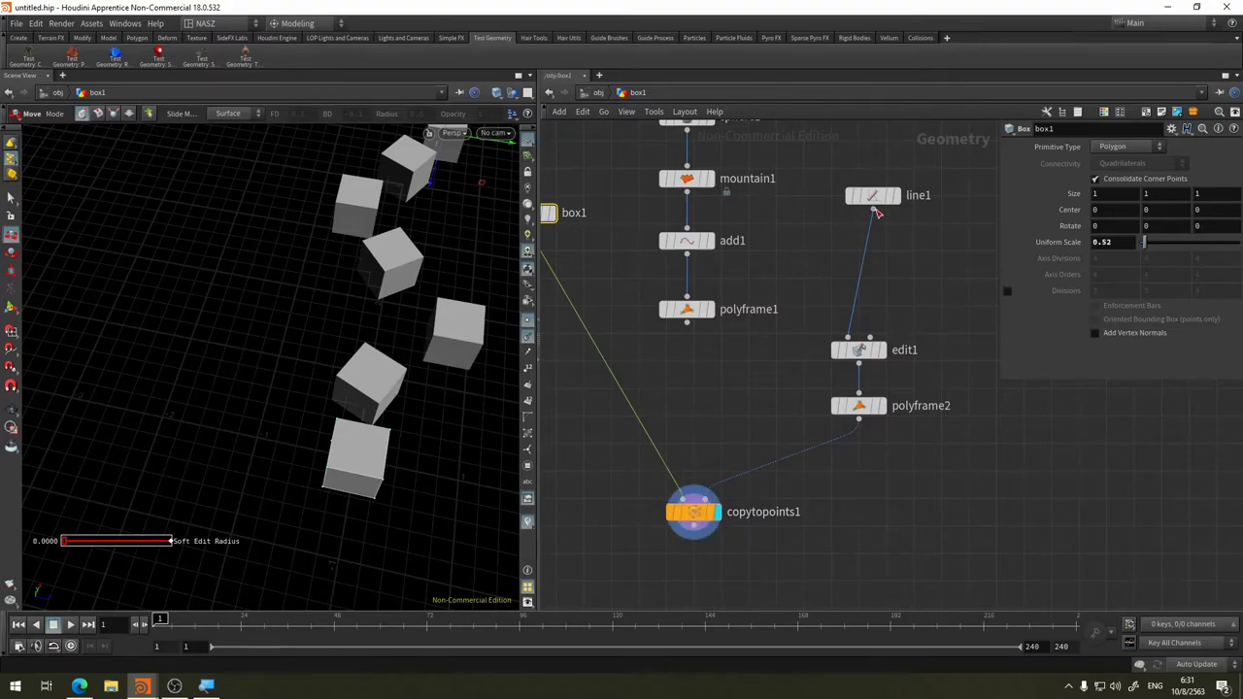
key("Tab")
key("Escape")
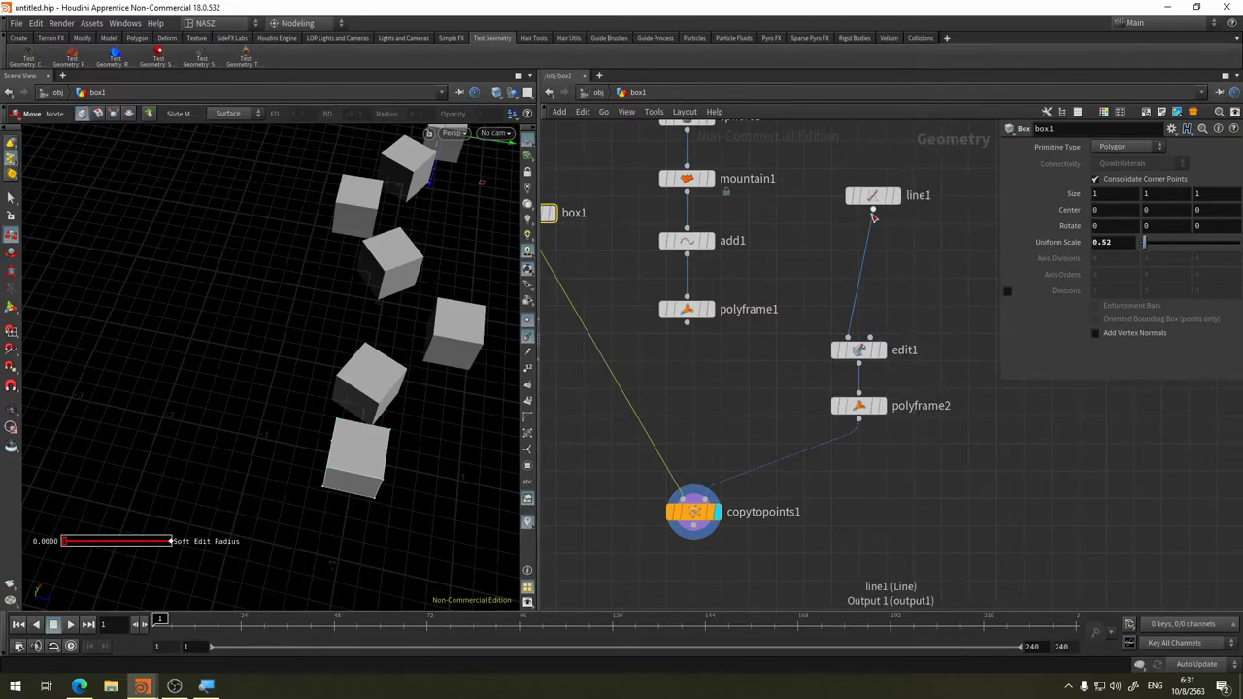
Add a Resample node on the line1–edit1 wire, then delete it and tidy edit1 under line1
key("Tab")
type("res")
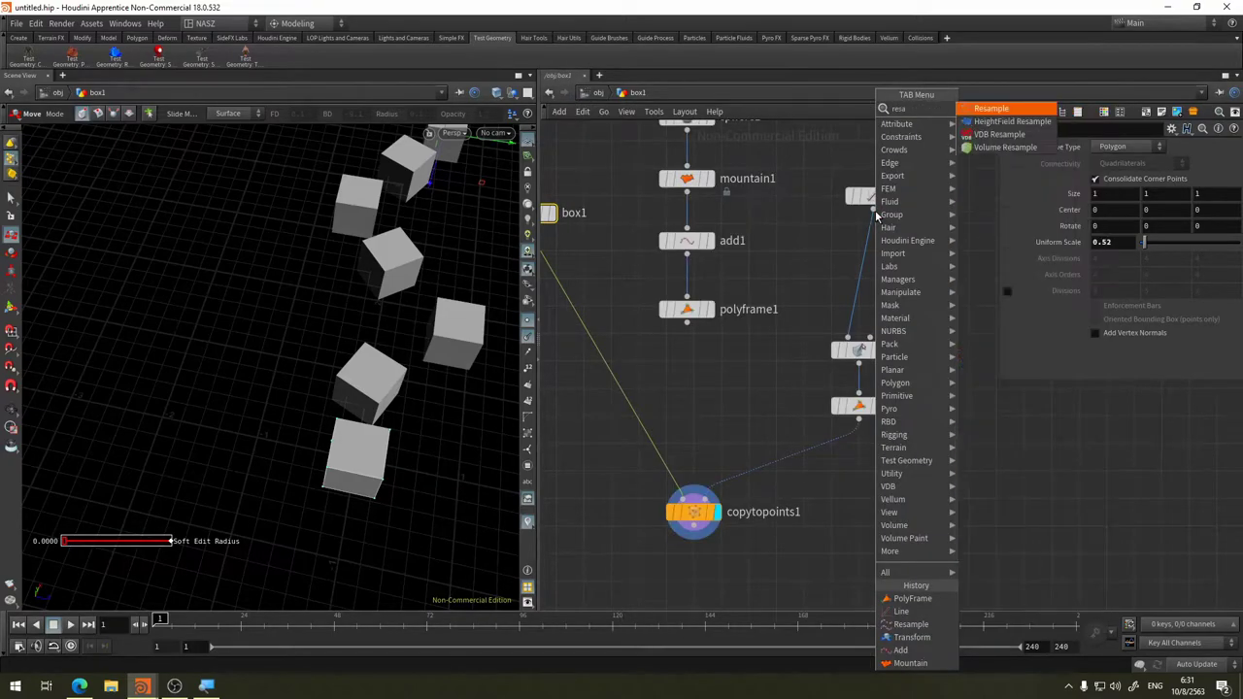
type("ampl")
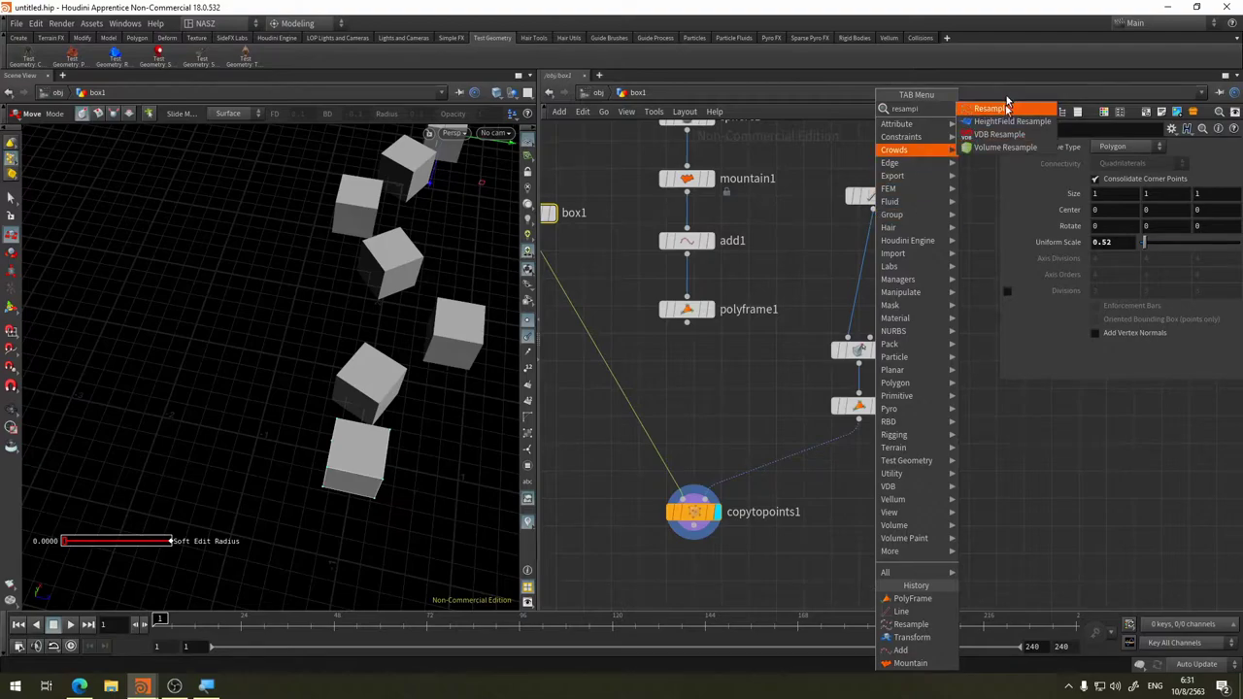
left_click(1005, 109)
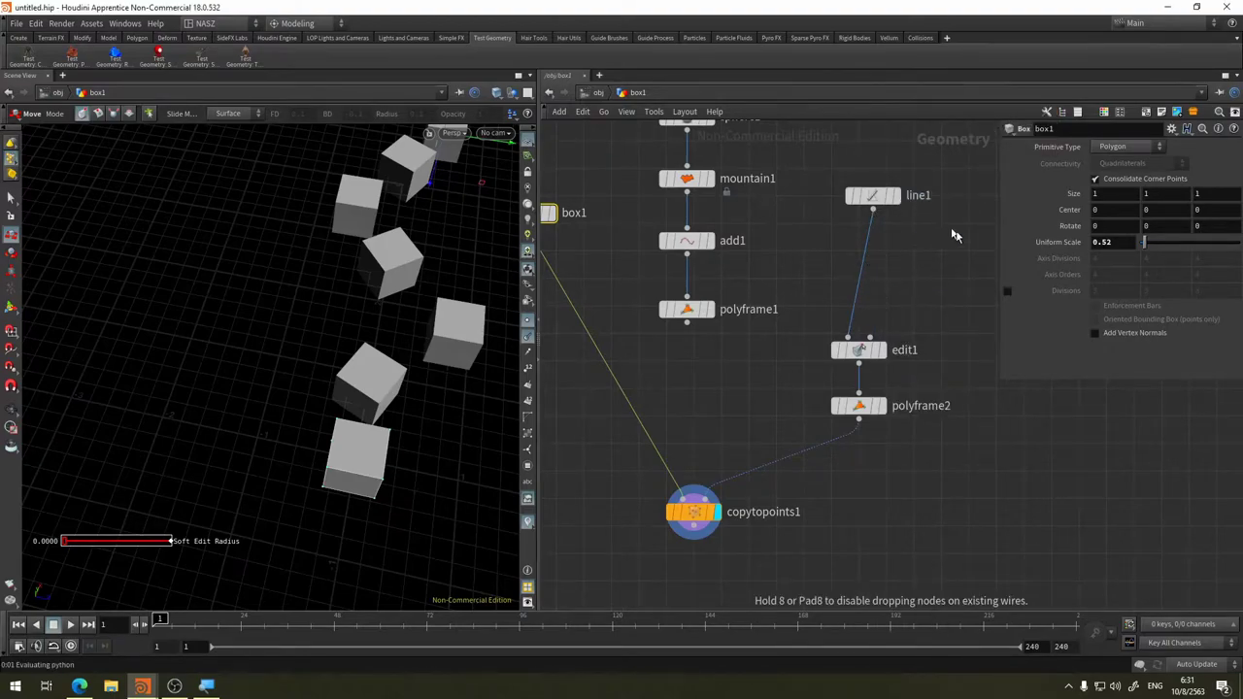
left_click(868, 264)
key("r")
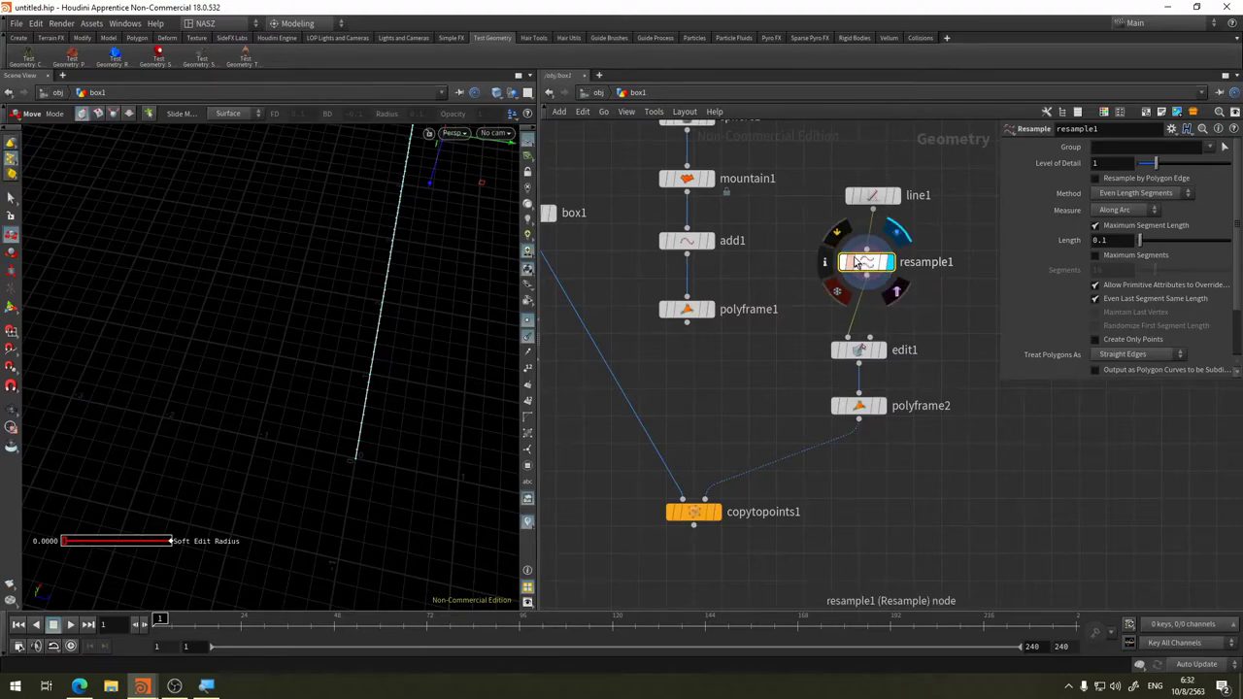
key("Delete")
left_click_drag(861, 348, 866, 284)
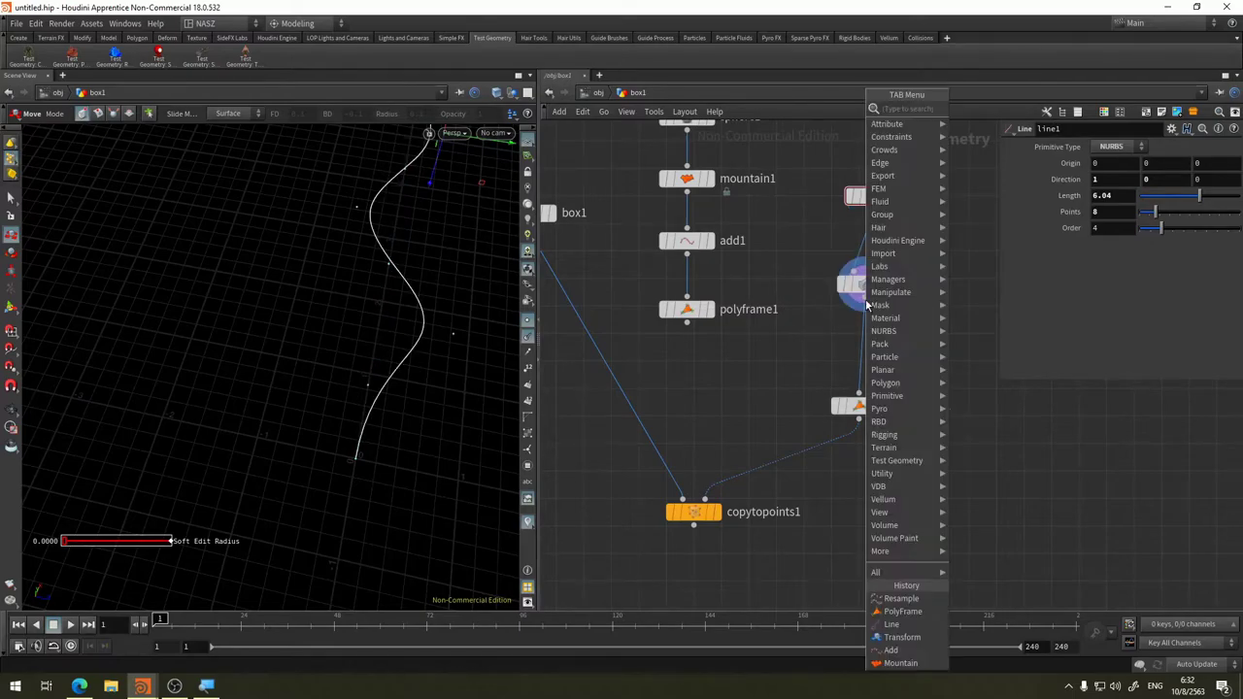
Insert Resample between edit1 and polyframe2 and display copytopoints1
key("Tab")
left_click(929, 602)
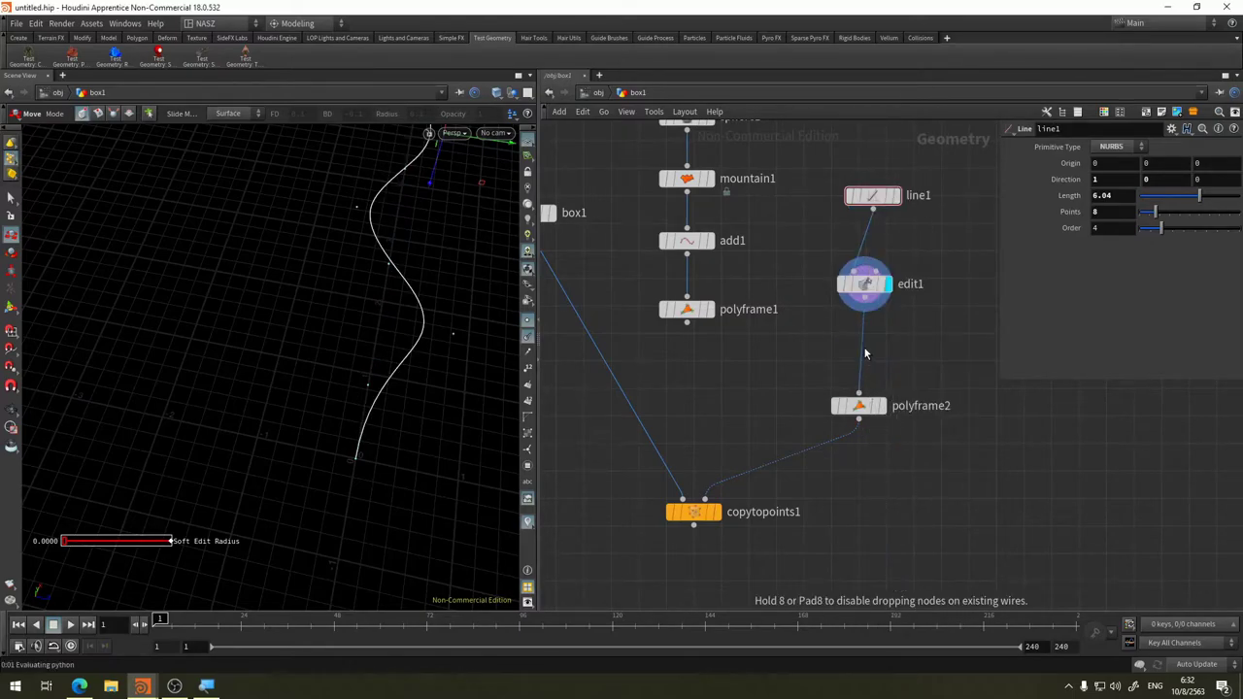
left_click(872, 360)
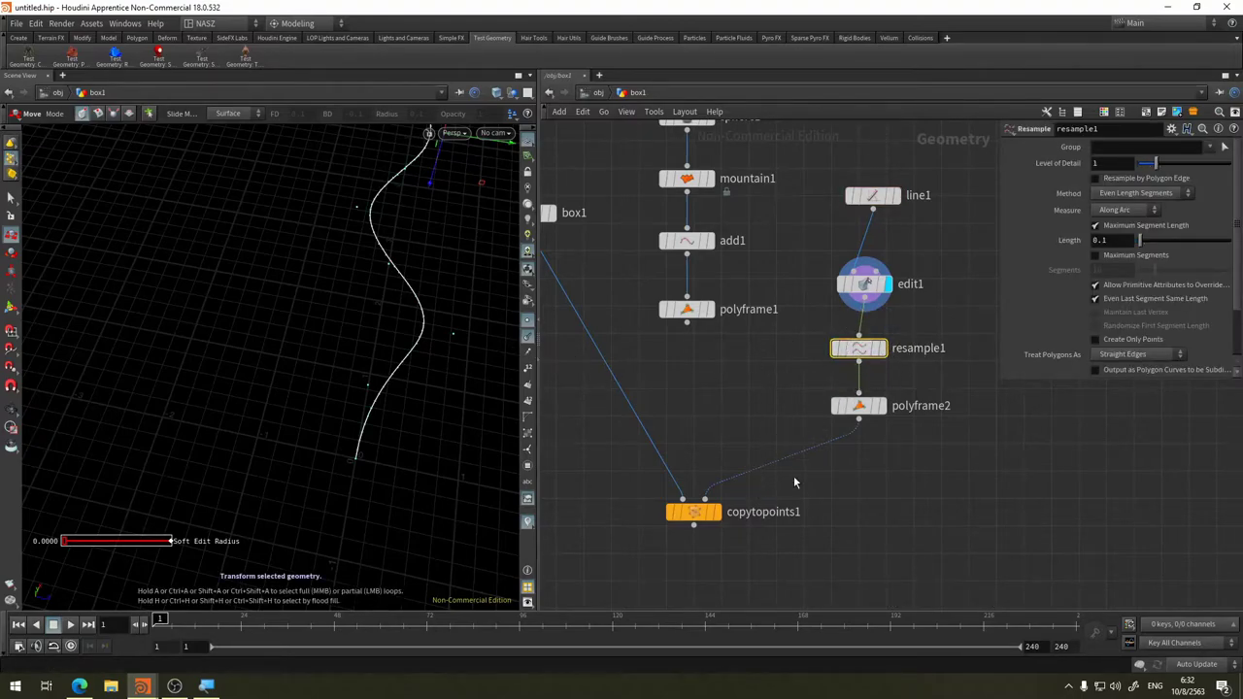
left_click(716, 512)
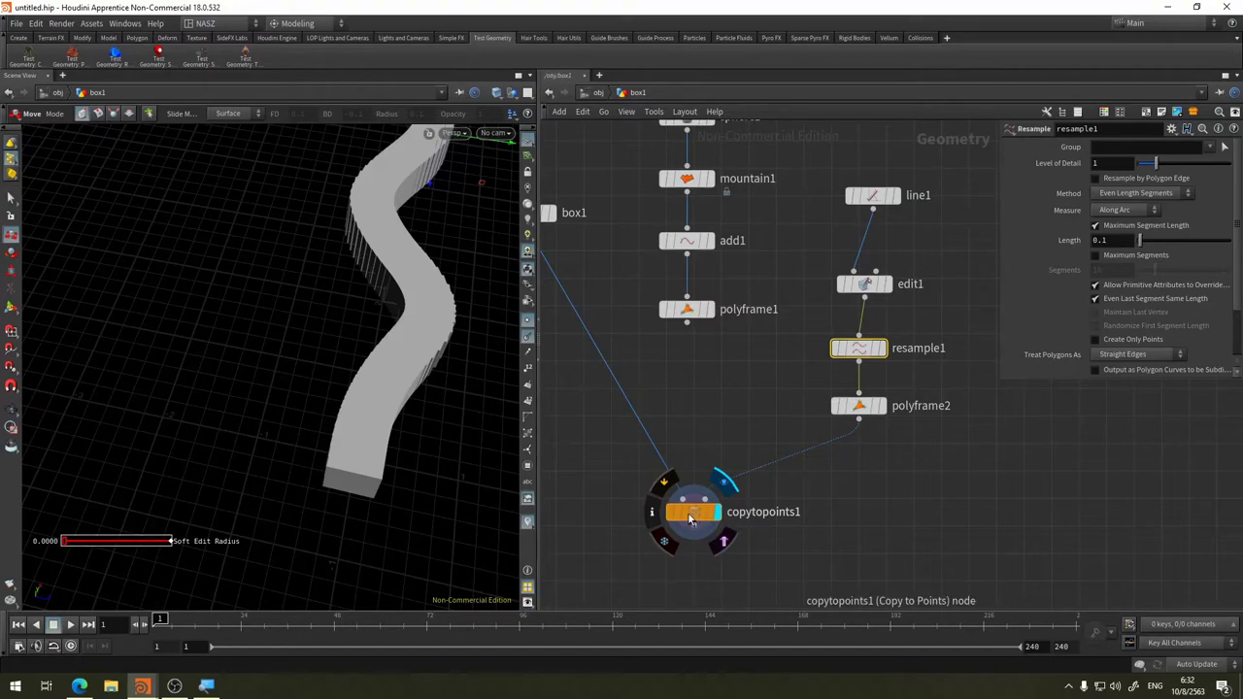
Bypass polyframe2 and compare the copied strip without it
left_click(690, 519)
left_click_drag(375, 327, 457, 262)
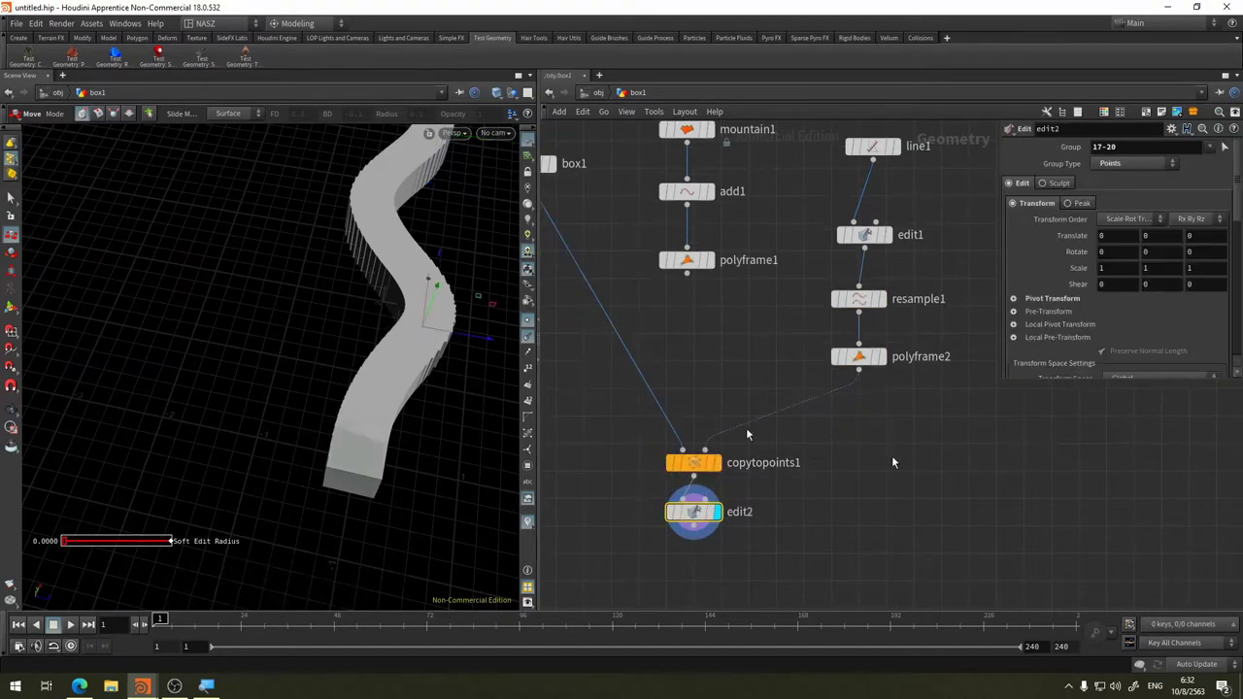
left_click(837, 357)
key("Escape")
mouse_move(436, 355)
left_mouse_down()
mouse_move(375, 419)
mouse_move(298, 362)
mouse_move(458, 357)
left_mouse_up()
key("t")
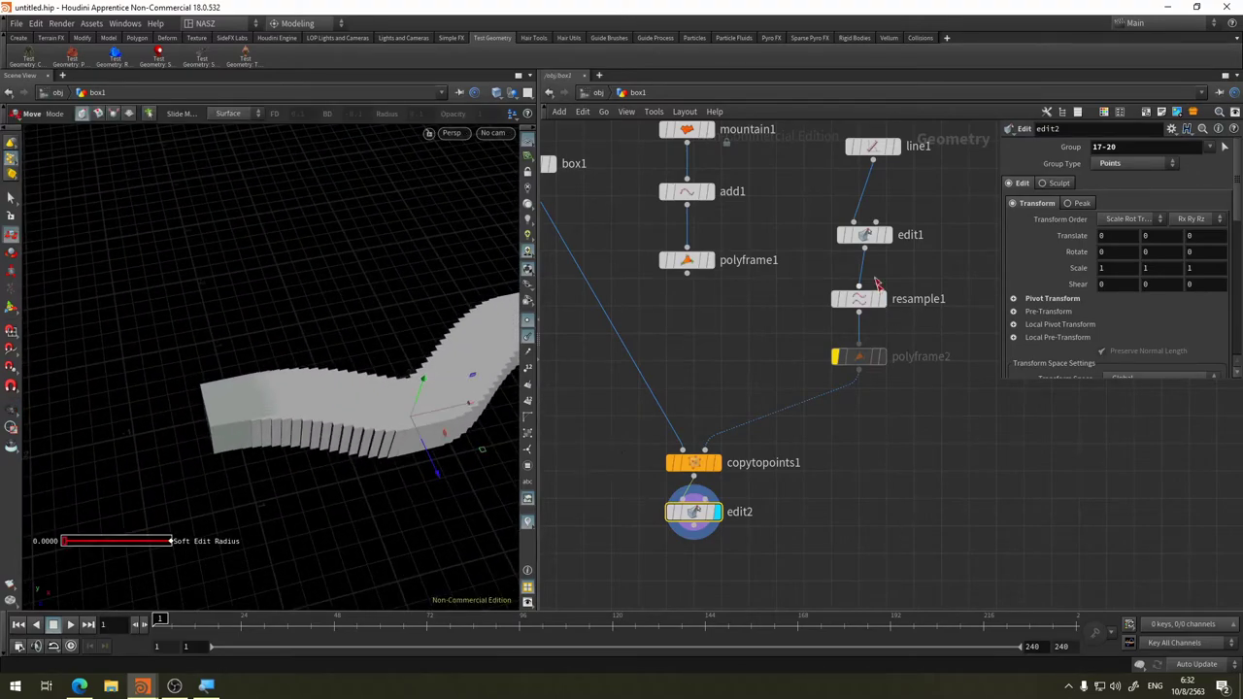
Set resample1's Level of Detail to 0.99 and segment Length to 0.3
left_click(867, 304)
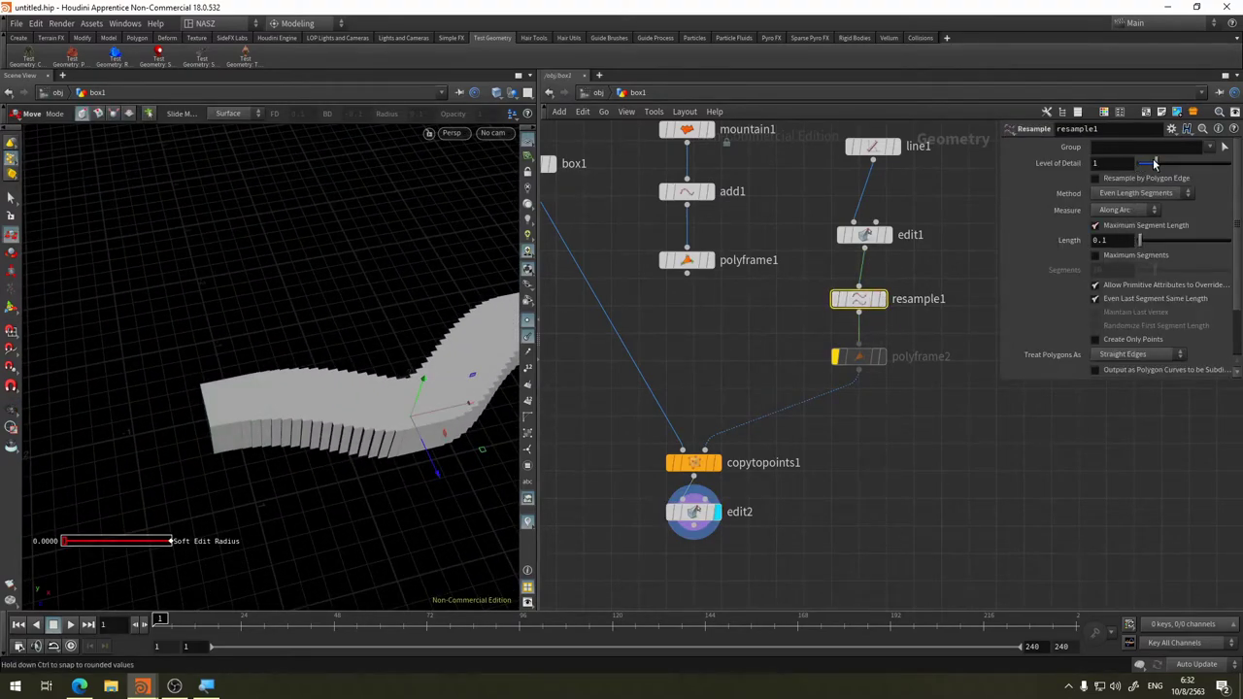
left_click_drag(1155, 163, 1158, 163)
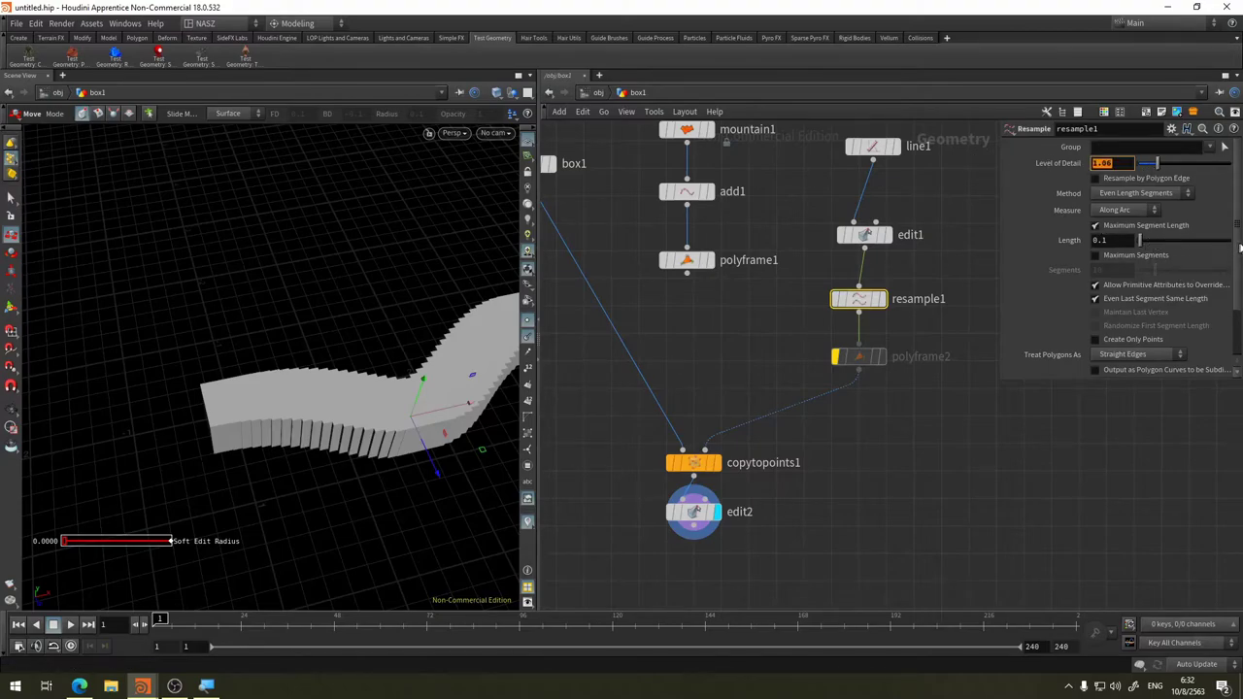
scroll(1176, 247, "down", 2)
scroll(1181, 237, "up", 2)
left_click_drag(1158, 163, 1158, 163)
left_click_drag(1139, 250, 1144, 250)
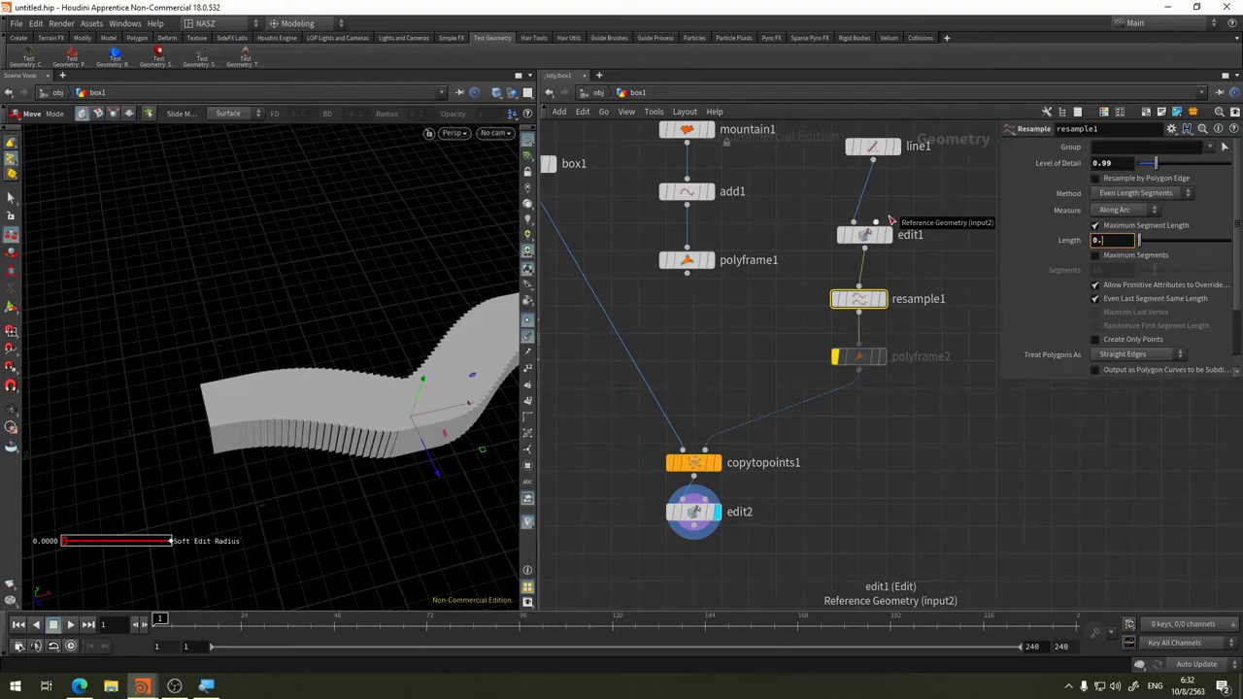
type("05")
key("Return")
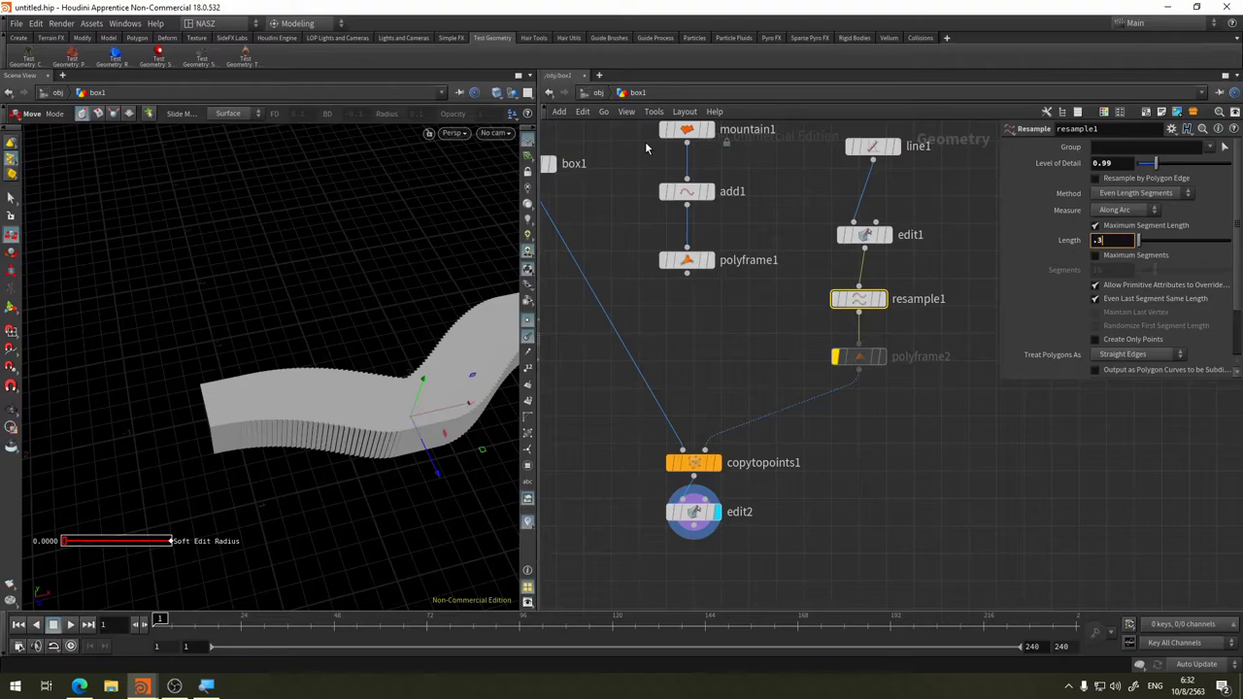
key("Return")
key("Escape")
mouse_move(220, 454)
left_mouse_down()
mouse_move(295, 267)
mouse_move(369, 319)
mouse_move(522, 94)
left_mouse_up()
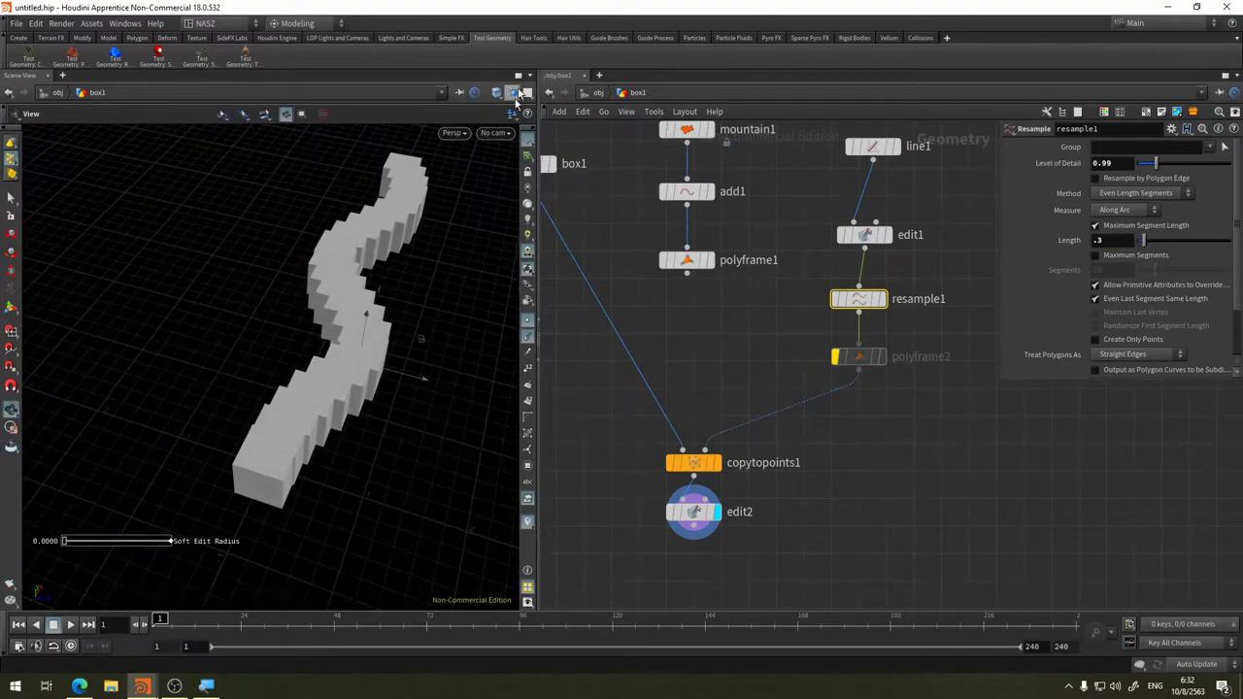
Try flat-wire and wireframe viewport shading modes to inspect the box strip
key("t")
left_click(497, 92)
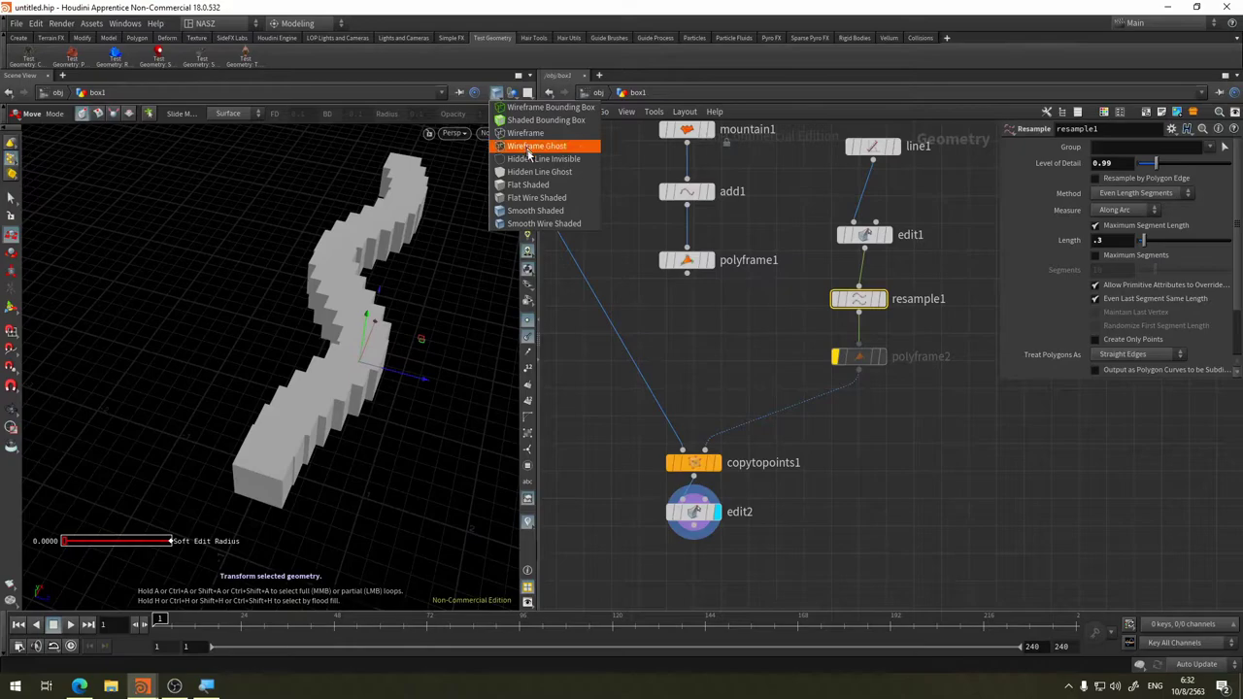
left_click(542, 199)
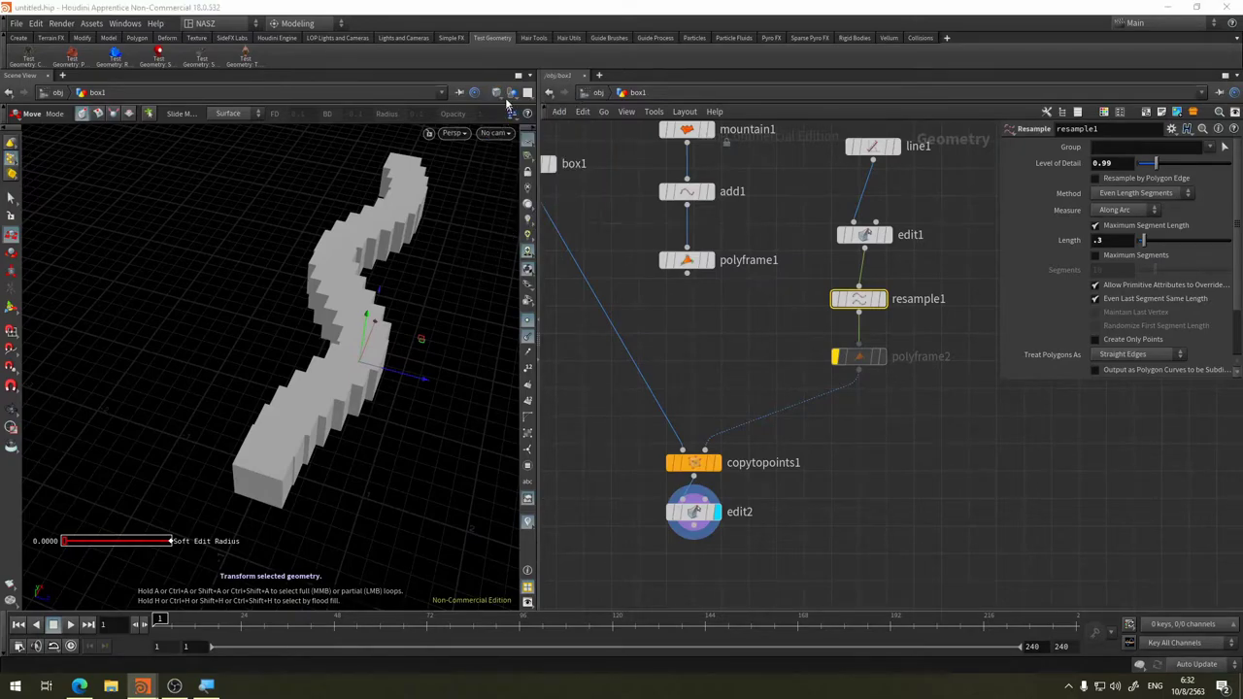
left_click(500, 93)
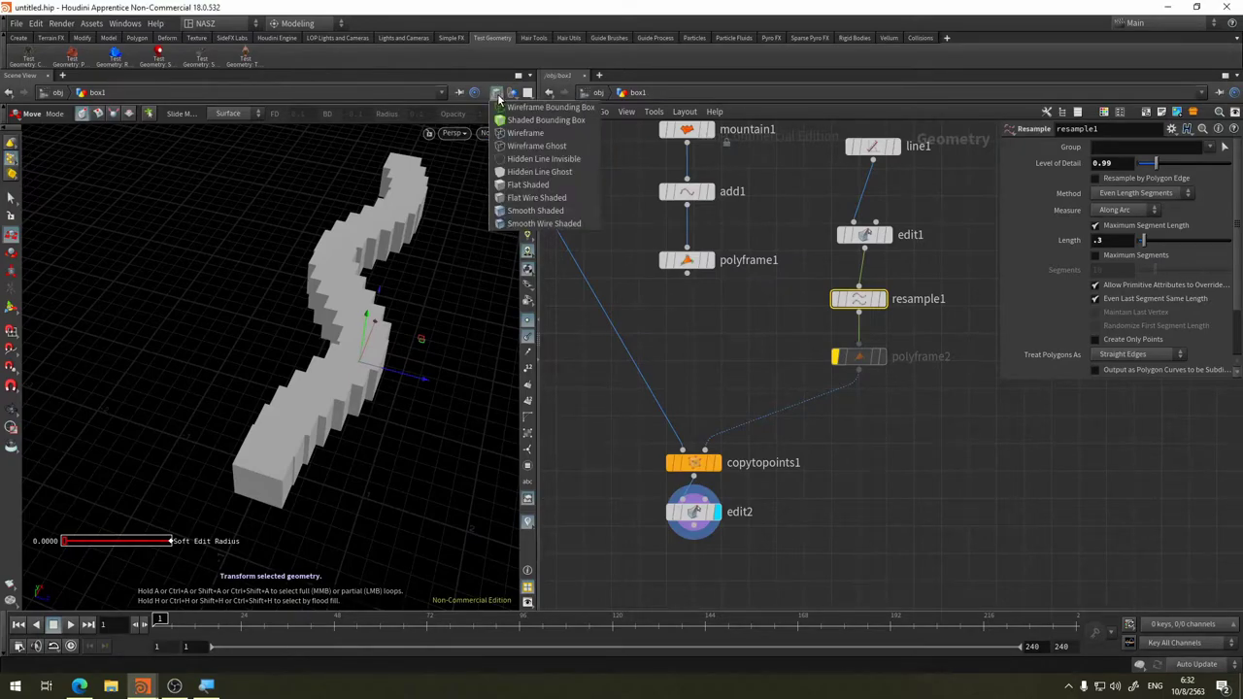
left_click(557, 200)
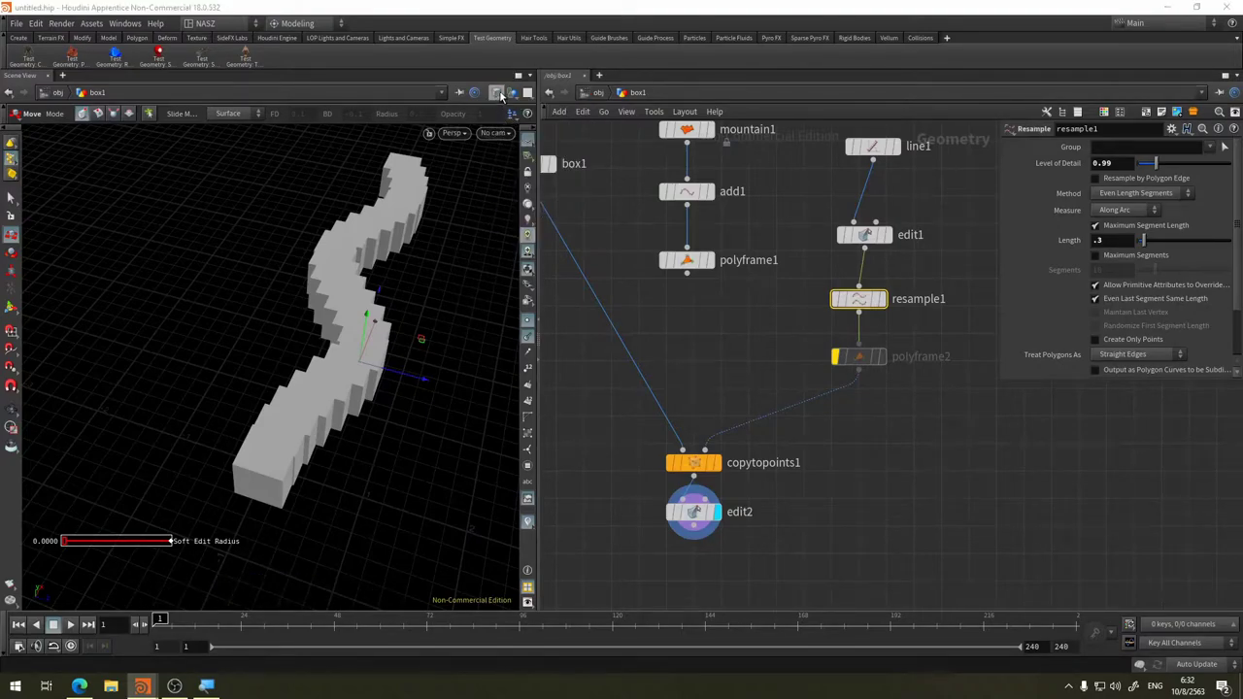
left_click(499, 98)
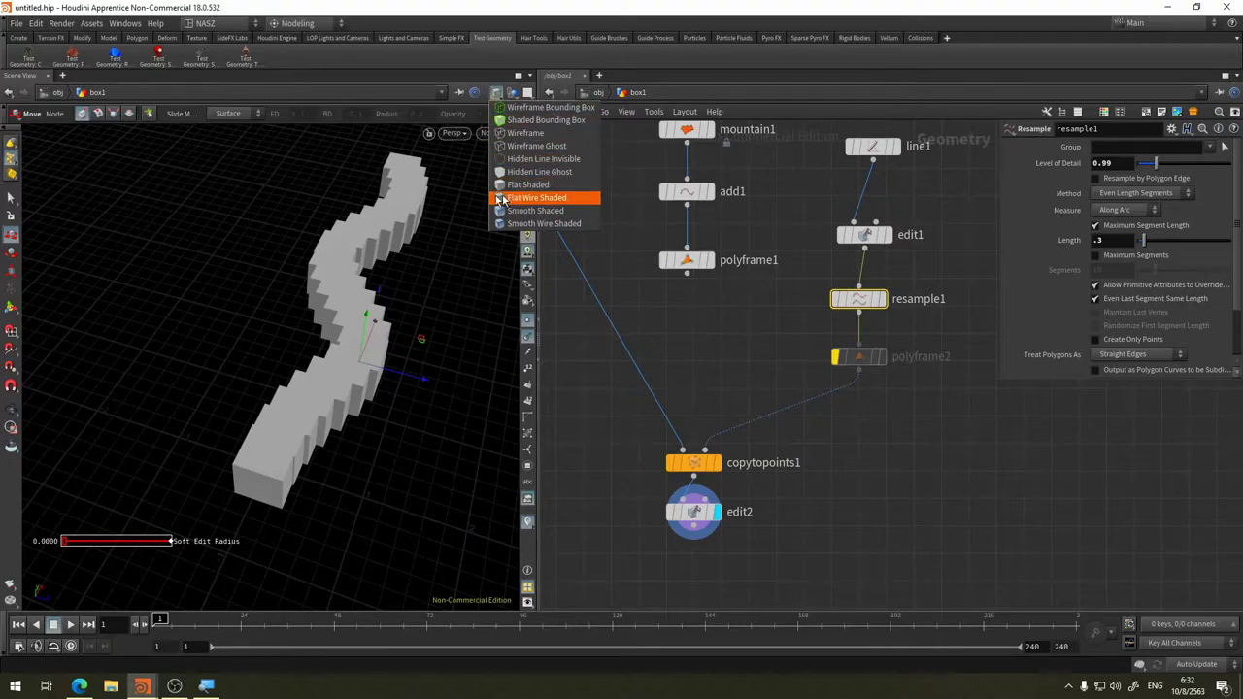
left_click(555, 202)
key("Escape")
mouse_move(409, 284)
left_mouse_down()
mouse_move(360, 269)
mouse_move(353, 353)
mouse_move(323, 313)
left_mouse_up()
scroll(352, 351, "up", 5)
key("Return")
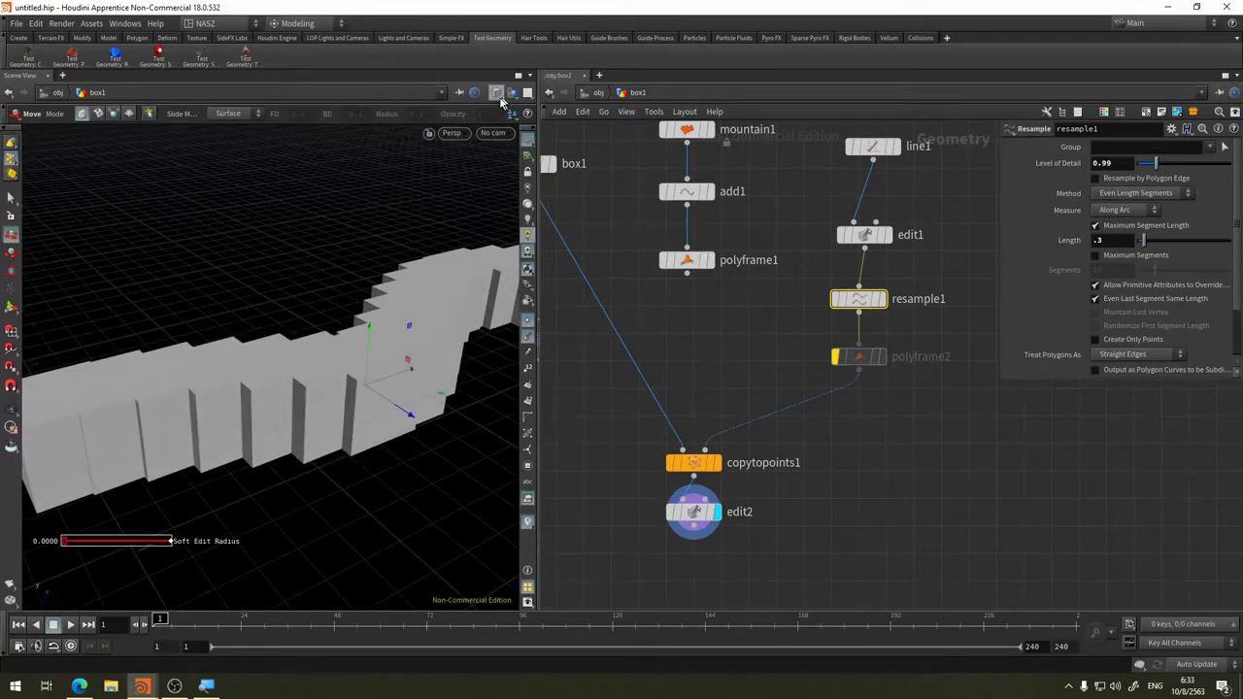
left_click(499, 91)
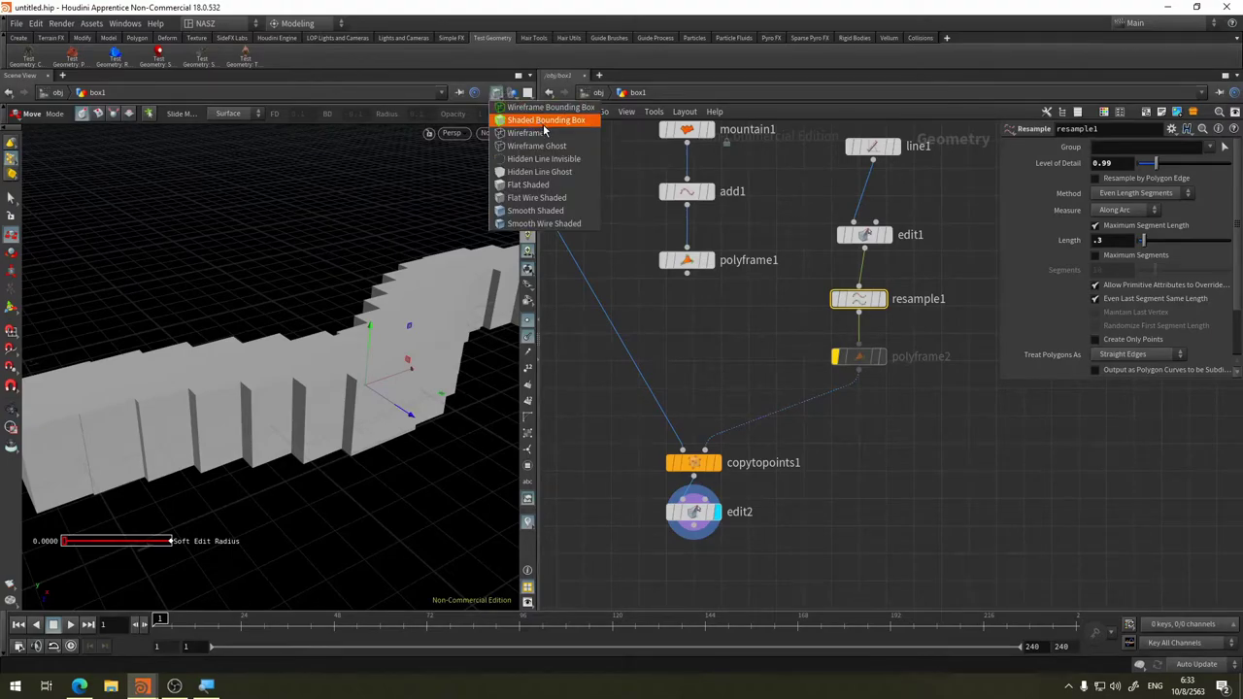
left_click(558, 136)
key("Escape")
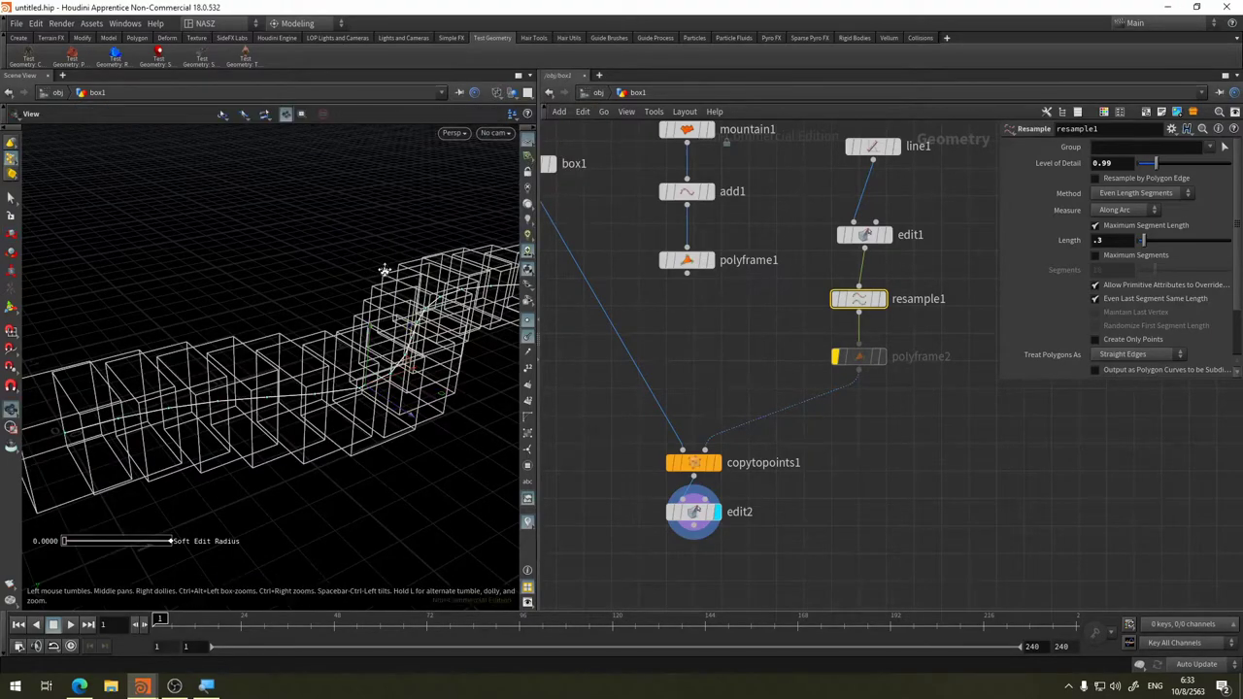
left_click_drag(330, 291, 323, 359)
key("t")
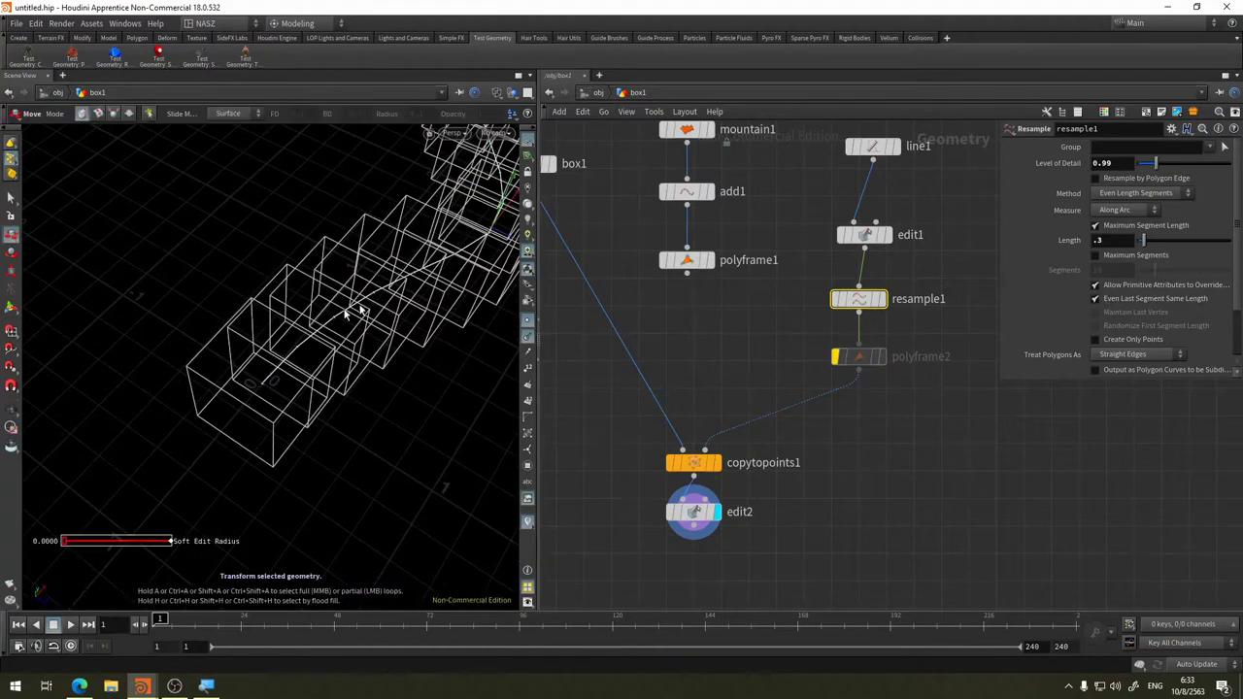
left_click_drag(437, 327, 619, 409, "alt")
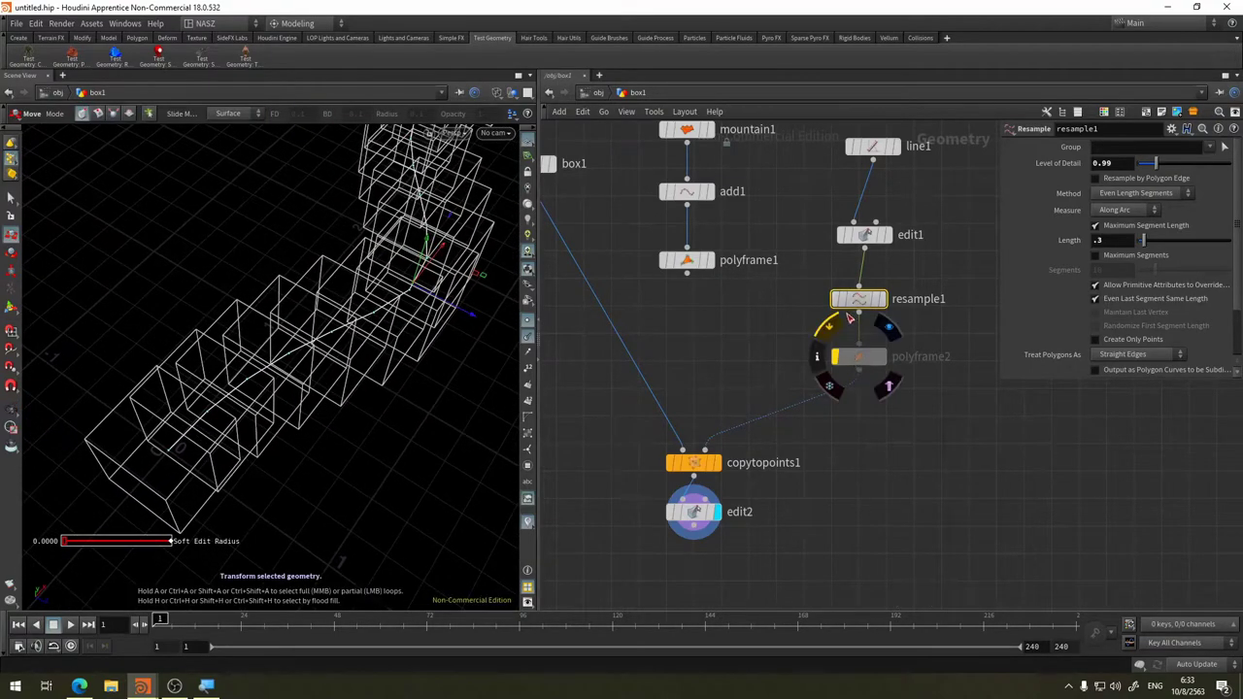
mouse_move(856, 358)
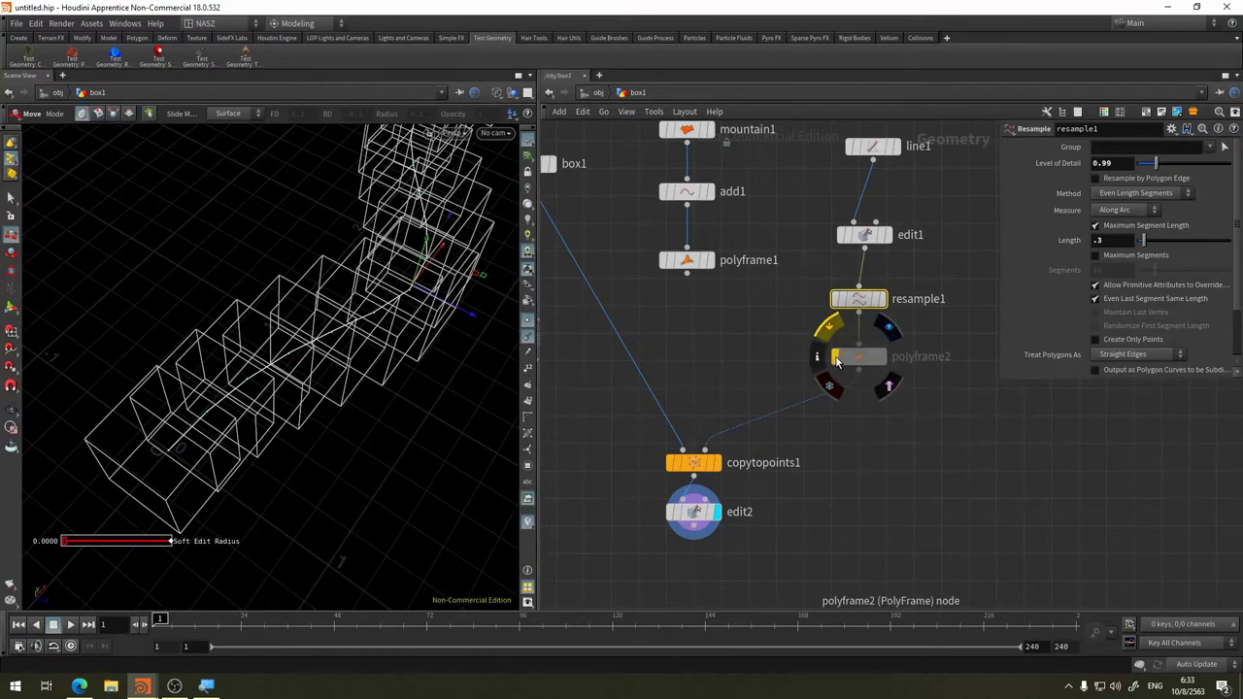
Remove polyframe2's bypass so the boxes follow the curve again
left_click(836, 361)
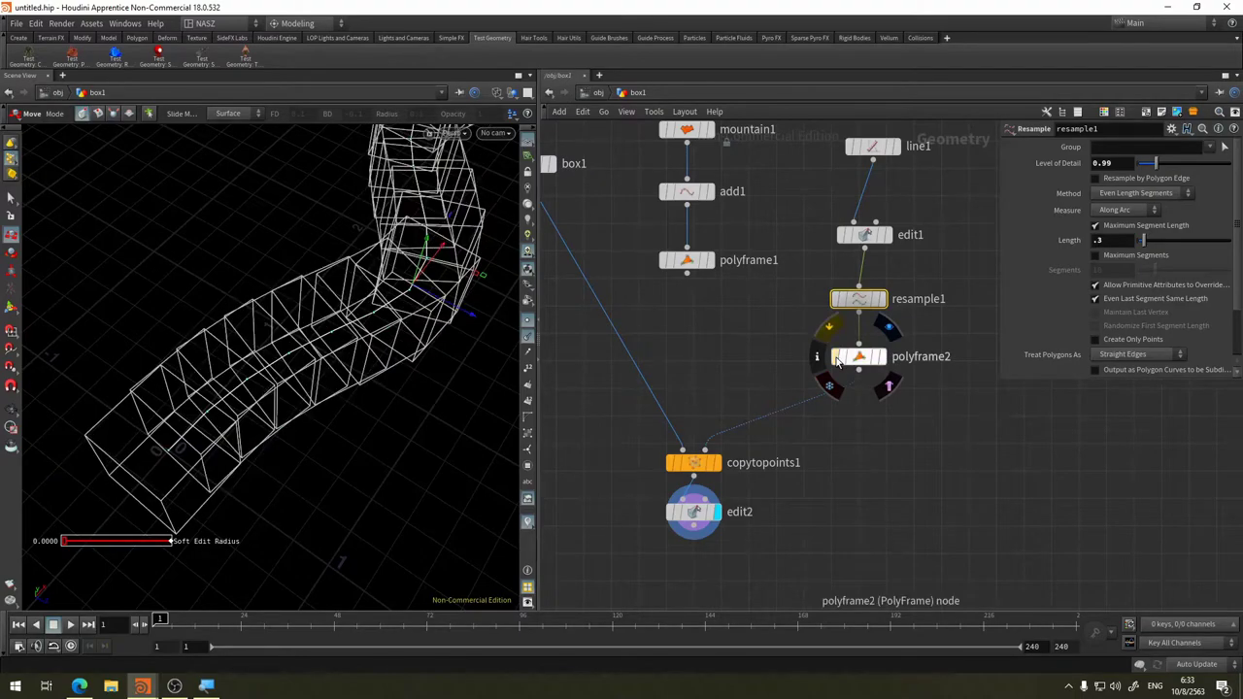
key("Escape")
key("t")
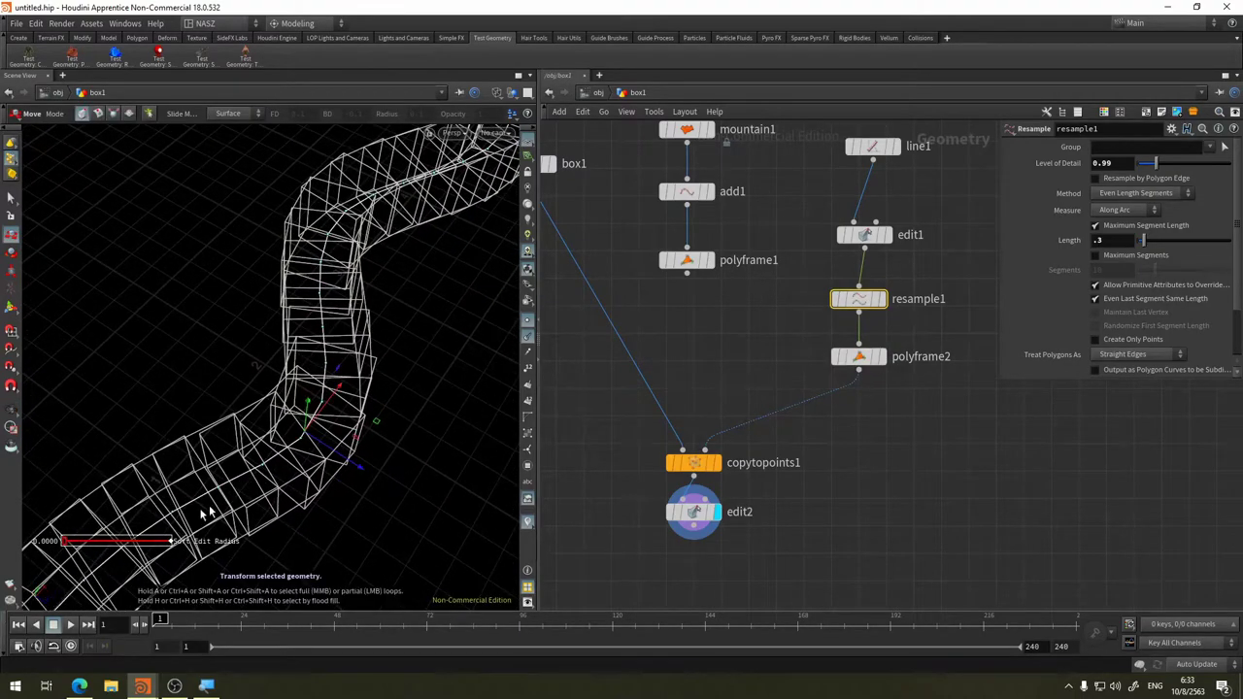
key("Escape")
left_click_drag(353, 242, 281, 466)
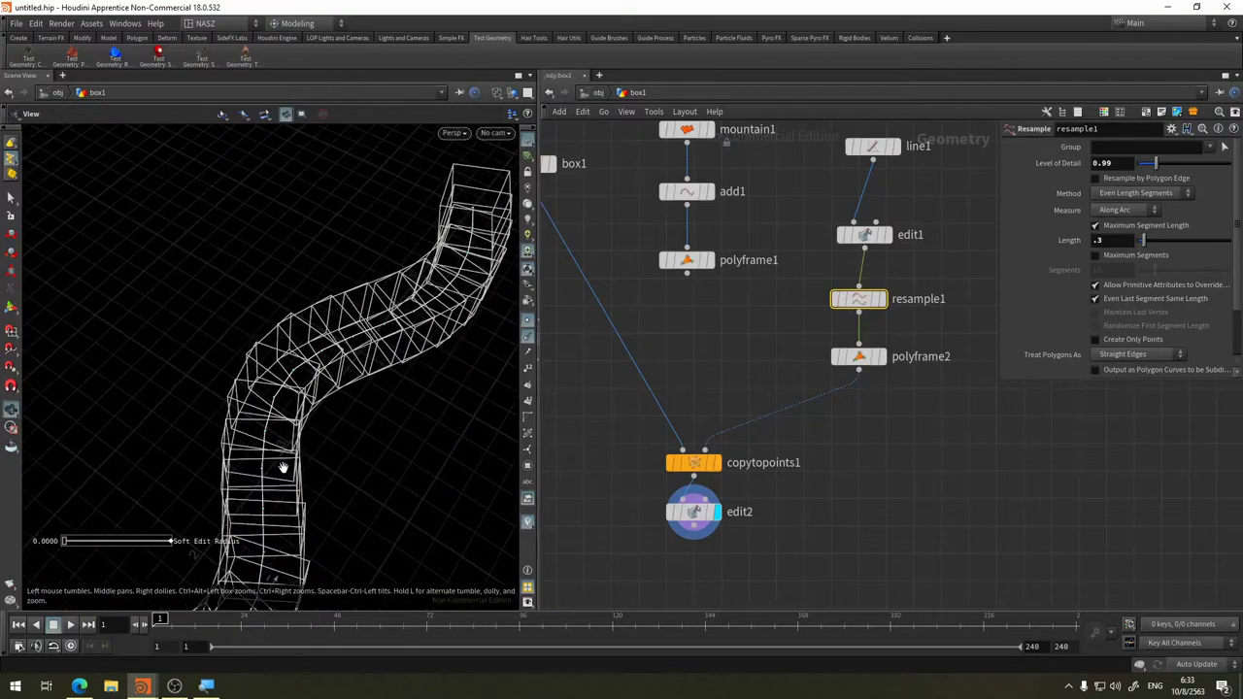
left_click_drag(419, 403, 457, 417)
key("t")
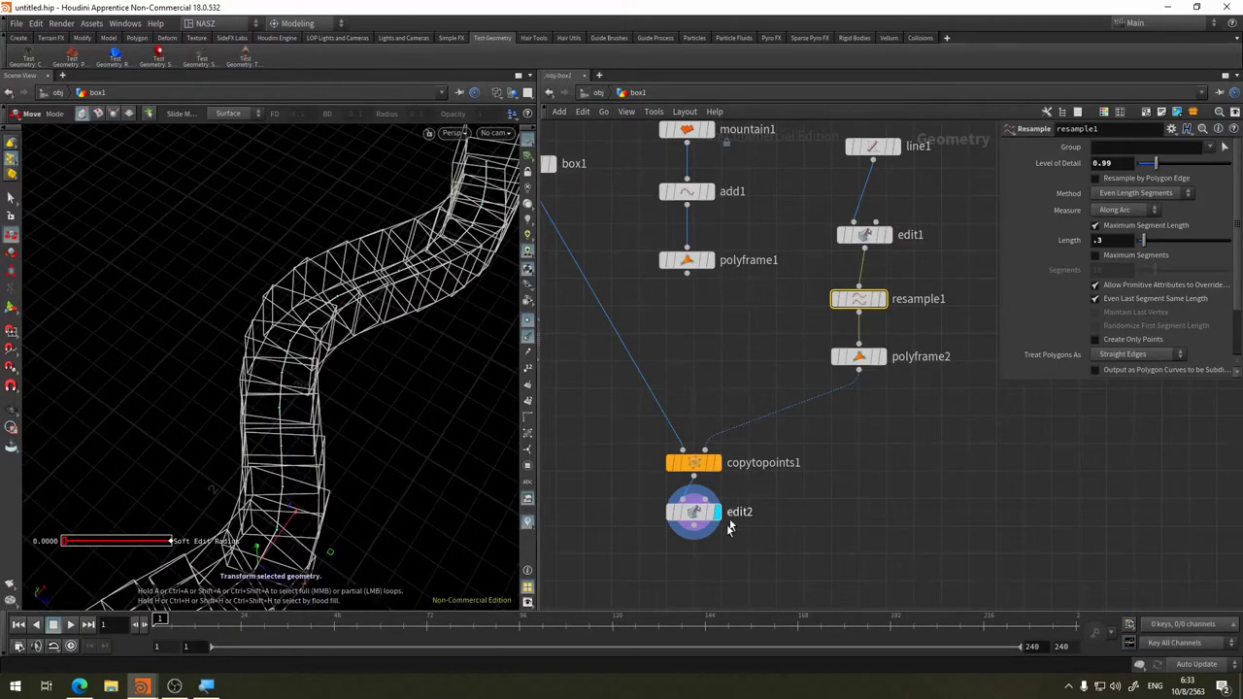
Delete the edit2 node and return the viewport to Smooth Shaded
left_click(696, 519)
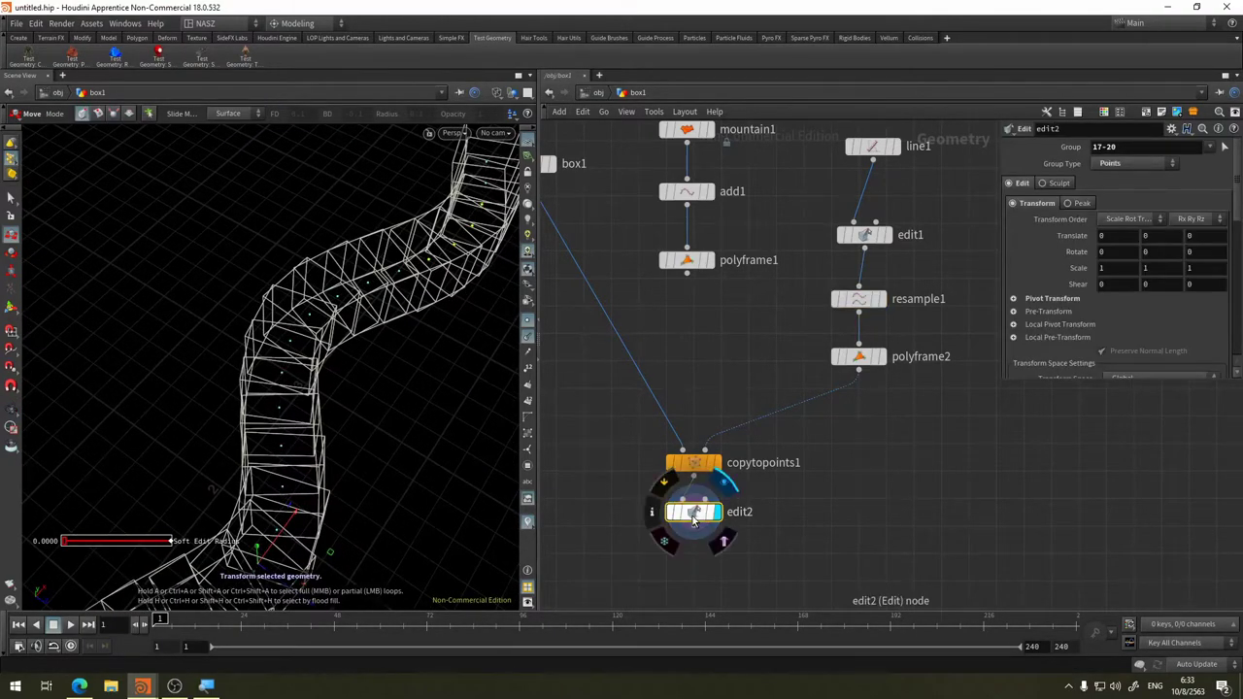
key("Delete")
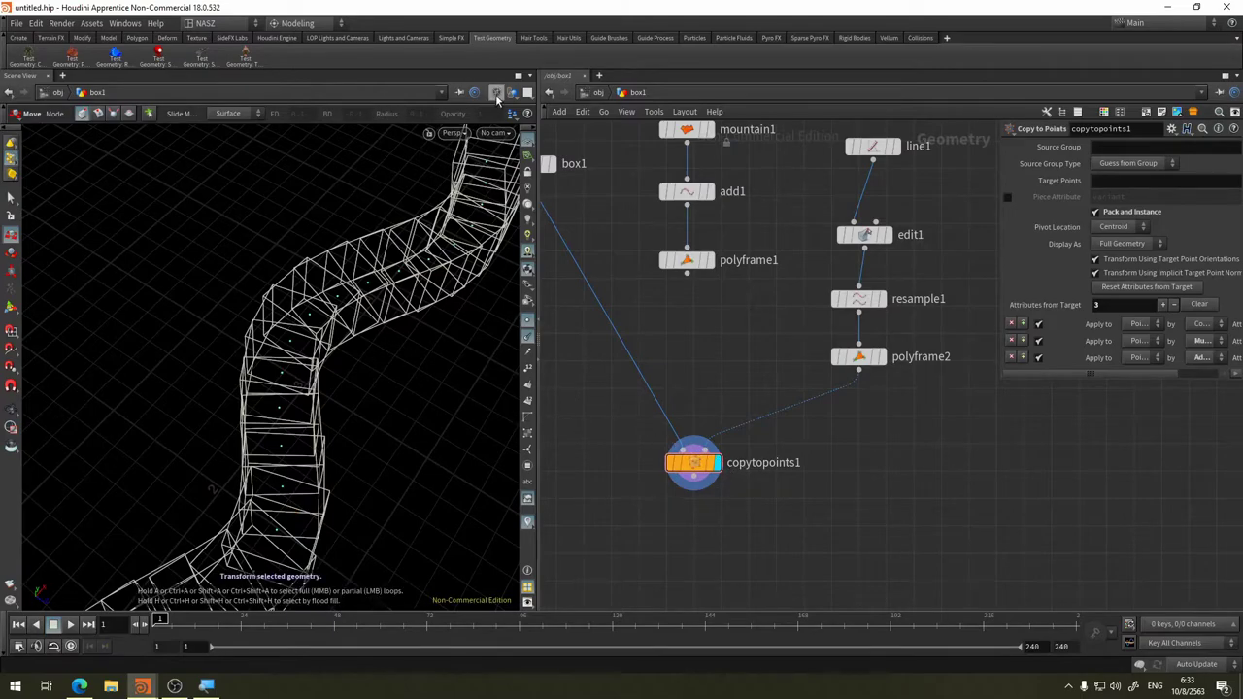
left_click(497, 94)
left_click(544, 198)
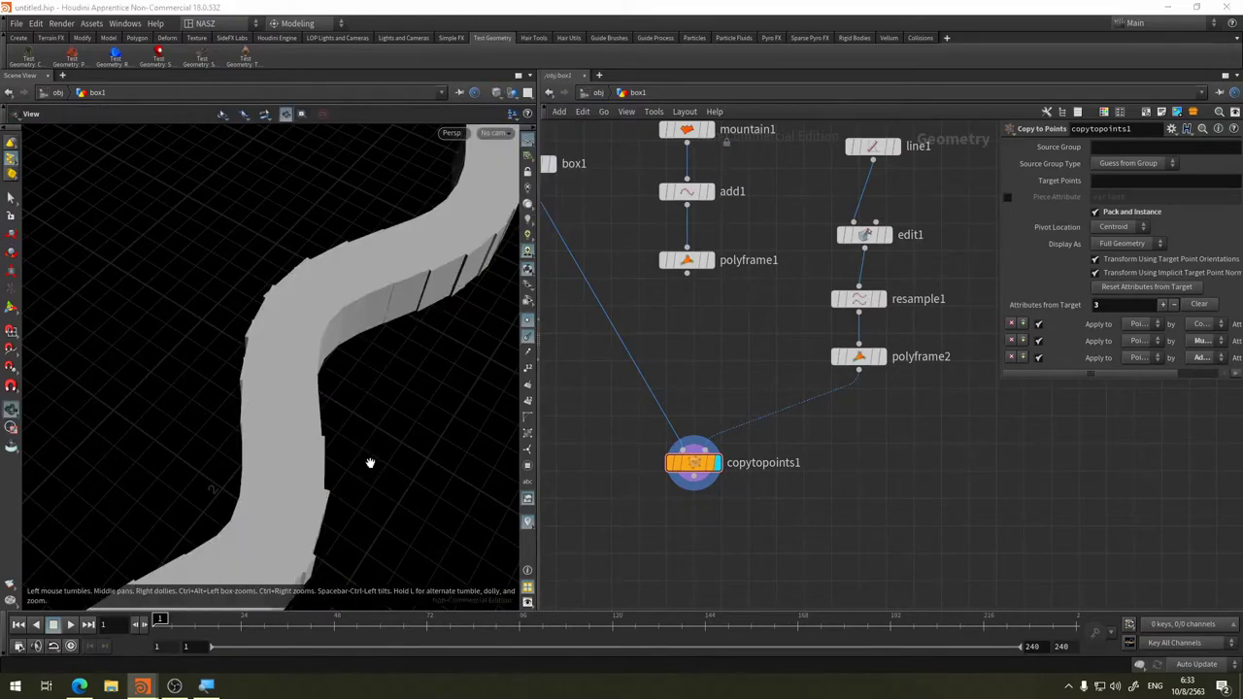
mouse_move(369, 463)
left_mouse_down()
mouse_move(353, 513)
mouse_move(333, 431)
mouse_move(298, 547)
mouse_move(333, 327)
mouse_move(128, 442)
left_mouse_up()
key("t")
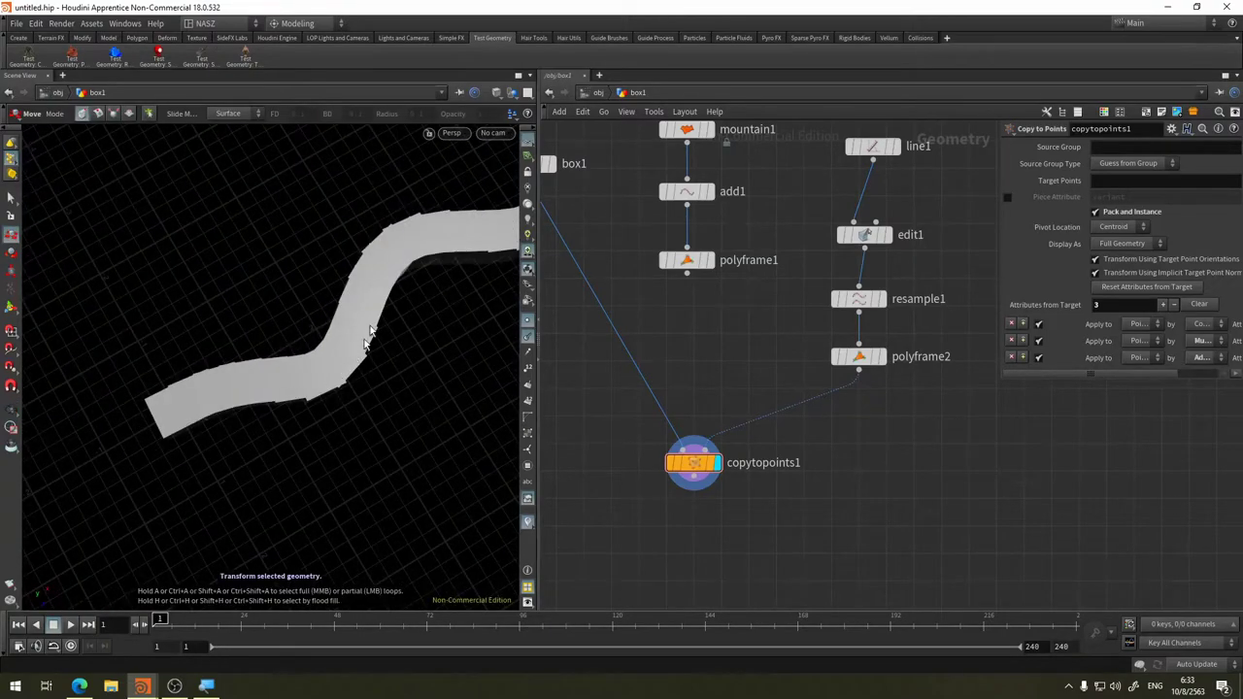
key("Escape")
mouse_move(369, 333)
left_mouse_down()
mouse_move(266, 444)
mouse_move(324, 381)
left_mouse_up()
key("t")
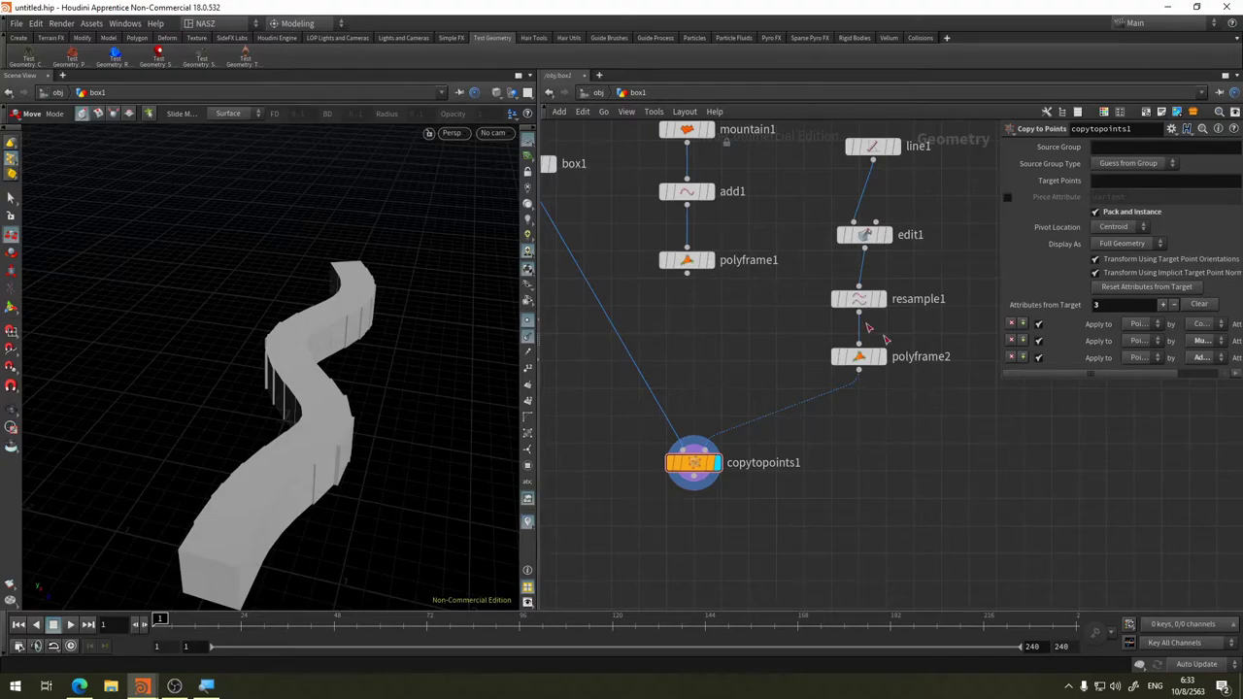
mouse_move(774, 313)
middle_mouse_down()
mouse_move(724, 341)
mouse_move(802, 459)
middle_mouse_up()
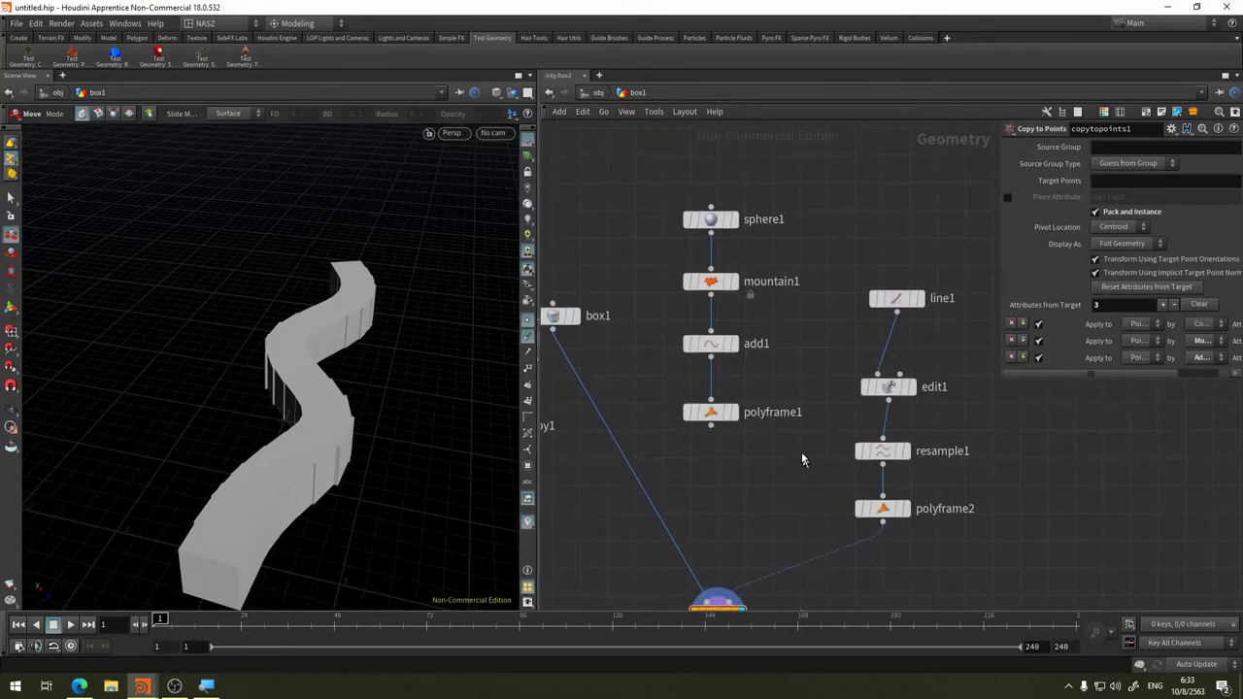
Move the line1, edit1, resample1, polyframe2 chain up-left and wire mountain1 into copytopoints1
left_click_drag(958, 243, 833, 556)
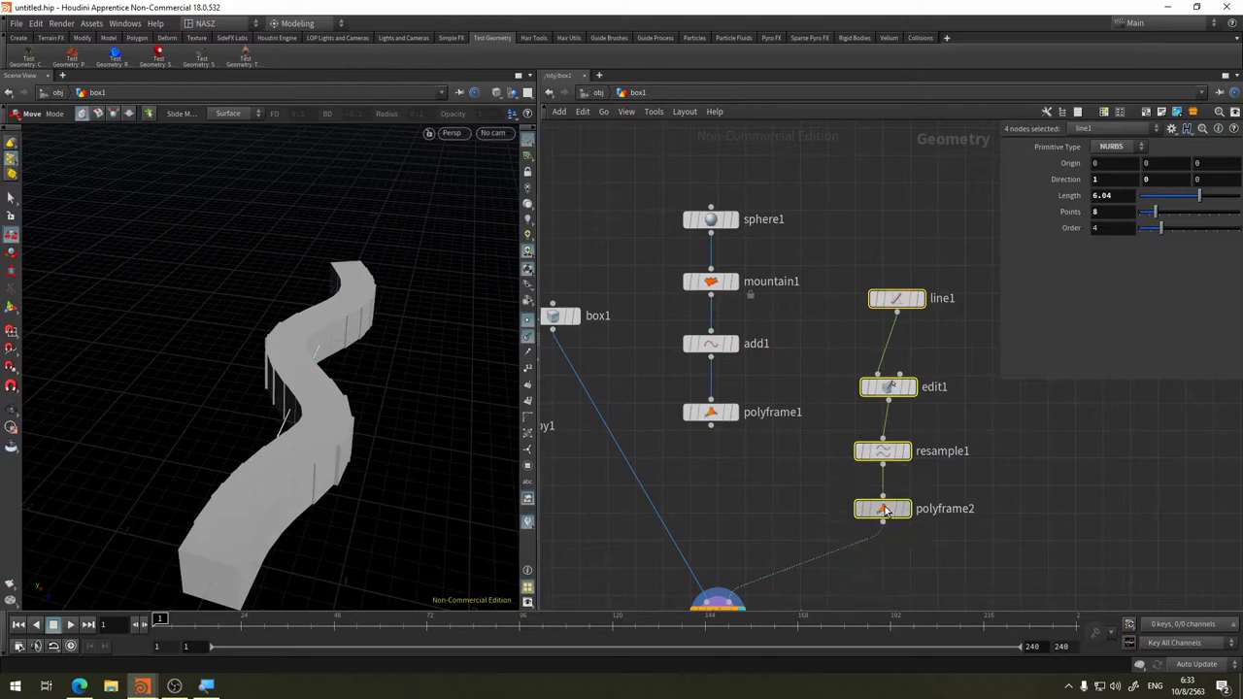
mouse_move(884, 521)
left_mouse_down()
mouse_move(835, 415)
mouse_move(827, 425)
left_mouse_up()
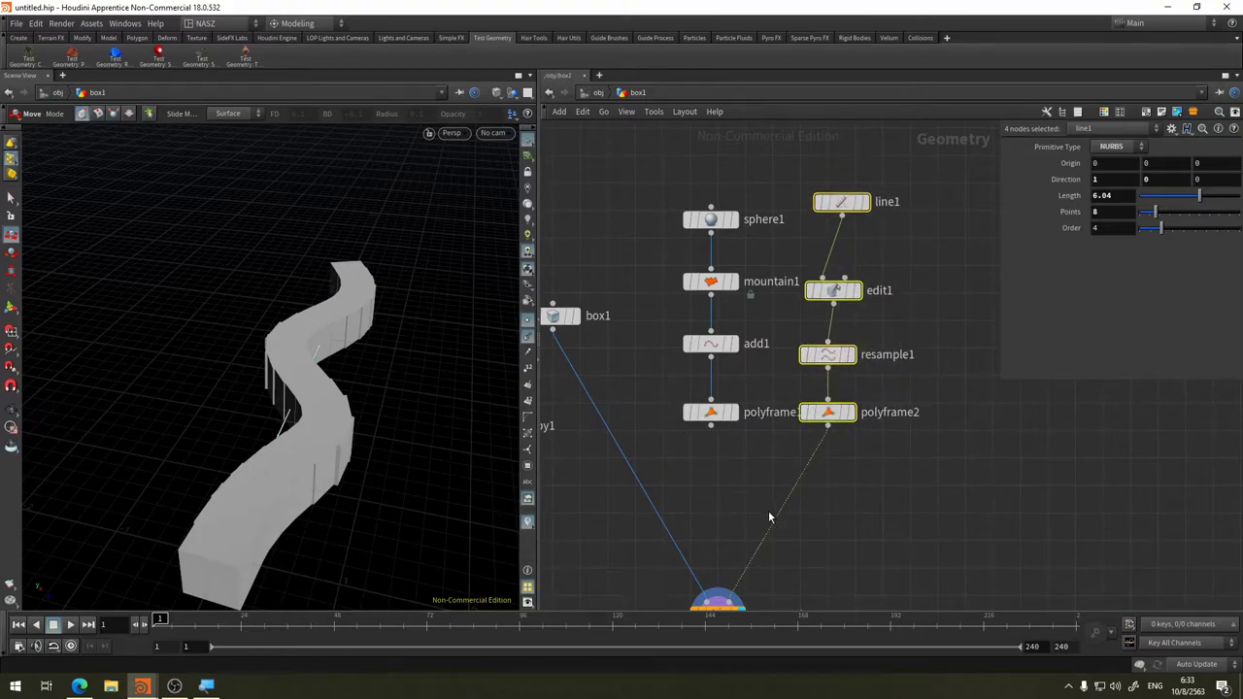
middle_click_drag(710, 503, 795, 441)
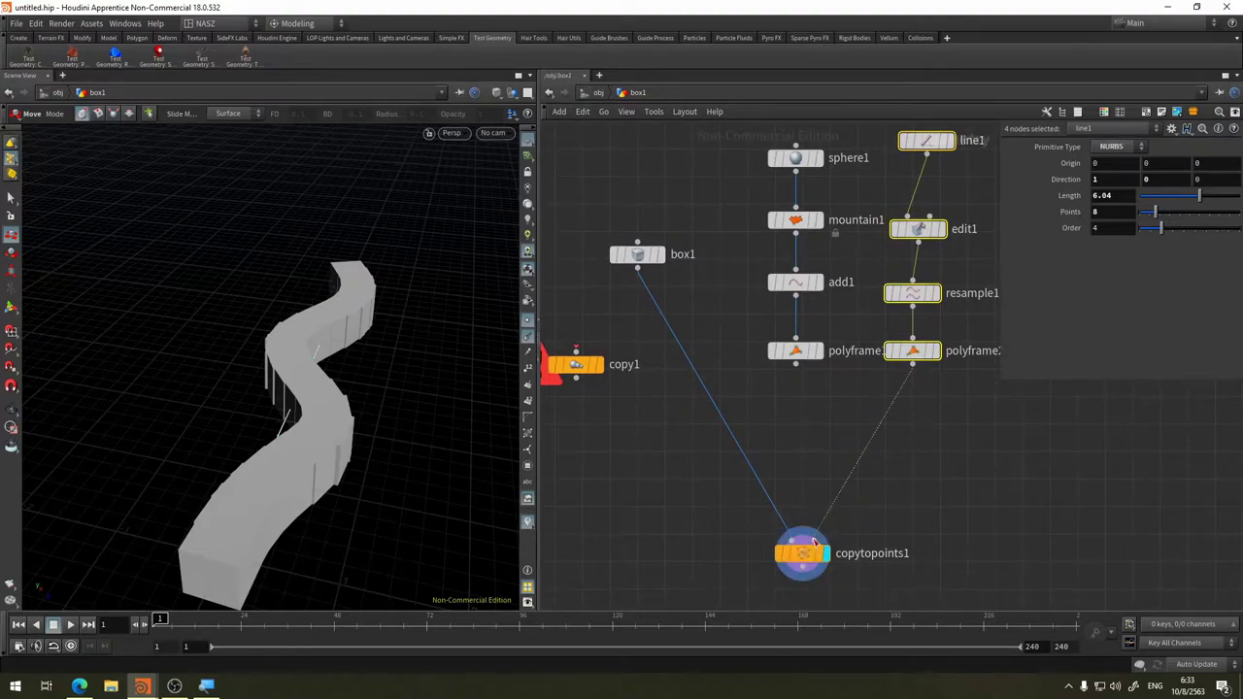
left_click(814, 541)
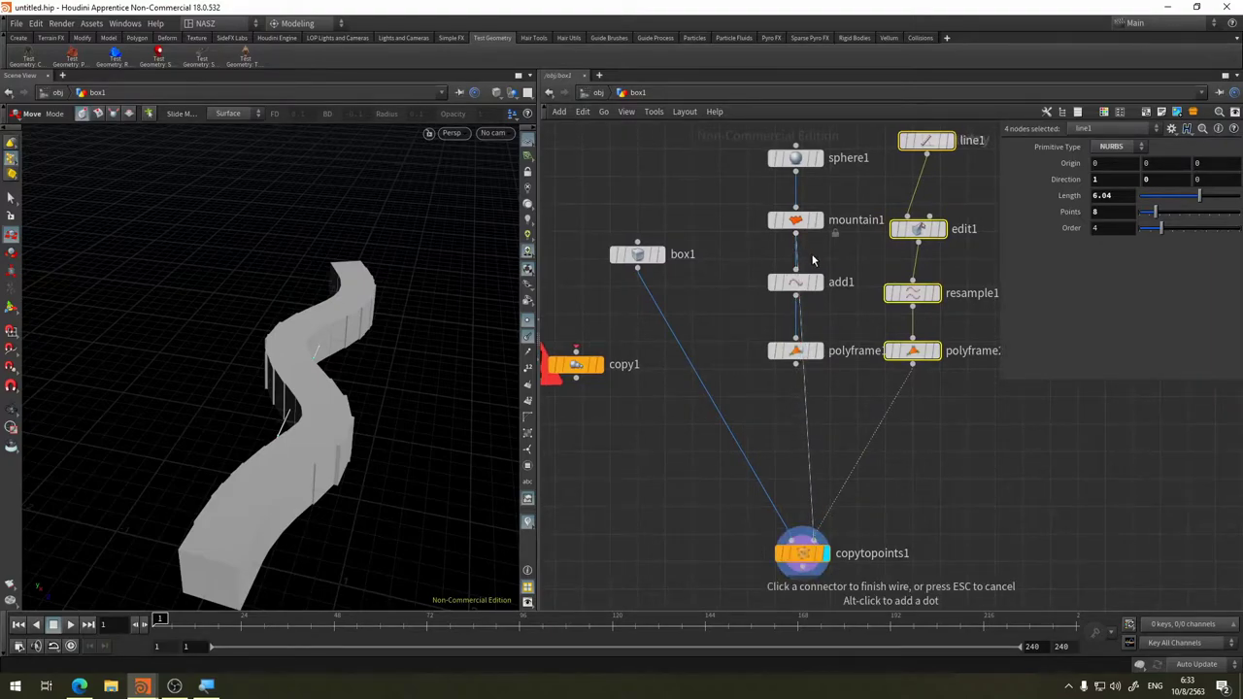
left_click(795, 234)
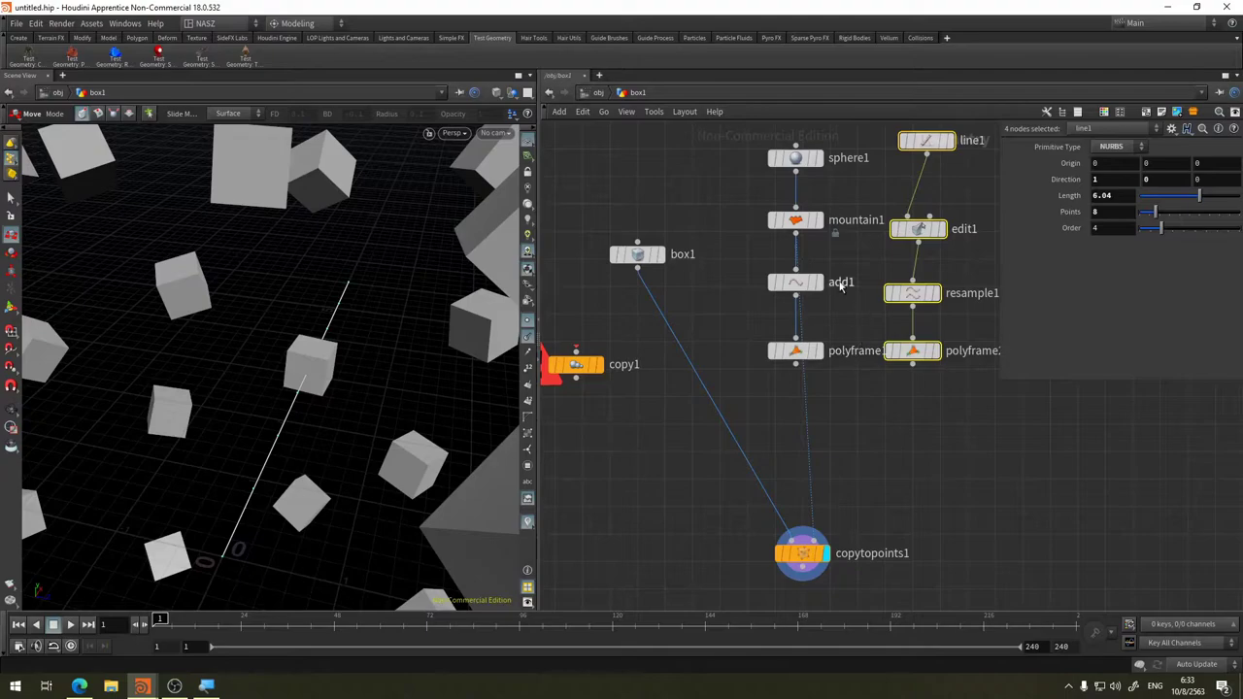
Delete add1 and polyframe1 and move mountain1 lower below sphere1
left_click(796, 282)
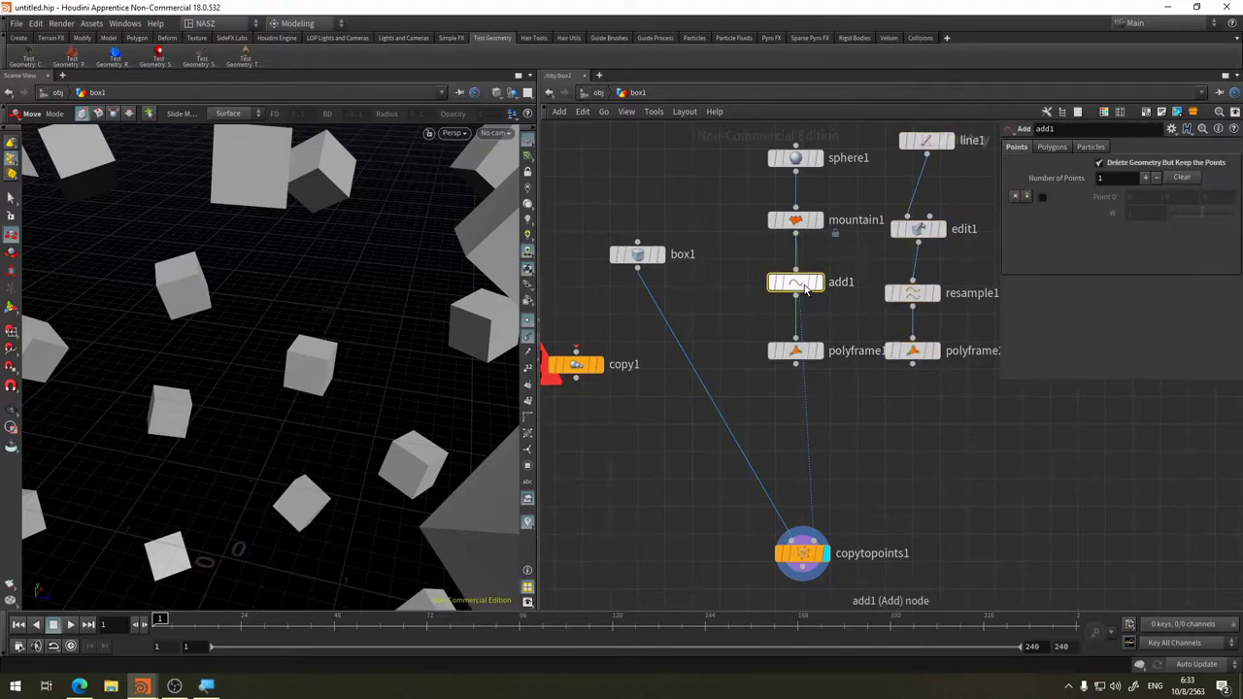
key("Delete")
left_click(796, 352)
key("Delete")
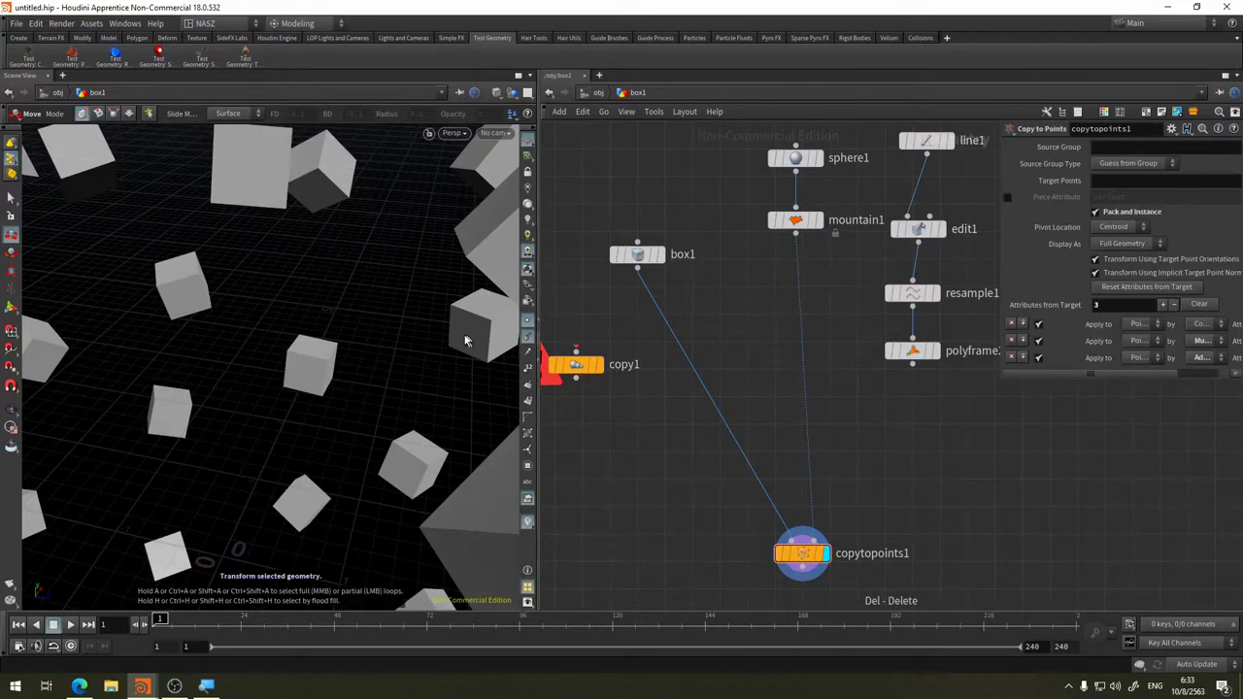
scroll(465, 340, "down", 5)
scroll(465, 340, "down", 5)
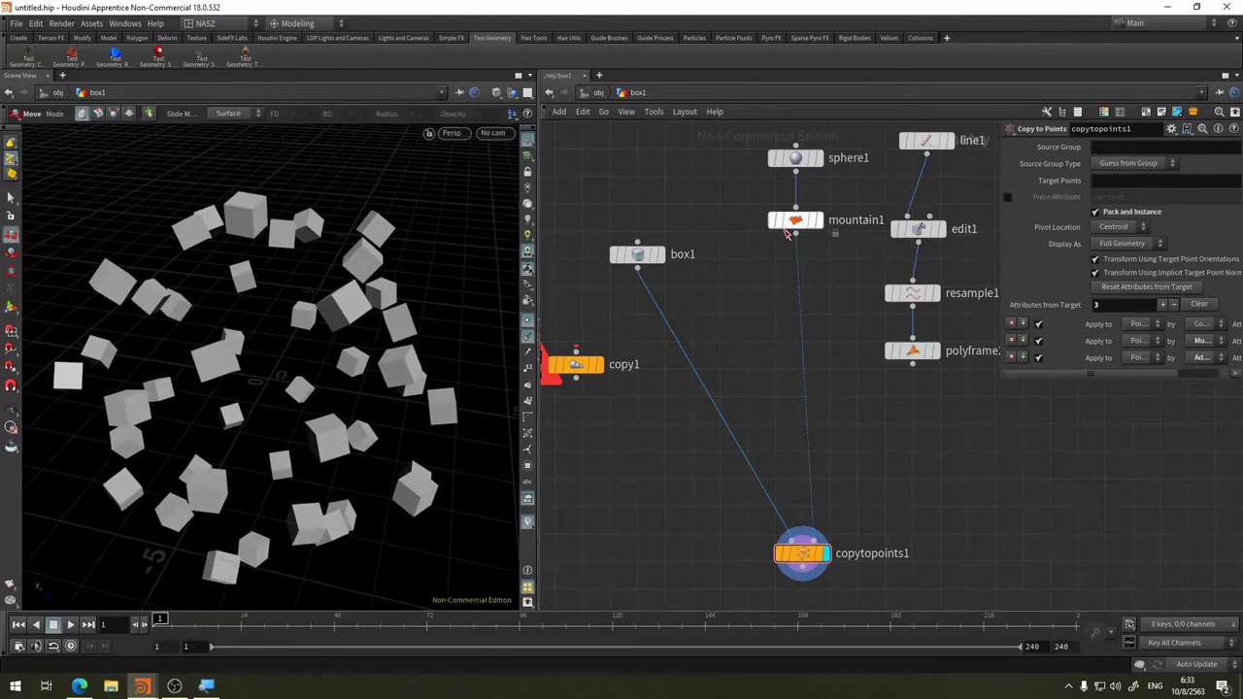
left_click_drag(797, 221, 796, 289)
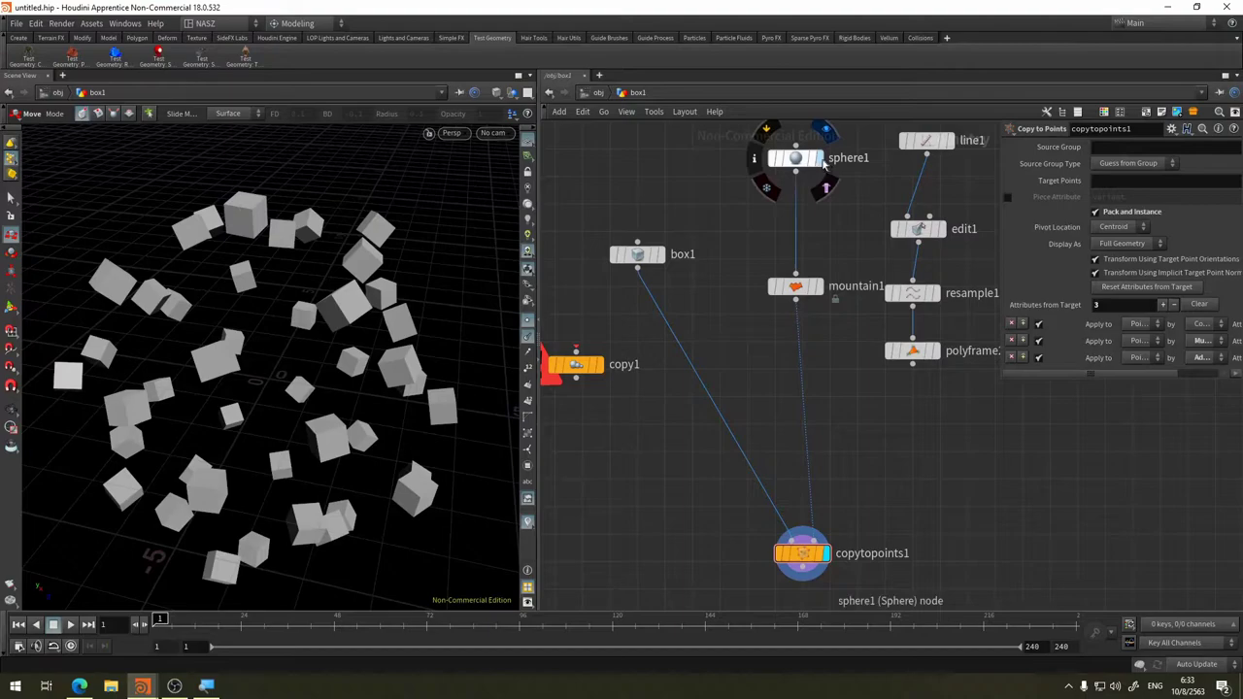
Toggle mountain1's bypass on and off, then display the mountain-deformed sphere
left_click(825, 129)
left_click(767, 256)
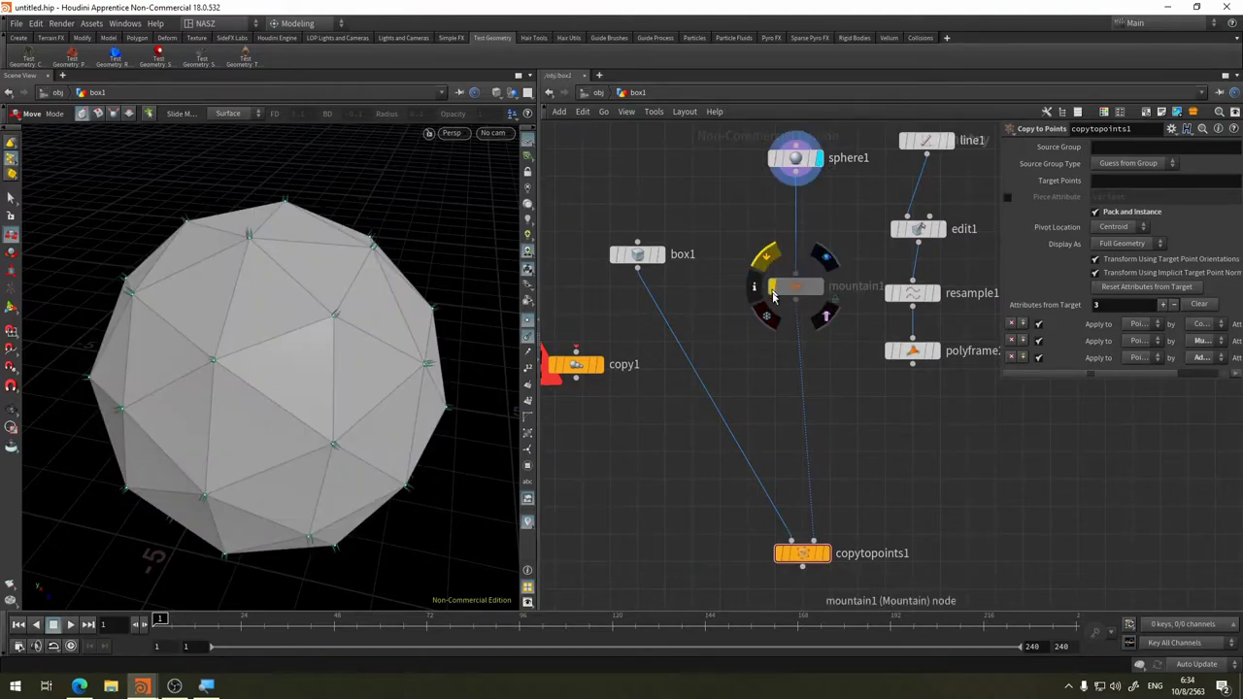
left_click(831, 554)
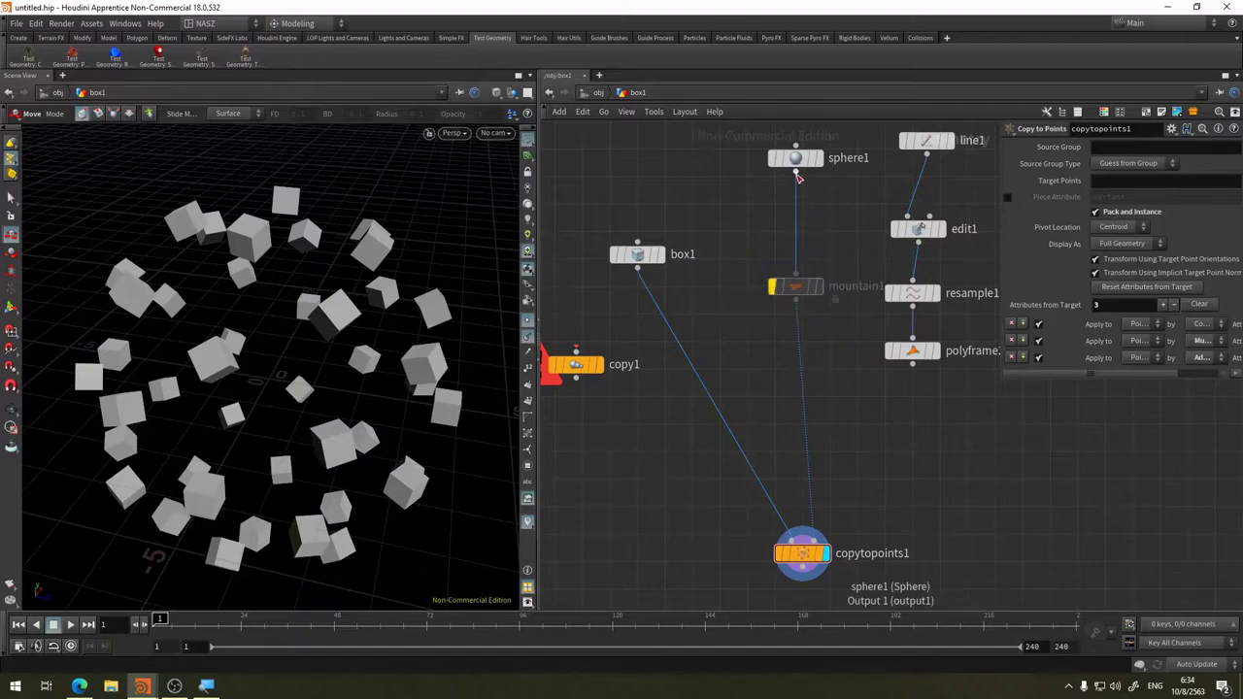
key("Tab")
key("Escape")
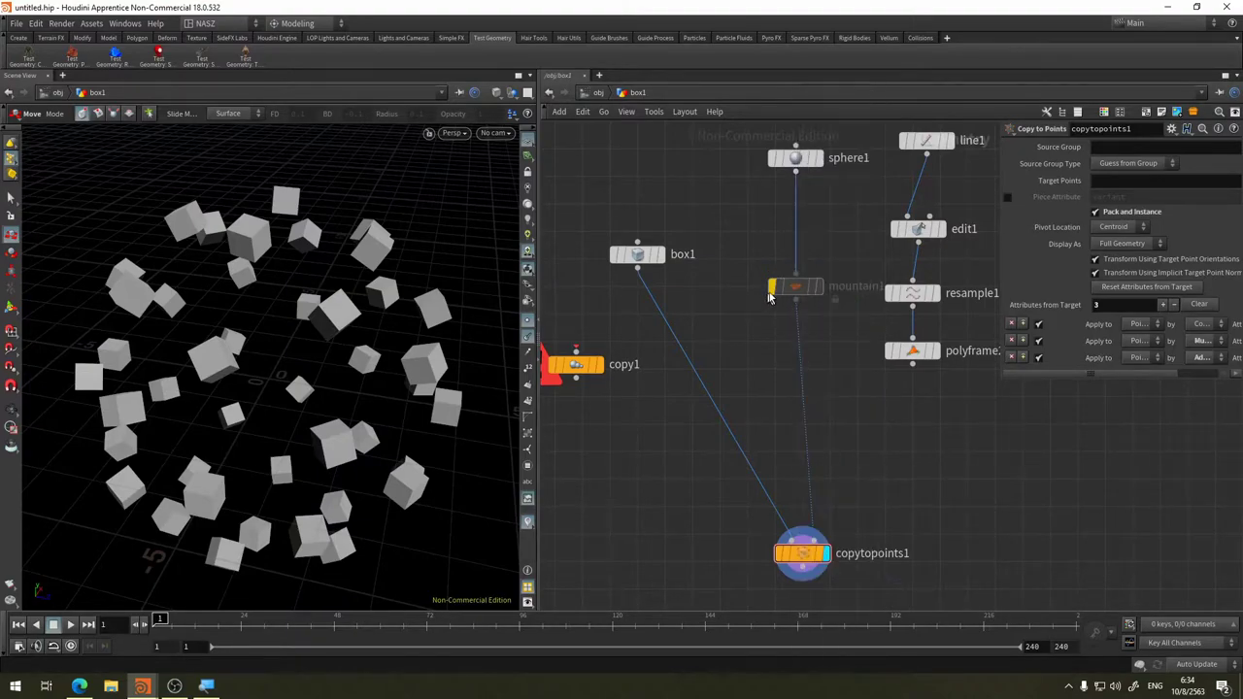
left_click(773, 287)
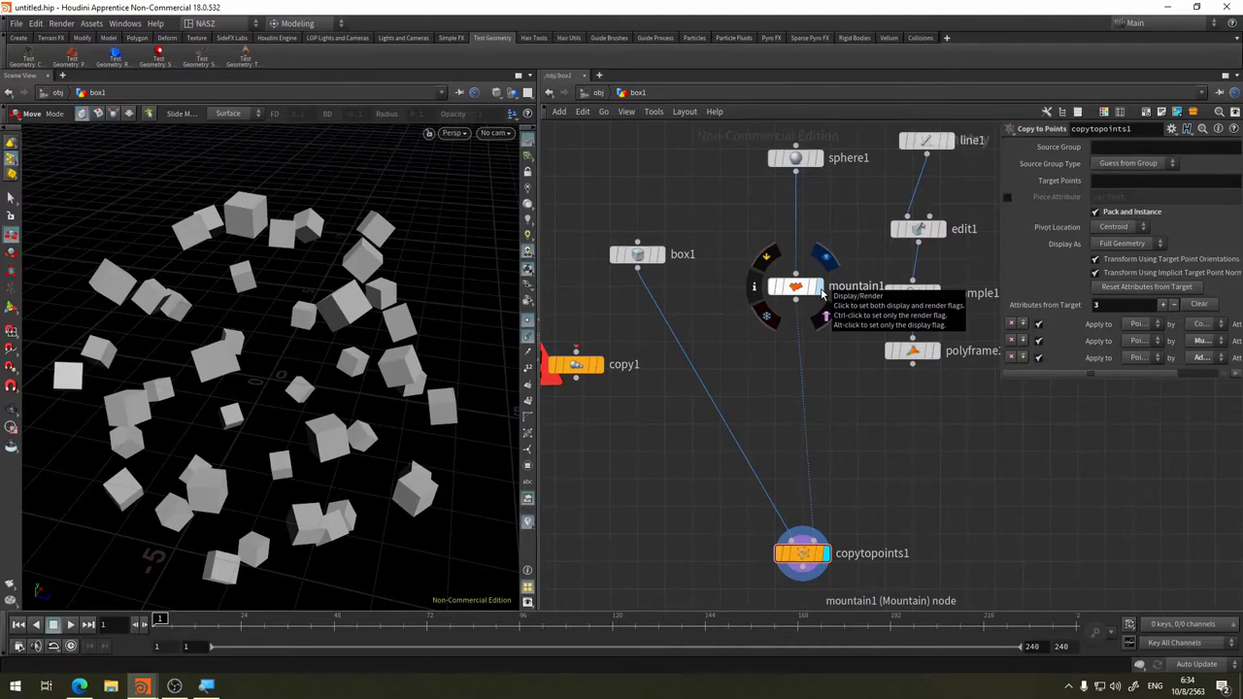
left_click(824, 294)
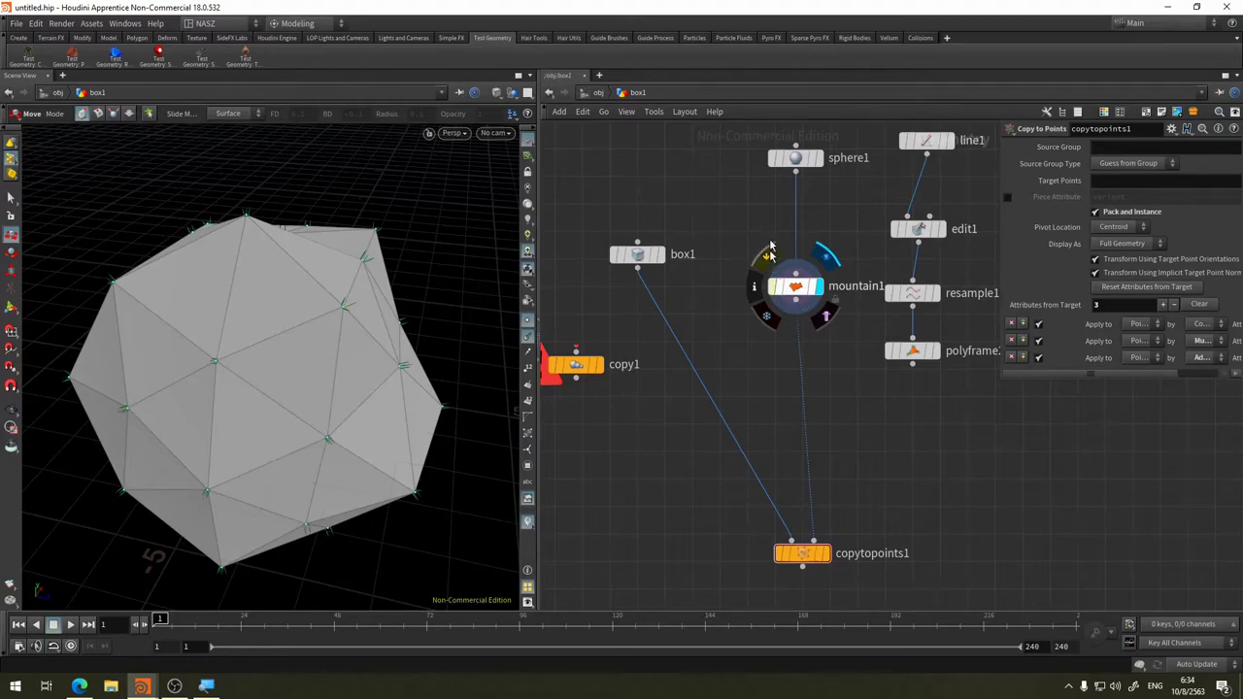
Insert a Facet node between mountain1 and copytopoints1, display it, and enable Post-Compute Normals
key("Tab")
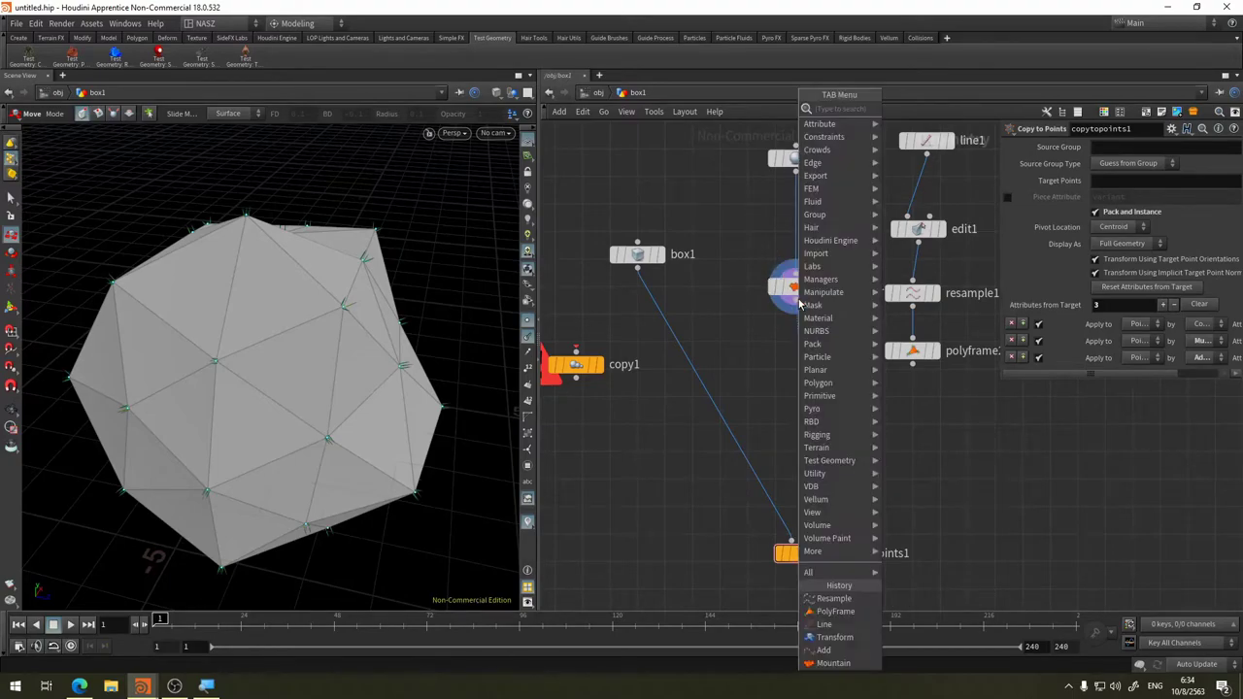
type("face")
left_click(904, 109)
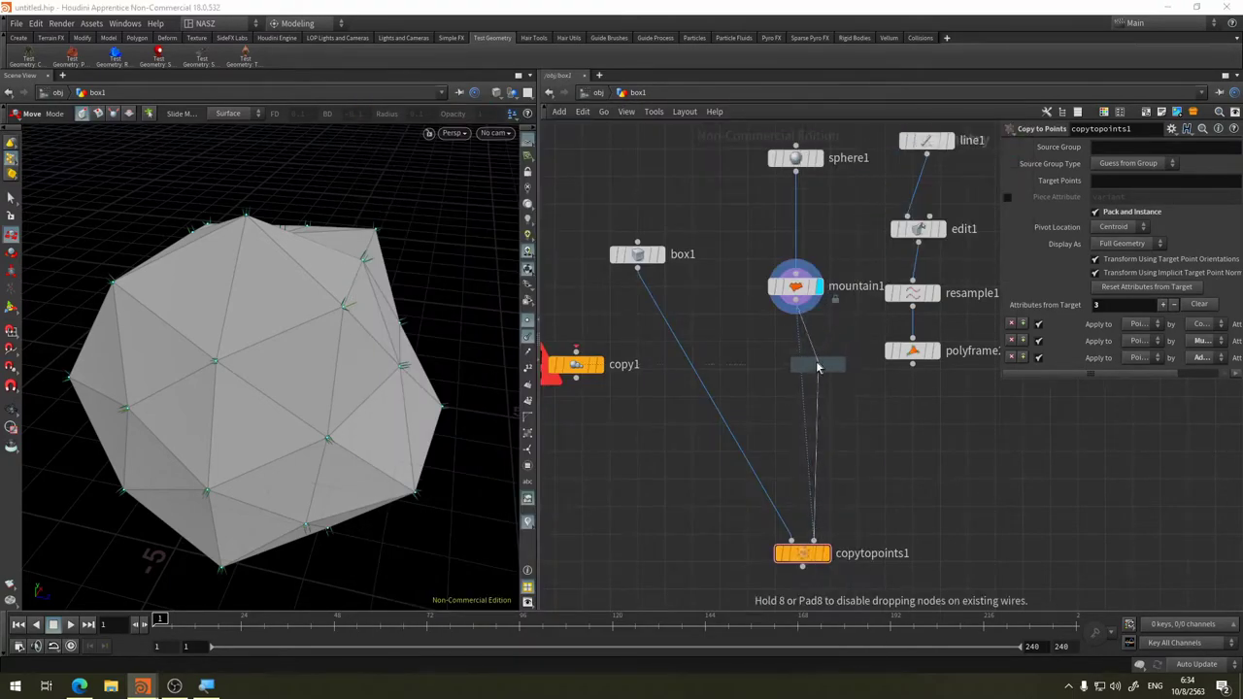
left_click(807, 390)
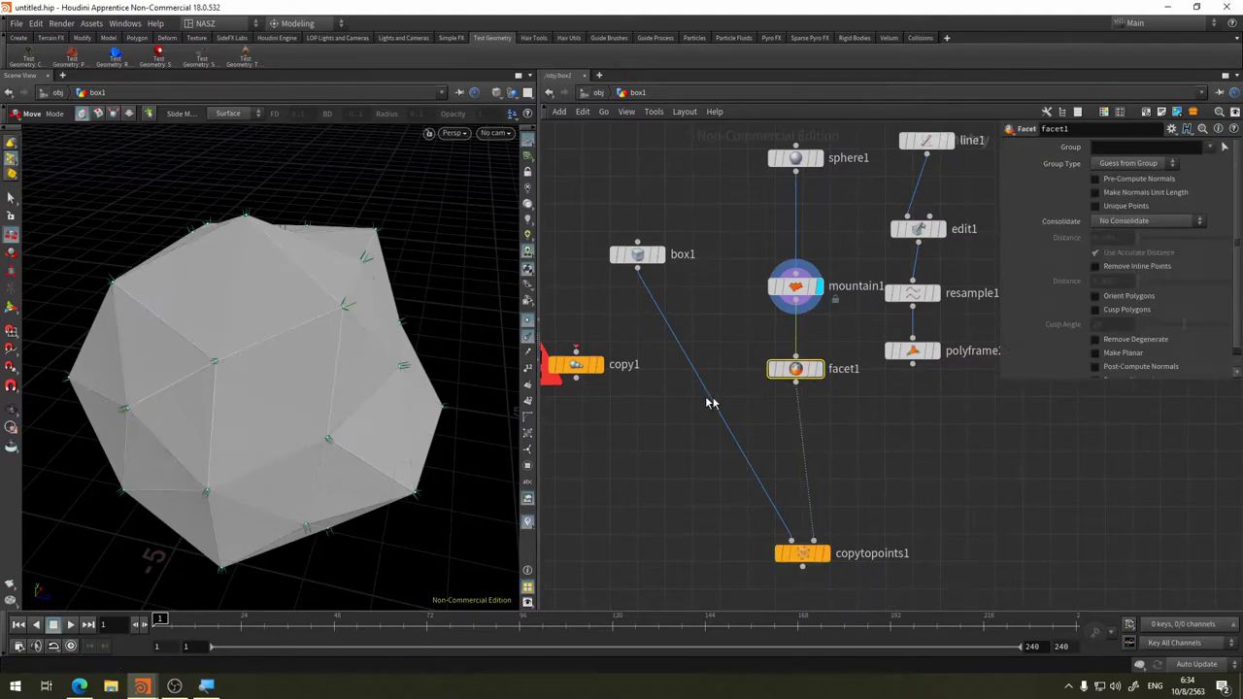
left_click(818, 371)
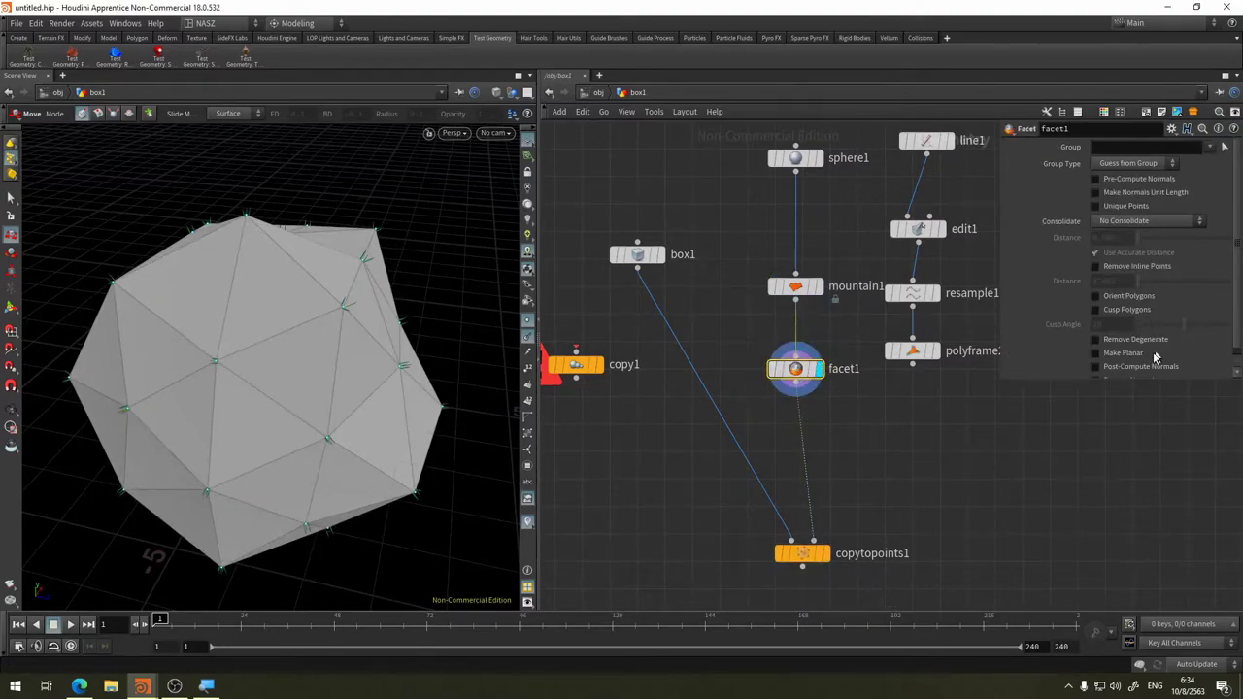
scroll(1240, 345, "down", 1)
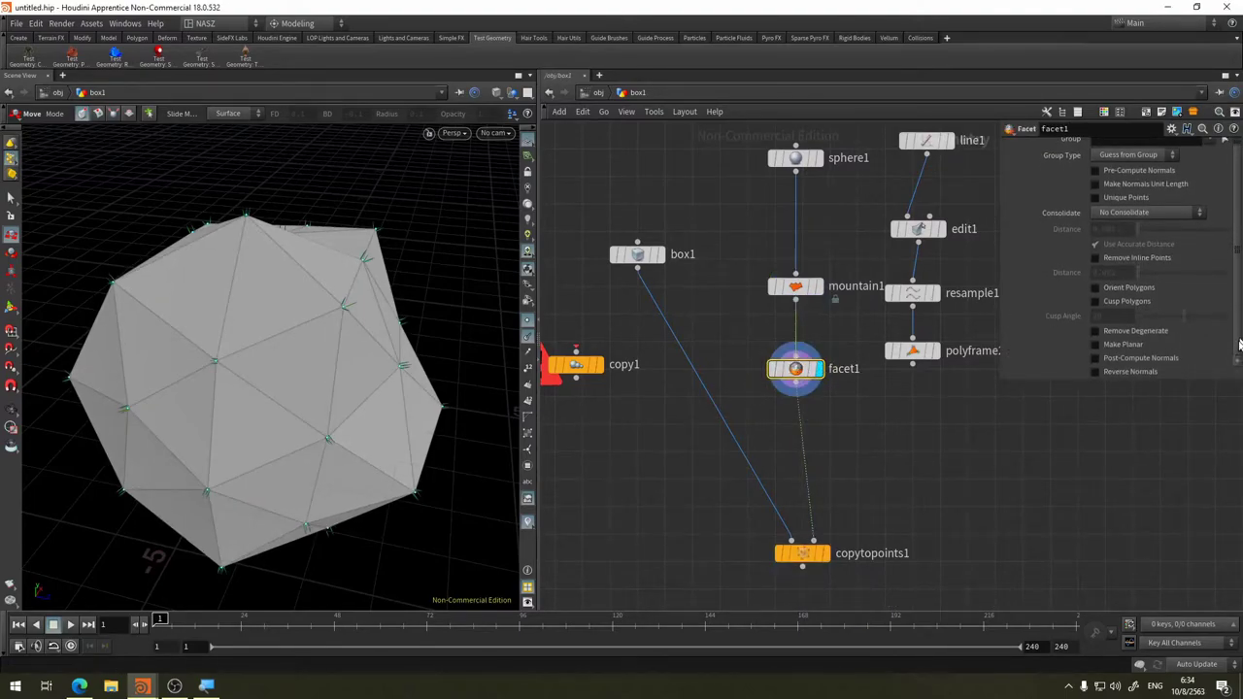
left_click(1097, 359)
left_click(1098, 359)
left_click_drag(384, 339, 258, 236)
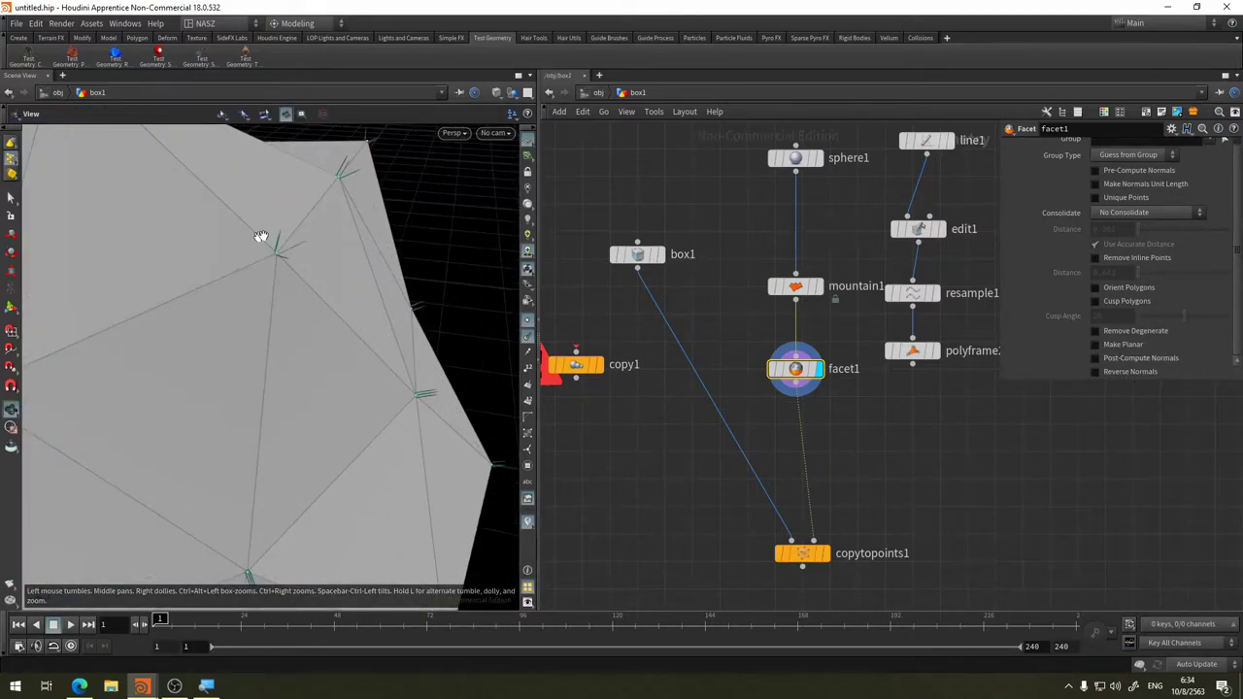
key("t")
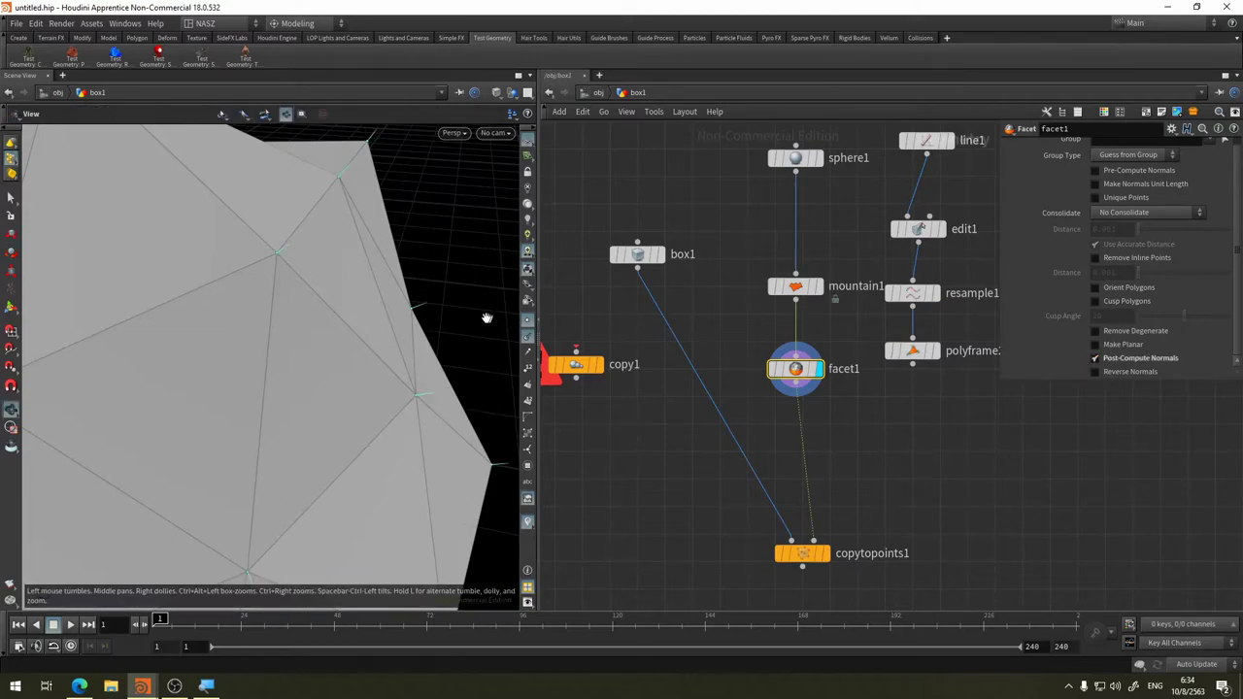
Show copytopoints1's cubes on the faceted sphere and turn on facet1's Post-Compute Normals
key("h")
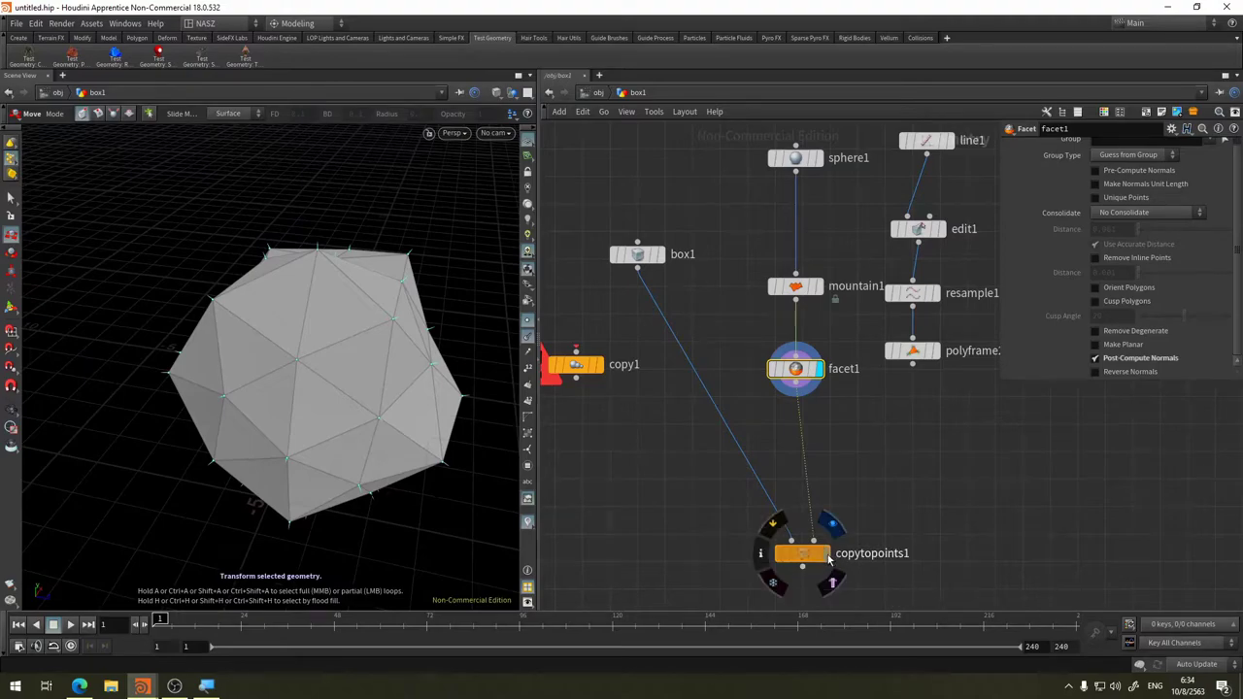
left_click(827, 556)
left_click(803, 557)
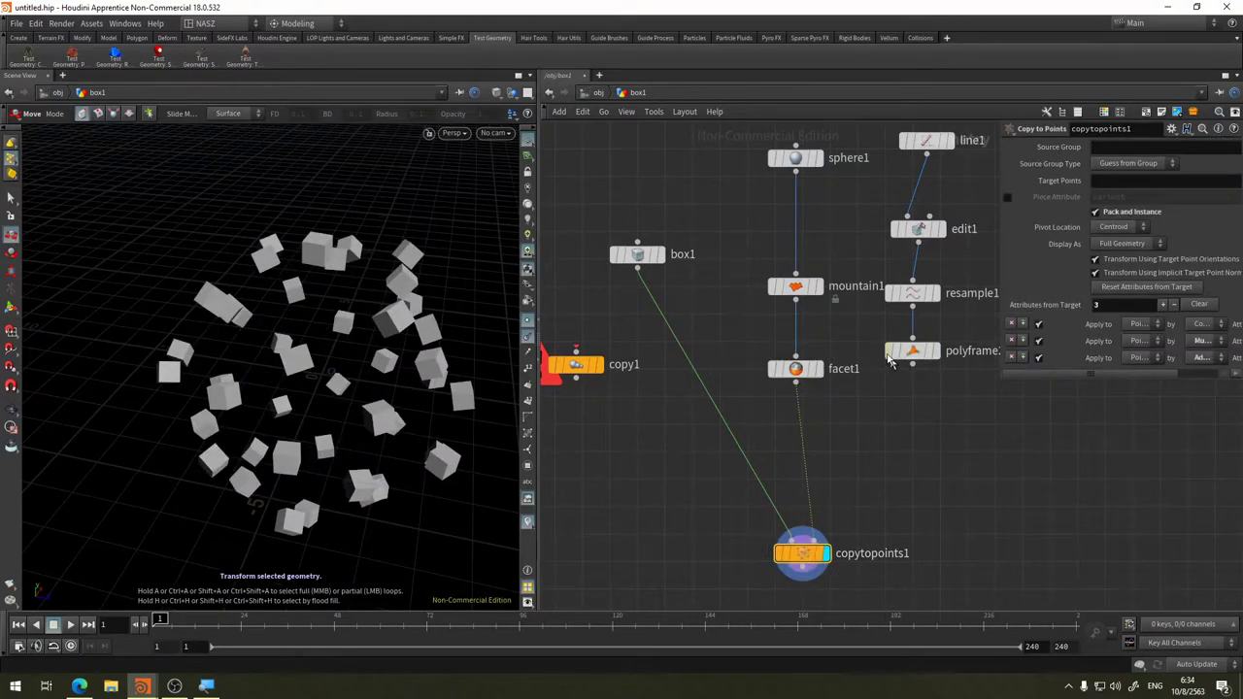
left_click(797, 369)
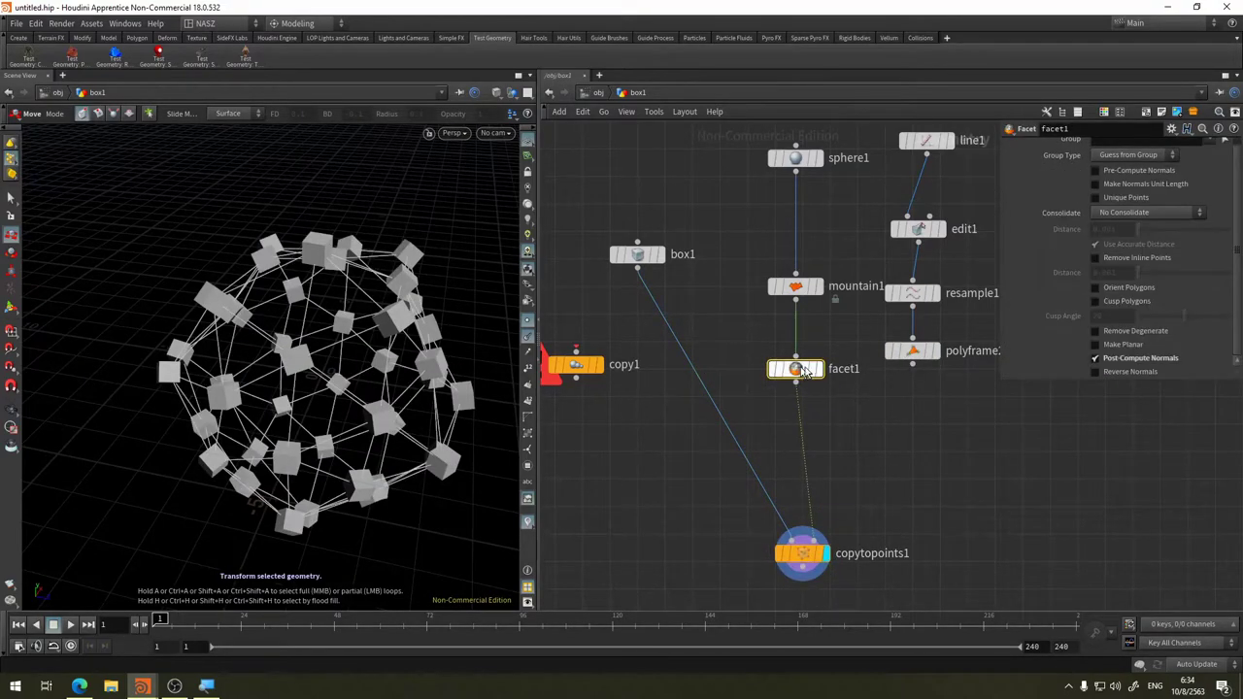
left_click(1096, 358)
Orbit around the cubes, then switch facet1's Post-Compute Normals off to compare shading
key("Escape")
scroll(367, 323, "up", 5)
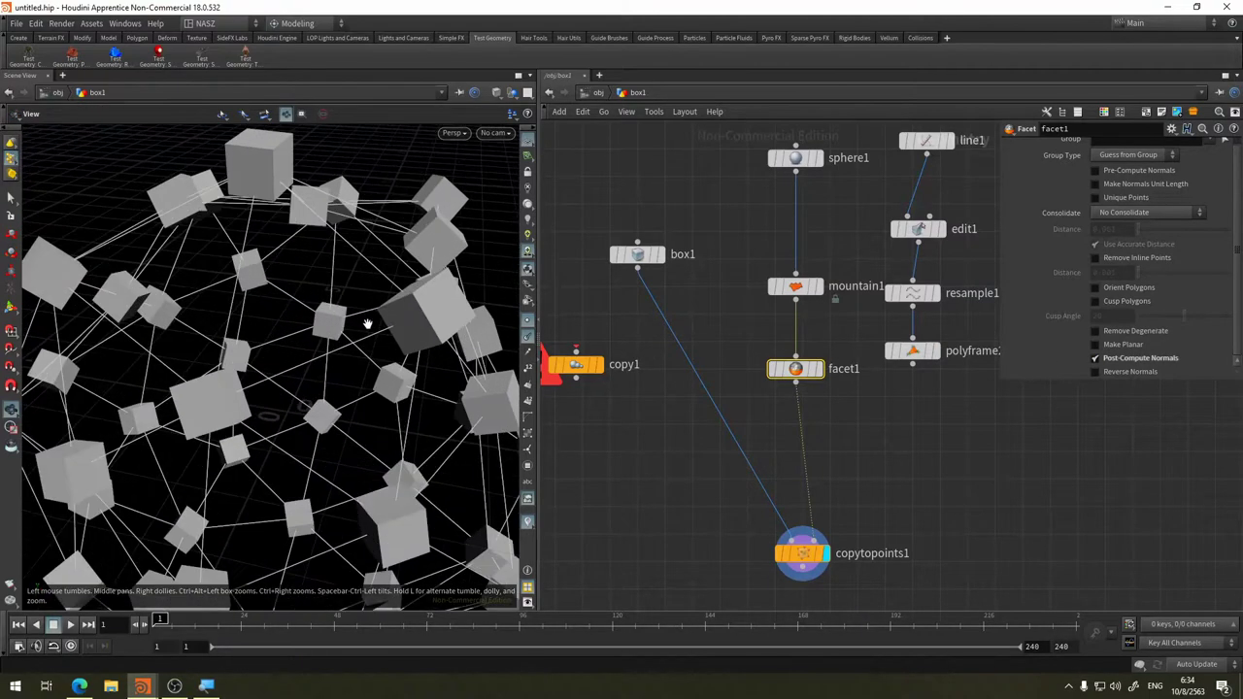
scroll(379, 324, "up", 5)
scroll(389, 325, "down", 4)
mouse_move(408, 326)
left_mouse_down()
mouse_move(448, 279)
mouse_move(341, 327)
left_mouse_up()
key("t")
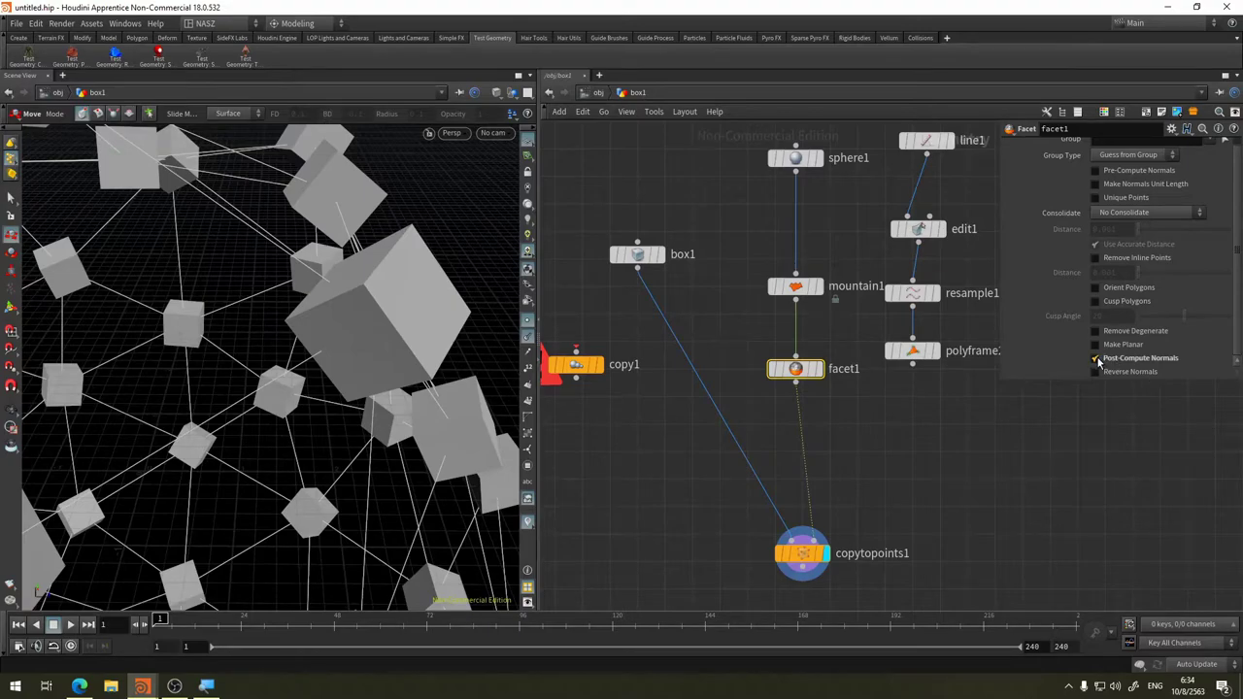
left_click(1095, 359)
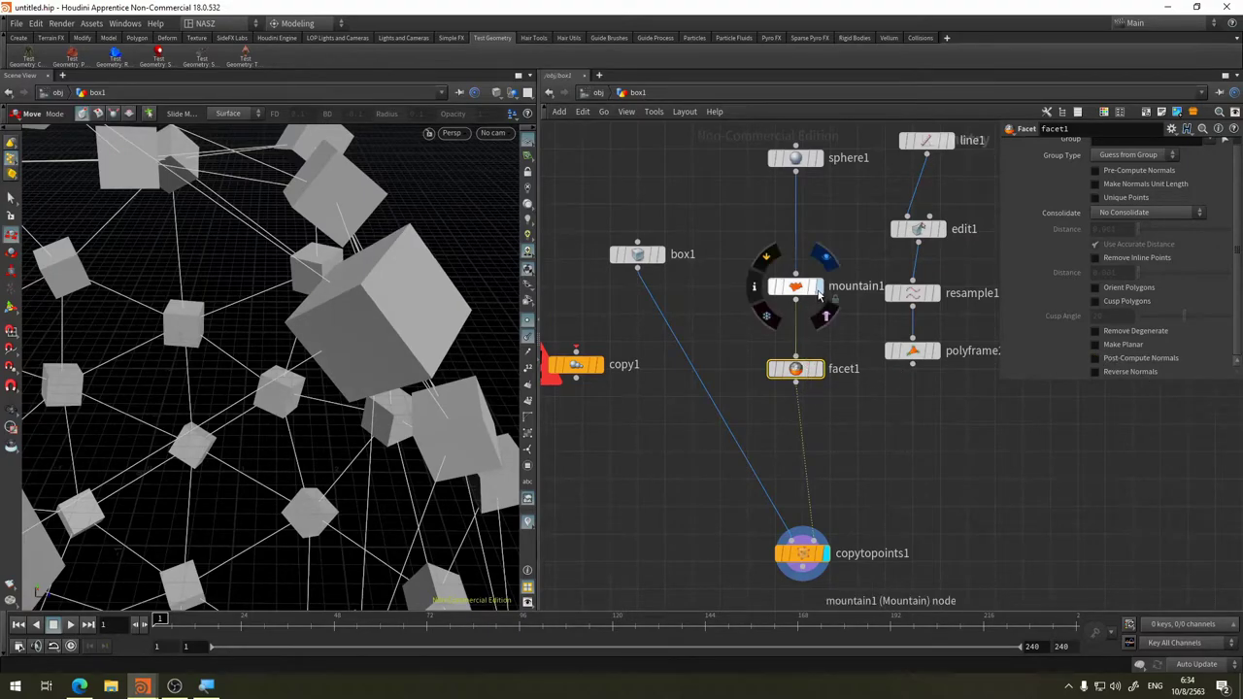
Display mountain1 and orbit to inspect the mountain surface normals
left_click(823, 265)
left_click_drag(364, 290, 339, 217)
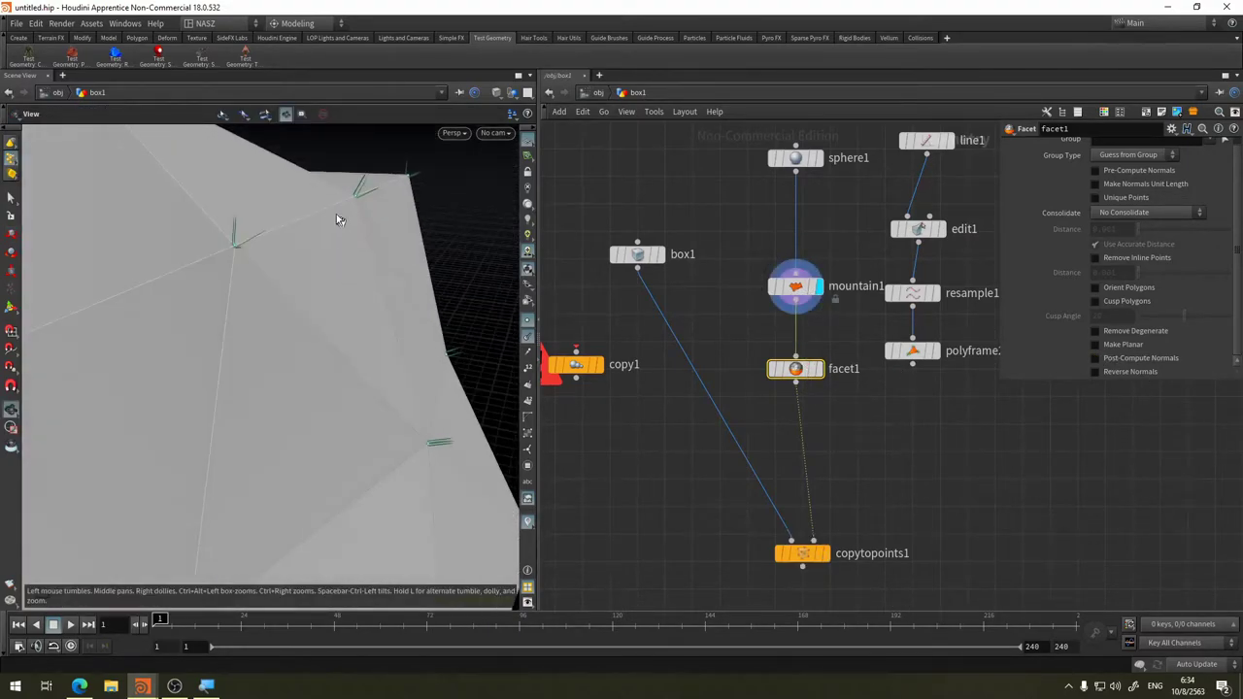
key("t")
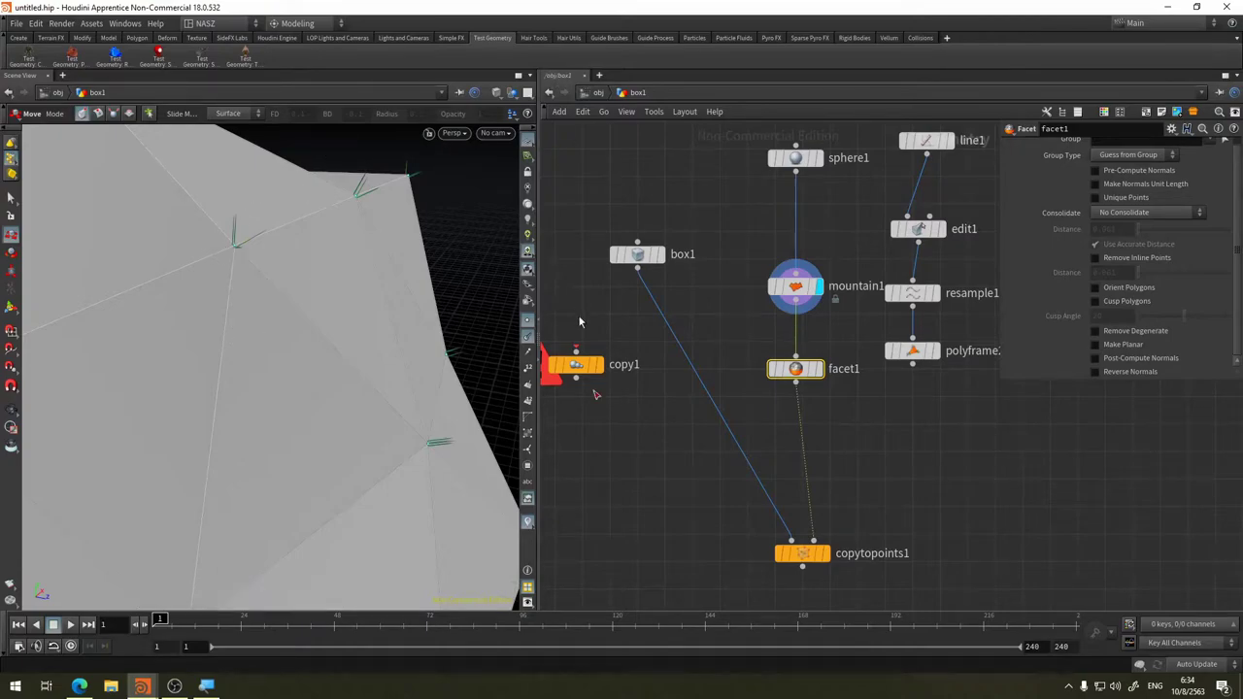
left_click_drag(349, 191, 438, 286, "alt")
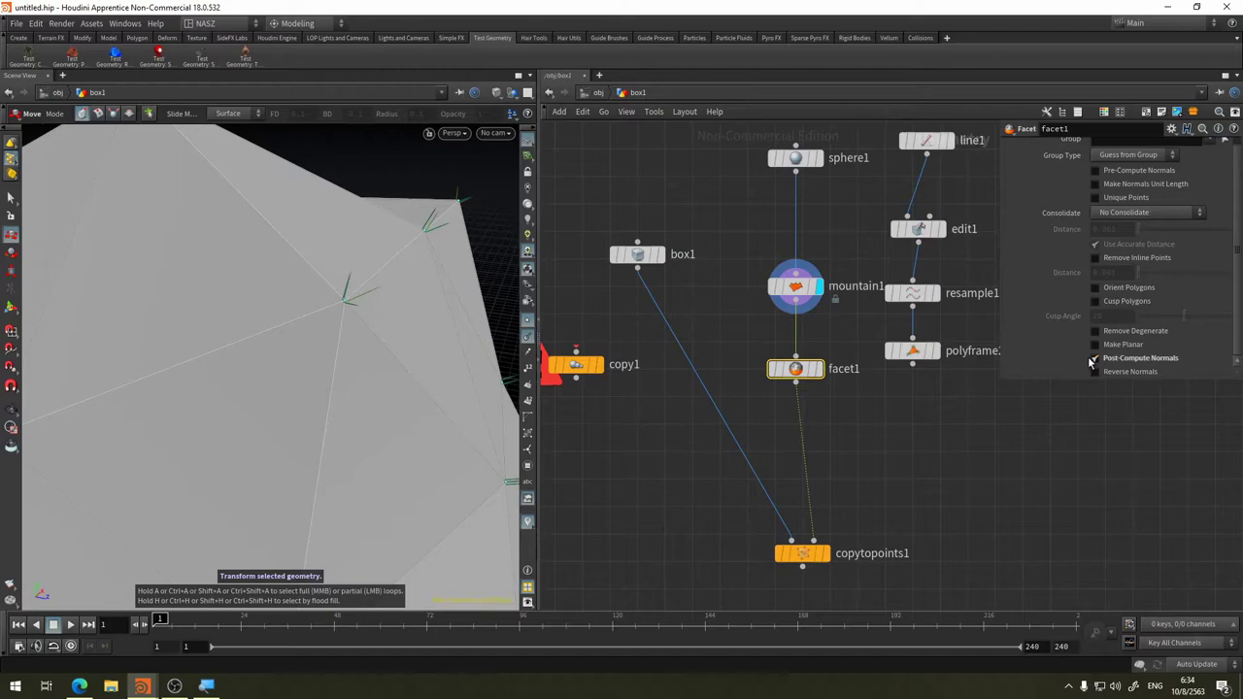
Display facet1's sphere, then the copied cubes again, framing and orbiting the view
left_click(818, 369)
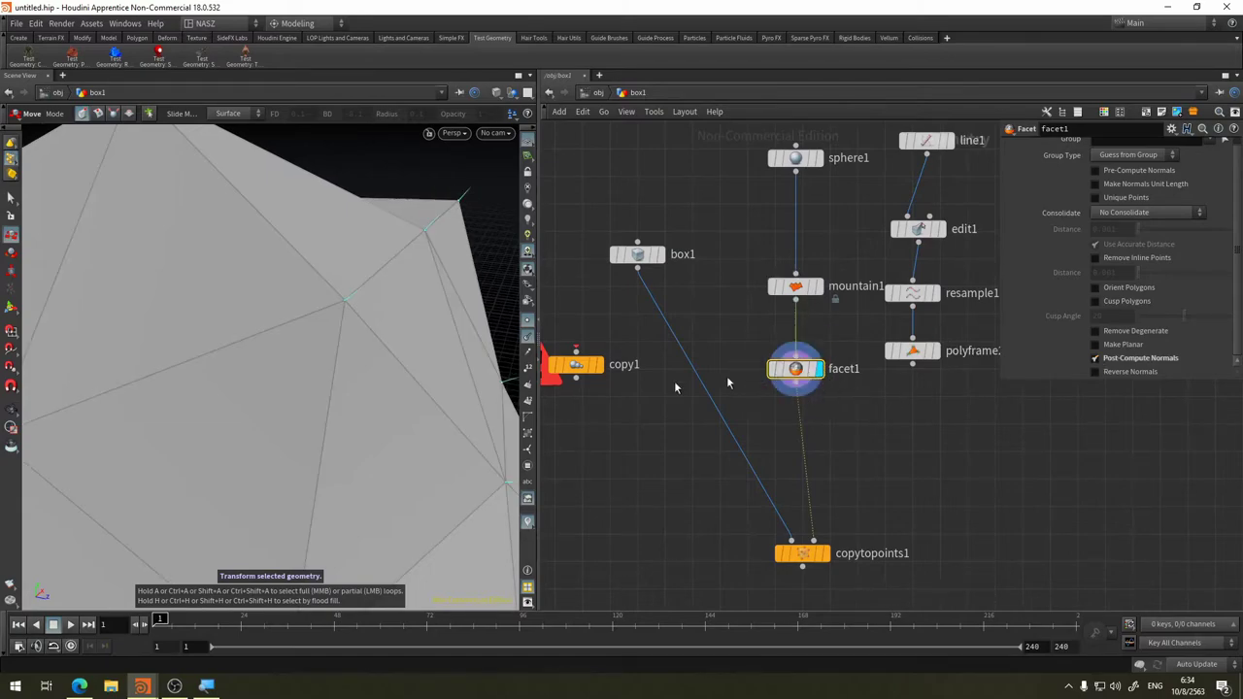
scroll(366, 361, "down", 5)
key("h")
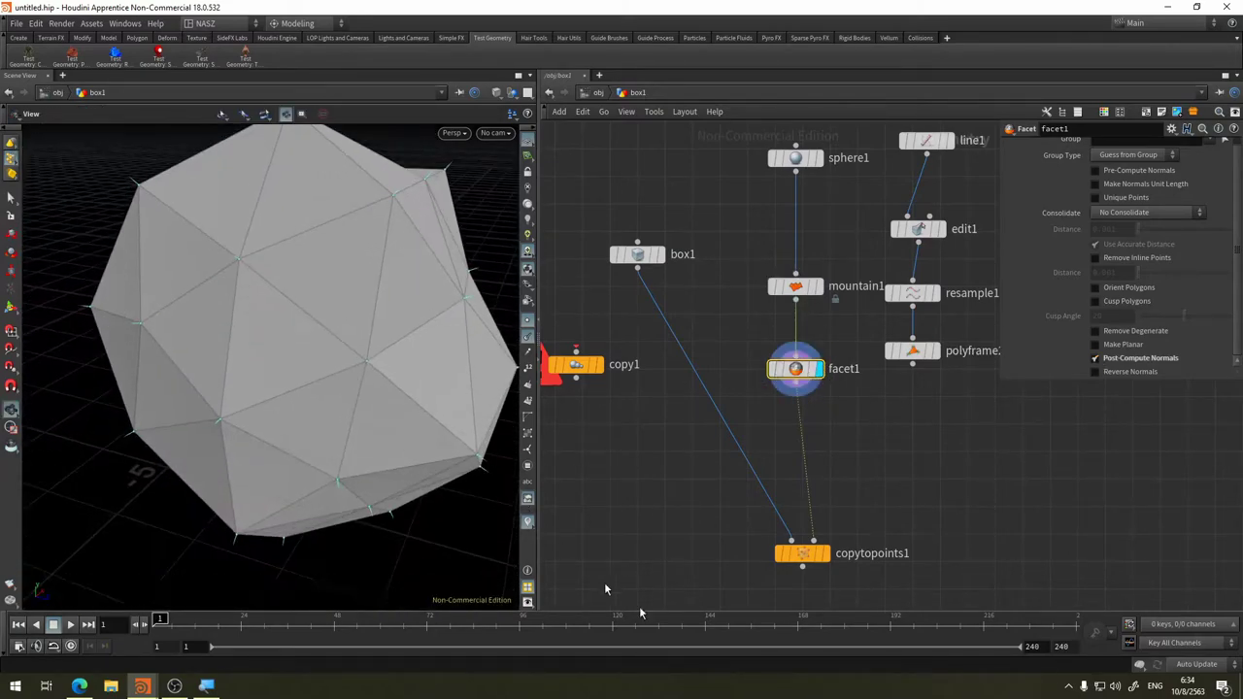
left_click(821, 554)
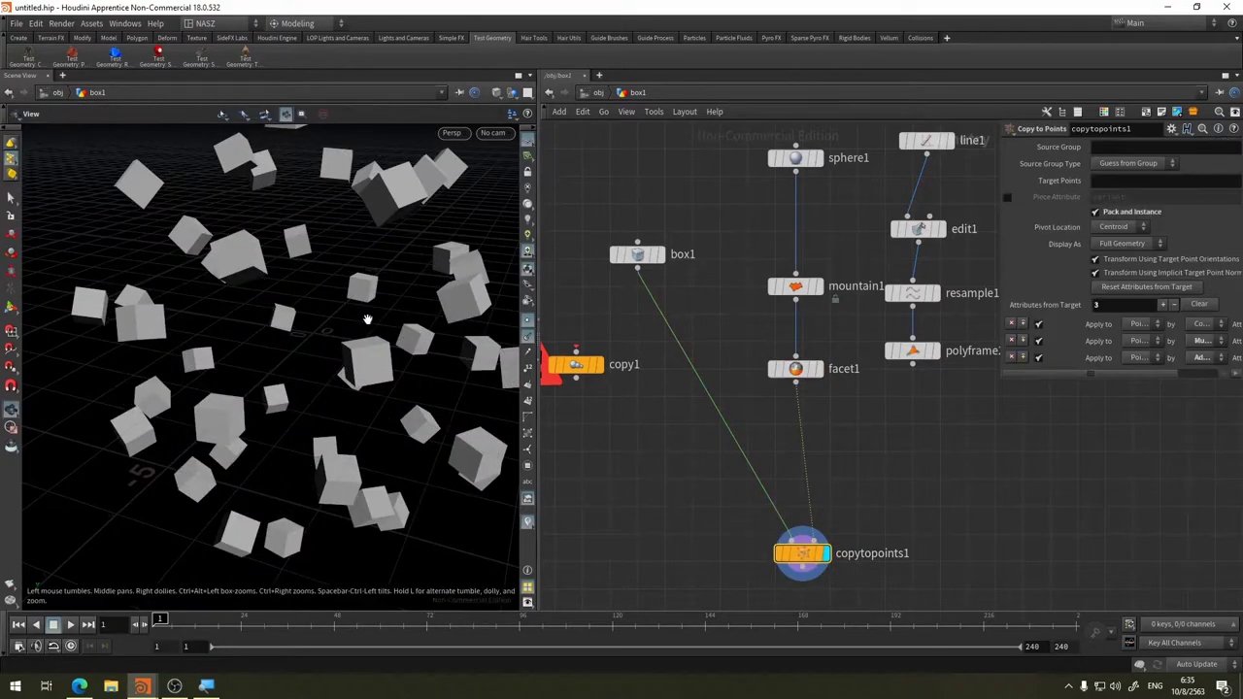
scroll(309, 359, "up", 3)
left_click_drag(308, 360, 357, 244)
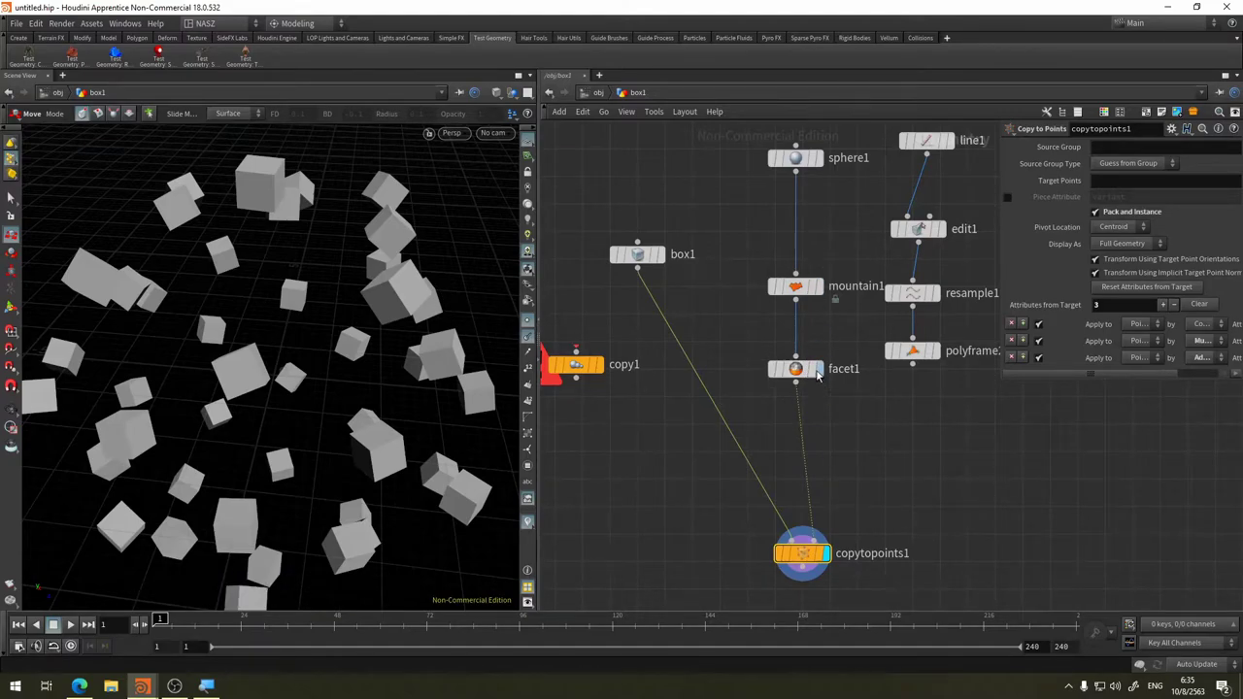
Select facet1, recentre the network and move mountain1 up and left
left_click(809, 370)
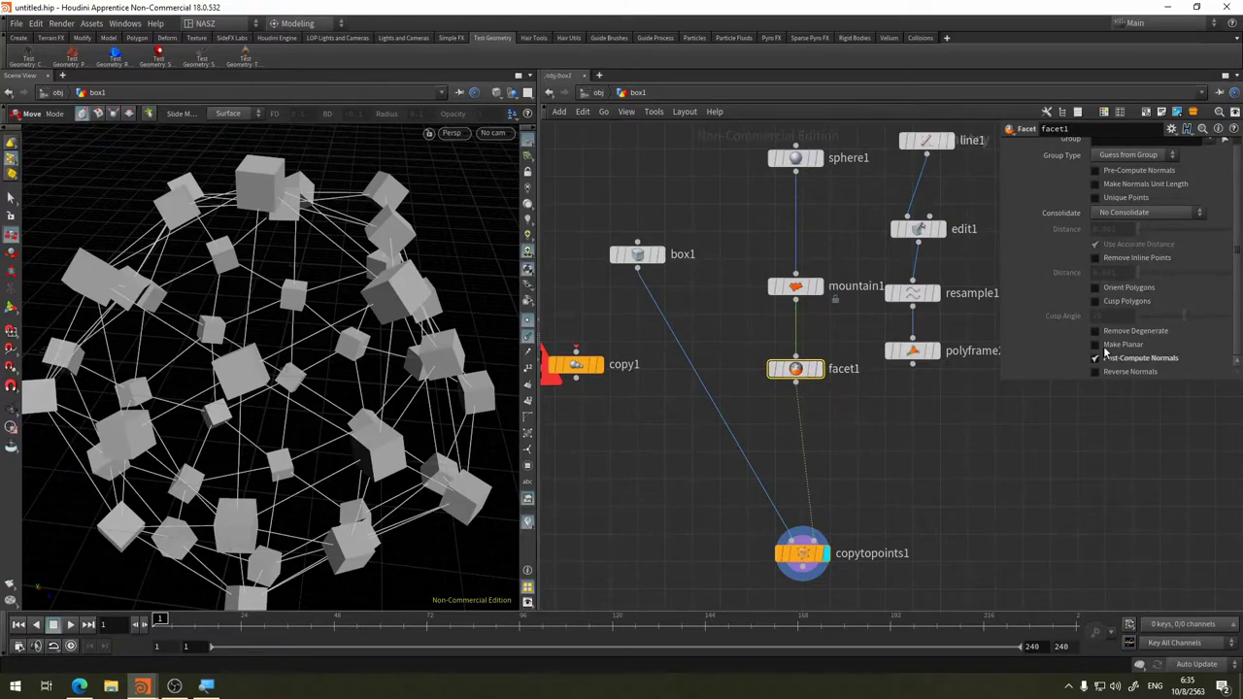
middle_click_drag(913, 454, 805, 495)
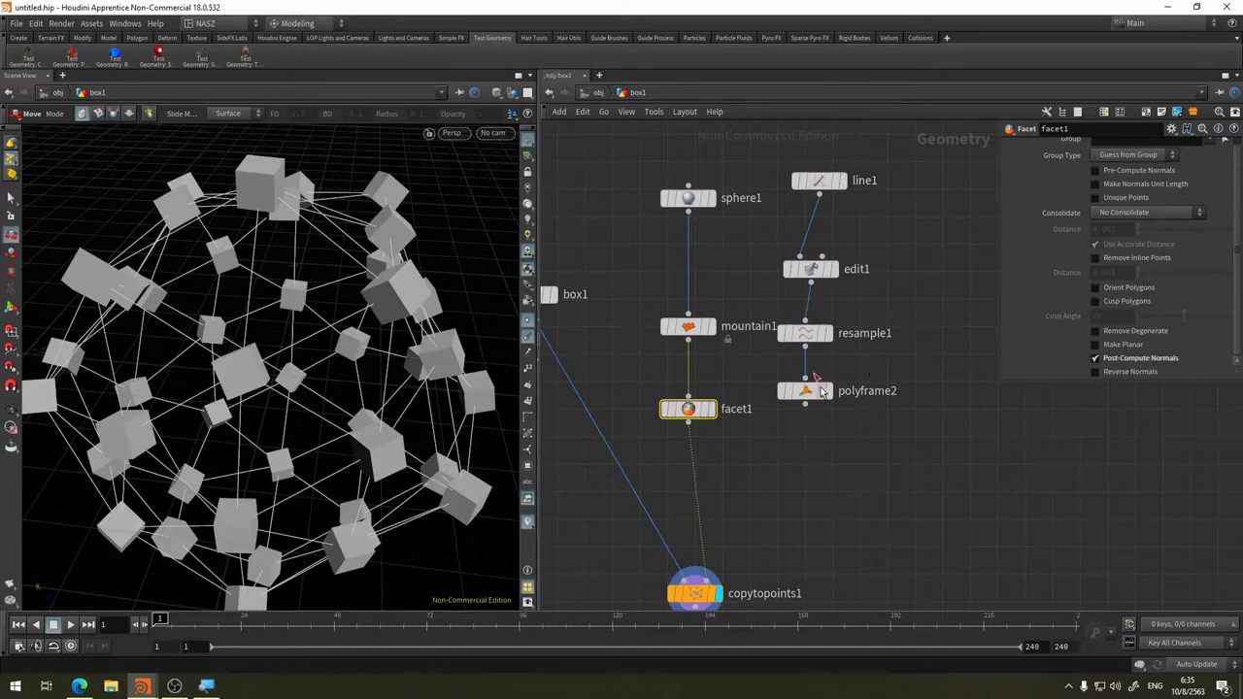
left_click_drag(691, 330, 684, 282)
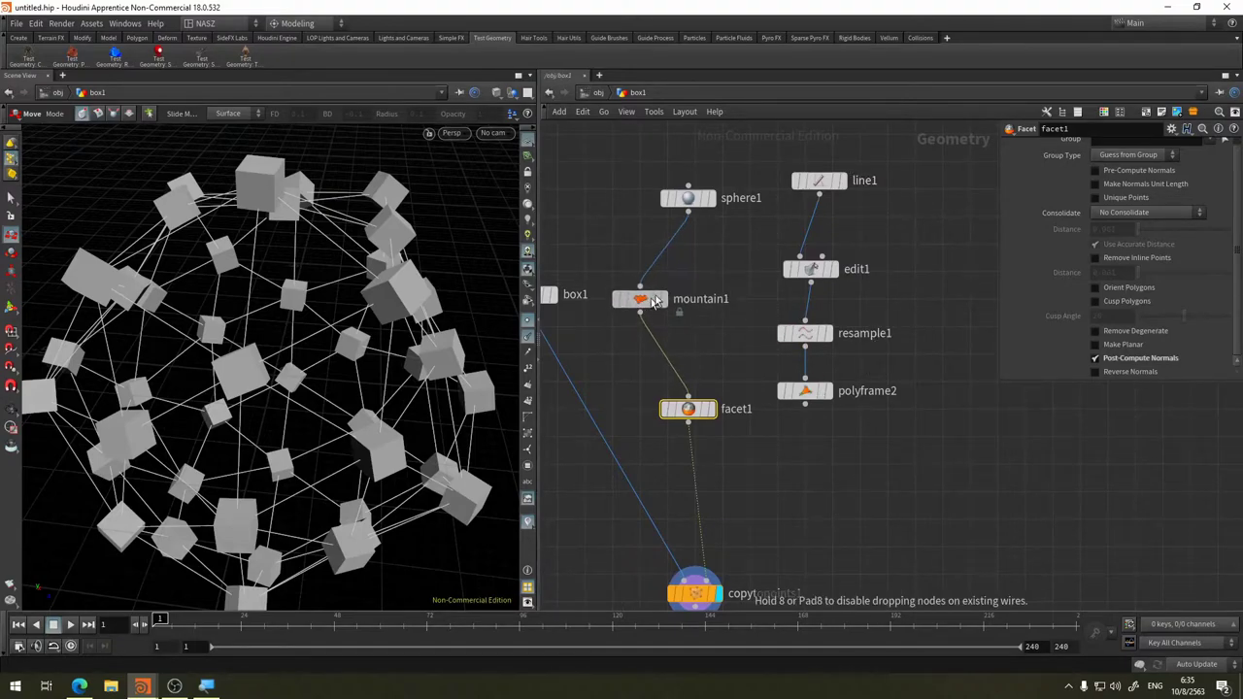
Display the mountain-deformed sphere and delete the facet1 node
left_click(703, 272)
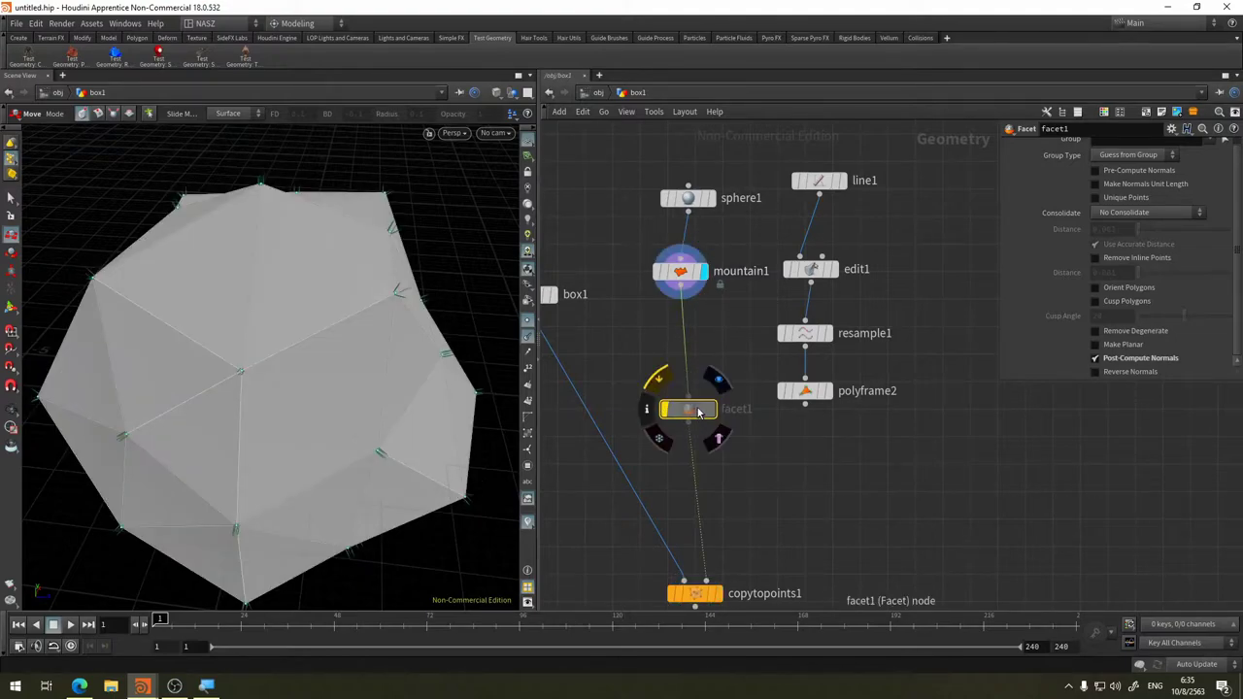
left_click_drag(689, 413, 682, 335)
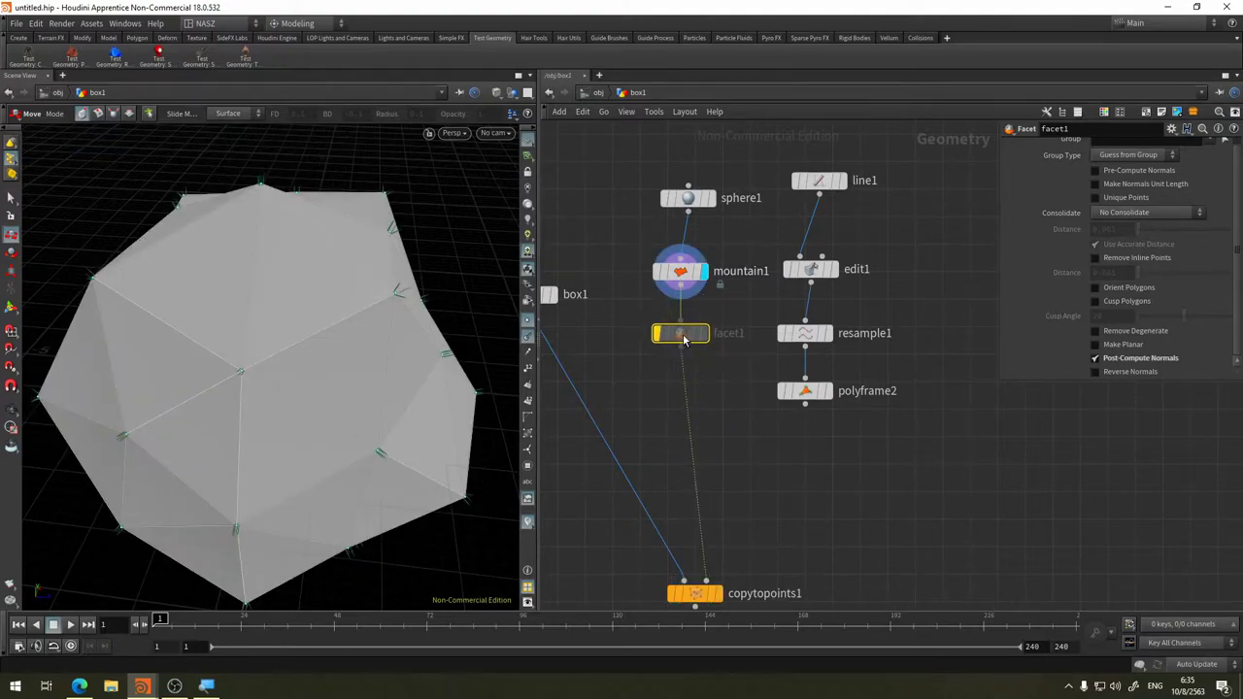
key("Delete")
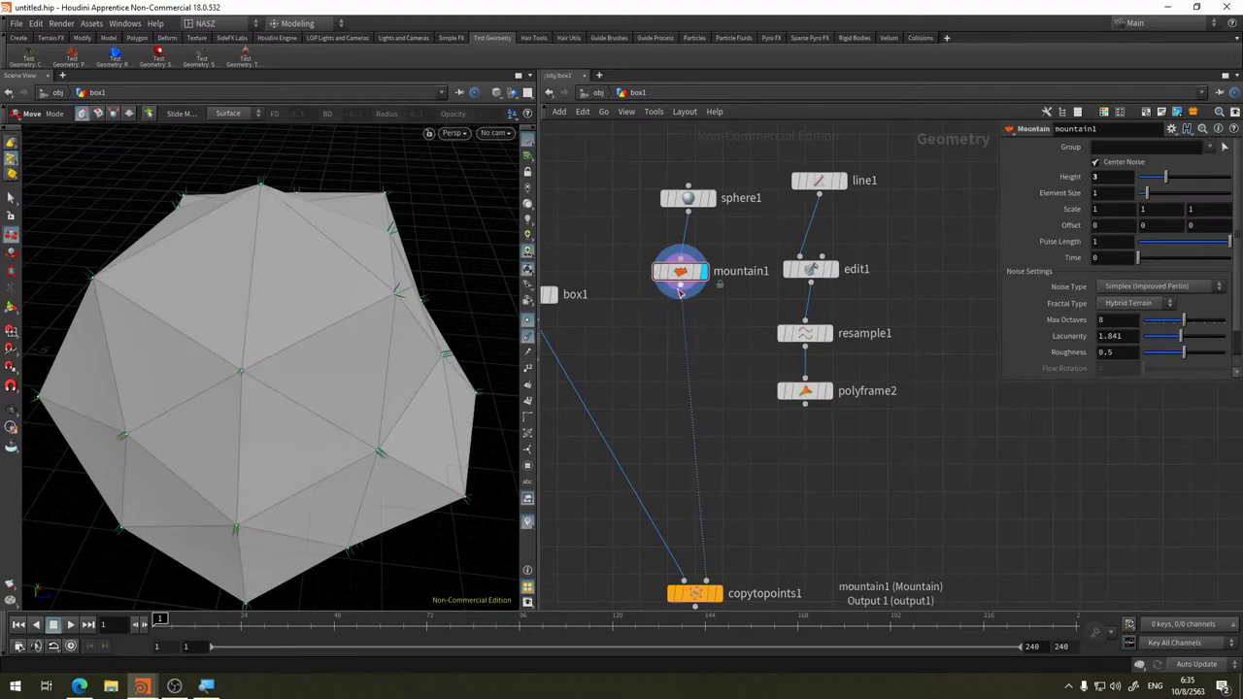
Add a Scatter node below mountain1 and display its scattered points
key("Tab")
type("cat")
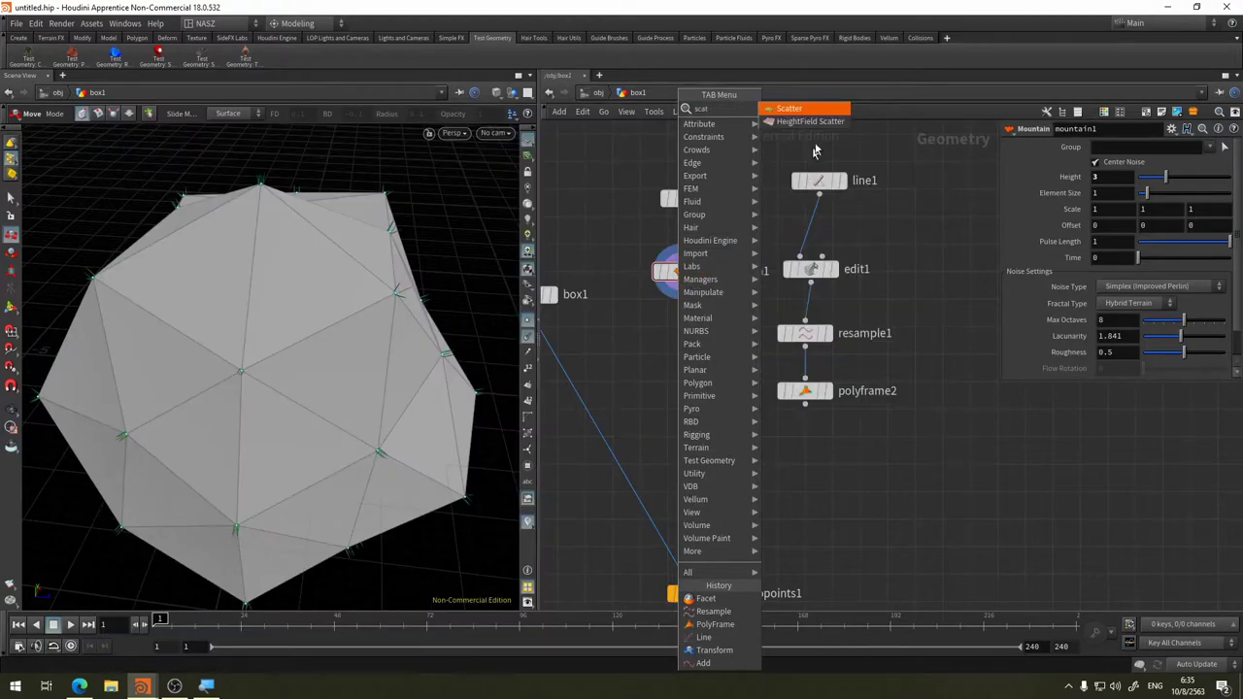
left_click(817, 113)
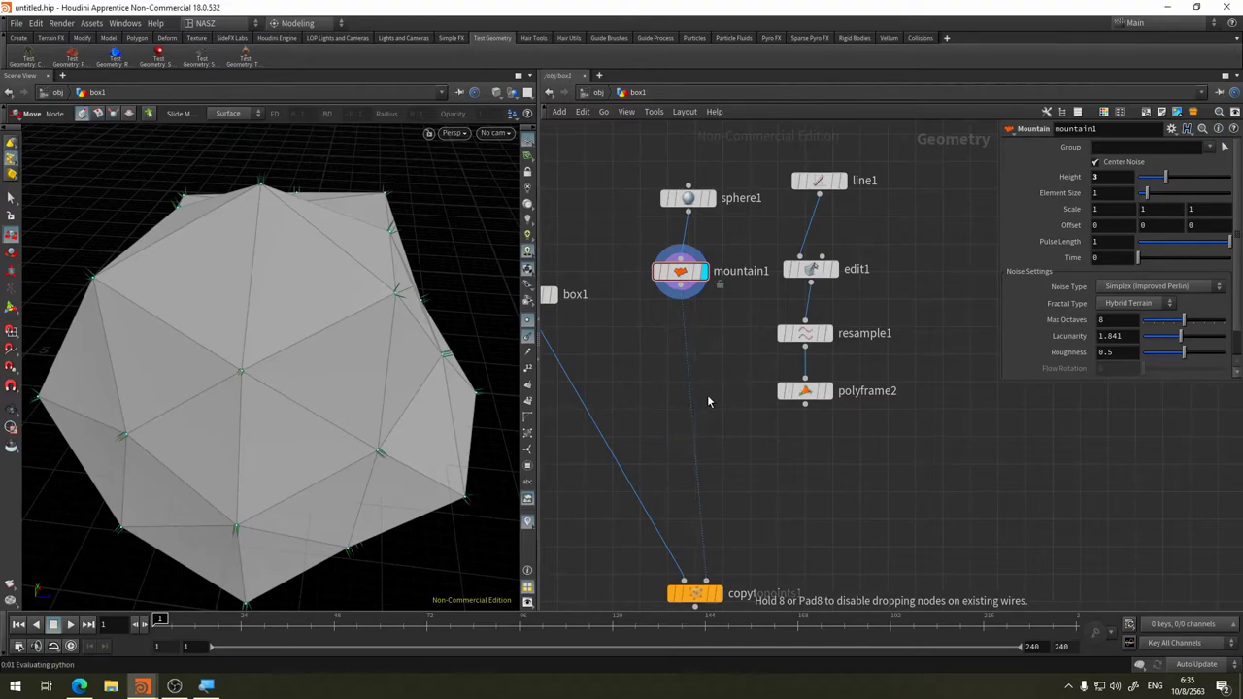
left_click(713, 401)
left_click(715, 400)
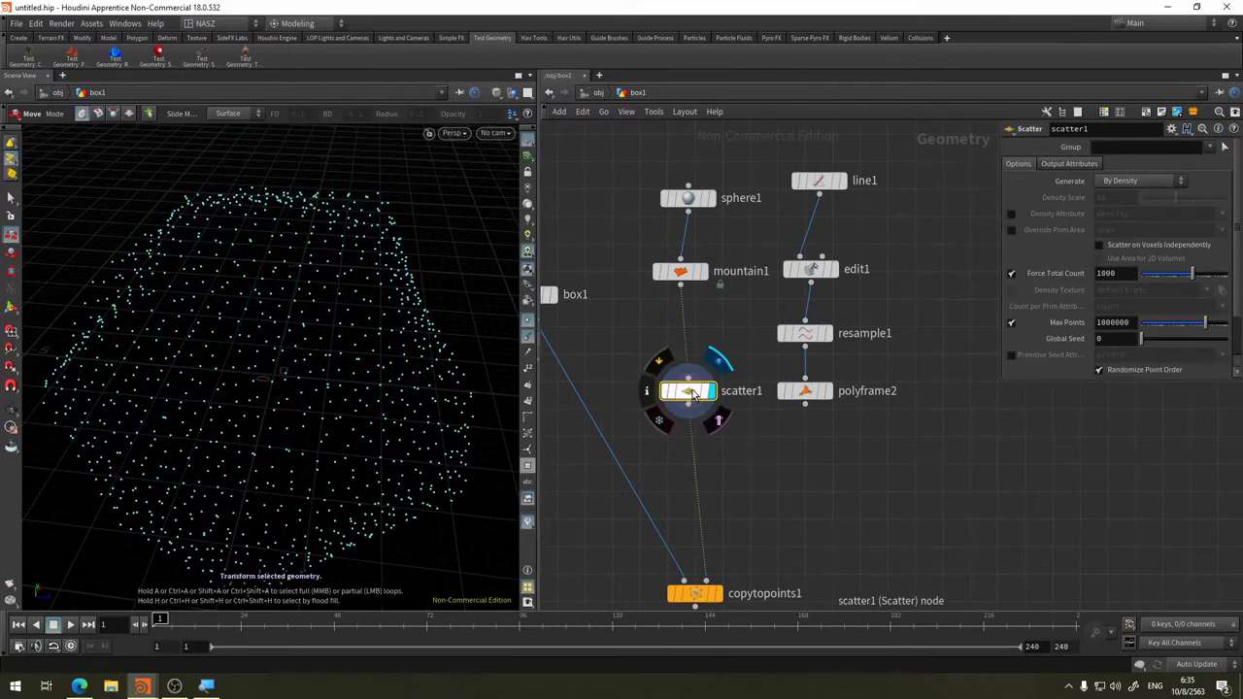
left_click_drag(691, 391, 684, 354)
Insert polyframe2 between scatter1 and copytopoints1 and view its point cloud
left_click_drag(807, 391, 685, 458)
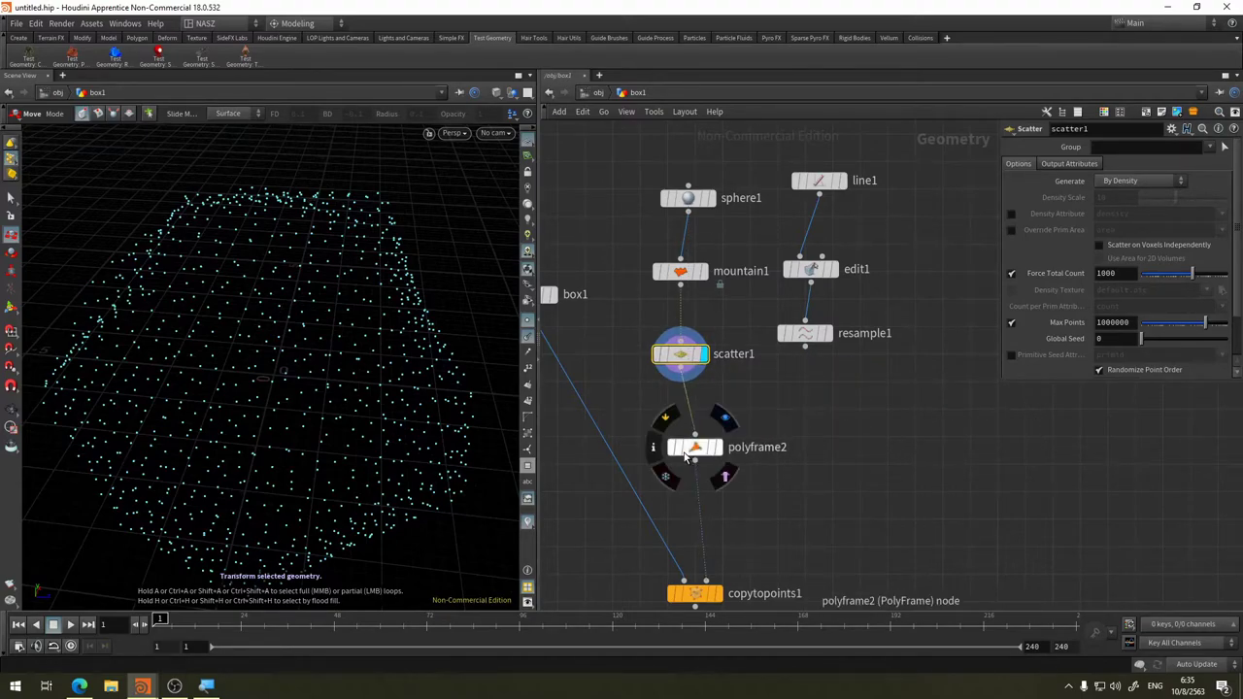
left_click(718, 447)
key("Escape")
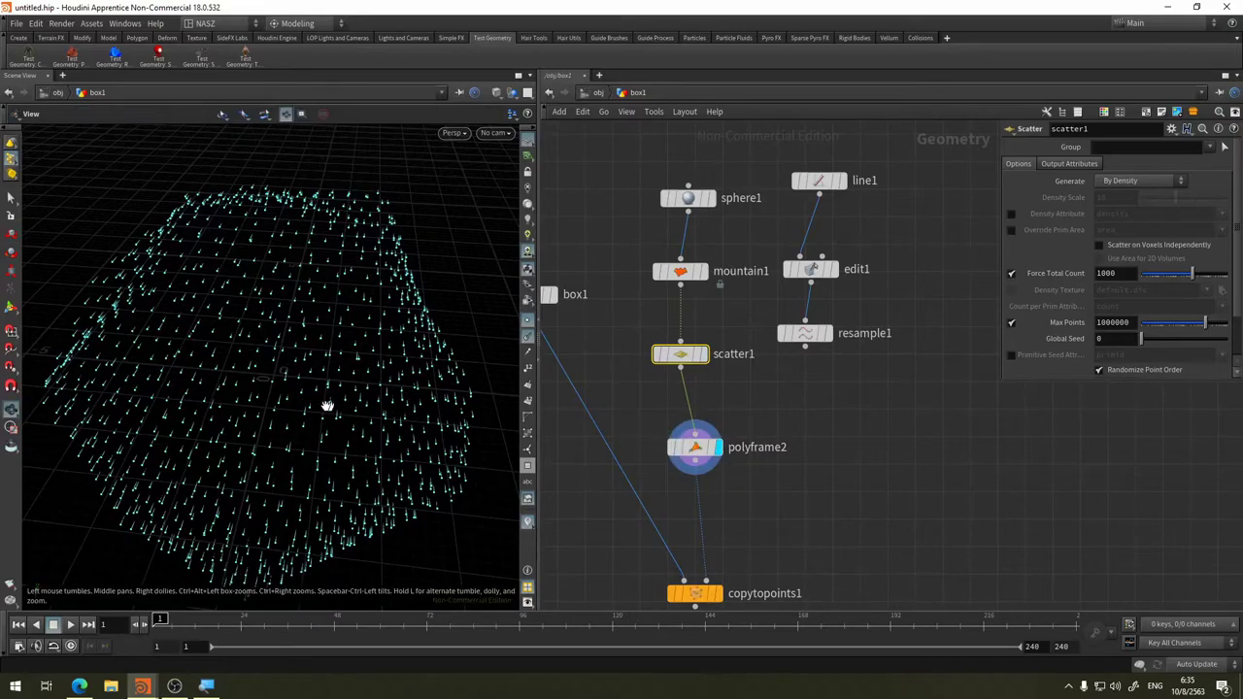
mouse_move(324, 408)
left_mouse_down()
mouse_move(217, 377)
mouse_move(288, 427)
left_mouse_up()
key("t")
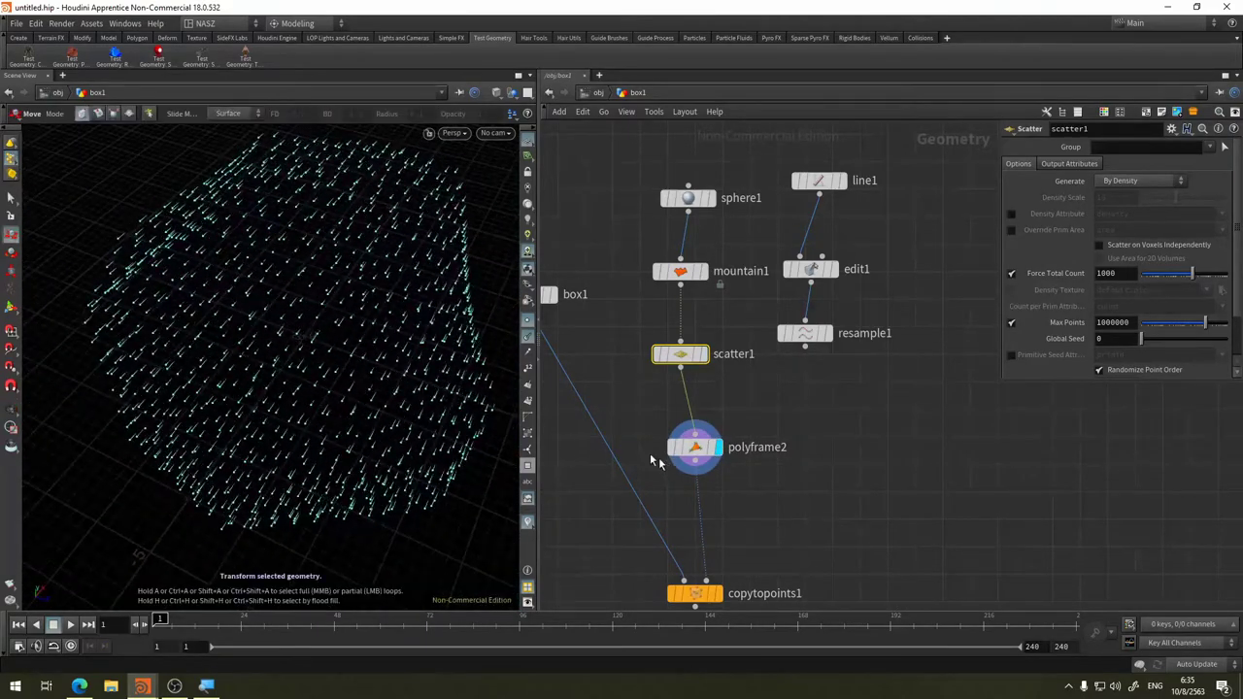
Set polyframe2's Entity to Points and move the node slightly lower
left_click(697, 452)
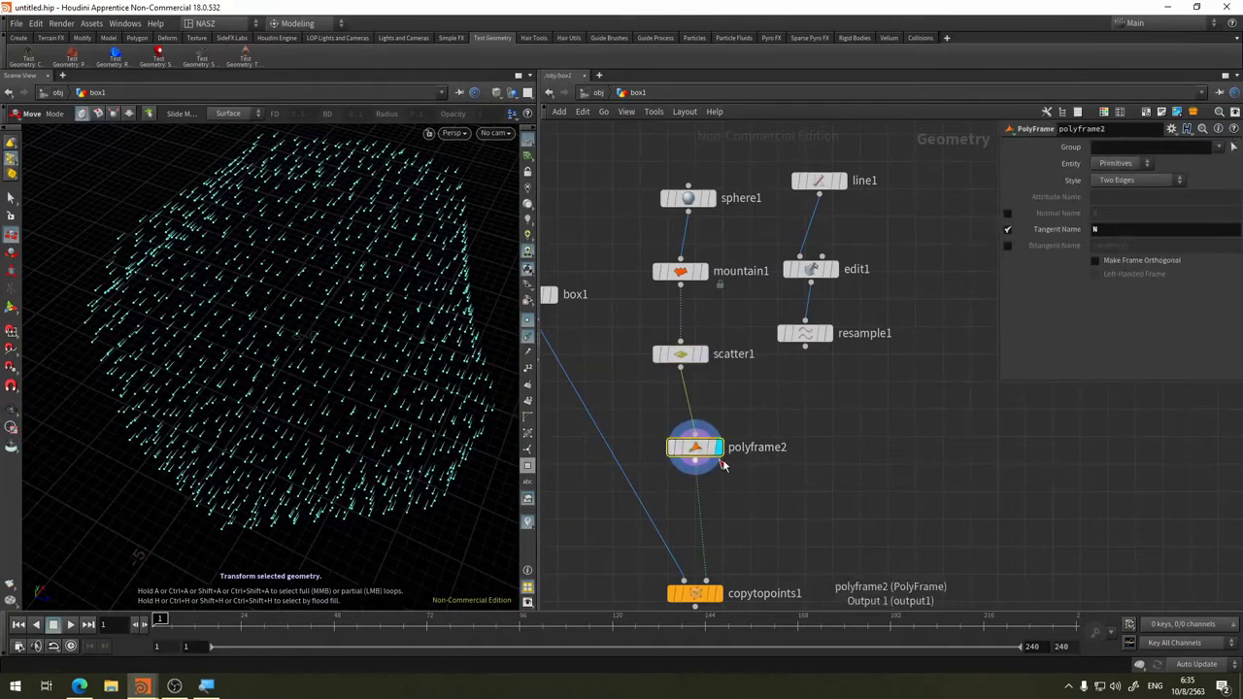
left_click(1119, 163)
left_click(1122, 181)
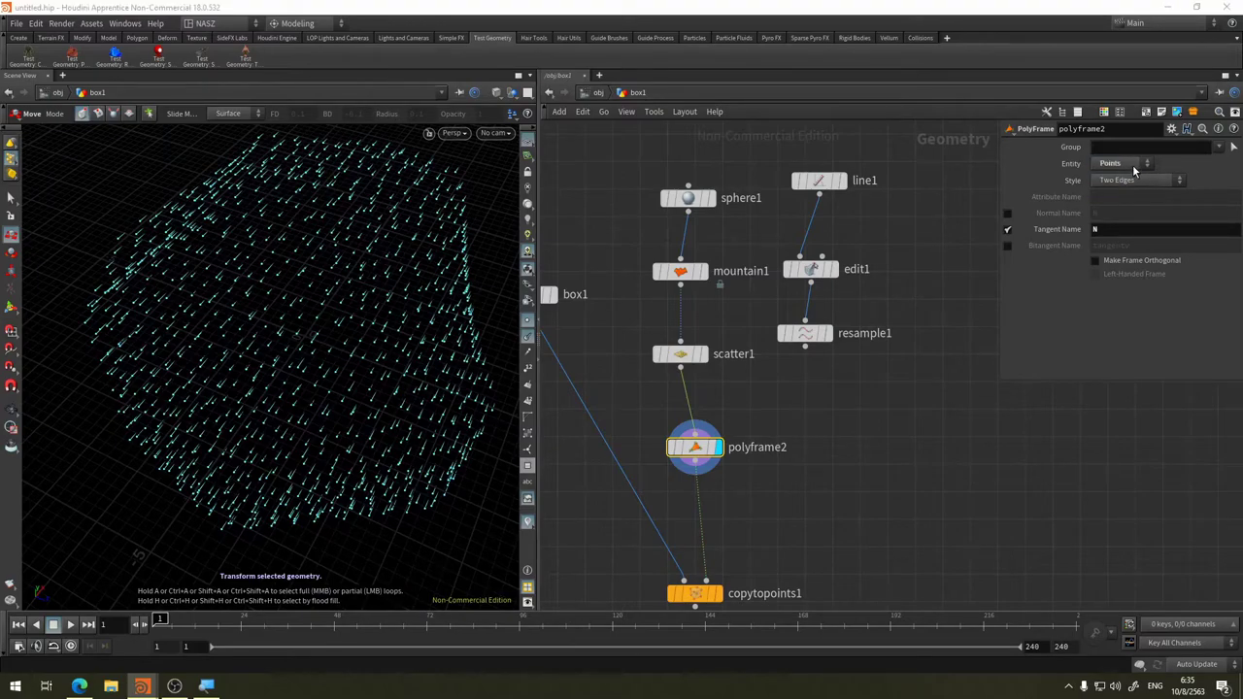
left_click_drag(680, 447, 680, 473)
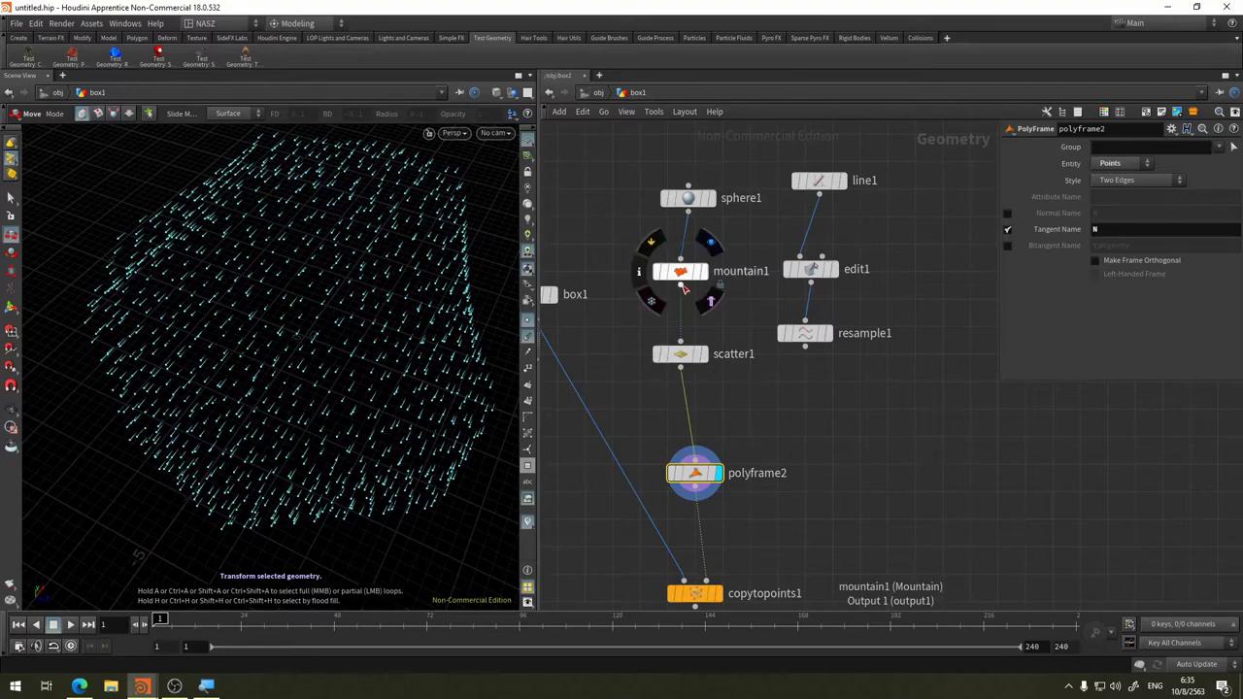
left_click(681, 285)
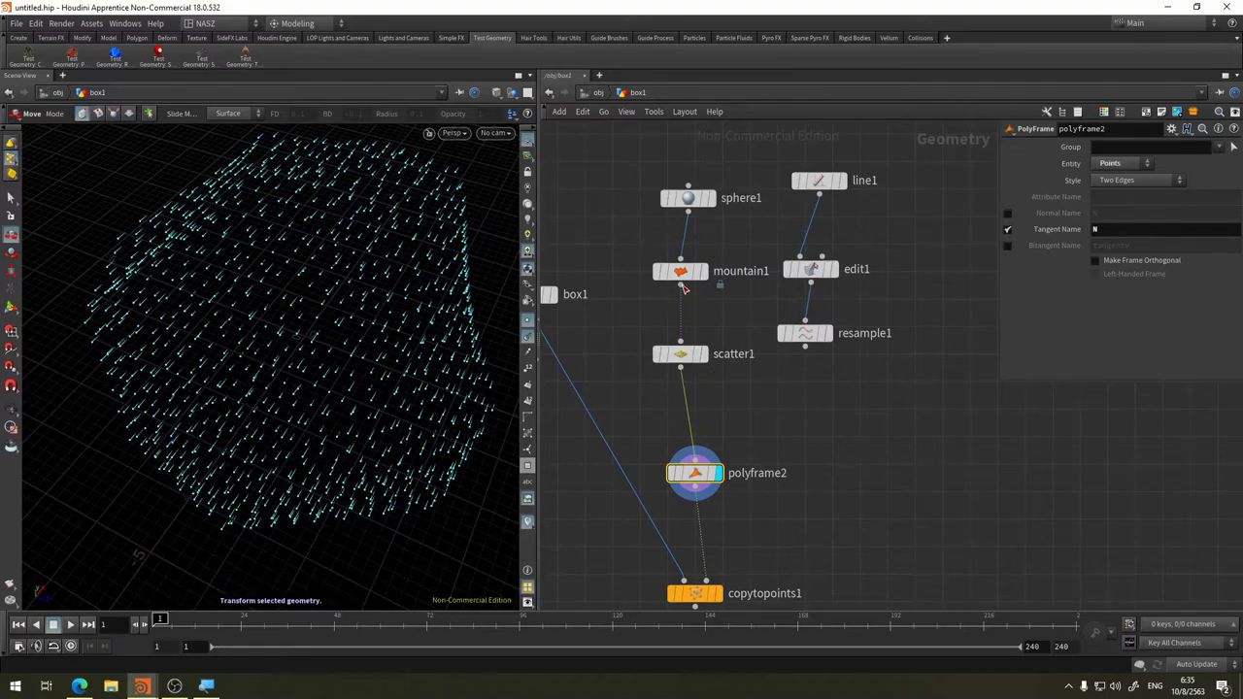
key("Tab")
Insert a Facet node between mountain1 and scatter1 and display scatter1's output
left_click(710, 611)
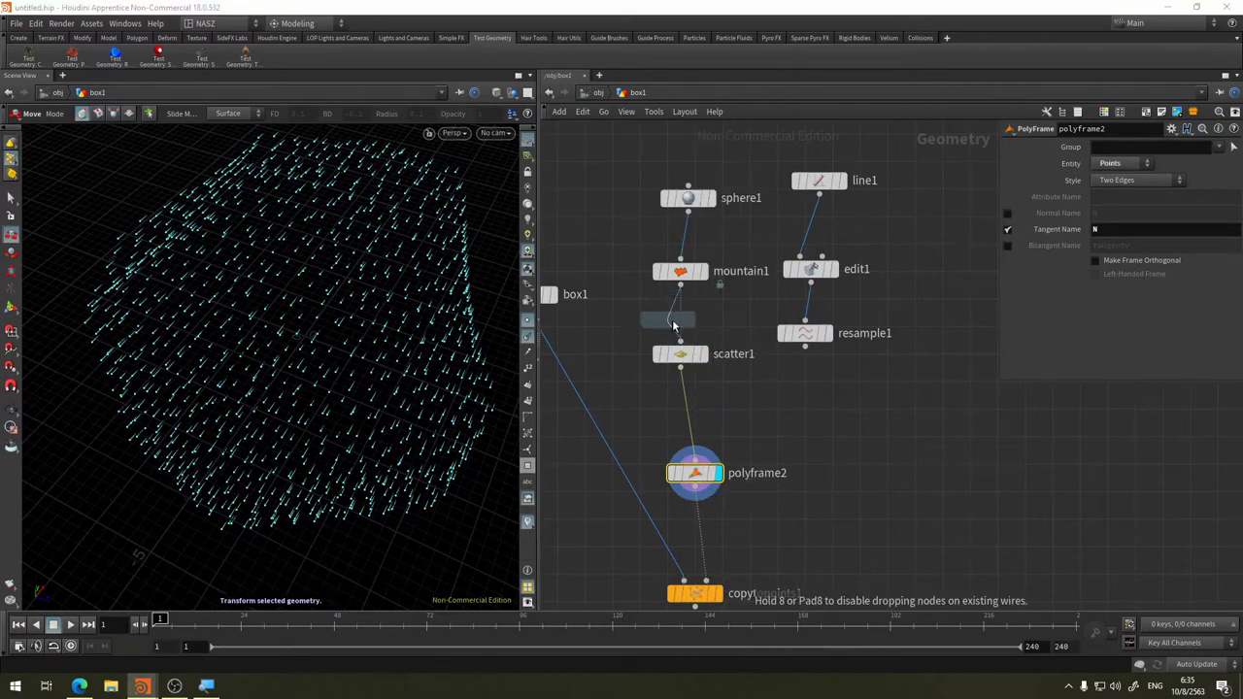
left_click(691, 325)
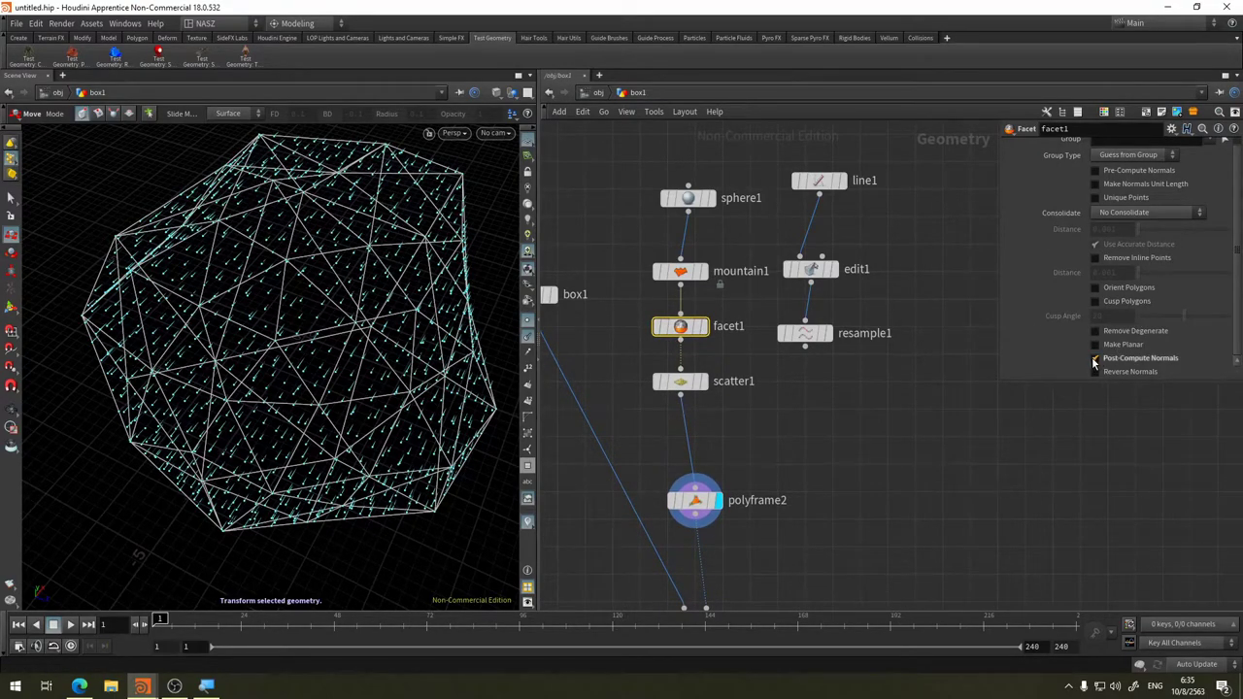
left_click(705, 381)
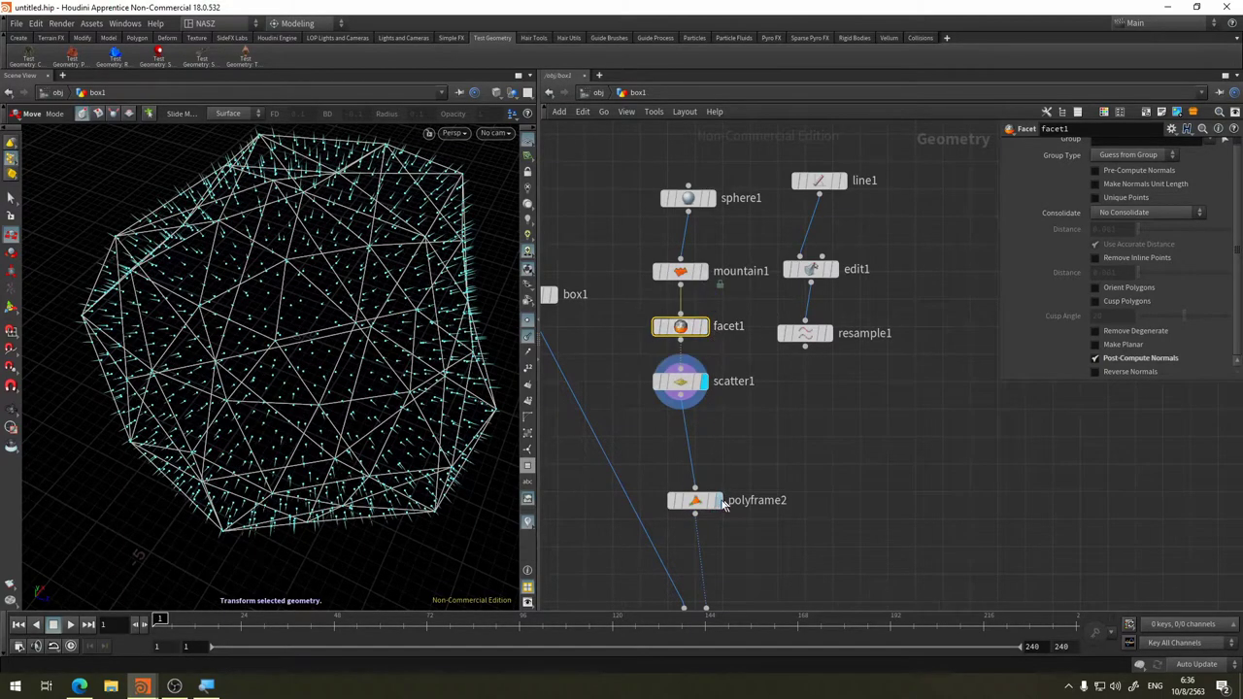
Delete polyframe2, bypass facet1 and display mountain1's sphere
left_click(695, 509)
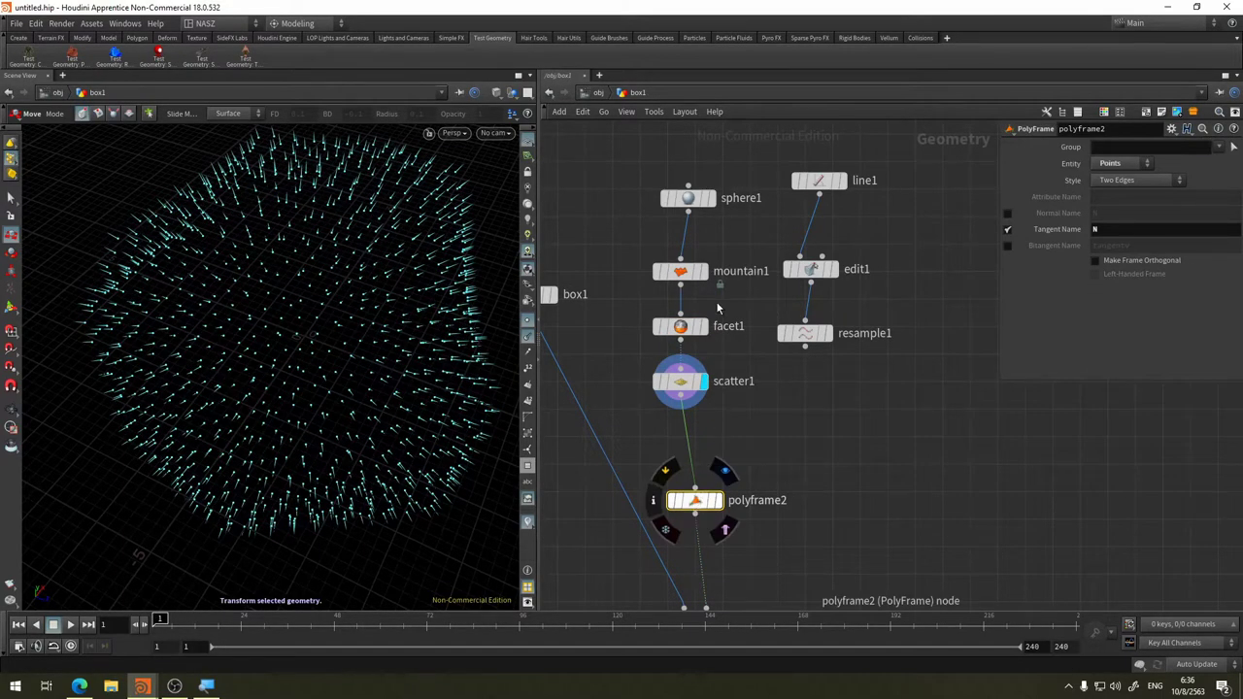
key("Delete")
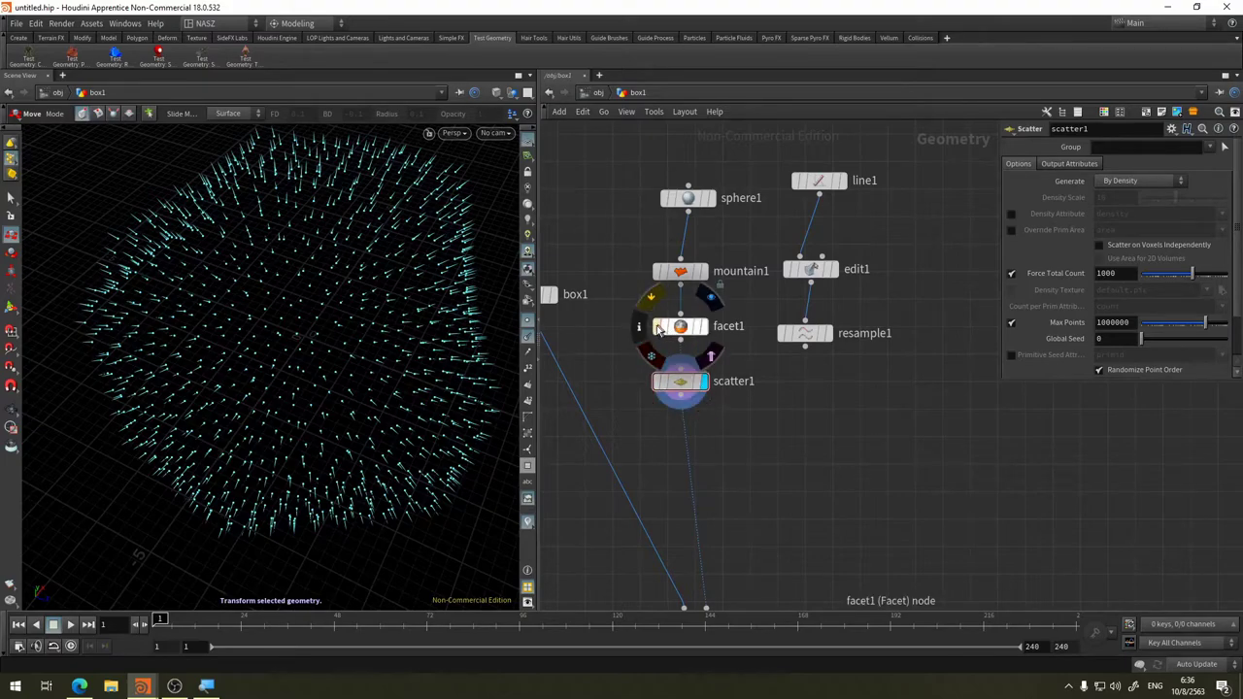
left_click(658, 327)
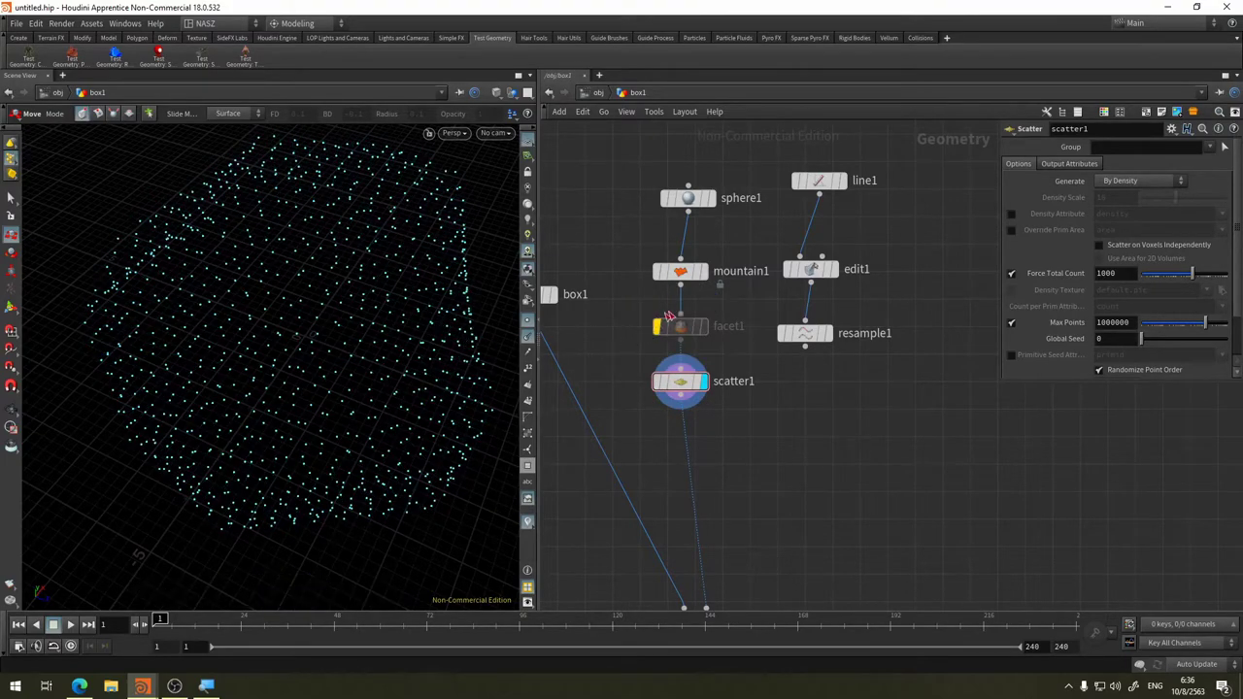
mouse_move(681, 382)
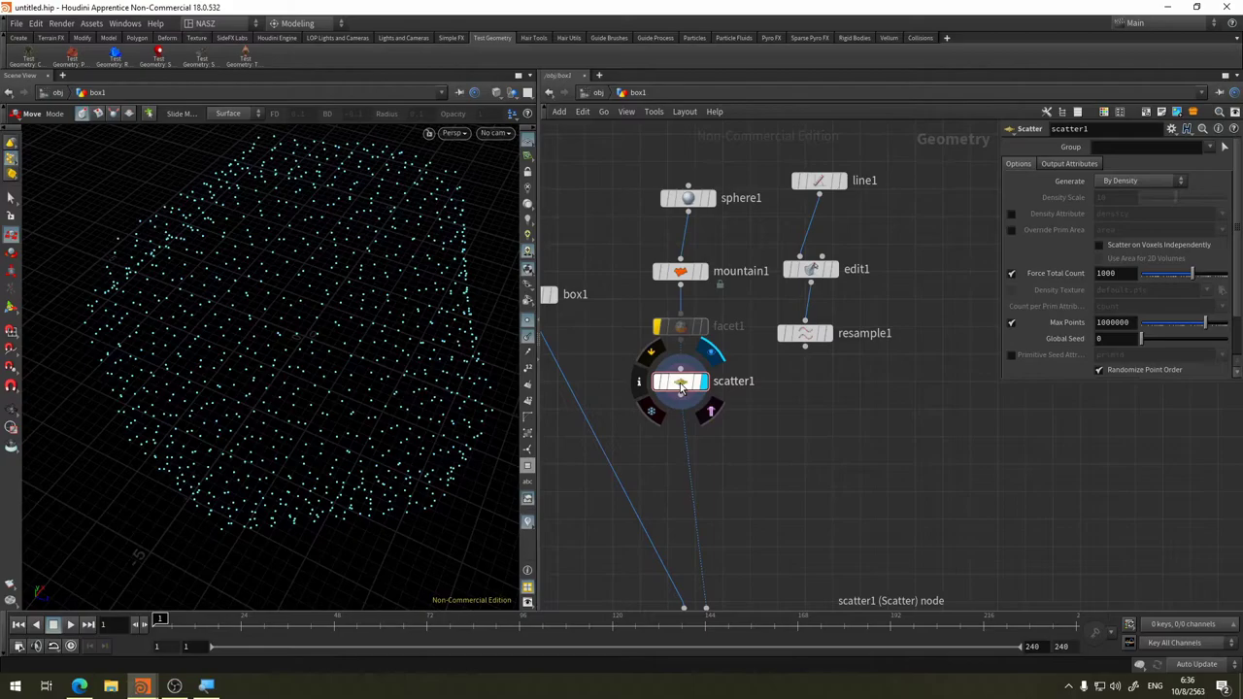
left_click(704, 271)
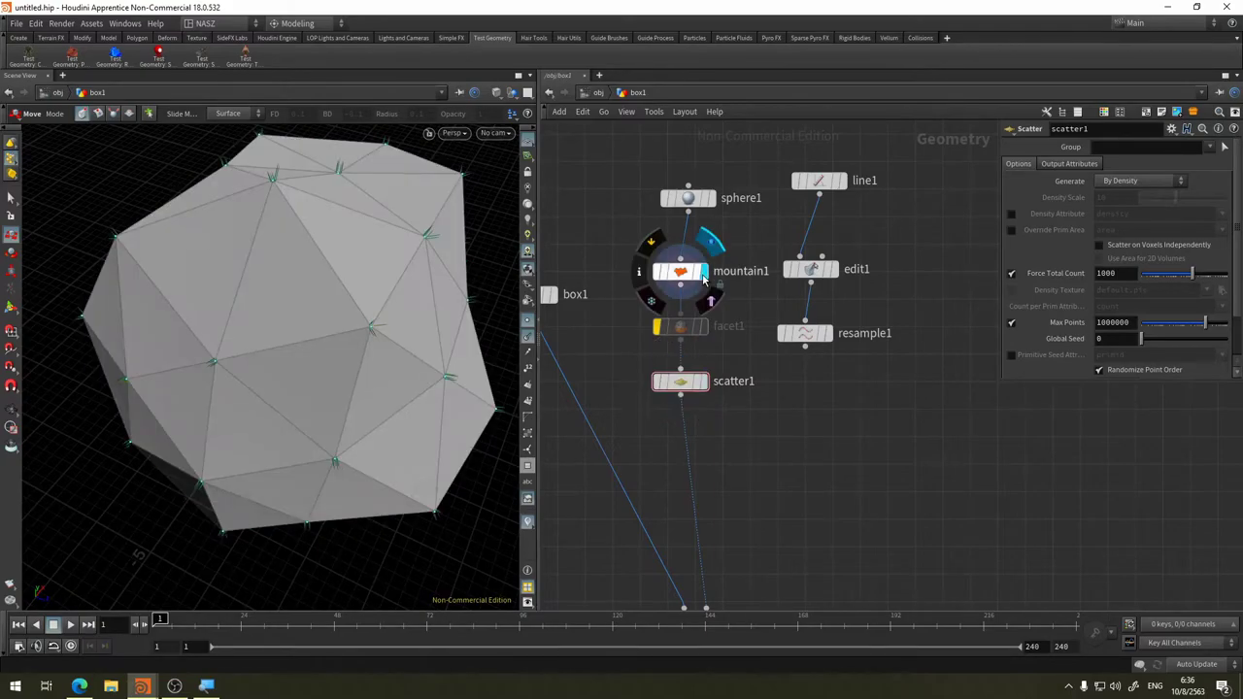
Display scatter1 and lower its Force Total Count from 1000 to 300, orbiting to check
left_click(704, 381)
key("Escape")
left_click_drag(361, 389, 386, 342)
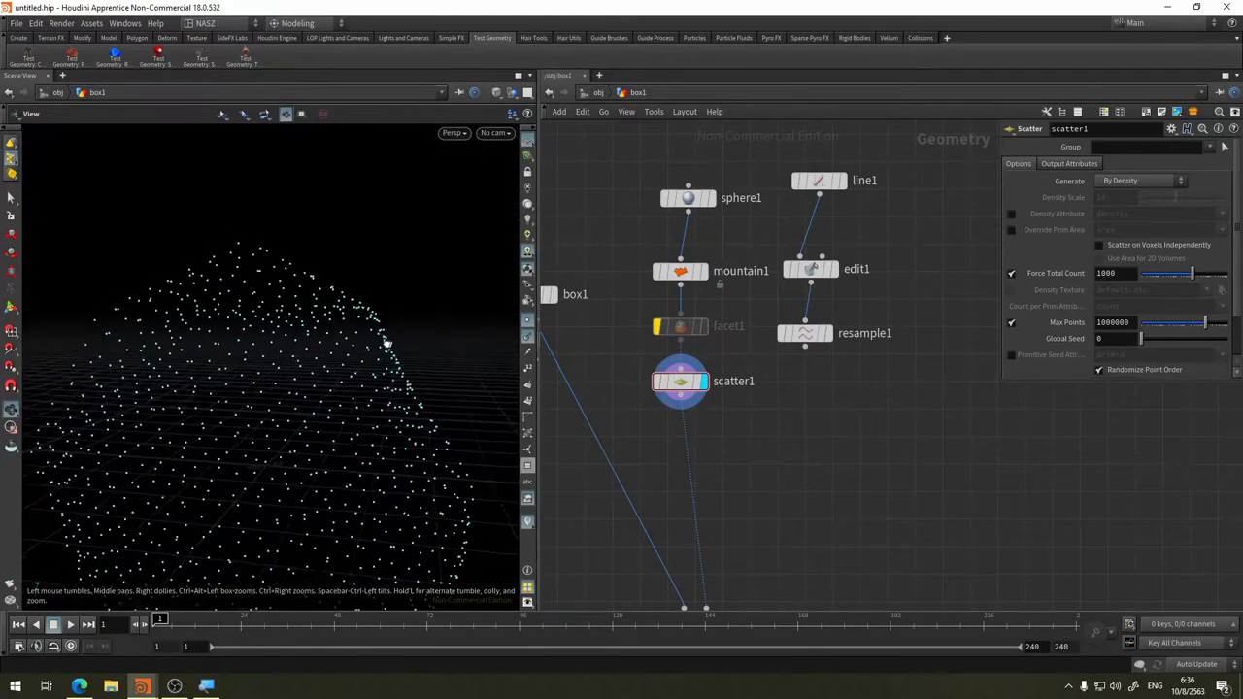
key("t")
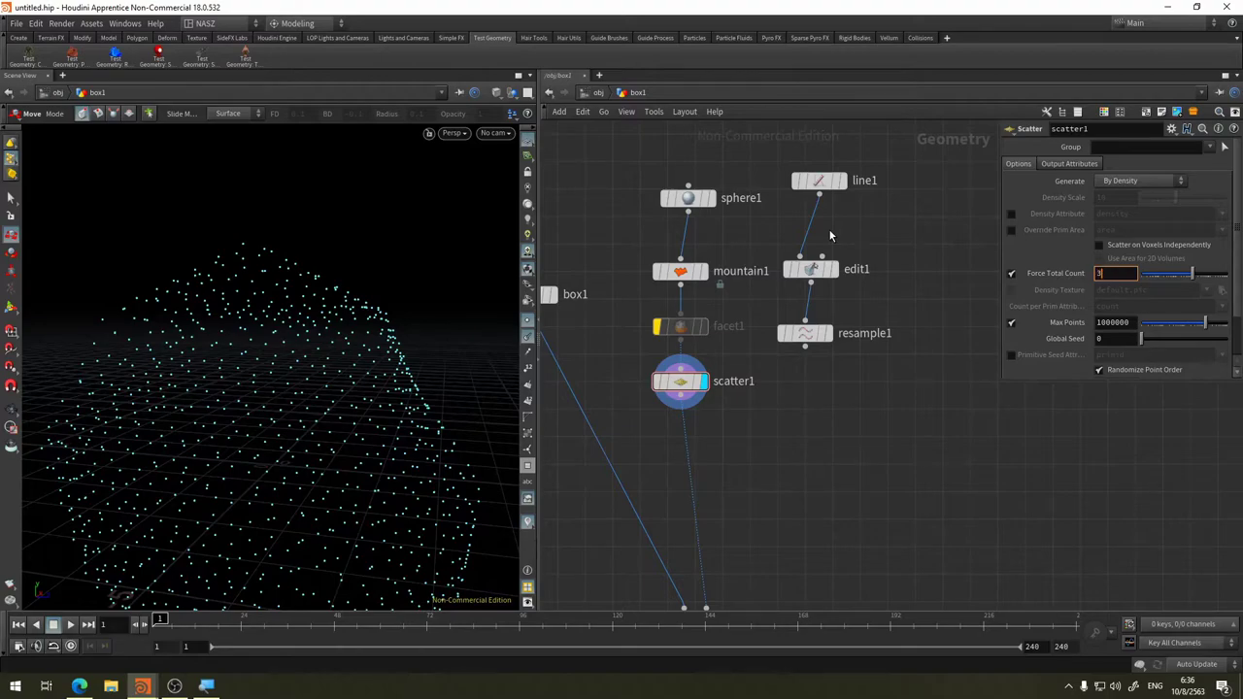
type("00")
key("Return")
key("Escape")
scroll(396, 277, "up", 3)
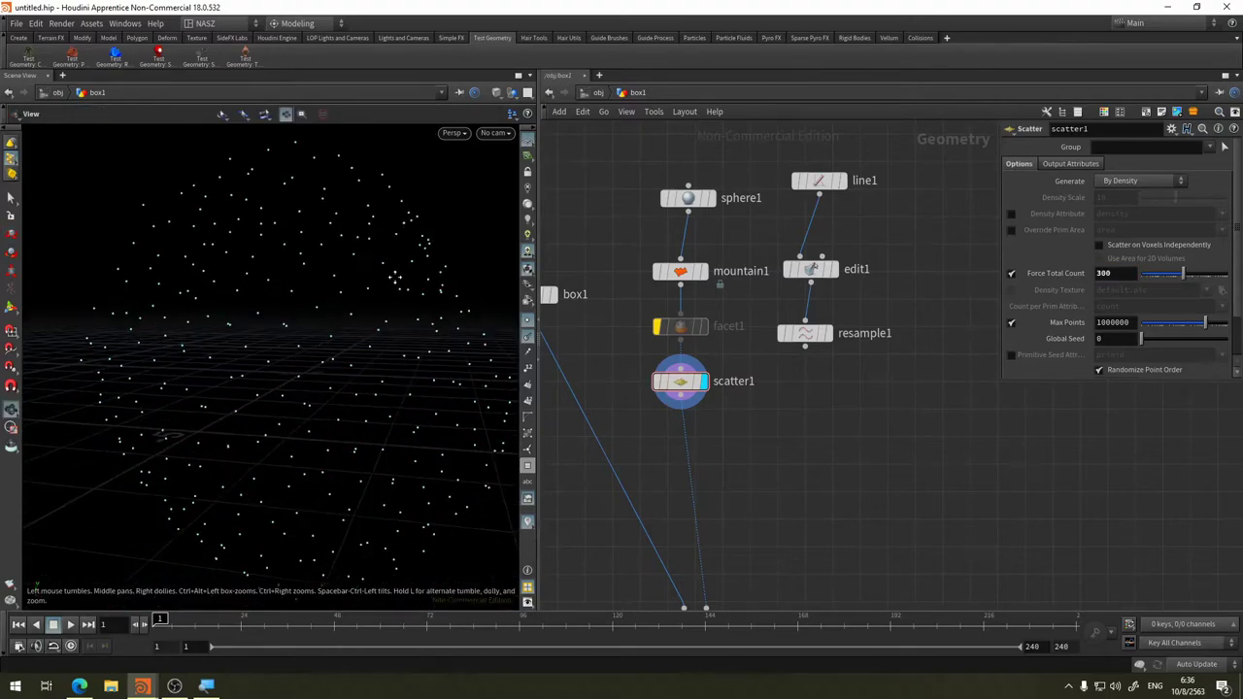
left_click_drag(395, 278, 305, 369)
key("t")
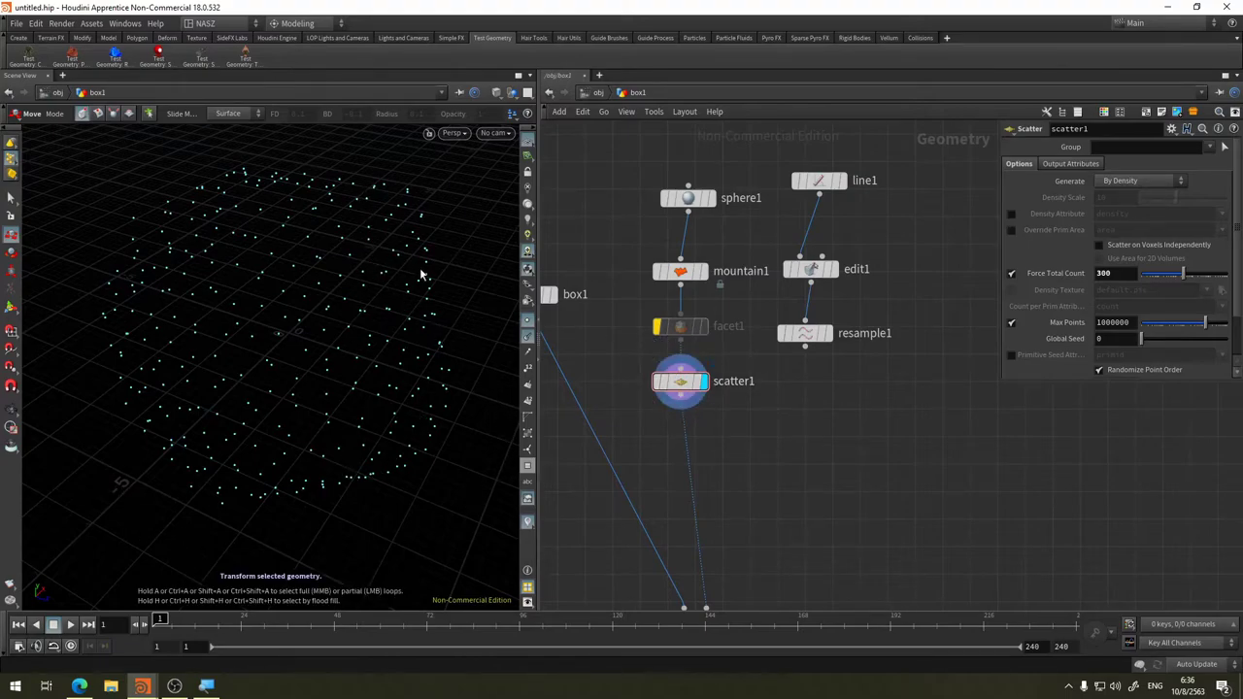
Display copytopoints1's boxes on the 300 scattered points and orbit around them
middle_click_drag(774, 541, 780, 409)
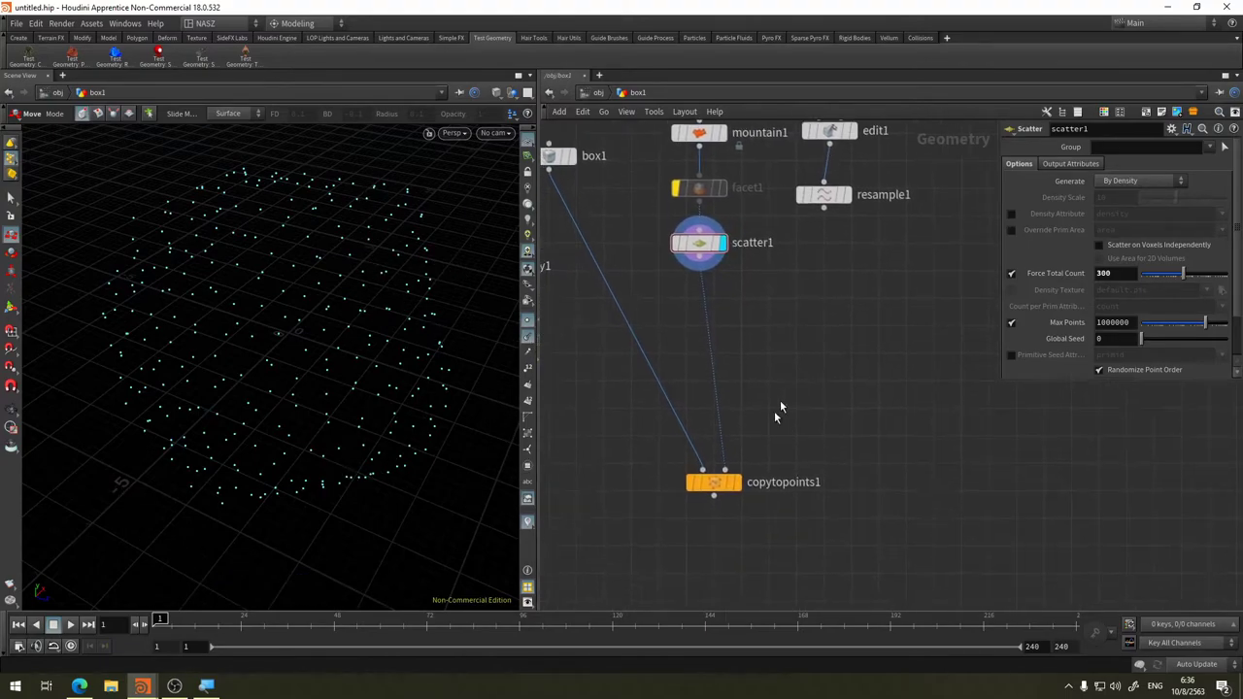
key("r")
left_click(716, 485)
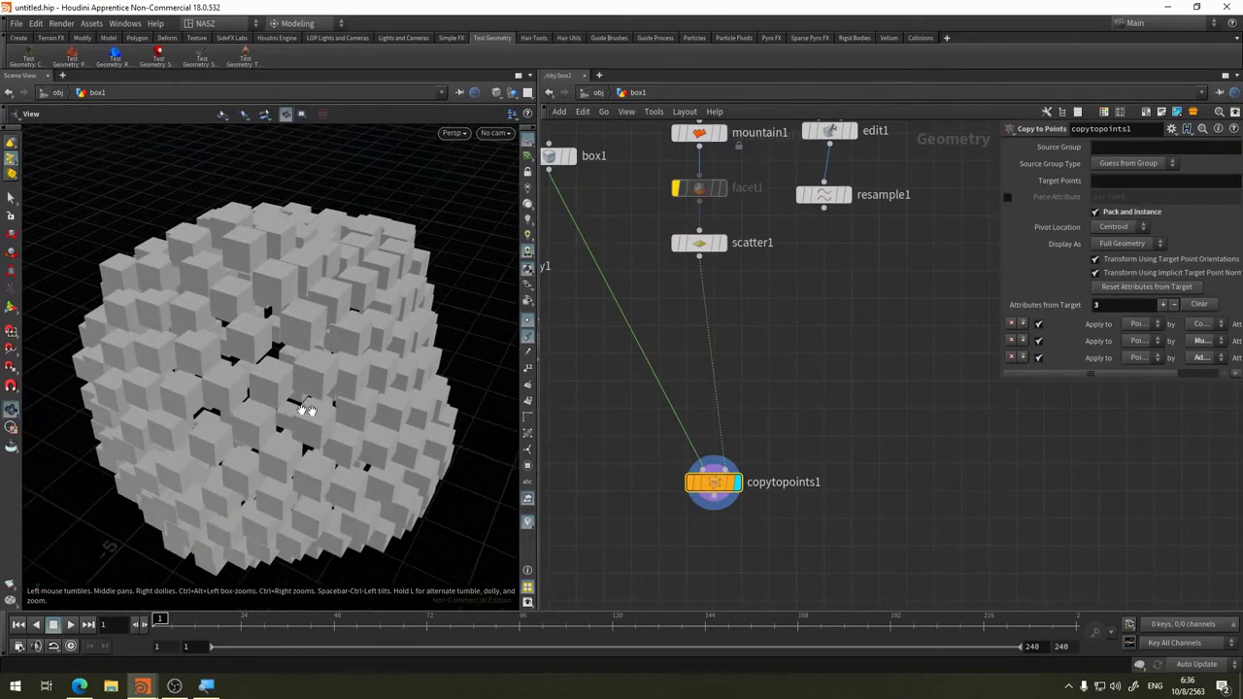
mouse_move(291, 389)
left_mouse_down()
mouse_move(240, 401)
mouse_move(253, 416)
left_mouse_up()
key("t")
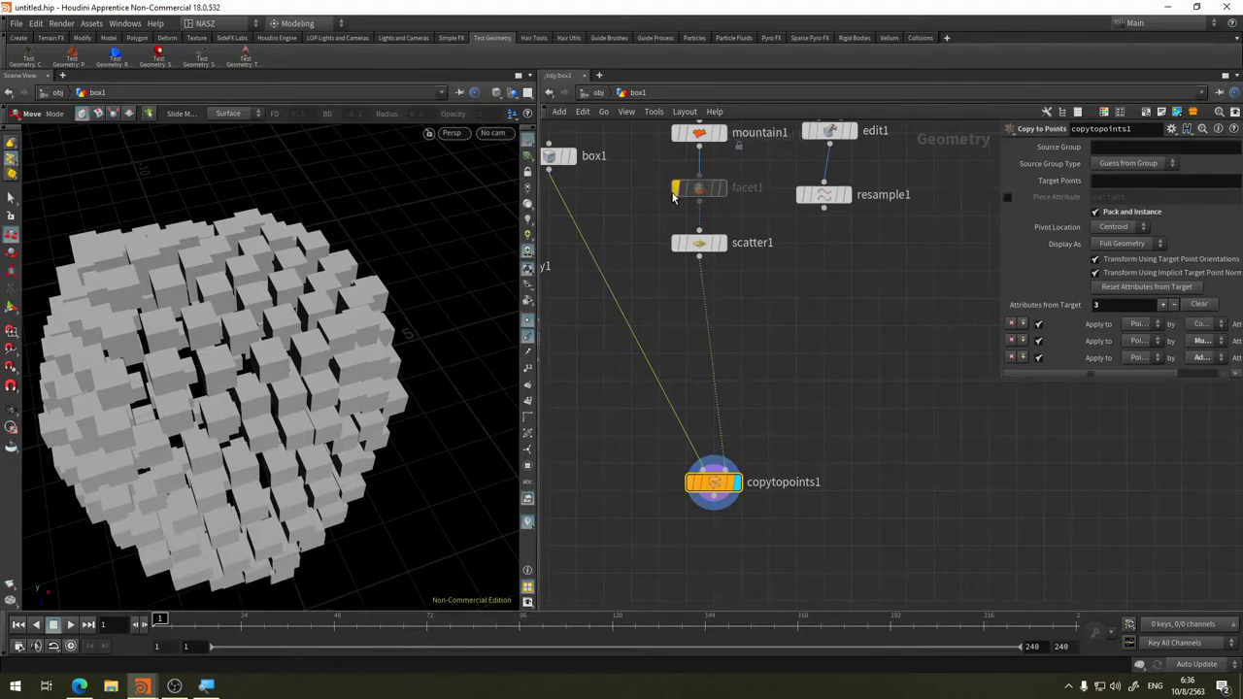
Remove facet1's bypass so the boxes follow the surface, then pan to the sphere and line nodes
left_click(699, 189)
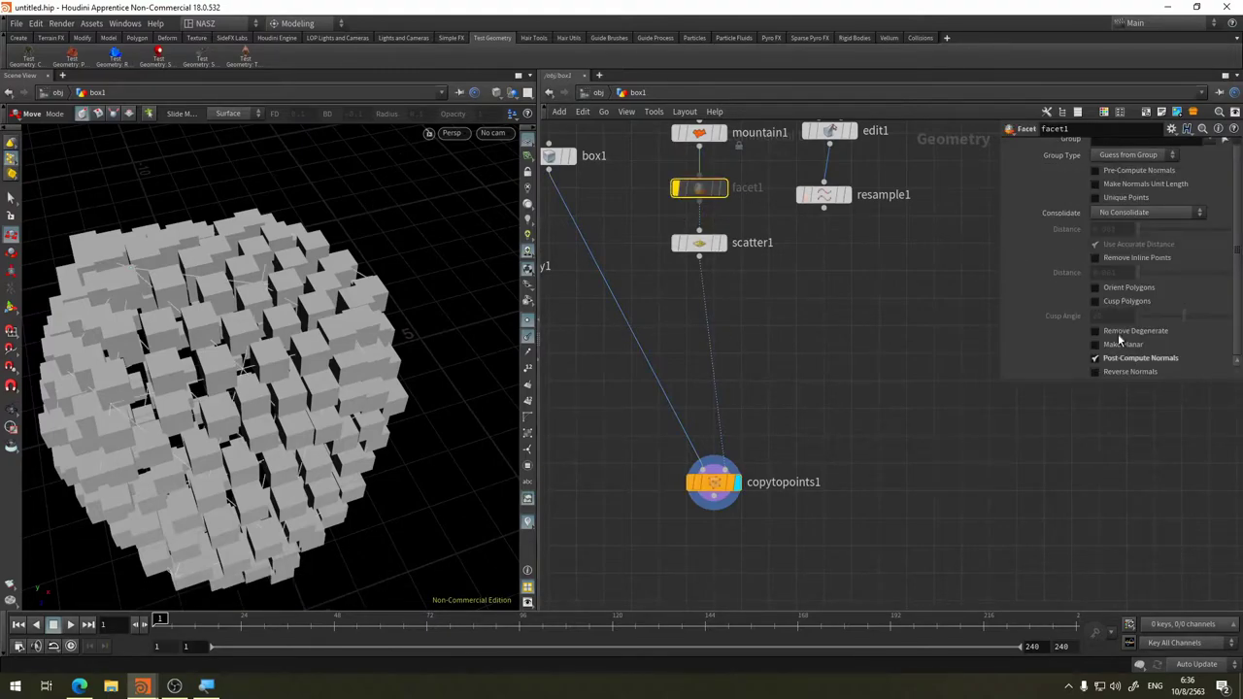
mouse_move(699, 188)
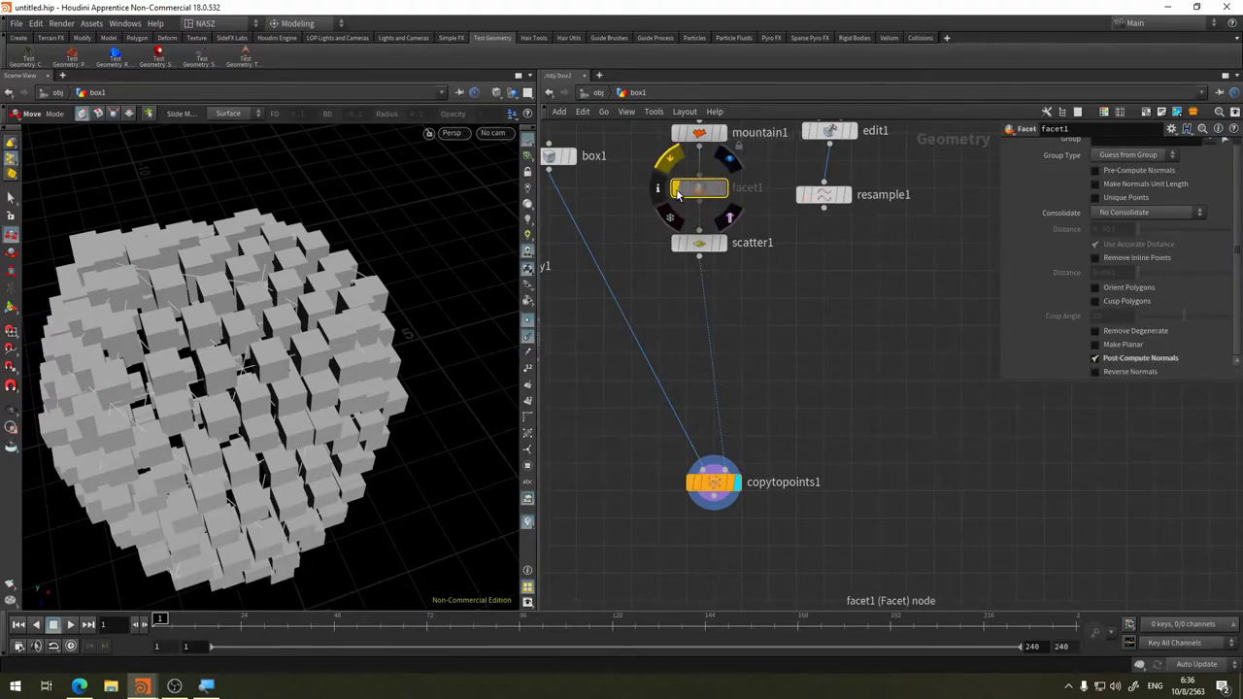
left_click(677, 193)
key("Escape")
mouse_move(297, 382)
left_mouse_down()
mouse_move(263, 406)
mouse_move(384, 342)
left_mouse_up()
key("t")
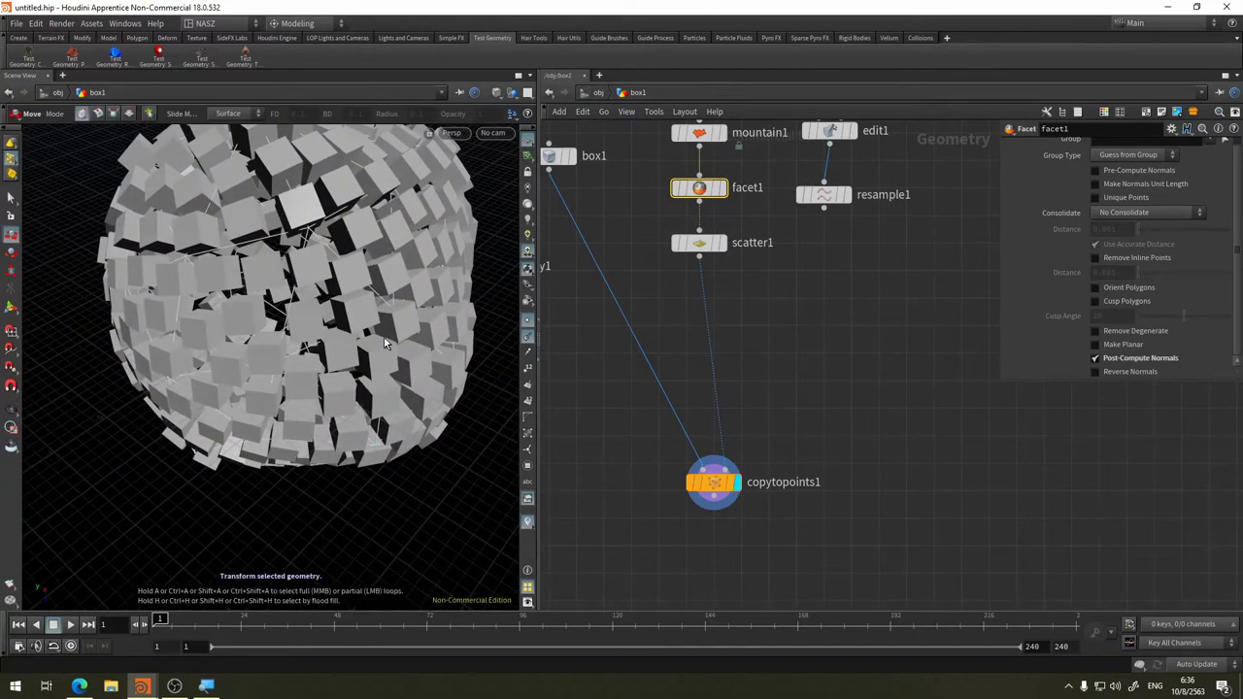
middle_click_drag(810, 280, 787, 408)
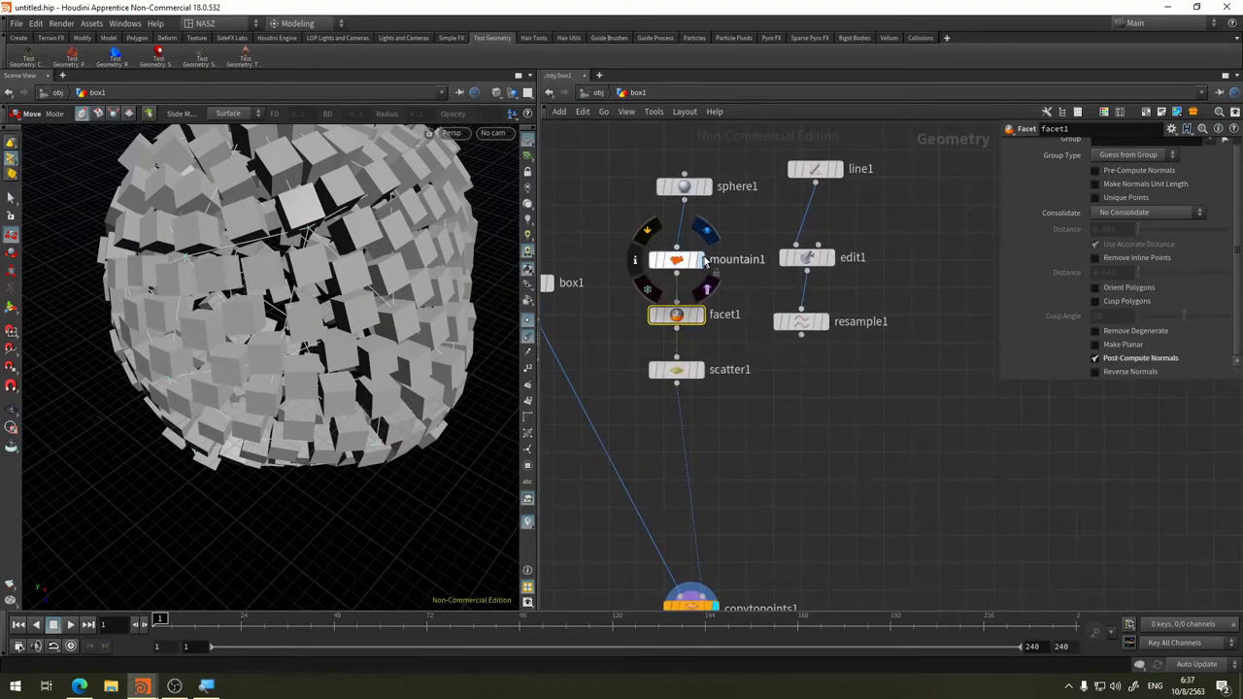
mouse_move(677, 370)
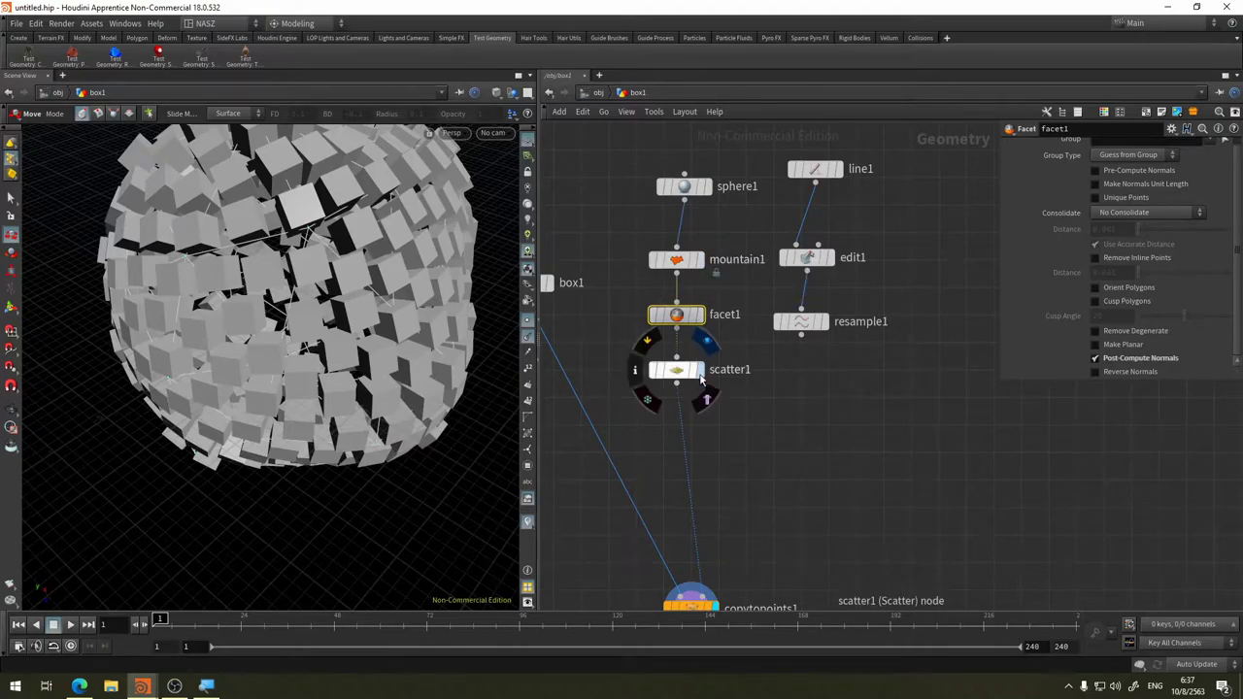
Check scatter1's points, then display and select the edited curve from edit1
left_click(701, 375)
left_click(677, 370)
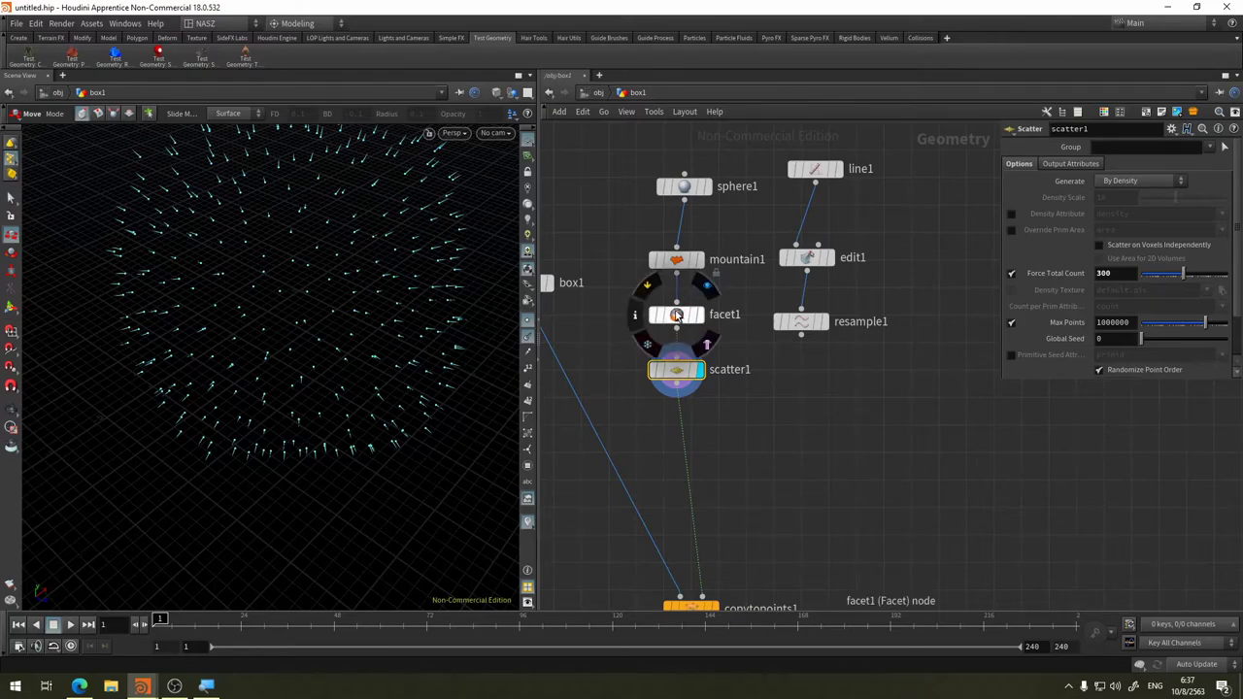
left_click(842, 172)
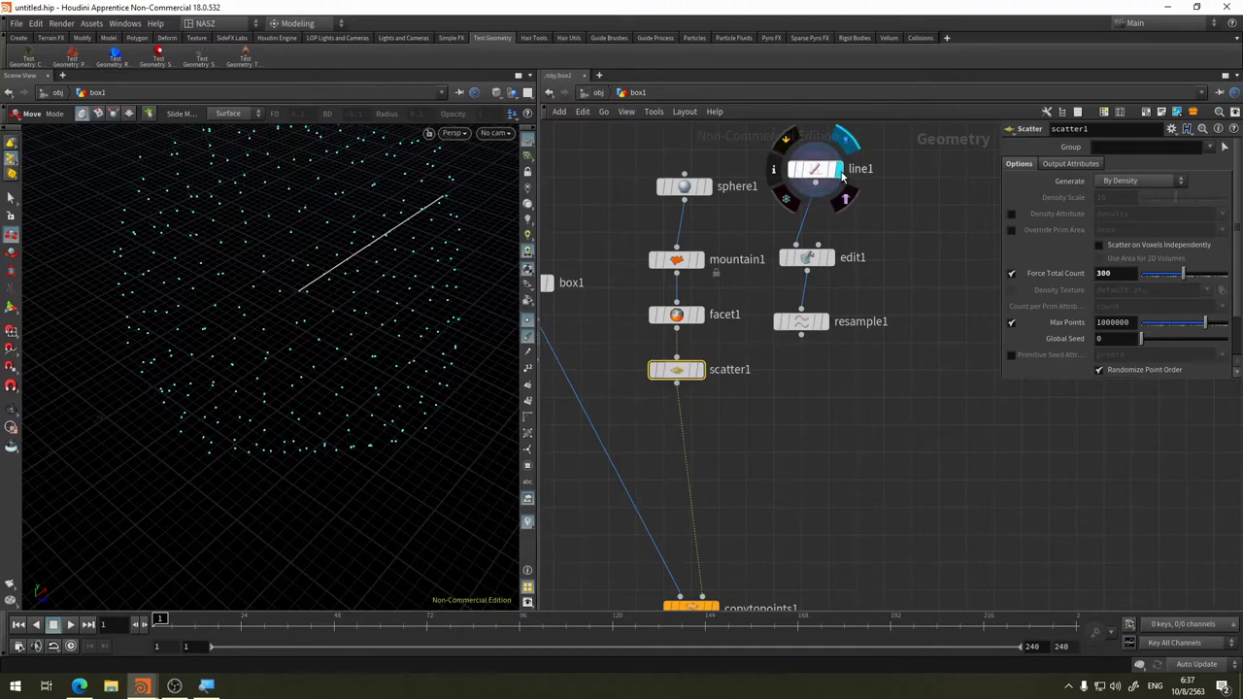
left_click(830, 258)
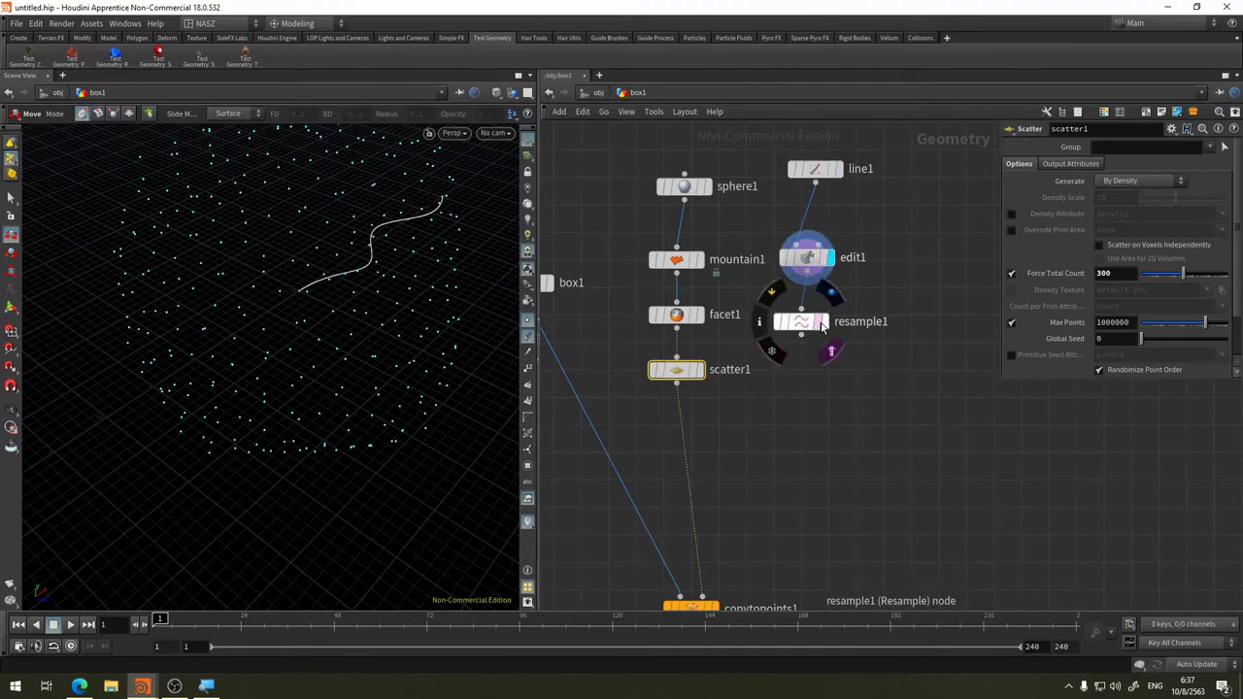
left_click(806, 258)
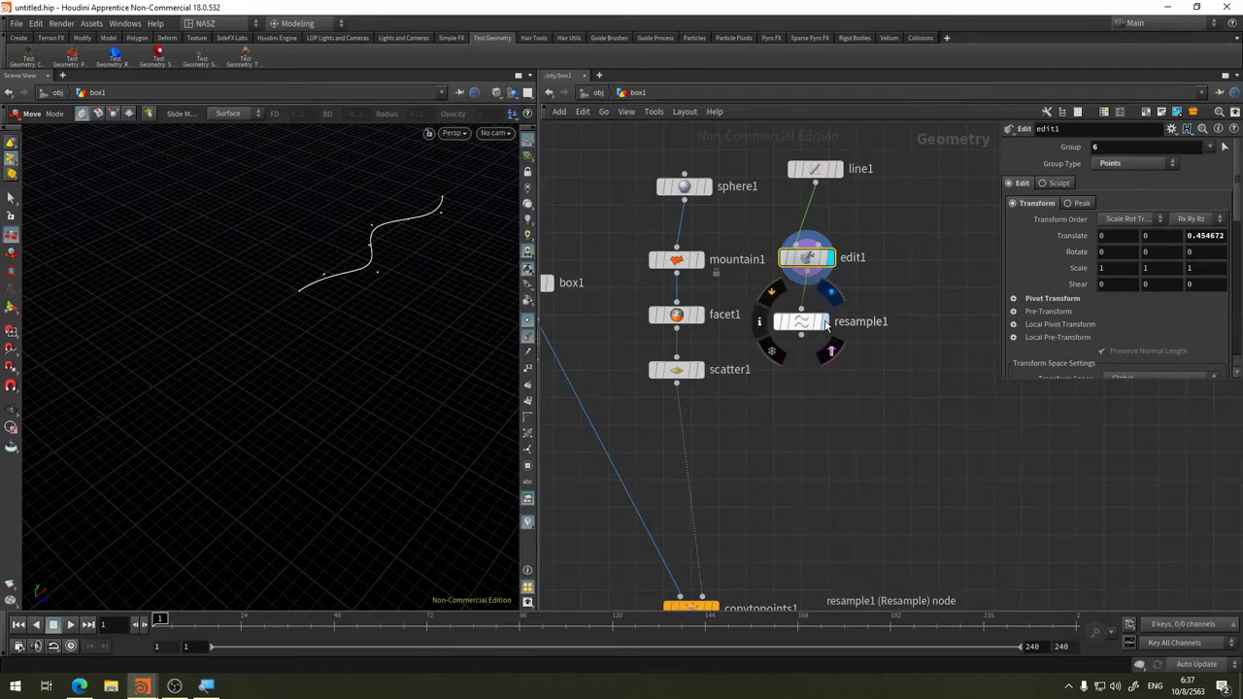
Add polyframe1 after resample1 with Normal Name off and Tangent Name set to N
key("Tab")
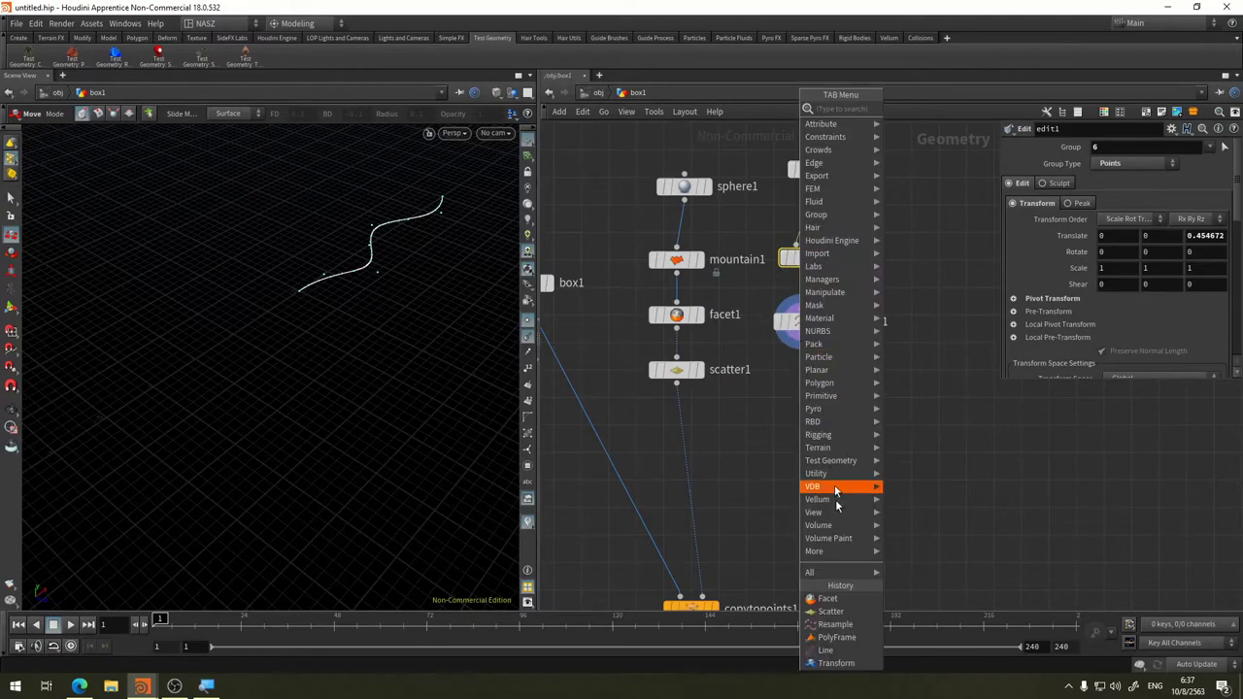
left_click(833, 627)
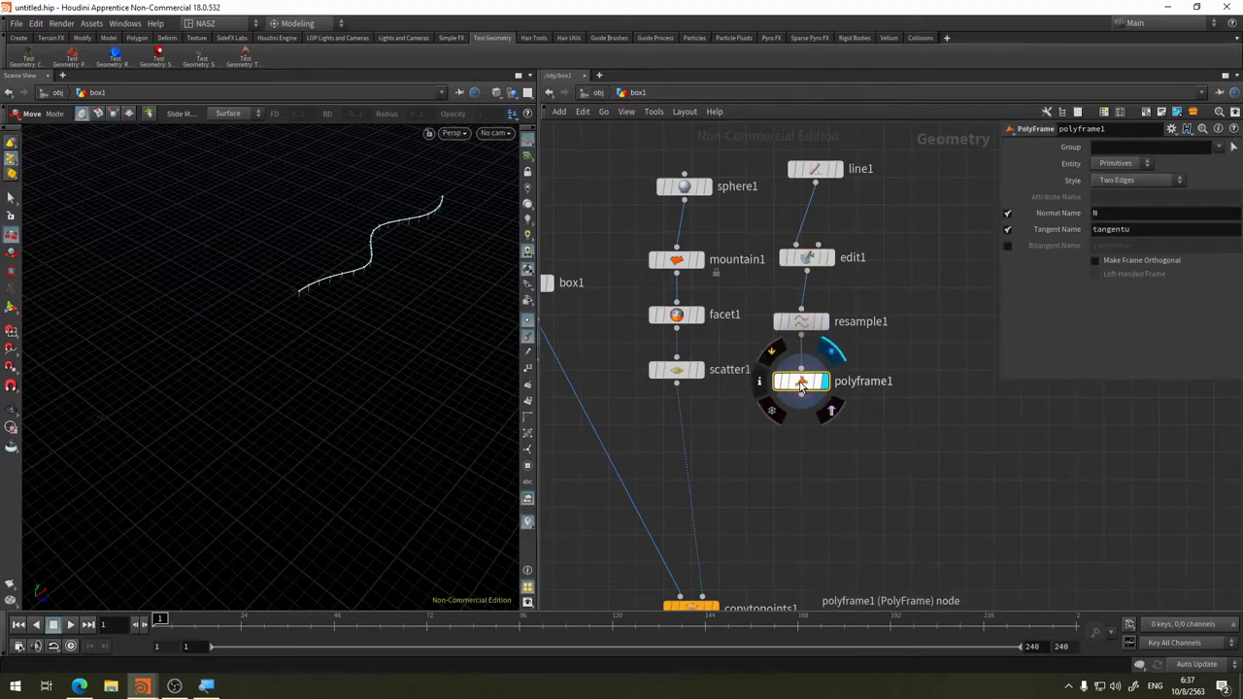
left_click(1007, 214)
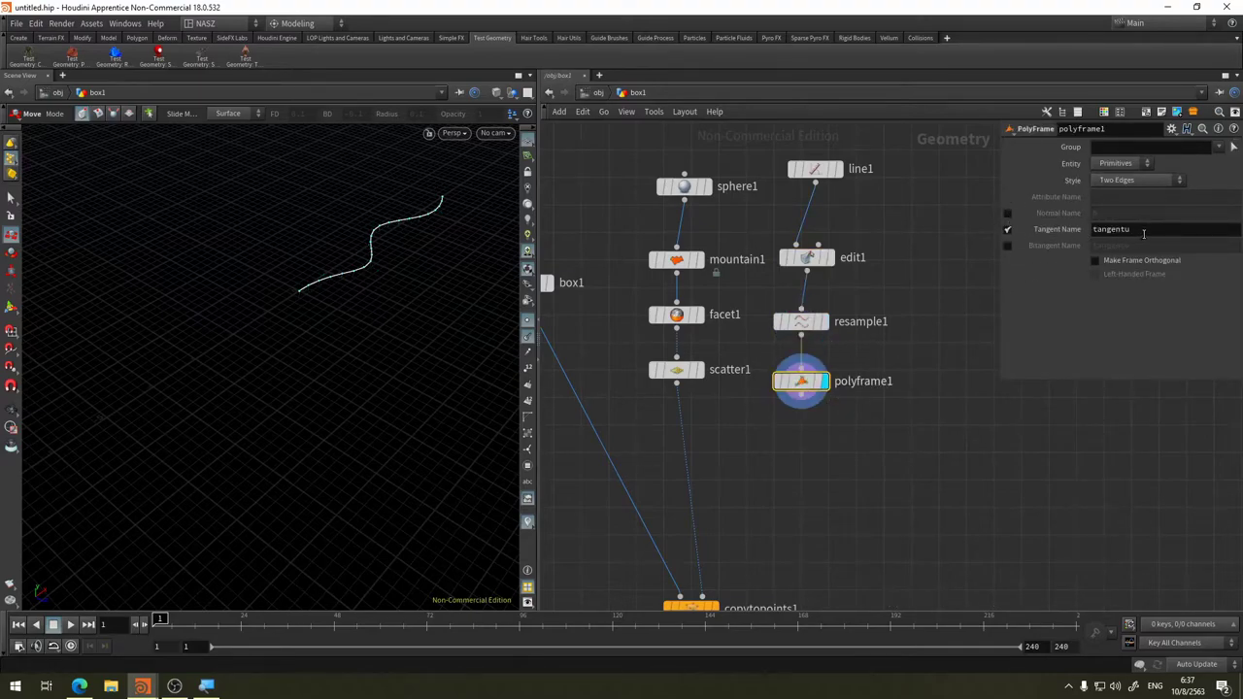
double_click(1143, 233)
type("N")
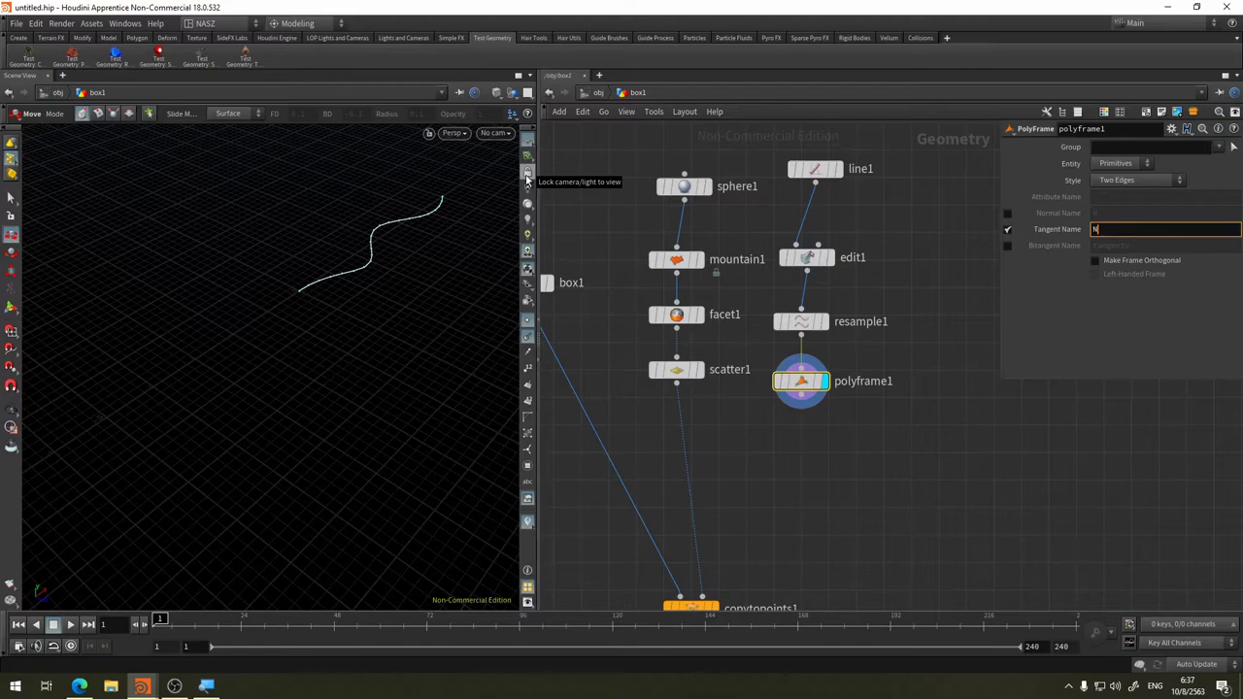
key("Return")
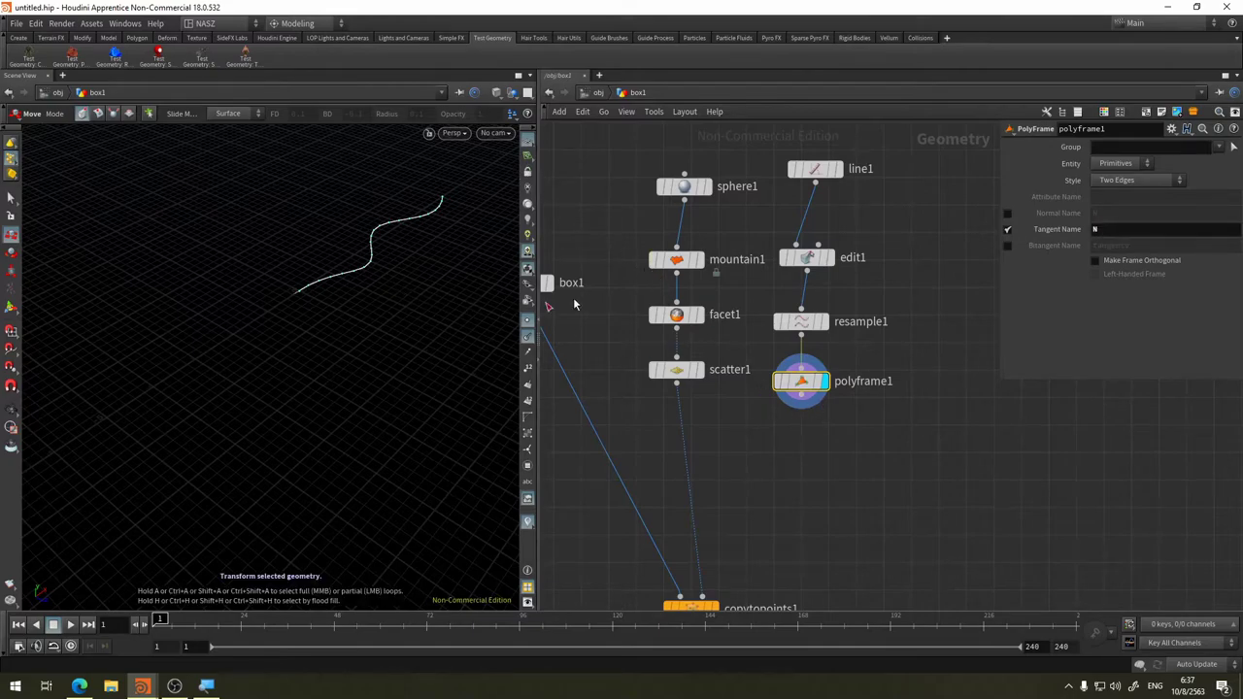
Wire polyframe1 into copytopoints1 to copy boxes along the curve, then rewire scatter1 back
middle_click_drag(877, 491, 876, 409)
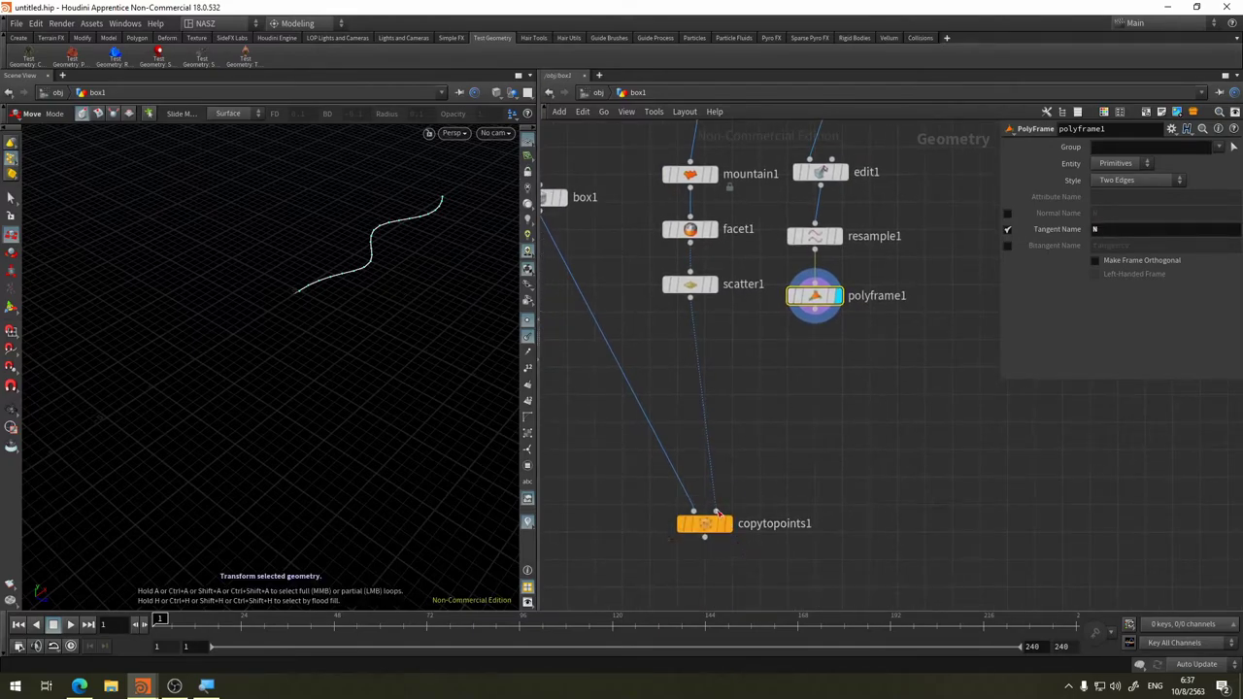
left_click(730, 528)
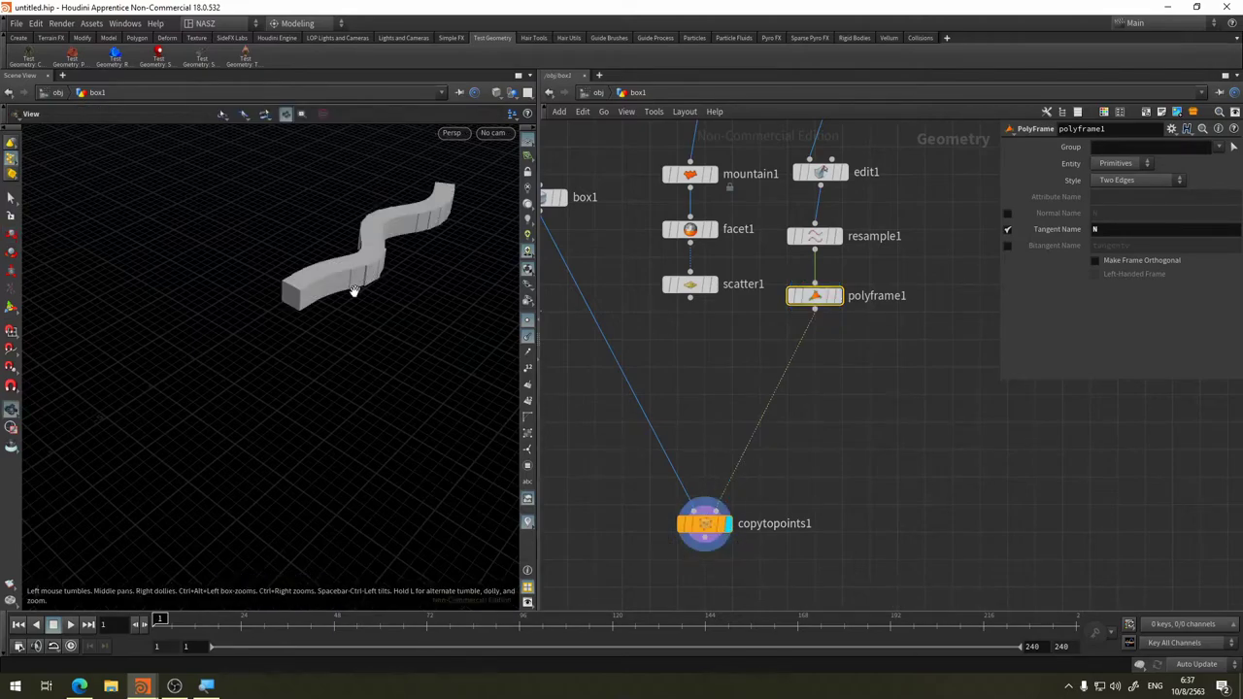
left_click_drag(355, 292, 236, 369, "alt")
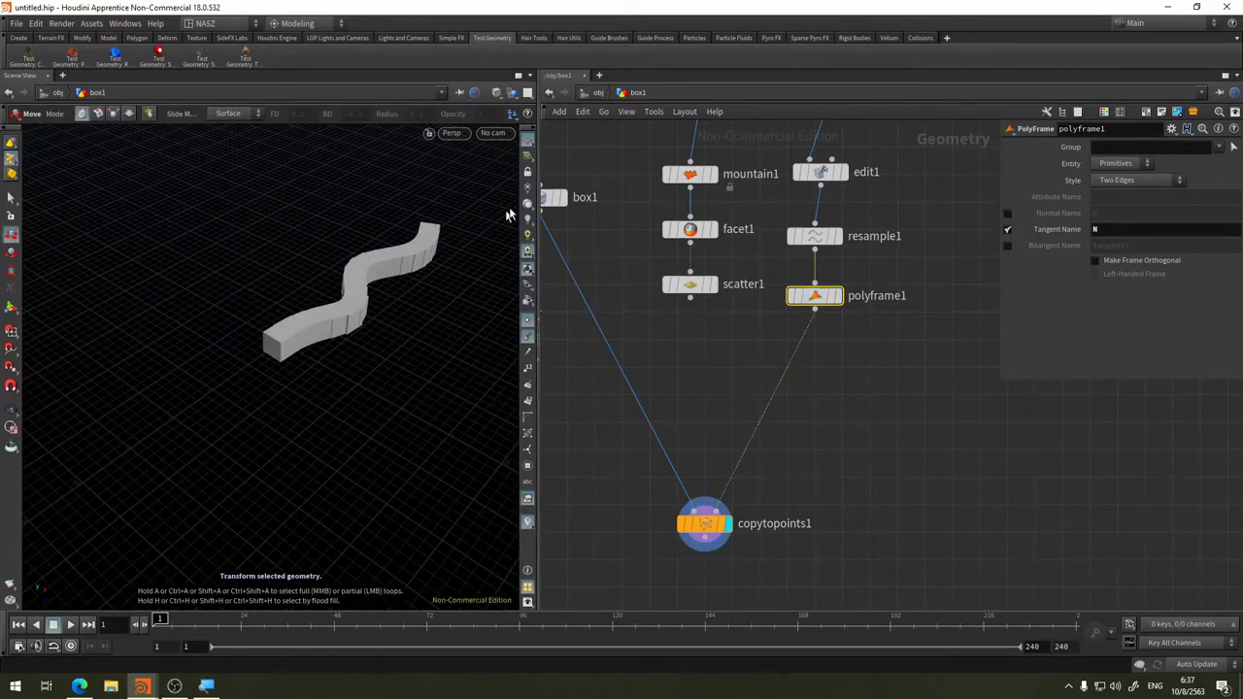
left_click(689, 299)
Reconnect scatter1 as copytopoints1's target points and orbit around the copied boxes
left_click(718, 500)
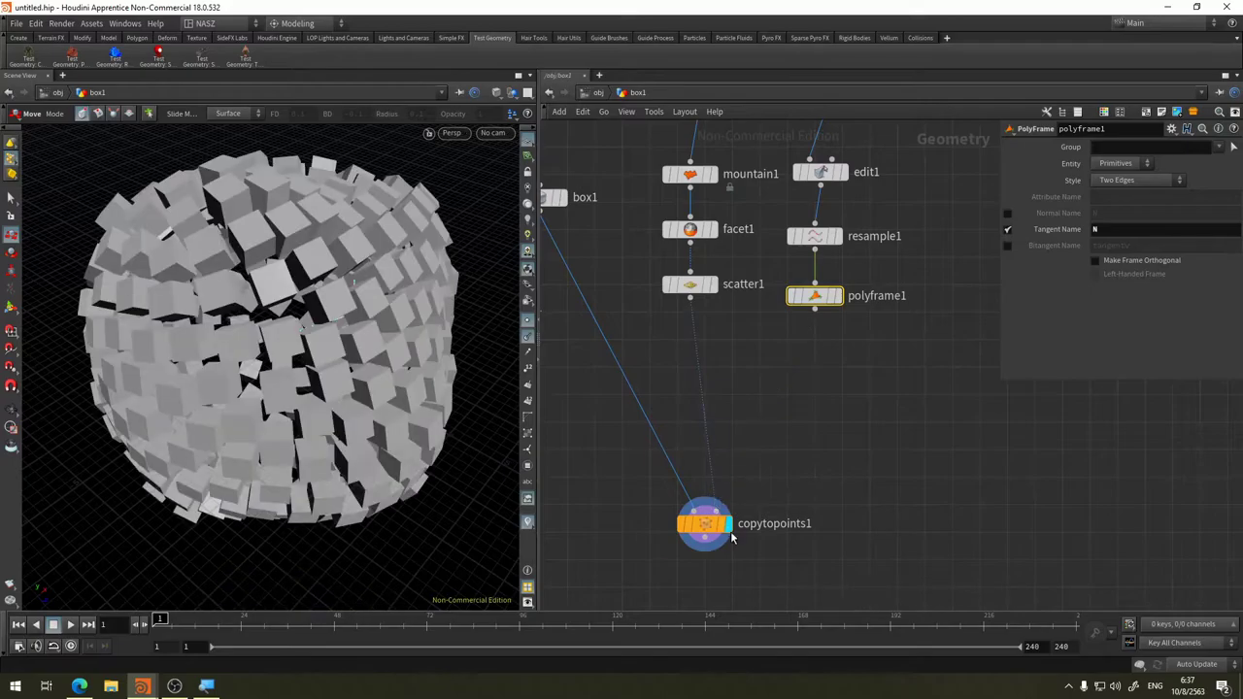
mouse_move(291, 408)
left_mouse_down("alt")
mouse_move(507, 275)
mouse_move(207, 229)
mouse_move(778, 247)
left_mouse_up("alt")
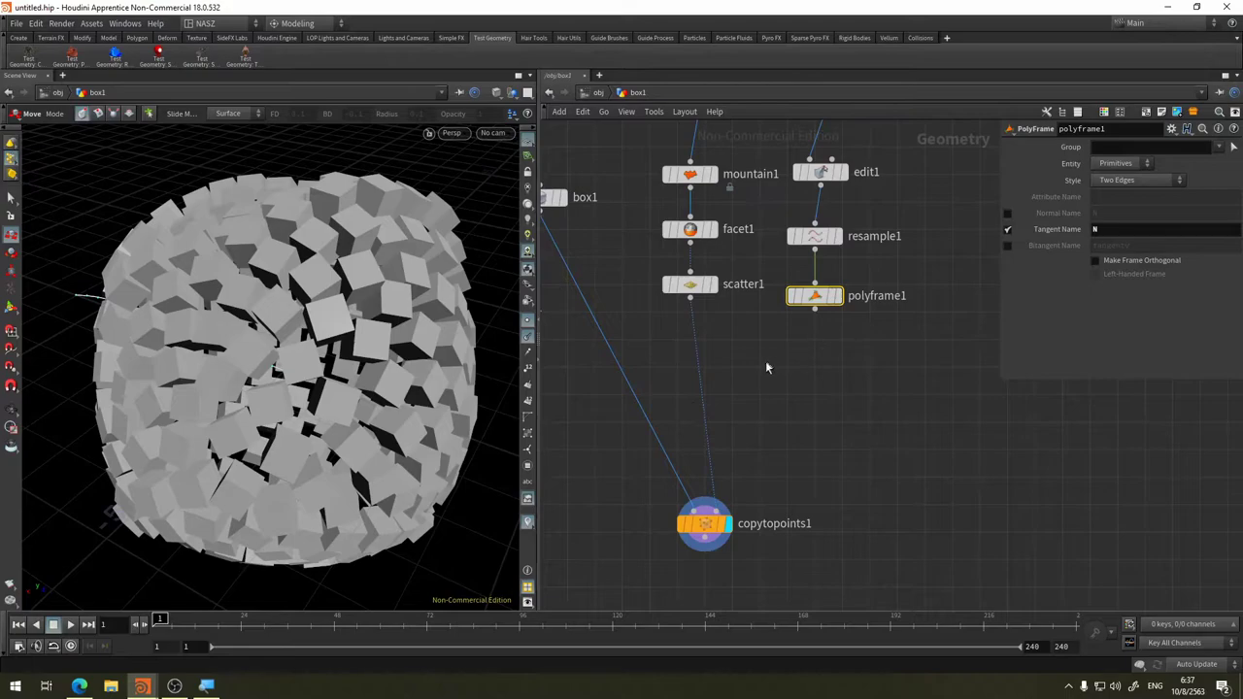
middle_click_drag(766, 367, 719, 430)
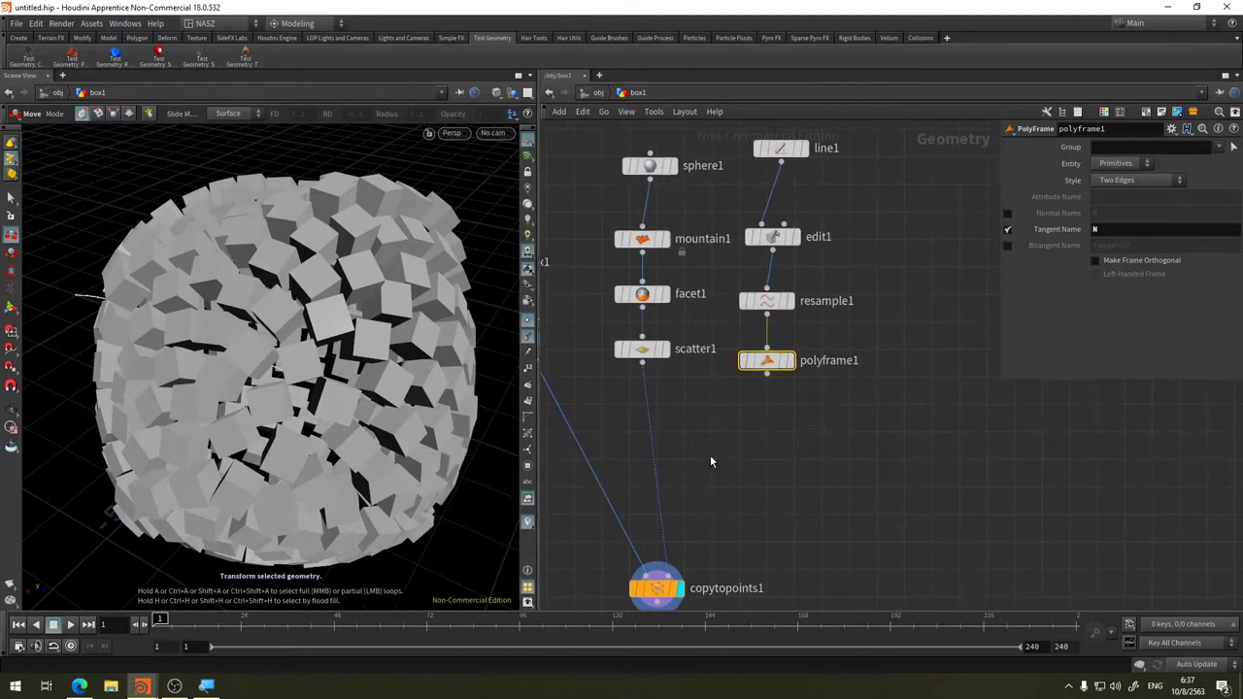
scroll(818, 424, "down", 2)
scroll(680, 450, "up", 3)
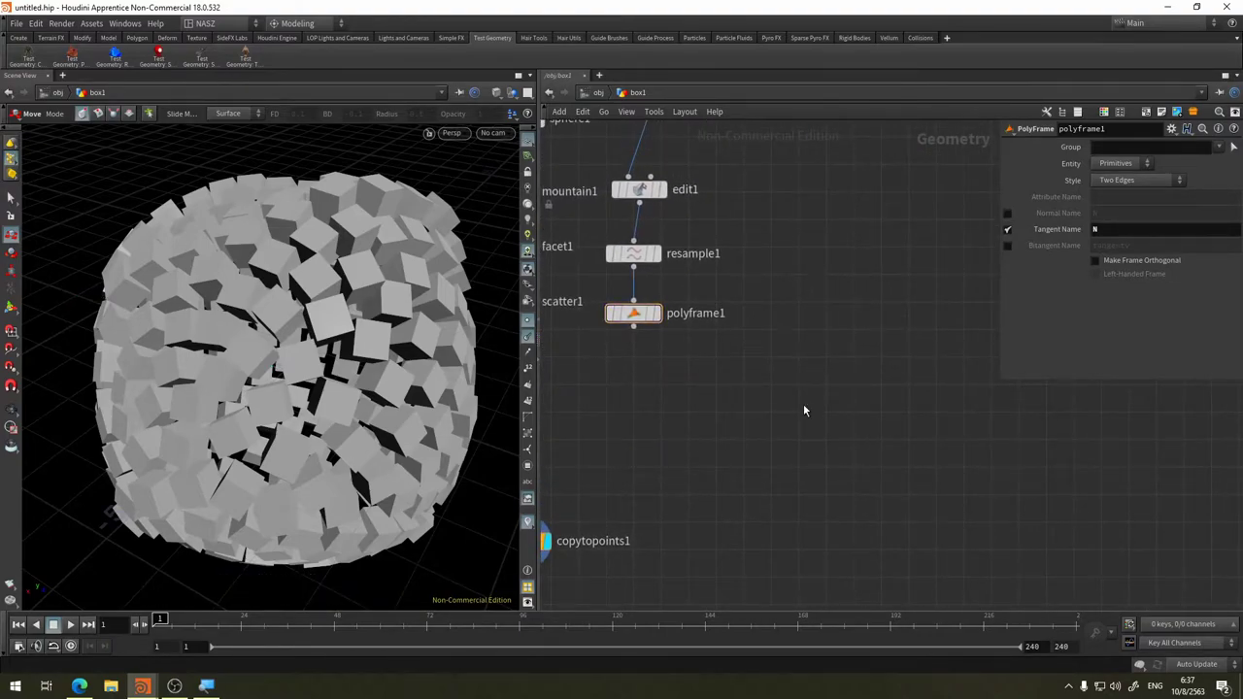
middle_click_drag(804, 404, 994, 396)
Test-wire polyframe1, then scatter1, into copytopoints1 and move copytopoints1 up-left
left_click(824, 318)
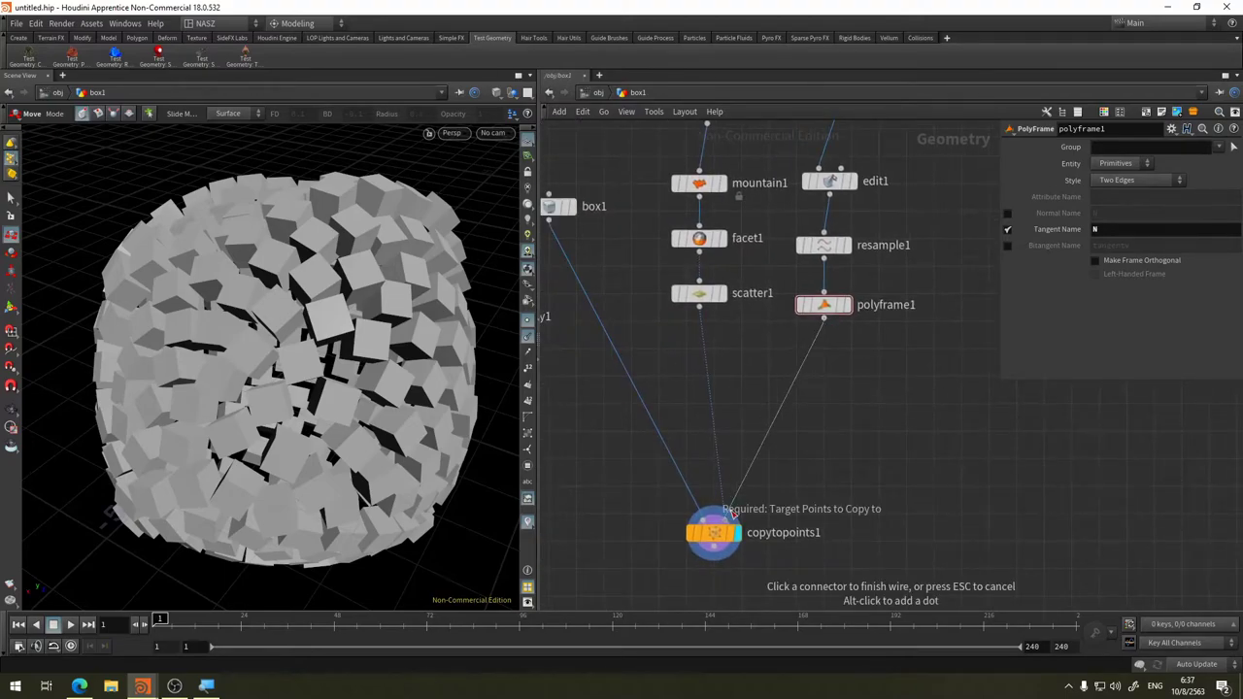
left_click(730, 509)
left_click(700, 309)
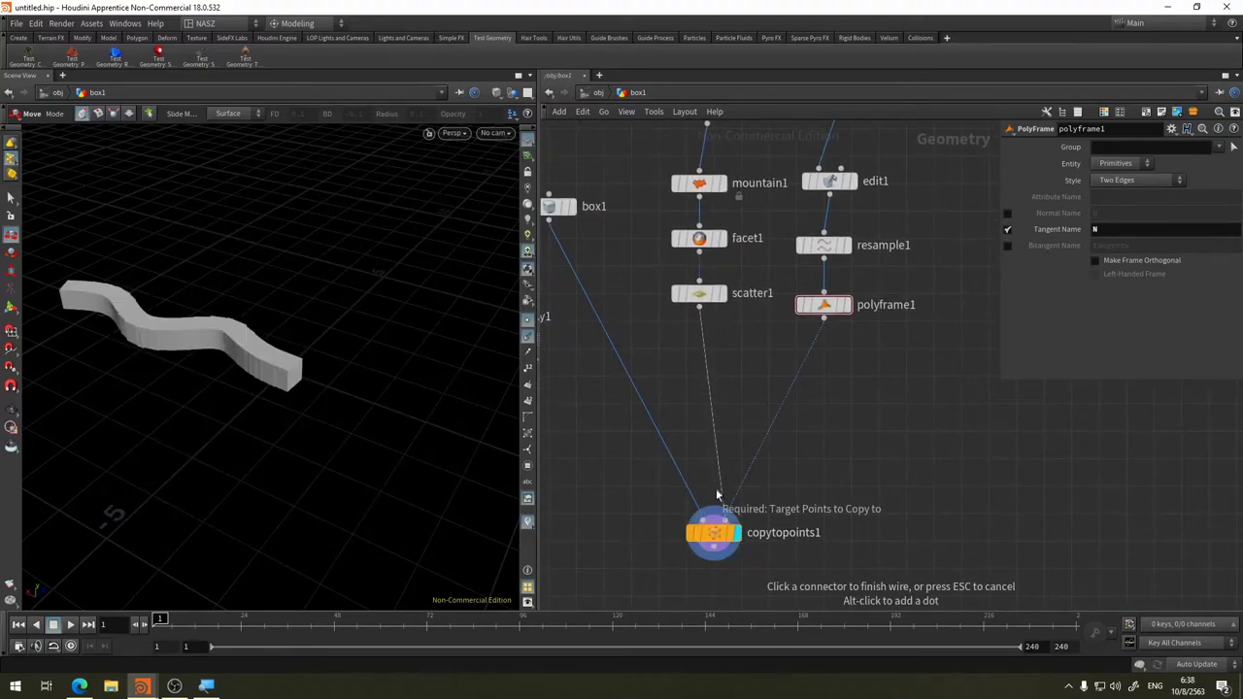
left_click(723, 511)
mouse_move(714, 533)
left_mouse_down()
mouse_move(595, 500)
mouse_move(589, 478)
left_mouse_up()
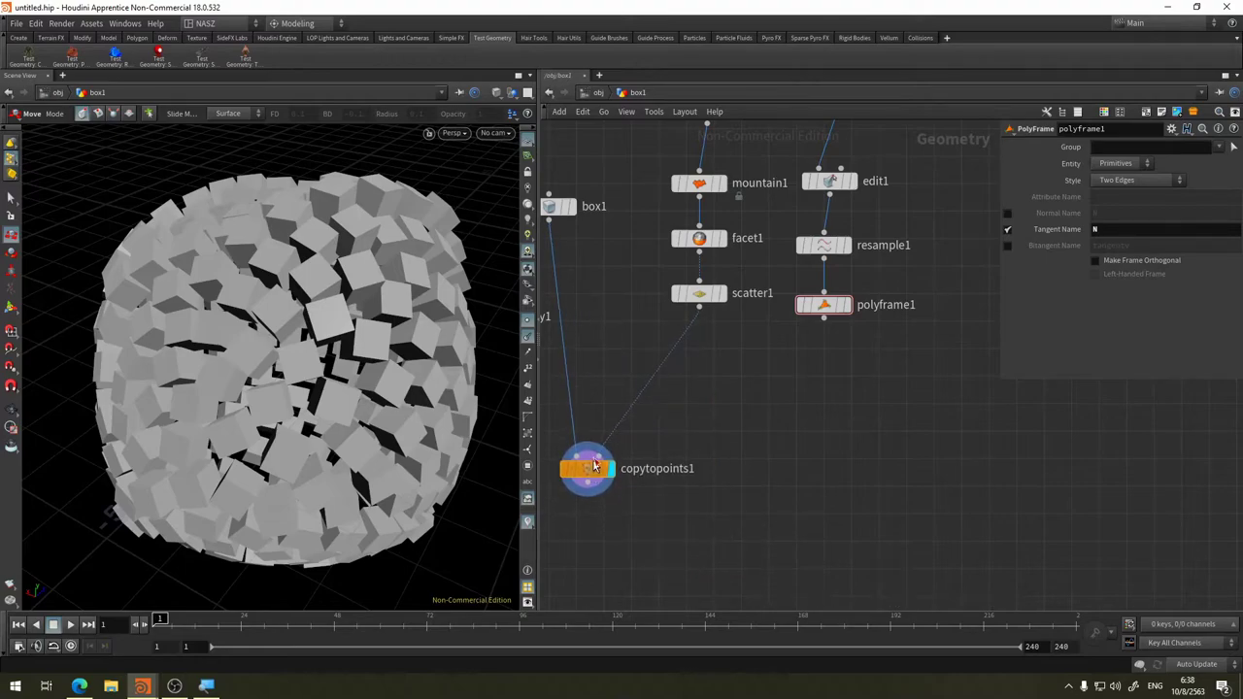
middle_click_drag(695, 410, 816, 442)
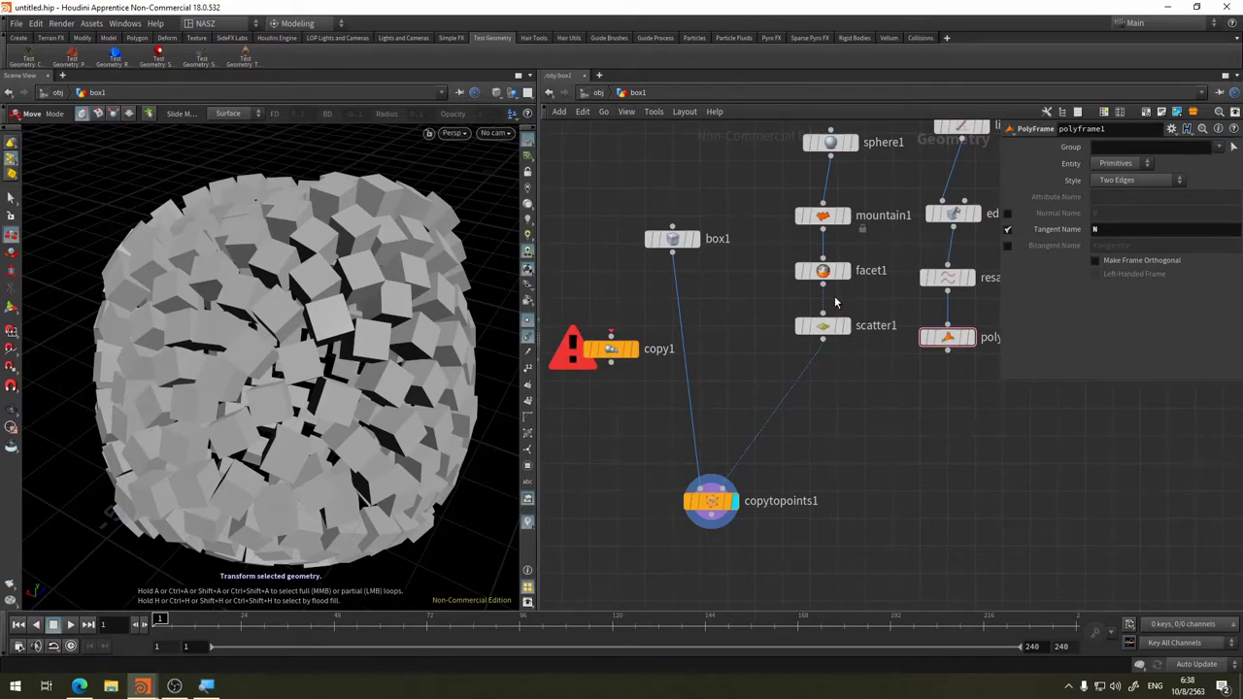
Stack mountain1, facet1 and scatter1 in a neat column beneath sphere1
left_click_drag(826, 222, 840, 197)
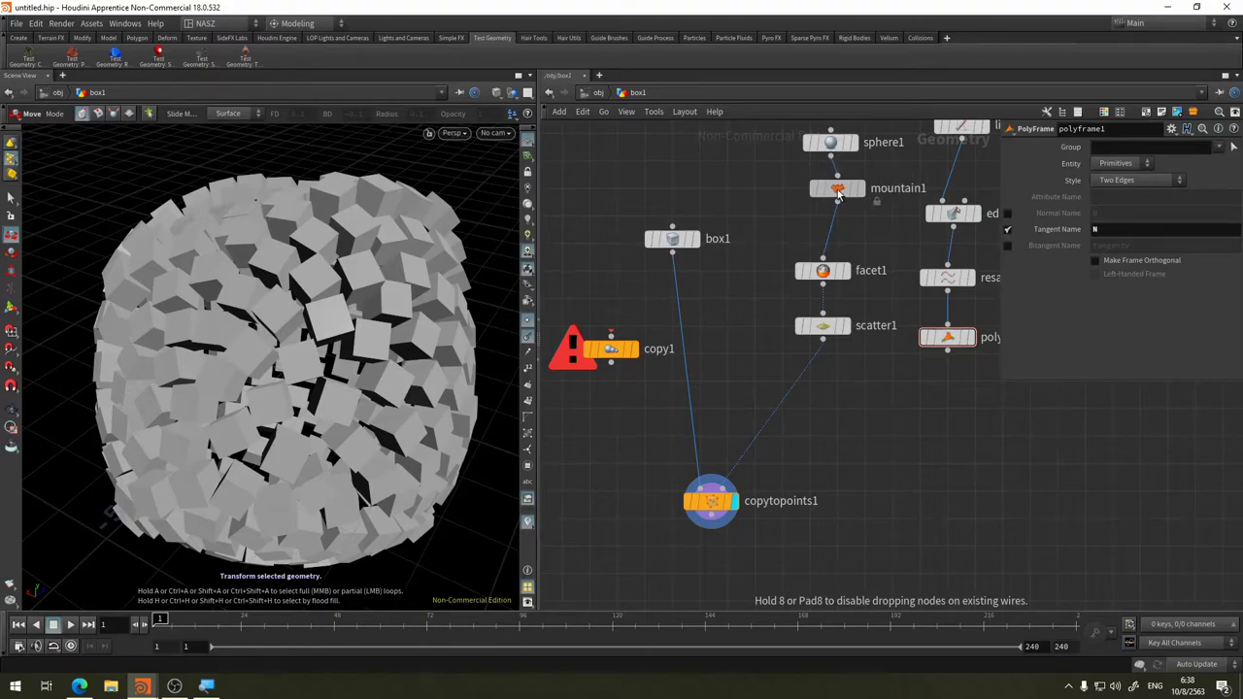
left_click_drag(825, 274, 840, 236)
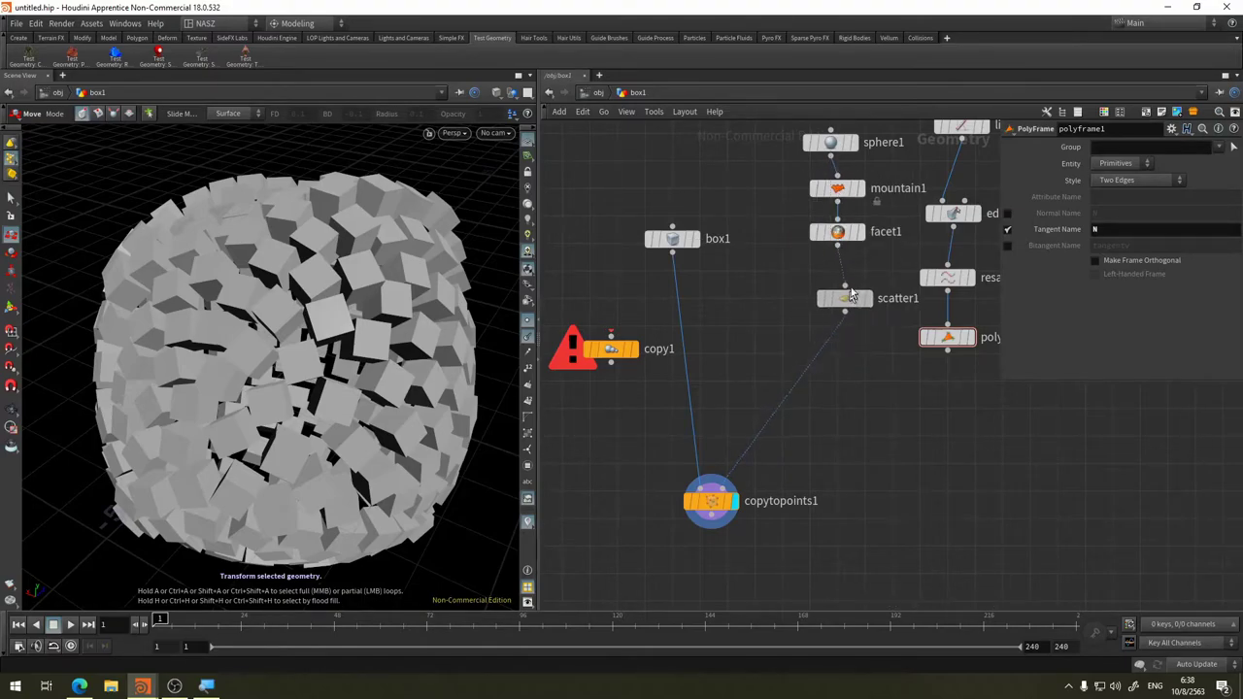
left_click_drag(825, 328, 840, 274)
key("Tab")
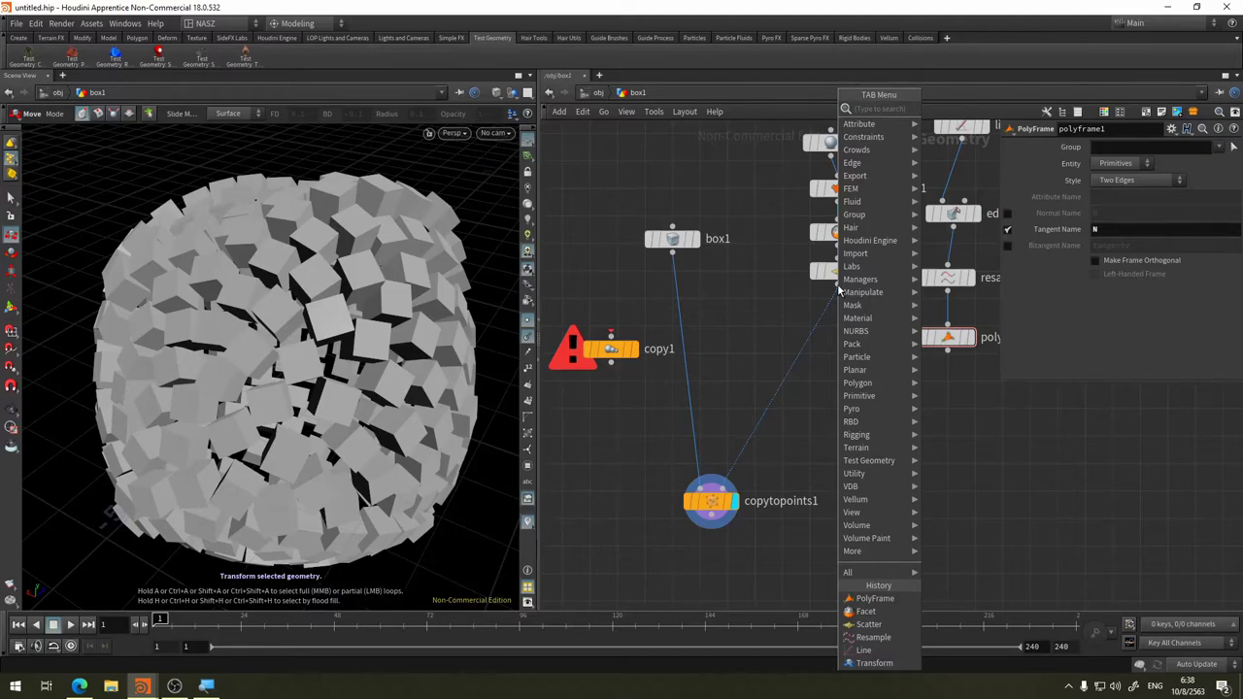
Drop an Attribute Randomize node on the scatter1 wire, keeping Cd, so the cubes show random colours
type("ra")
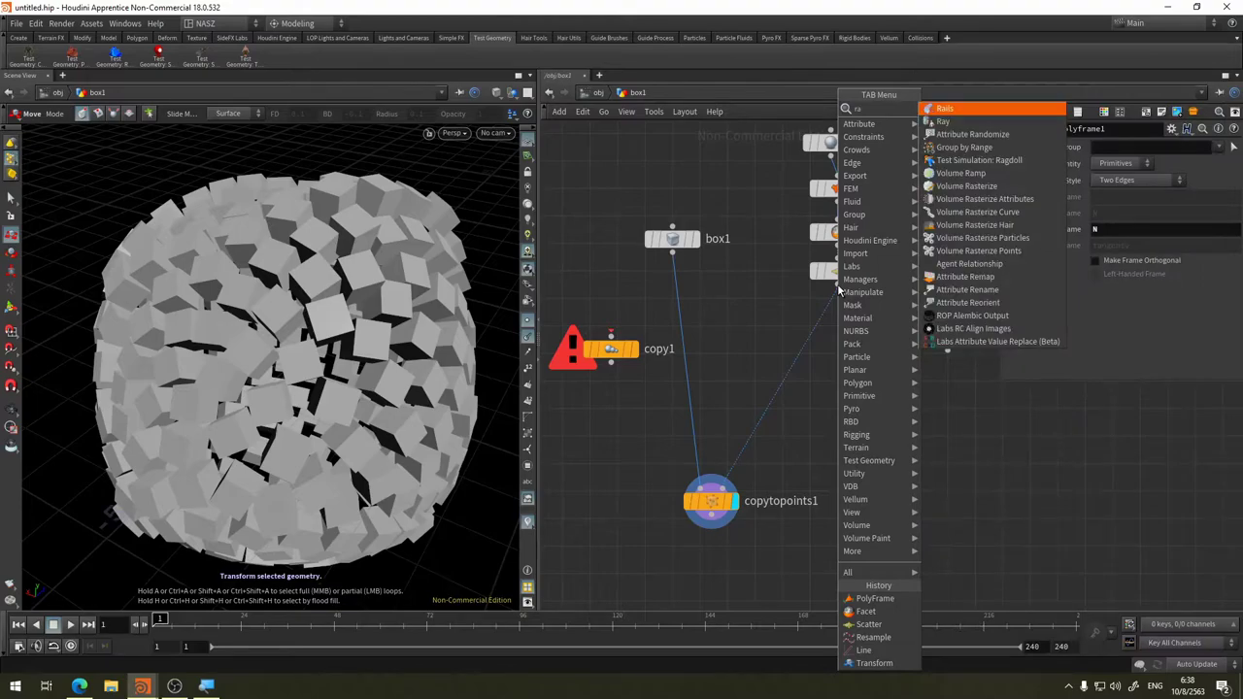
type("n")
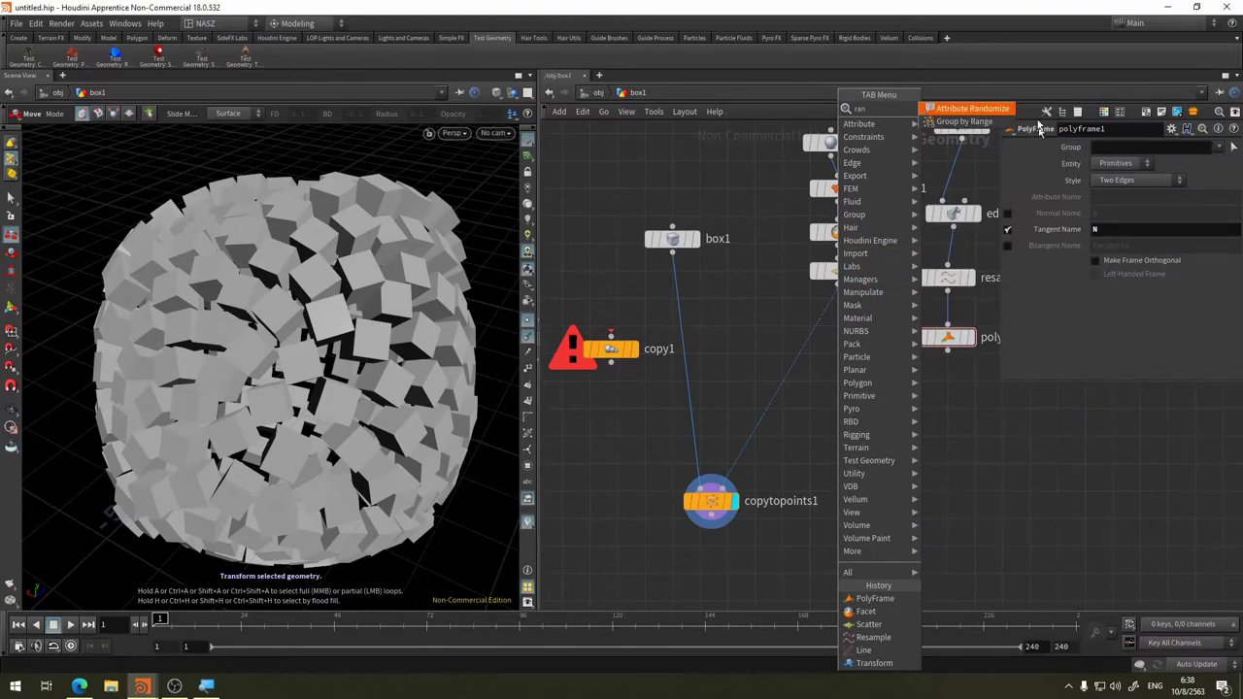
key("Return")
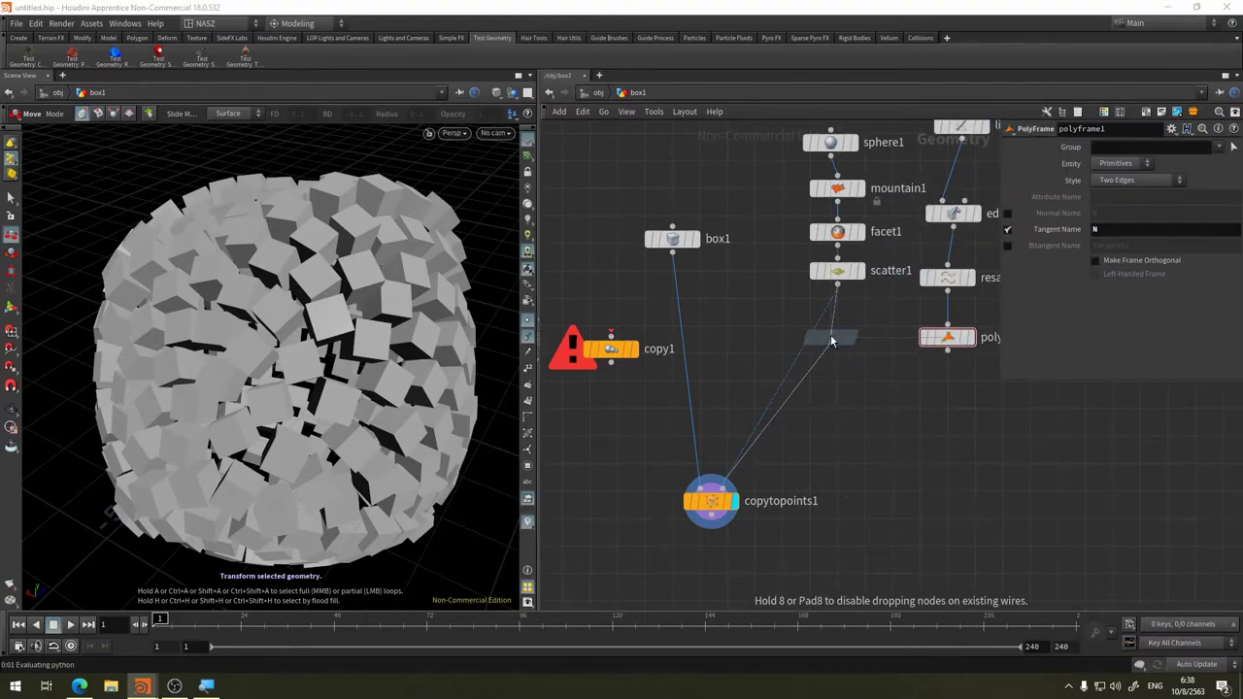
left_click(835, 341)
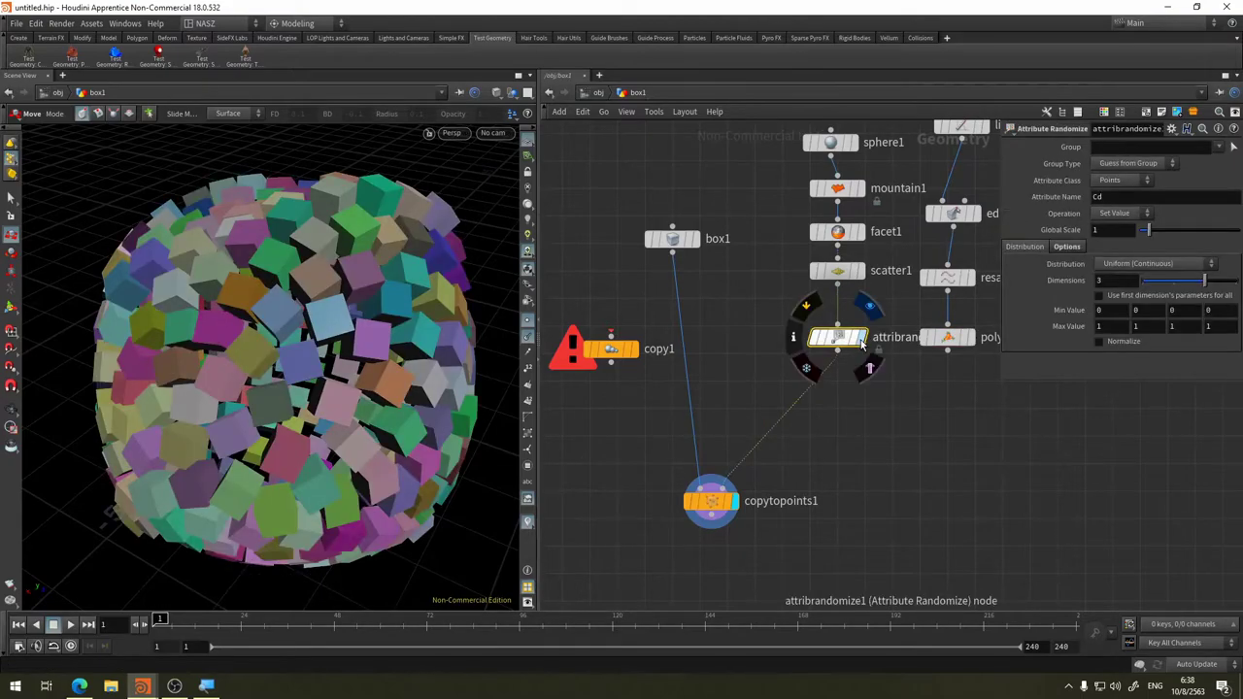
left_click(864, 345)
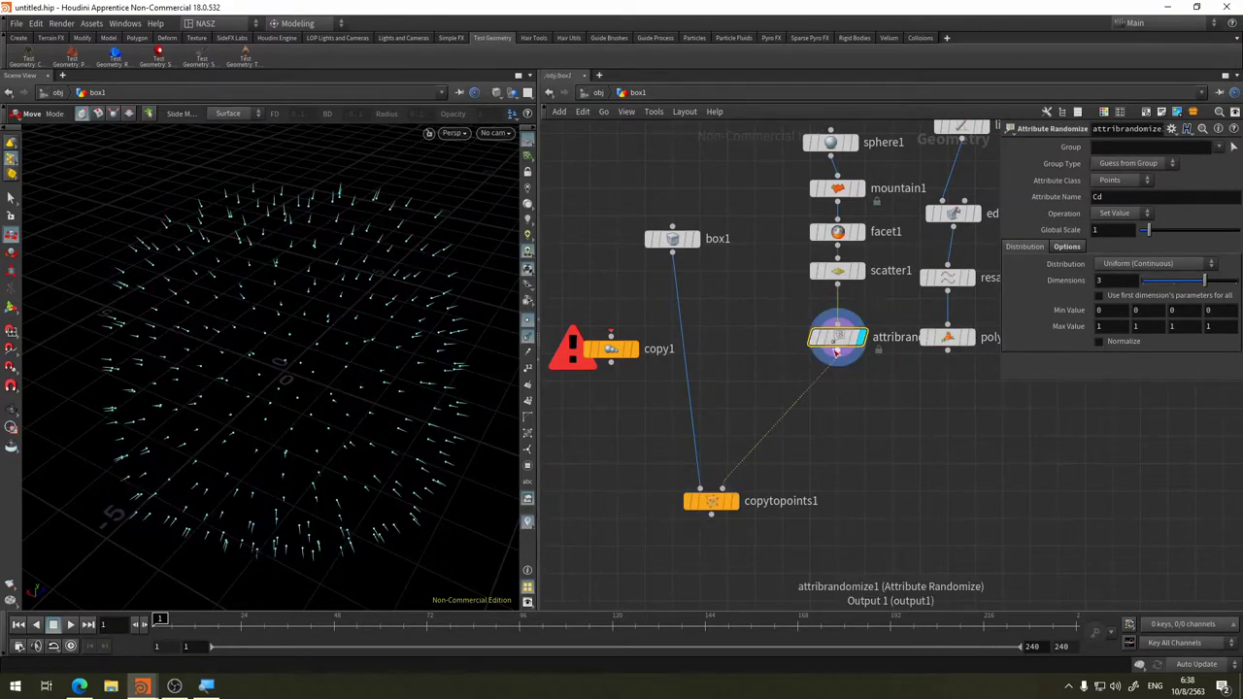
left_click(736, 474)
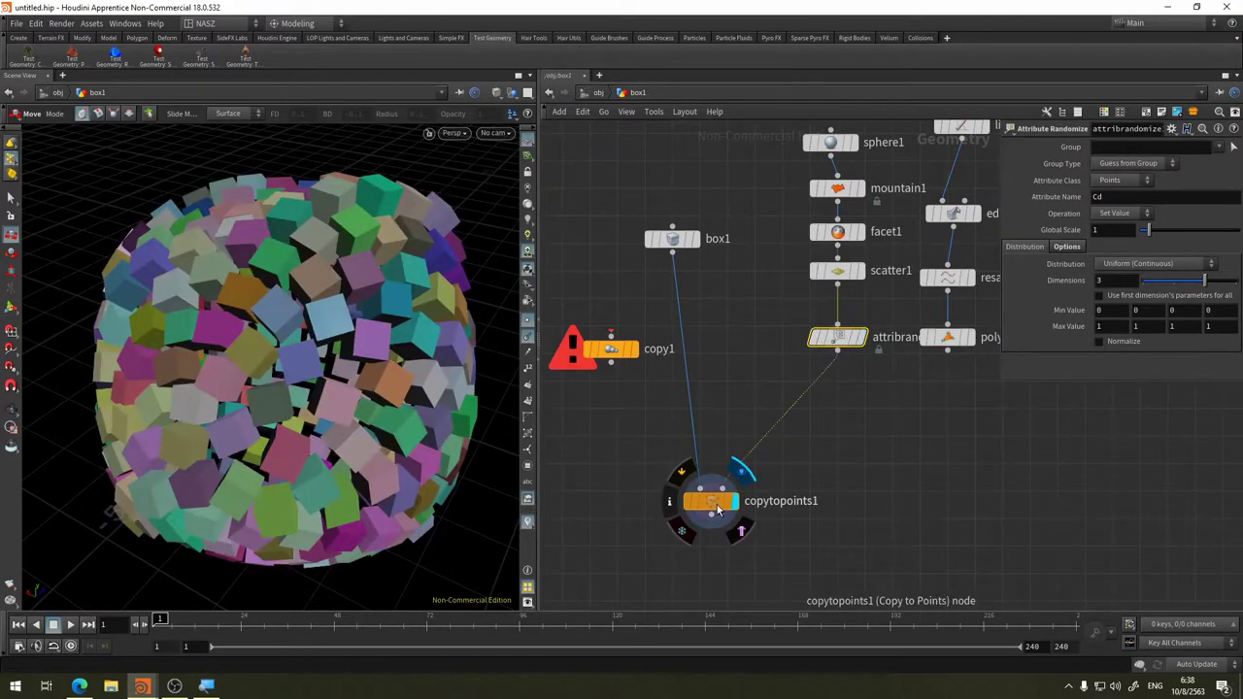
left_click(838, 337)
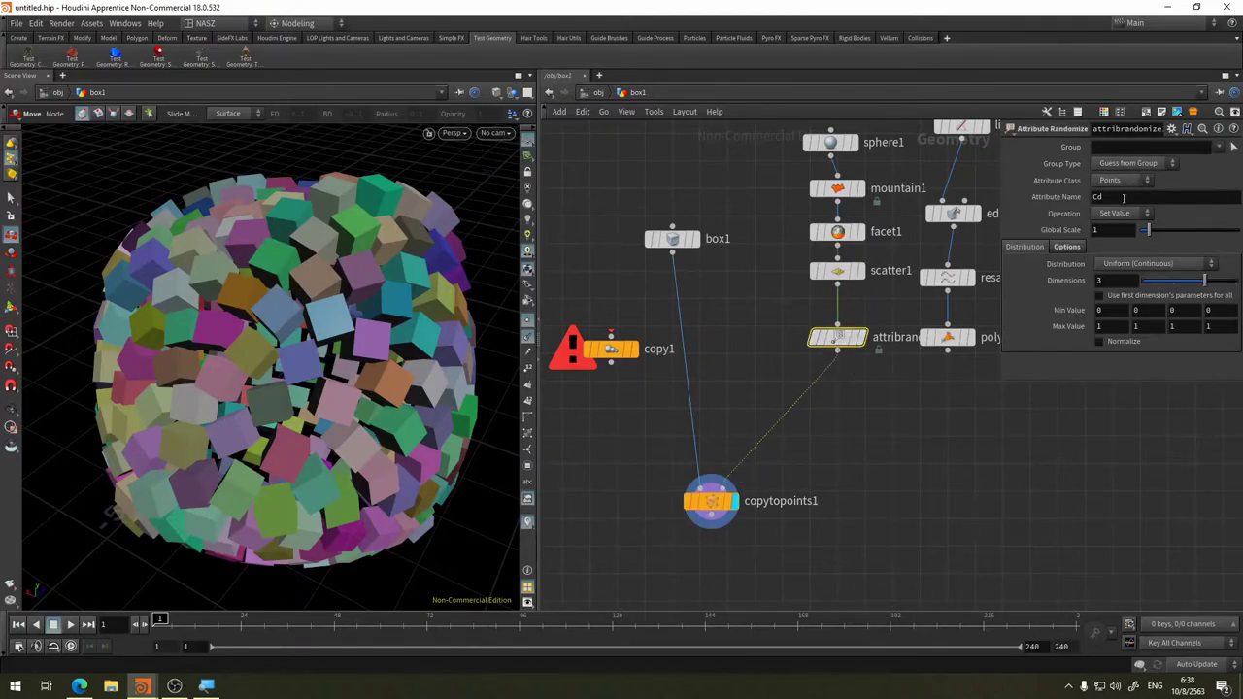
type("pscale")
Change attribrandomize1's attribute from Cd to pscale, range 0 to 1, and inspect the scaled cubes
key("Return")
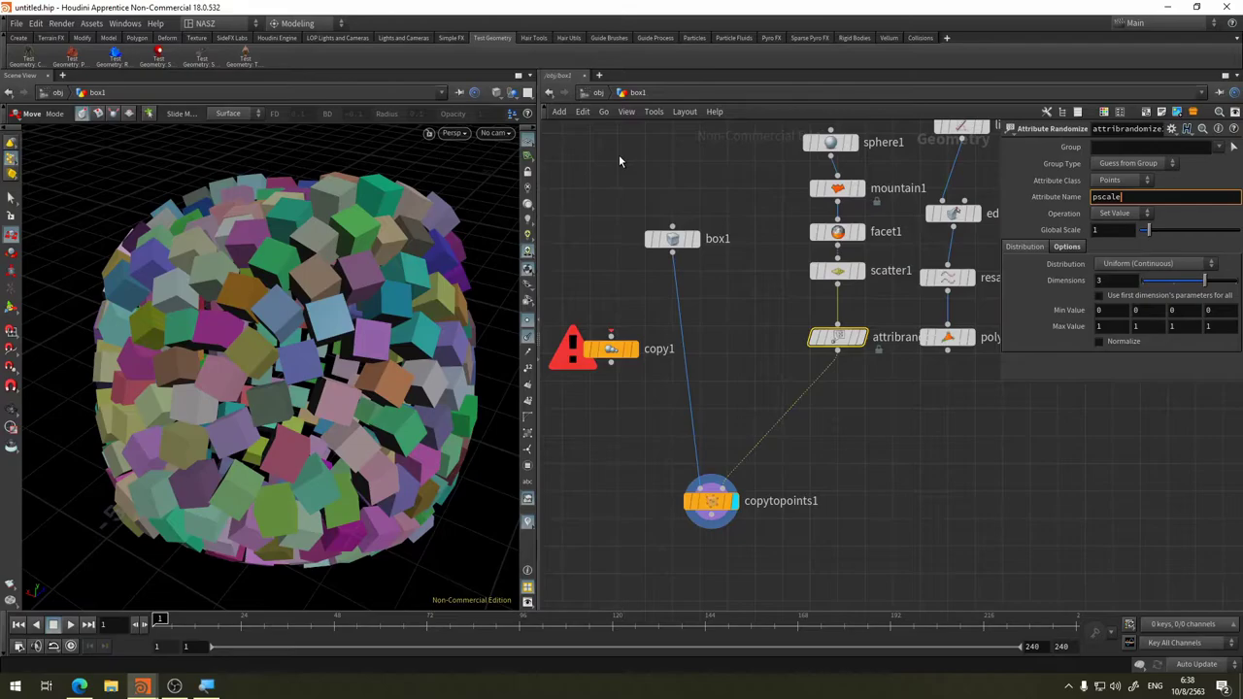
key("Return")
key("Escape")
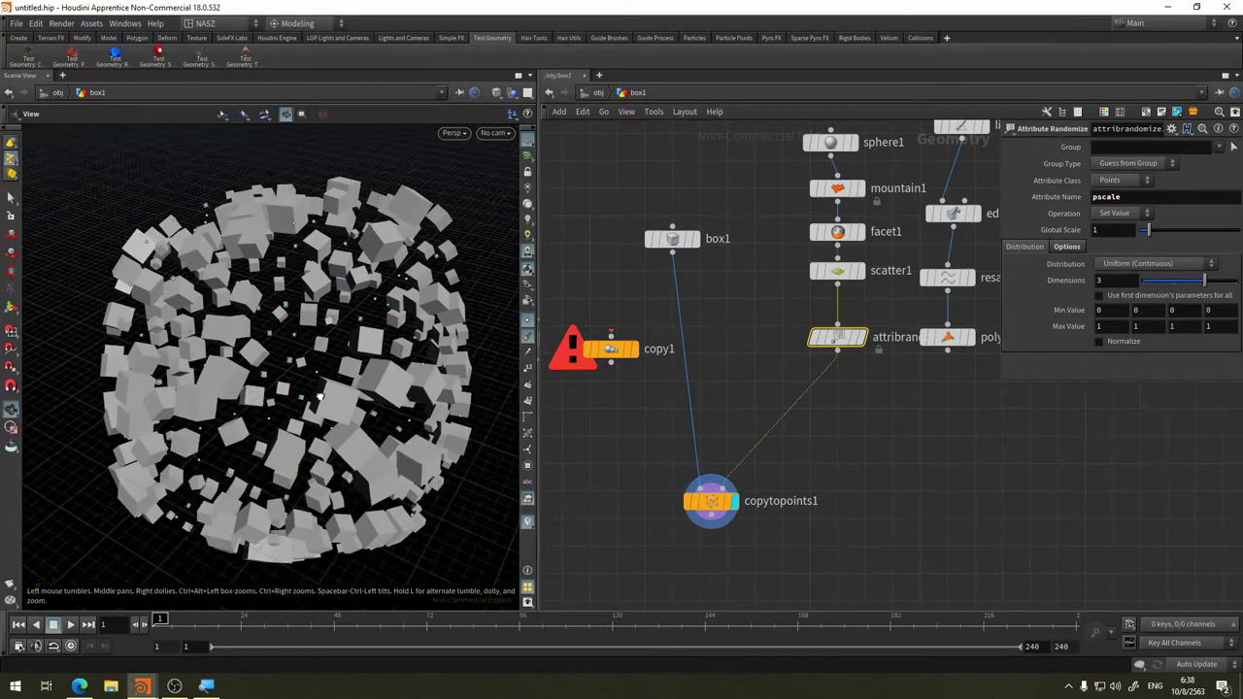
left_click_drag(292, 369, 328, 379)
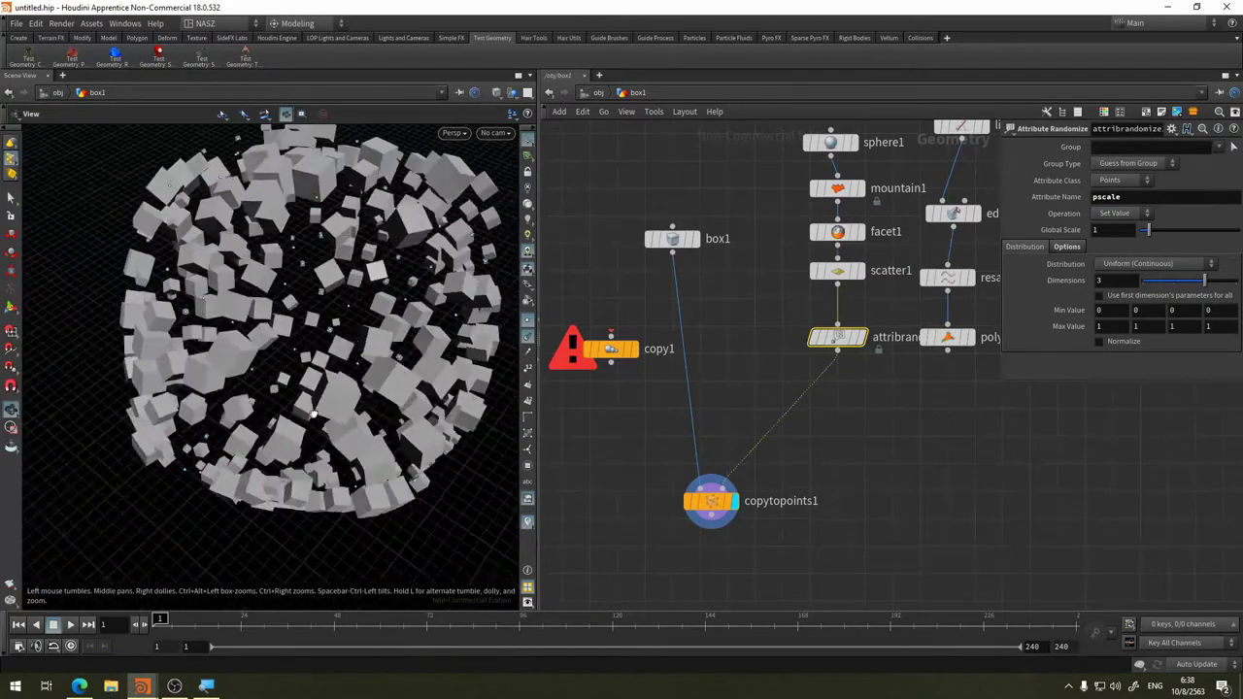
key("t")
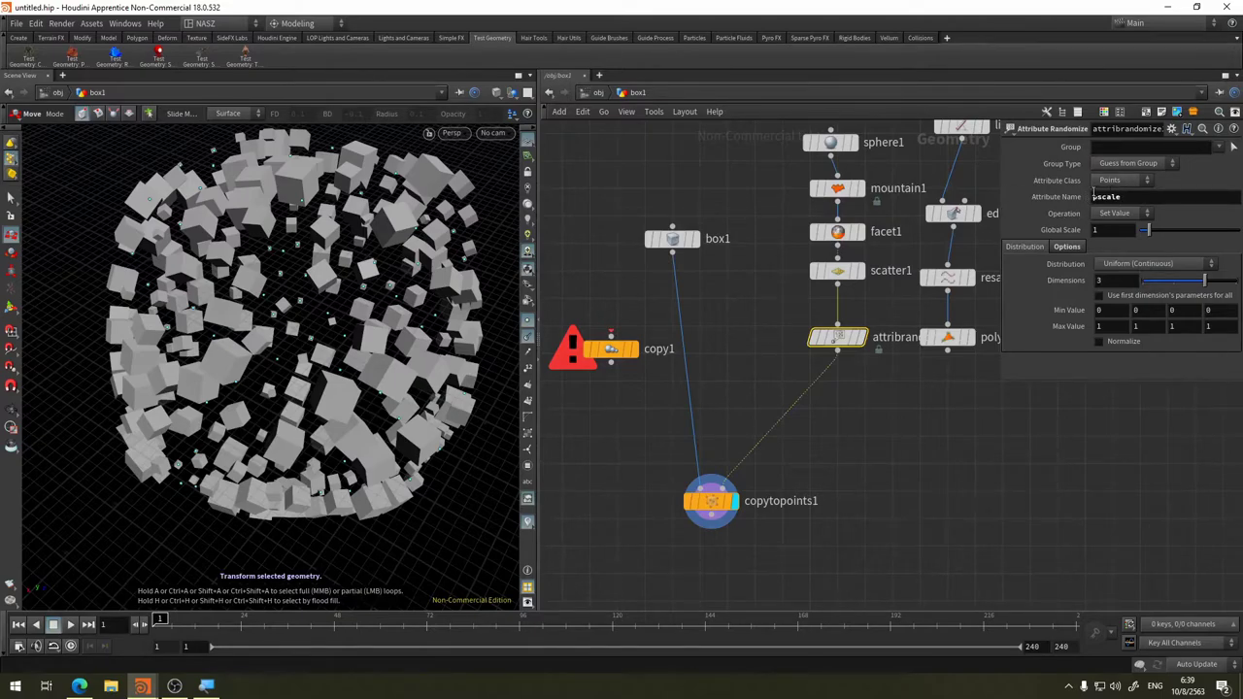
mouse_move(838, 338)
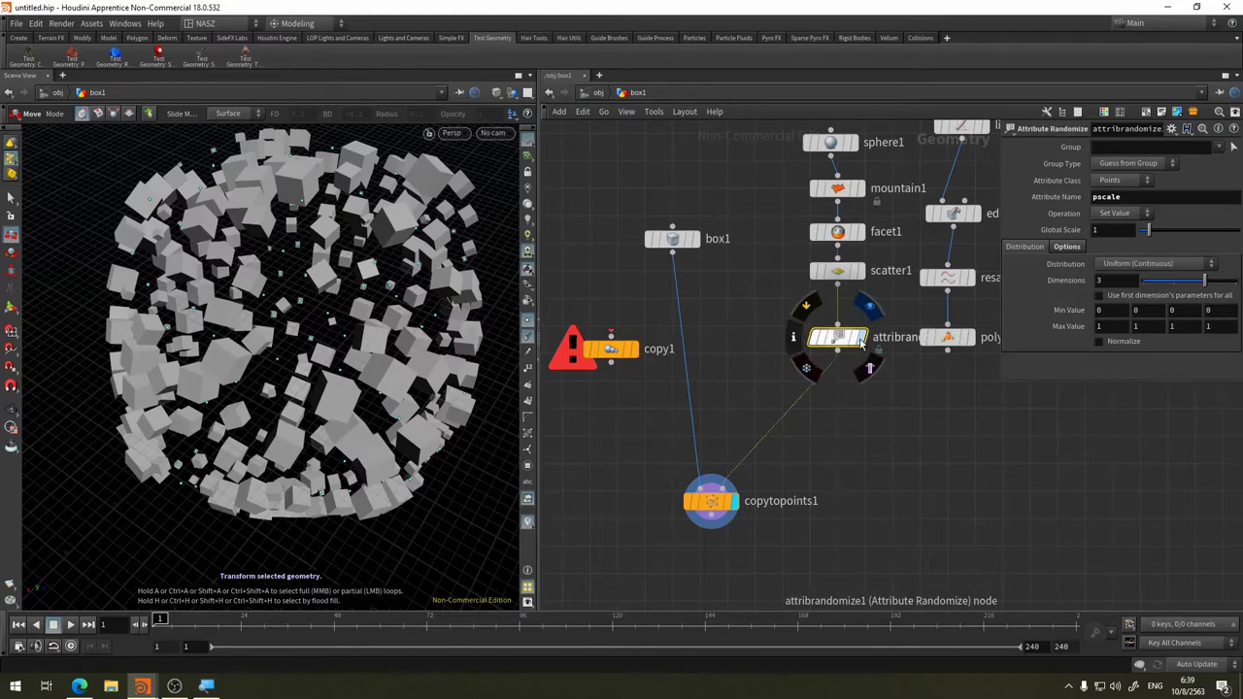
Display the randomized scattered points alone with point normals hidden
left_click(861, 342)
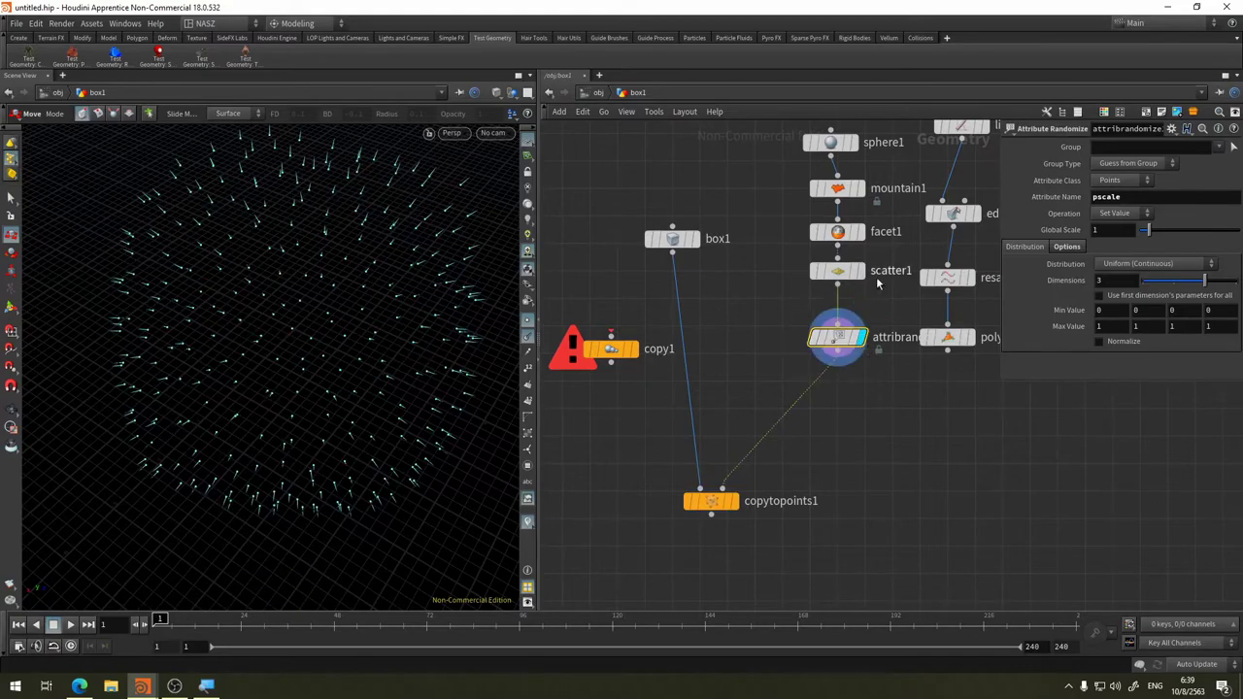
left_click(528, 335)
key("Escape")
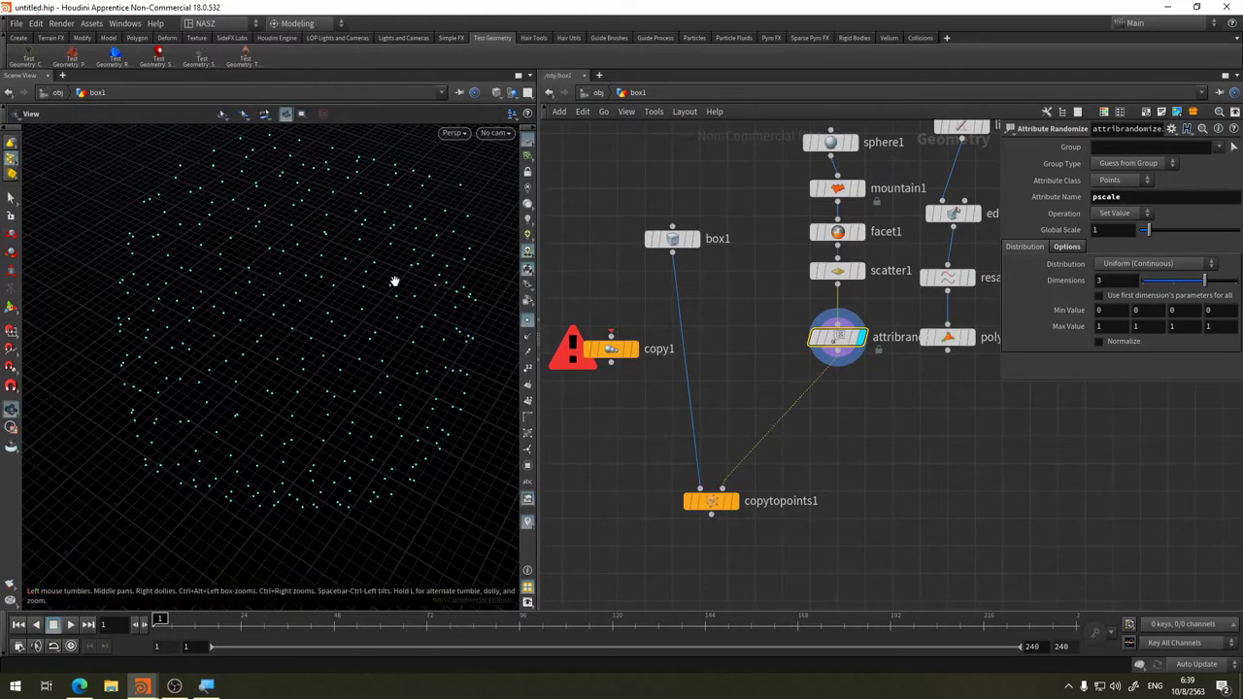
mouse_move(394, 282)
left_mouse_down()
mouse_move(398, 253)
mouse_move(432, 277)
mouse_move(408, 284)
left_mouse_up()
key("t")
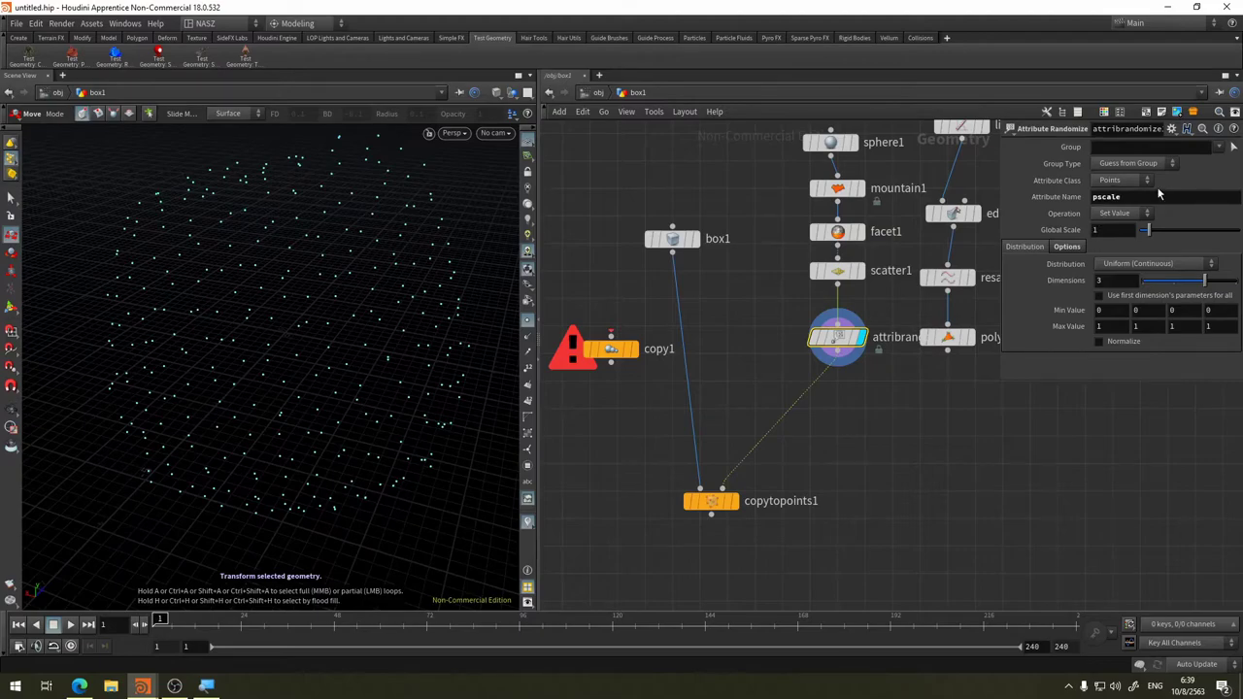
Review copytopoints1's randomly scaled boxes, then detach attribrandomize1 from scatter1
left_click(734, 501)
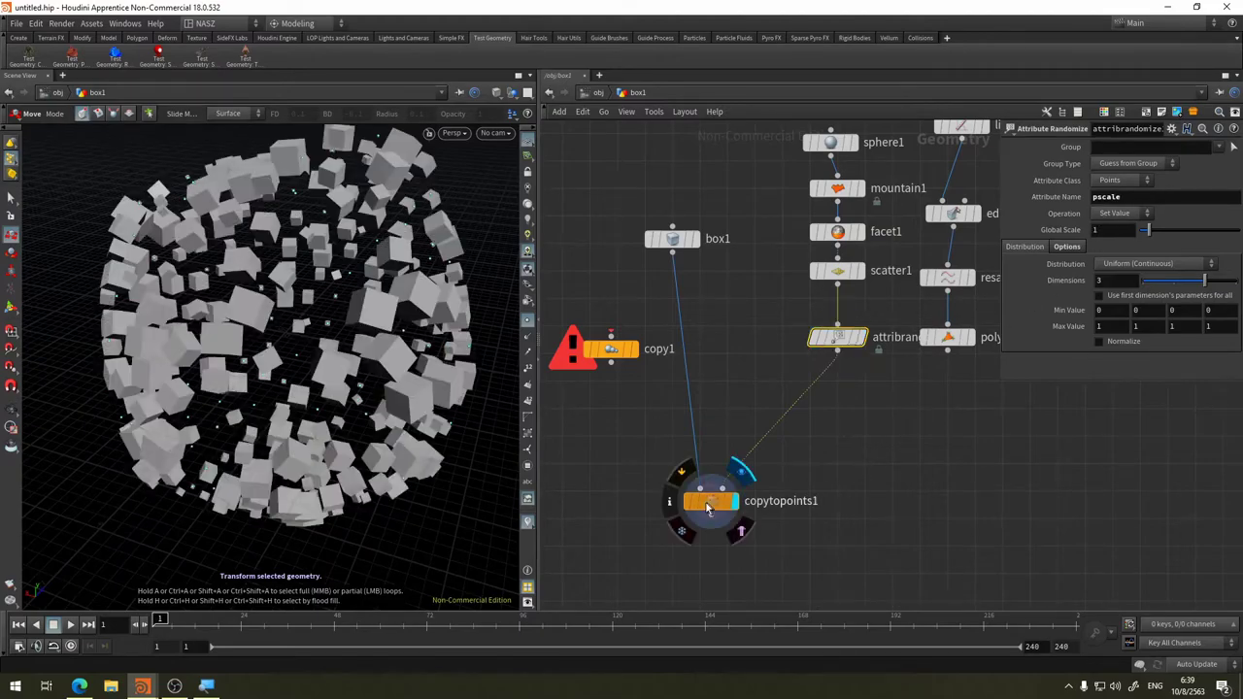
left_click(711, 506)
key("Escape")
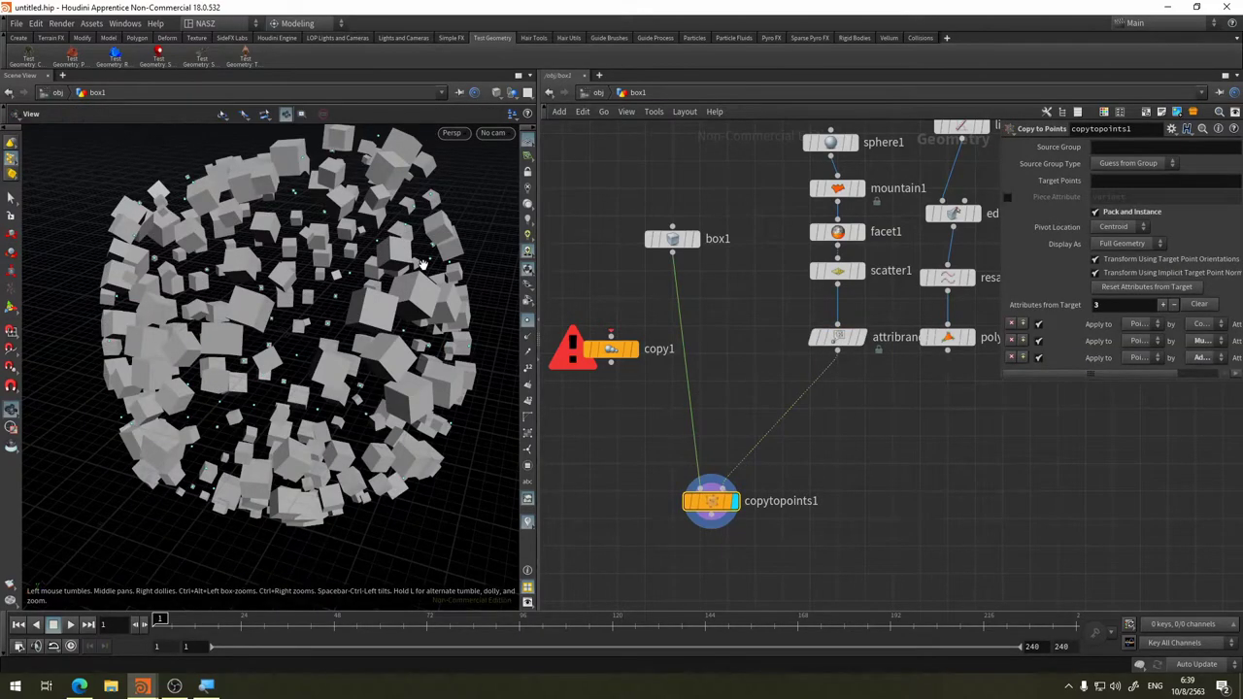
left_click_drag(405, 293, 359, 326)
key("t")
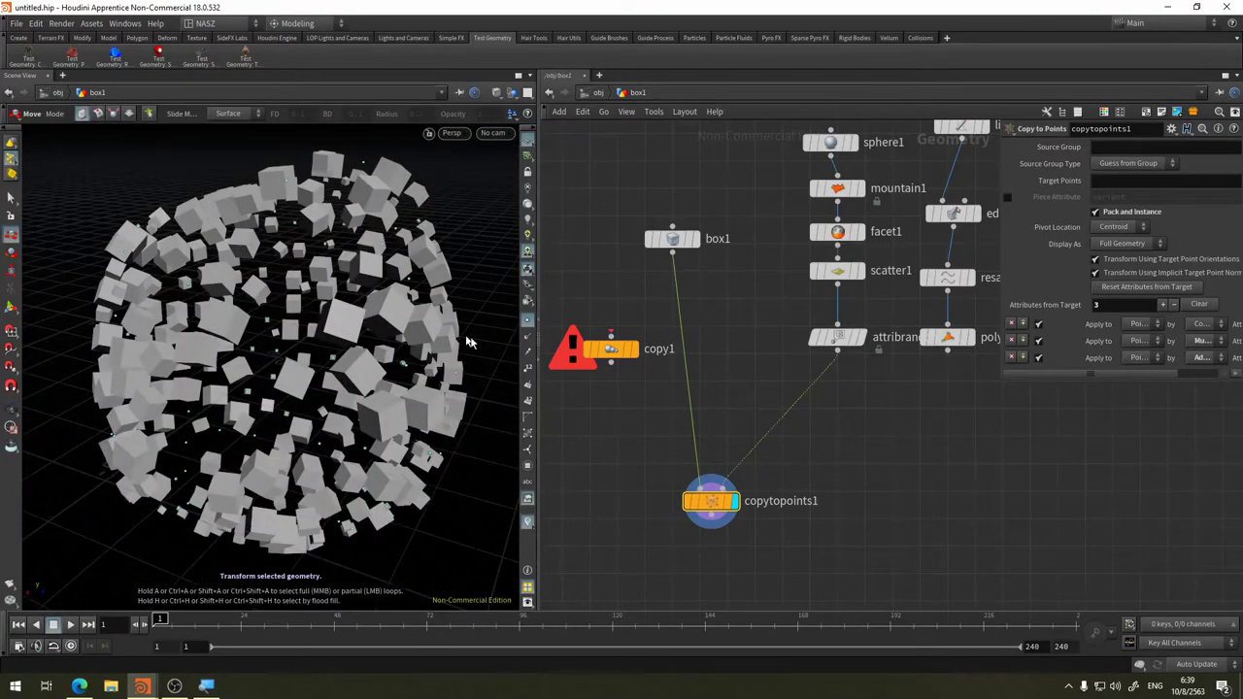
left_click(858, 344)
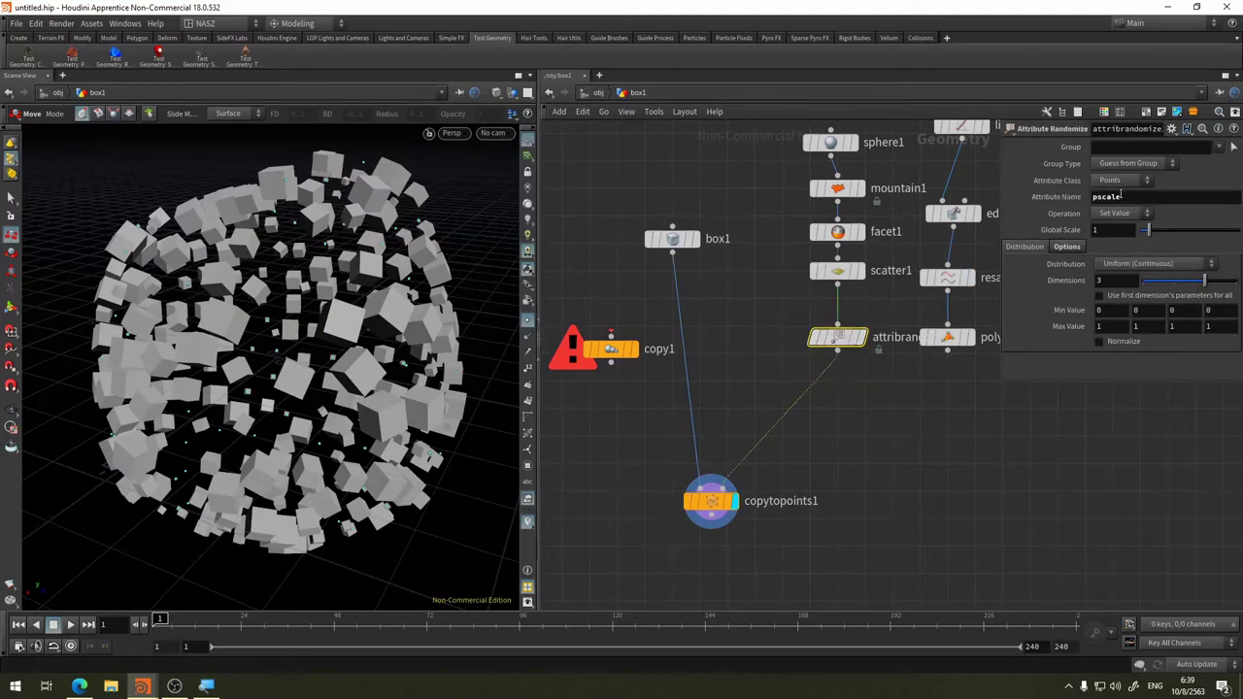
left_click_drag(852, 282, 826, 297)
Feed polyframe1's curve points into attribrandomize1 and view the randomized boxes along the curve
left_click(948, 352)
left_click(855, 325)
key("Escape")
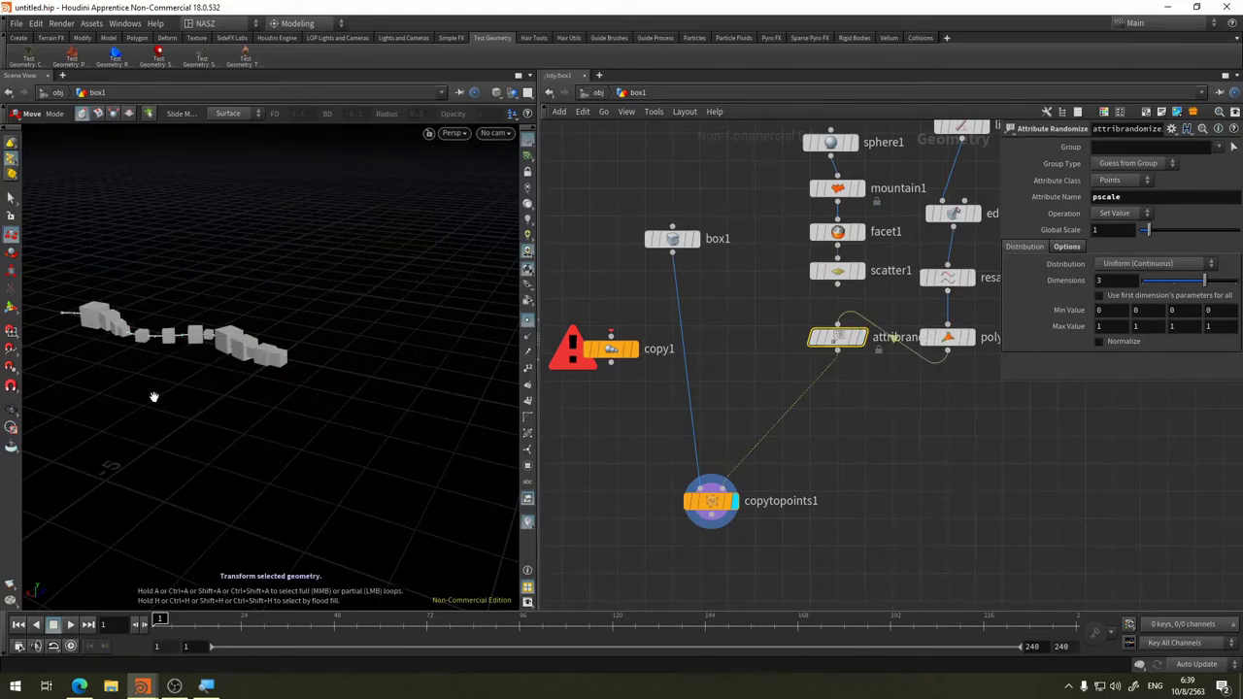
mouse_move(153, 397)
left_mouse_down()
mouse_move(210, 386)
mouse_move(346, 236)
left_mouse_up()
key("t")
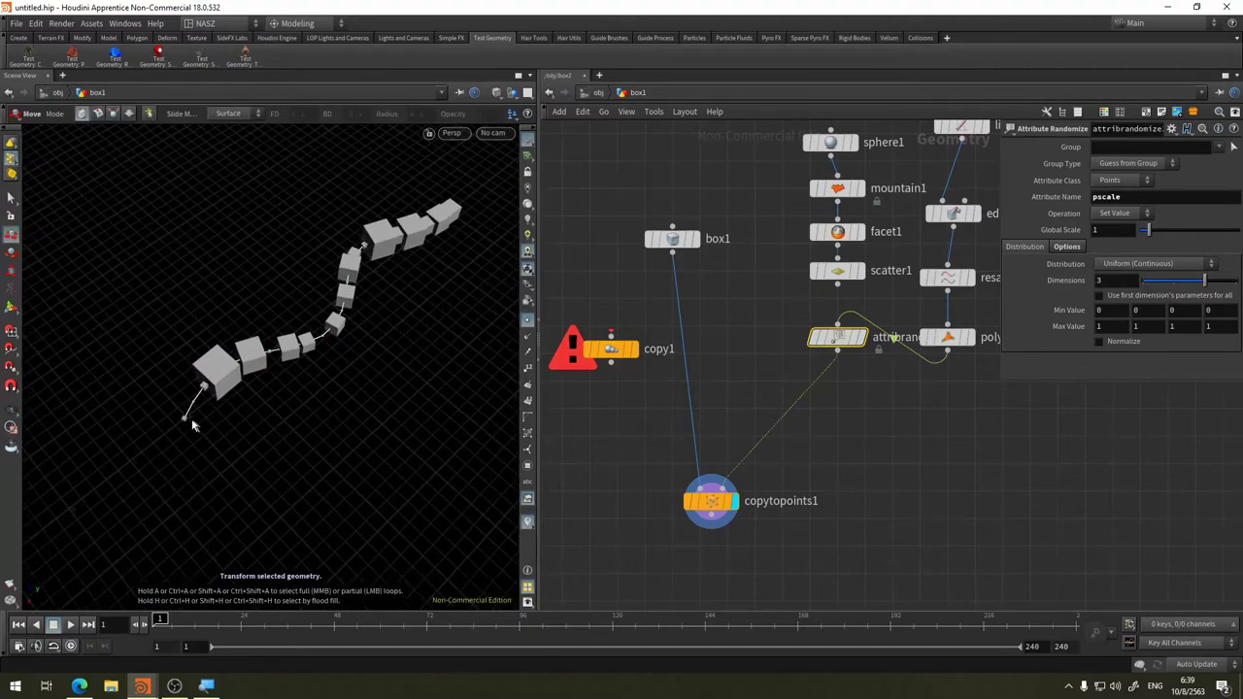
key("Escape")
mouse_move(335, 350)
left_mouse_down()
mouse_move(342, 403)
mouse_move(311, 343)
left_mouse_up()
key("t")
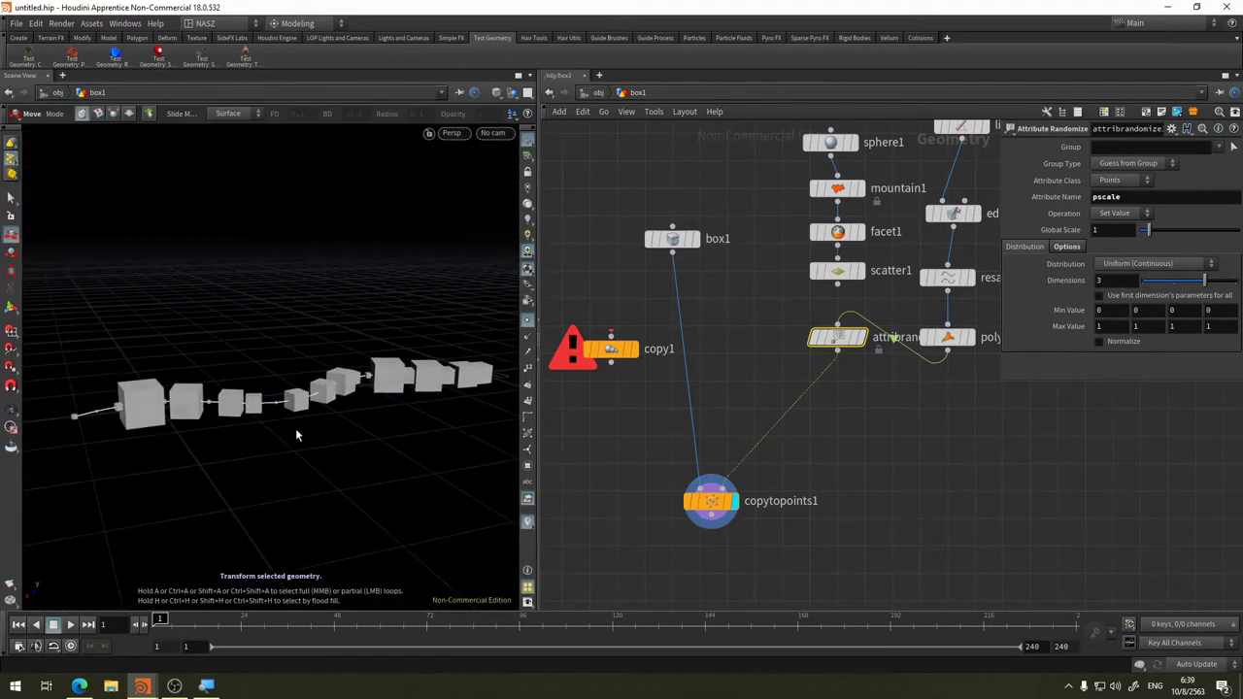
Move attribrandomize1 lower, reconnect it to scatter1, and display copytopoints1's randomly sized cubes
left_click_drag(841, 337, 828, 408)
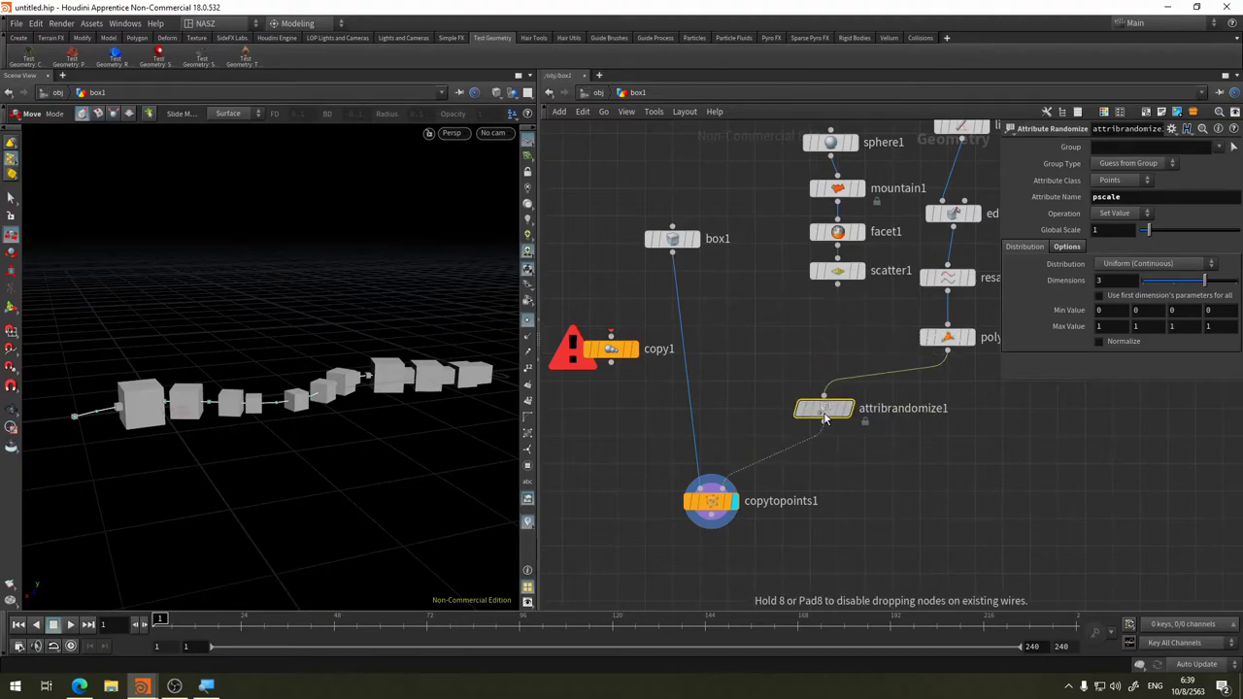
left_click_drag(837, 282, 823, 396)
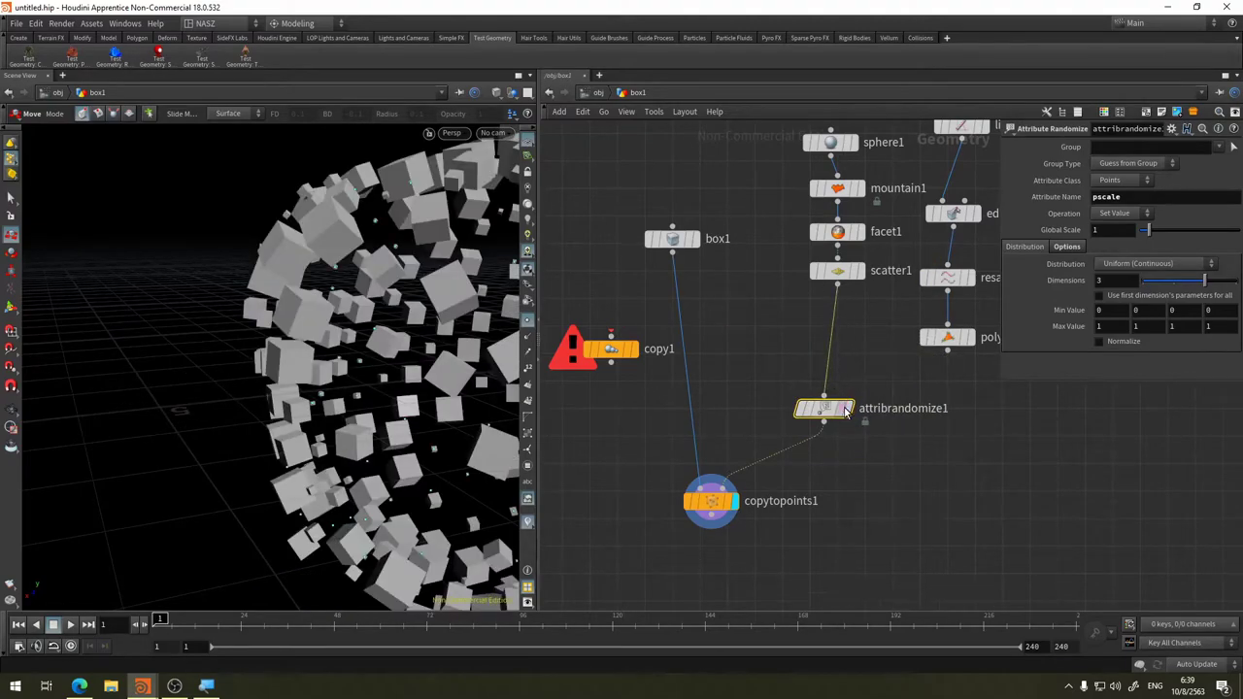
key("r")
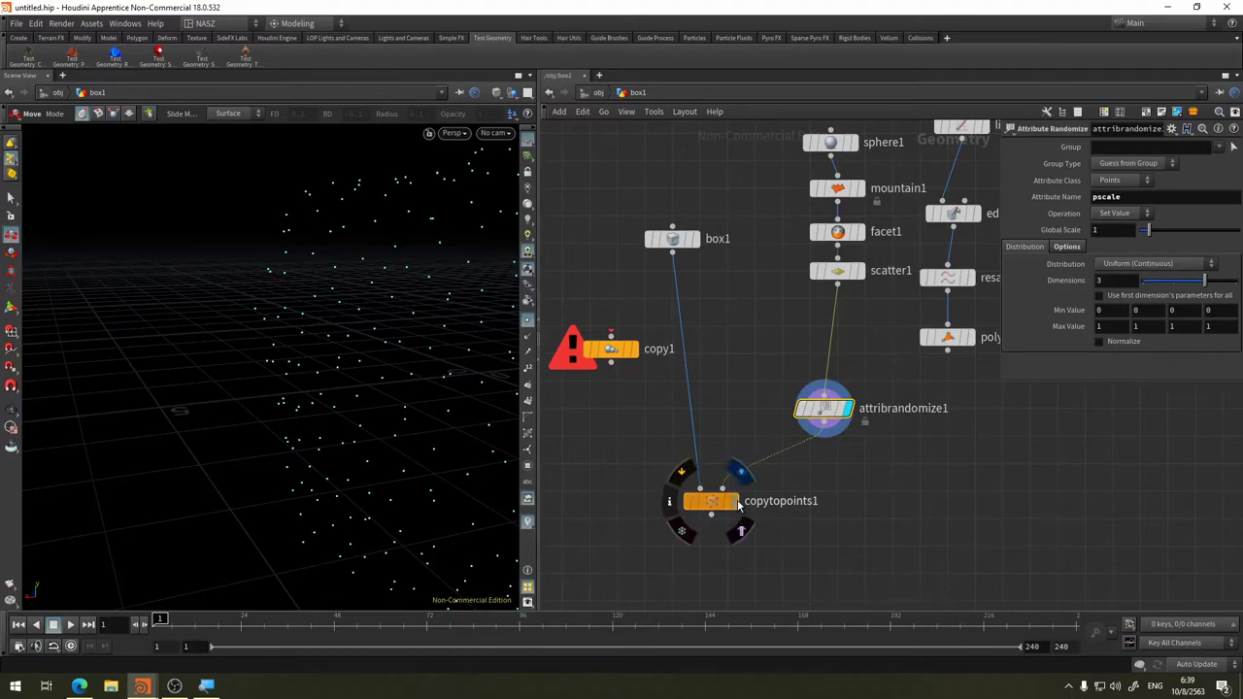
left_click(735, 468)
mouse_move(379, 352)
left_mouse_down()
mouse_move(347, 428)
mouse_move(321, 437)
left_mouse_up()
key("t")
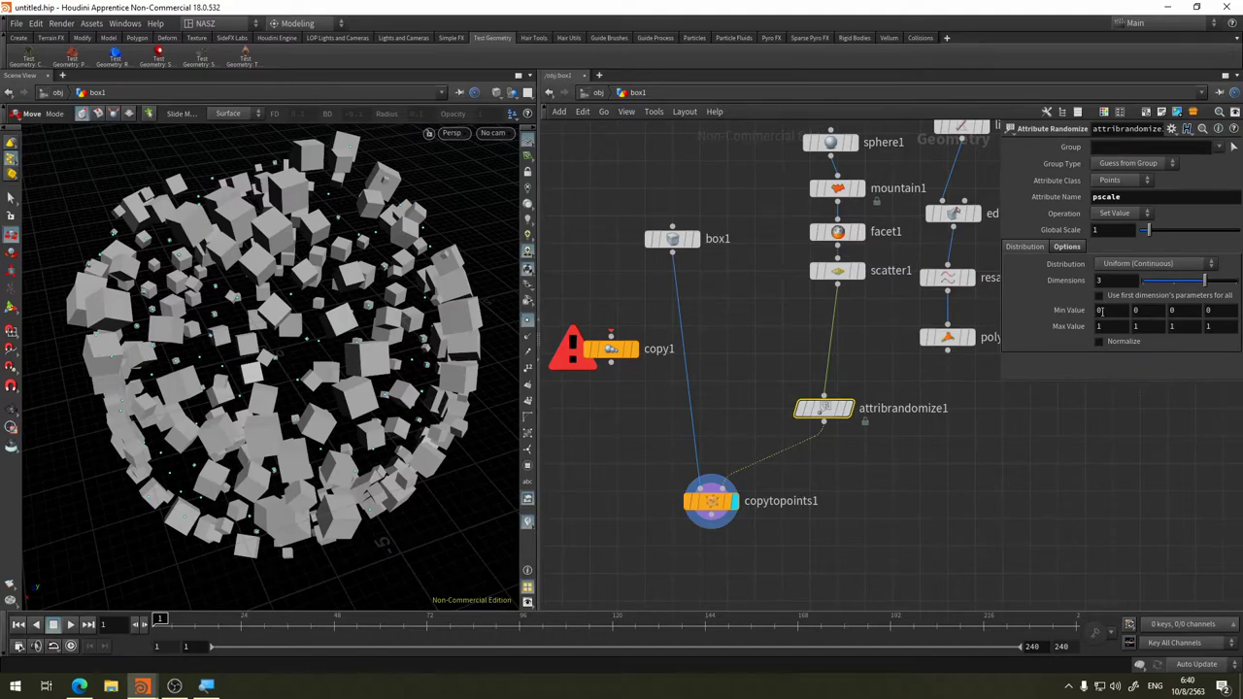
mouse_move(1100, 311)
middle_mouse_down()
mouse_move(1176, 316)
mouse_move(1117, 321)
middle_mouse_up()
key("t")
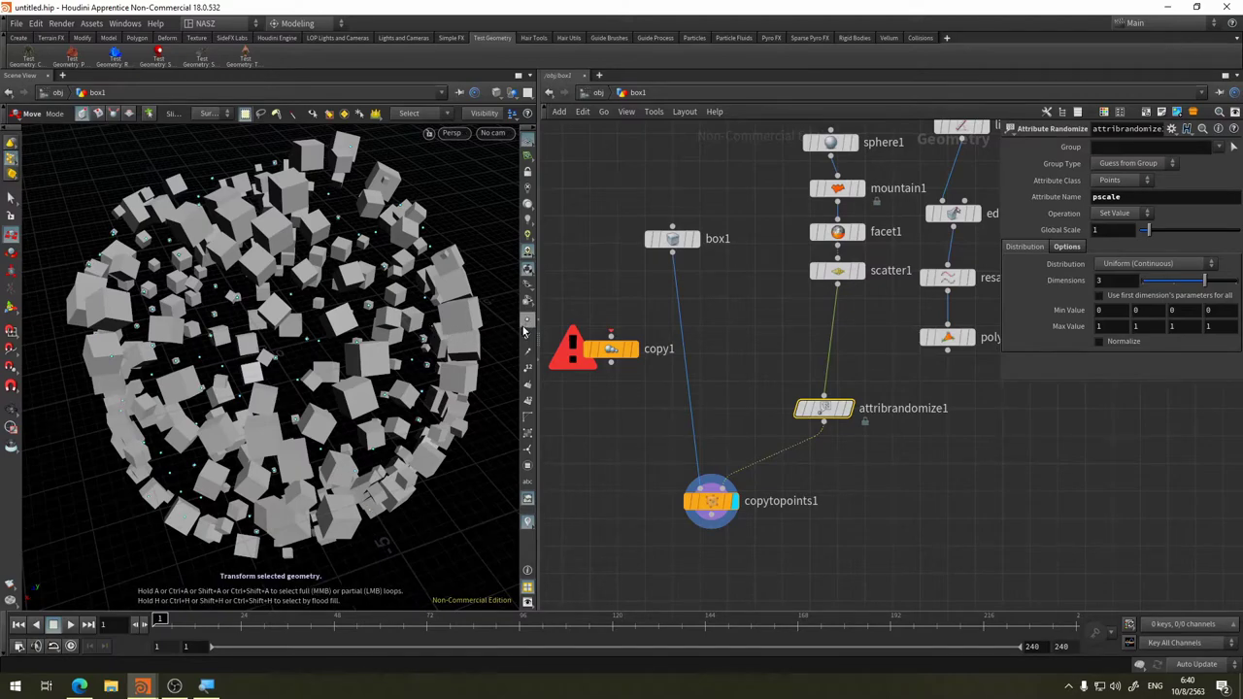
left_click(712, 503)
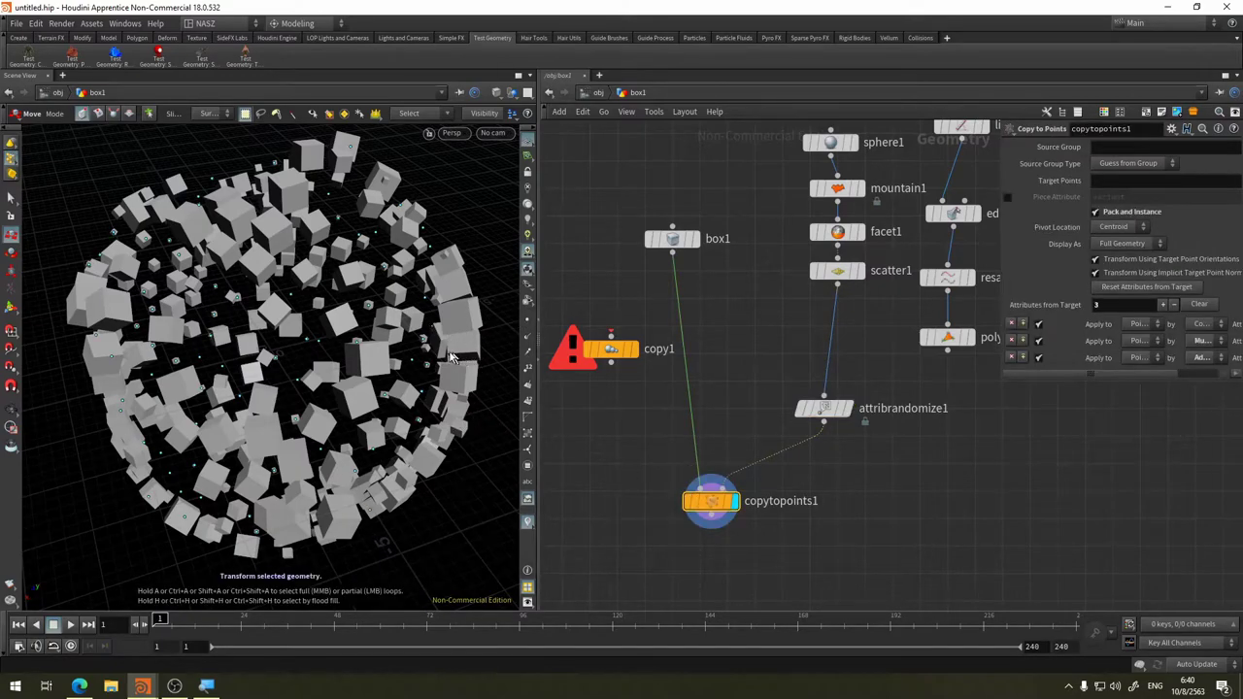
left_click(828, 417)
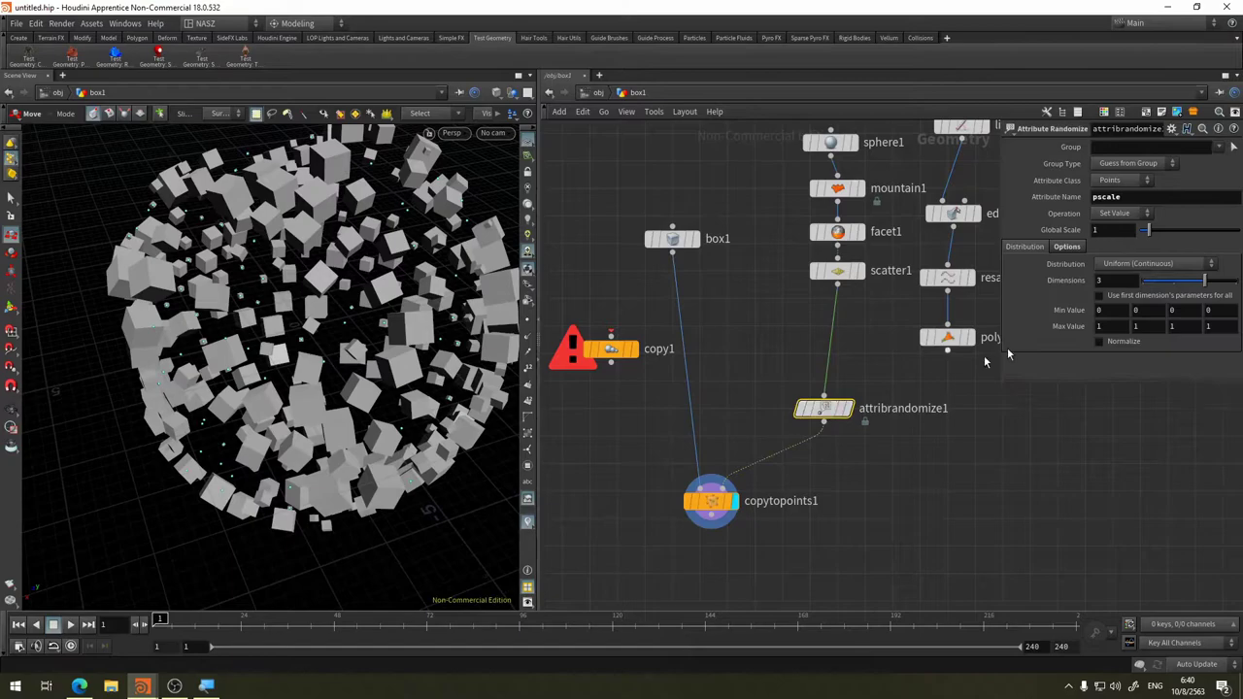
double_click(1116, 312)
type(".5")
key("Return")
key("Escape")
mouse_move(369, 282)
left_mouse_down()
mouse_move(258, 374)
mouse_move(224, 369)
left_mouse_up()
key("t")
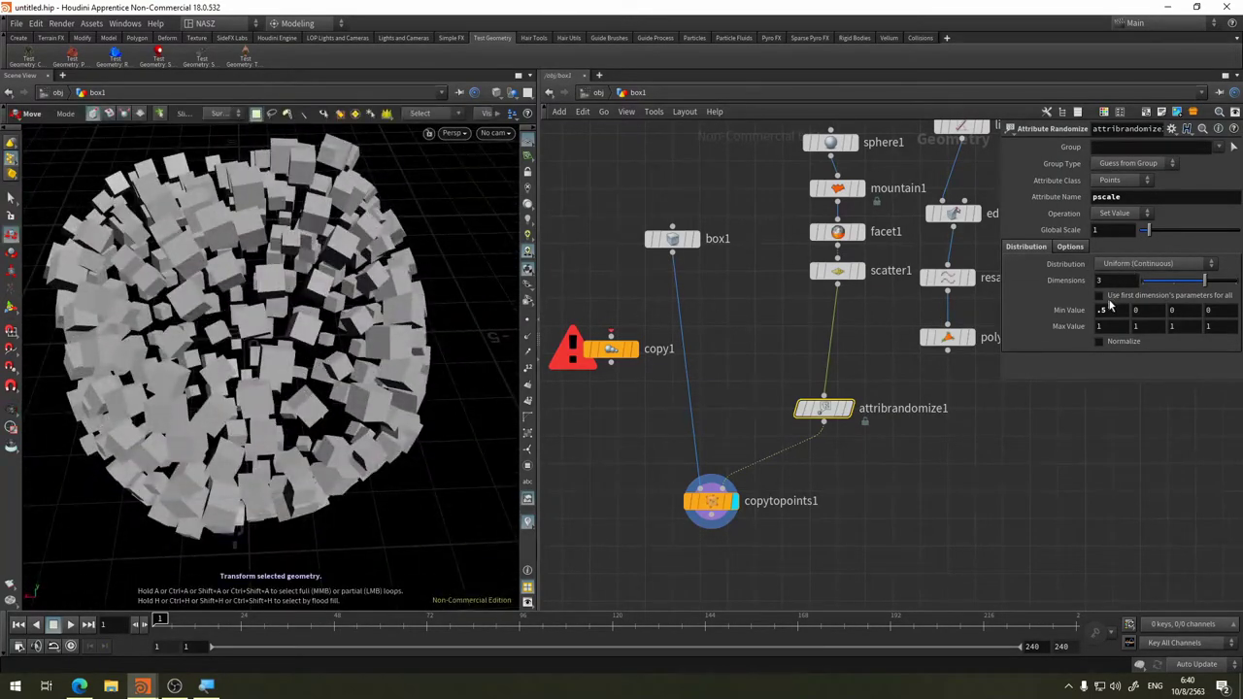
left_click(1115, 312)
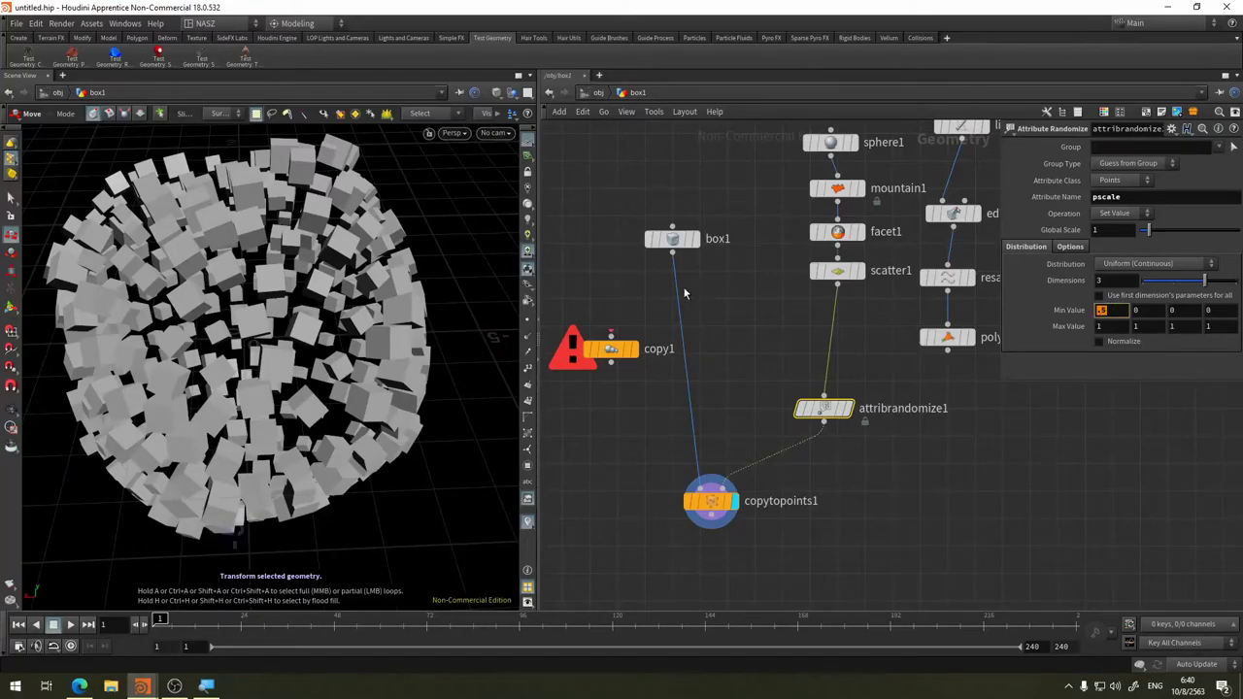
left_click(1121, 328)
type("5")
key("Return")
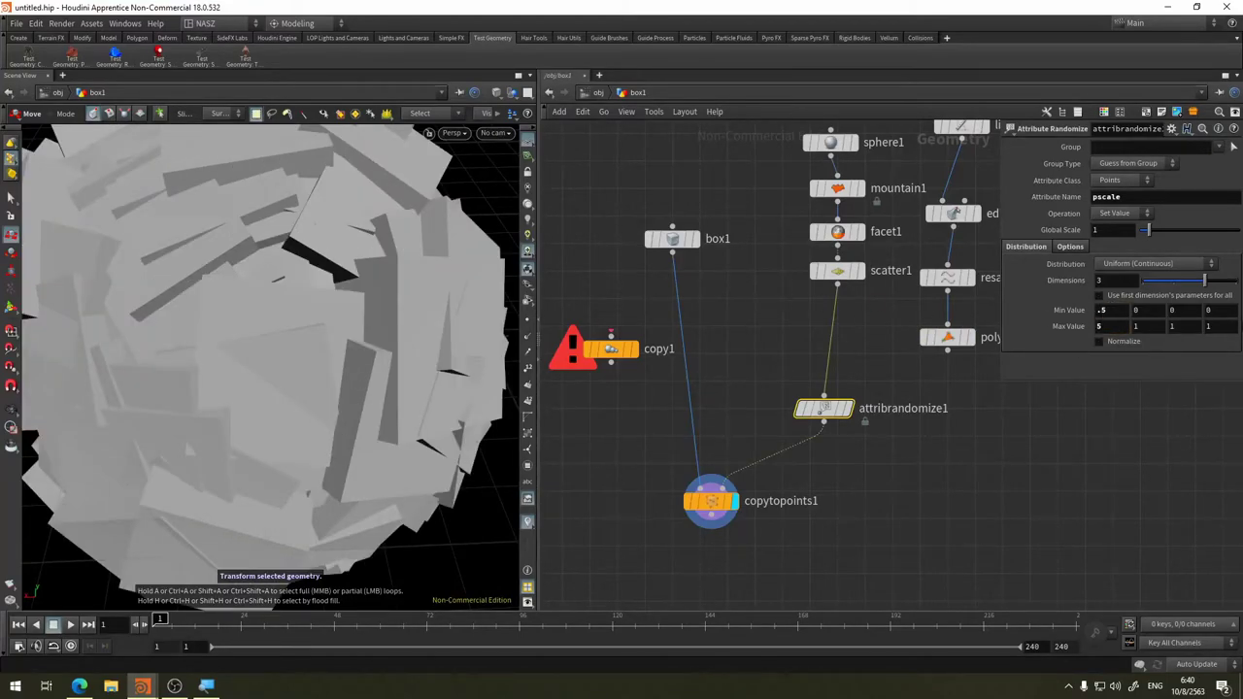
type("2")
key("Return")
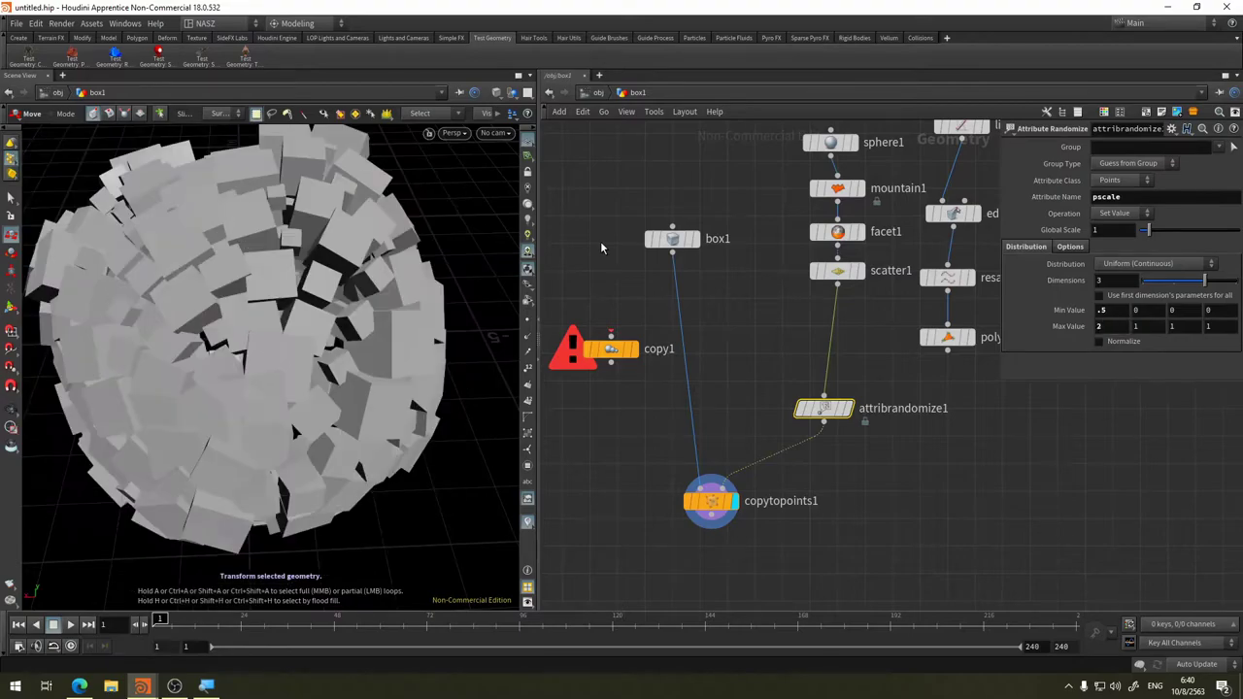
left_click(1106, 328)
type(".5")
key("Return")
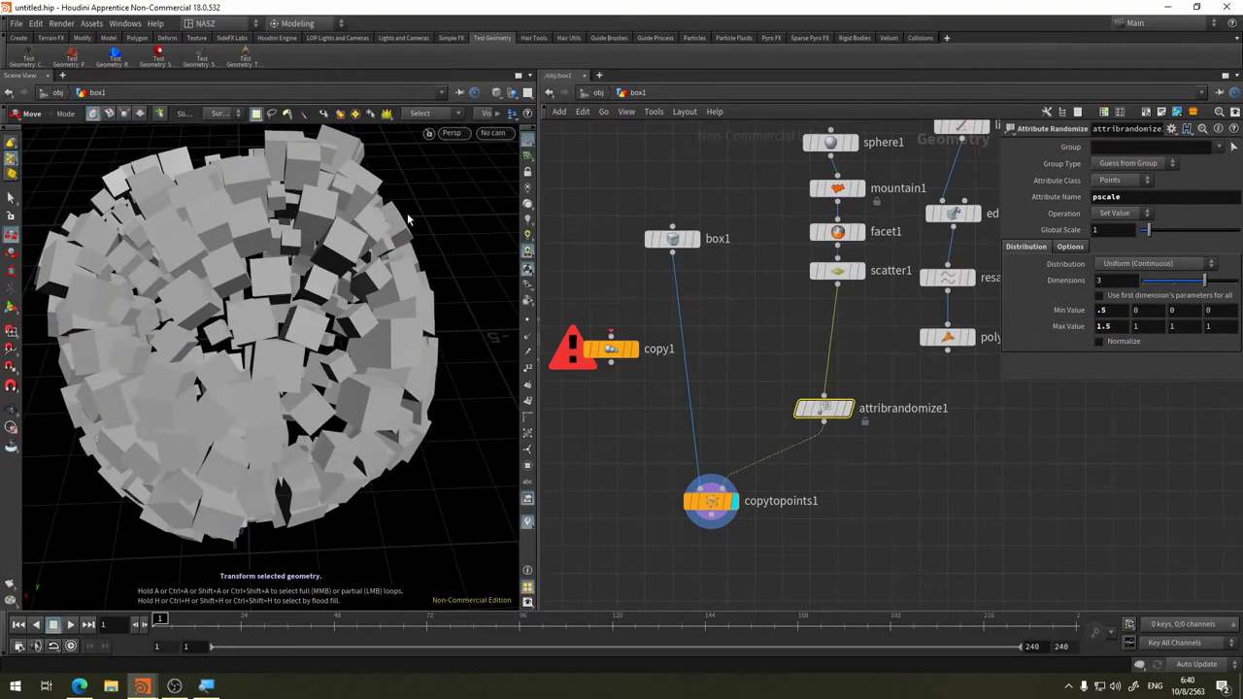
key("Escape")
mouse_move(408, 219)
left_mouse_down()
mouse_move(245, 327)
mouse_move(292, 292)
left_mouse_up()
key("t")
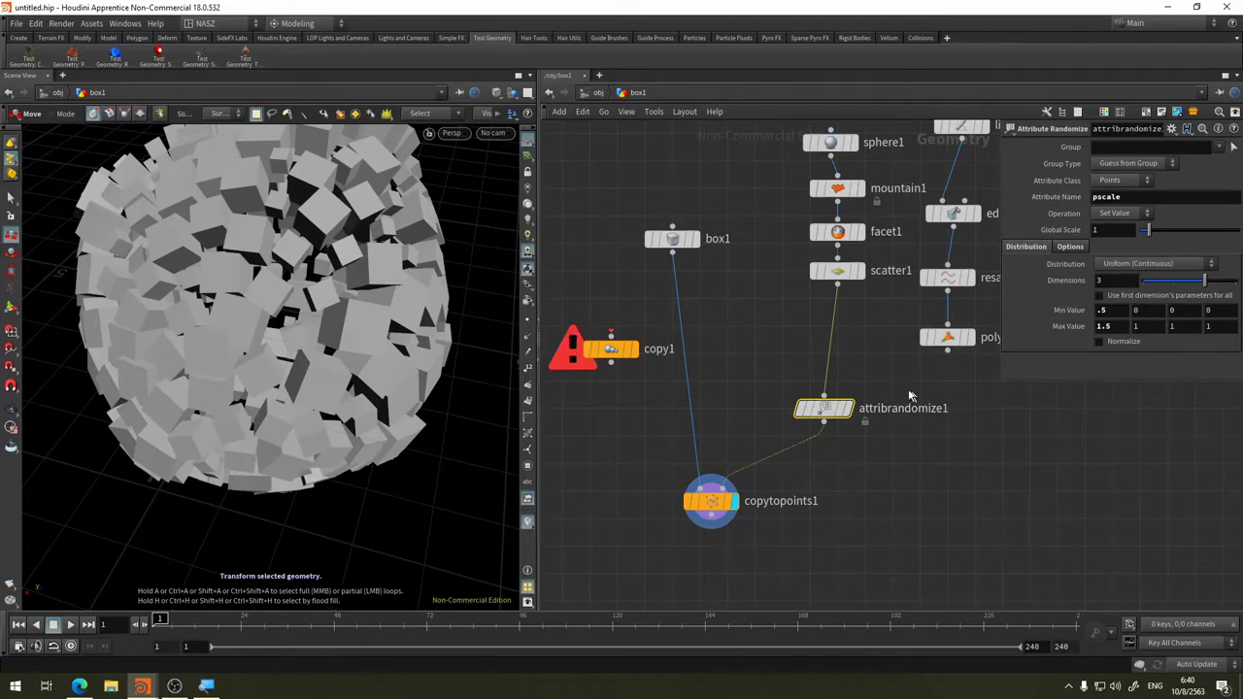
type("13")
key("Return")
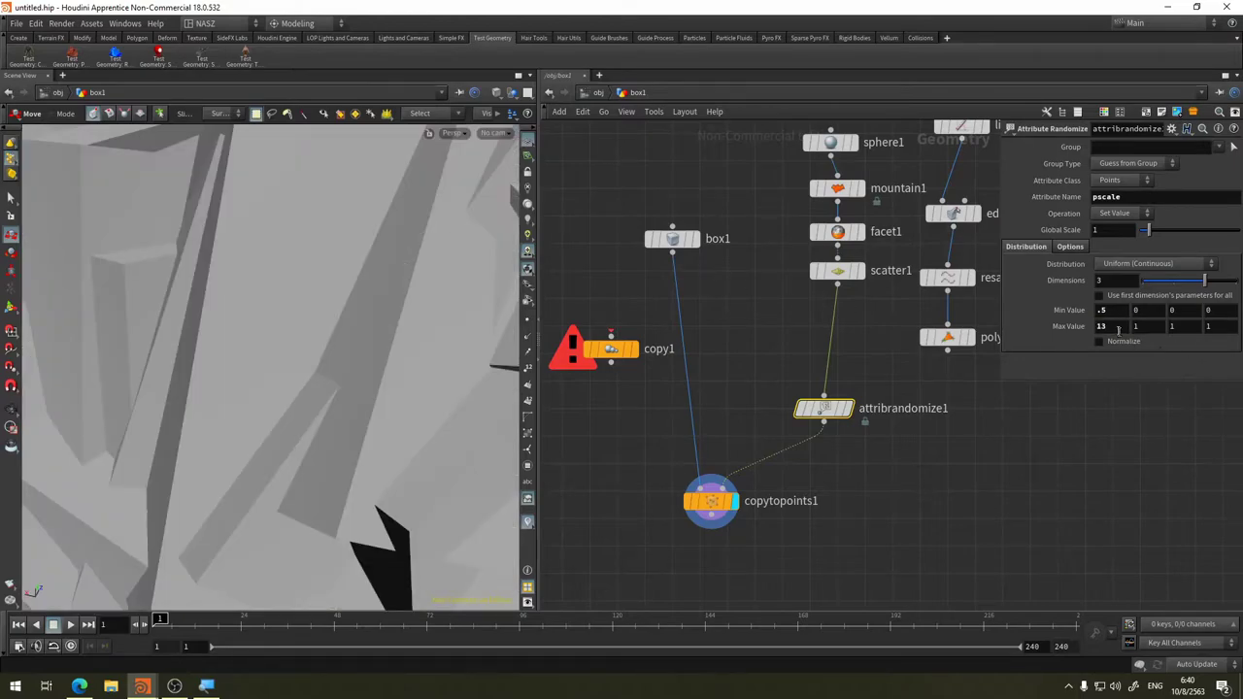
left_click(1108, 326)
key("Return")
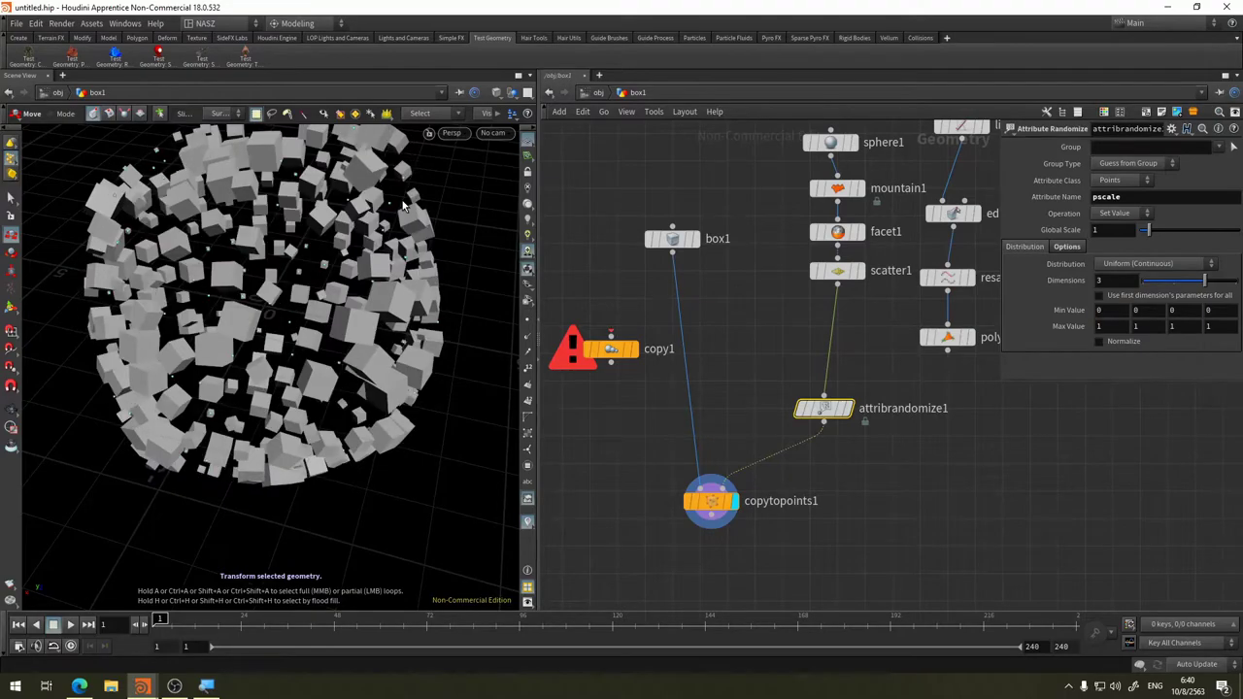
key("Escape")
left_click_drag(286, 262, 348, 350)
key("t")
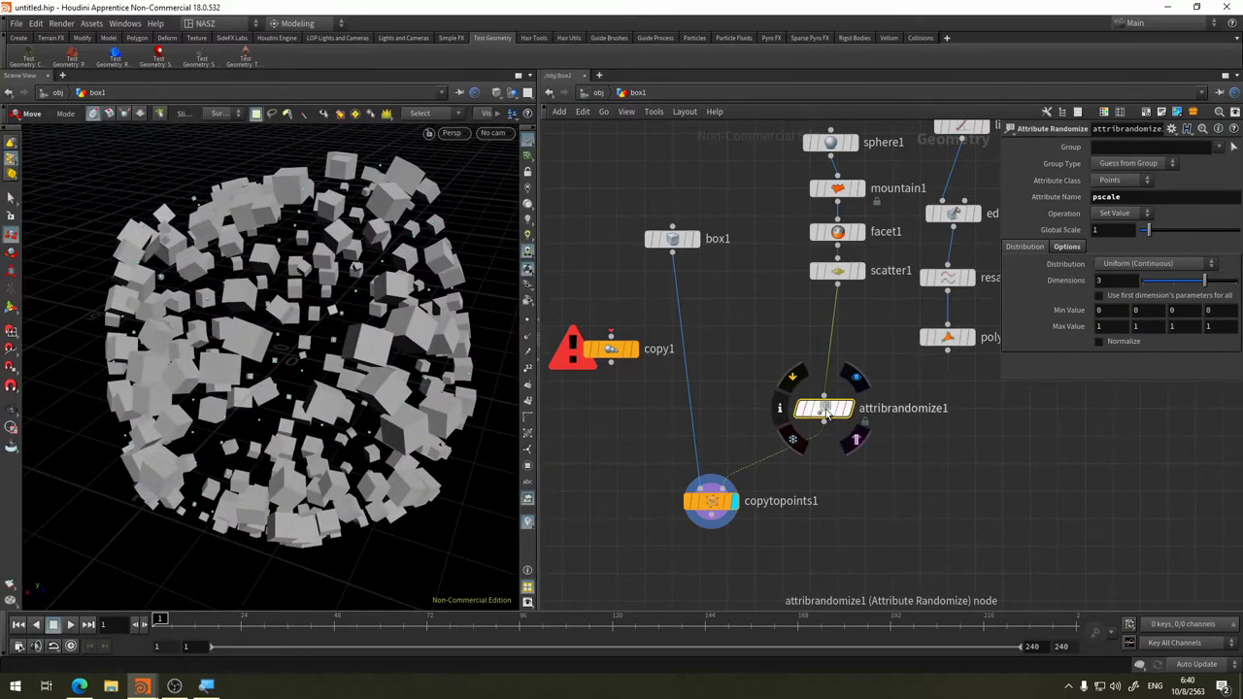
mouse_move(823, 408)
left_mouse_down()
mouse_move(847, 328)
mouse_move(838, 319)
mouse_move(842, 389)
left_mouse_up()
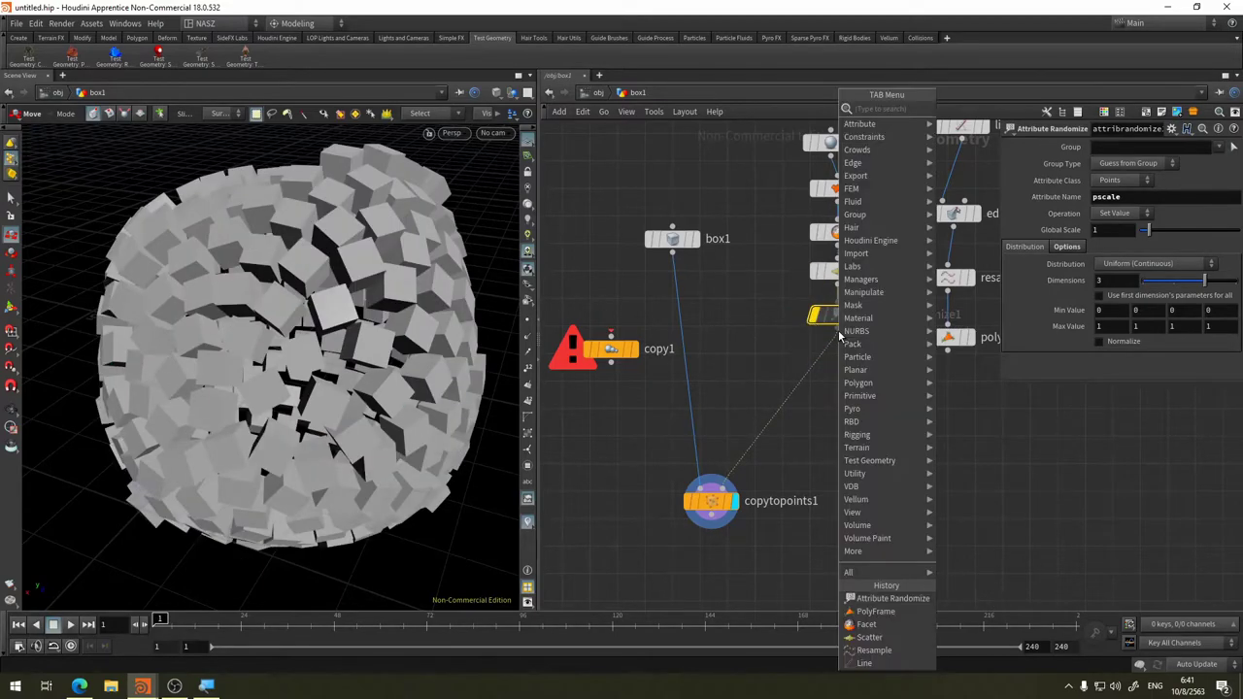
Add attribrandomize2 below attribrandomize1 and set it to randomize the scale attribute
left_click(879, 608)
left_click(839, 390)
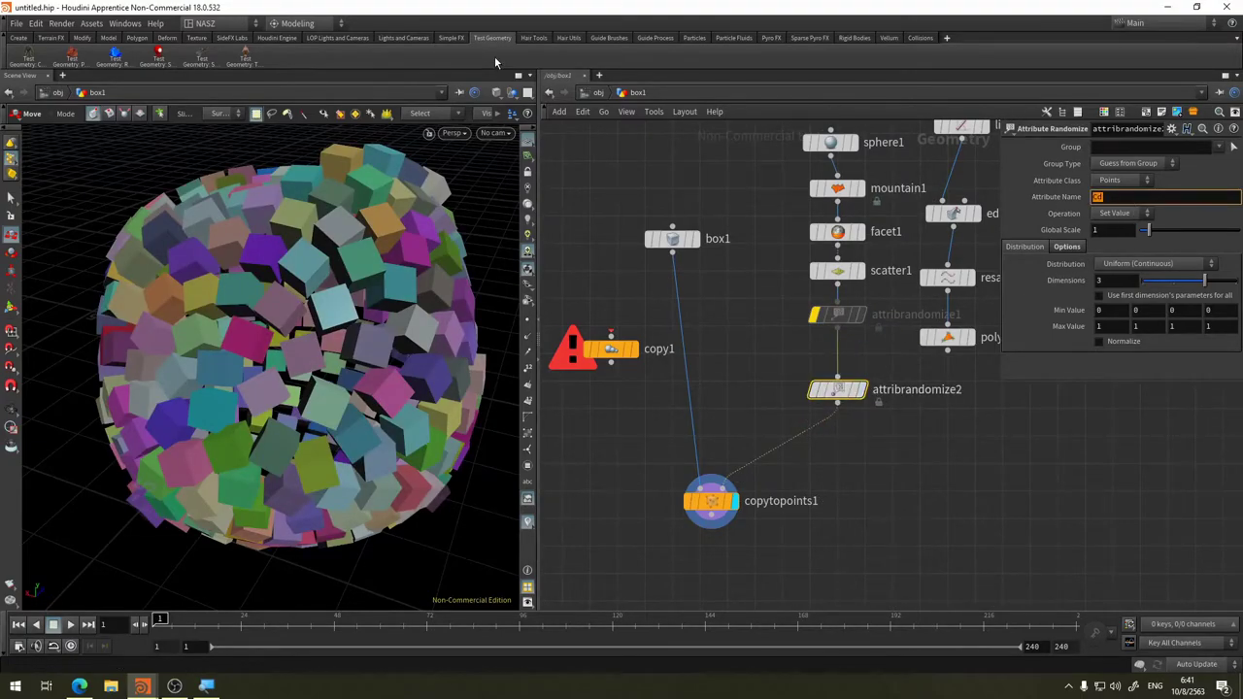
type("e")
key("Return")
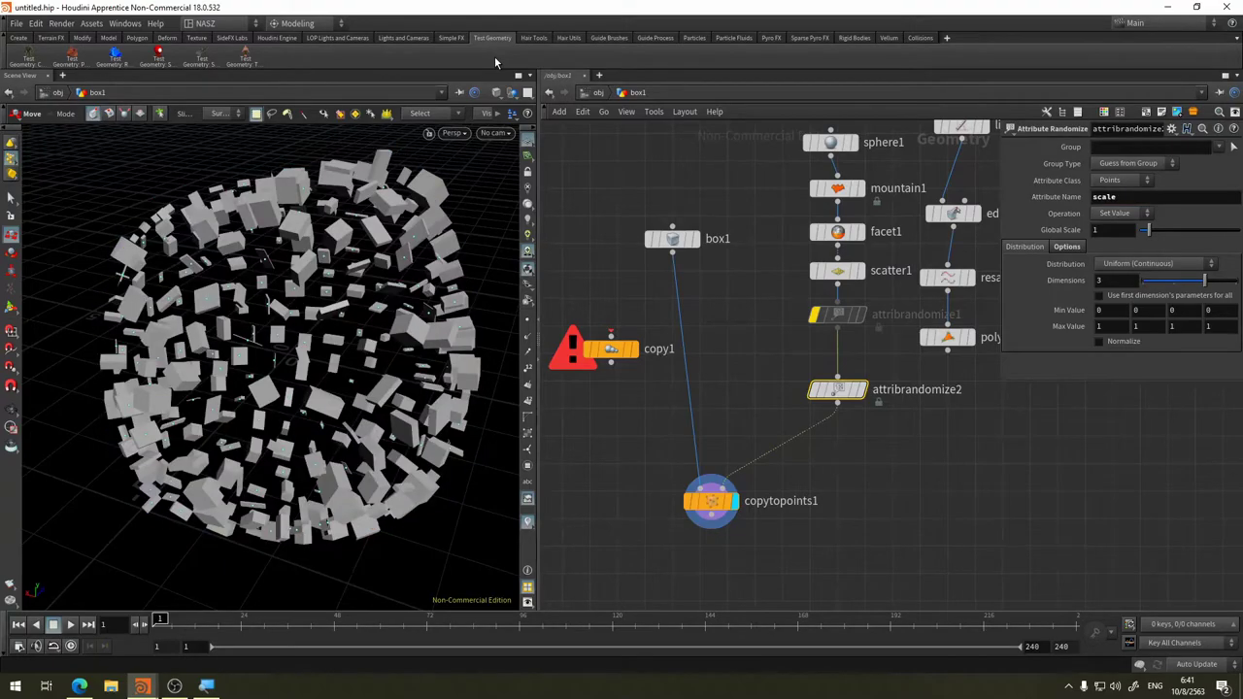
Wire polyframe1's curve points into attribrandomize2 and check the stretched boxes
key("Escape")
mouse_move(311, 291)
left_mouse_down()
mouse_move(446, 301)
mouse_move(263, 253)
mouse_move(155, 304)
mouse_move(201, 318)
left_mouse_up()
key("Escape")
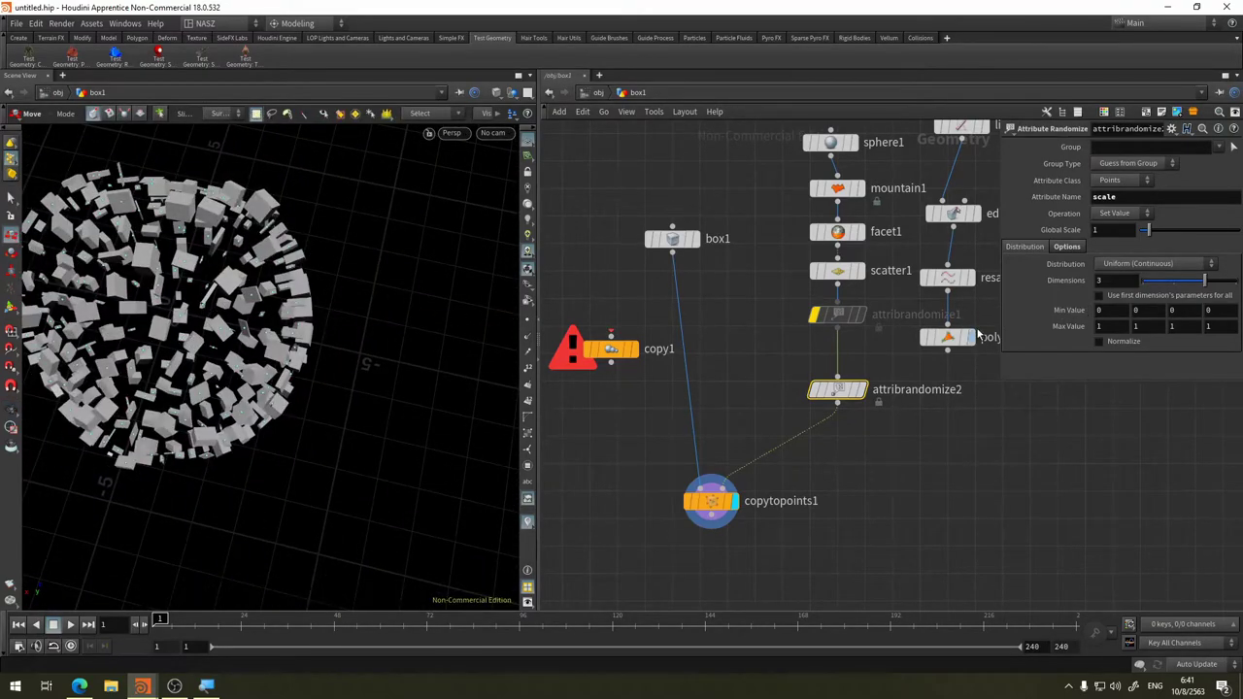
left_click(947, 347)
left_click(838, 377)
Try 1 as attribrandomize2's second Min Value and check the box chain from the side
key("Escape")
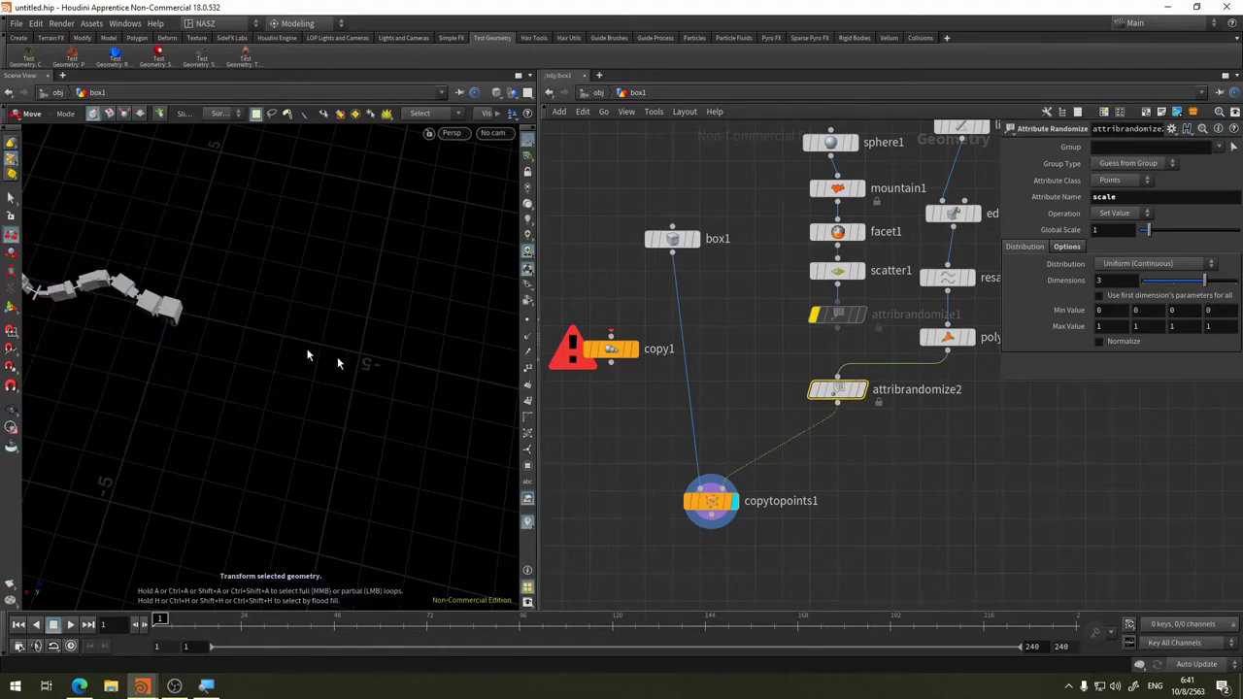
mouse_move(343, 360)
left_mouse_down()
mouse_move(431, 254)
mouse_move(343, 233)
mouse_move(205, 311)
mouse_move(194, 281)
mouse_move(302, 344)
mouse_move(269, 392)
mouse_move(320, 369)
mouse_move(146, 439)
left_mouse_up()
key("t")
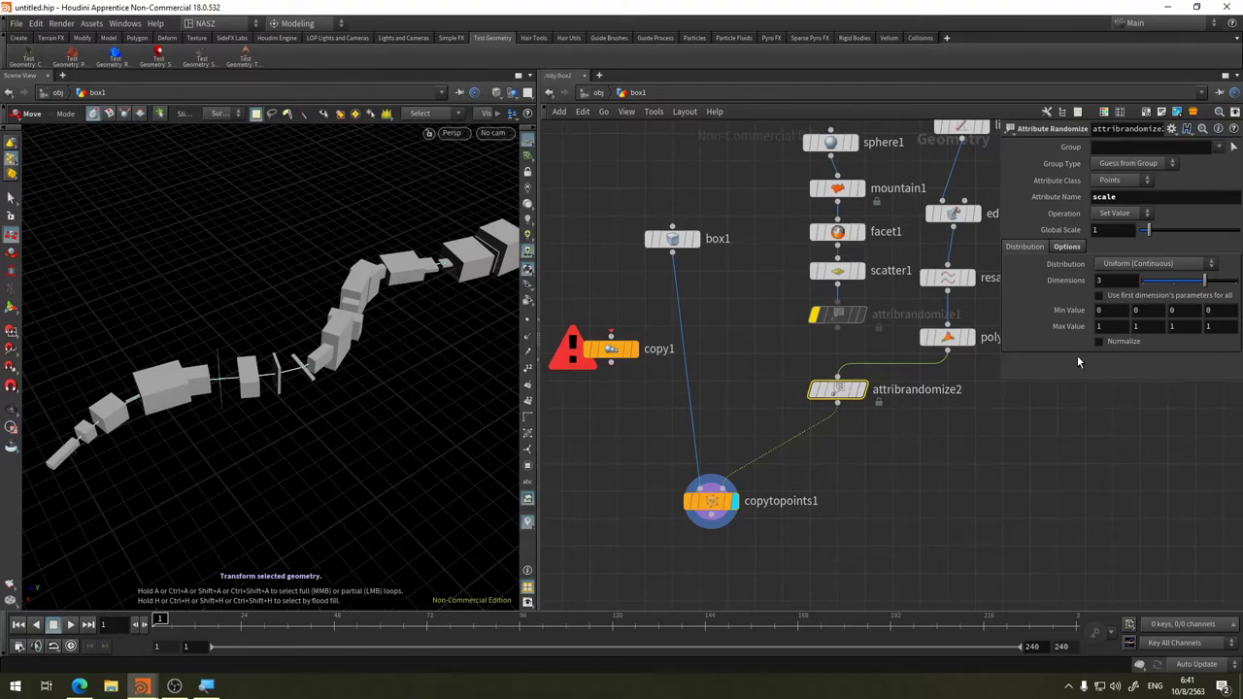
left_click(1147, 310)
type("1")
key("Return")
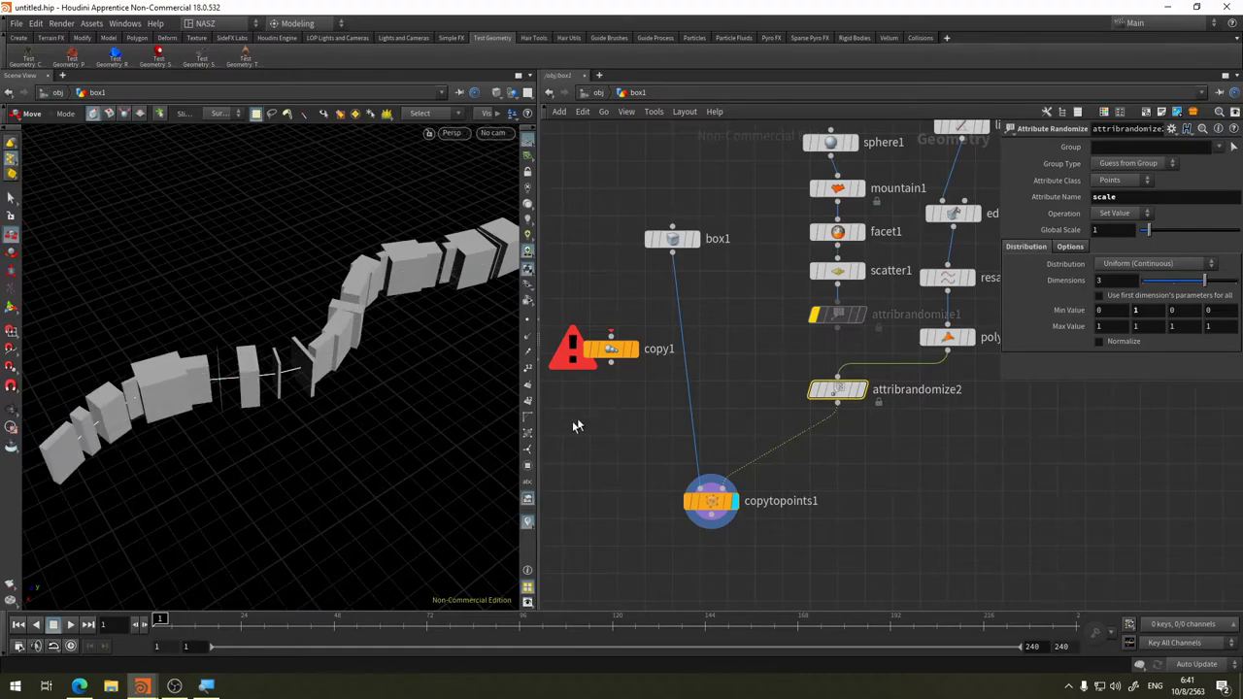
key("Escape")
left_click_drag(324, 418, 299, 372)
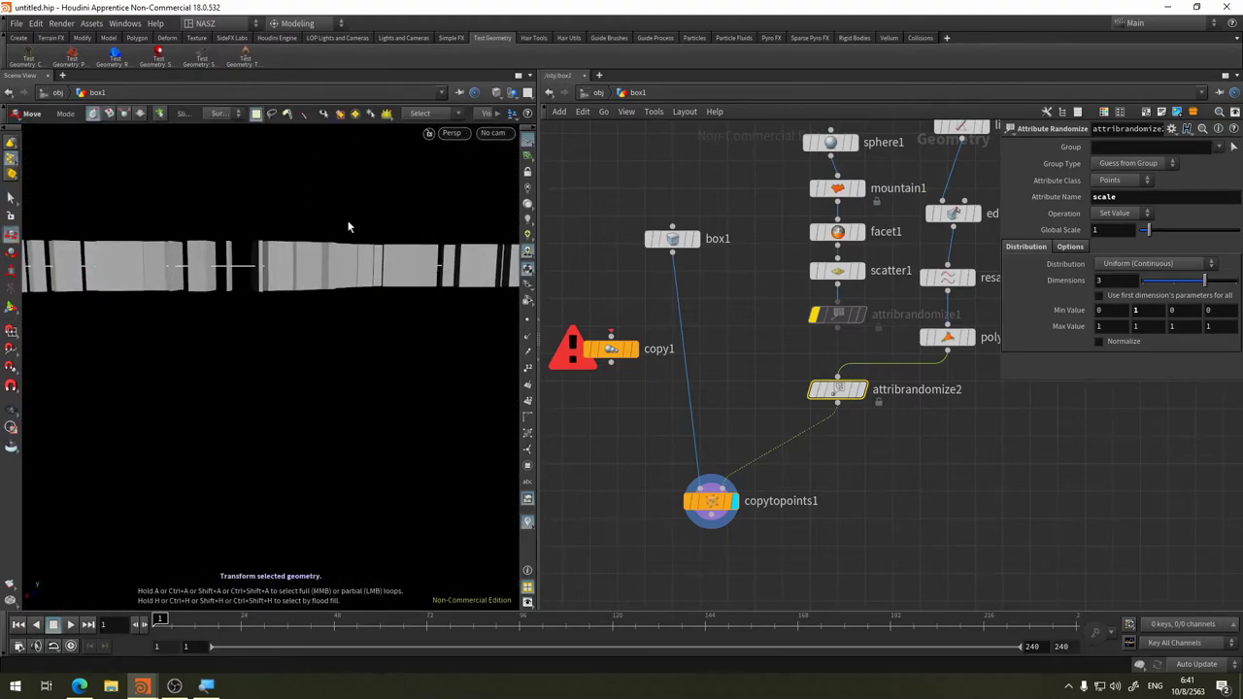
key("t")
Set the scale Min Value to 1, 0, 0 and view the chain in perspective
left_click(1136, 310)
type("0")
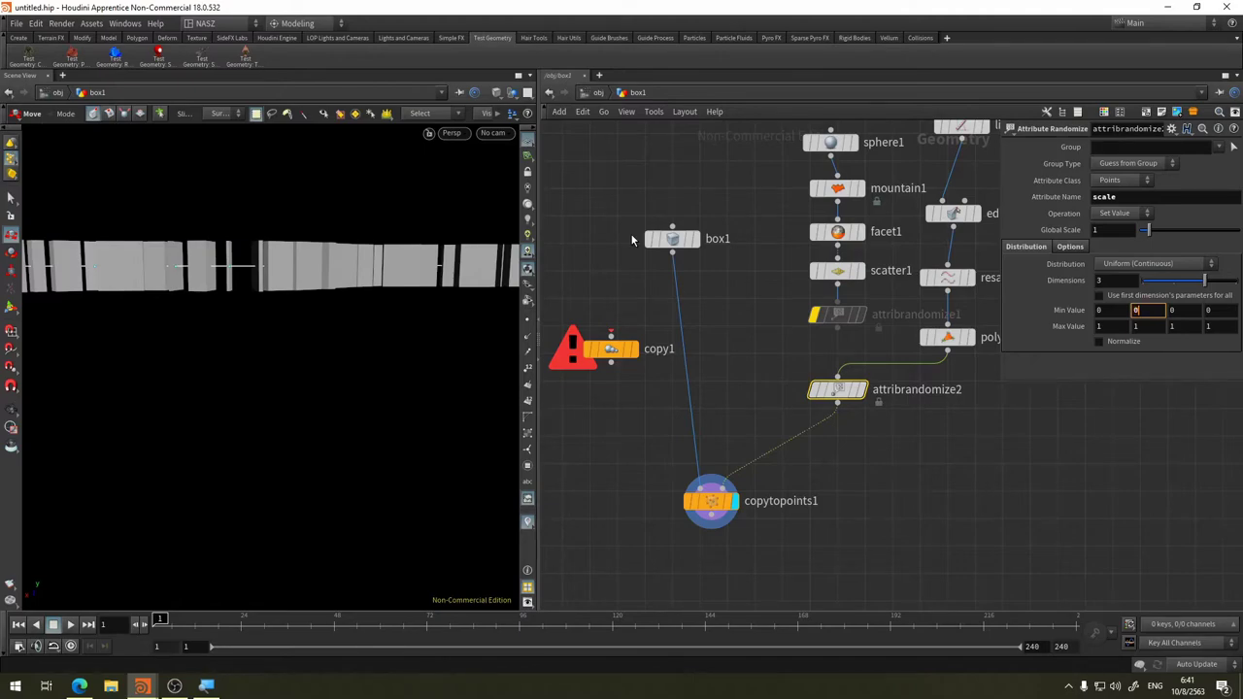
key("Return")
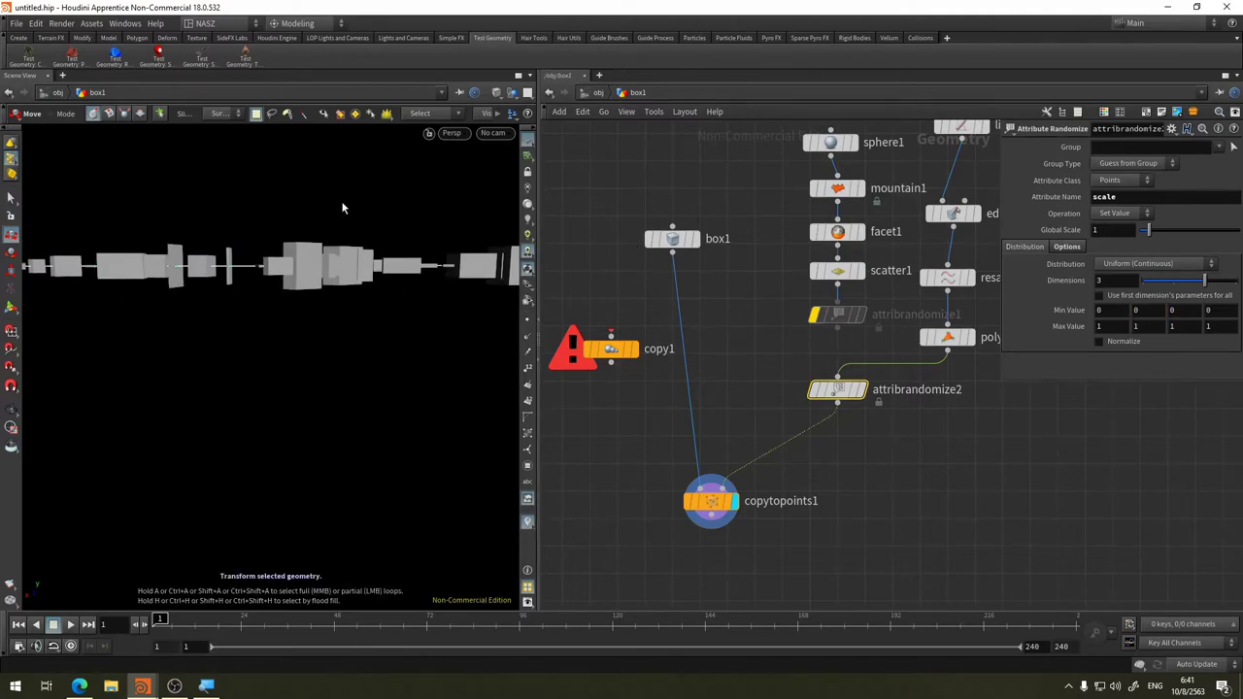
left_click(1114, 311)
type("1")
key("Return")
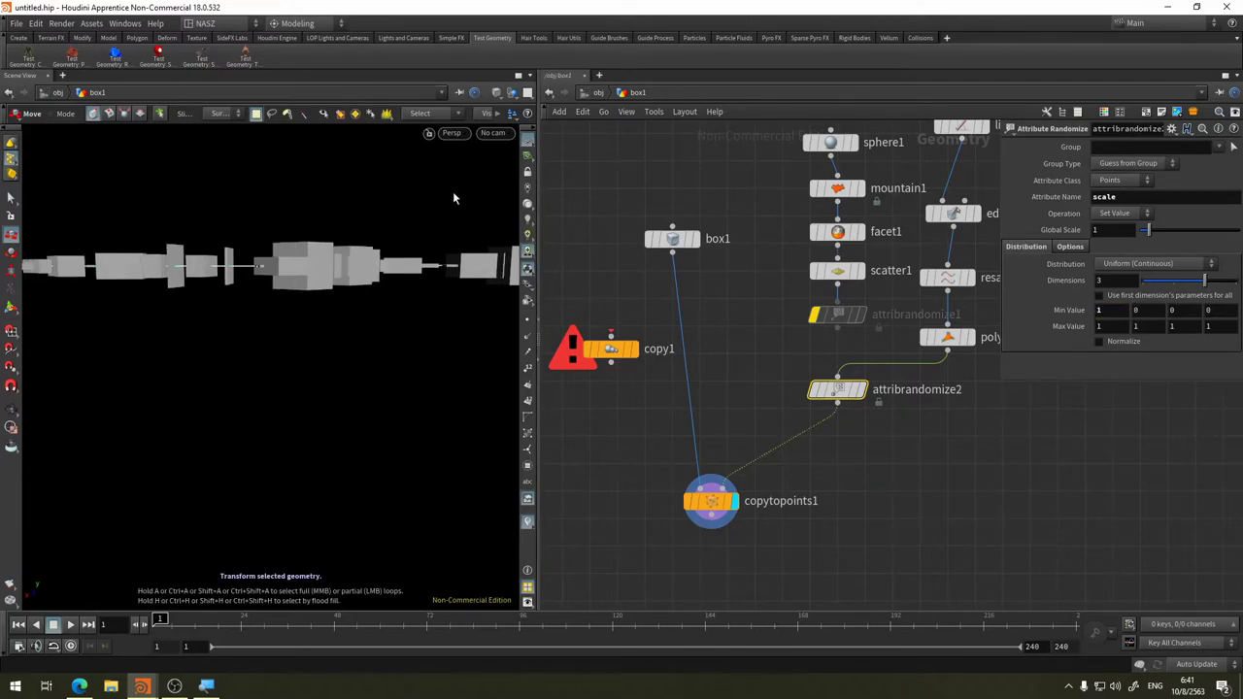
key("Escape")
mouse_move(434, 230)
left_mouse_down()
mouse_move(356, 347)
mouse_move(444, 327)
mouse_move(397, 277)
mouse_move(139, 353)
mouse_move(153, 452)
mouse_move(428, 355)
mouse_move(369, 417)
left_mouse_up()
key("t")
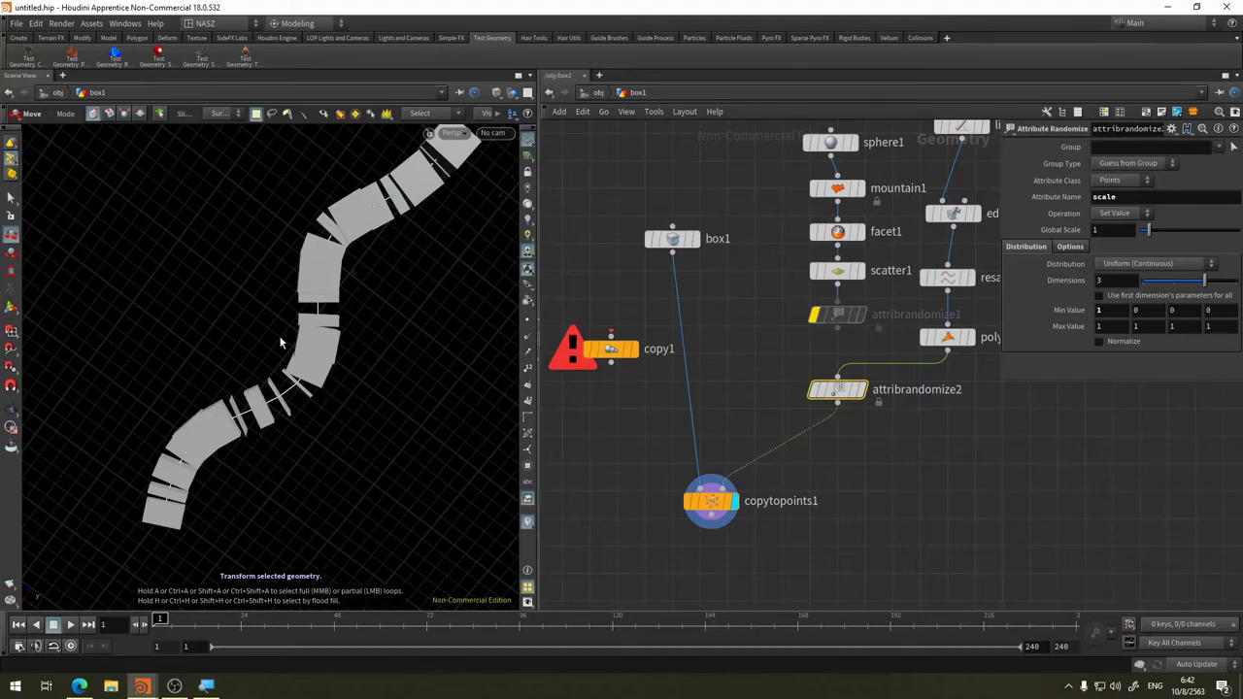
Test a scale Min Value of 0 first and 1 third, inspecting the box chain
double_click(1117, 310)
key("Tab")
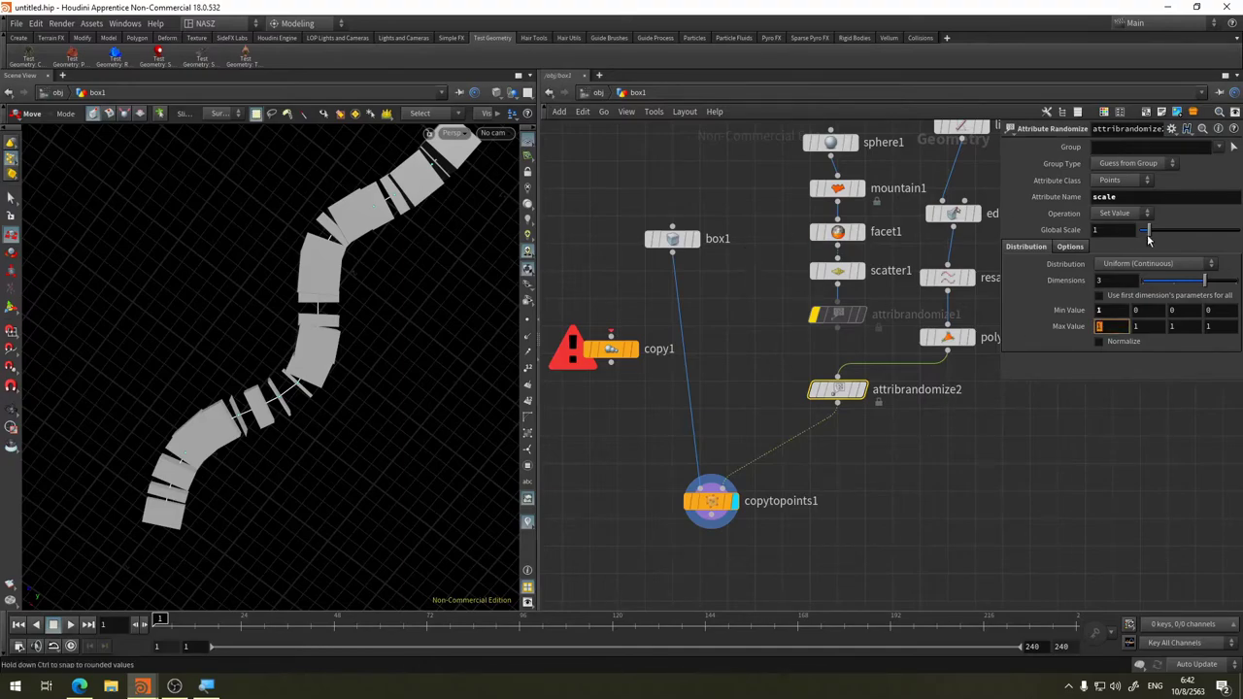
key("shift+Tab")
key("Return")
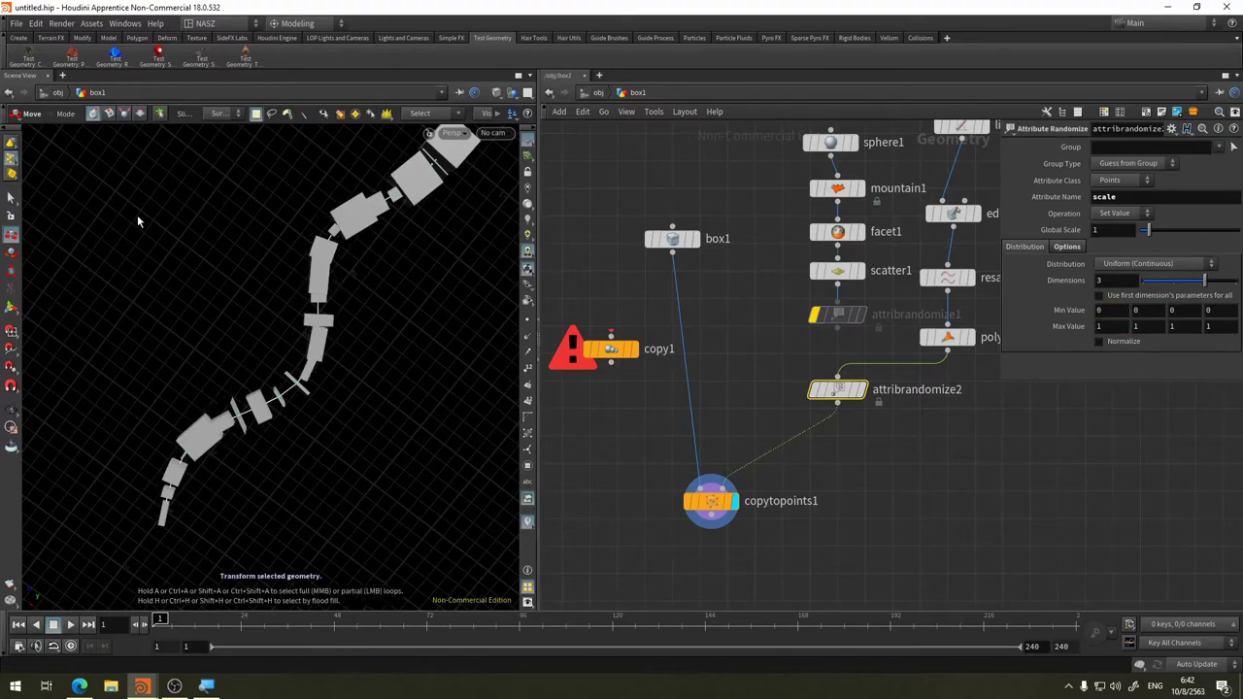
left_click(1197, 312)
type("1")
key("Return")
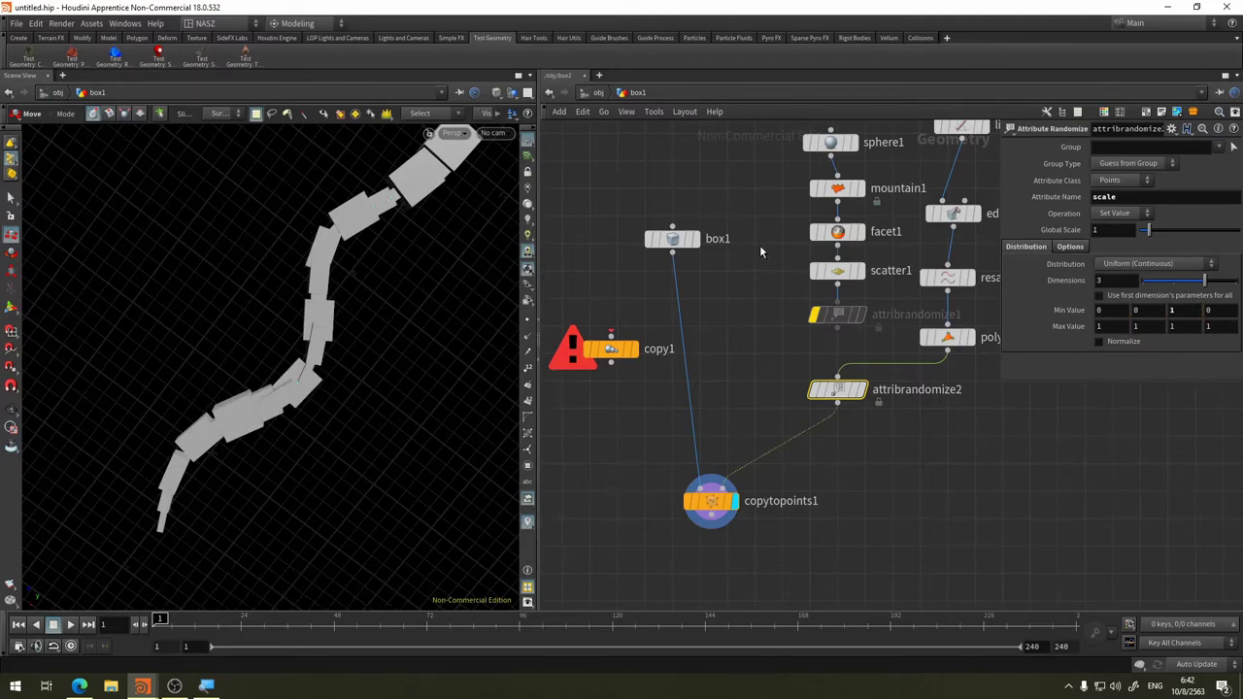
key("Escape")
mouse_move(432, 347)
left_mouse_down()
mouse_move(261, 296)
mouse_move(305, 352)
mouse_move(134, 564)
left_mouse_up()
key("t")
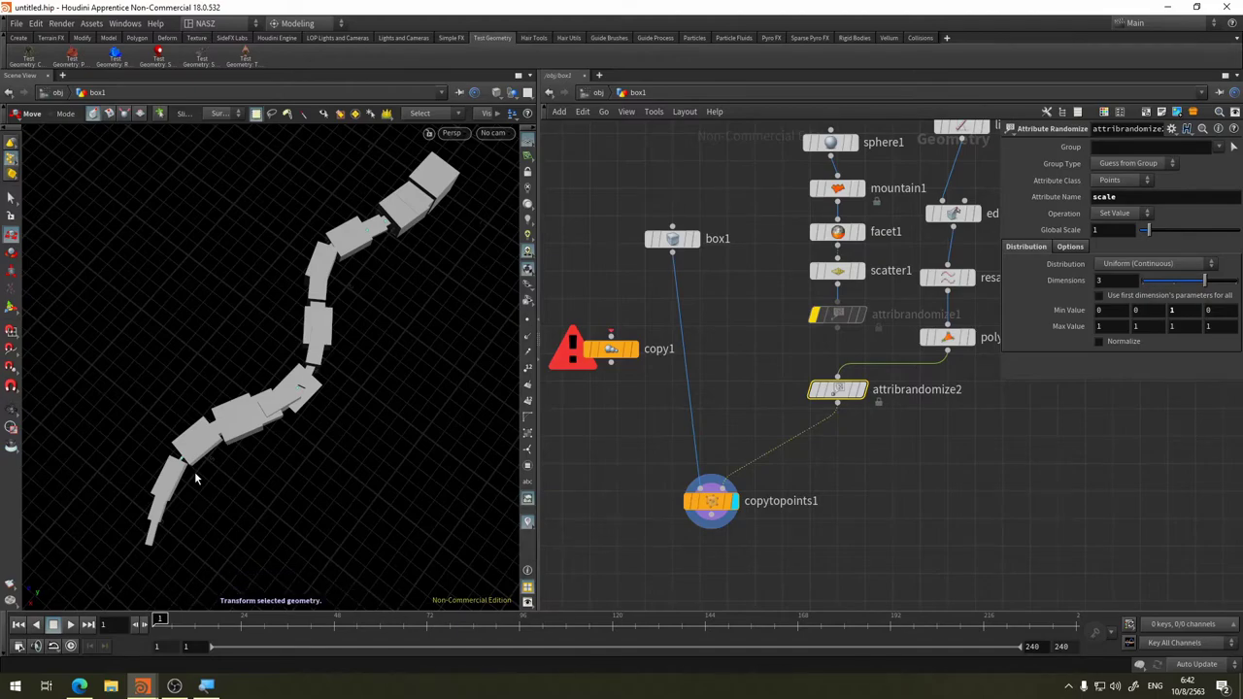
Reset the third Min Value to 0 and view the boxes from a low side angle
left_click(1187, 310)
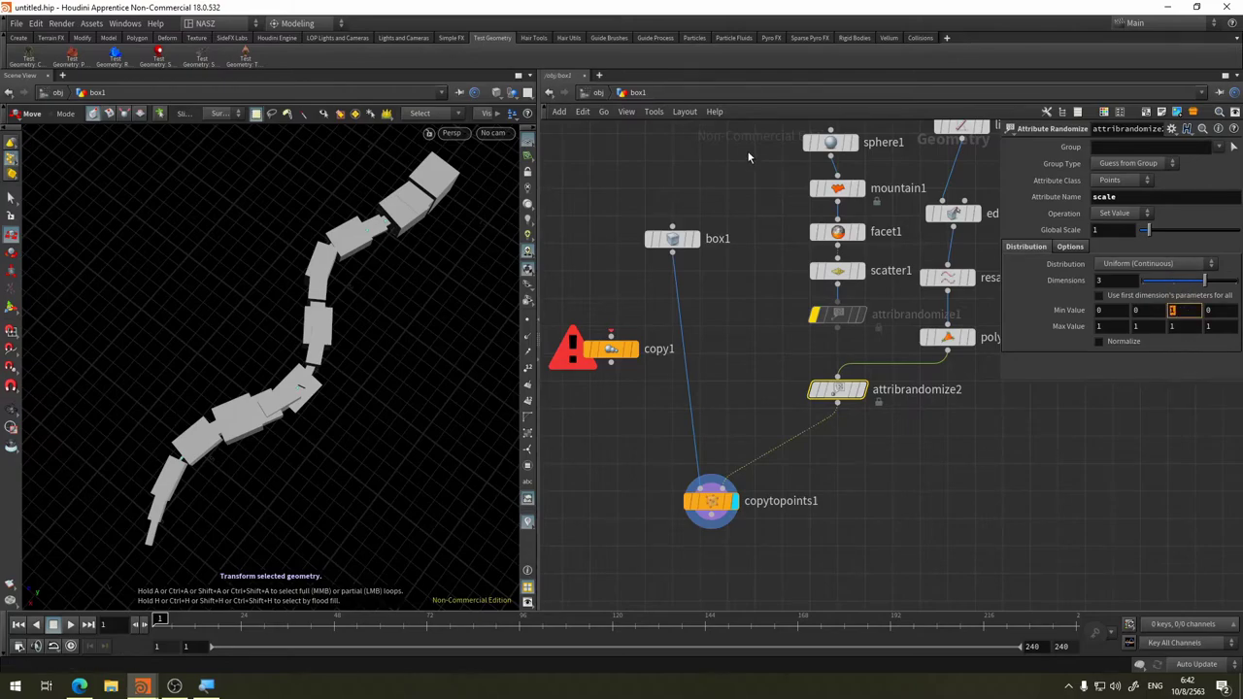
type("0")
key("Return")
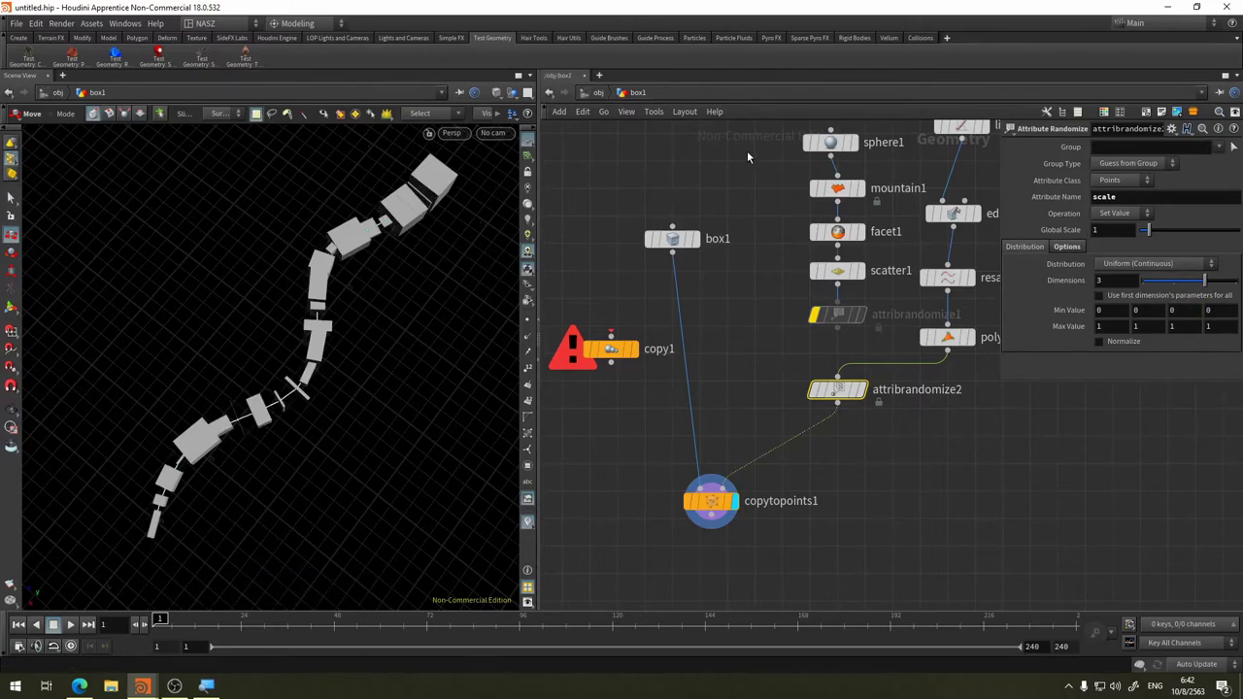
key("Escape")
mouse_move(369, 463)
left_mouse_down()
mouse_move(360, 333)
mouse_move(443, 377)
mouse_move(347, 380)
mouse_move(411, 389)
left_mouse_up()
key("t")
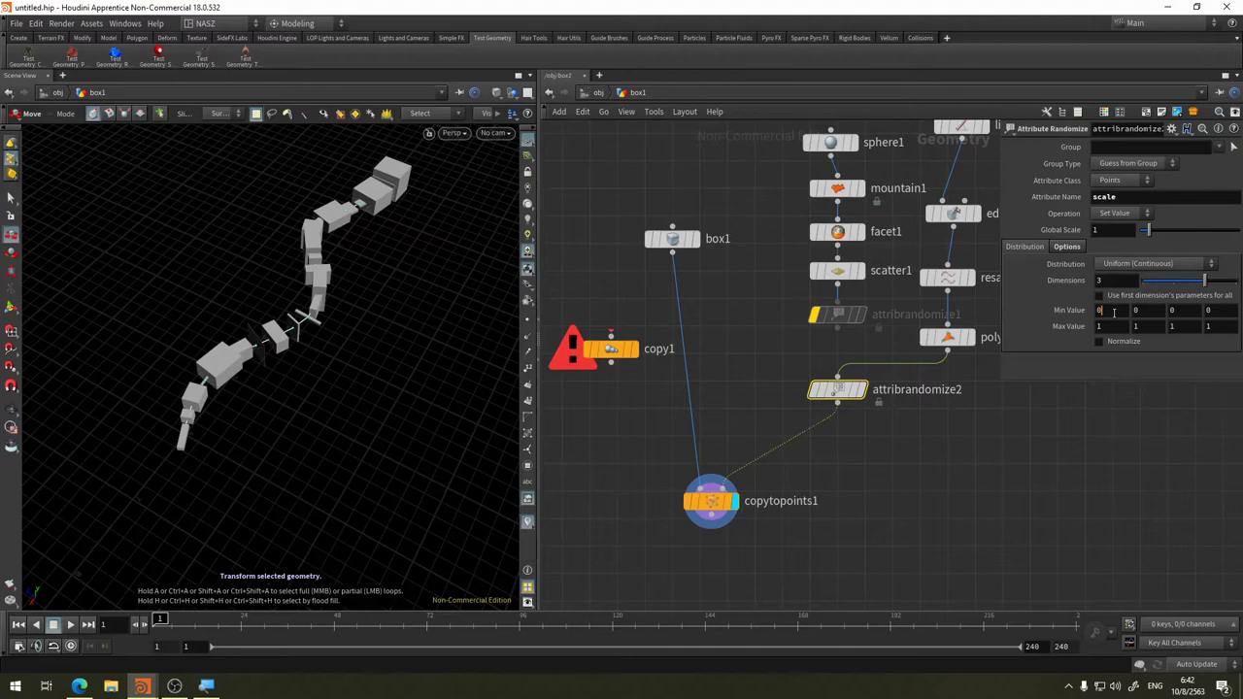
left_click_drag(316, 402, 403, 477)
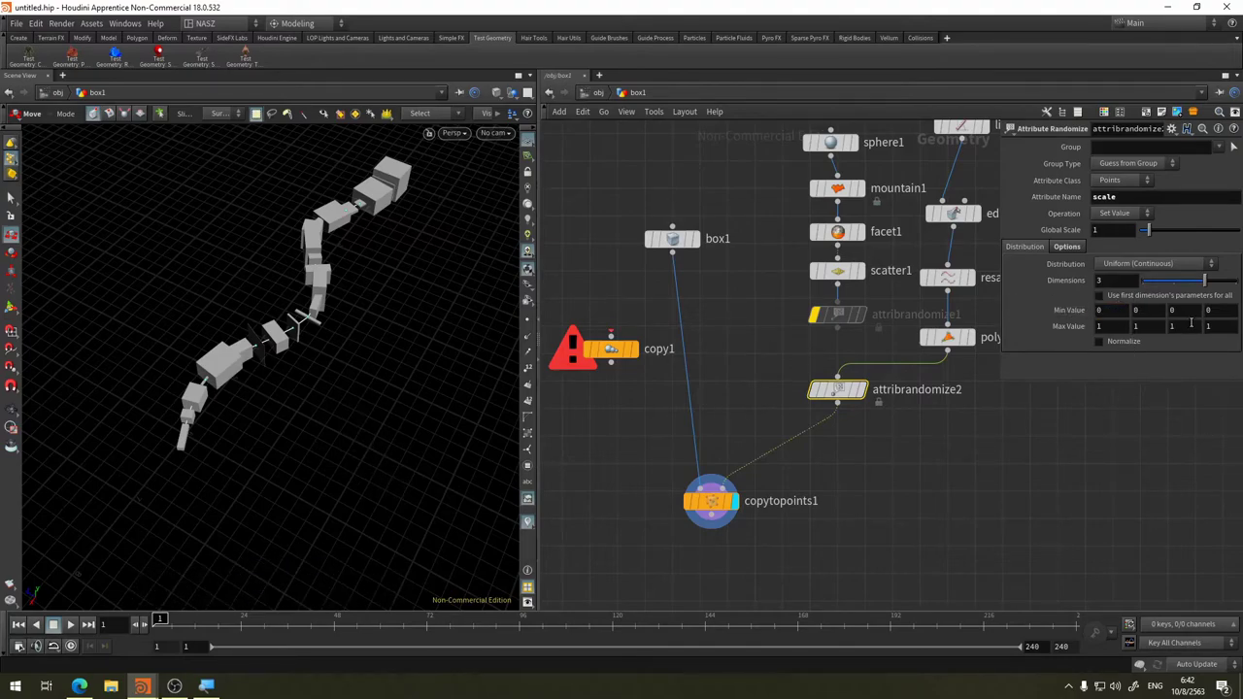
Set the first and third Min Values to 1, giving Min 1, 0, 1
double_click(1177, 310)
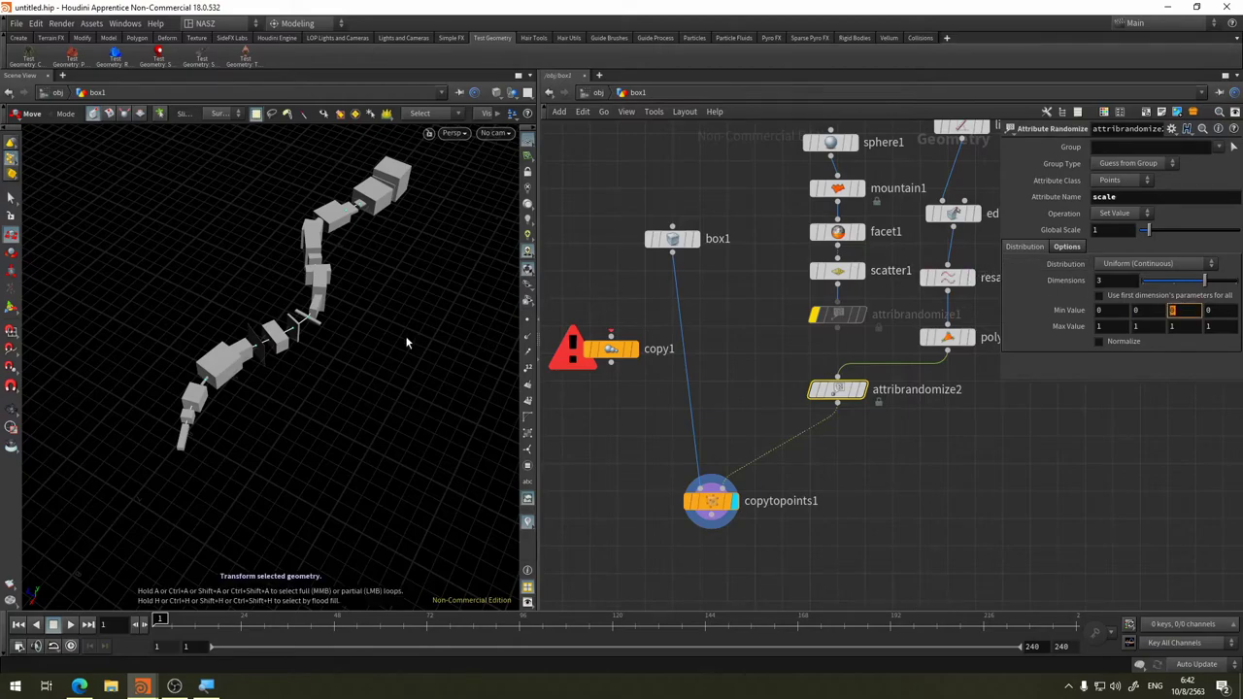
left_click(1113, 310)
type("1")
key("Return")
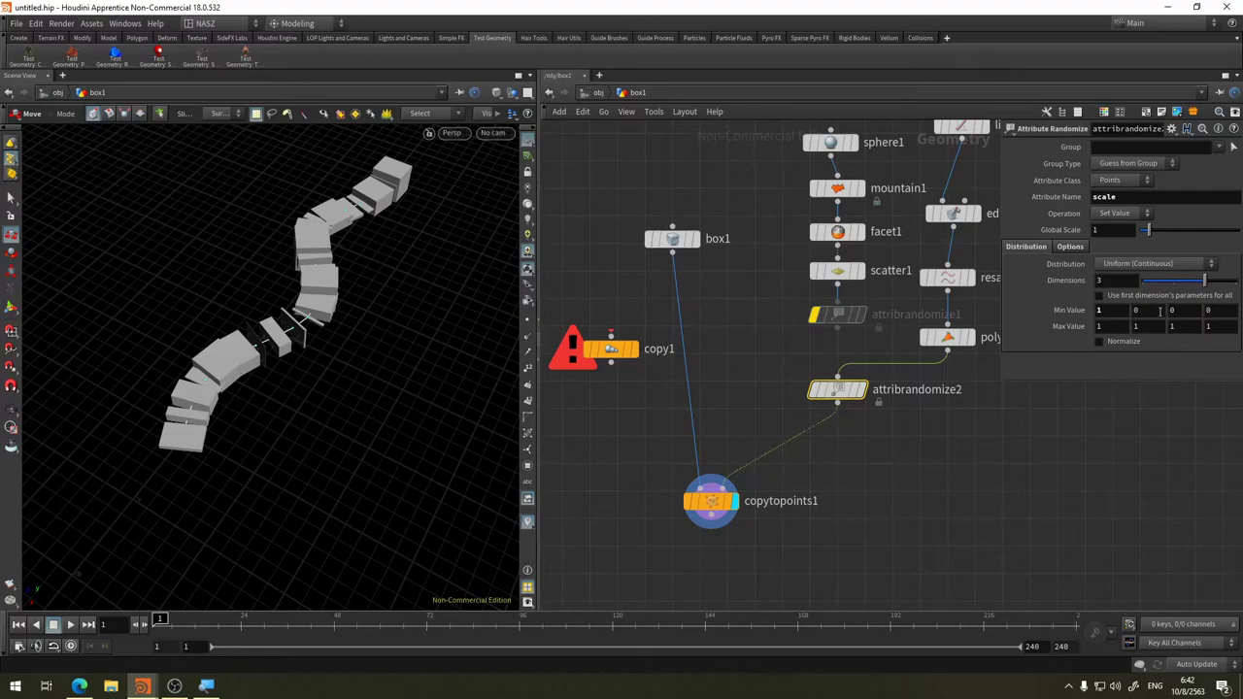
left_click(1182, 310)
type("1")
key("Return")
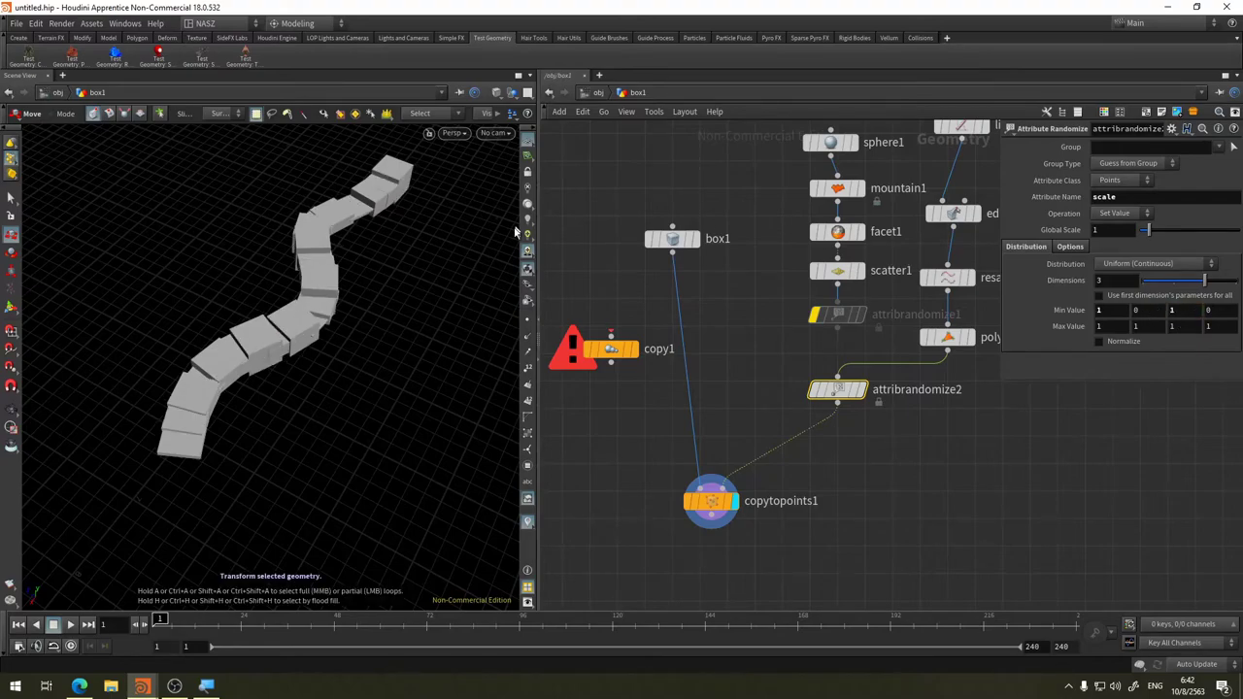
mouse_move(408, 389)
left_mouse_down()
mouse_move(352, 394)
mouse_move(422, 363)
mouse_move(427, 441)
mouse_move(405, 402)
mouse_move(311, 411)
mouse_move(296, 446)
mouse_move(377, 448)
left_mouse_up()
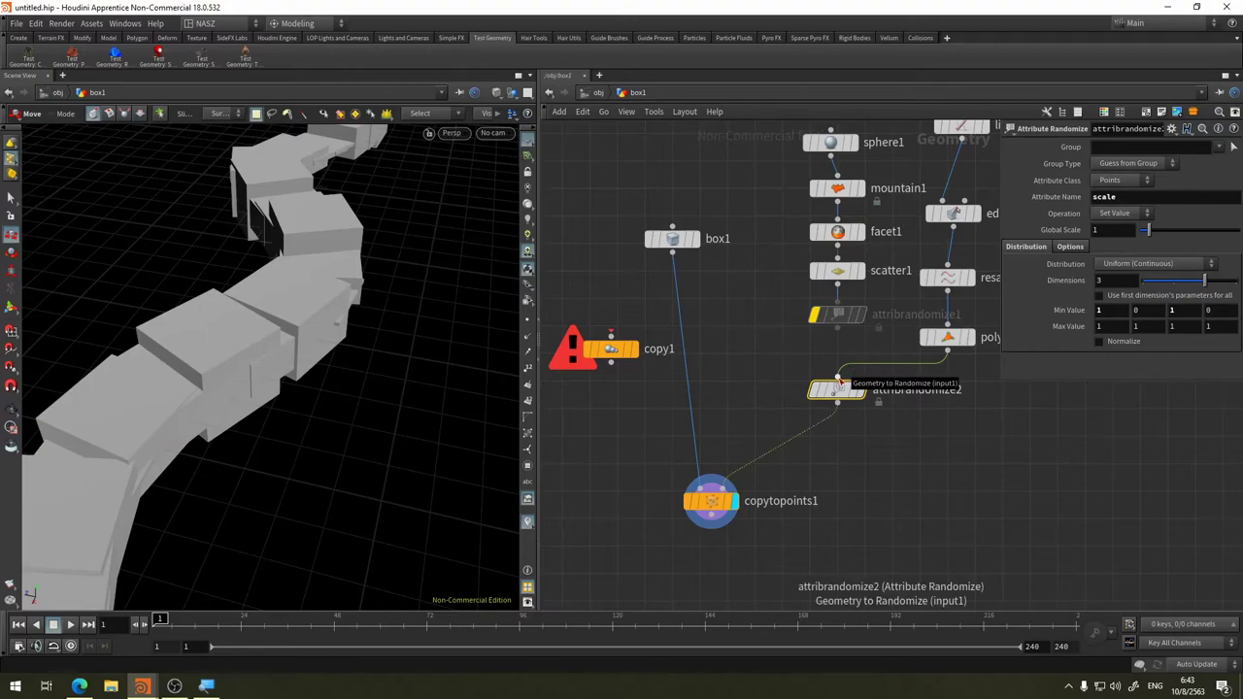
Feed attribrandomize1 into attribrandomize2 and place attribrandomize2 just below it
left_click(841, 384)
left_click(837, 323)
key("Escape")
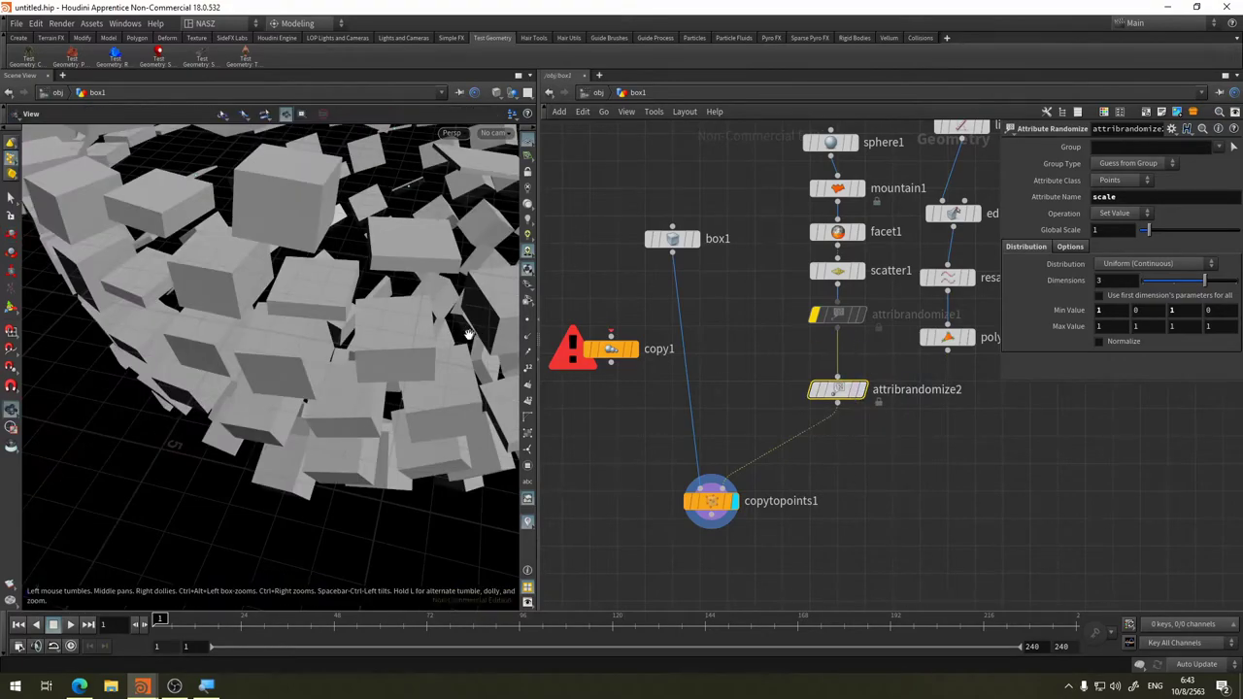
mouse_move(291, 379)
left_mouse_down()
mouse_move(368, 379)
mouse_move(499, 457)
left_mouse_up()
key("t")
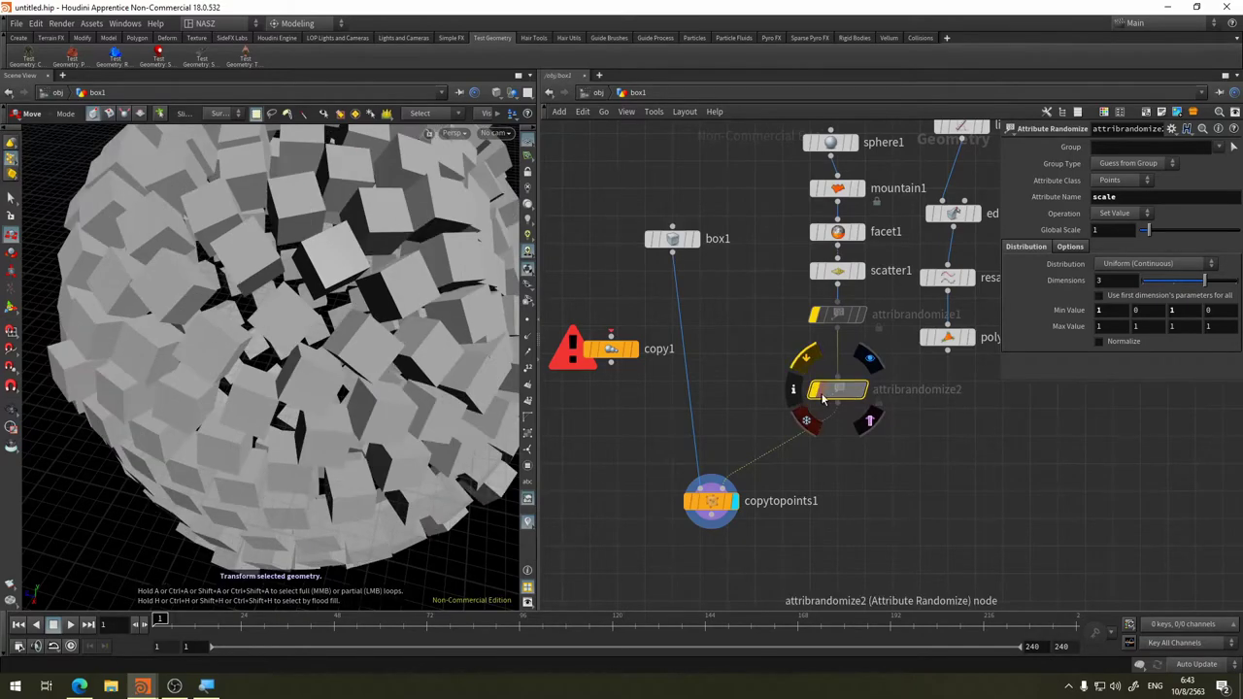
left_click_drag(816, 391, 816, 355)
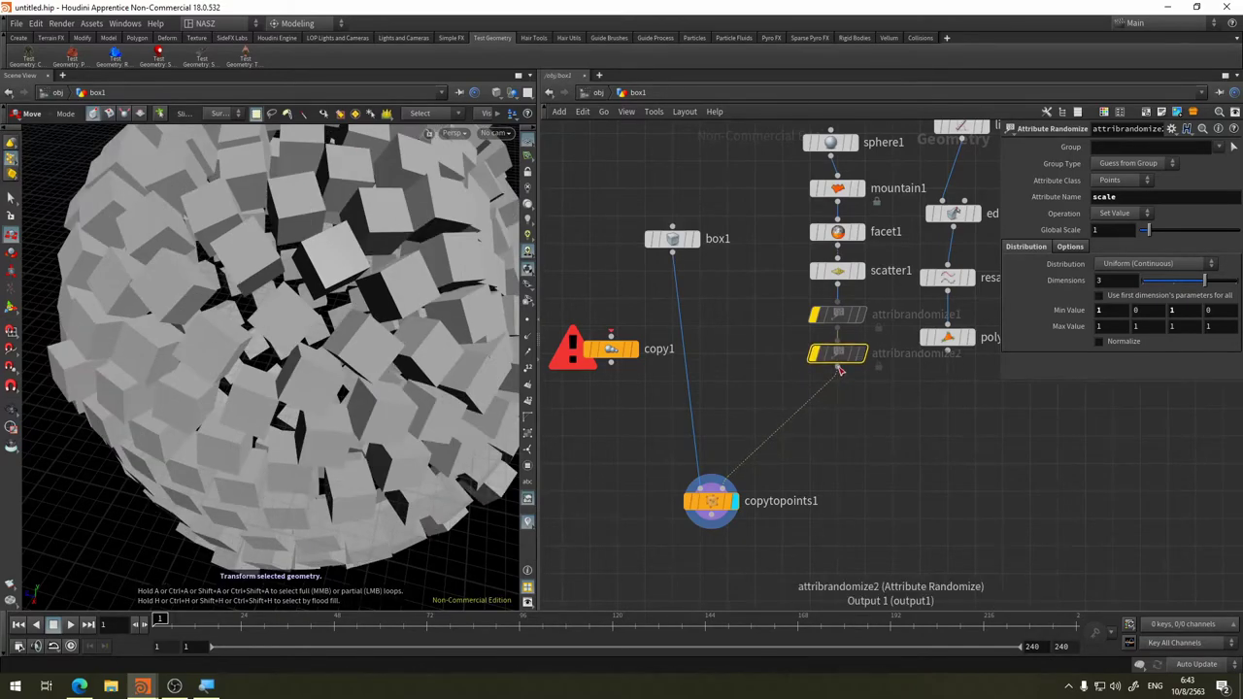
Add attribrandomize3 above copytopoints1, randomizing a 4-dimension rot attribute from 0 to 1
key("Tab")
left_click(879, 600)
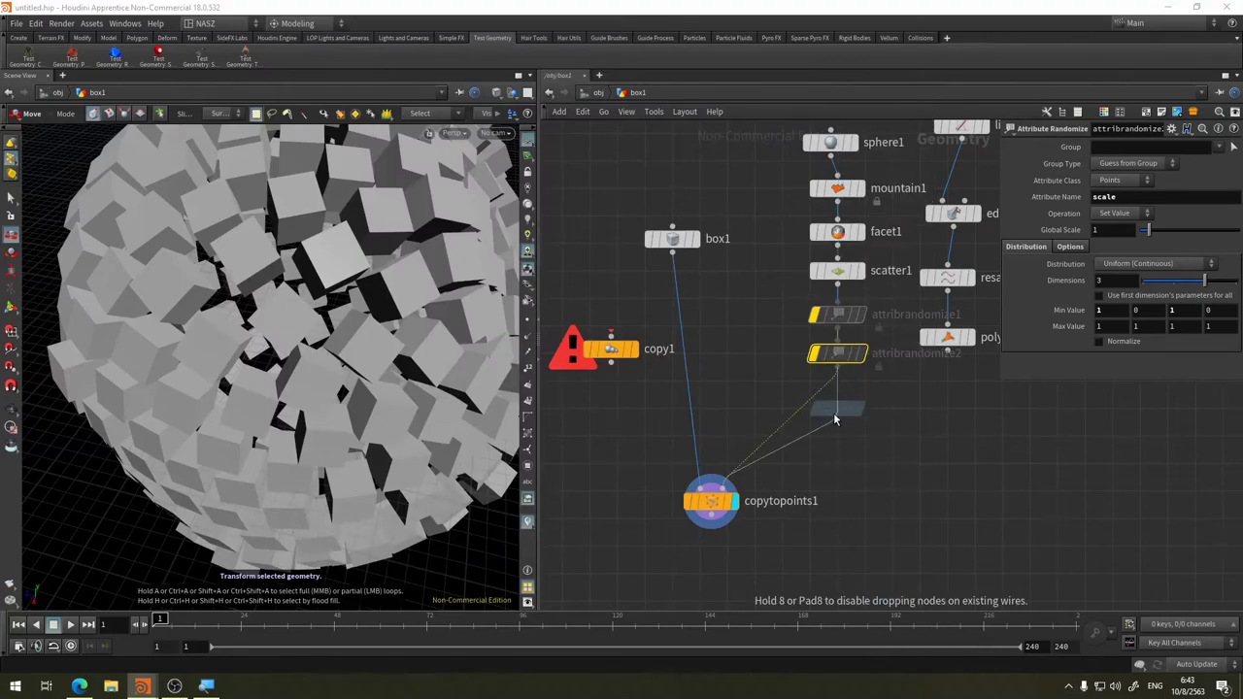
left_click(835, 419)
type("rot")
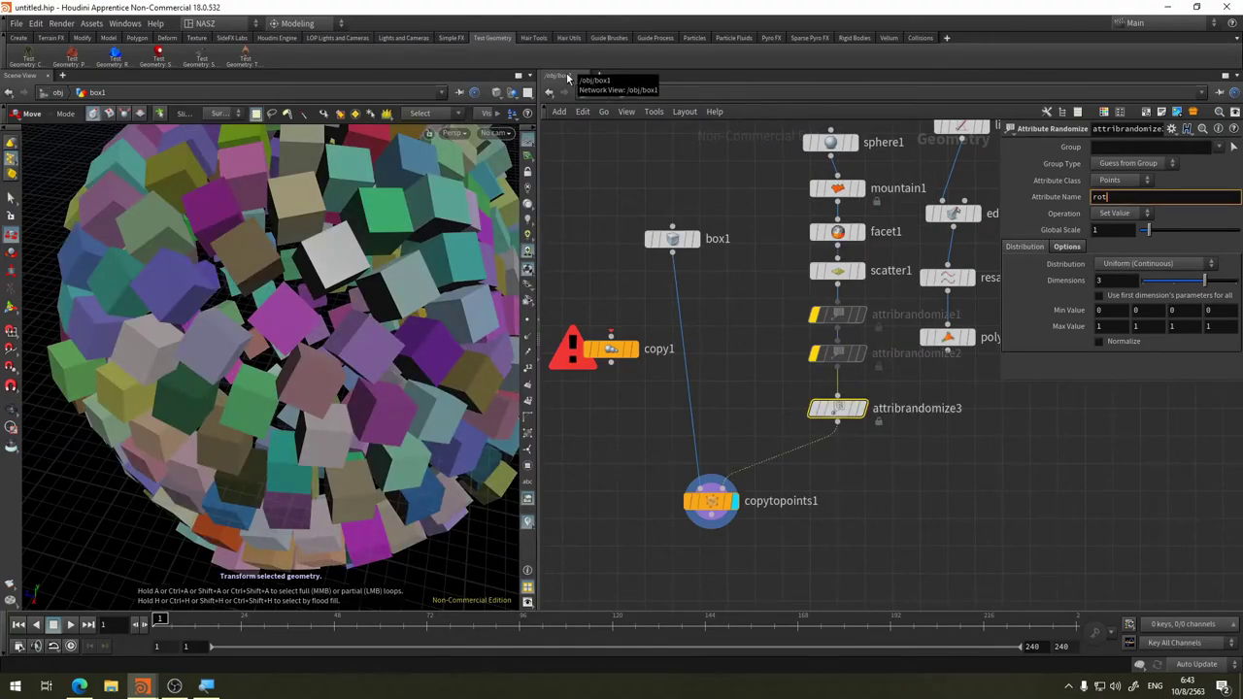
key("Return")
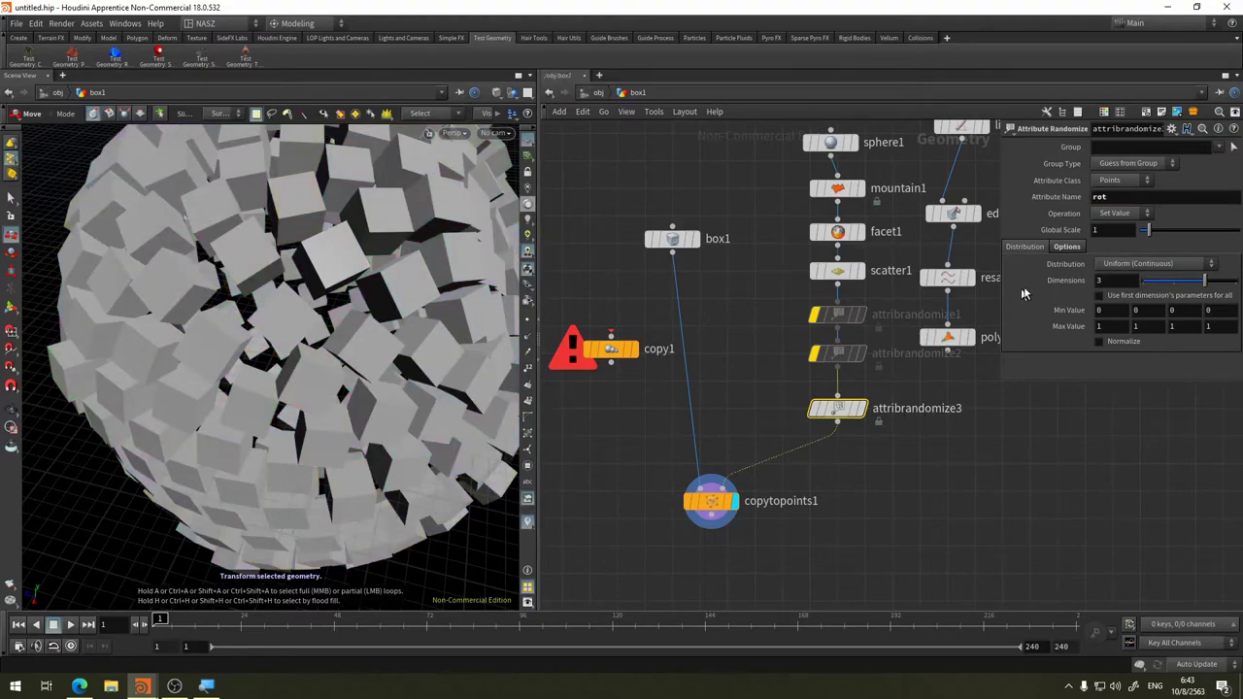
scroll(352, 337, "down", 3)
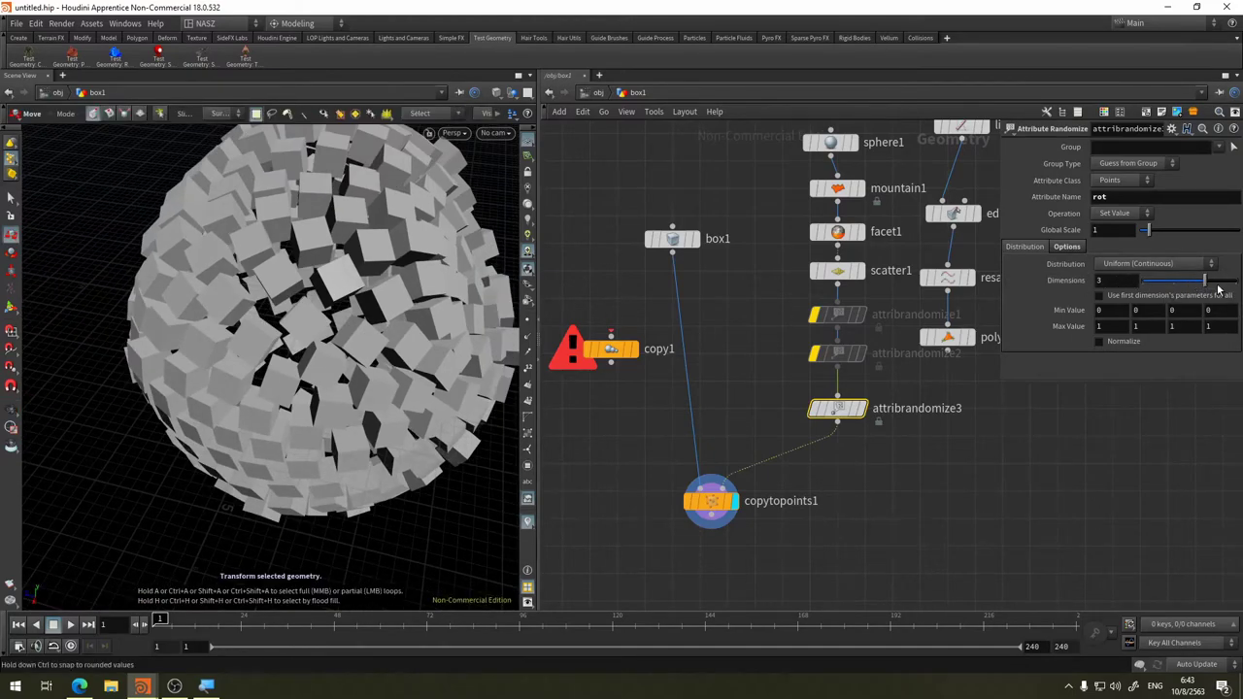
left_click_drag(1210, 289, 1236, 288)
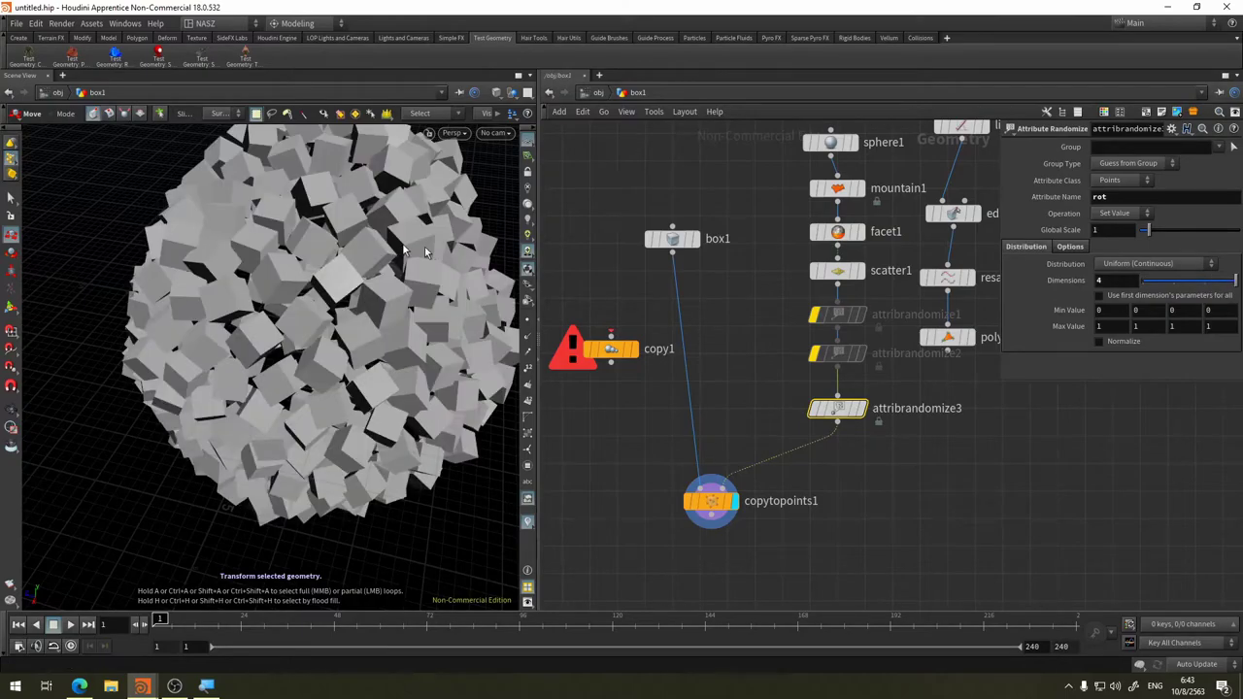
key("Escape")
mouse_move(424, 247)
left_mouse_down()
mouse_move(301, 251)
mouse_move(408, 244)
left_mouse_up()
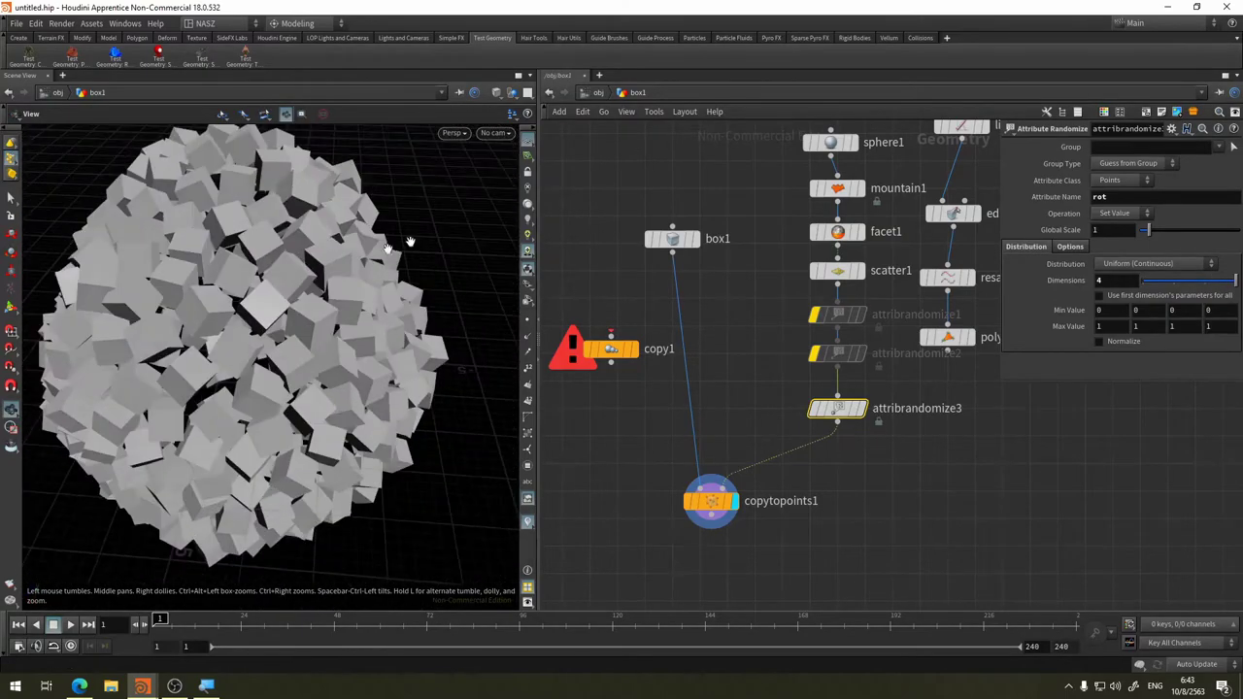
key("t")
left_click_drag(292, 362, 892, 326, "alt")
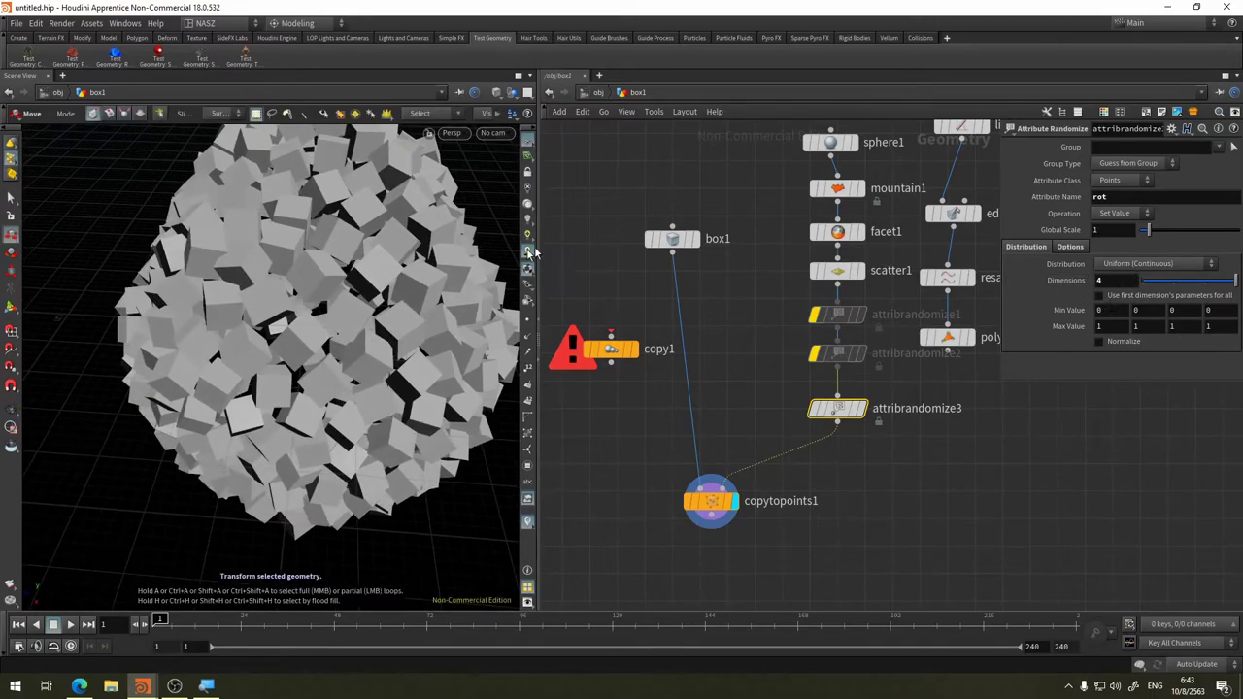
Re-enable attribrandomize1 and attribrandomize2, then move the sphere-branch nodes up and aside
left_click(817, 320)
left_click(817, 359)
key("Escape")
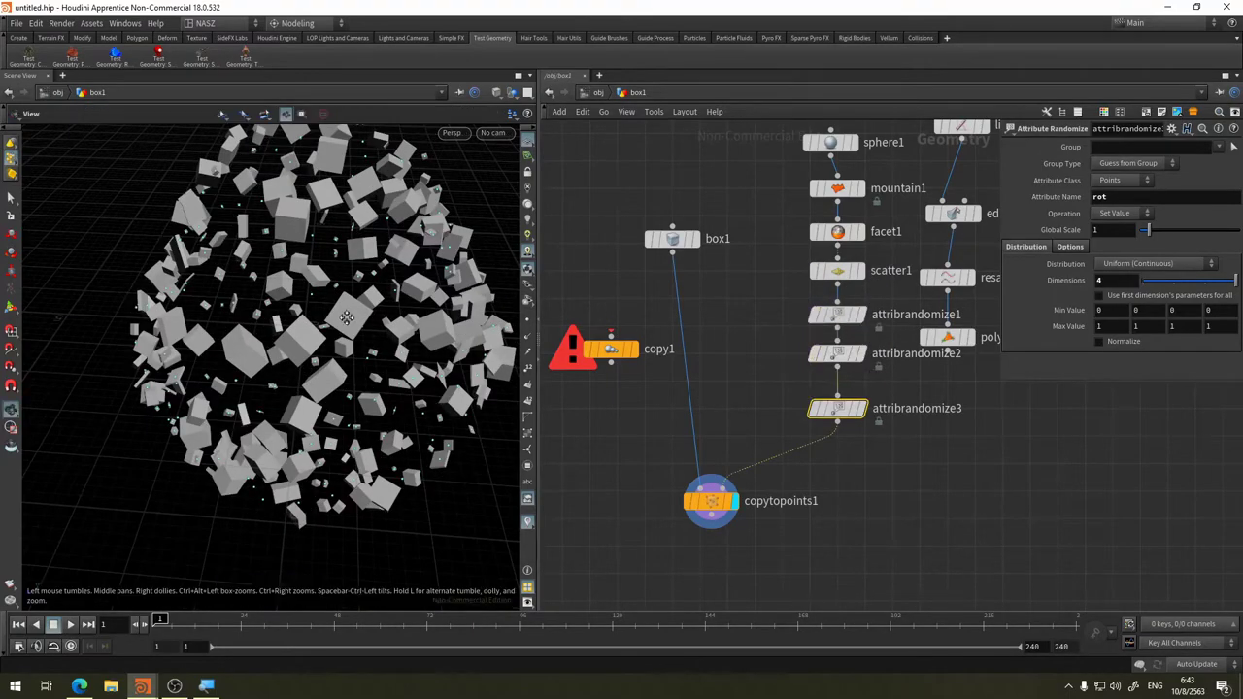
mouse_move(347, 318)
left_mouse_down()
mouse_move(390, 385)
mouse_move(368, 298)
mouse_move(354, 335)
left_mouse_up()
key("t")
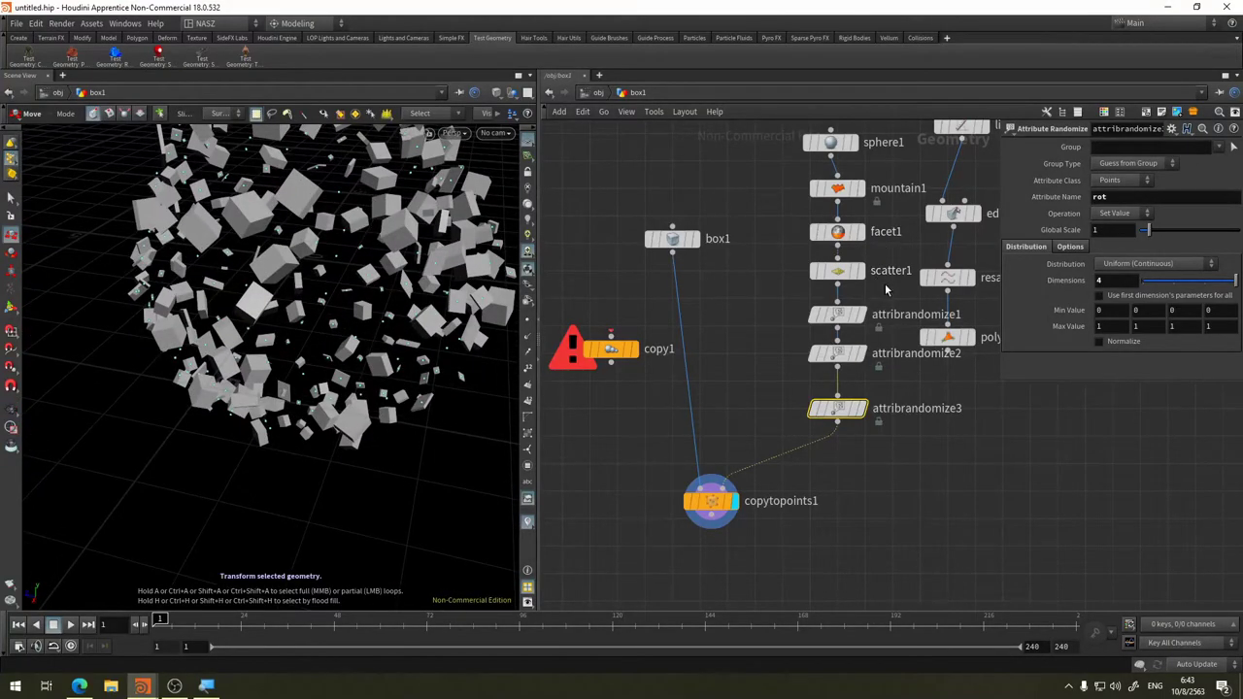
middle_click_drag(886, 290, 895, 361)
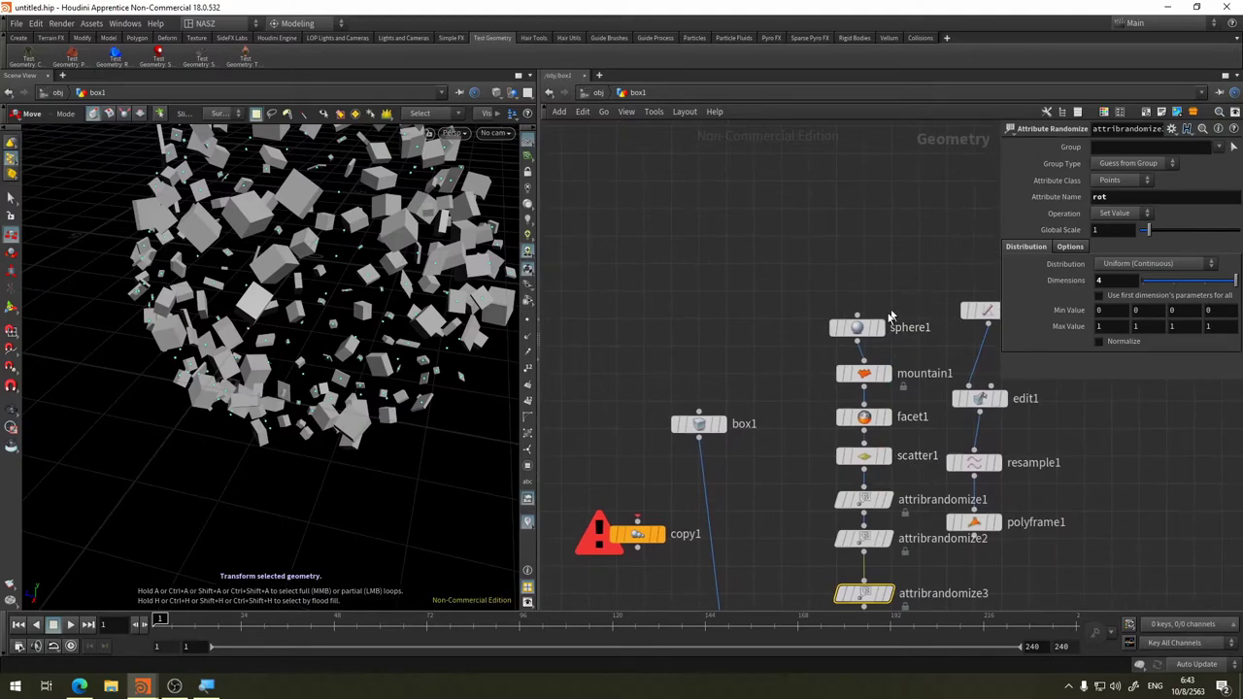
mouse_move(911, 288)
left_mouse_down()
mouse_move(843, 474)
mouse_move(913, 209)
left_mouse_up()
Add grid1 and wire it into attribrandomize1 in place of scatter1
left_click(787, 331)
key("Tab")
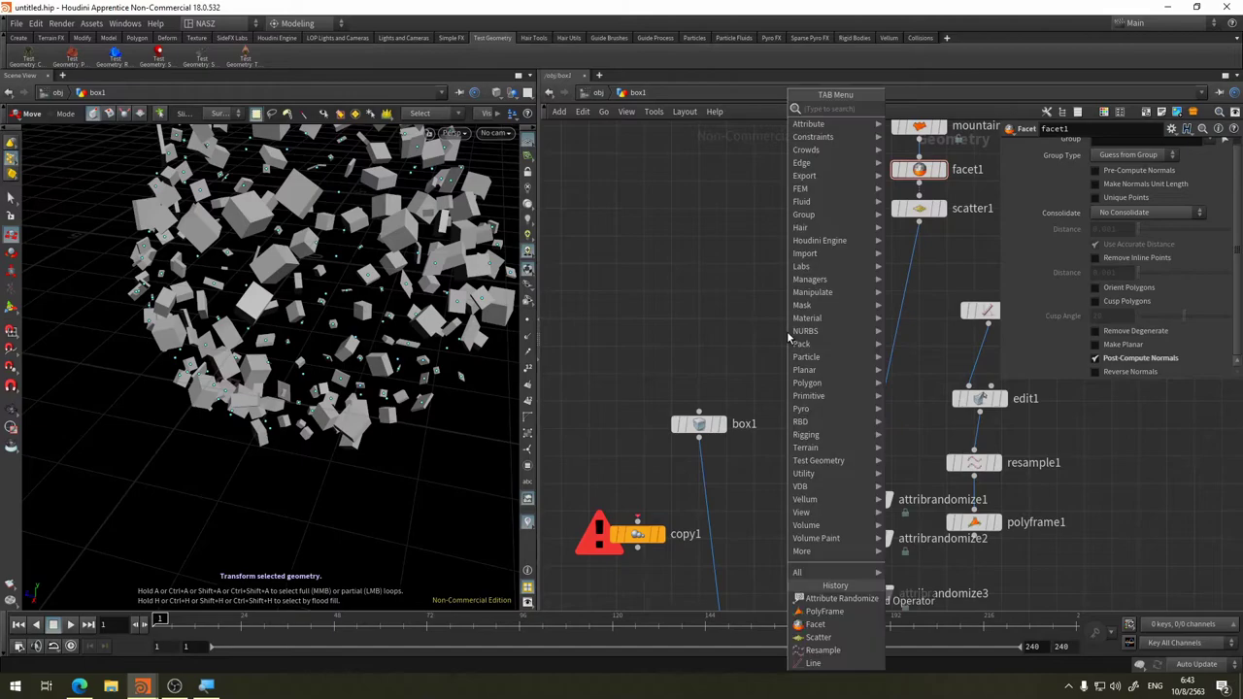
type("grid")
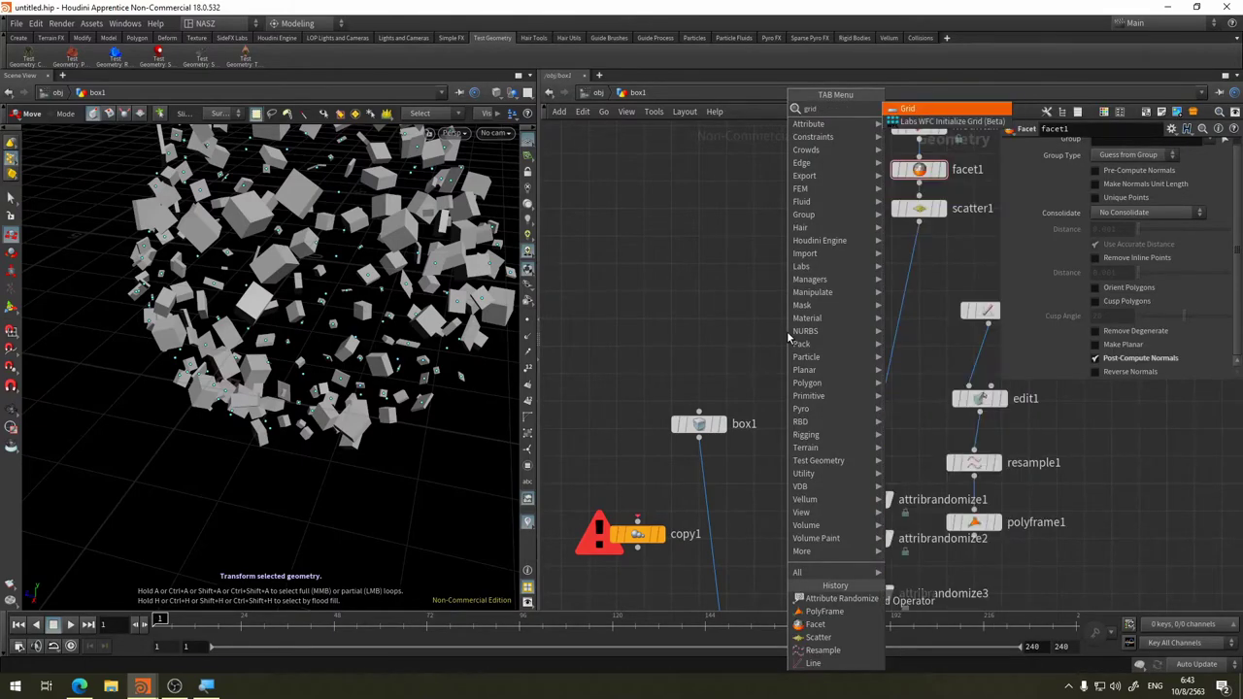
key("Return")
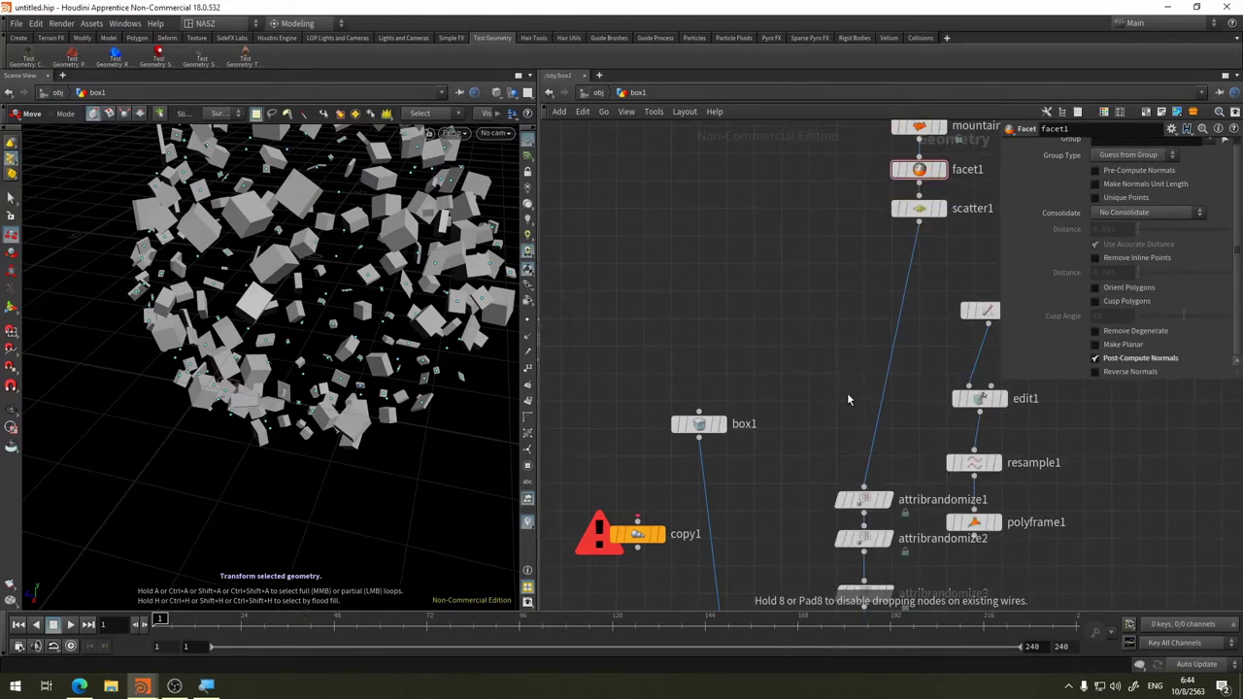
left_click(835, 375)
left_click_drag(837, 388, 864, 492)
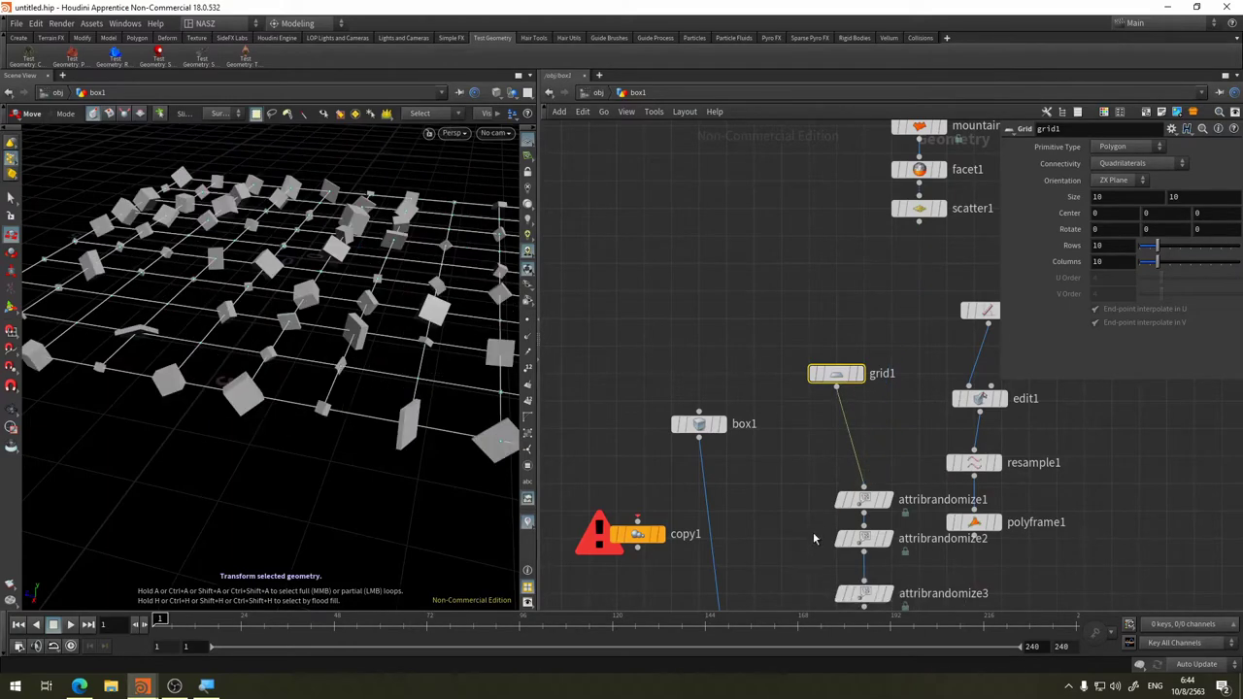
key("Escape")
mouse_move(313, 386)
left_mouse_down()
mouse_move(345, 398)
mouse_move(269, 421)
mouse_move(418, 449)
left_mouse_up()
key("t")
Move box1 up-left and add a Pig Head test geometry node to the network
middle_click_drag(677, 421, 775, 337)
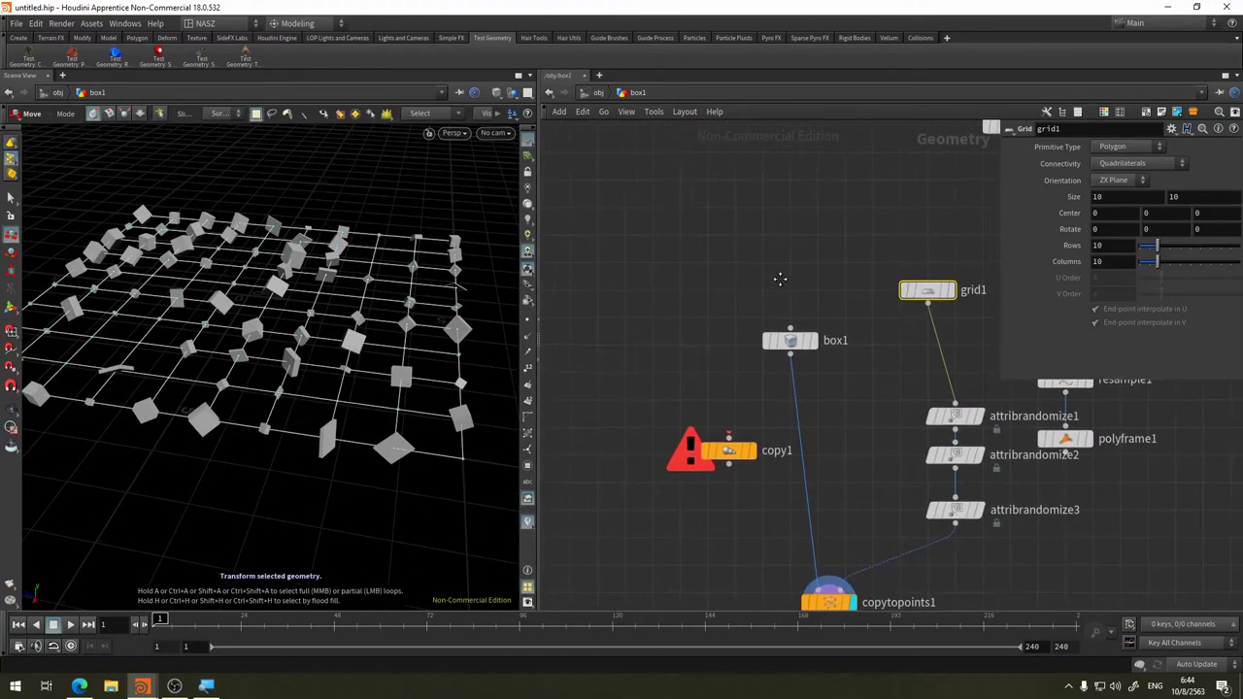
middle_click_drag(754, 380, 846, 456)
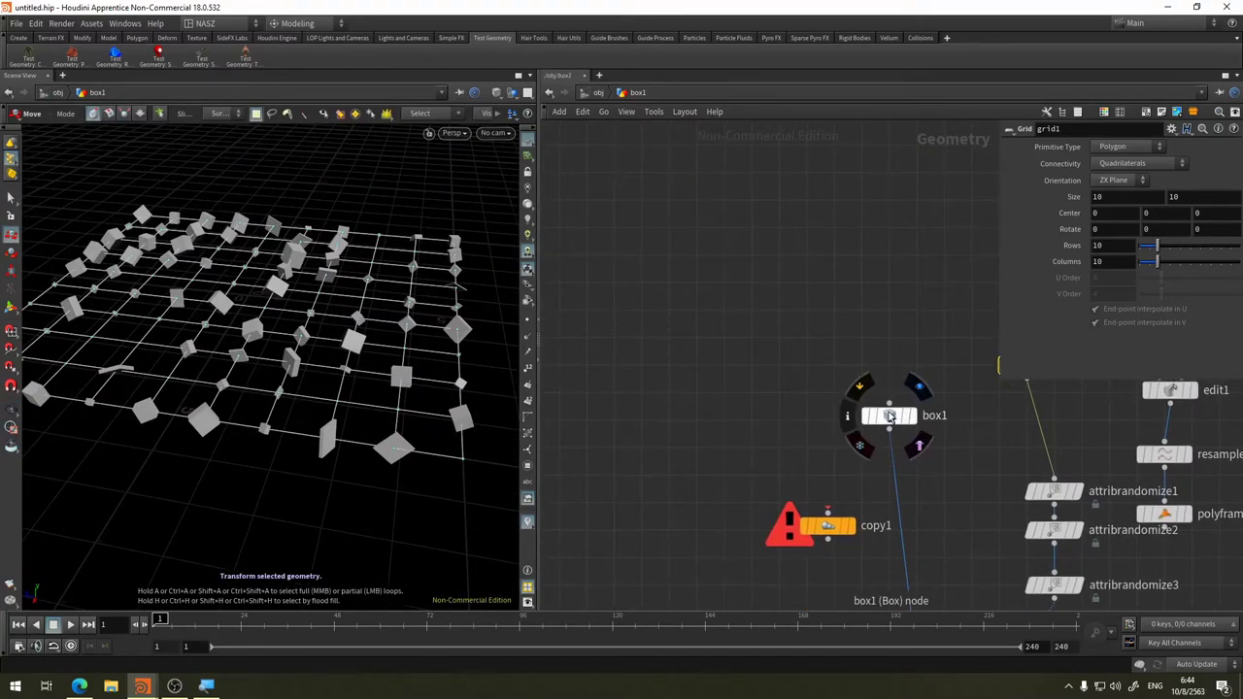
left_click_drag(889, 415, 715, 317)
key("Tab")
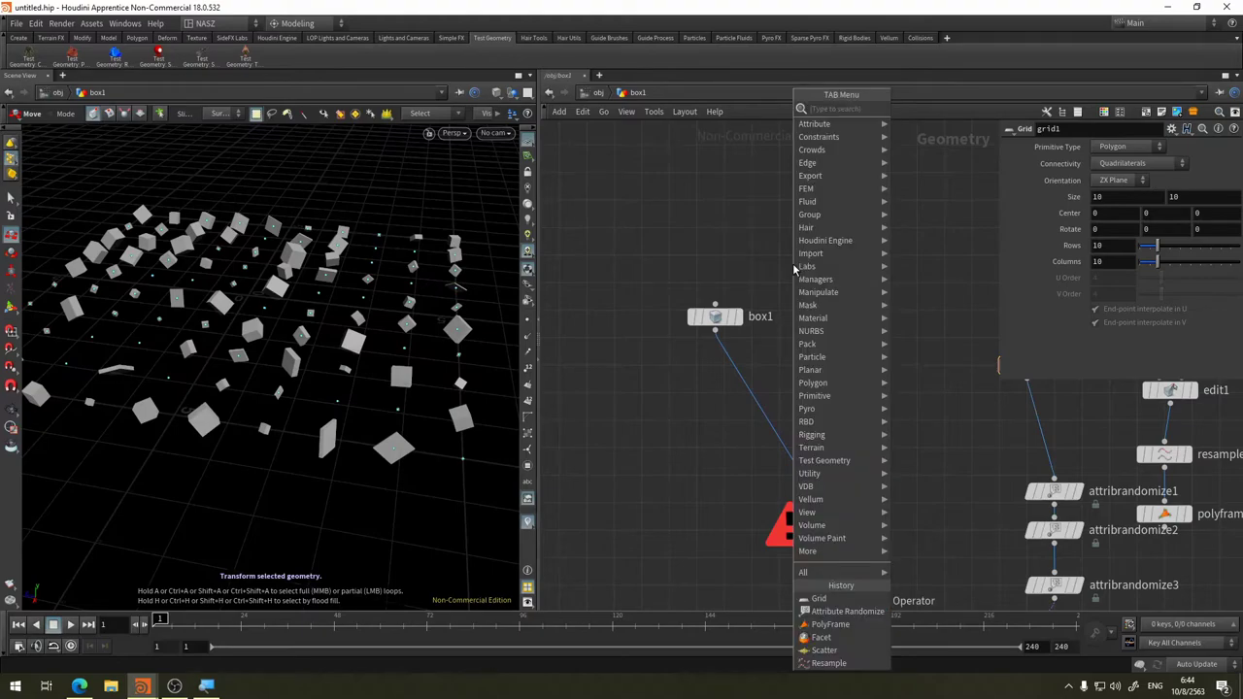
left_click(923, 116)
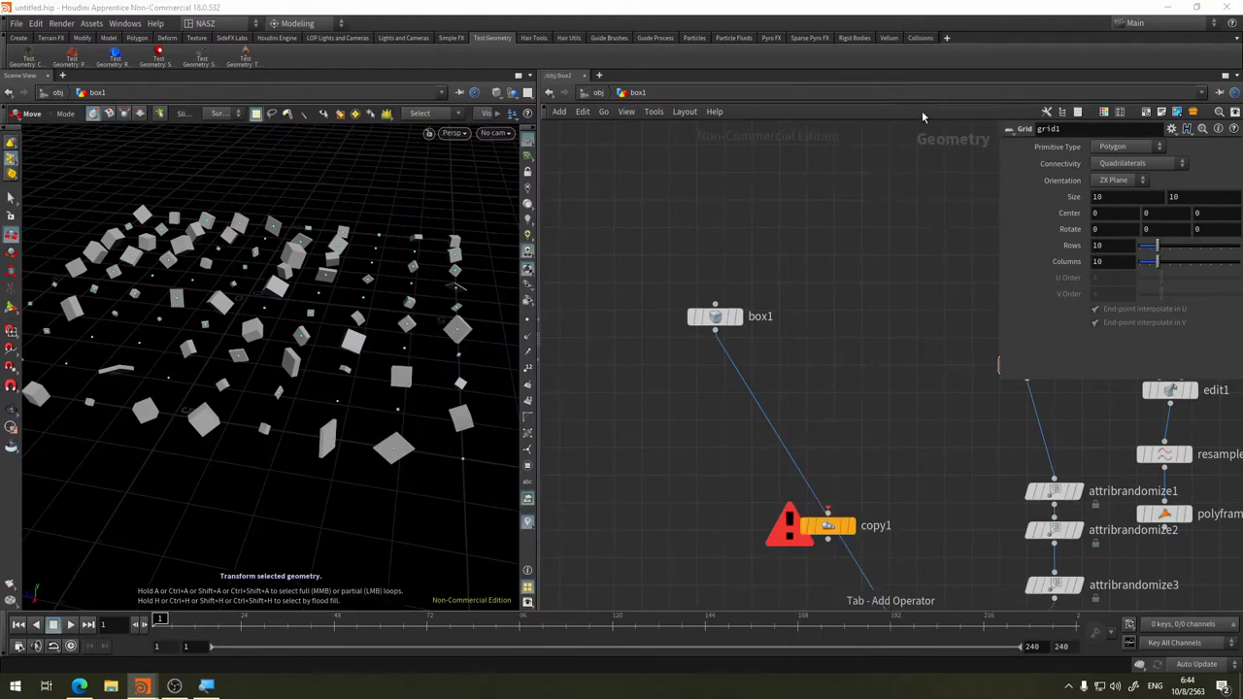
left_click(913, 452)
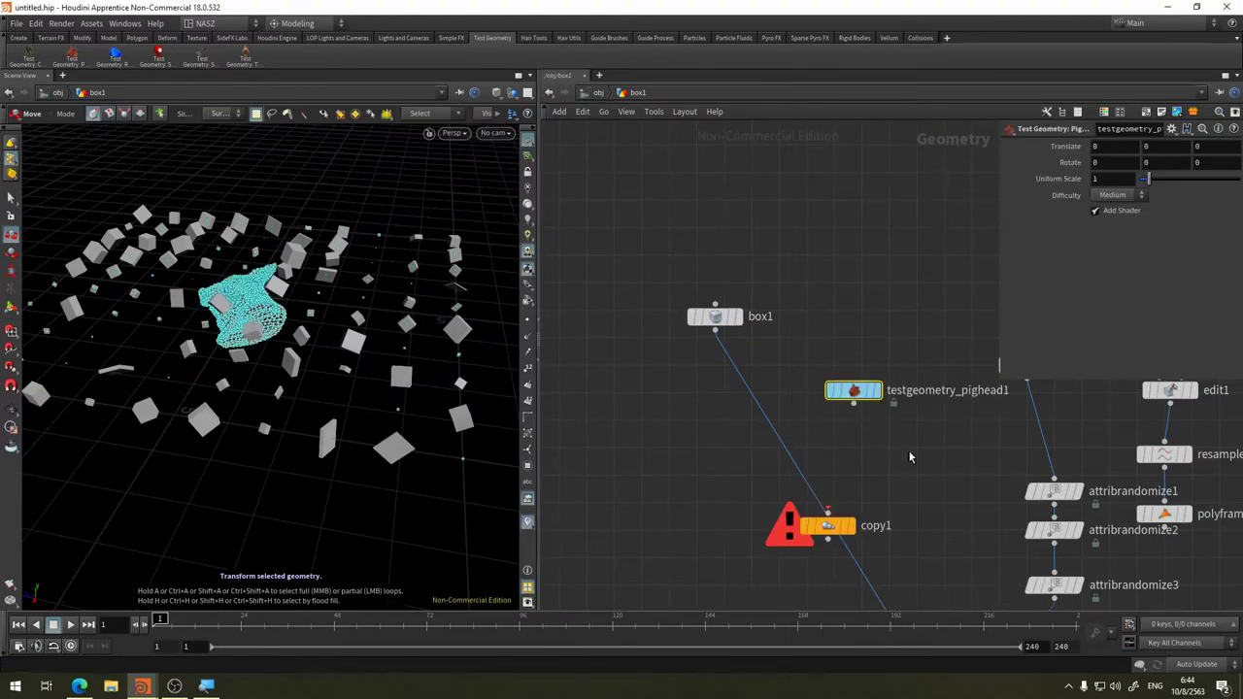
middle_click_drag(941, 449, 840, 390)
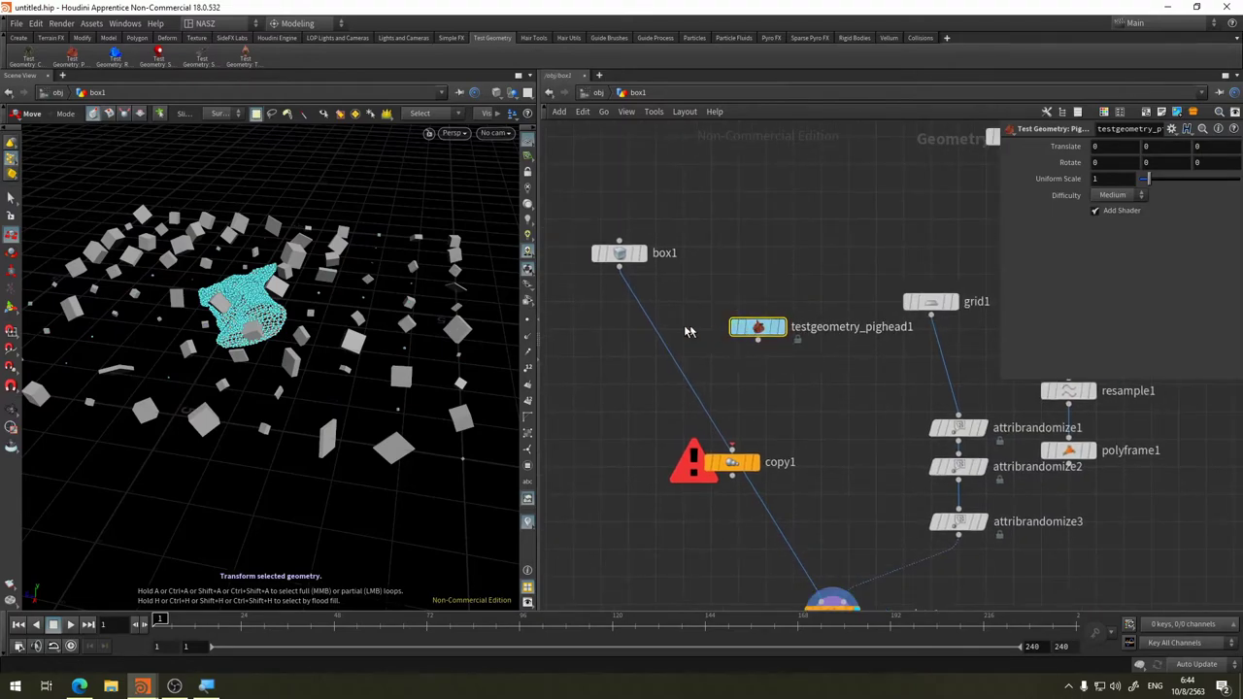
Set the Pig Head node's Difficulty to Easy
key("Escape")
mouse_move(277, 340)
left_mouse_down()
mouse_move(269, 386)
mouse_move(301, 369)
left_mouse_up()
key("t")
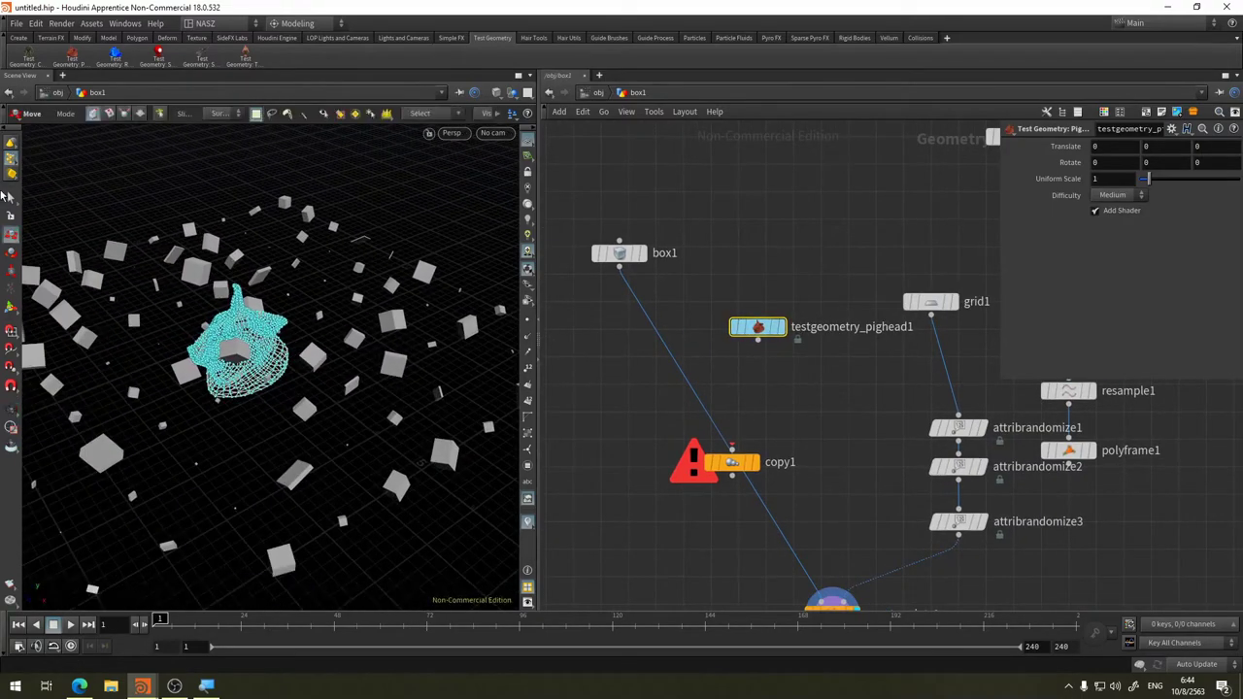
left_click(11, 199)
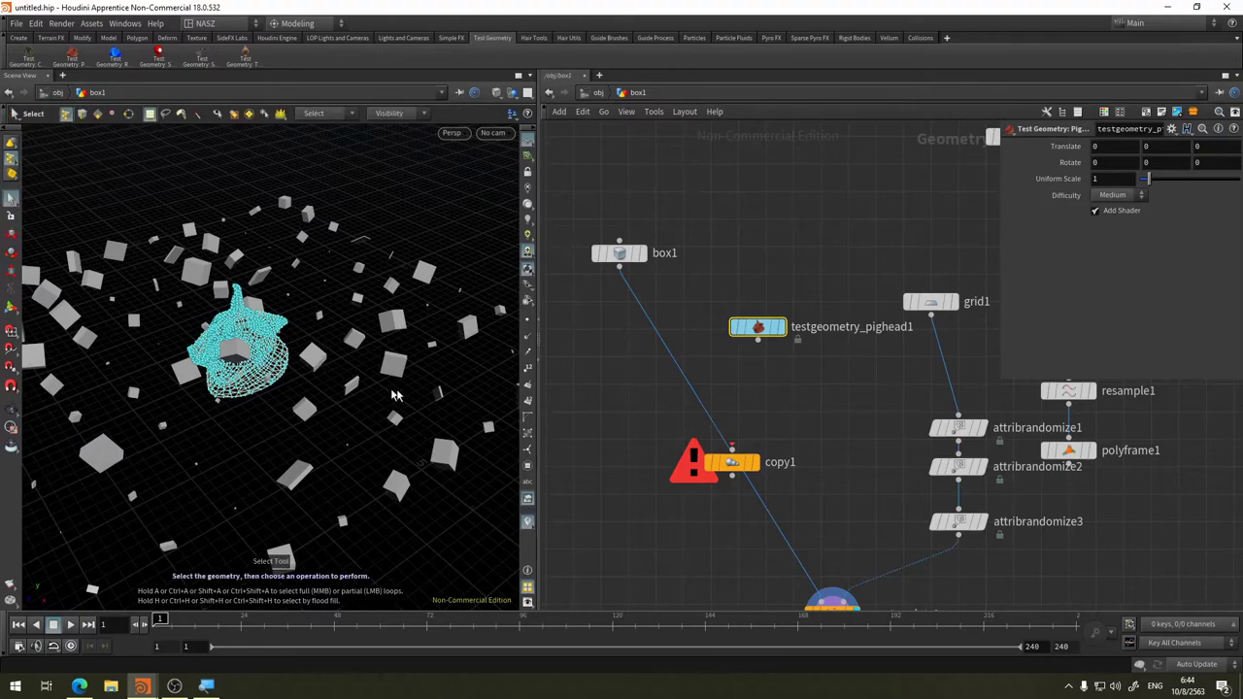
mouse_move(622, 253)
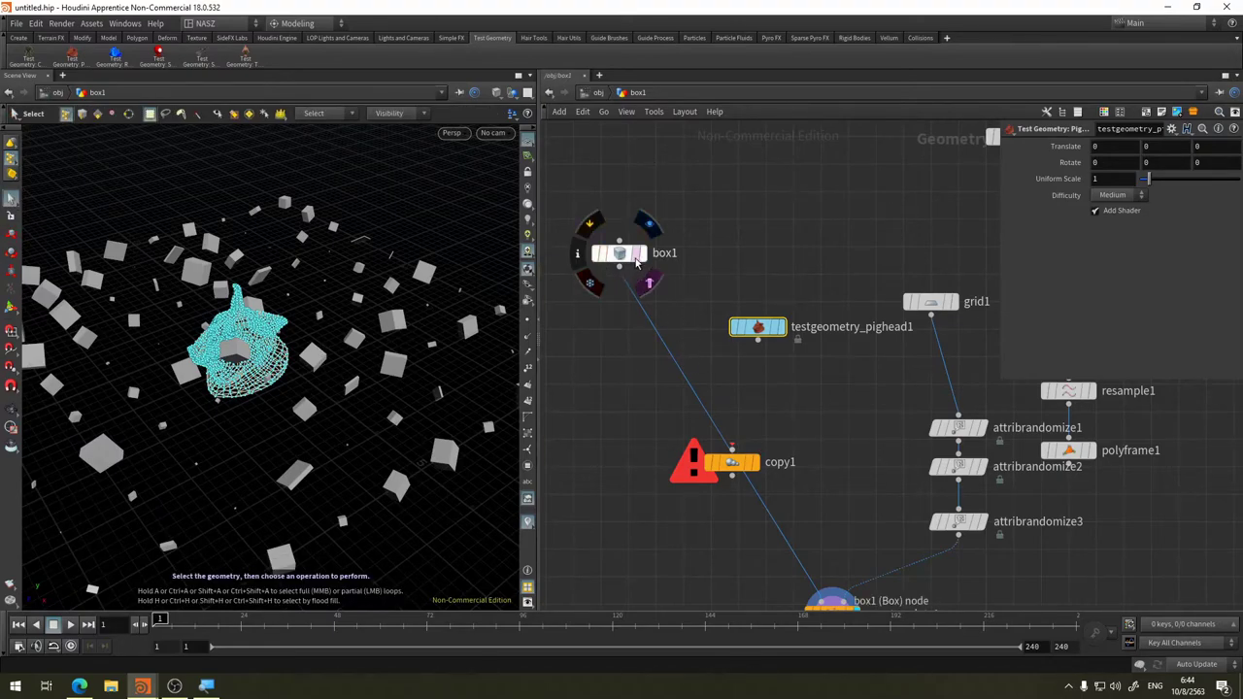
left_click(619, 257)
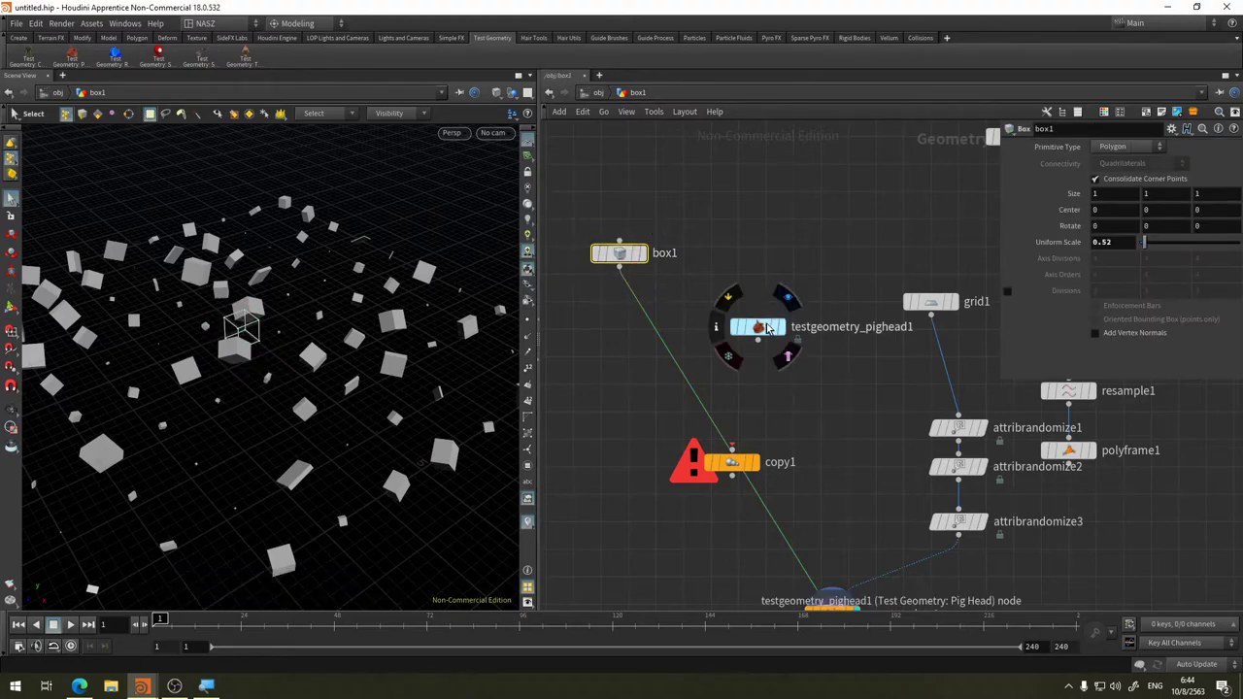
left_click(760, 332)
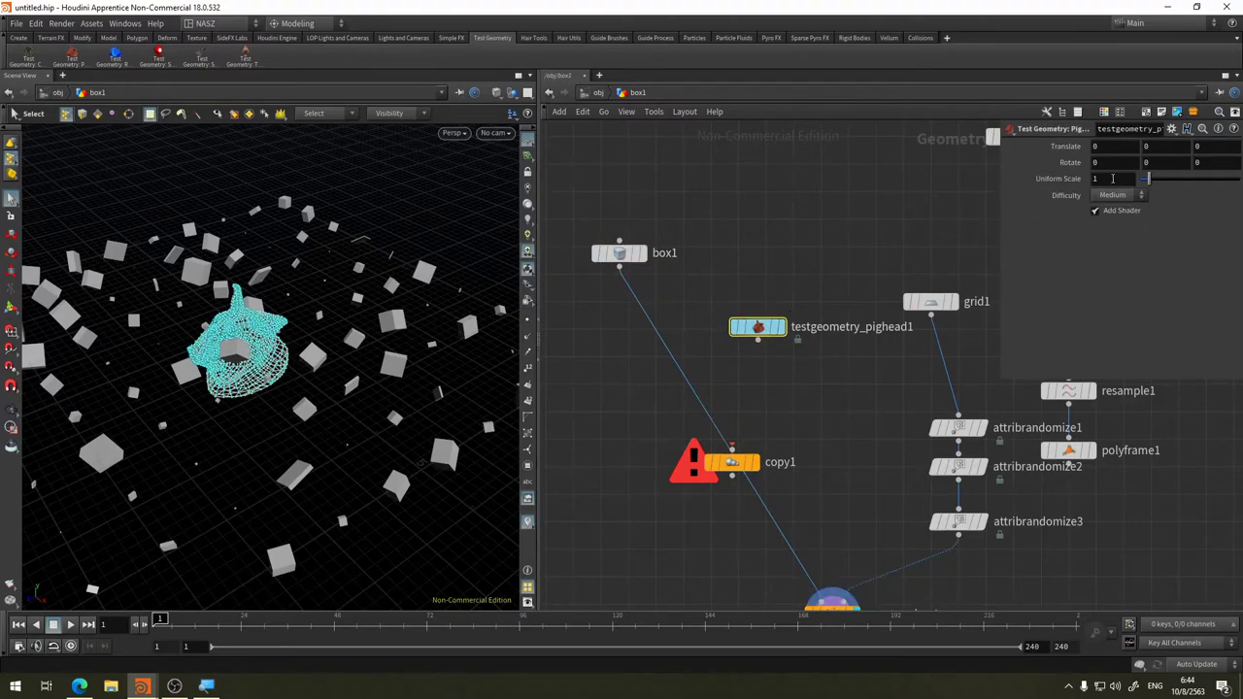
left_click(1114, 195)
left_click(1106, 208)
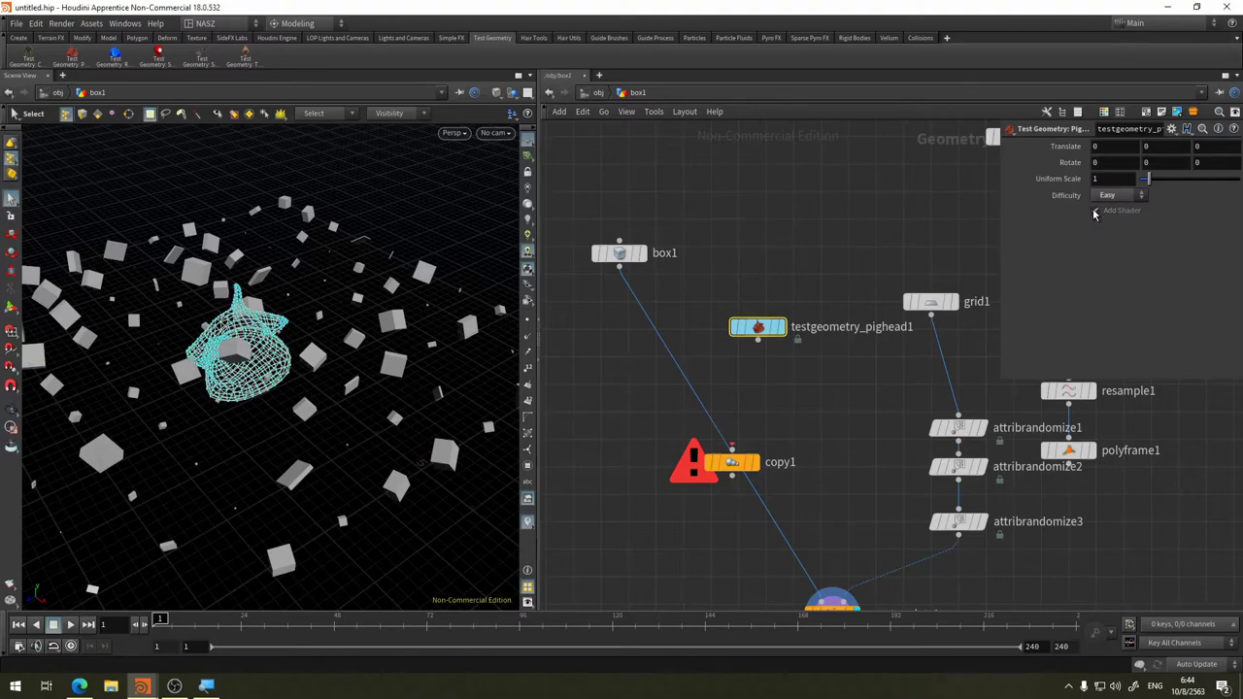
Display the pig head alone, switch component selection to primitives, and select copytopoints1
middle_click_drag(774, 343, 758, 238)
left_click(764, 222)
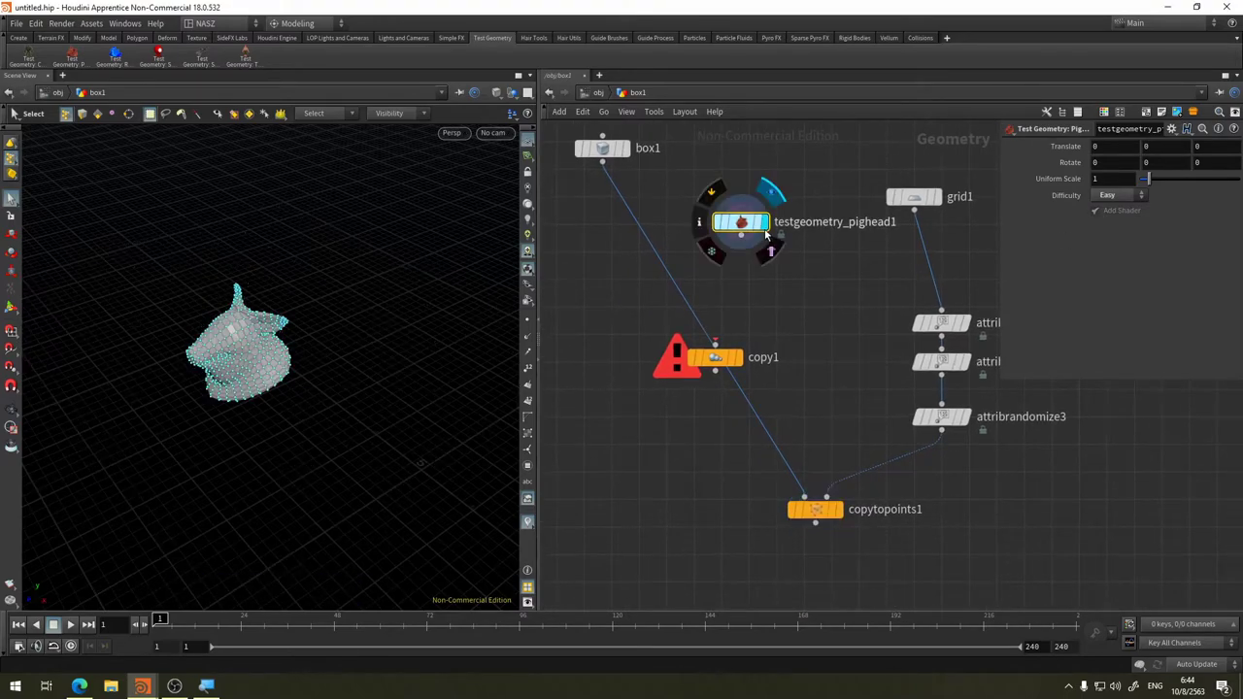
key("Escape")
scroll(277, 394, "up", 5)
mouse_move(263, 391)
left_mouse_down()
mouse_move(246, 385)
mouse_move(272, 386)
left_mouse_up()
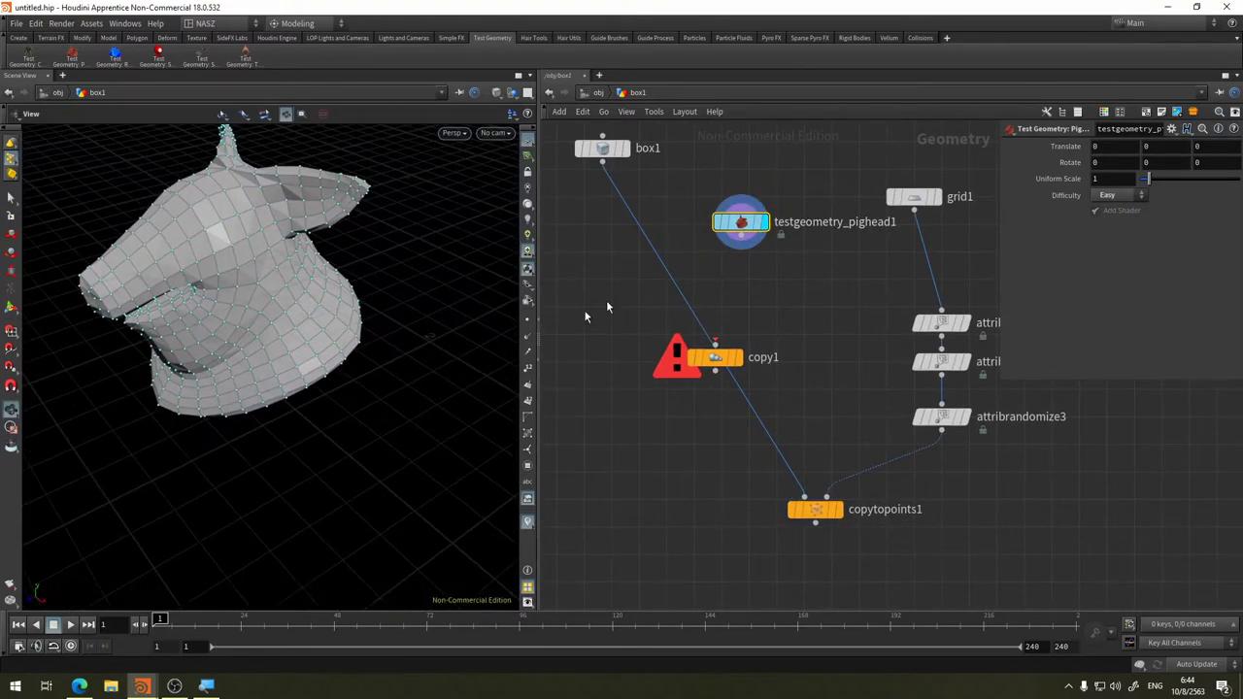
key("s")
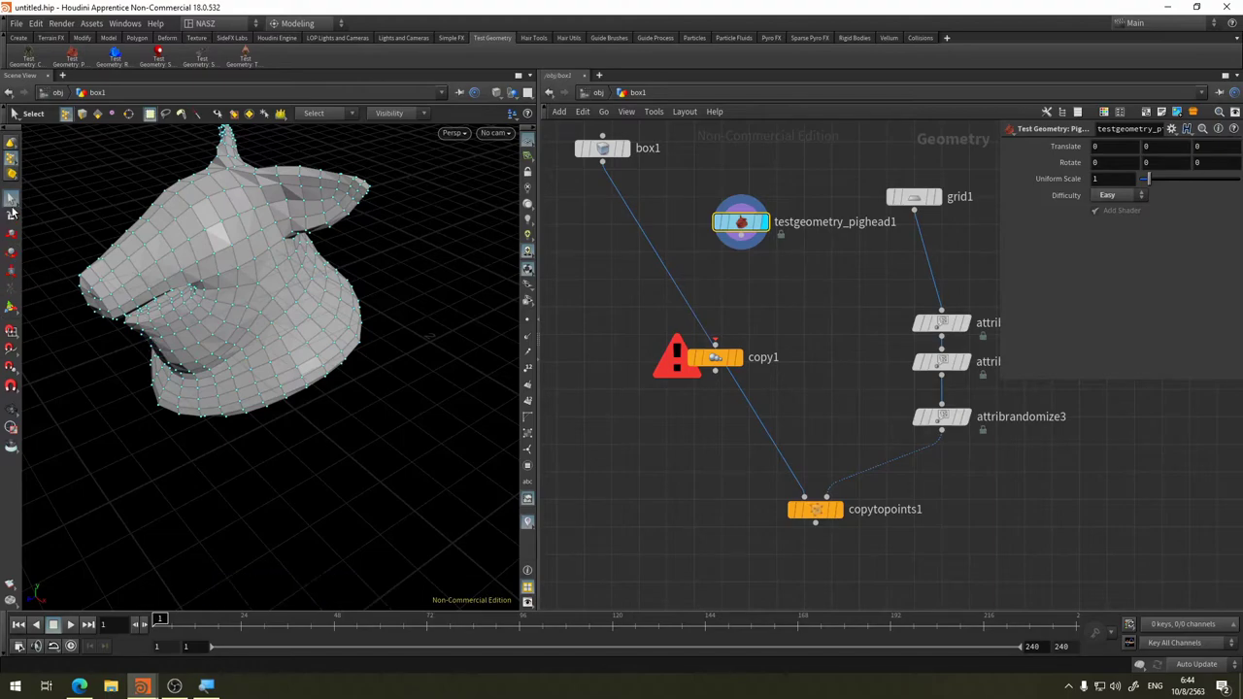
left_click(10, 163)
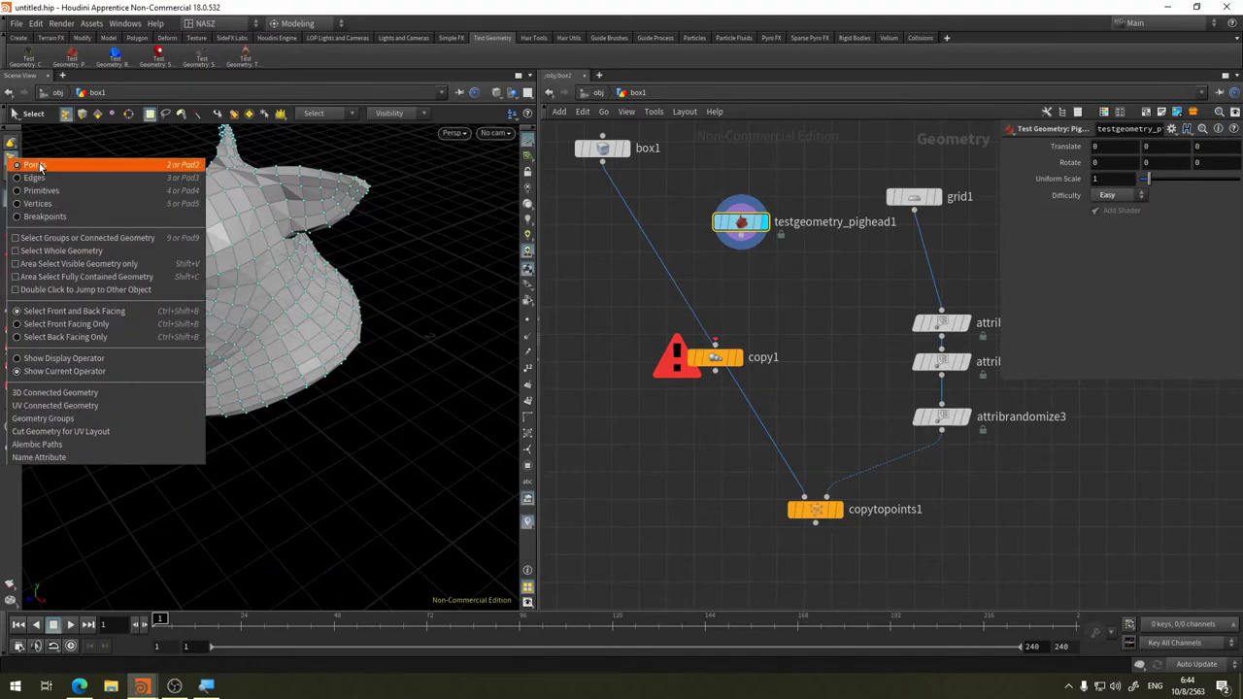
left_click(42, 200)
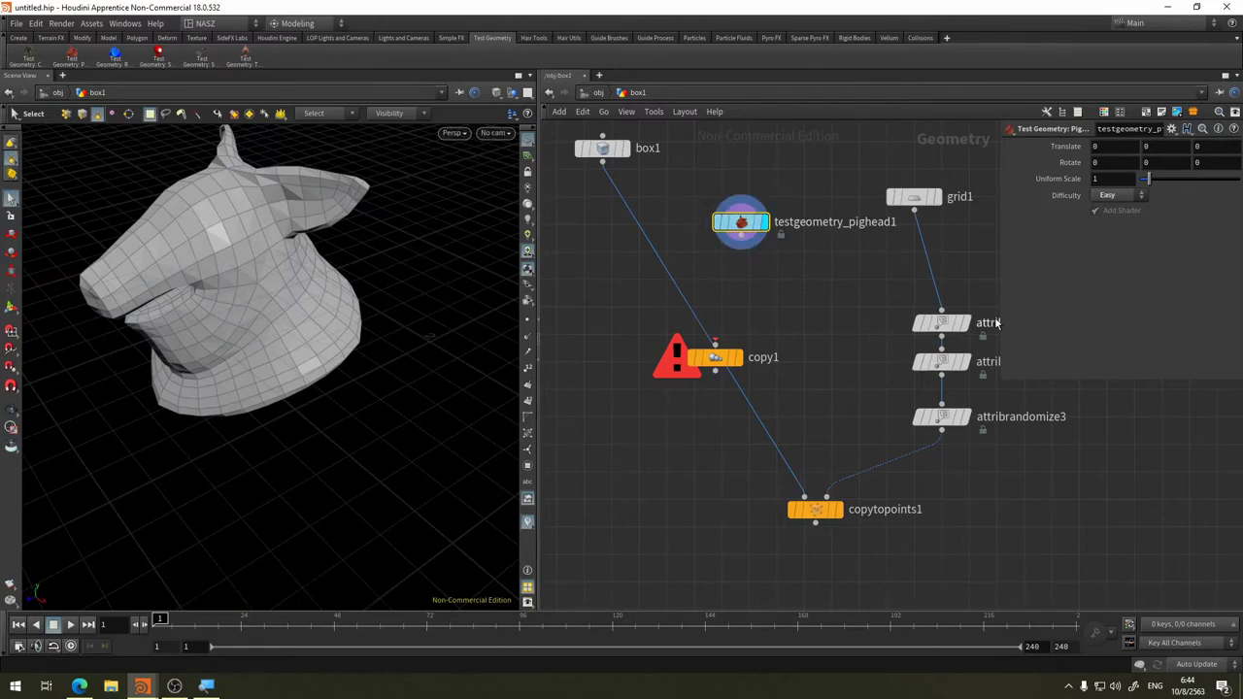
left_click(815, 508)
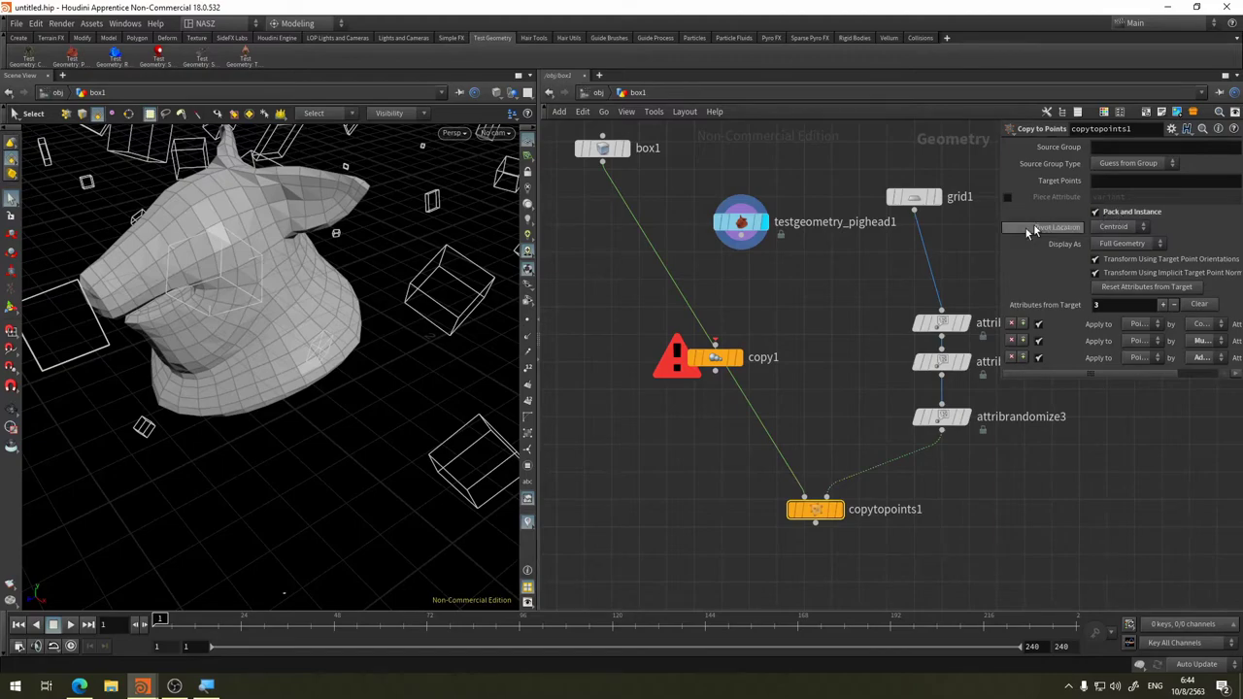
Wire testgeometry_pighead1 into copytopoints1's first input and display the copied pig heads
left_click(741, 248)
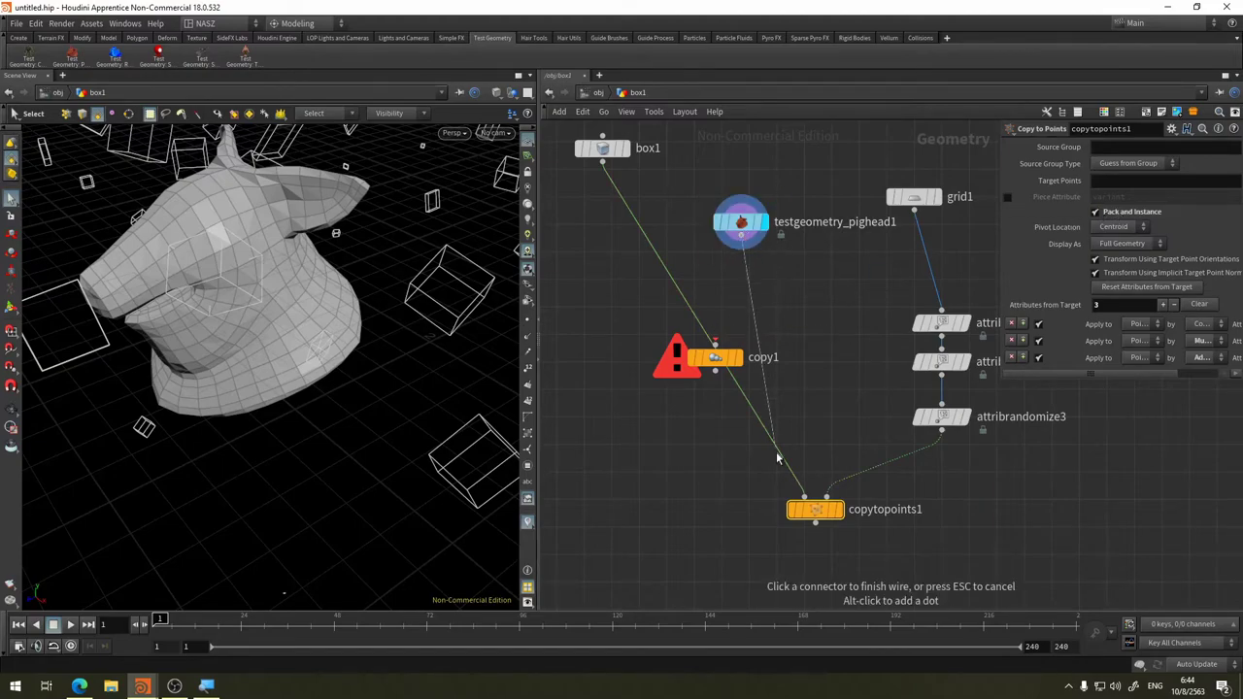
left_click(804, 497)
left_click(843, 515)
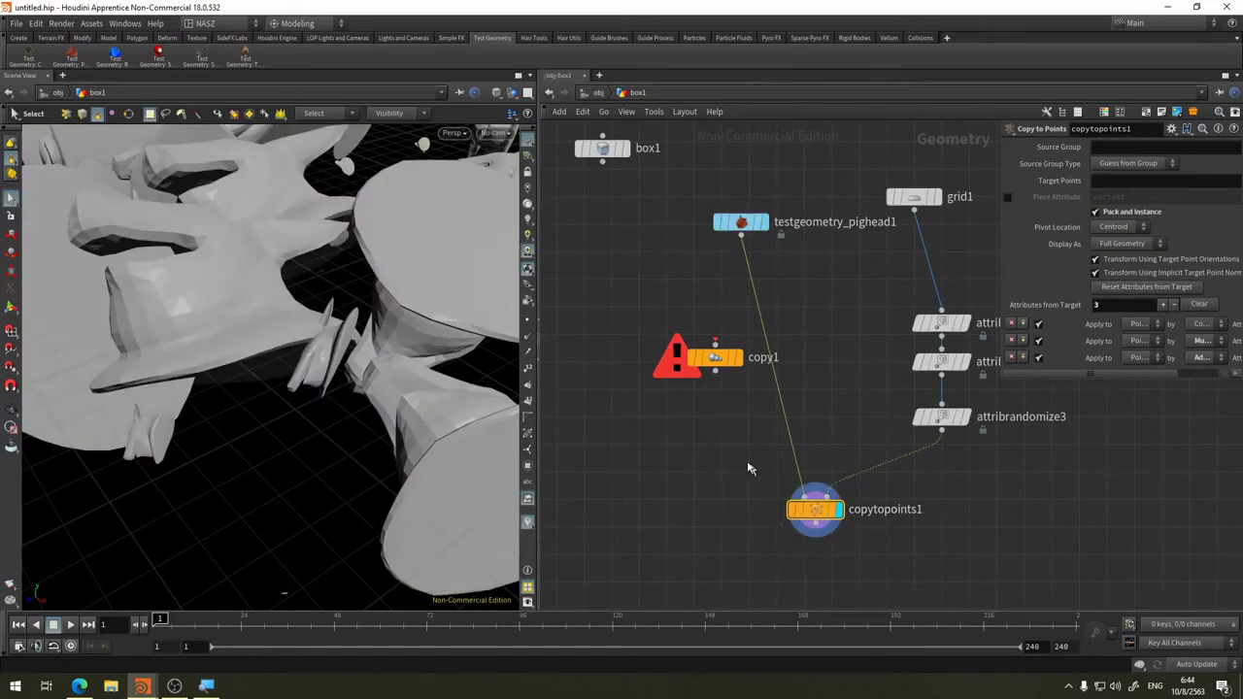
key("Escape")
scroll(418, 269, "down", 10)
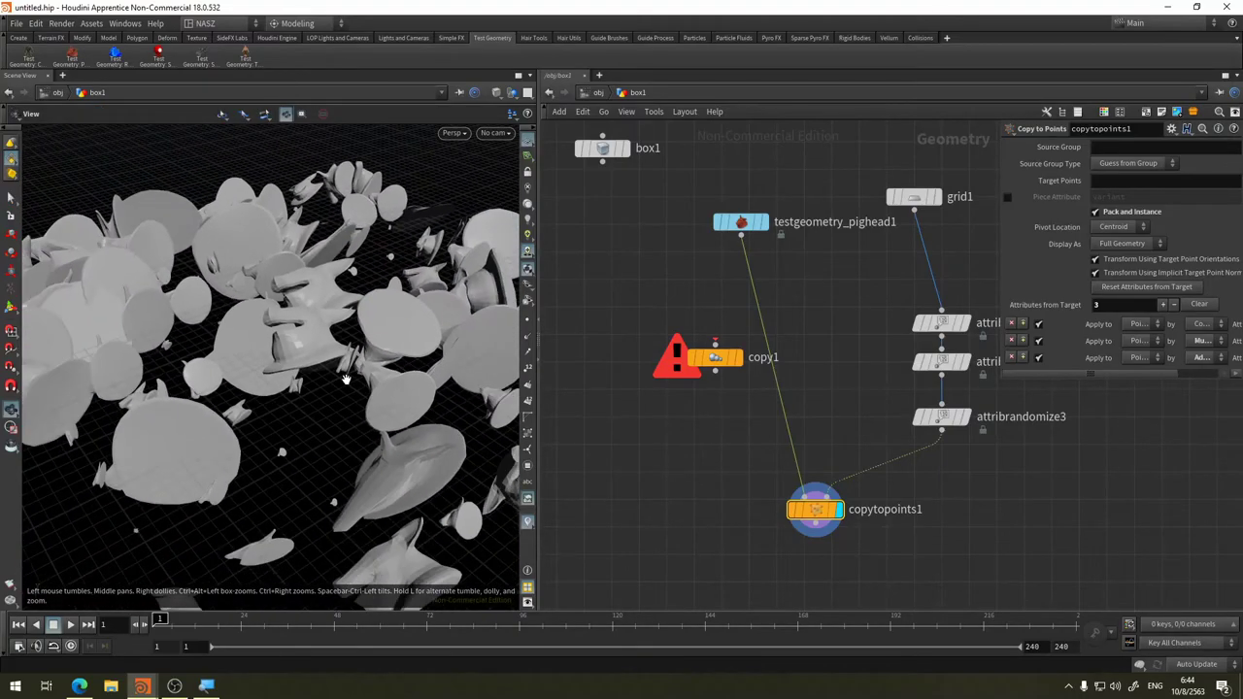
mouse_move(418, 269)
left_mouse_down()
mouse_move(395, 375)
mouse_move(541, 375)
left_mouse_up()
key("s")
Bypass attribrandomize3 and display only grid1 in the viewport
left_click(919, 422)
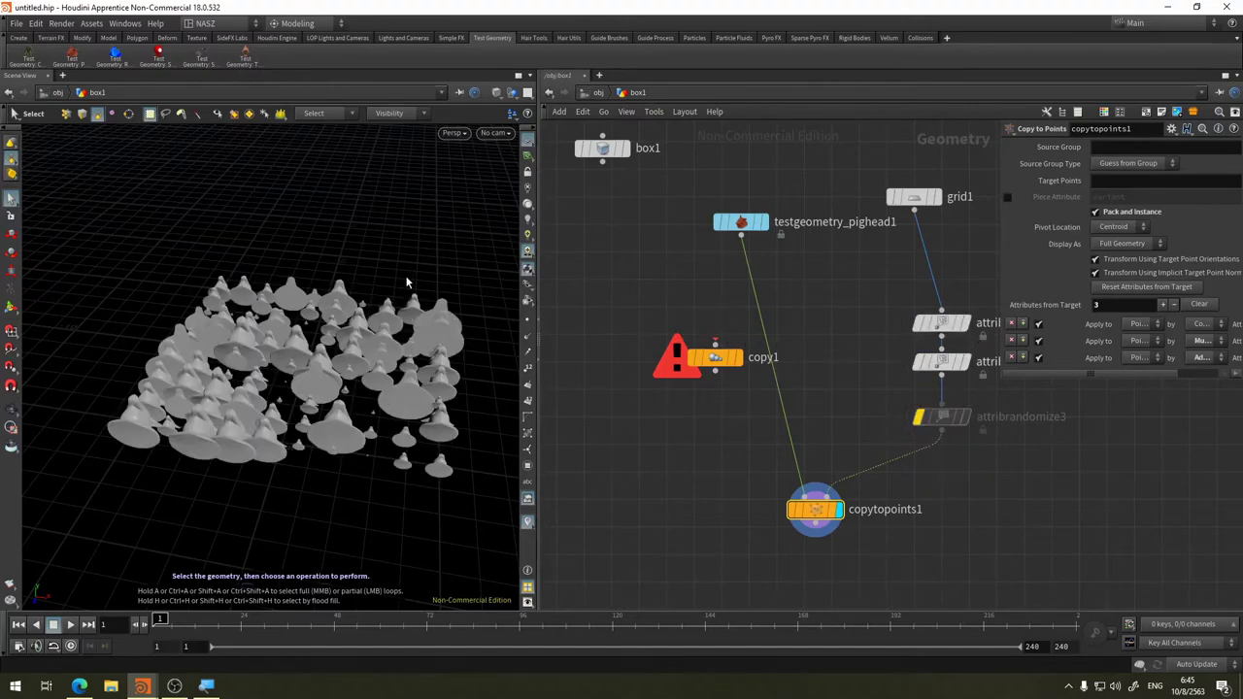
key("Escape")
mouse_move(356, 288)
left_mouse_down()
mouse_move(251, 292)
mouse_move(236, 269)
mouse_move(145, 274)
left_mouse_up()
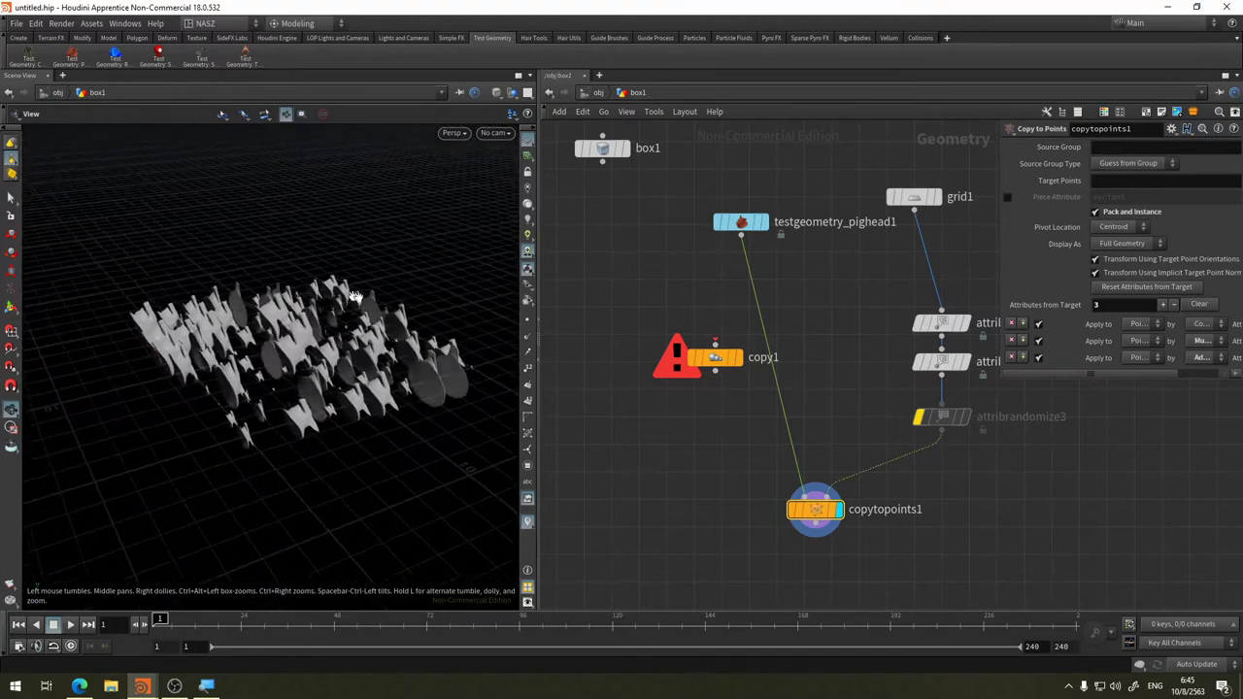
key("s")
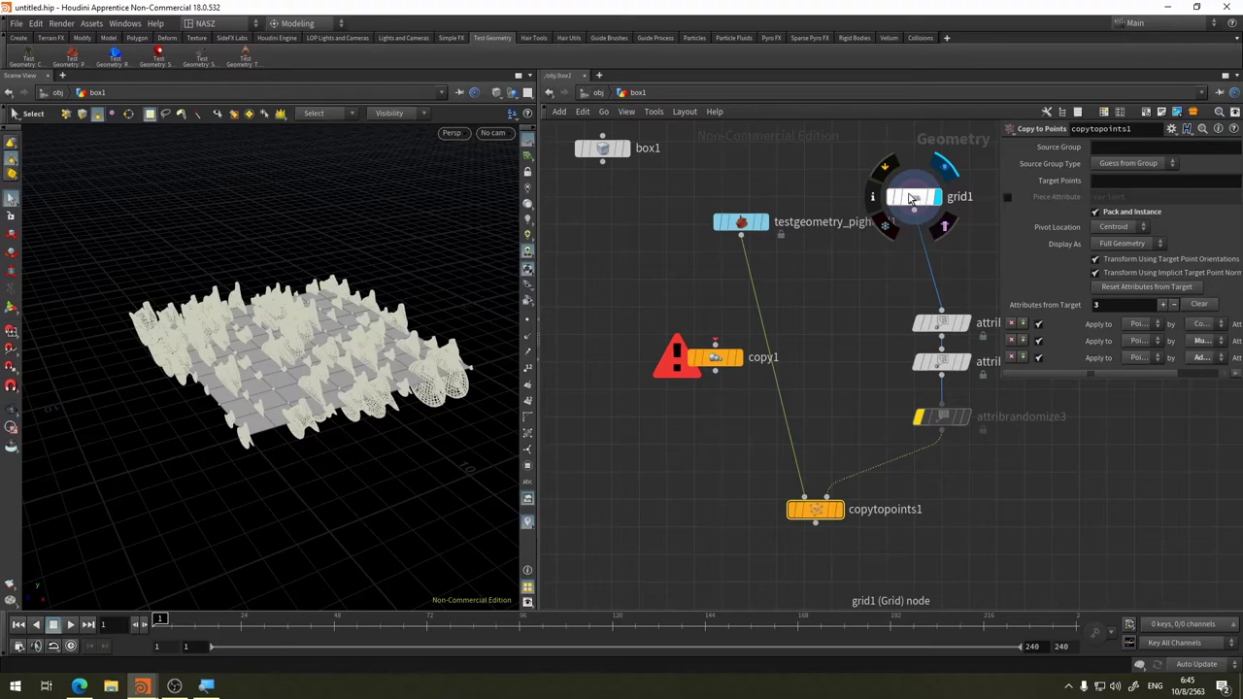
left_click(944, 169)
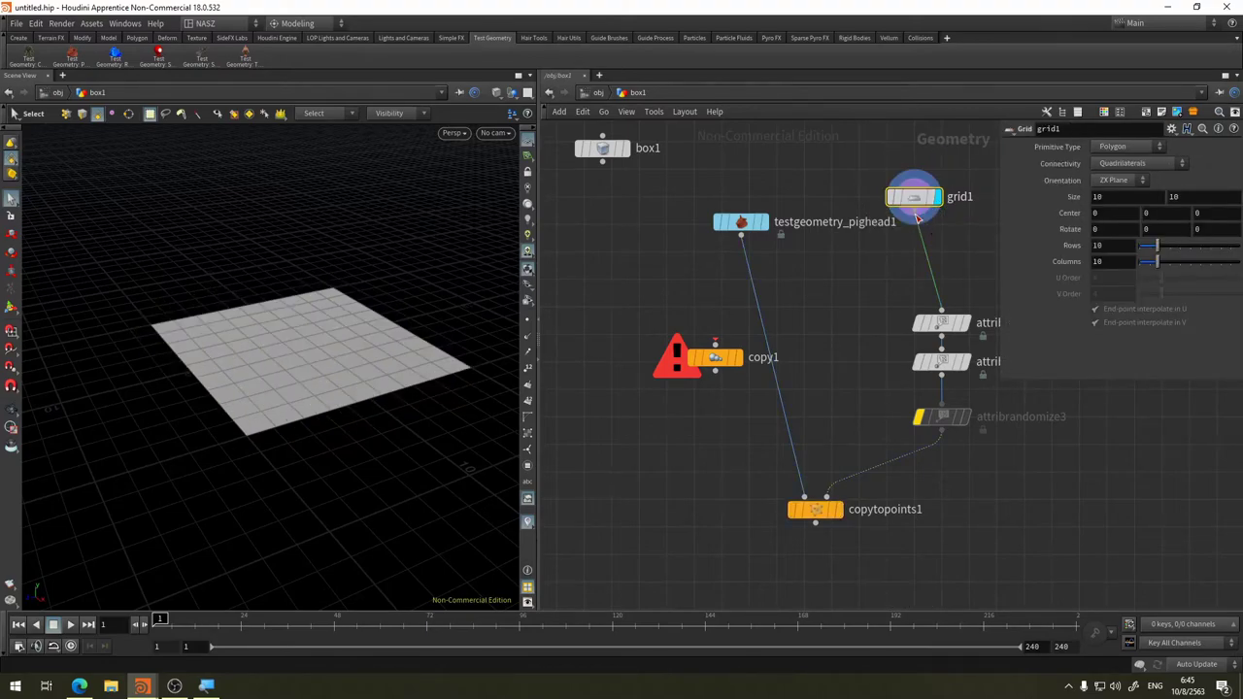
Insert facet2 between grid1 and attribrandomize1 with Post-Compute Normals on
left_click(916, 221)
left_click(959, 651)
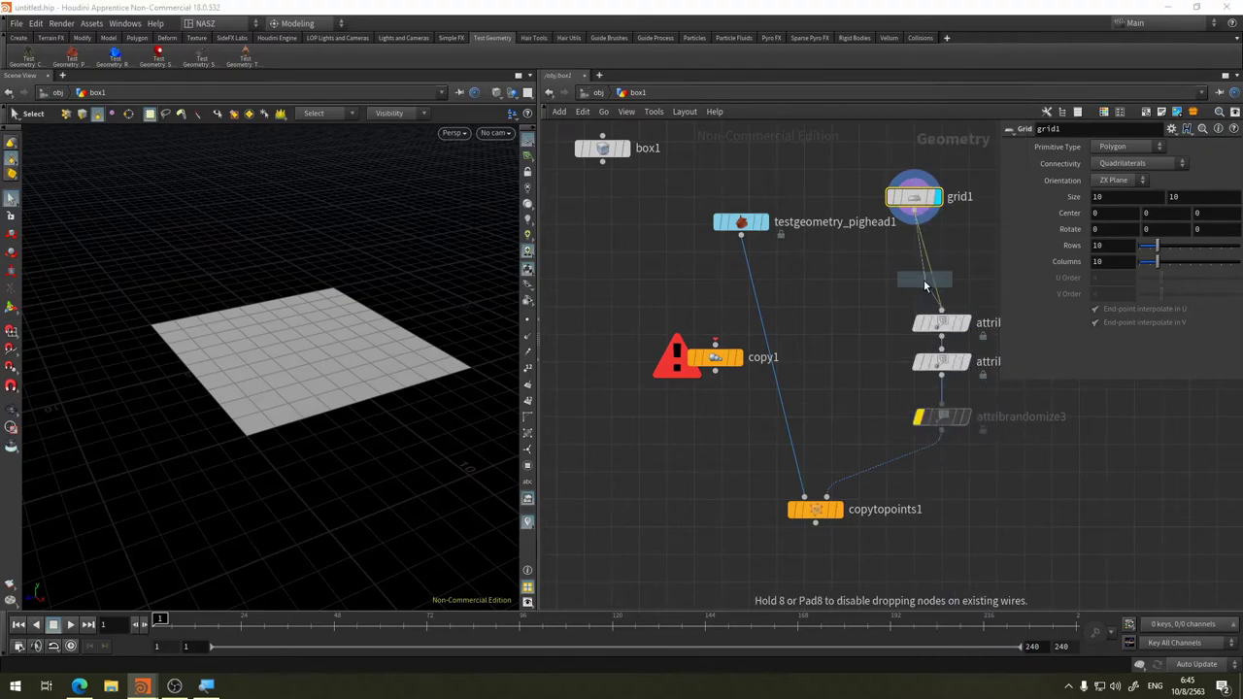
left_click(944, 273)
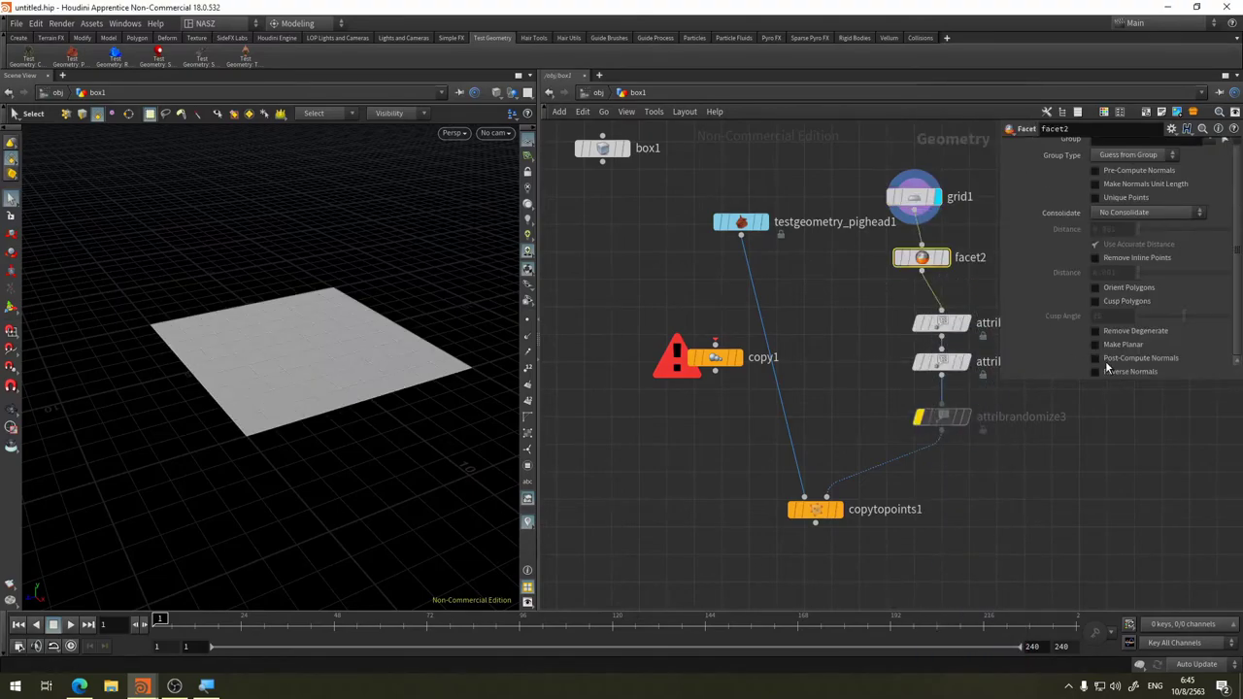
left_click(1095, 357)
left_click(529, 338)
left_click(838, 509)
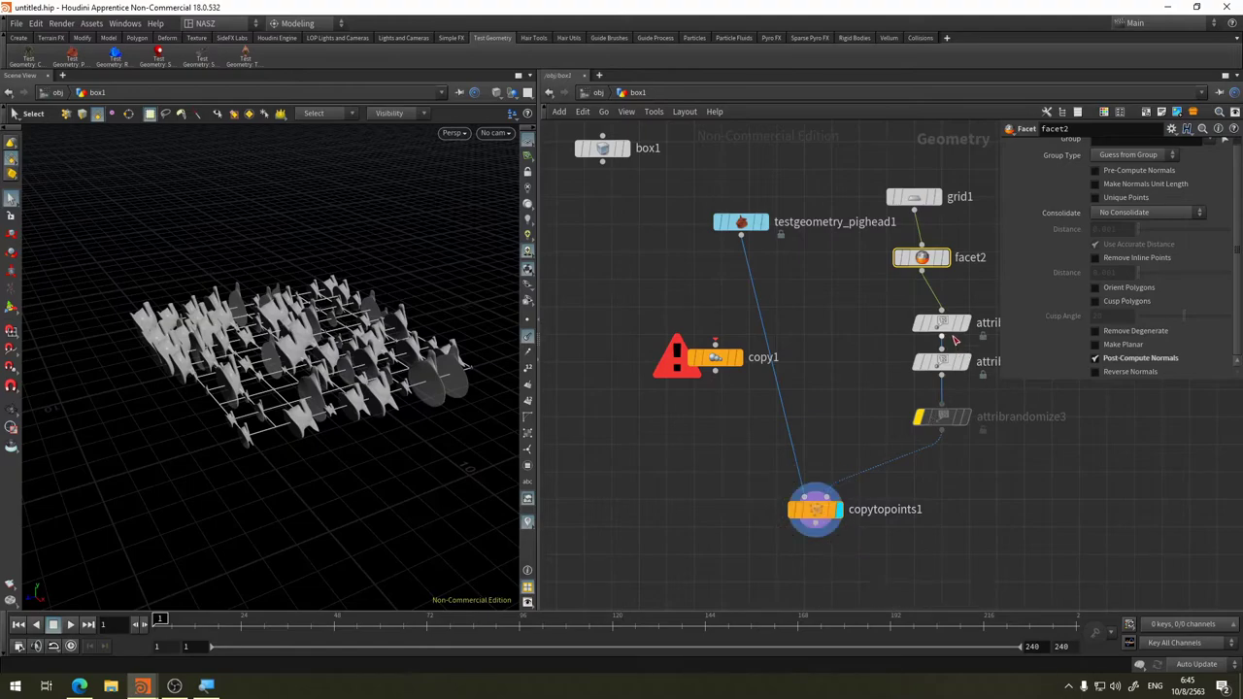
Toggle facet2's Post-Compute Normals off and on, then step the display flag back to copytopoints1
left_click(1097, 361)
left_click(1097, 360)
left_click(966, 323)
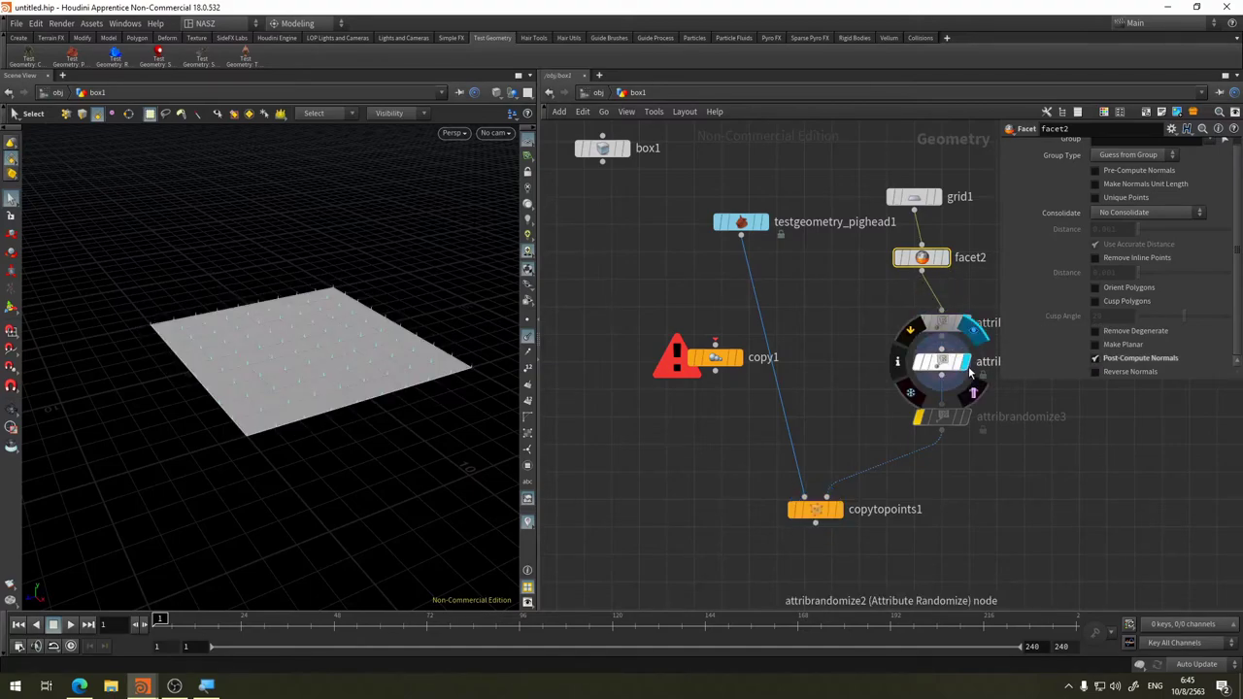
left_click(967, 362)
left_click(839, 507)
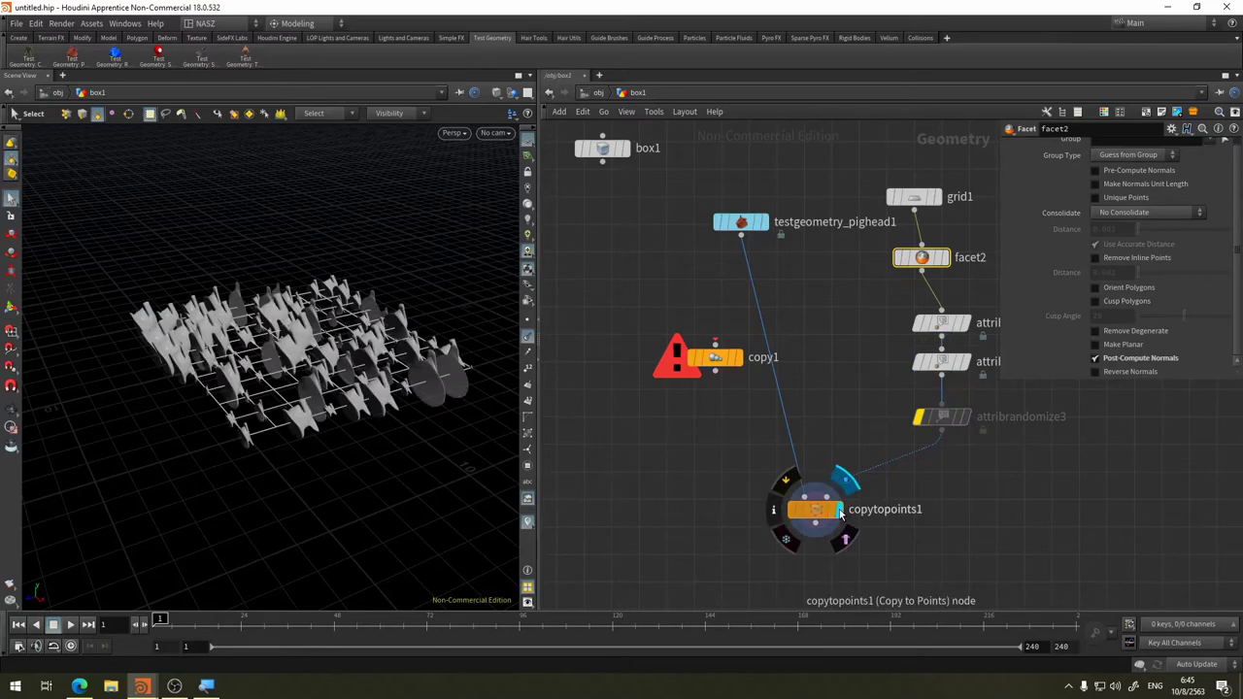
left_click(816, 509)
Bypass attribrandomize3 and review the pig head and copytopoints1 settings
left_click(938, 416)
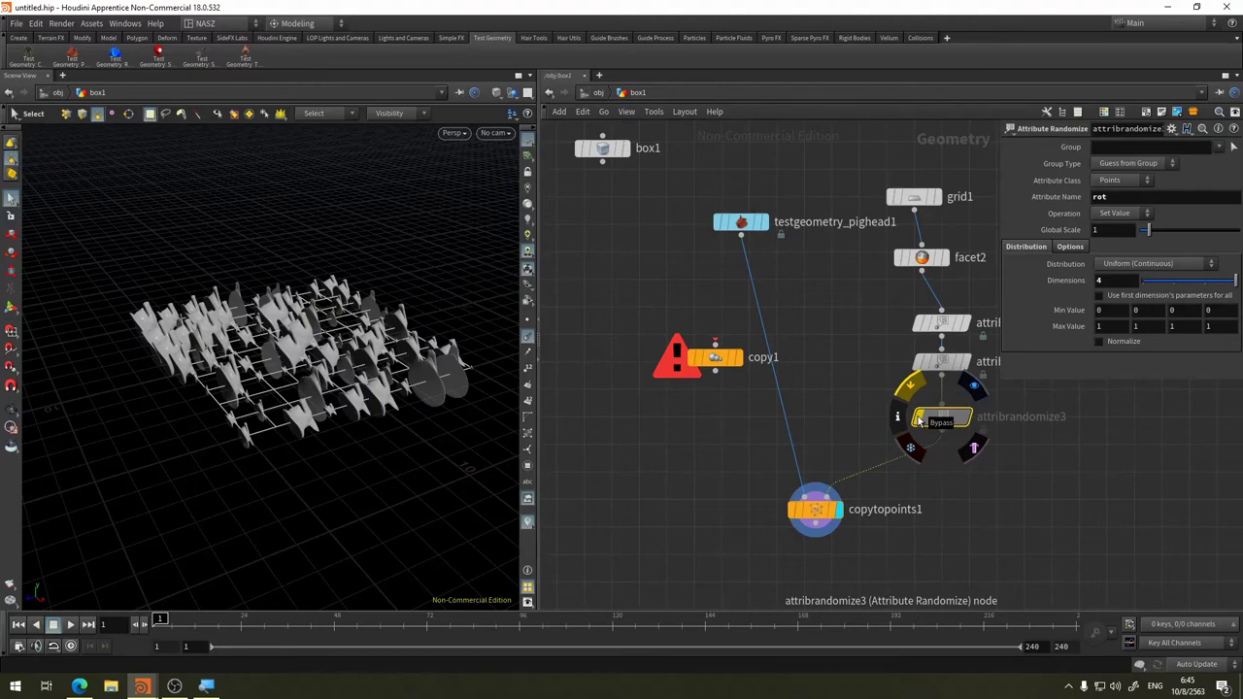
left_click(919, 420)
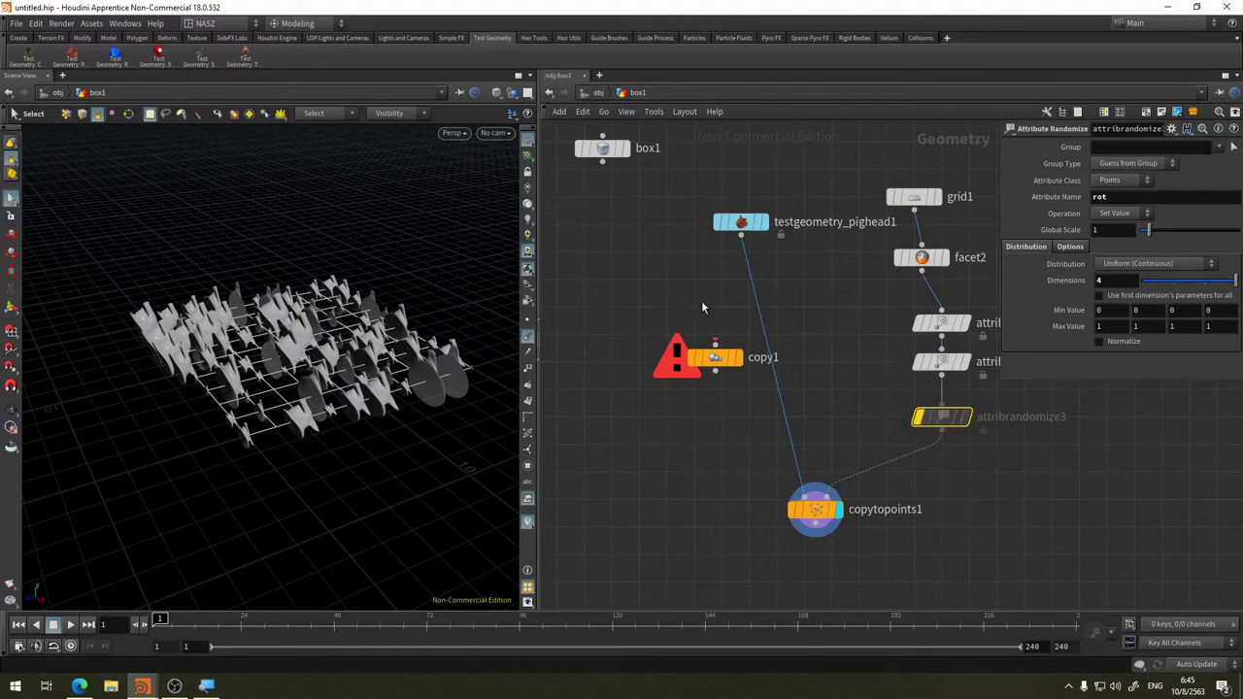
left_click(741, 221)
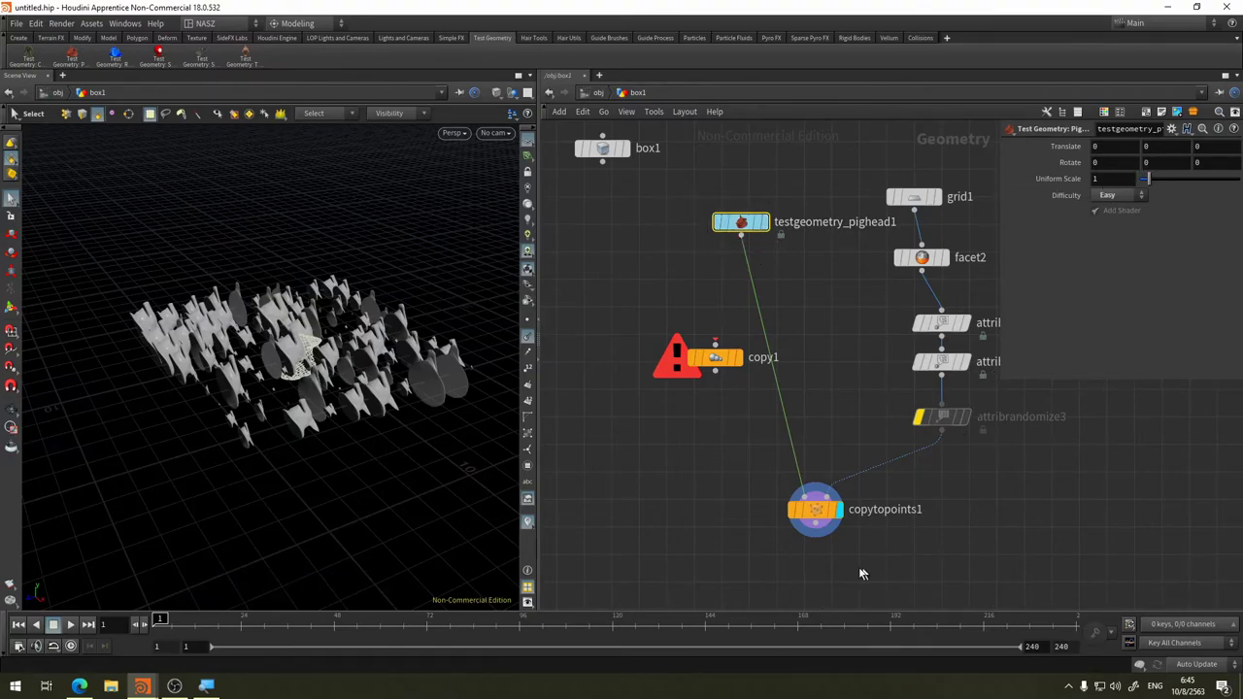
left_click(812, 509)
left_click_drag(391, 320, 320, 292, "alt")
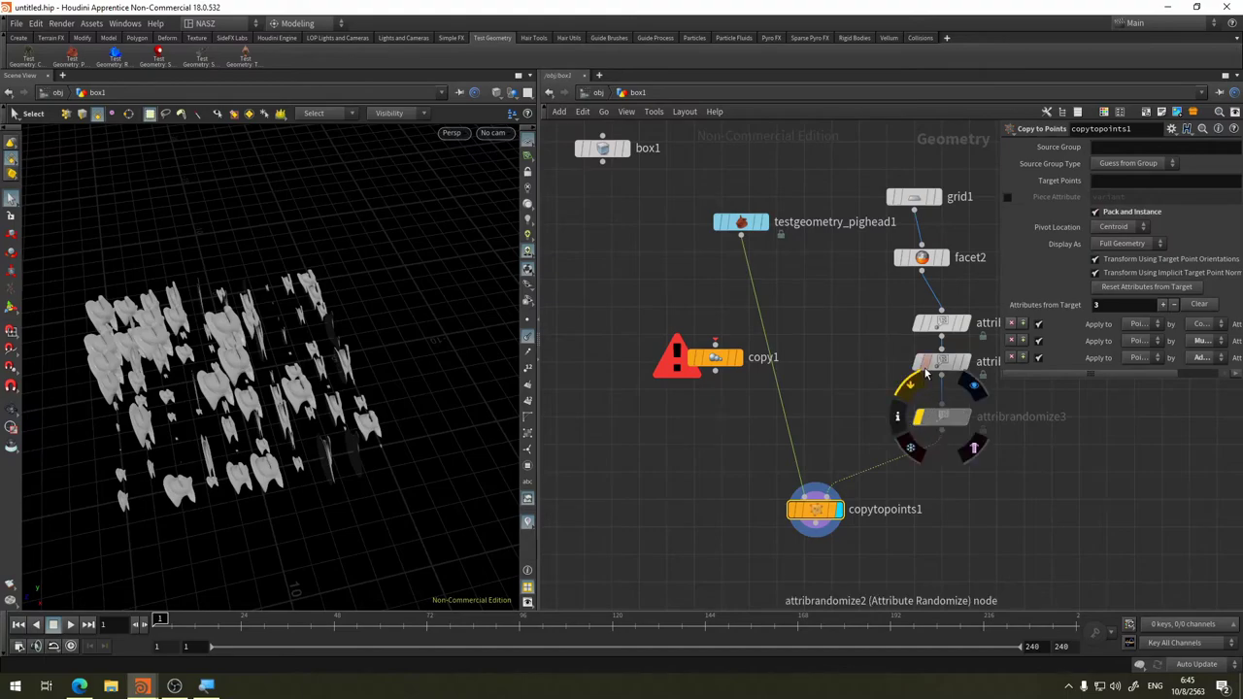
Bypass attribrandomize2 too and show copytopoints1's geometry and memory statistics
left_click(923, 408)
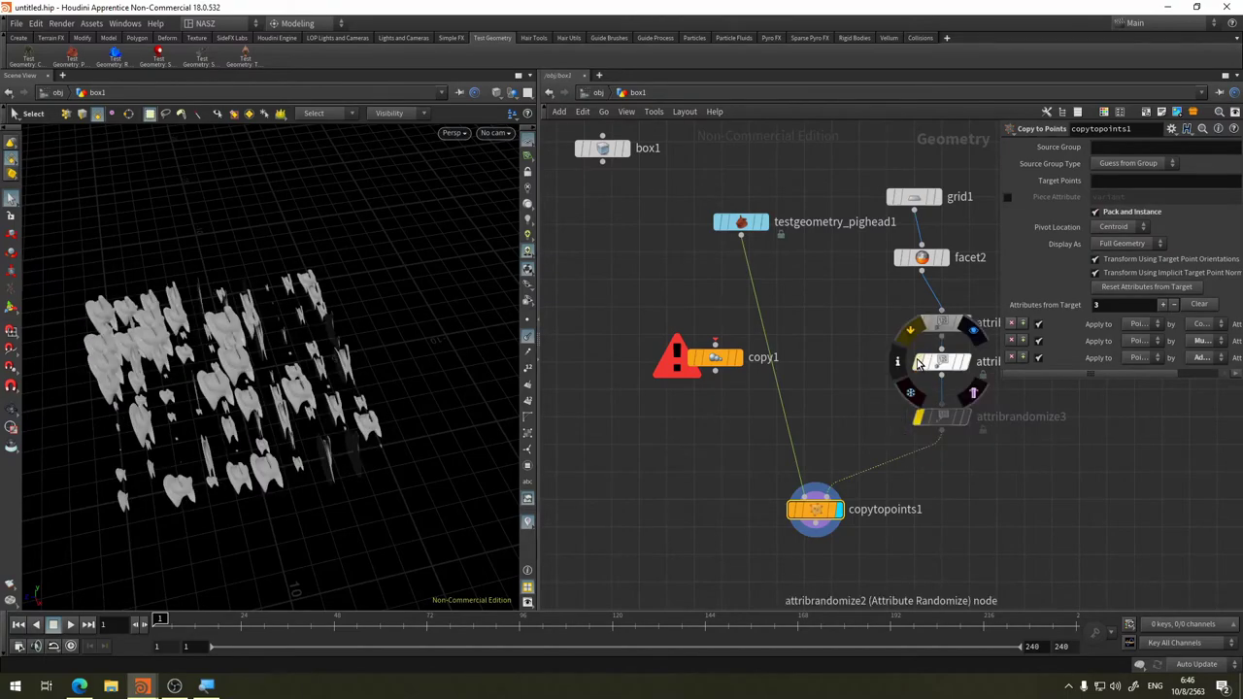
left_click(918, 362)
key("Escape")
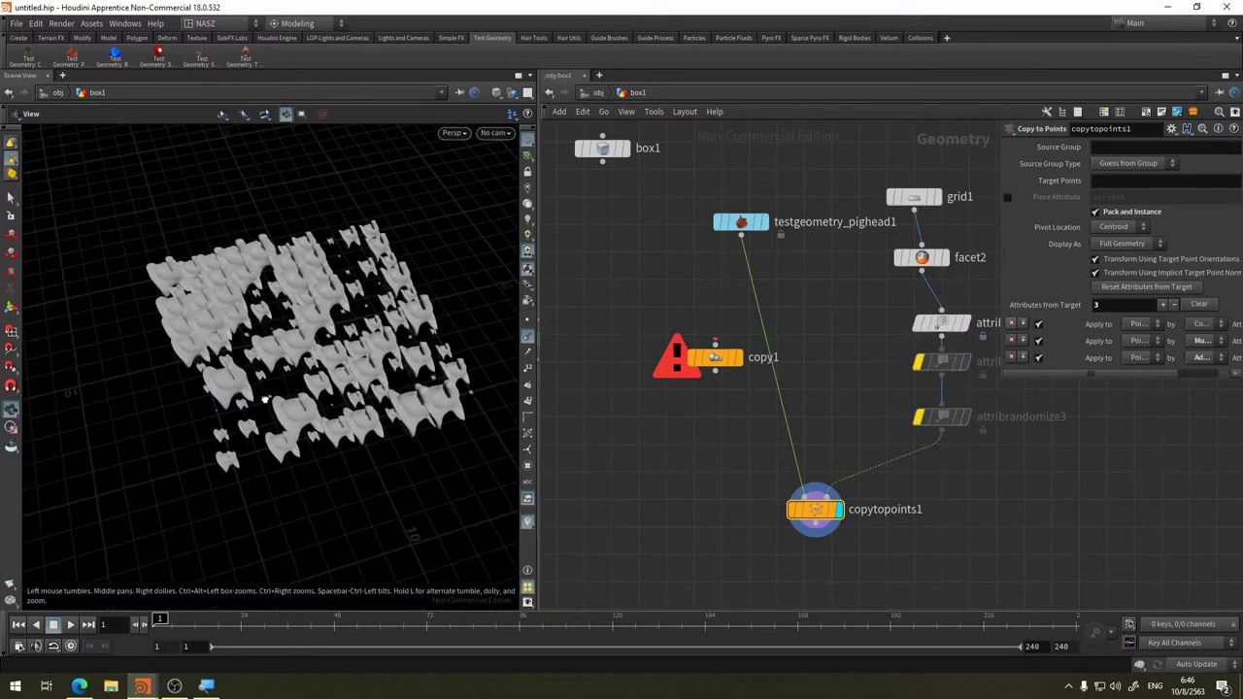
mouse_move(281, 418)
left_mouse_down()
mouse_move(287, 357)
mouse_move(291, 418)
left_mouse_up()
key("s")
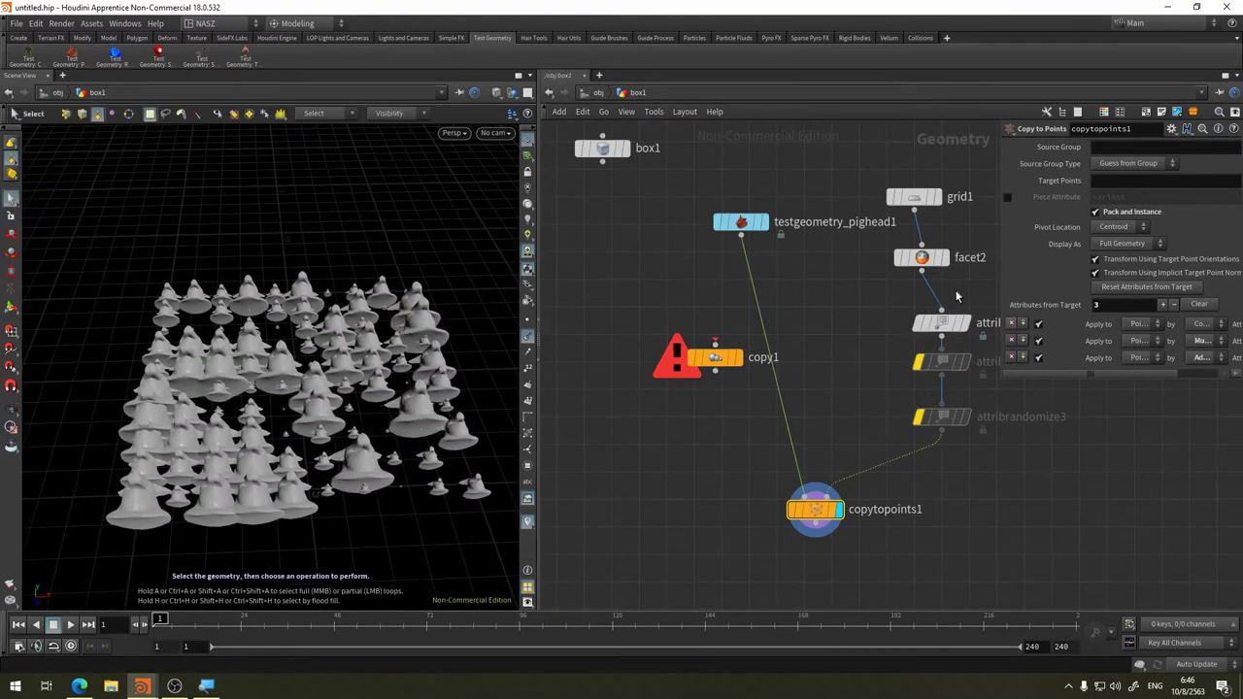
middle_click(819, 510)
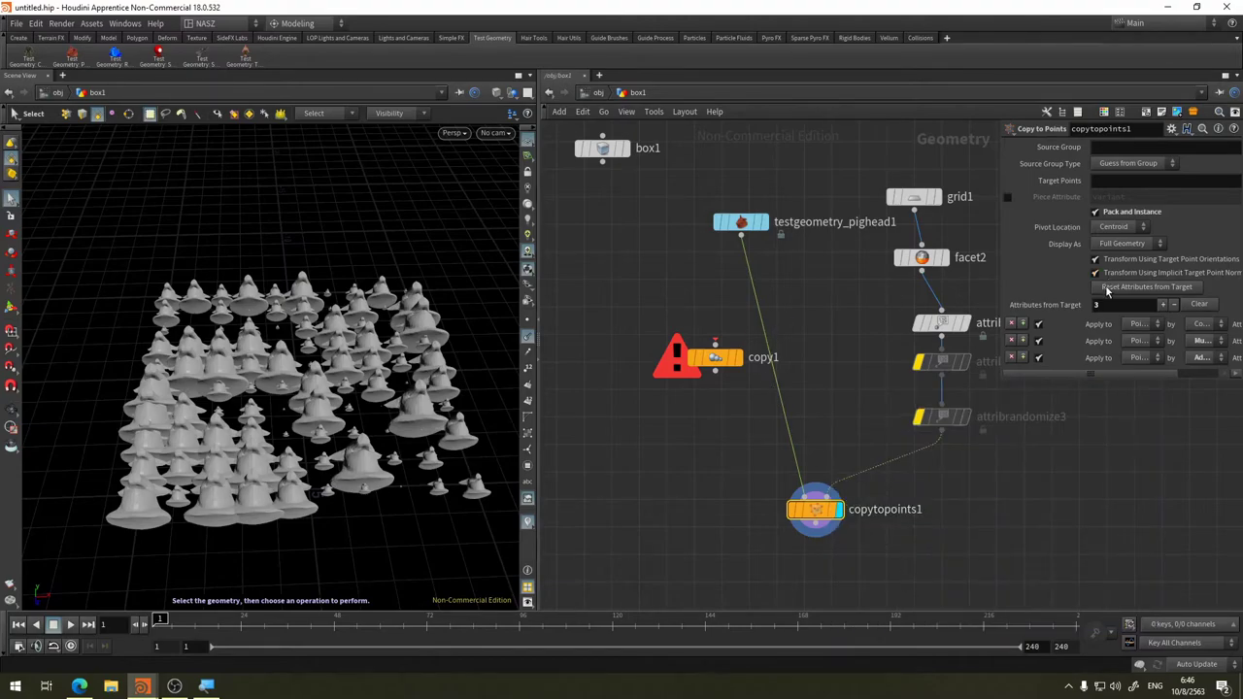
left_click(1097, 213)
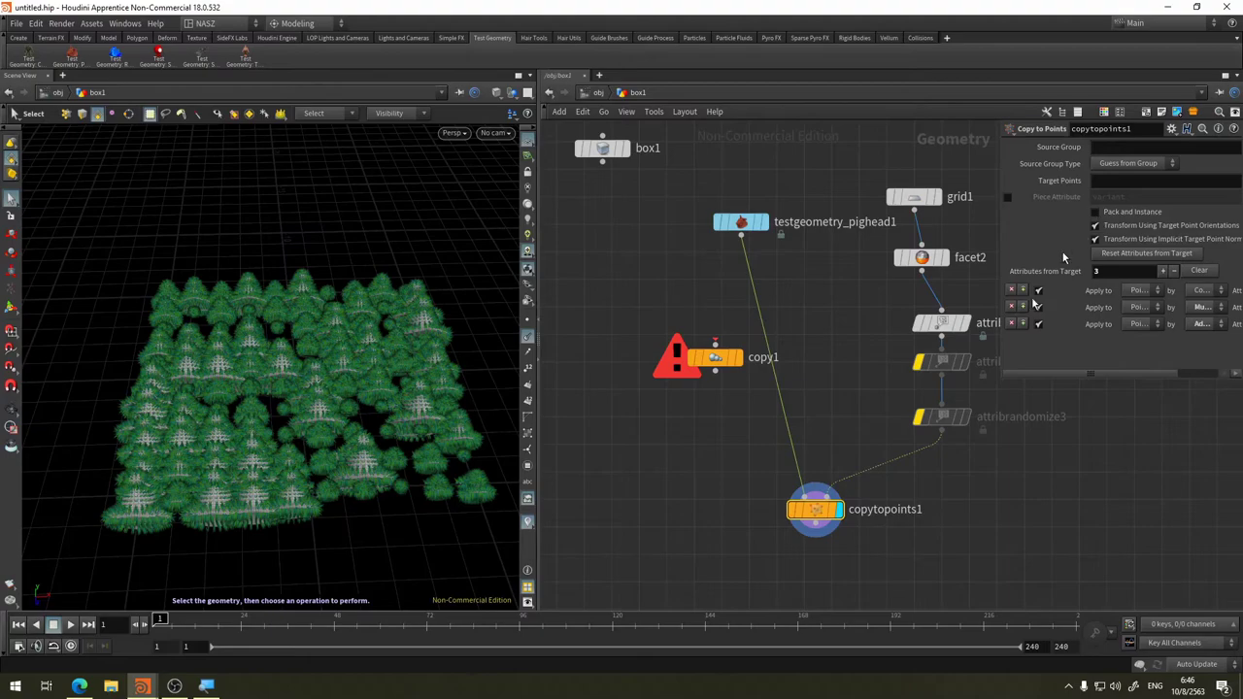
middle_click(821, 515)
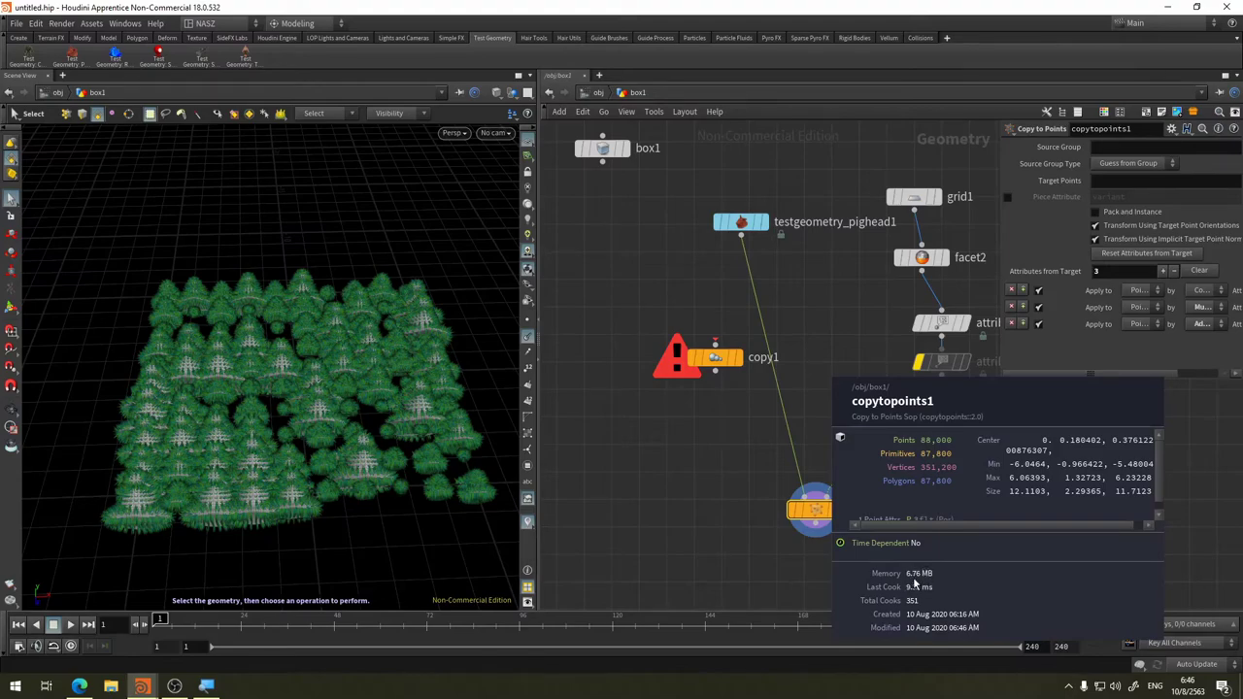
left_click(1097, 212)
left_click(824, 525)
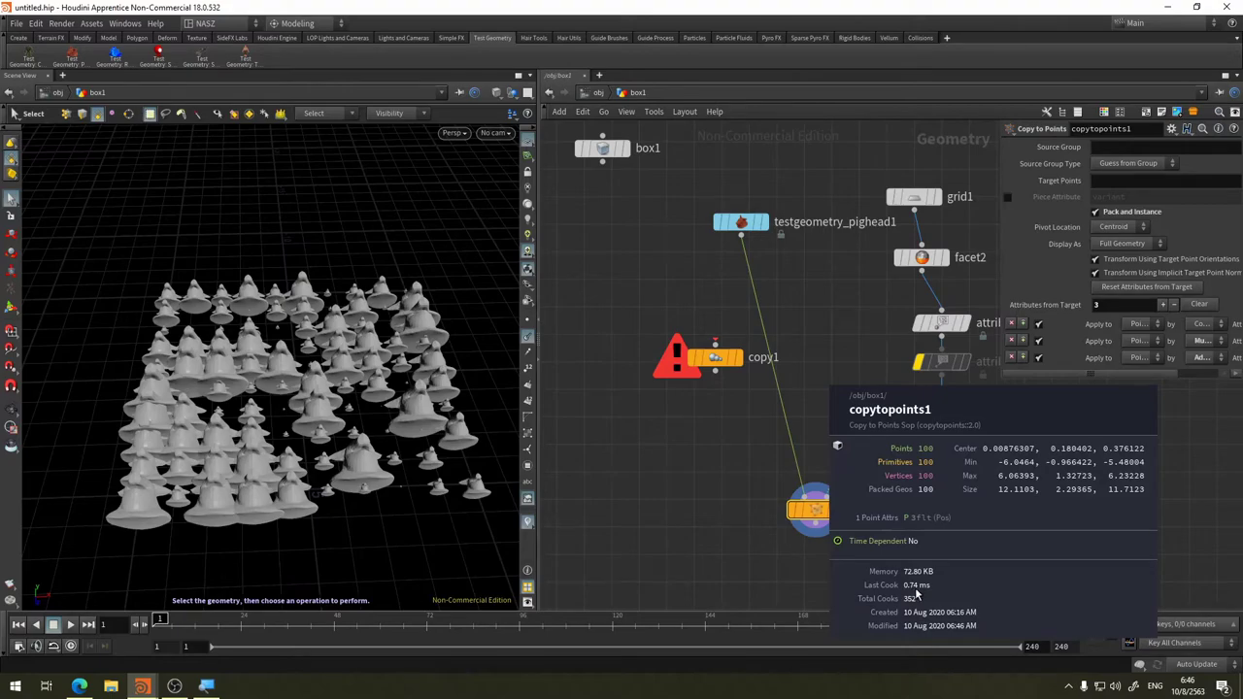
key("Escape")
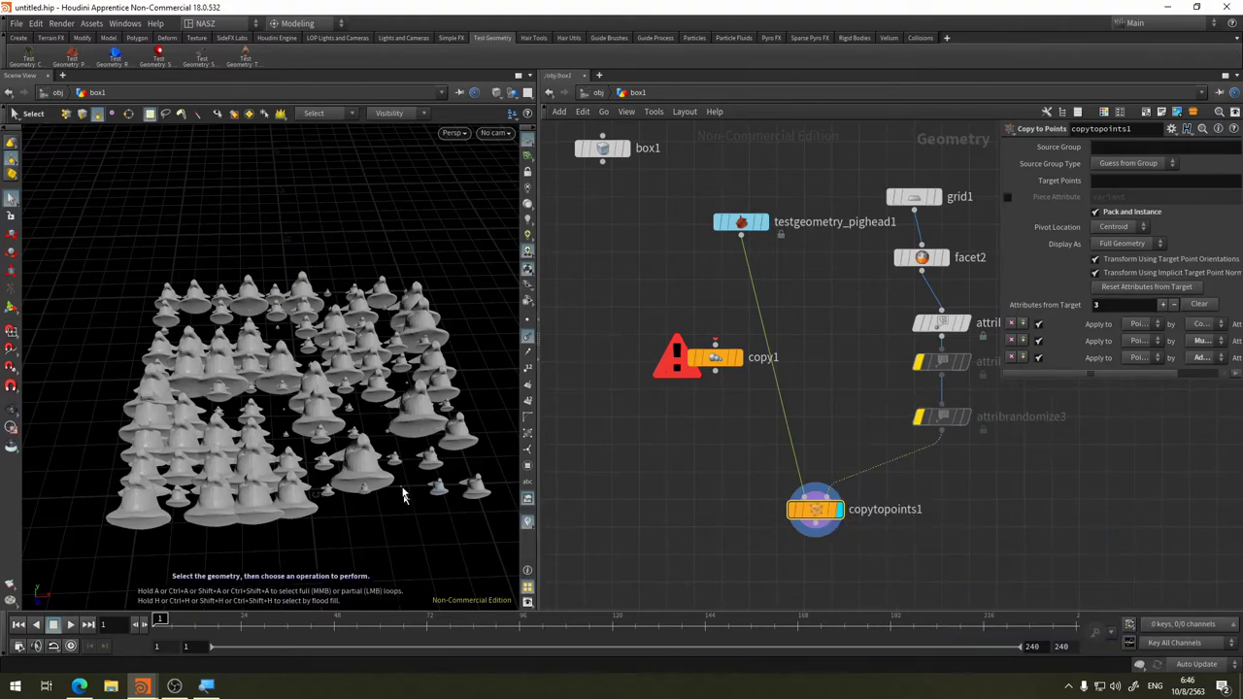
mouse_move(427, 486)
left_mouse_down()
mouse_move(304, 424)
mouse_move(330, 408)
left_mouse_up()
Set the pig head test geometry Difficulty to Medium and inspect the more detailed heads
key("s")
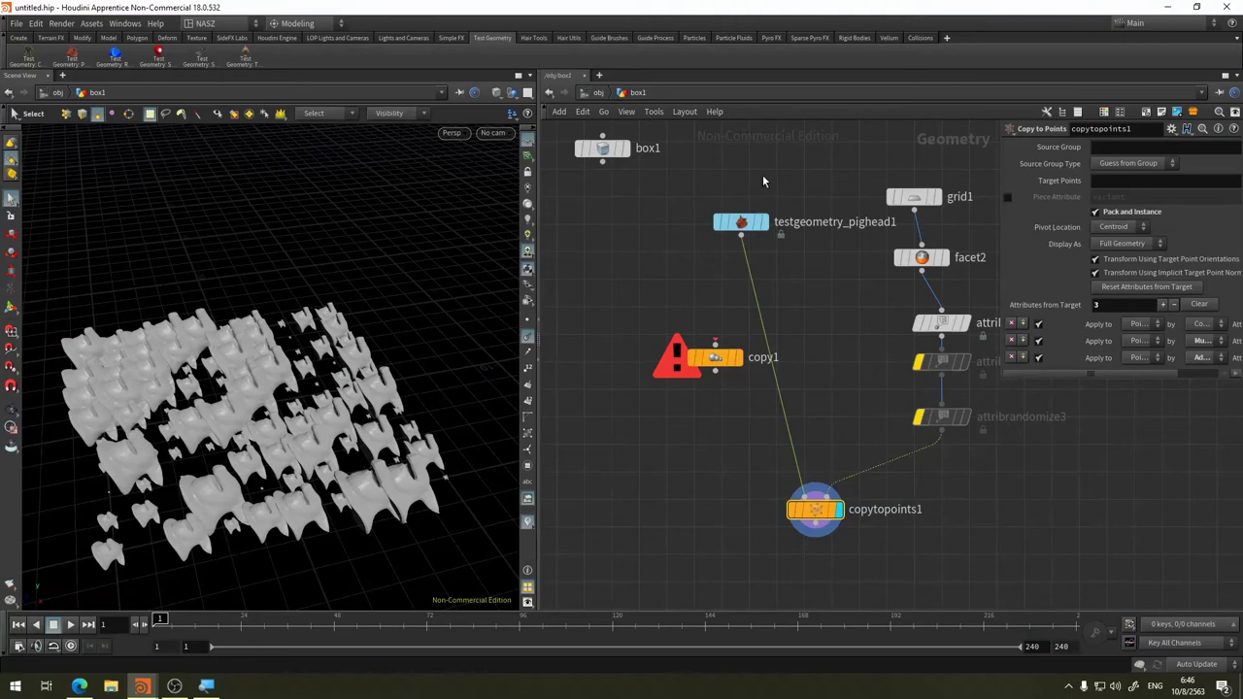
left_click(741, 221)
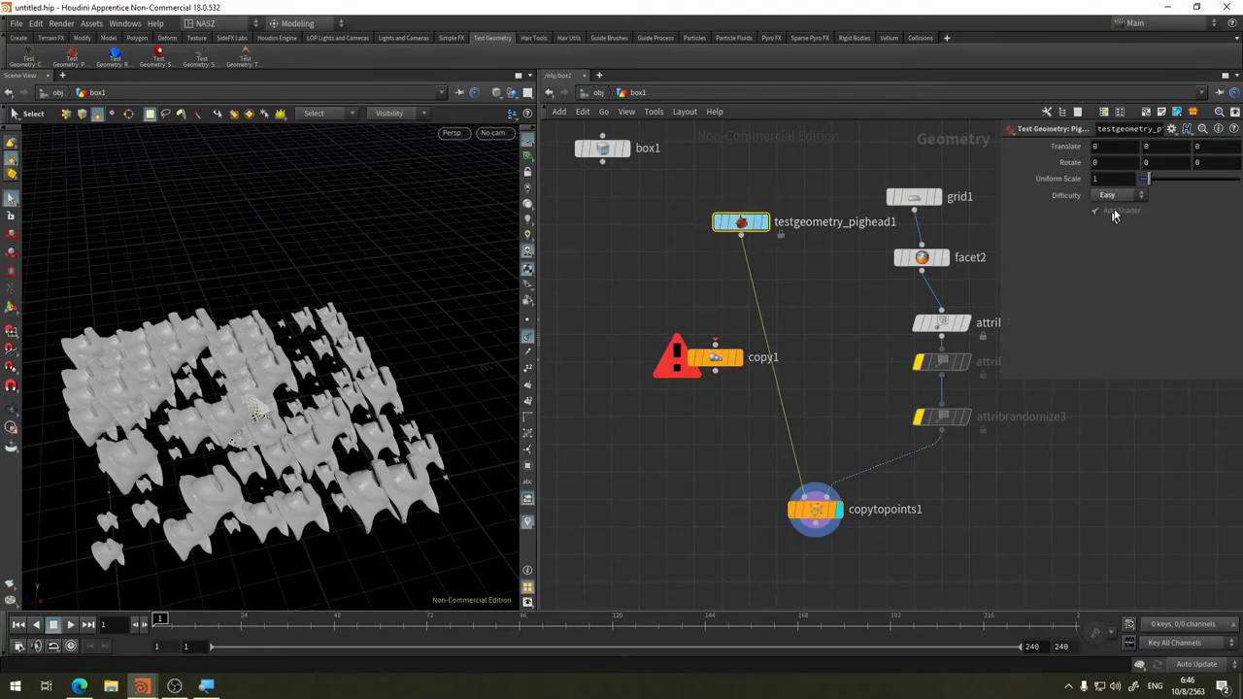
left_click(1107, 195)
left_click(1108, 216)
key("Escape")
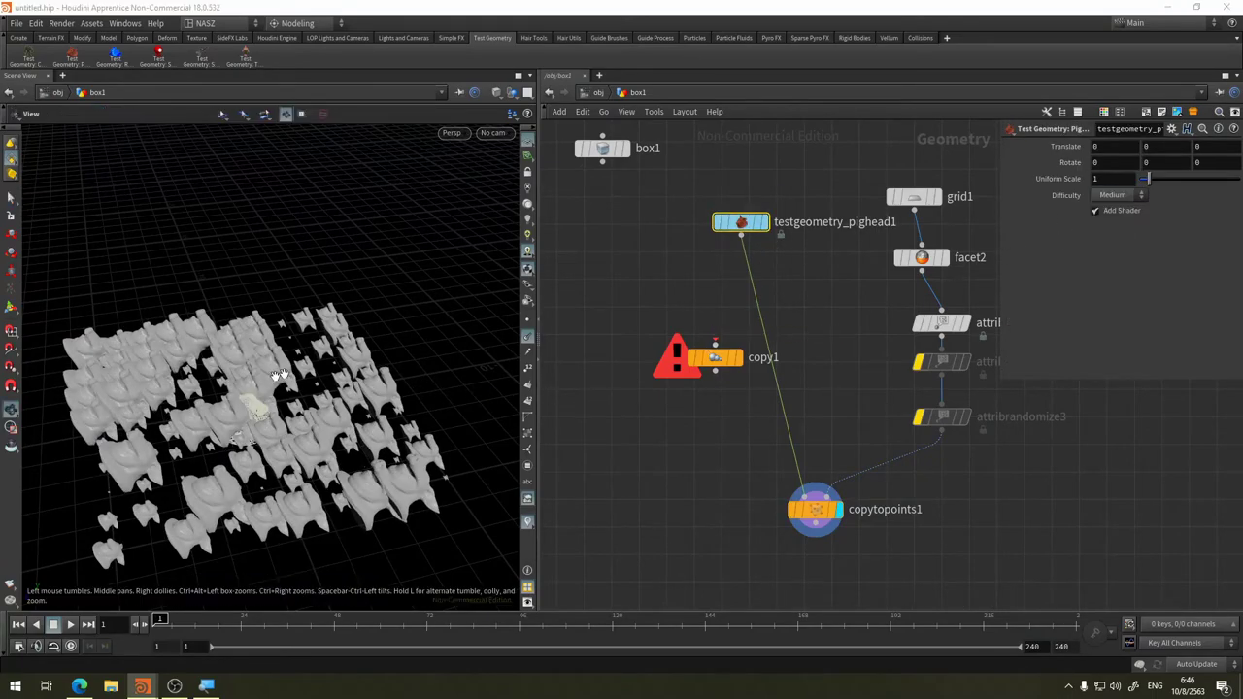
left_click_drag(374, 382, 320, 330)
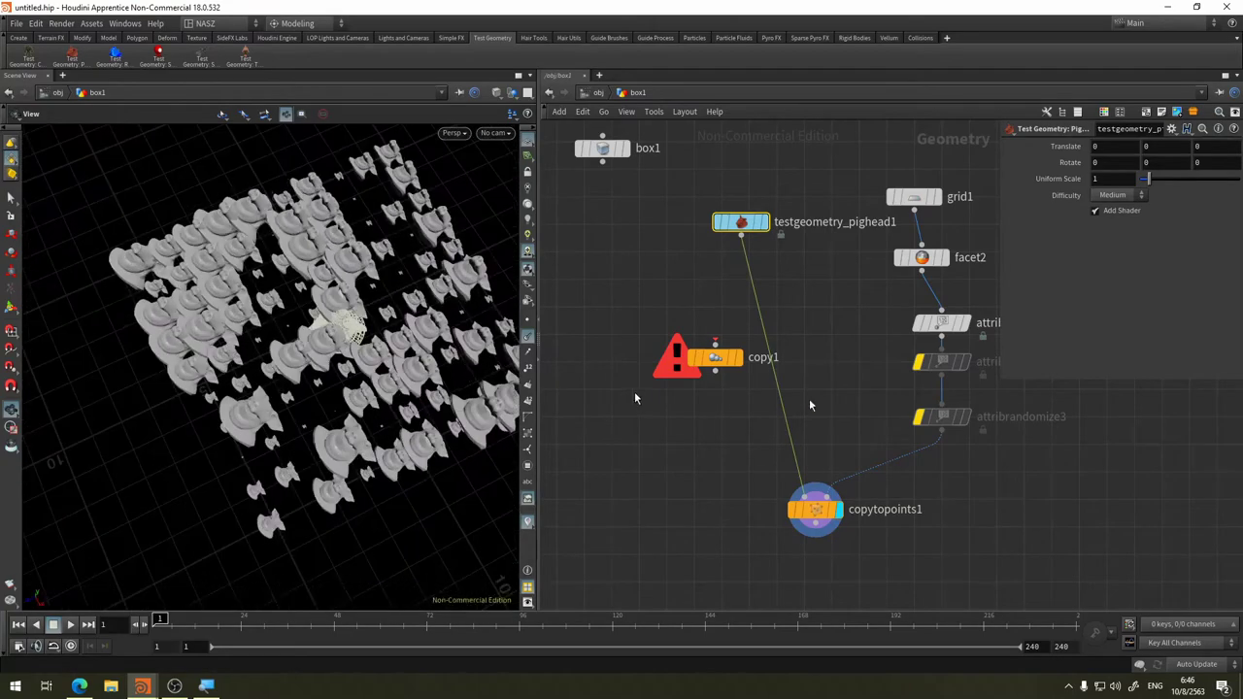
Re-enable attribrandomize2 and attribrandomize3 so copytopoints1 shows randomly rotated, stretched copies
key("s")
left_click(919, 363)
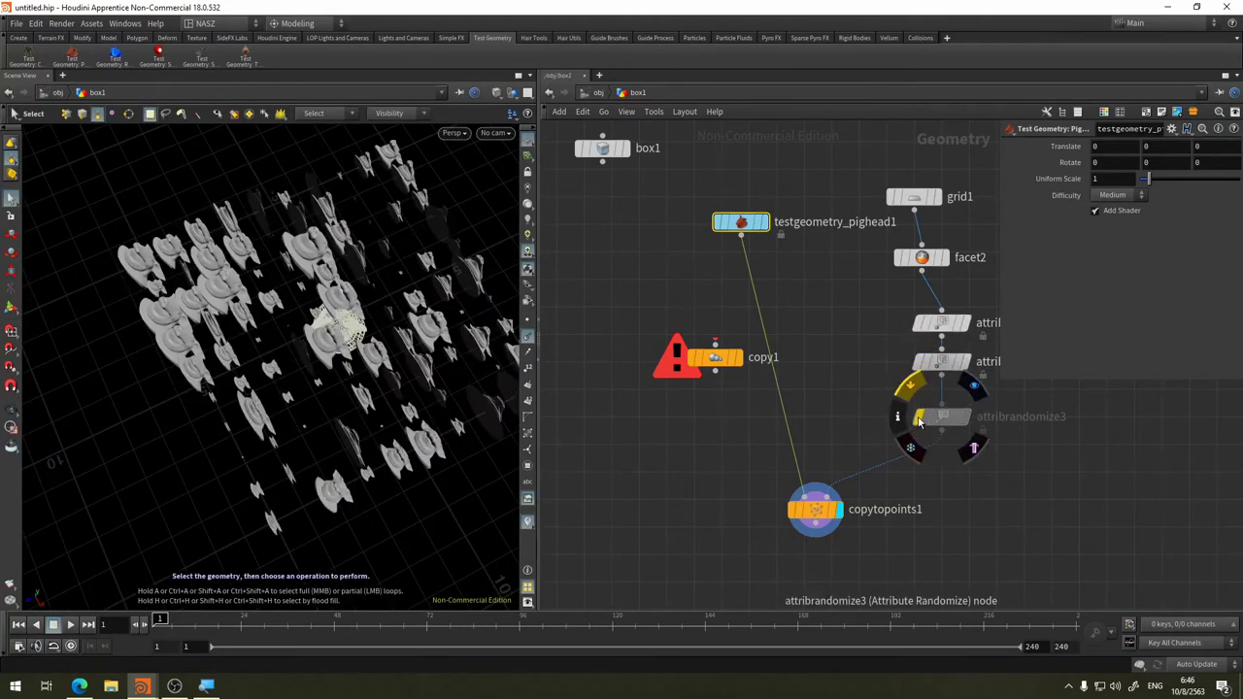
left_click(919, 418)
left_click(814, 512)
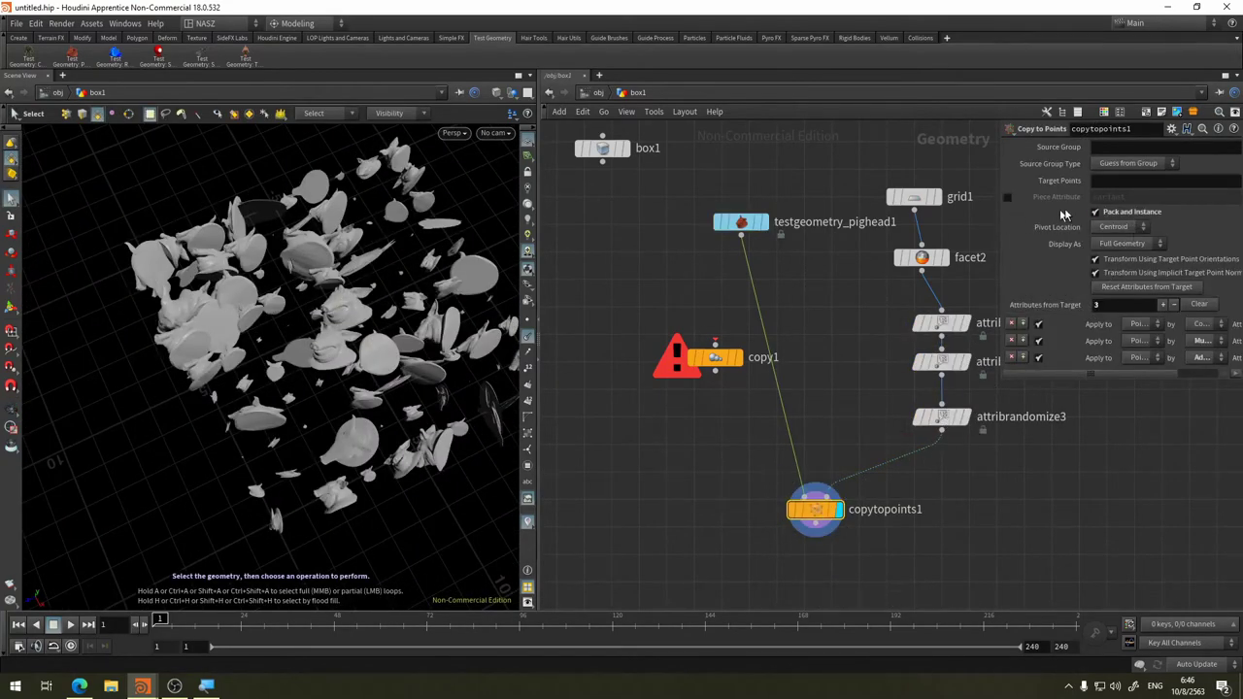
key("Escape")
mouse_move(360, 347)
left_mouse_down()
mouse_move(416, 269)
mouse_move(342, 299)
mouse_move(349, 389)
left_mouse_up()
Move the copy1 node lower left and fit the whole node network in view
key("s")
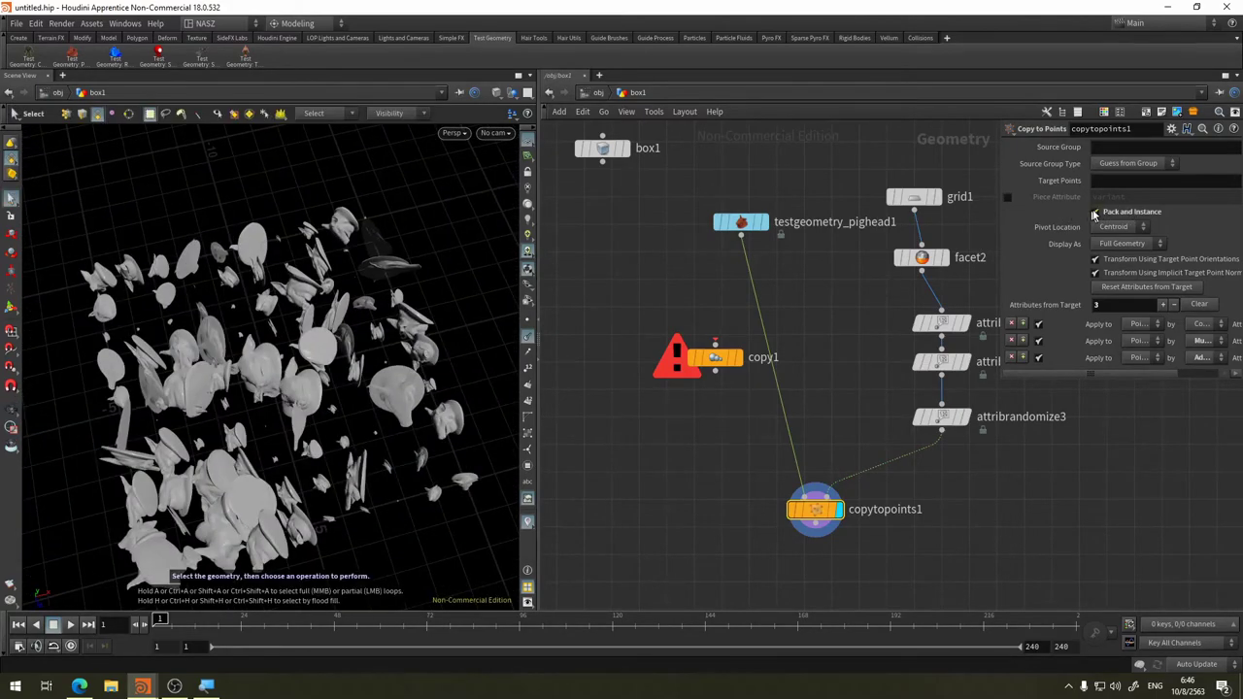
left_click_drag(719, 358, 670, 403)
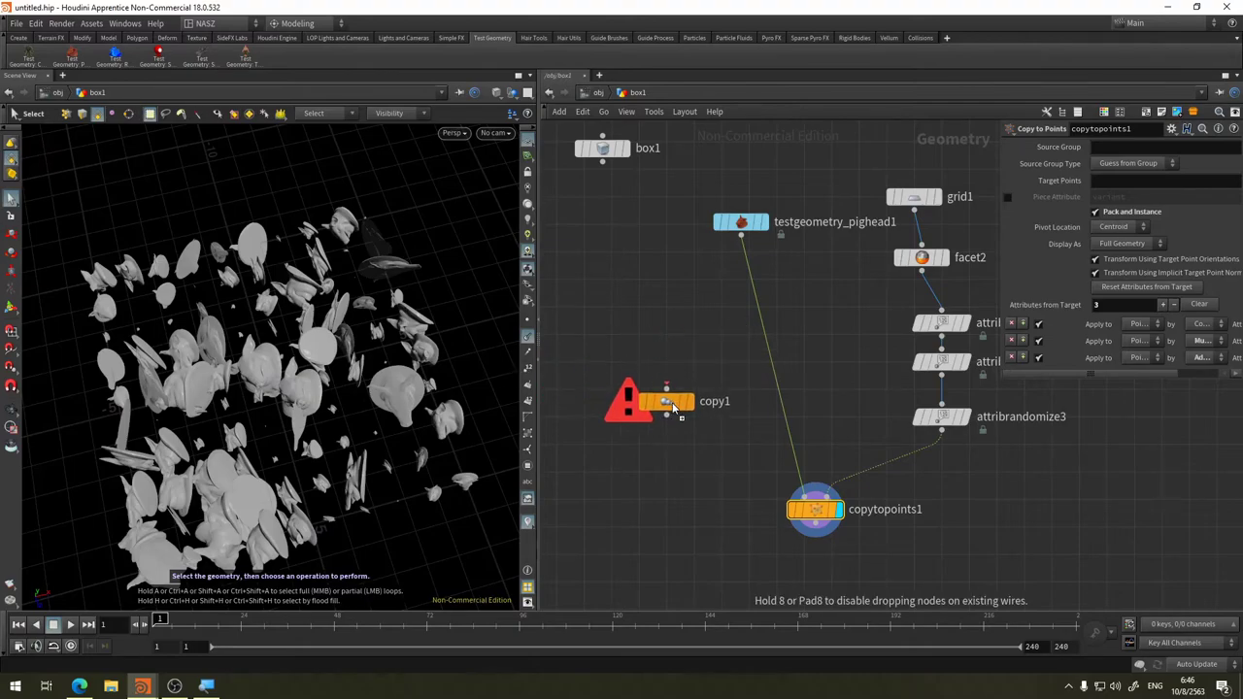
scroll(778, 435, "down", 2)
scroll(738, 427, "down", 1)
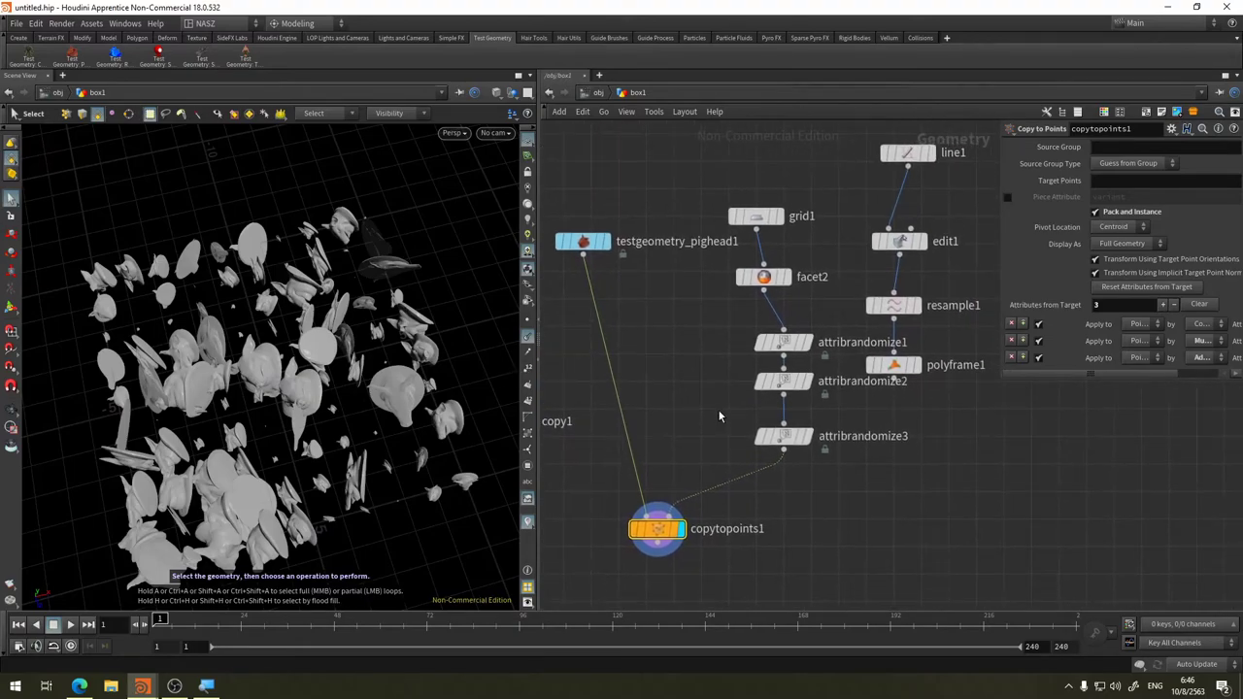
scroll(699, 437, "down", 1)
scroll(700, 436, "down", 1)
middle_click_drag(680, 422, 764, 388)
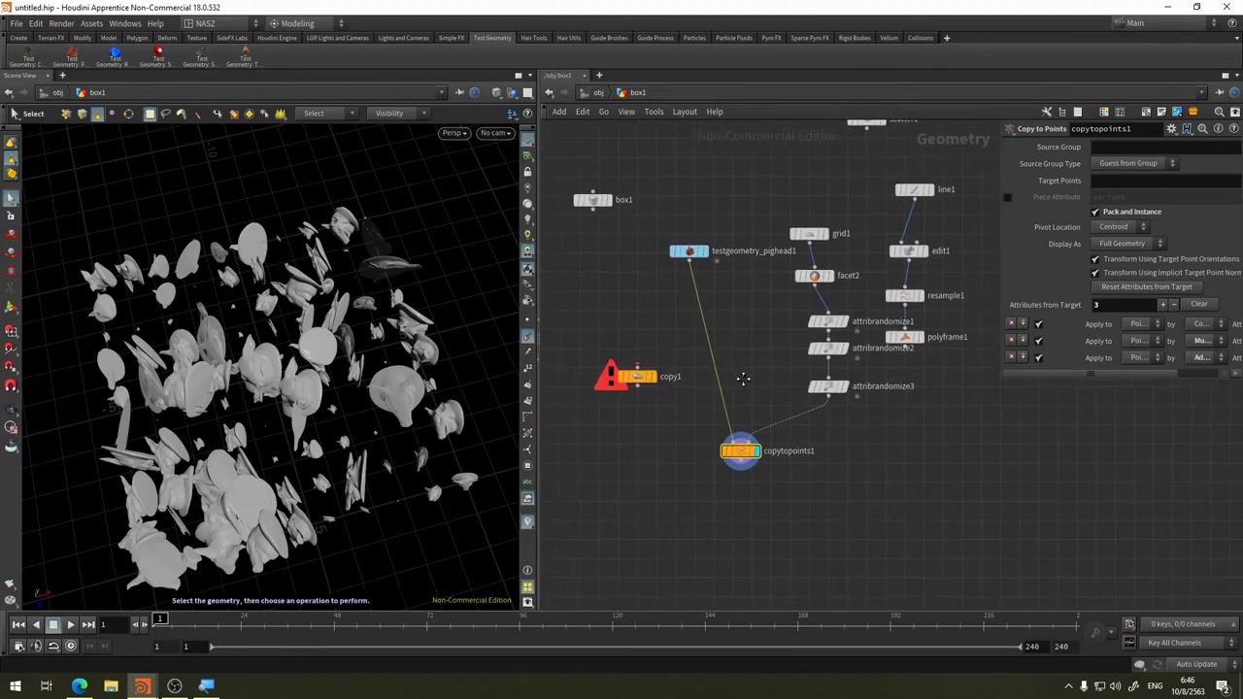
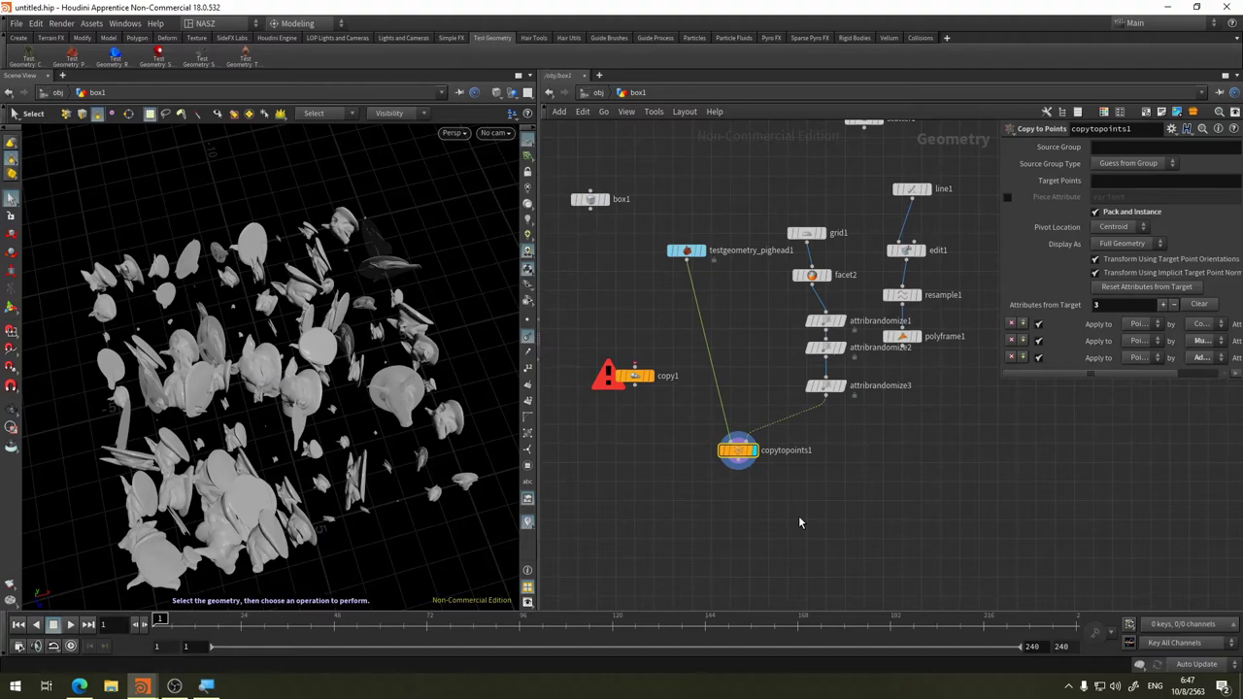
Recentre and pan the network editor to clear space, then bring up the add-node menu
key("l")
middle_click_drag(818, 342, 735, 346)
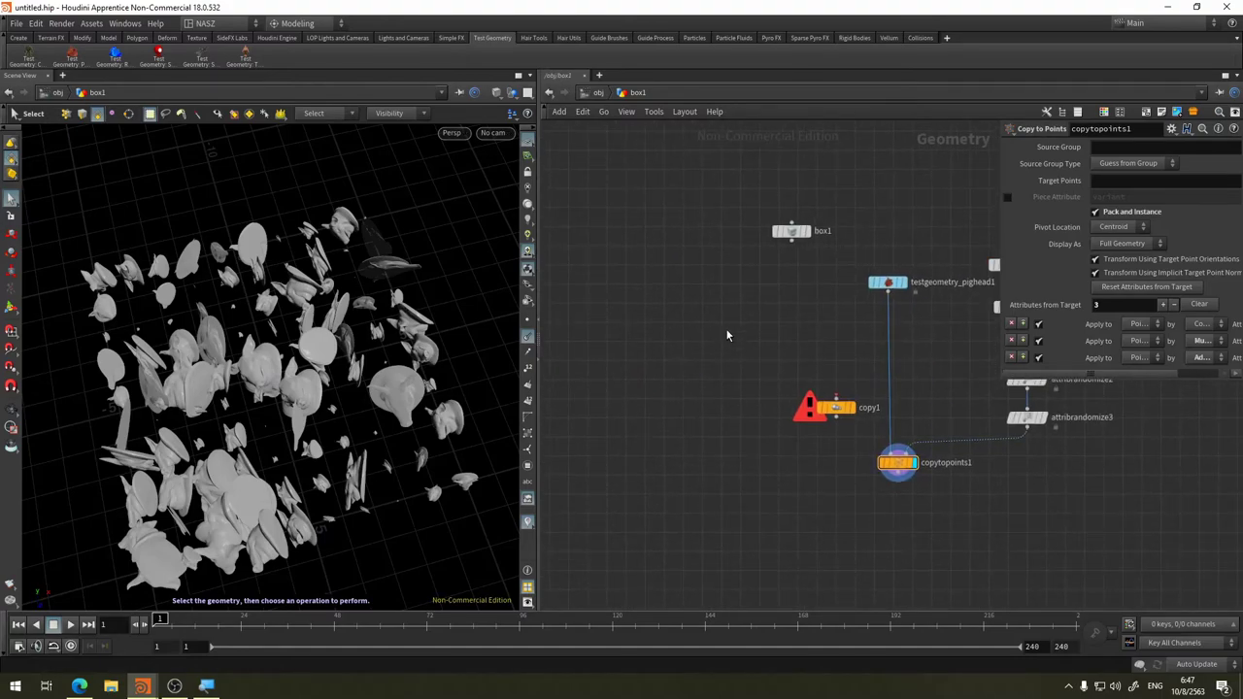
key("Tab")
key("Tab")
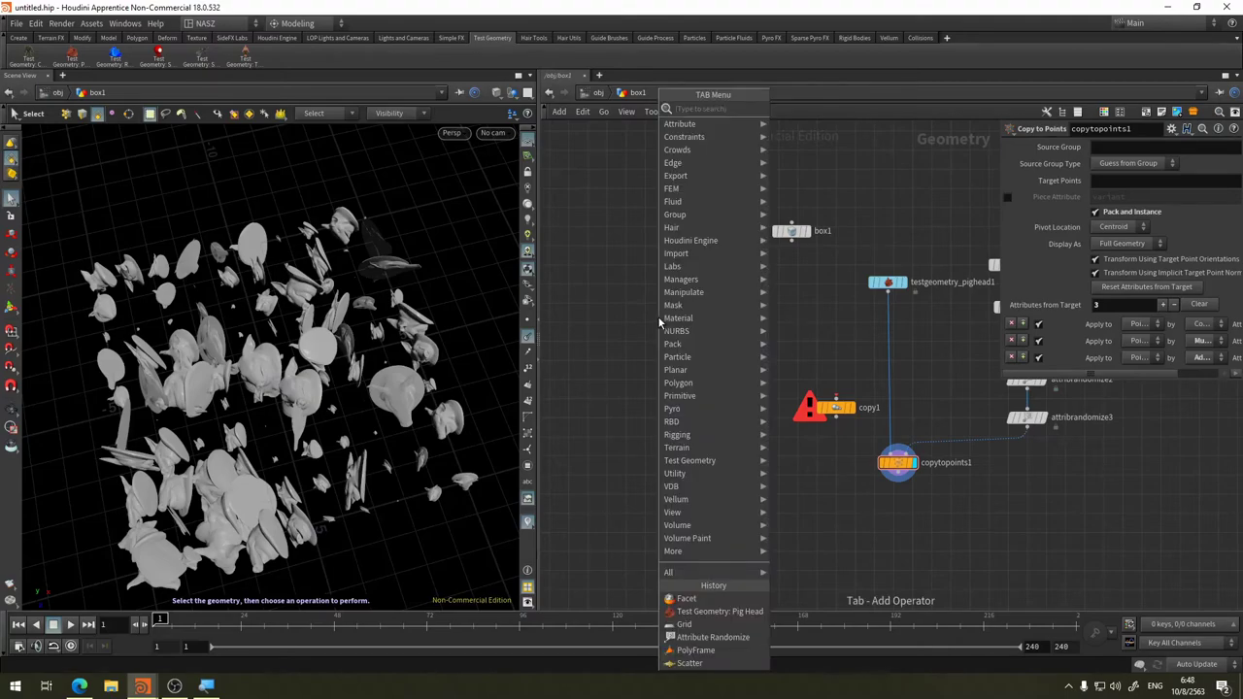
Add a new box2 node to the network beside the existing nodes
type("merge")
key("Return")
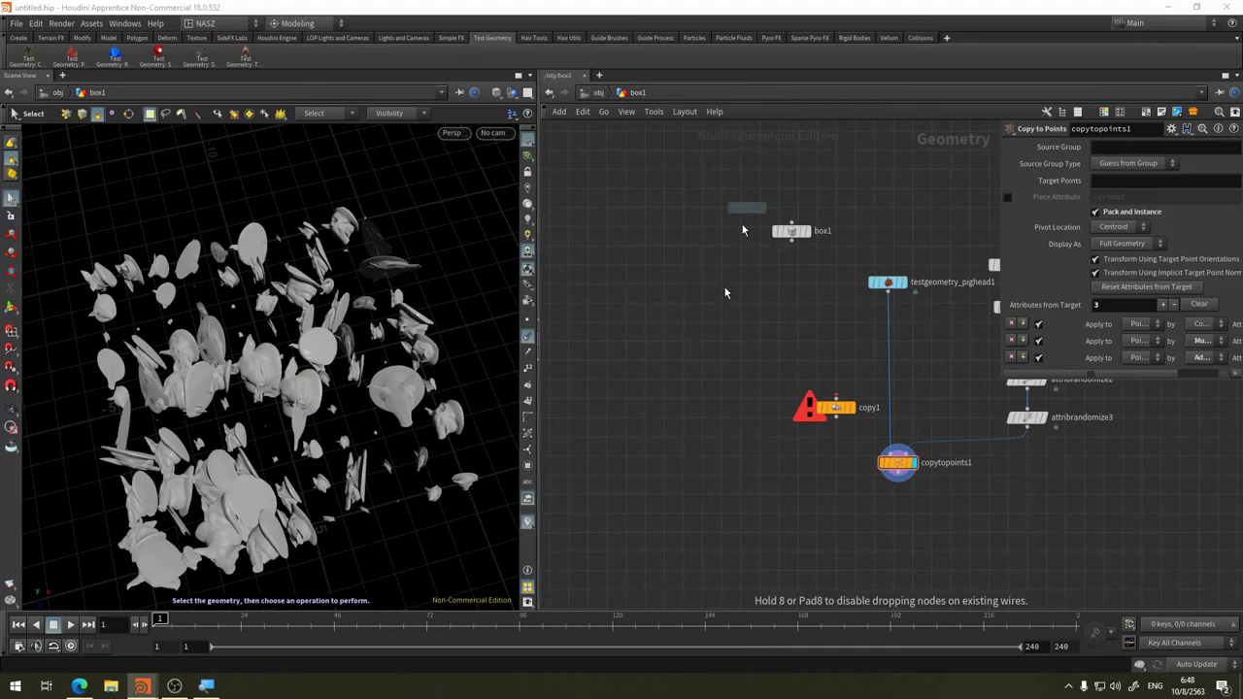
left_click(742, 315)
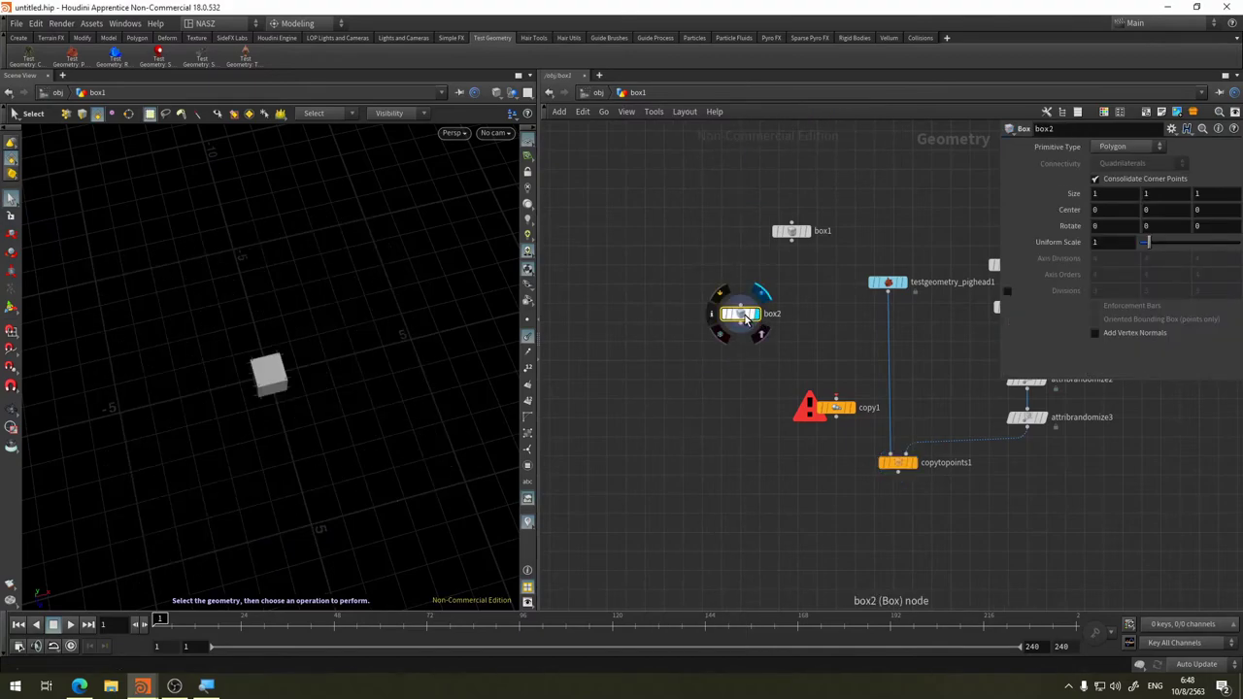
Flatten box2 to a Size Y of 0.4
key("Escape")
mouse_move(328, 388)
left_mouse_down()
mouse_move(387, 241)
mouse_move(286, 297)
left_mouse_up()
key("s")
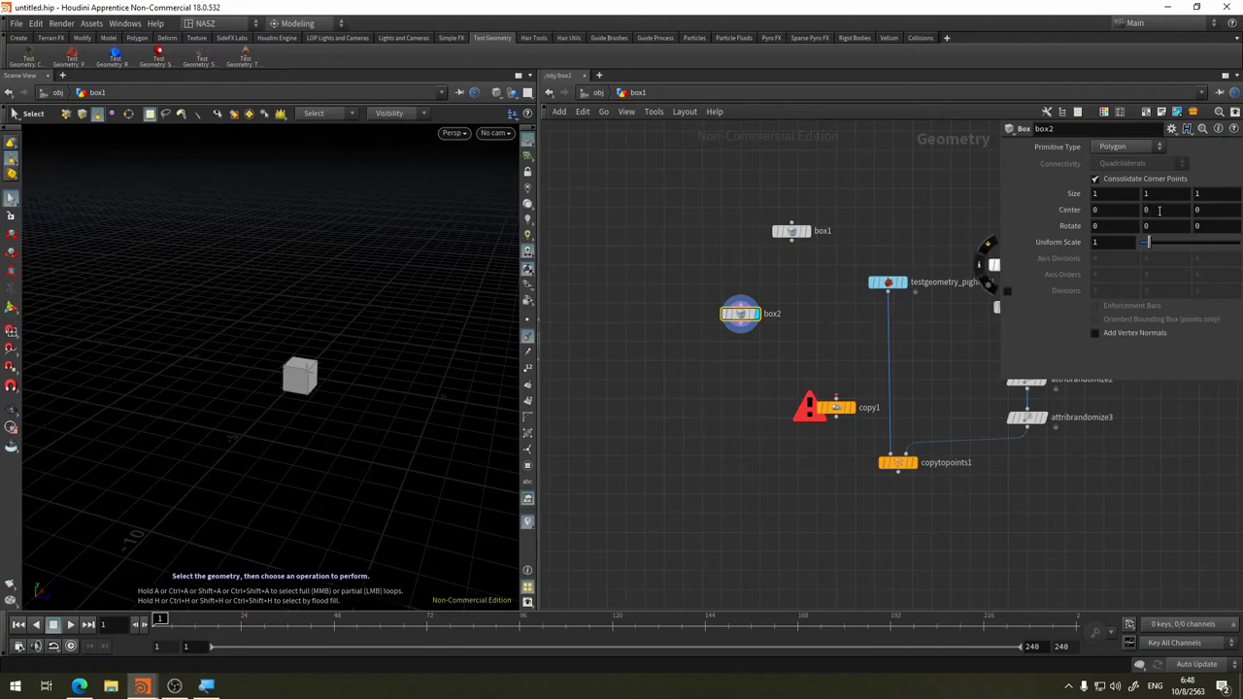
scroll(355, 350, "up", 3)
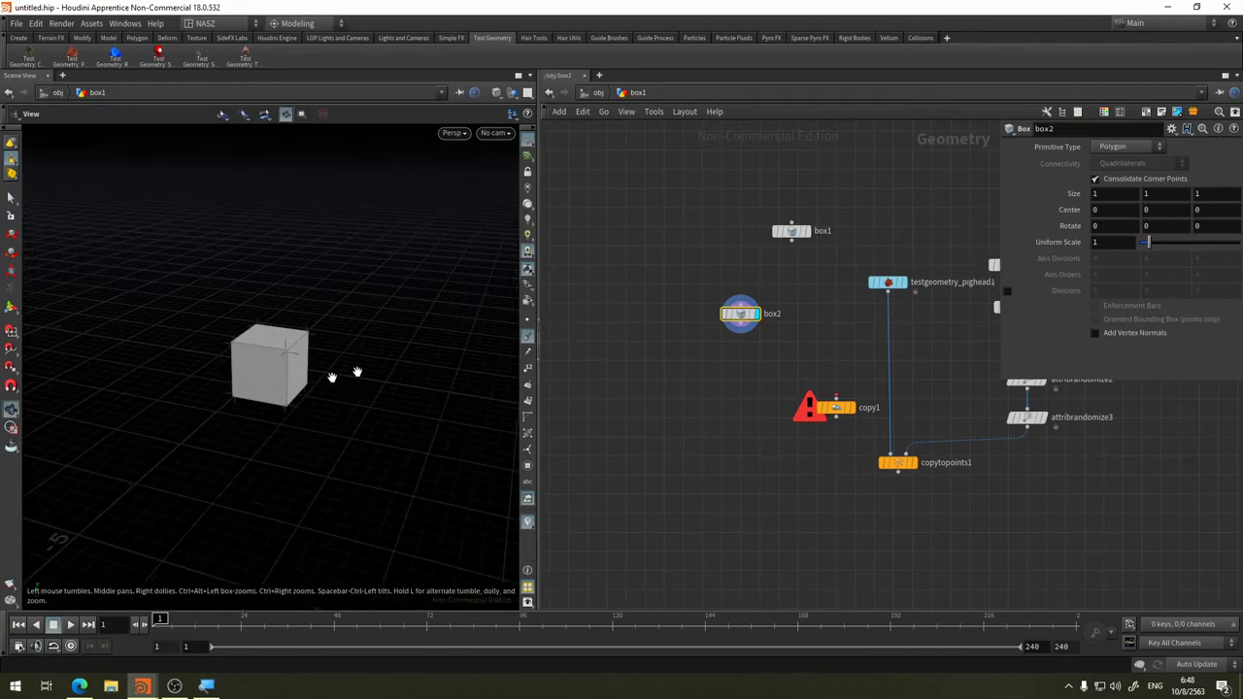
middle_click(1149, 195)
middle_click_drag(1149, 196, 99, 157)
type("3.1")
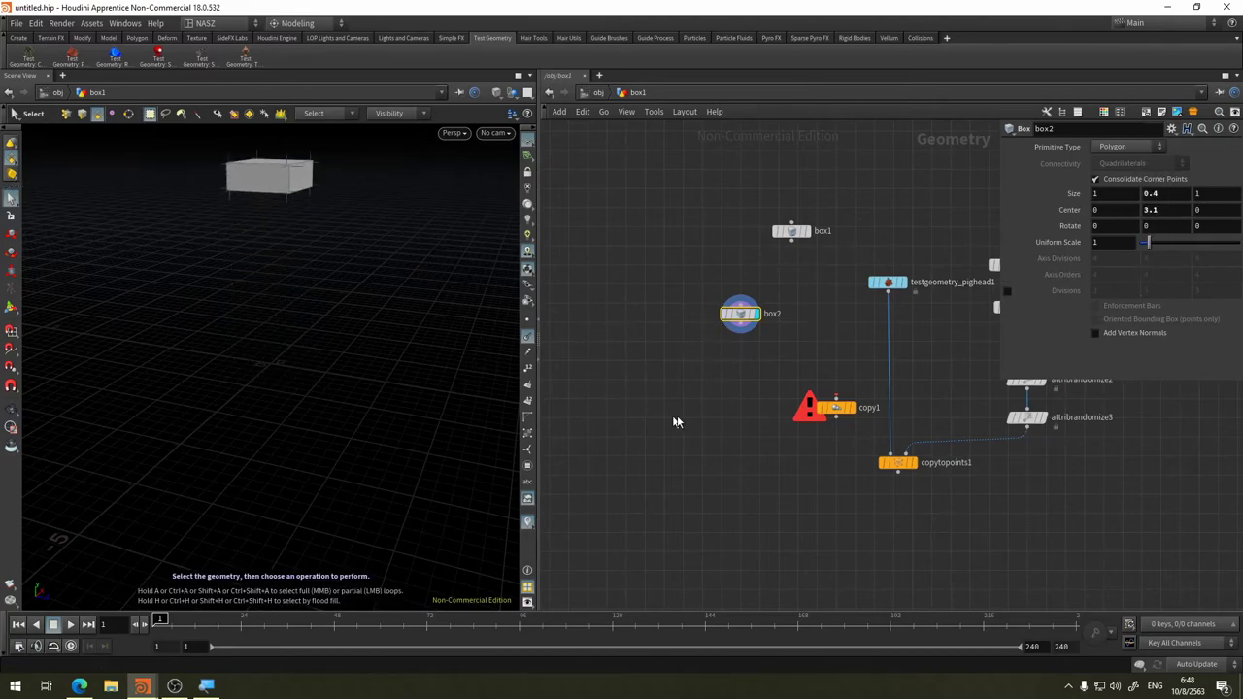
Wire box2 into the copy1 node and select copy1
left_click_drag(835, 397, 742, 313)
left_click(854, 408)
left_click(836, 408)
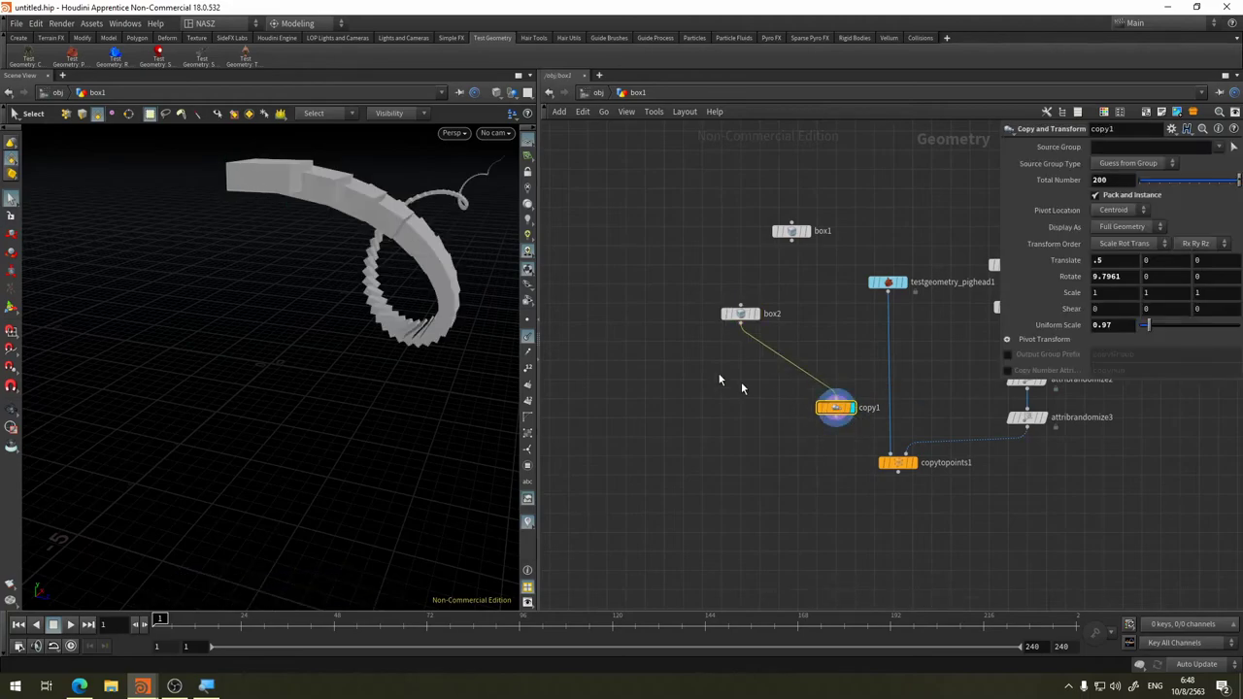
Revert copy1 to factory defaults and set its Rotate X to 14.2
left_click(1172, 128)
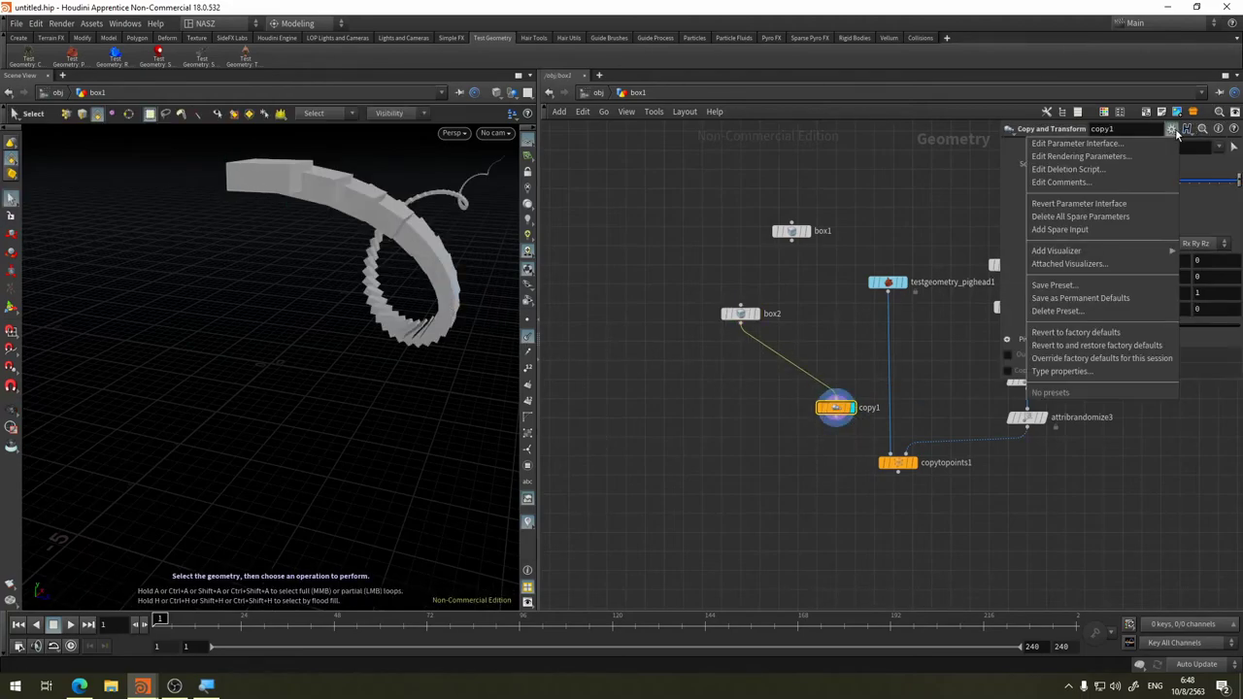
left_click(1103, 334)
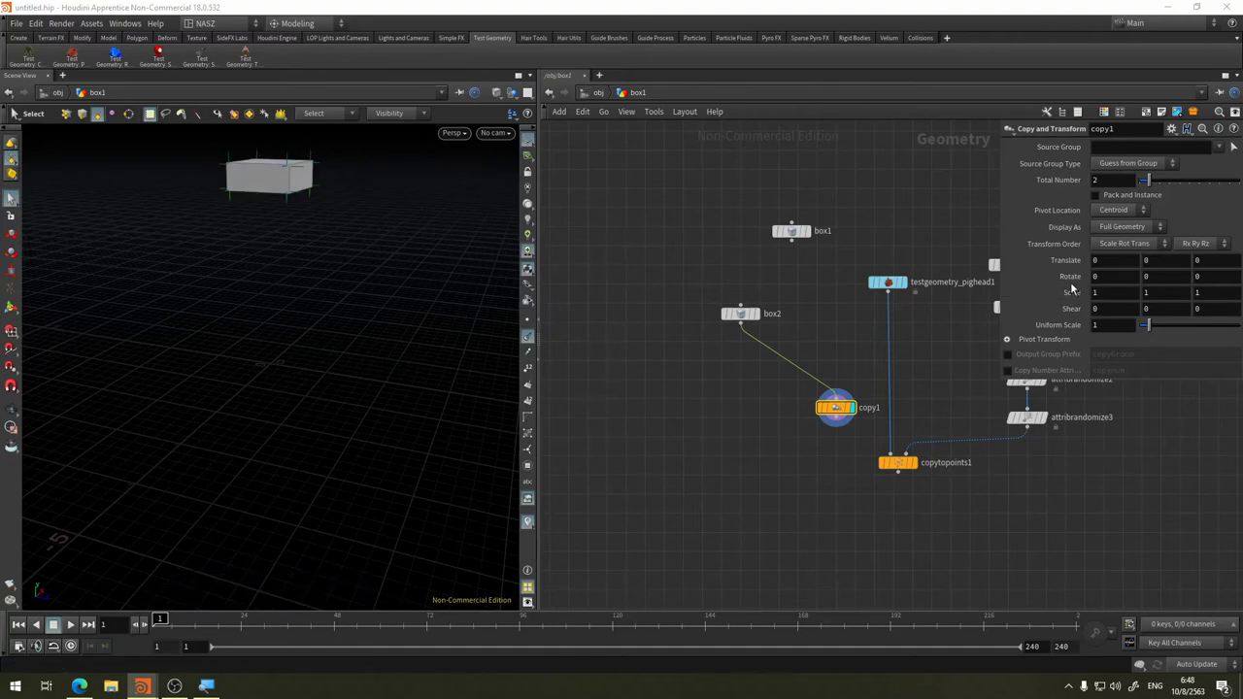
mouse_move(1107, 276)
middle_mouse_down()
mouse_move(1145, 275)
mouse_move(1133, 287)
middle_mouse_up()
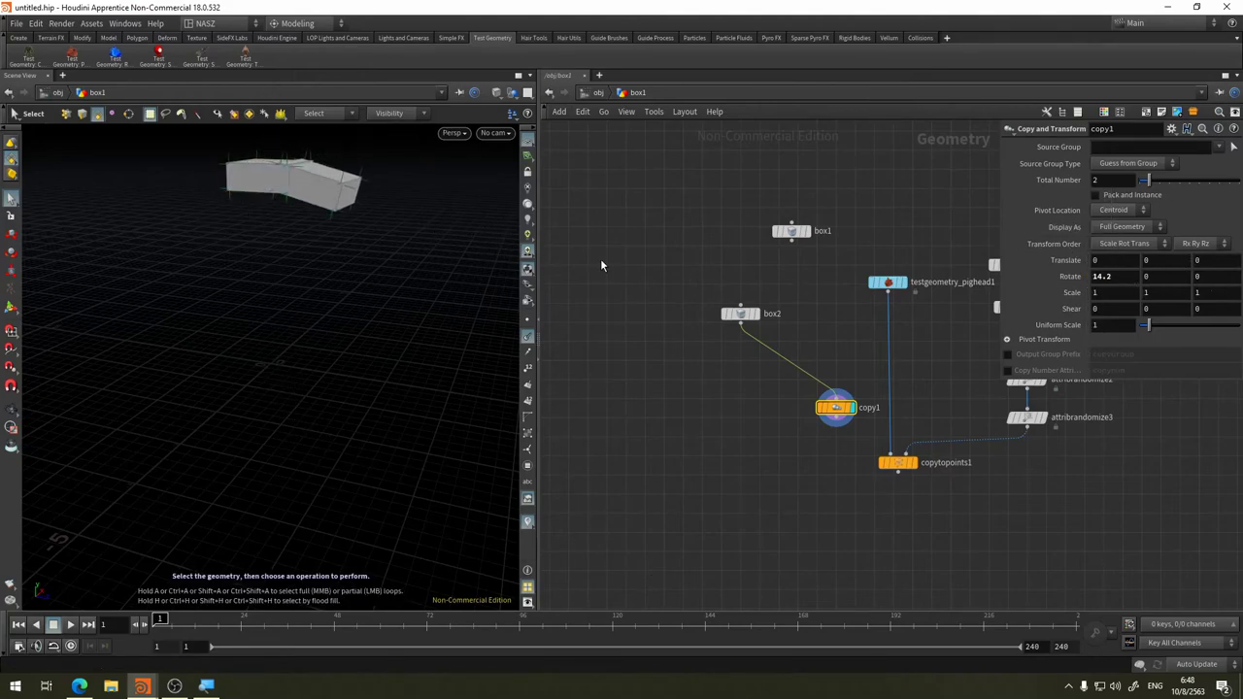
left_click(745, 313)
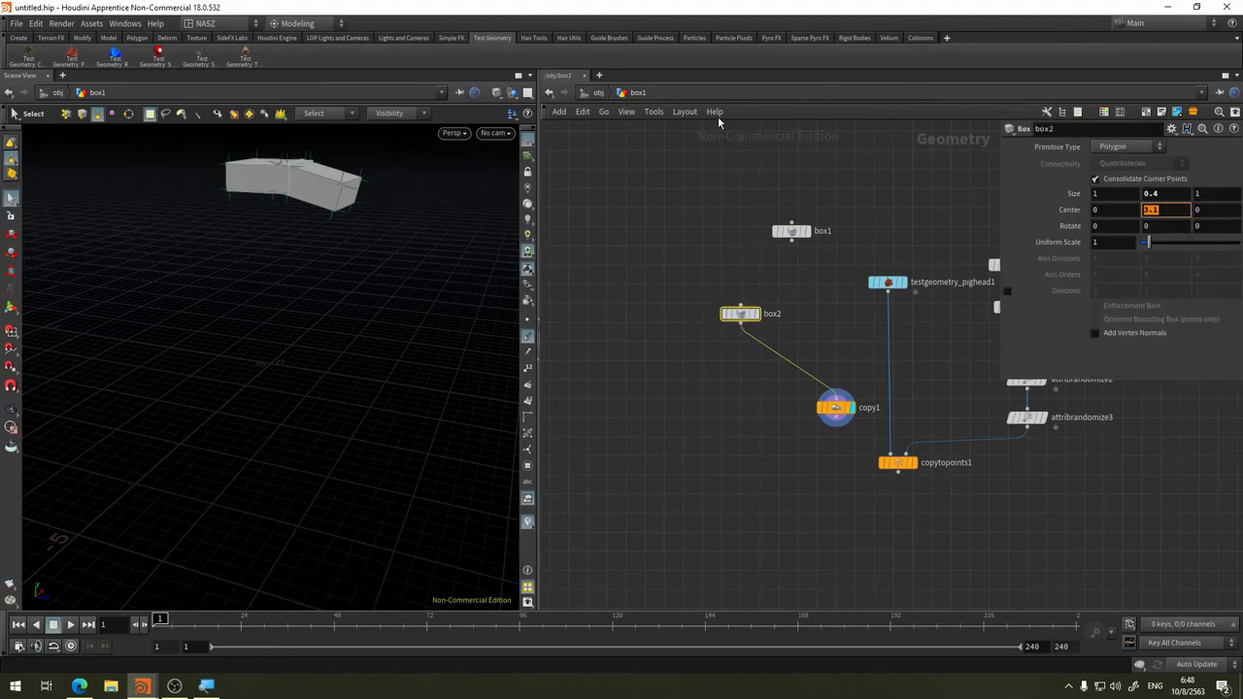
Set box2 Center Y to 0 and copy1 Translate Y to 2.9
type("0")
key("Return")
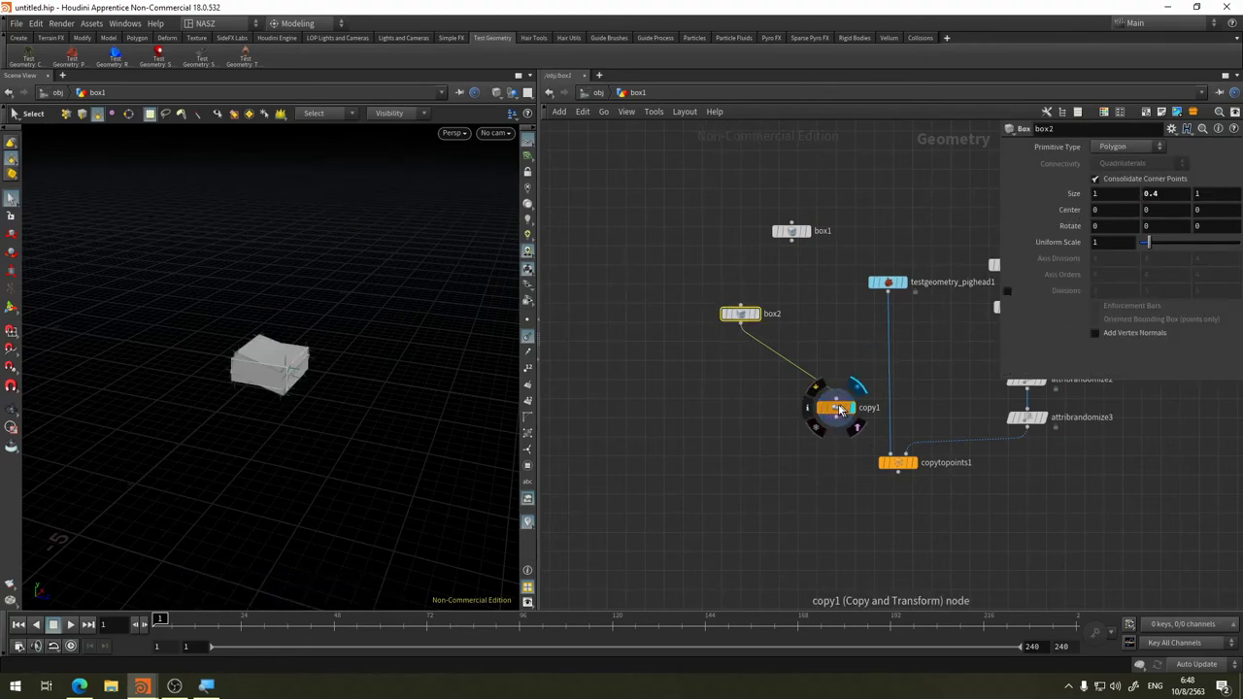
left_click(838, 408)
mouse_move(1149, 226)
middle_mouse_down()
mouse_move(1164, 223)
mouse_move(84, 165)
middle_mouse_up()
Raise copy1's total number of copies to 8 and view the rising column
left_click(1115, 244)
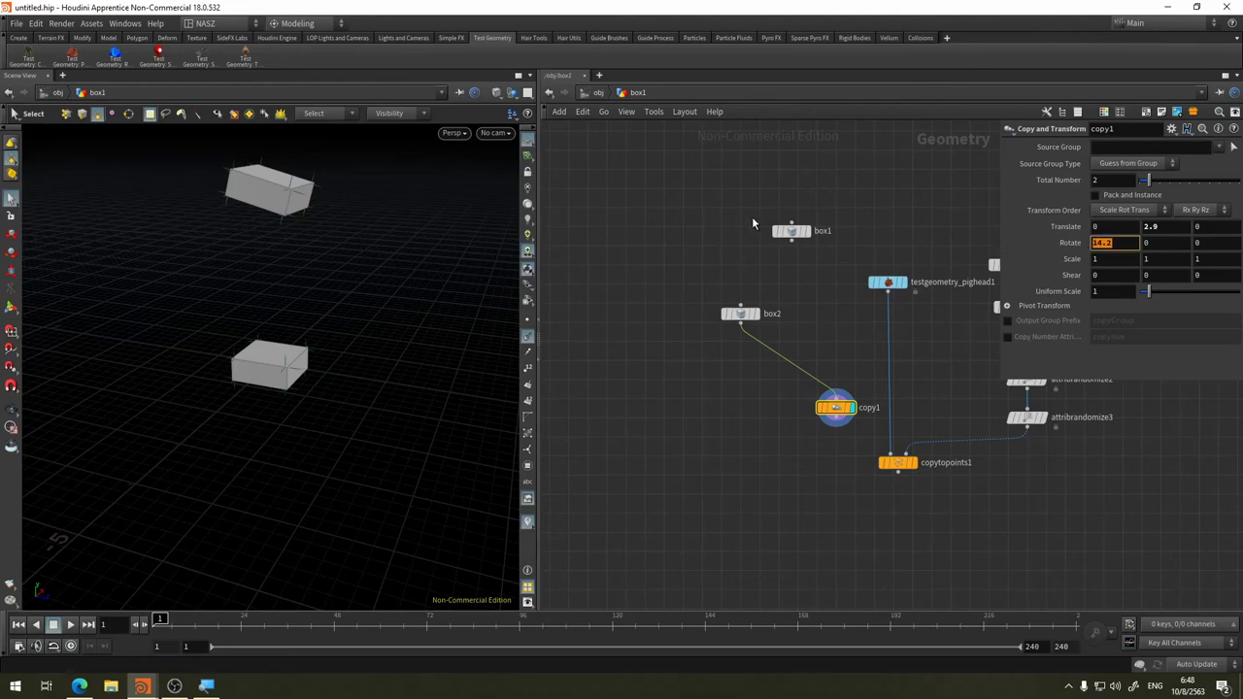
left_click_drag(1145, 181, 1179, 181)
key("Escape")
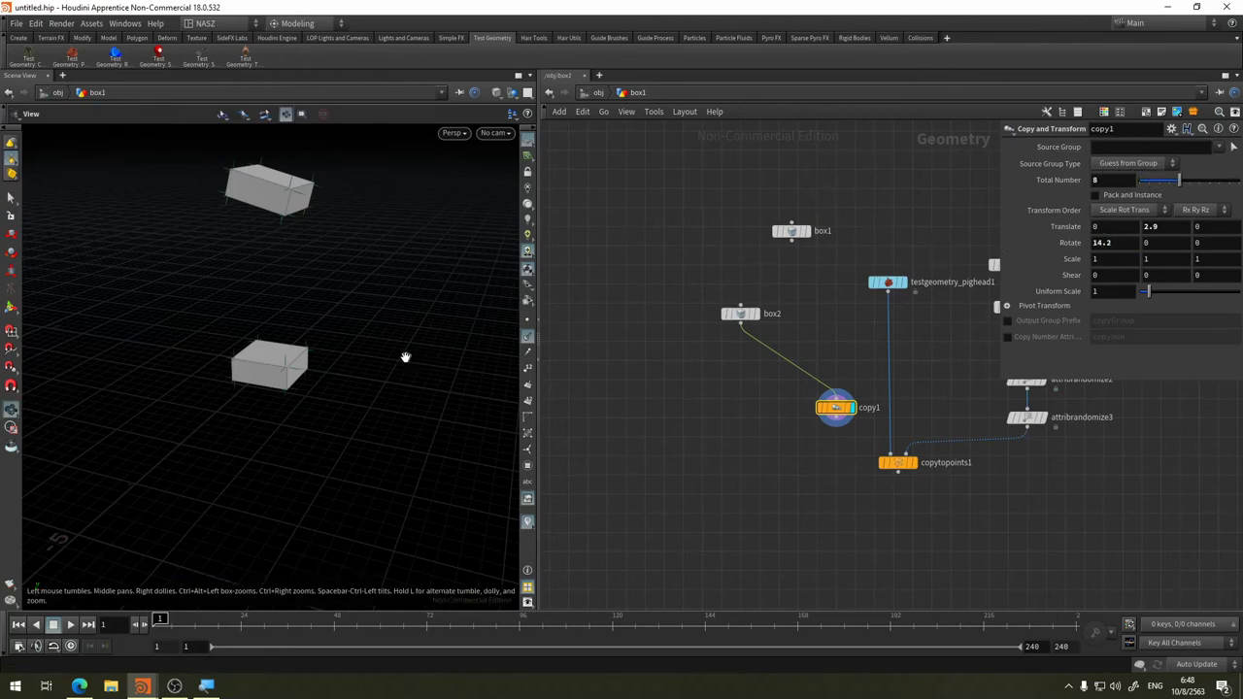
key("h")
left_click_drag(405, 357, 320, 411)
key("s")
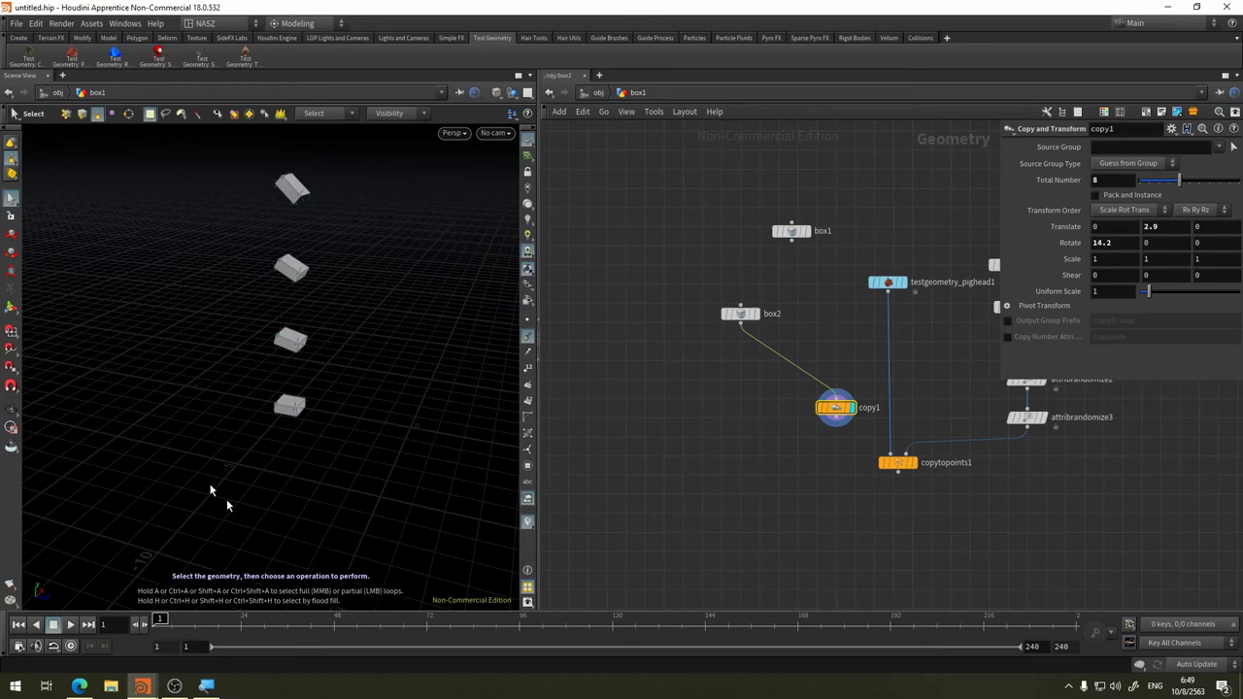
Set box2 Center Y to 1
left_click(741, 315)
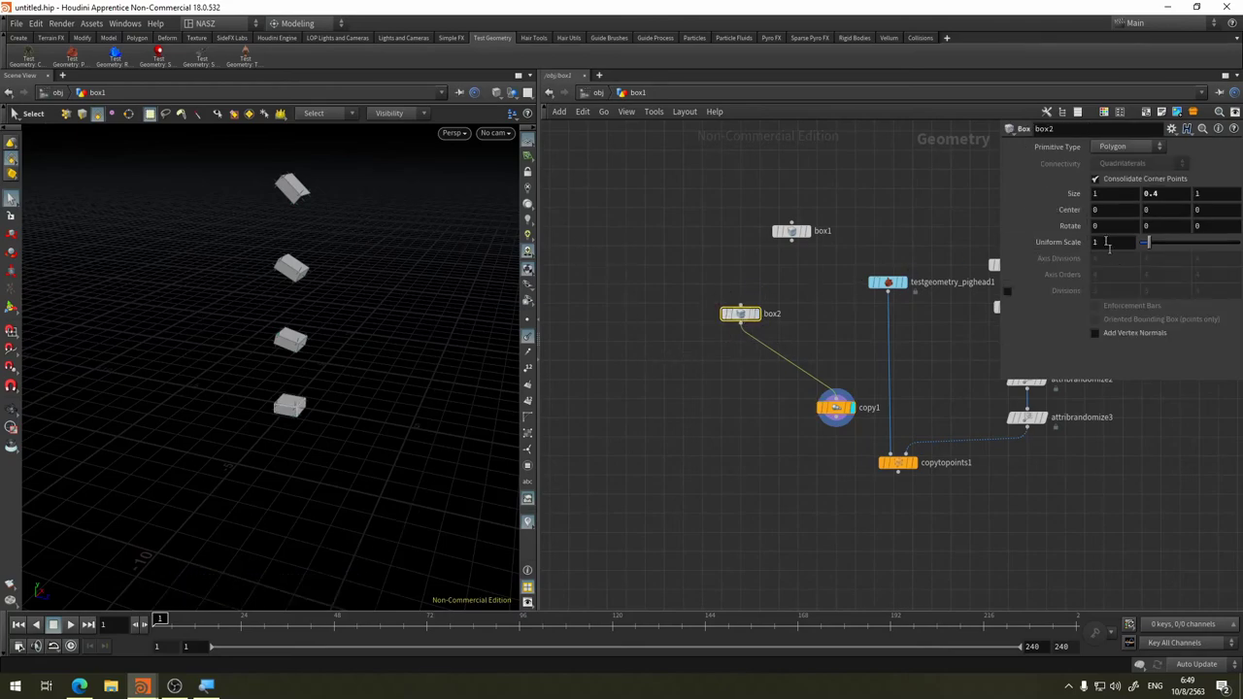
left_click(1154, 209)
type("1")
key("Return")
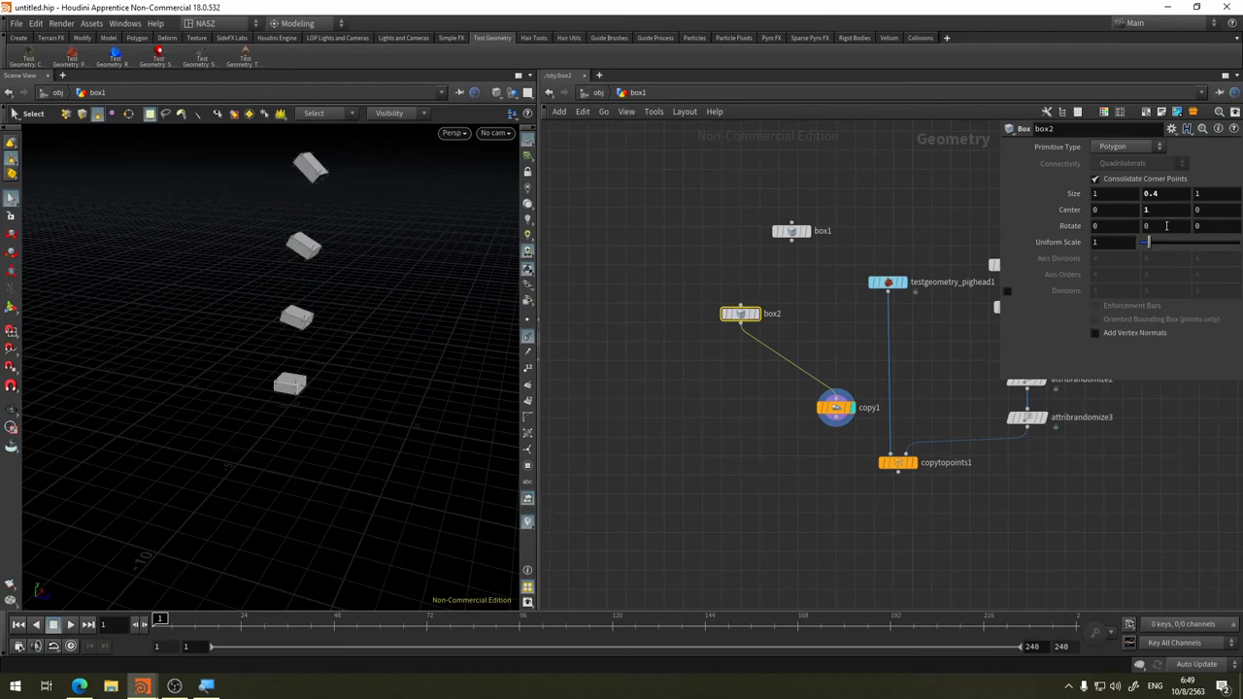
Reset copy1's Translate Y to 0 and view the resulting arc closer
left_click(838, 412)
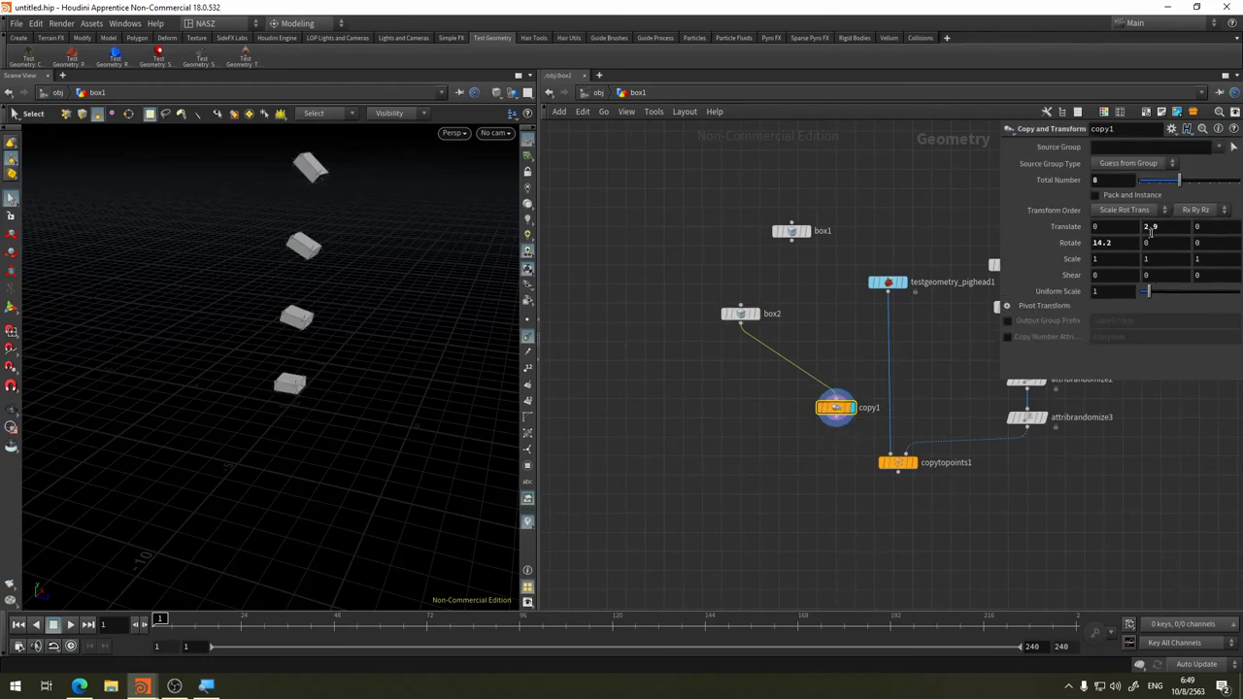
key("BackSpace")
key("BackSpace")
key("BackSpace")
type("0")
key("Return")
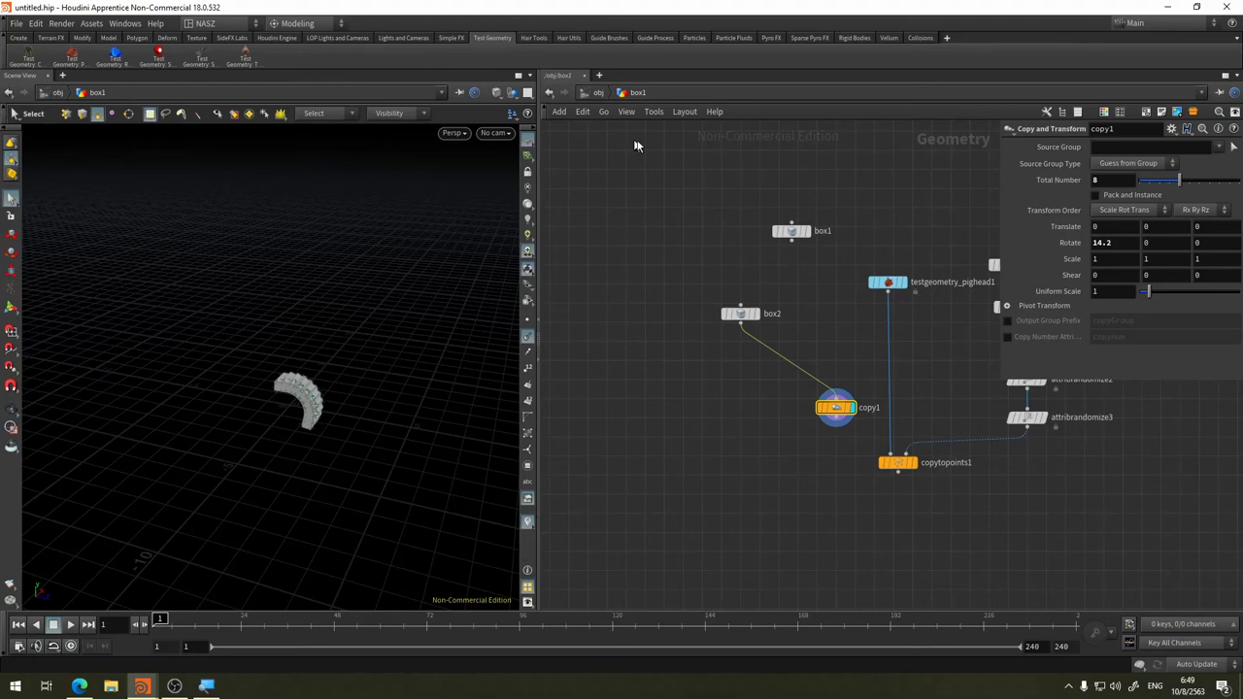
key("Escape")
mouse_move(380, 438)
left_mouse_down()
mouse_move(244, 458)
mouse_move(322, 467)
left_mouse_up()
key("s")
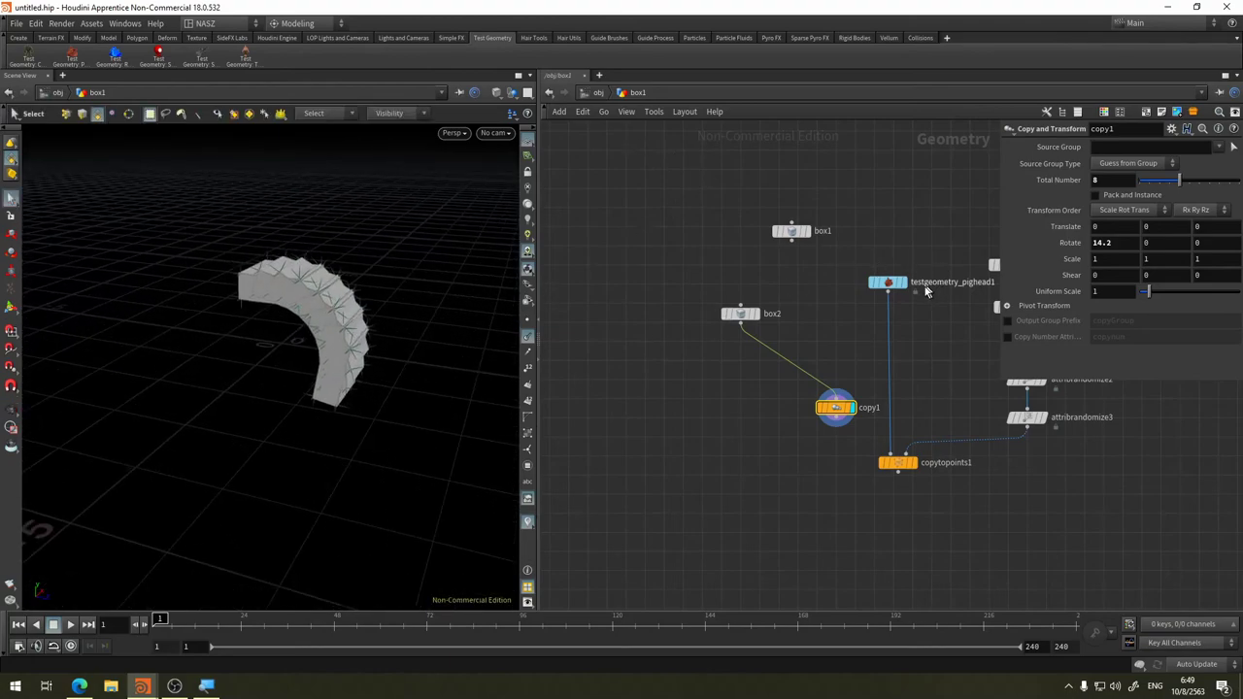
Raise box2's centre to about 2.49 with the viewport transform handle
left_click(756, 318)
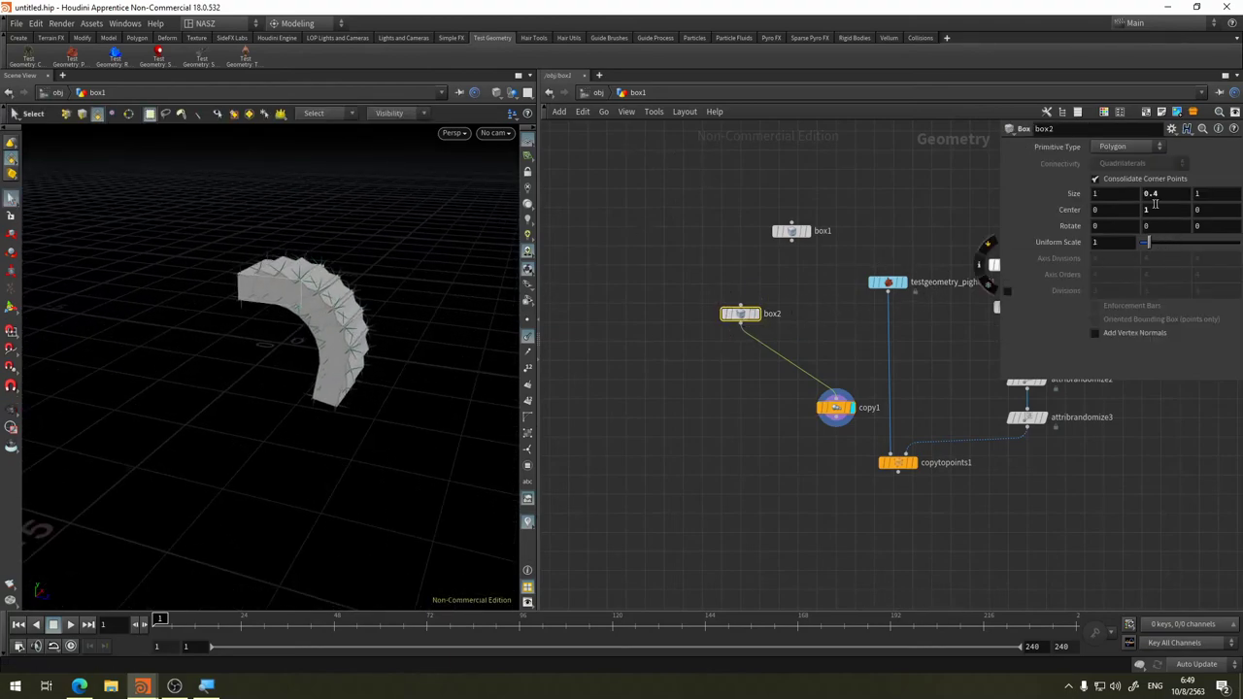
left_click(11, 307)
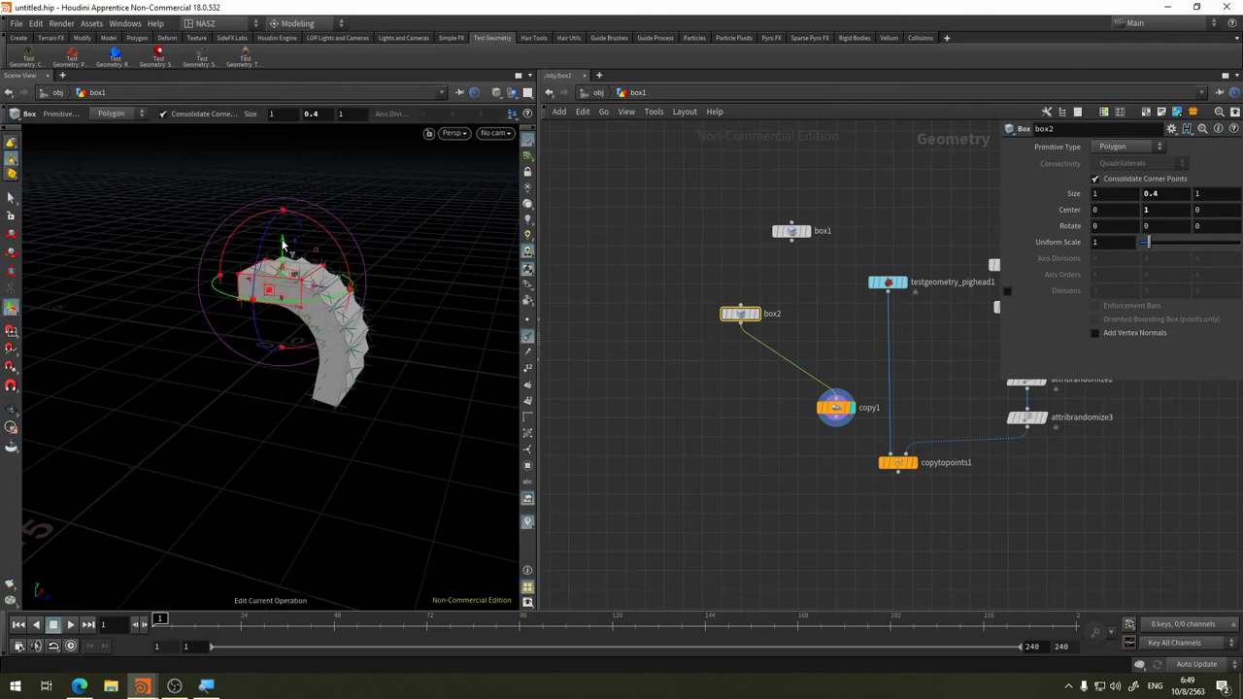
left_click_drag(283, 240, 333, 139)
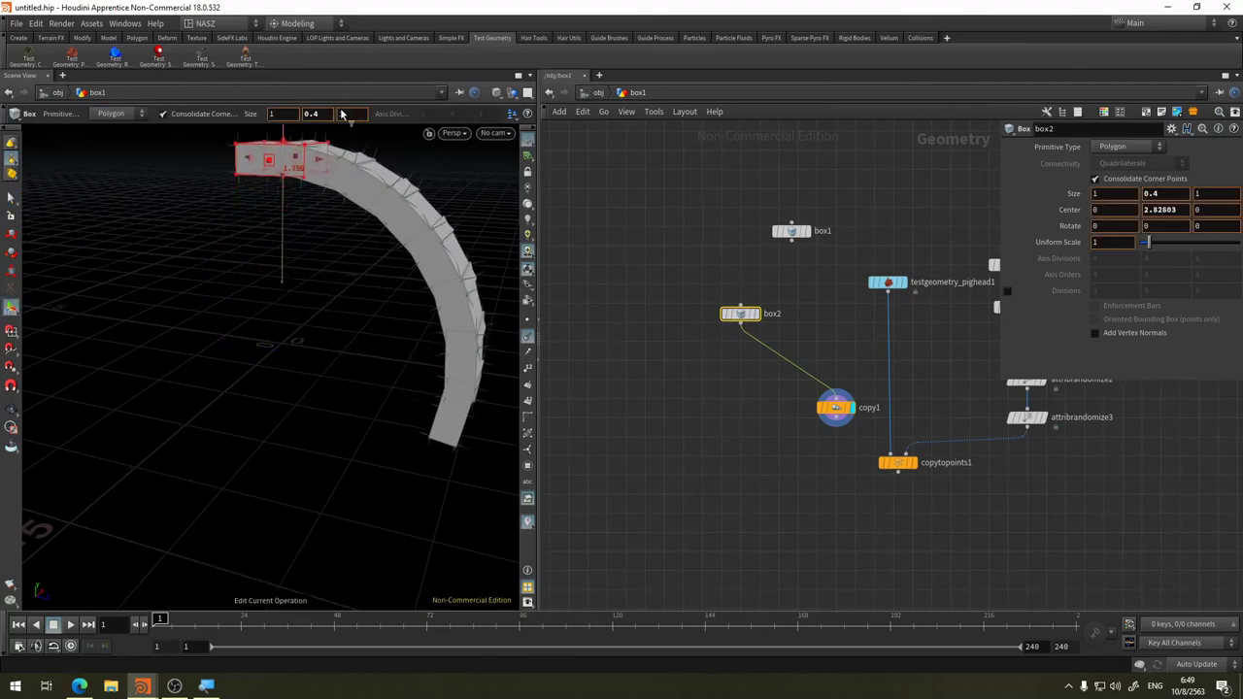
left_click(833, 412)
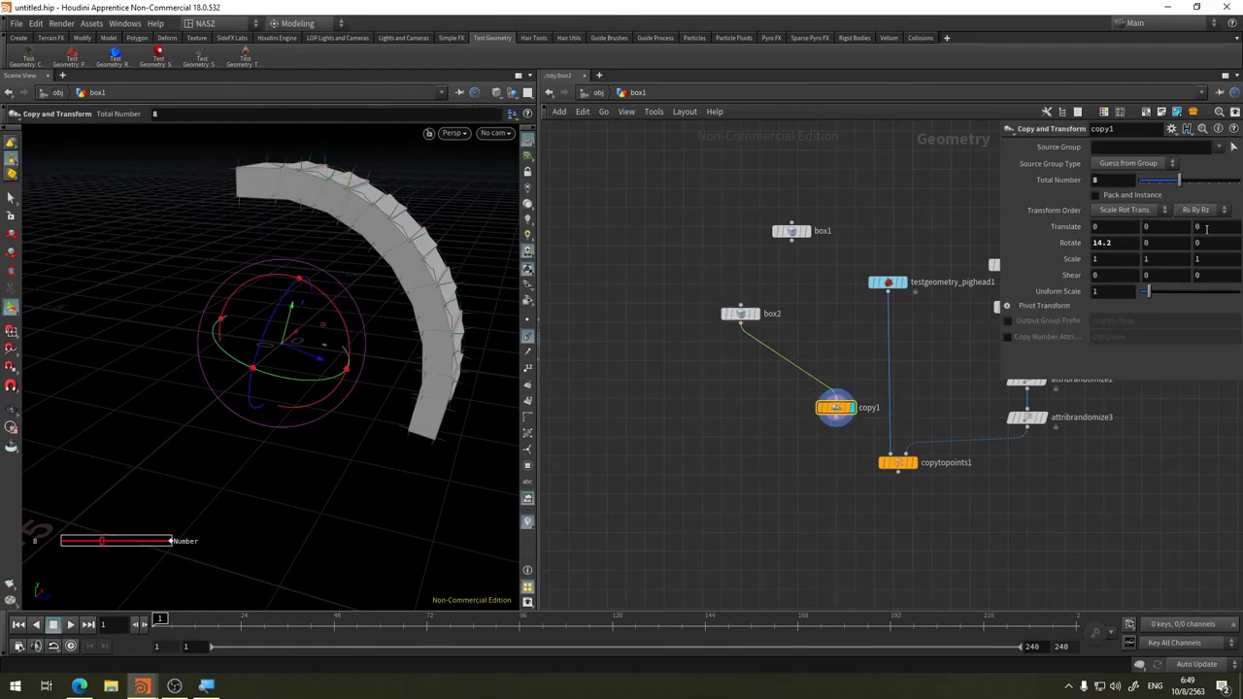
Increase copy1's Rotate X to 44.8 so the eight slabs close into a ring
mouse_move(1110, 242)
middle_mouse_down()
mouse_move(140, 261)
mouse_move(931, 282)
mouse_move(824, 166)
middle_mouse_up()
type("37")
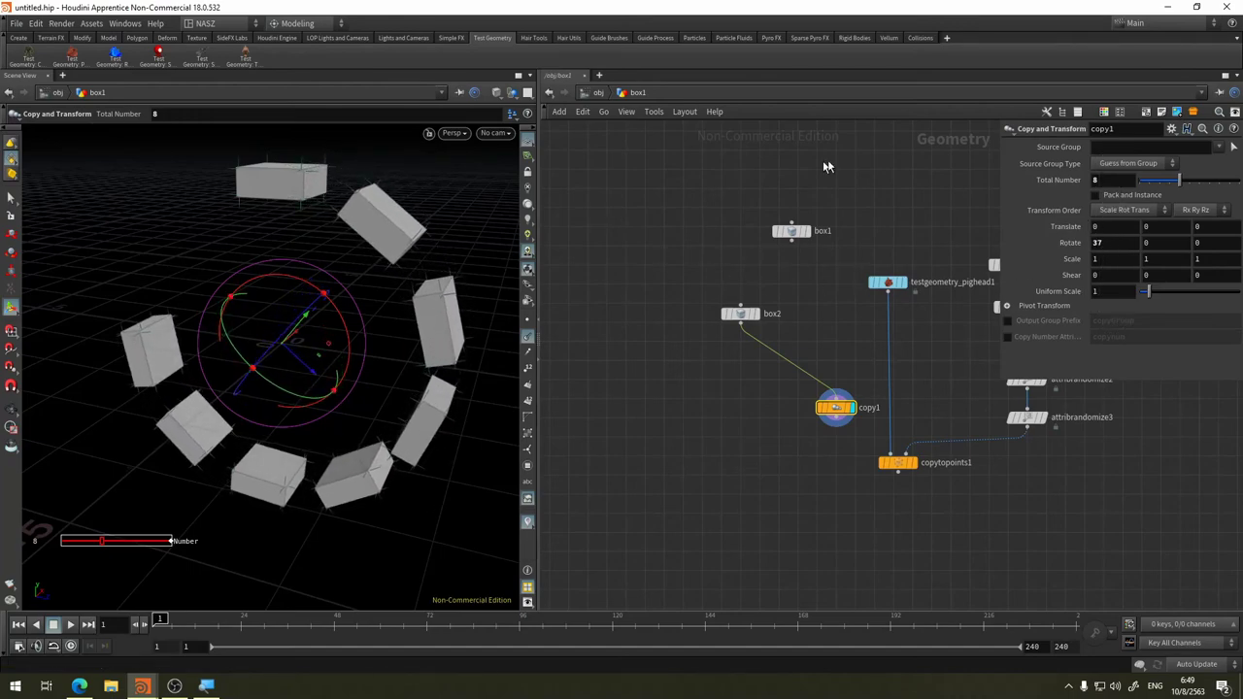
middle_click_drag(1110, 243, 496, 276)
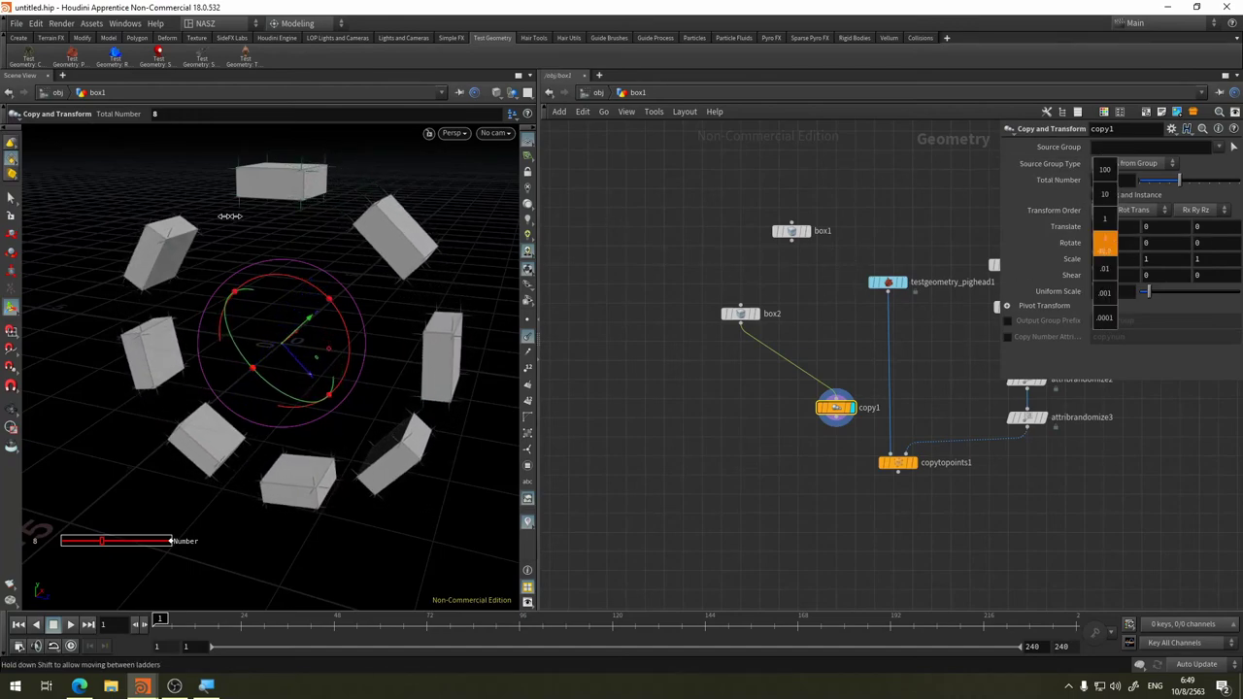
left_click_drag(369, 244, 396, 260, "alt")
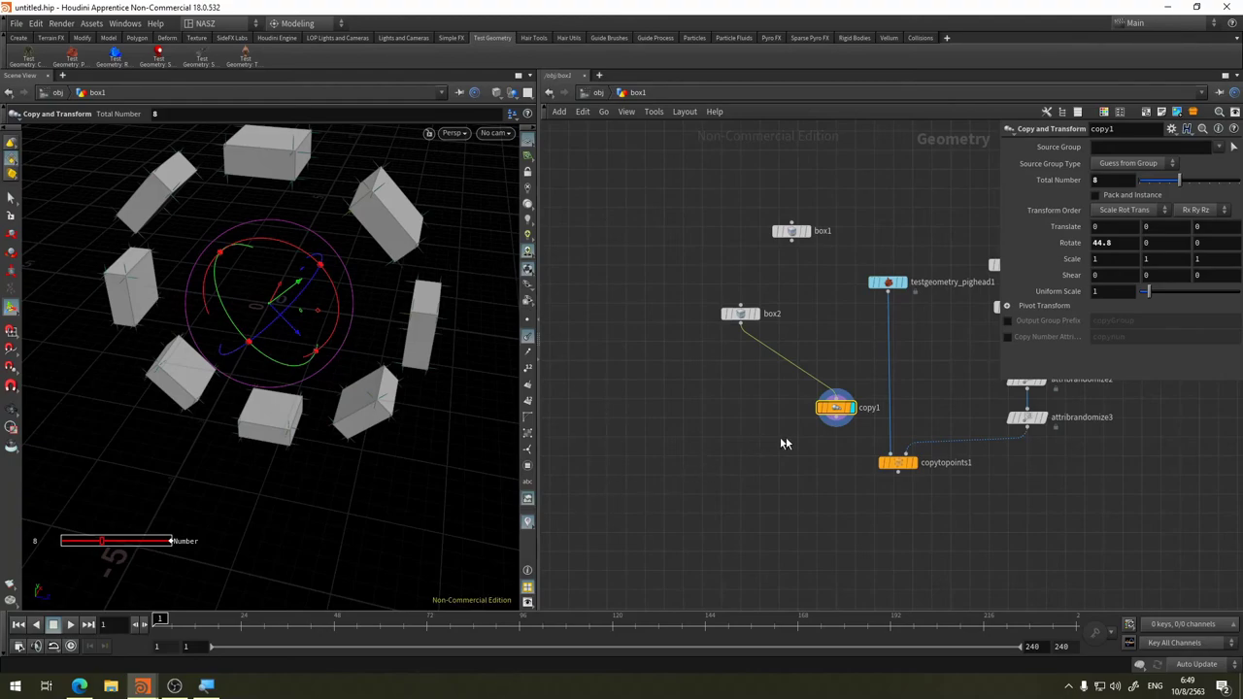
middle_click_drag(786, 444, 709, 424)
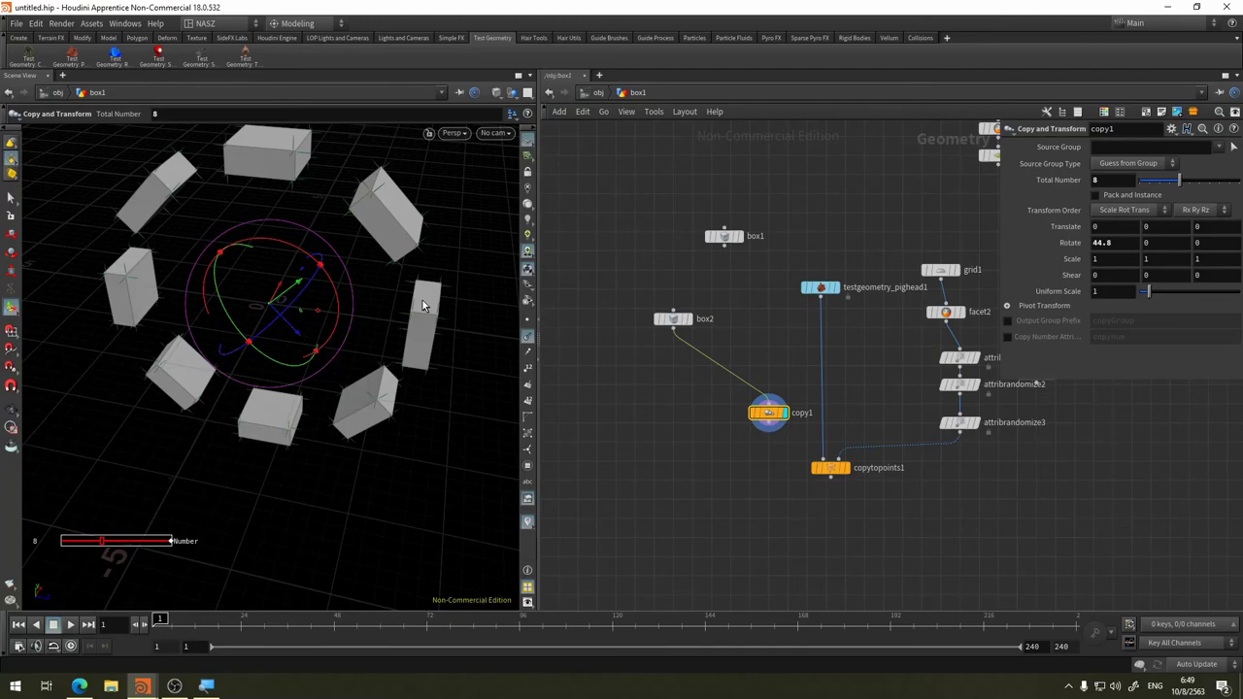
Display the copytopoints1 pig-head scatter, inspect it, and move copy1 under box2
left_click(843, 468)
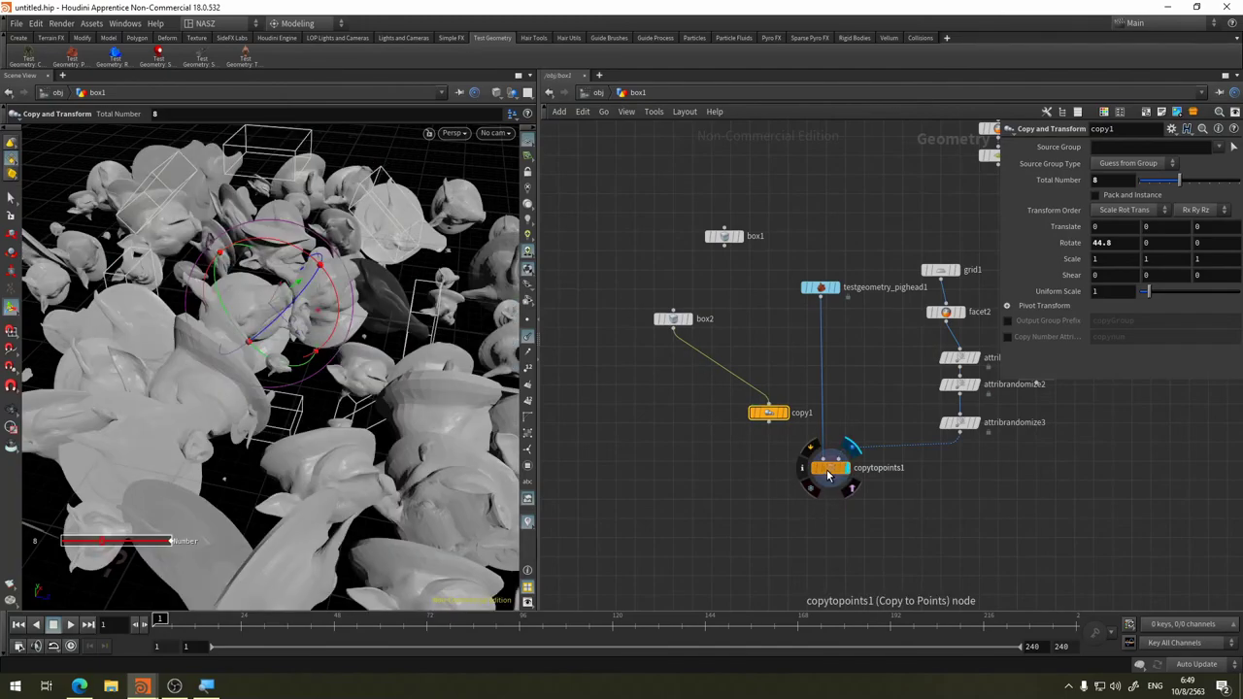
key("Escape")
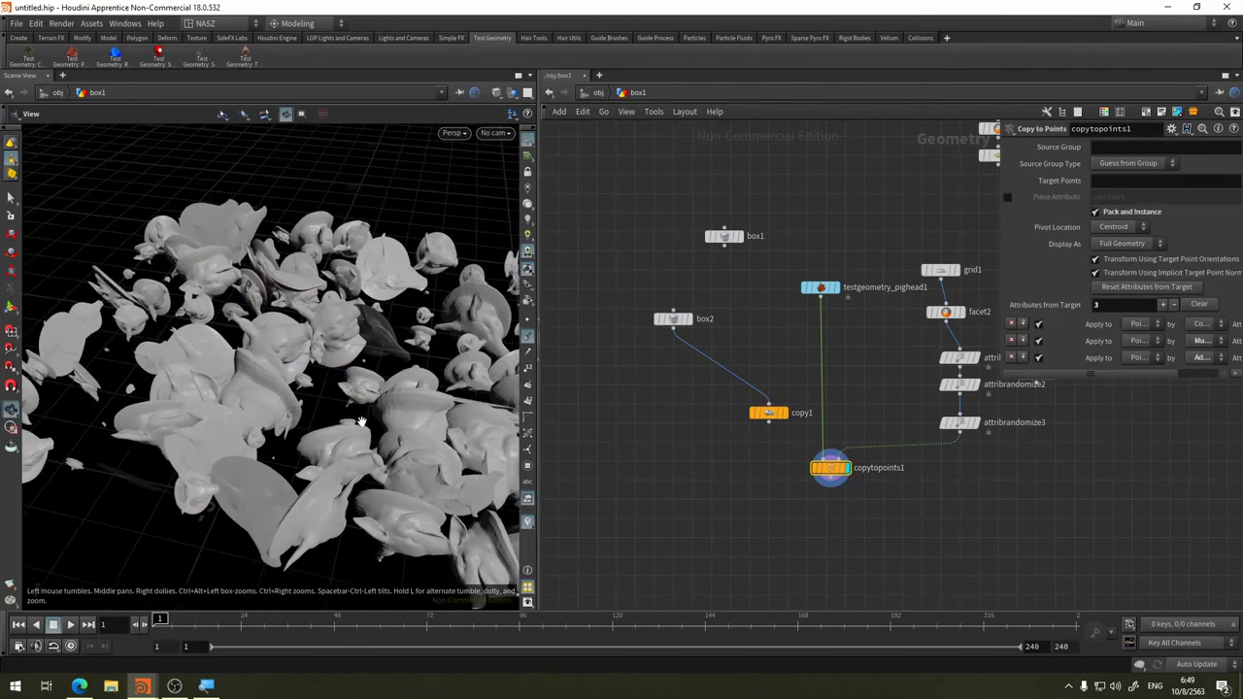
scroll(320, 437, "down", 5)
left_click_drag(302, 432, 327, 444)
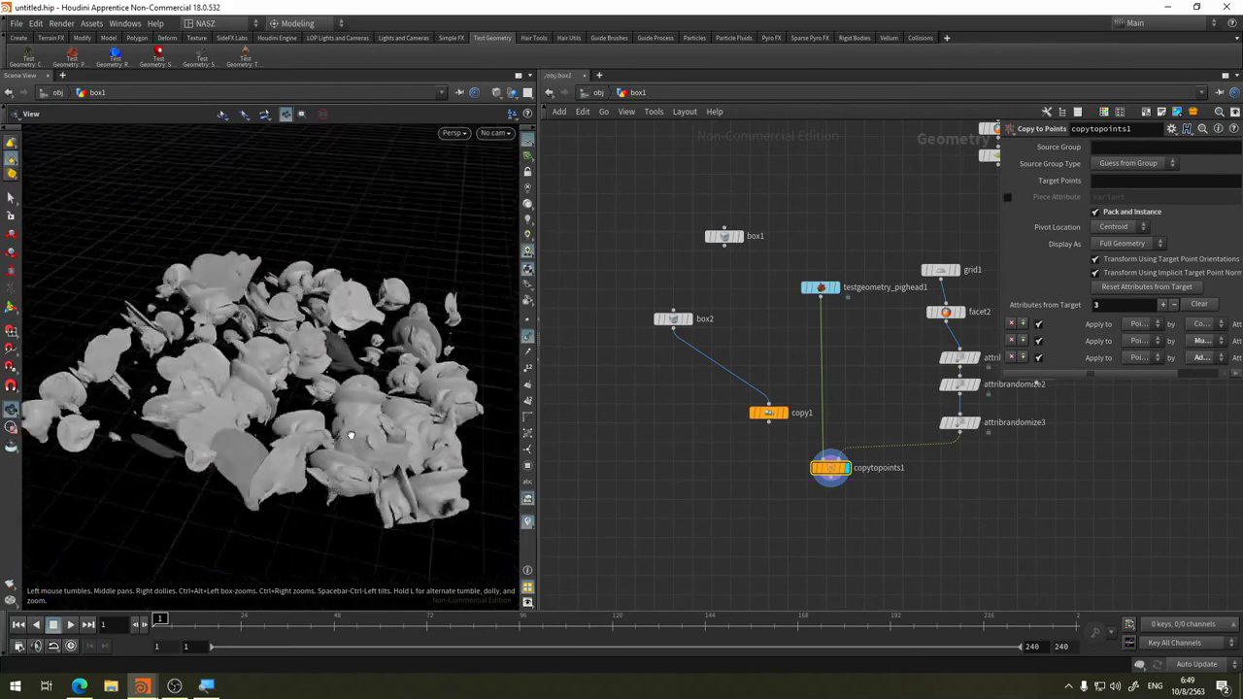
scroll(365, 437, "up", 3)
left_click_drag(429, 449, 369, 457)
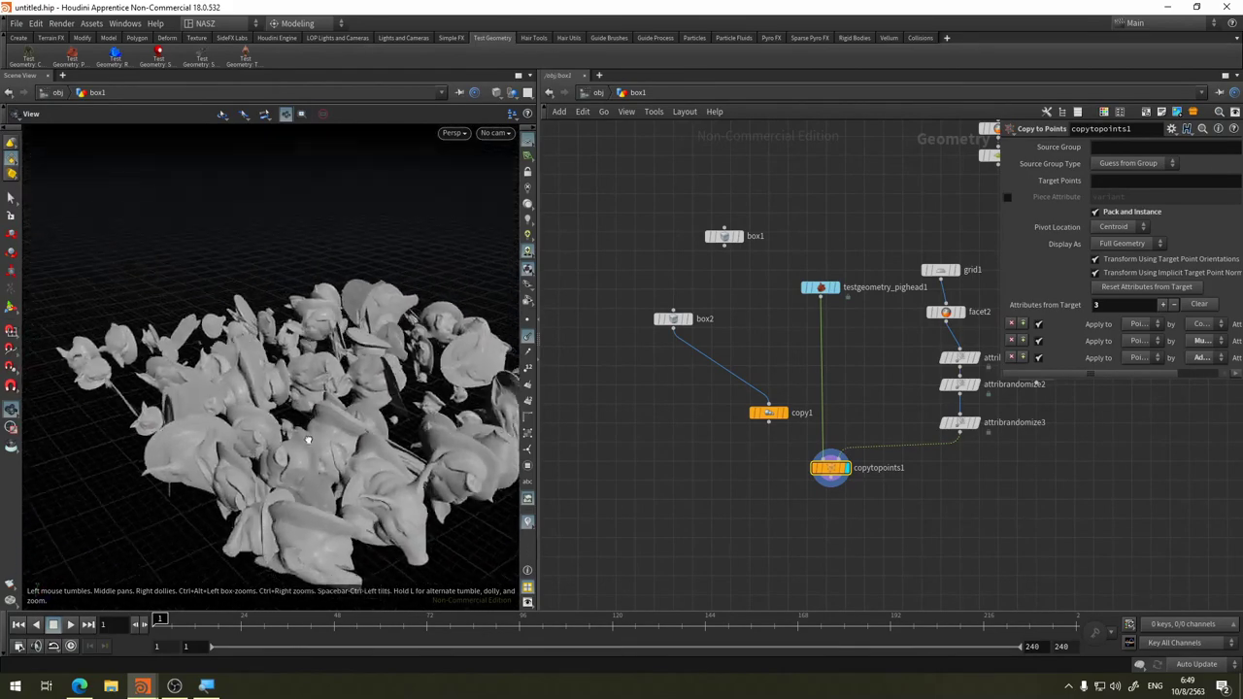
scroll(369, 457, "up", 3)
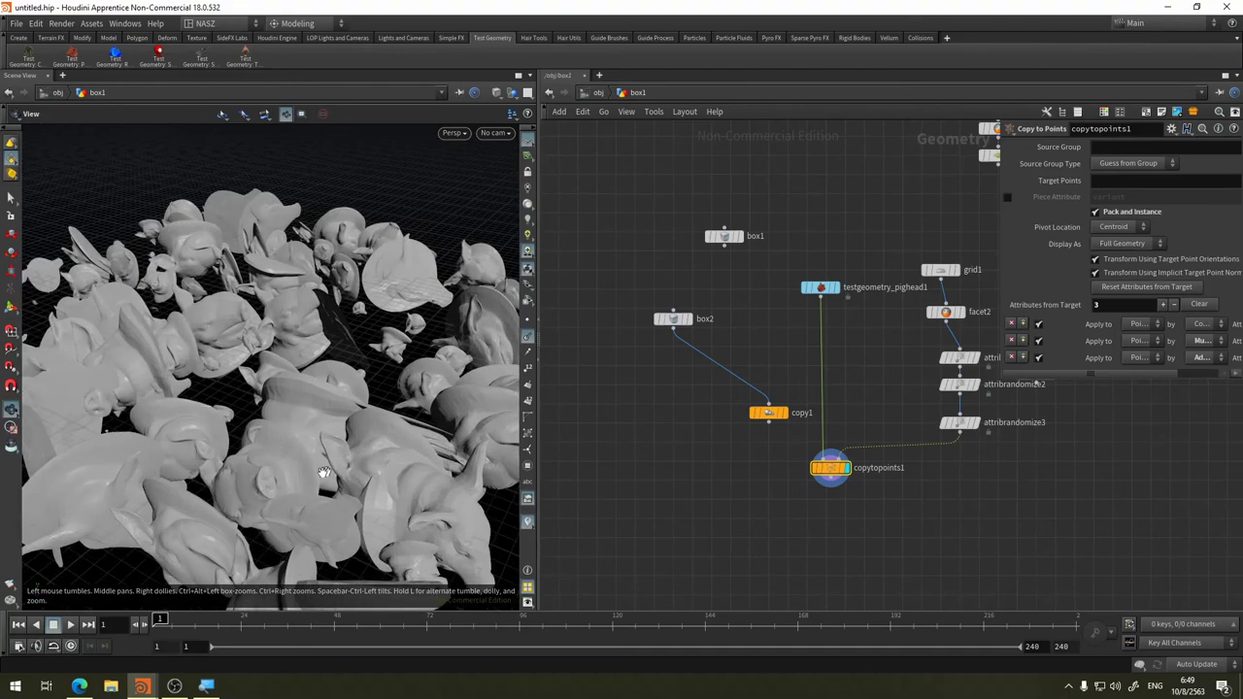
mouse_move(369, 456)
left_mouse_down()
mouse_move(243, 466)
mouse_move(265, 490)
left_mouse_up()
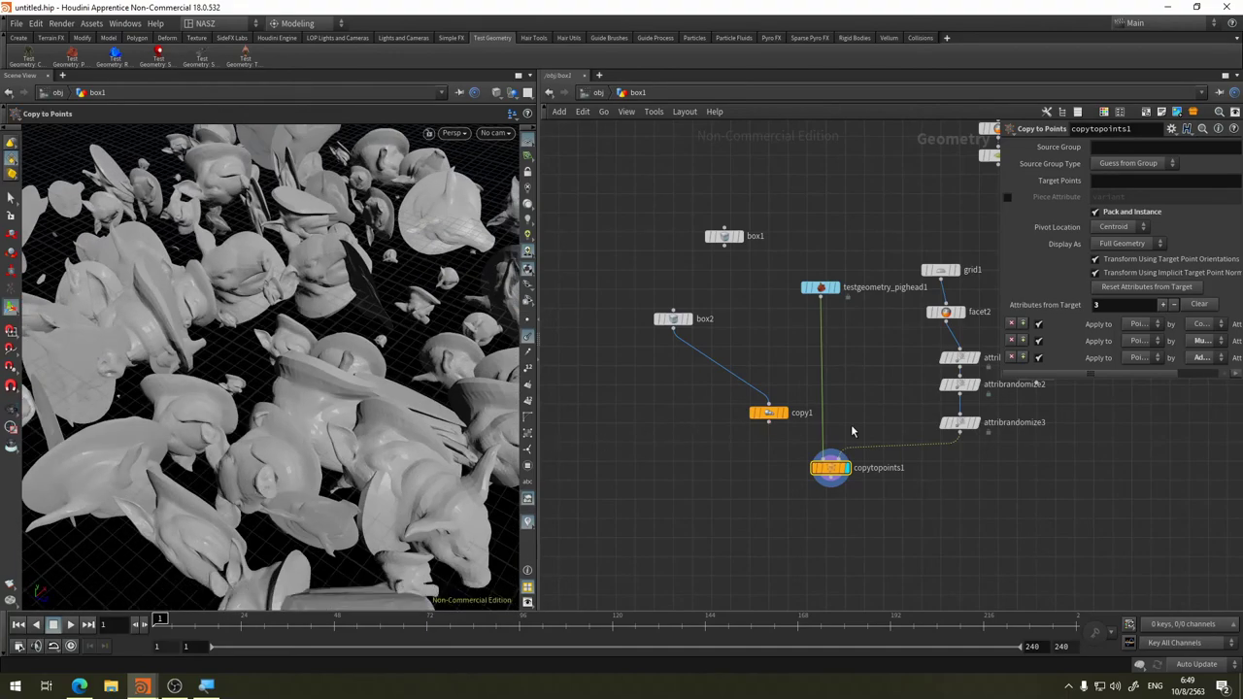
left_click_drag(766, 422, 668, 379)
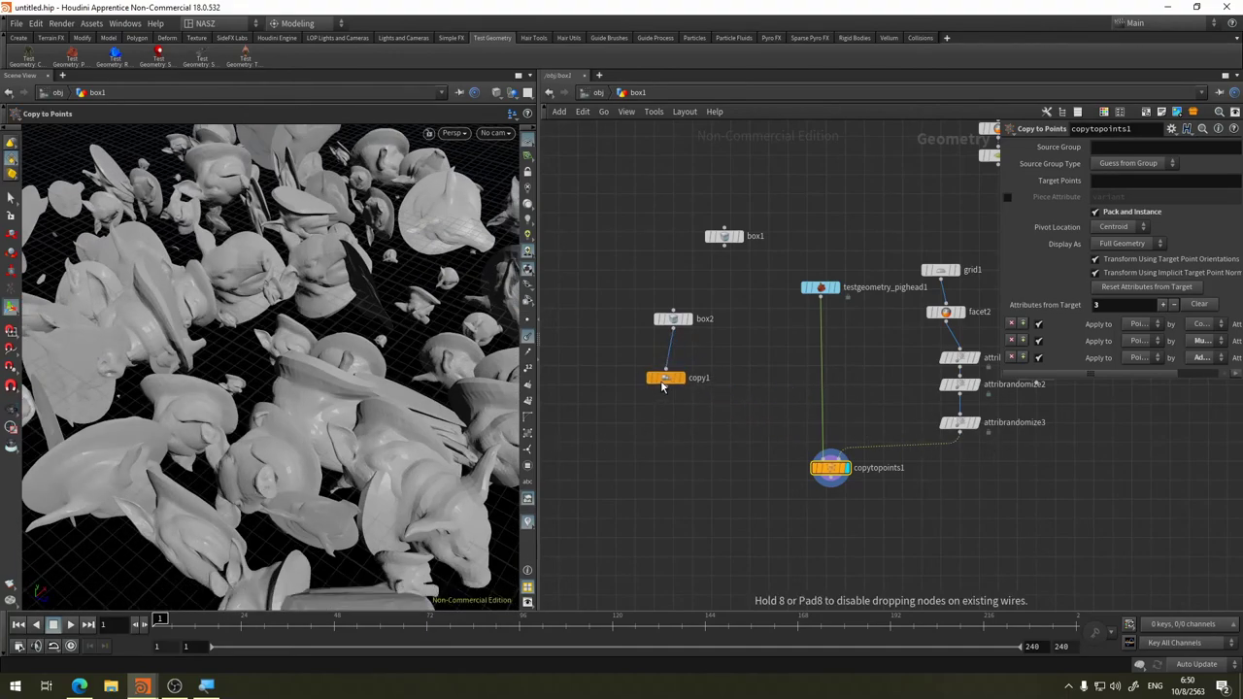